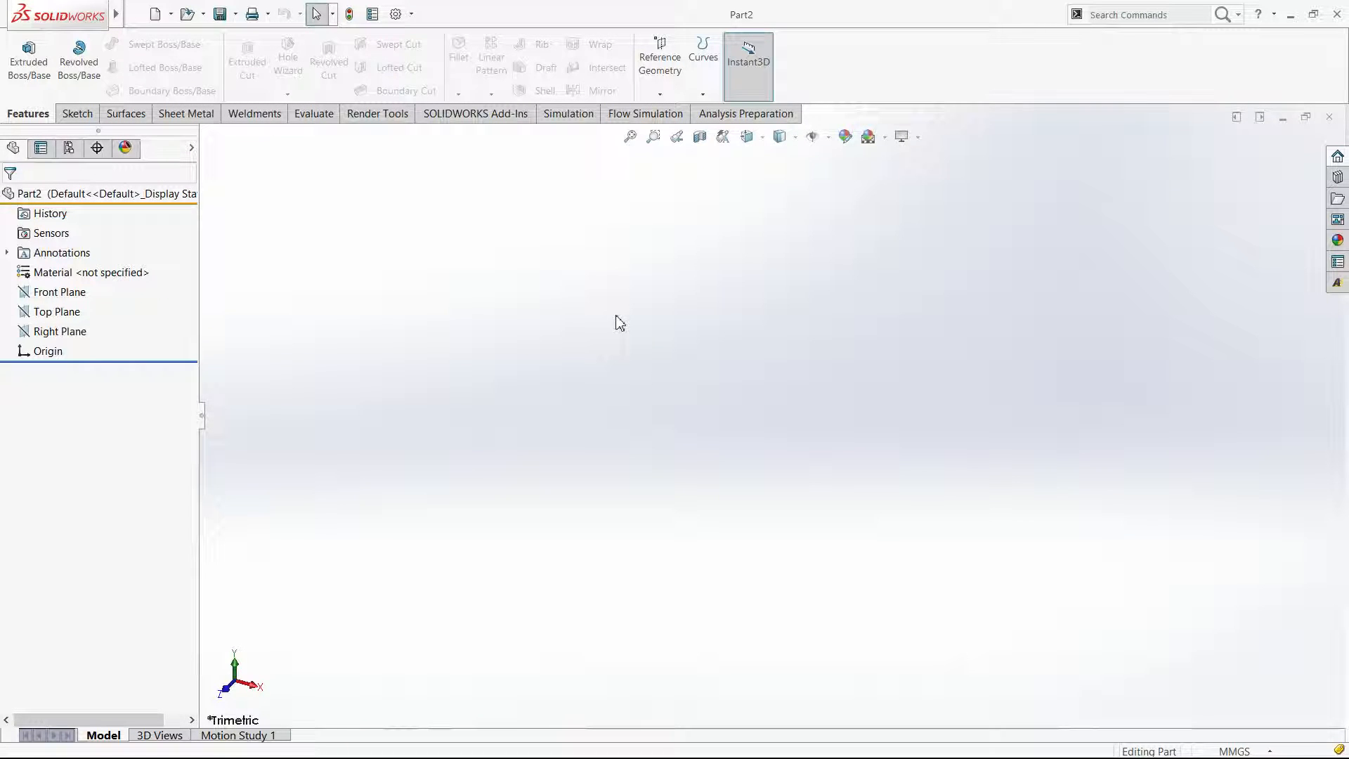
# Start a sketch on the Front Plane with the Line tool ready.
pyautogui.hotkey('ctrl', '6')
pyautogui.moveTo(698, 333); pyautogui.dragTo(666, 352, button='right')
pyautogui.click(77, 114)
pyautogui.click(25, 62)
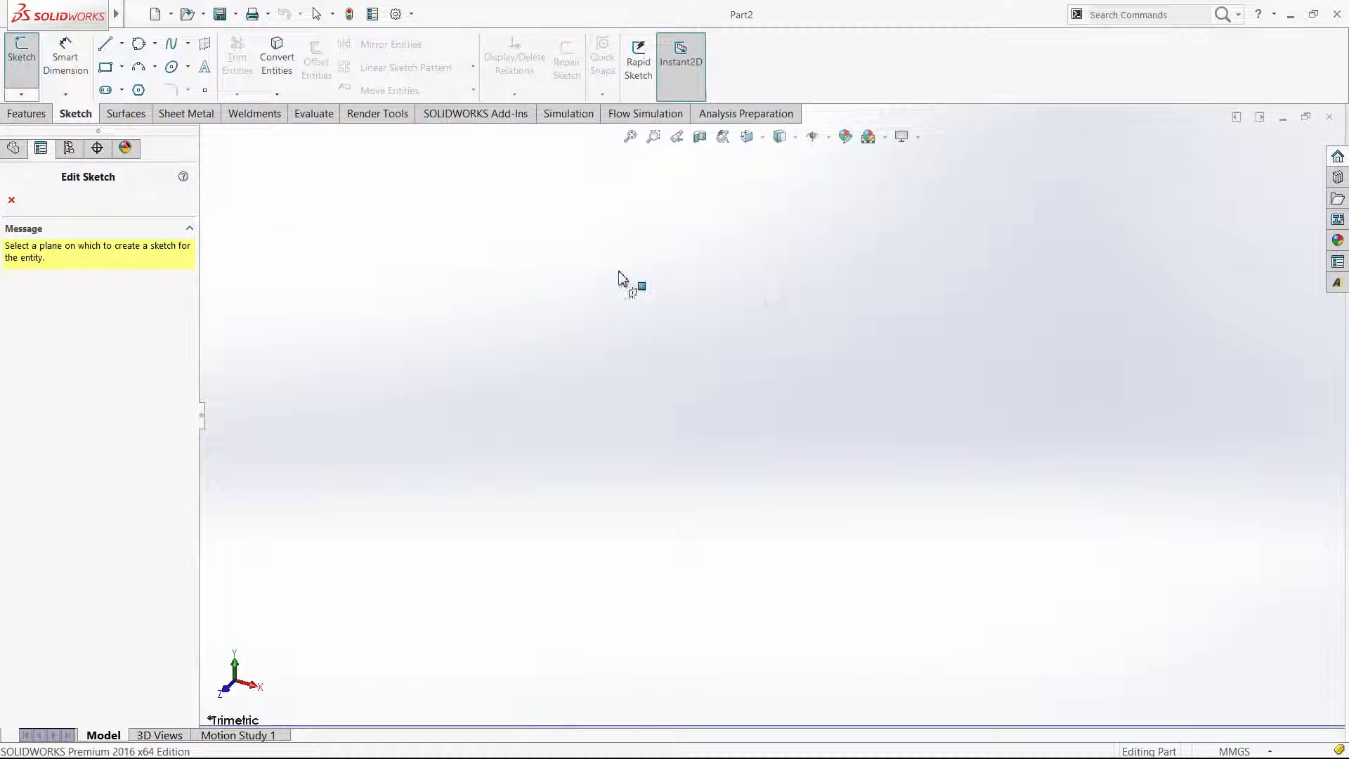
pyautogui.click(723, 440)
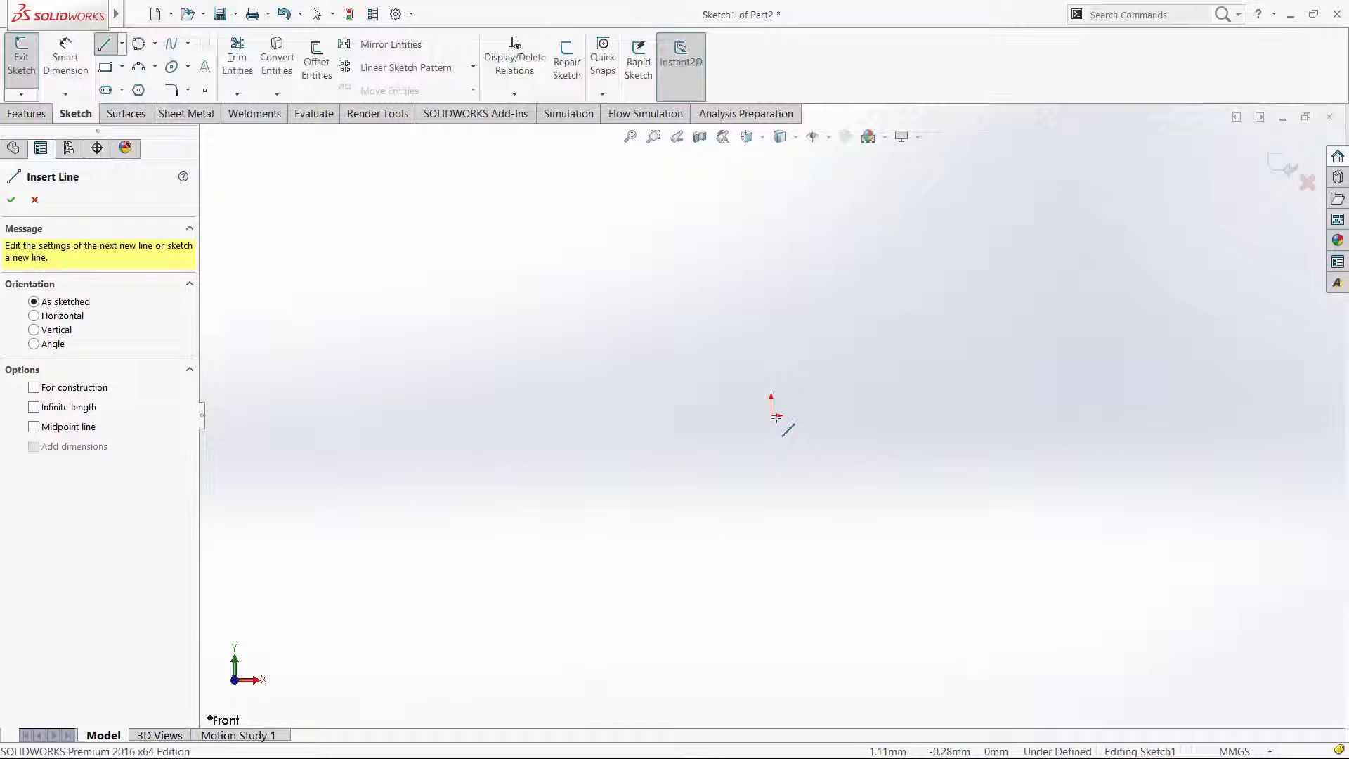
# Draw a 30 mm vertical line up from the origin and a horizontal line about 153 mm long from its upper end.
pyautogui.click(772, 415)
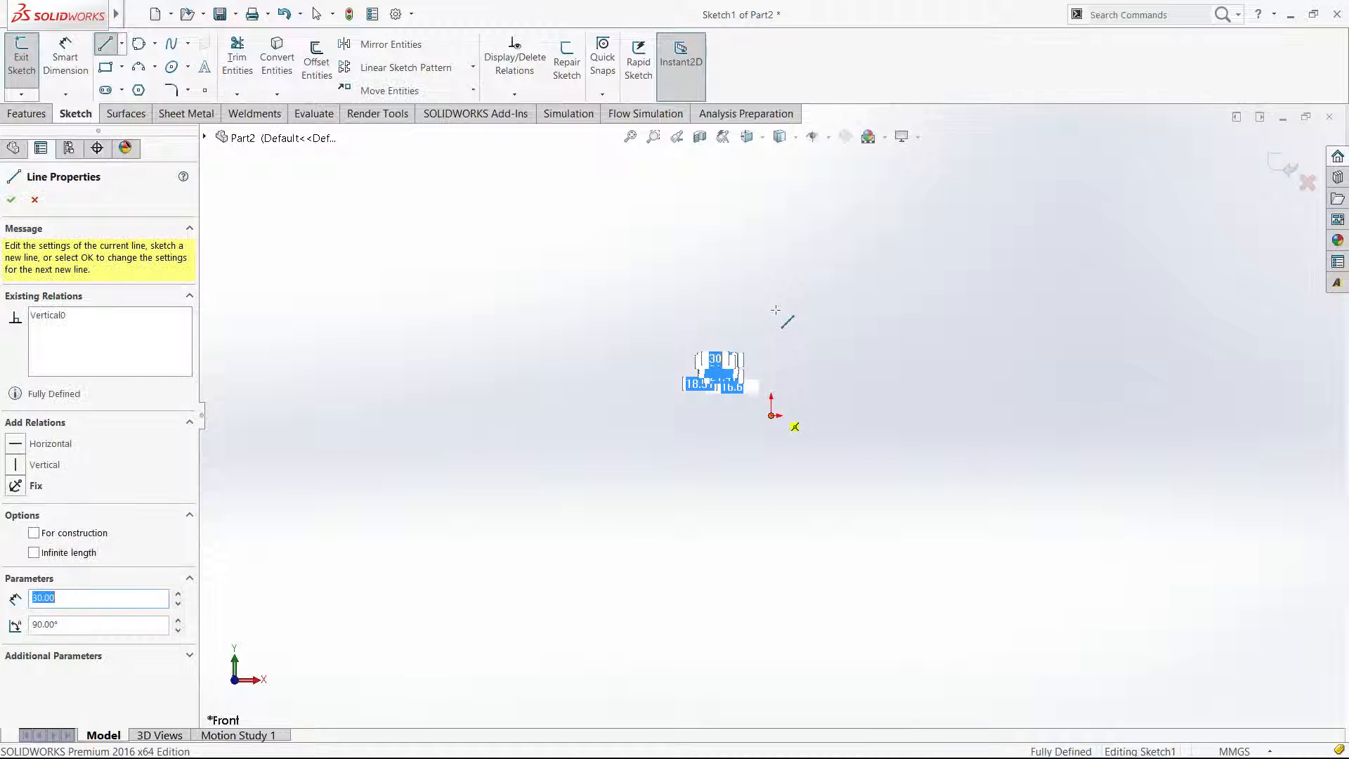
pyautogui.click(1108, 350)
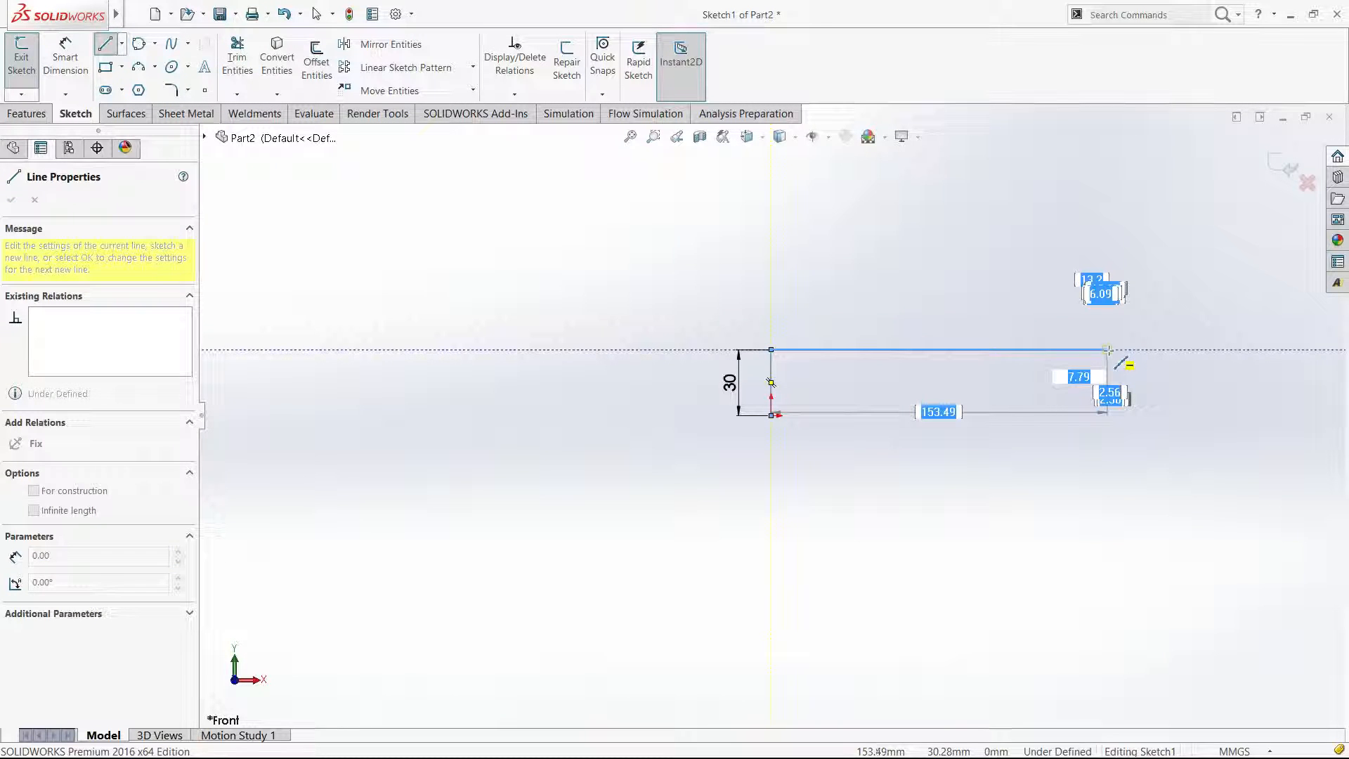
pyautogui.press('Escape')
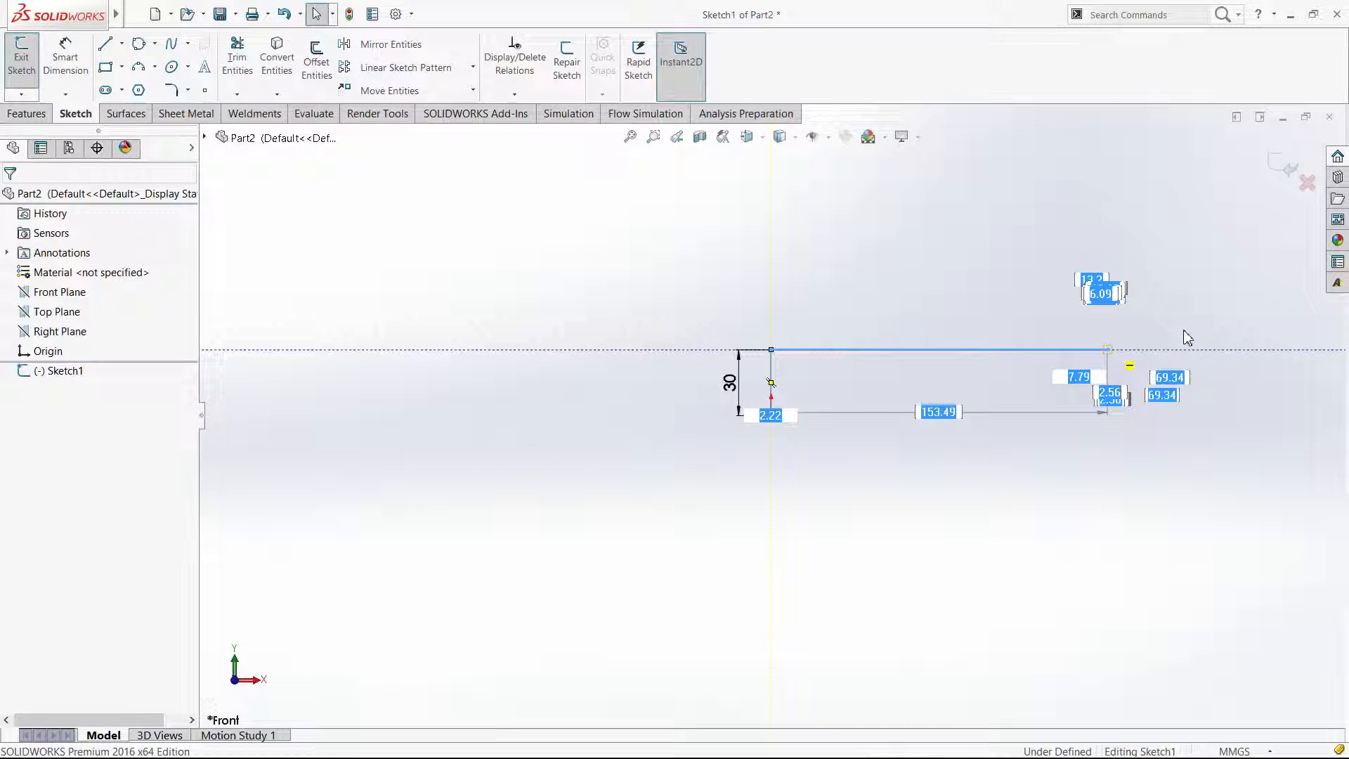
# Draw a 270° arc of about 20 mm radius from the upper line's free end, curving over and around to below its centre.
pyautogui.click(112, 47)
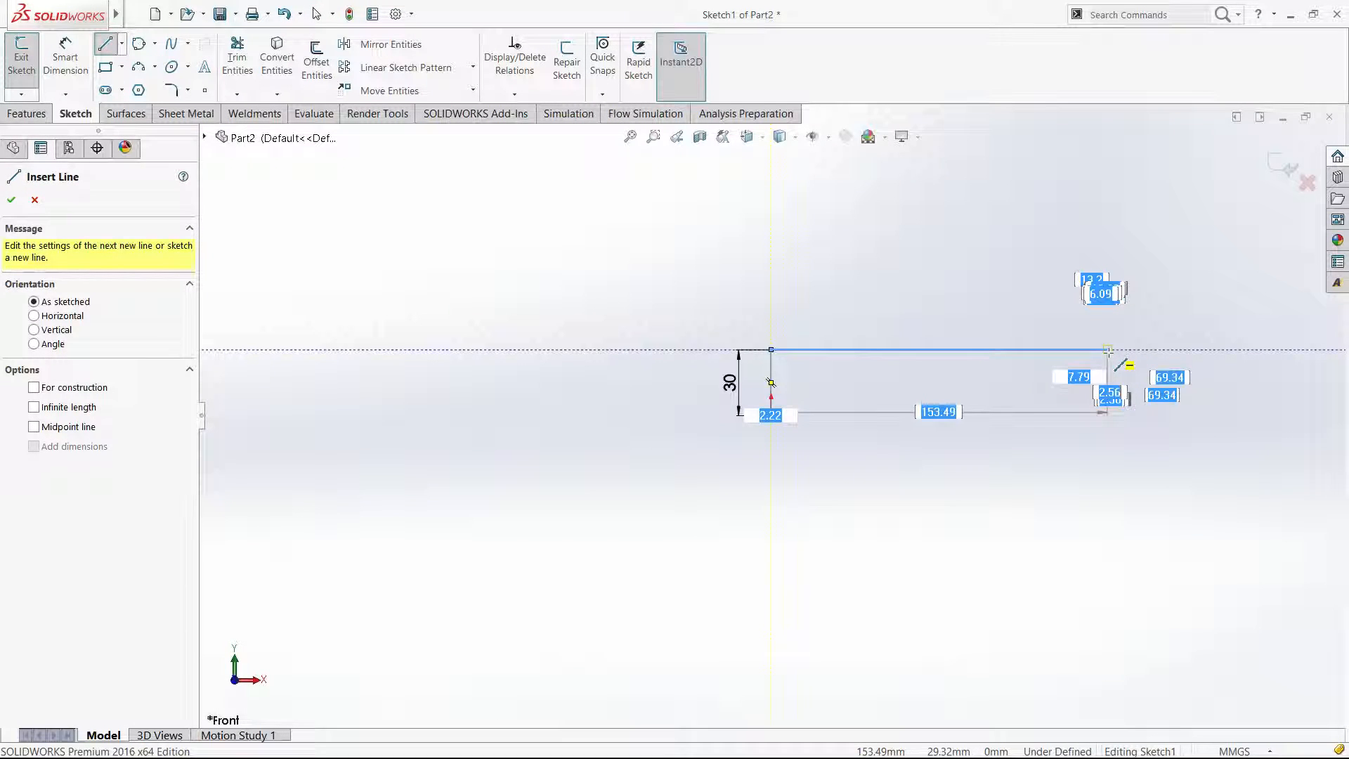
pyautogui.click(1108, 349)
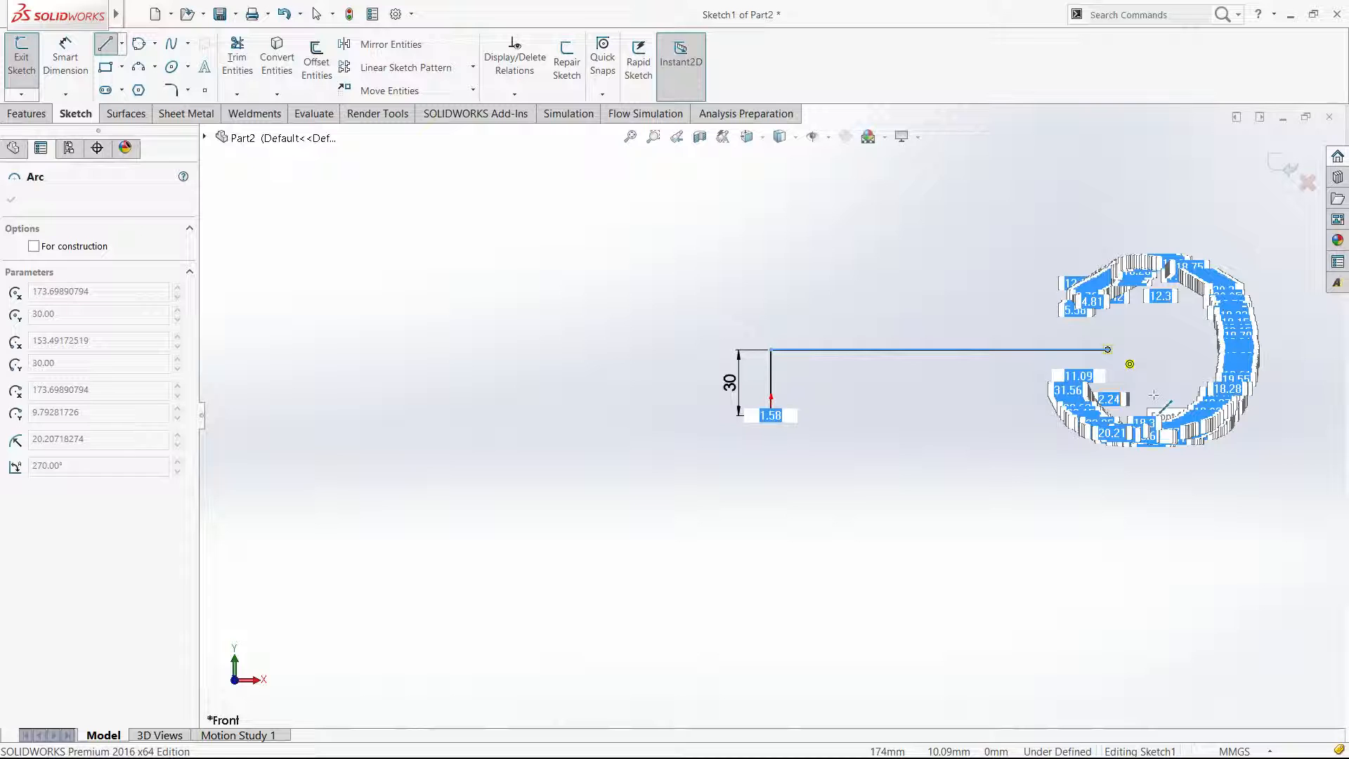
pyautogui.click(1153, 394)
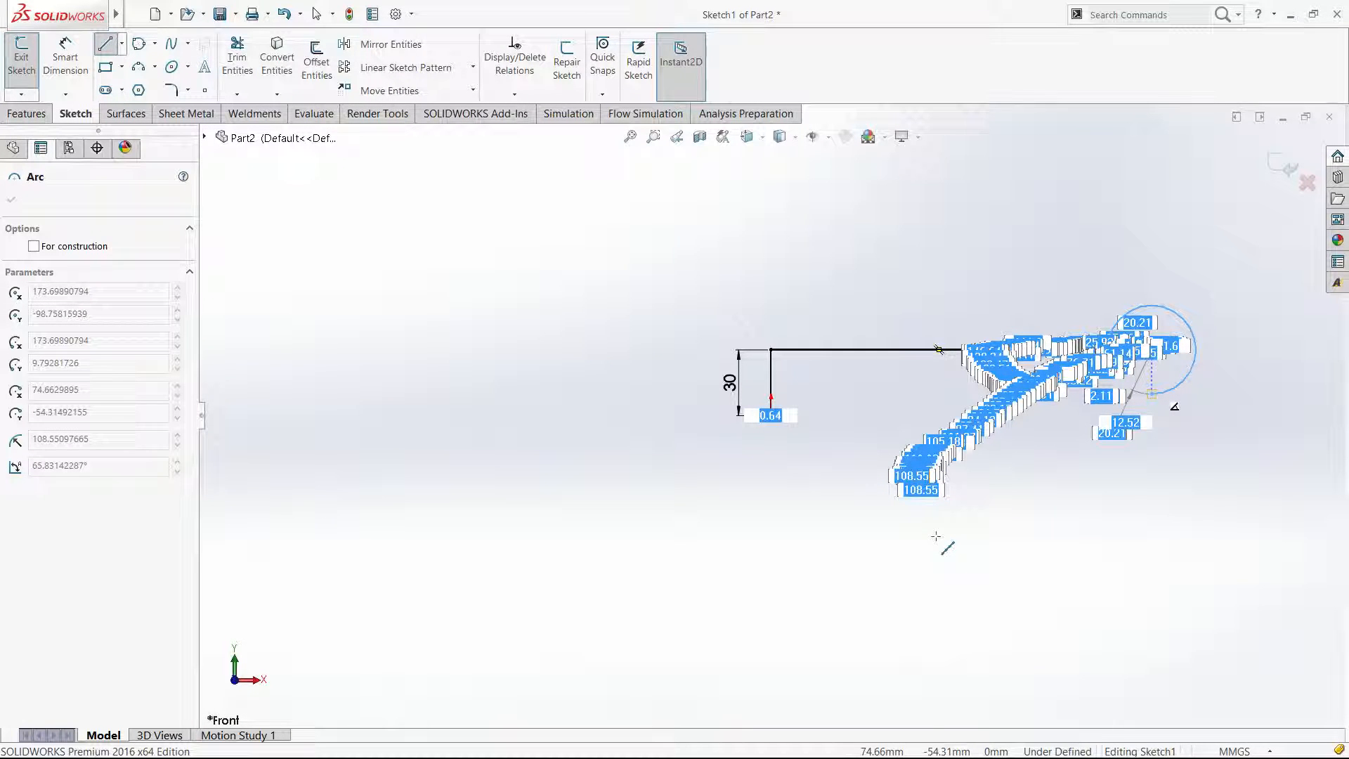
pyautogui.press('Escape')
# Close the profile with a straight line from the origin to the arc's lower endpoint.
pyautogui.moveTo(994, 517); pyautogui.dragTo(865, 497, button='right')
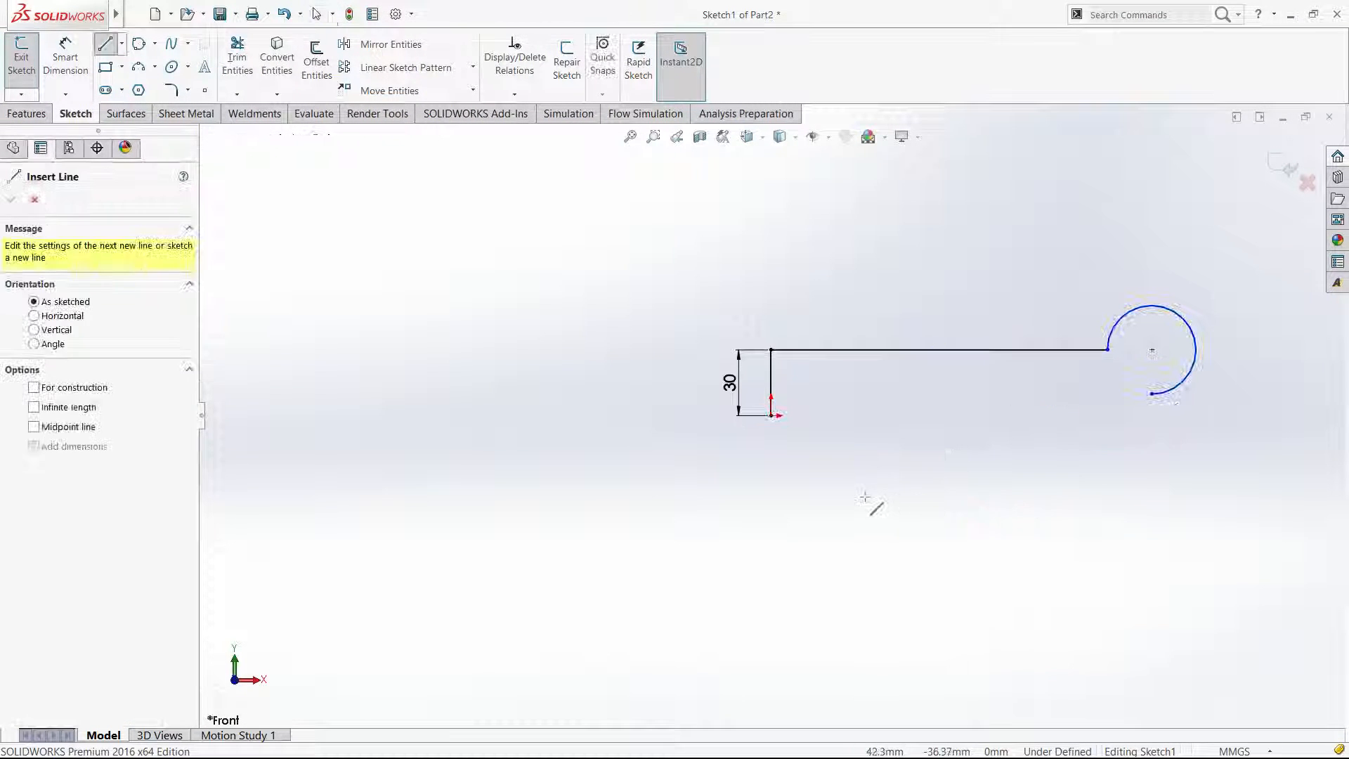
pyautogui.click(771, 415)
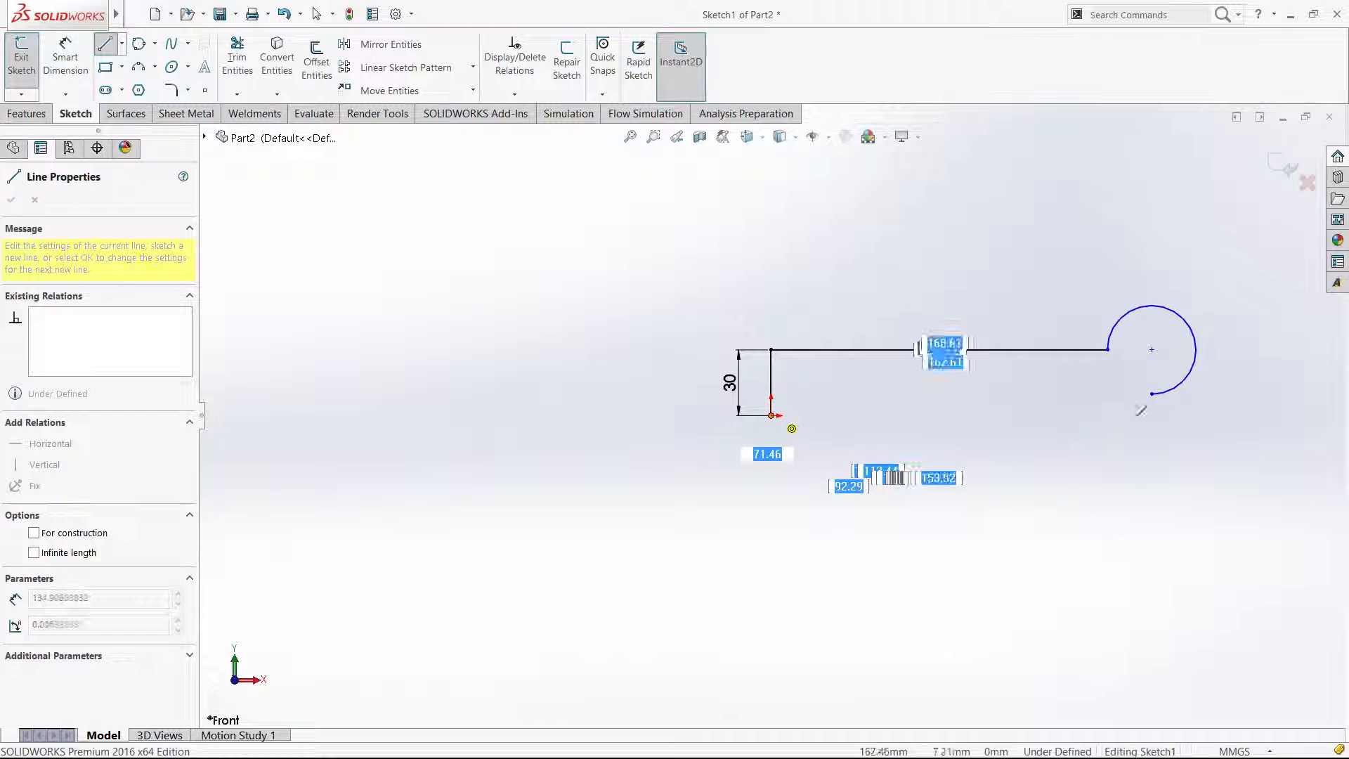
pyautogui.click(1151, 395)
pyautogui.press('Escape')
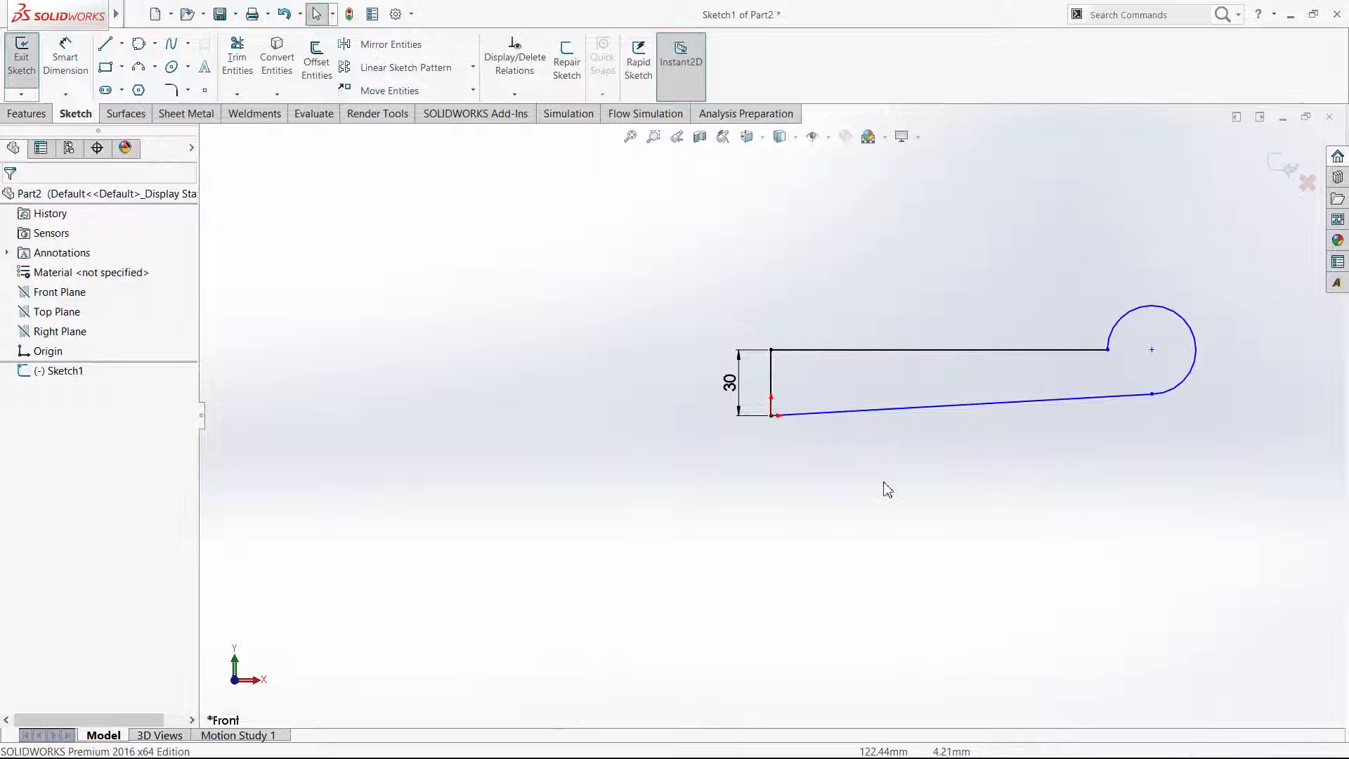
# Add a horizontal relation to the slanted lower line of the profile.
pyautogui.press('f')
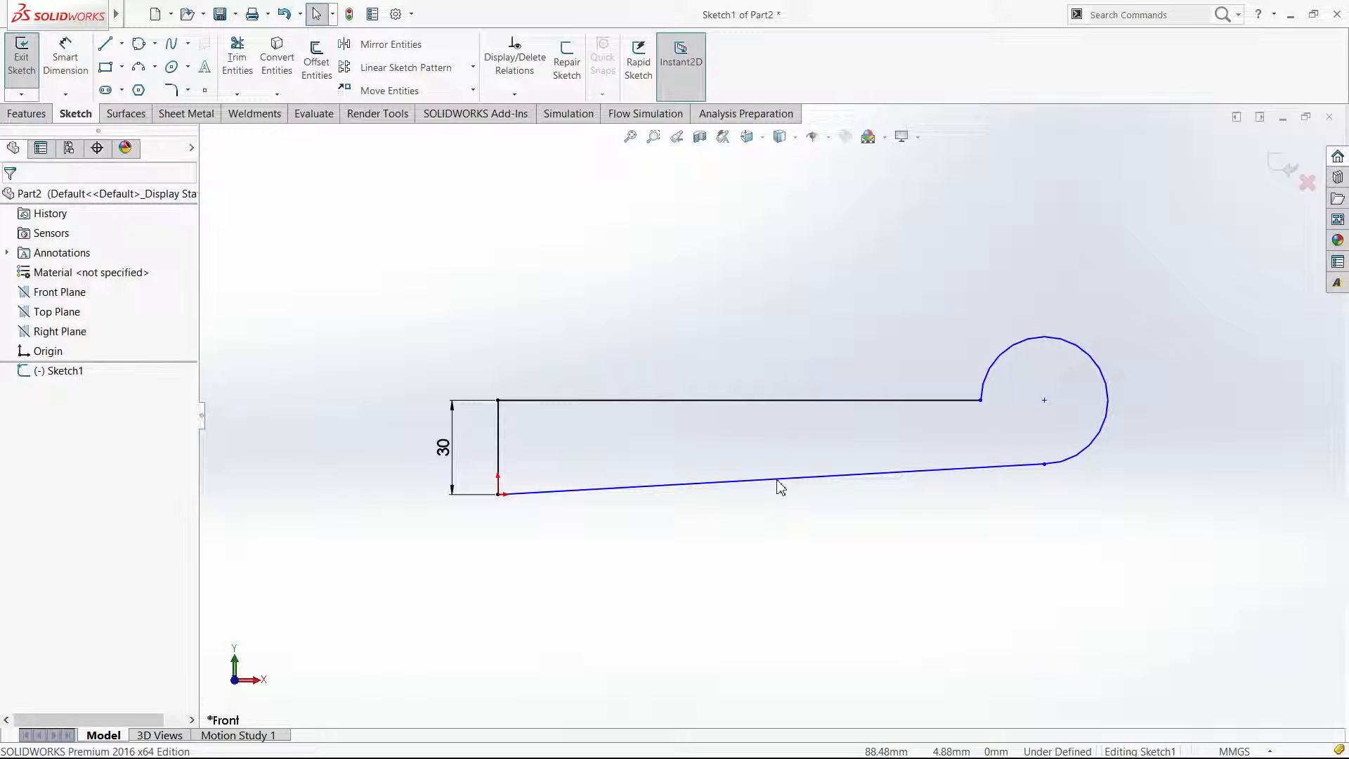
pyautogui.click(778, 481)
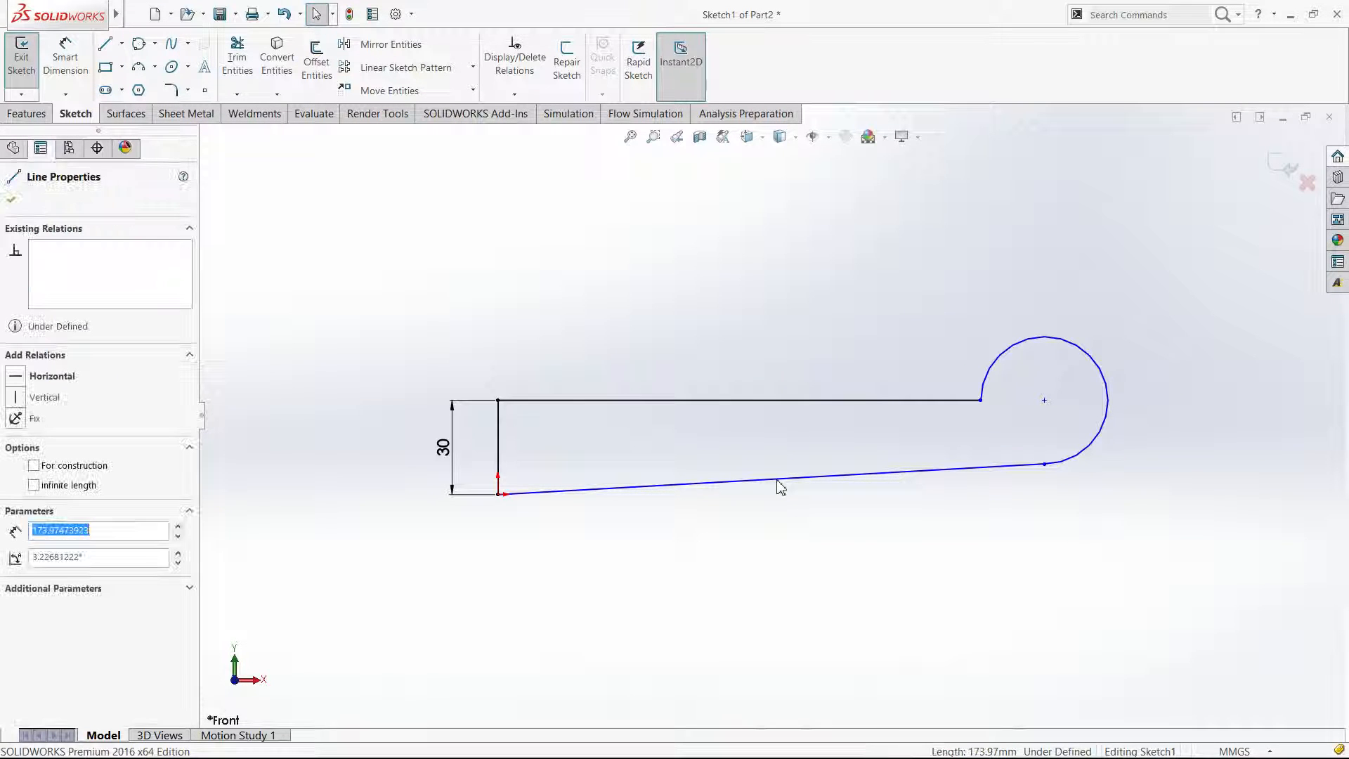
pyautogui.click(817, 425)
pyautogui.click(1066, 583)
# Dimension the arc's radius as 30 mm.
pyautogui.moveTo(1068, 583); pyautogui.dragTo(1103, 297, button='right')
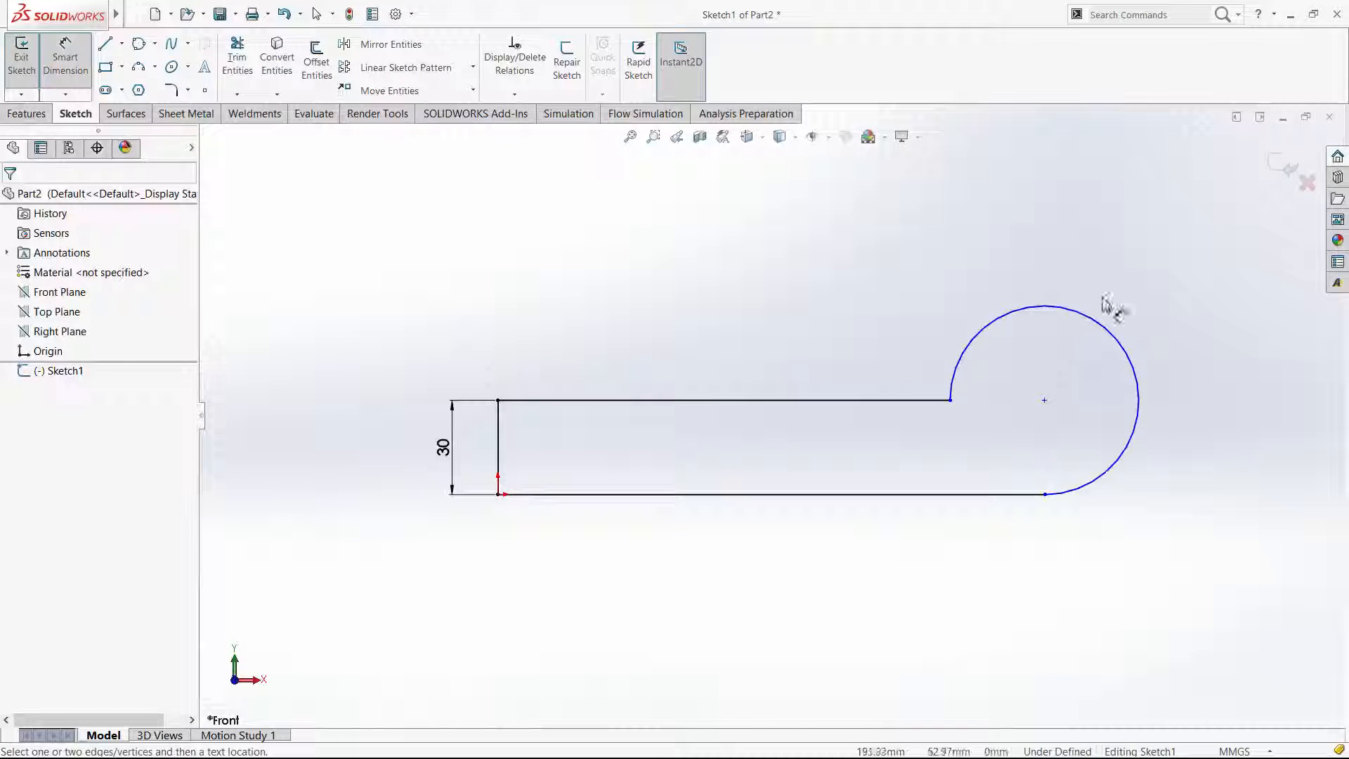
pyautogui.click(1119, 344)
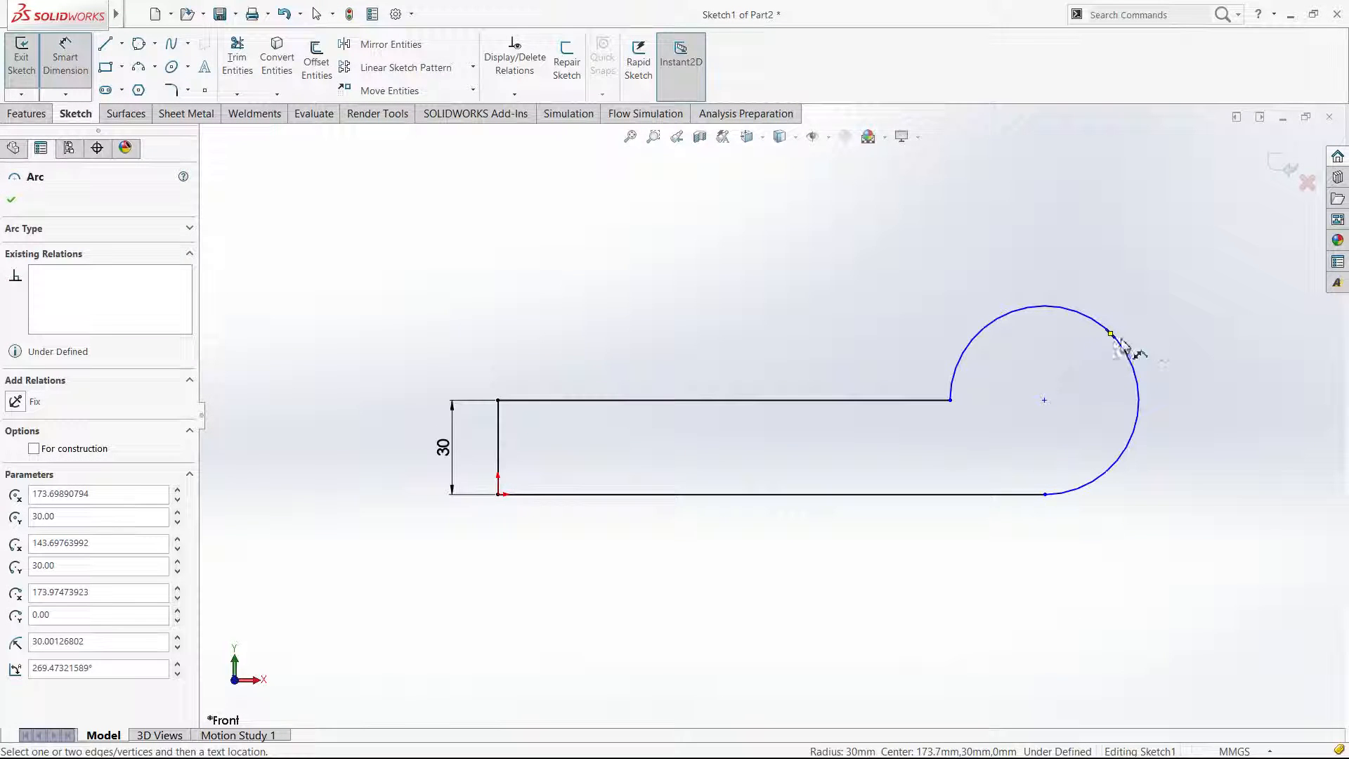
pyautogui.click(1171, 329)
pyautogui.press('Escape')
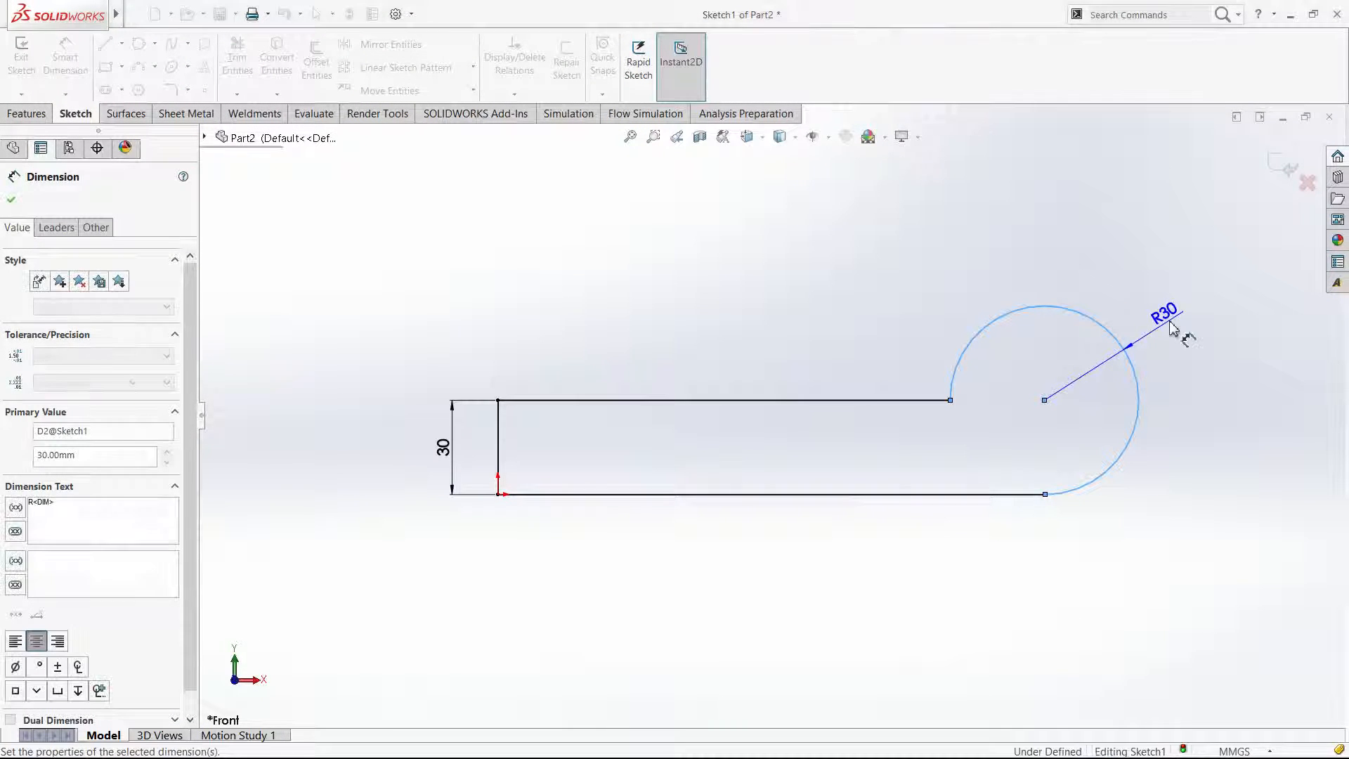
# Shift the arc's lower endpoint slightly along the lower line to test which way the profile can move.
pyautogui.click(1045, 496)
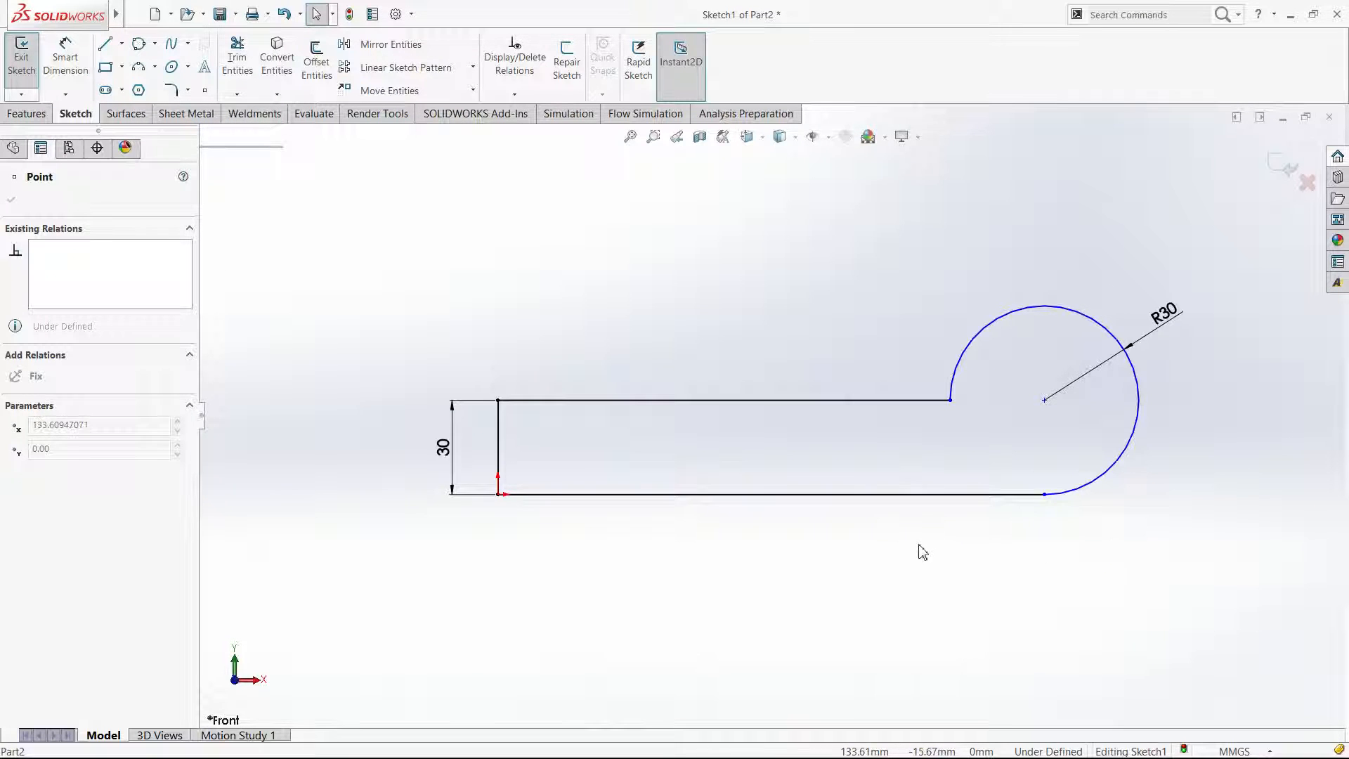
pyautogui.moveTo(1043, 547); pyautogui.dragTo(1038, 548)
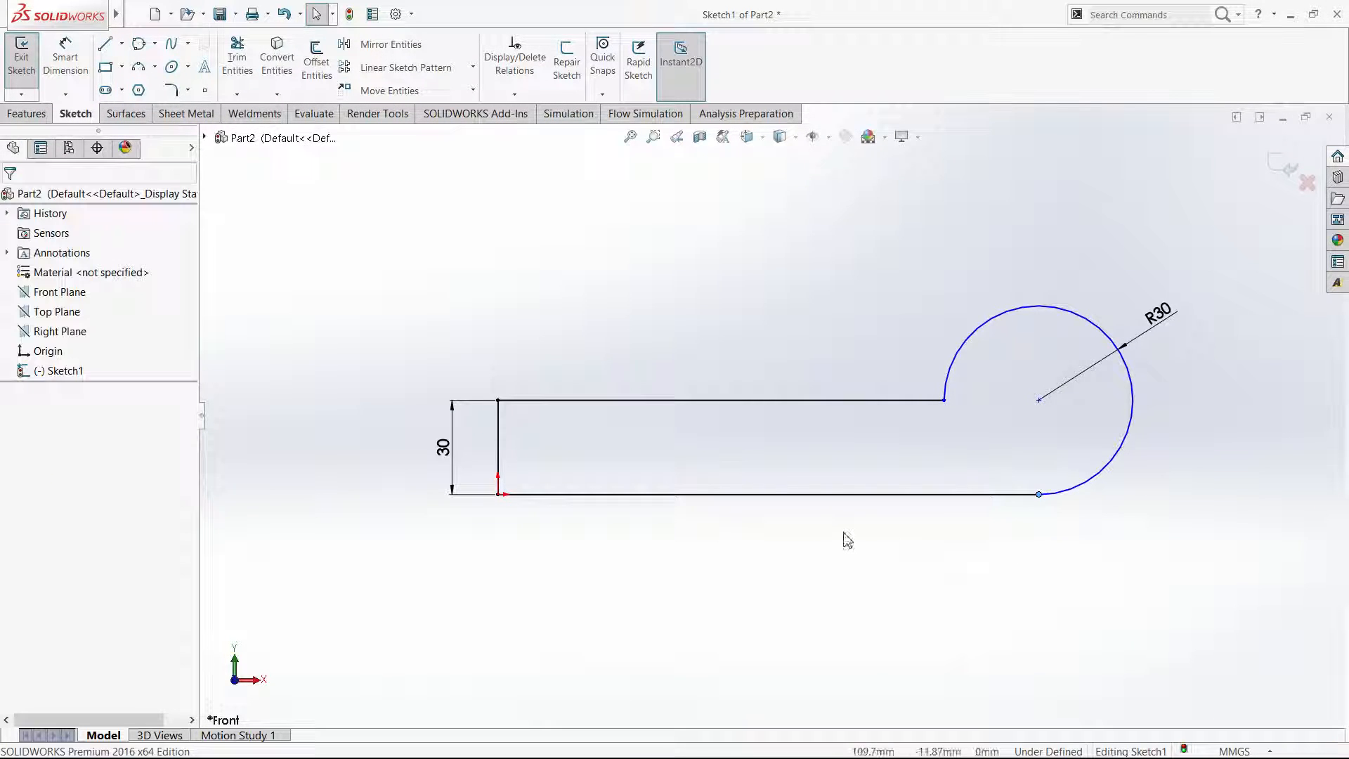
pyautogui.press('f')
# Draw a vertical line about 28 mm long downward from the origin and convert it to construction geometry.
pyautogui.press('l')
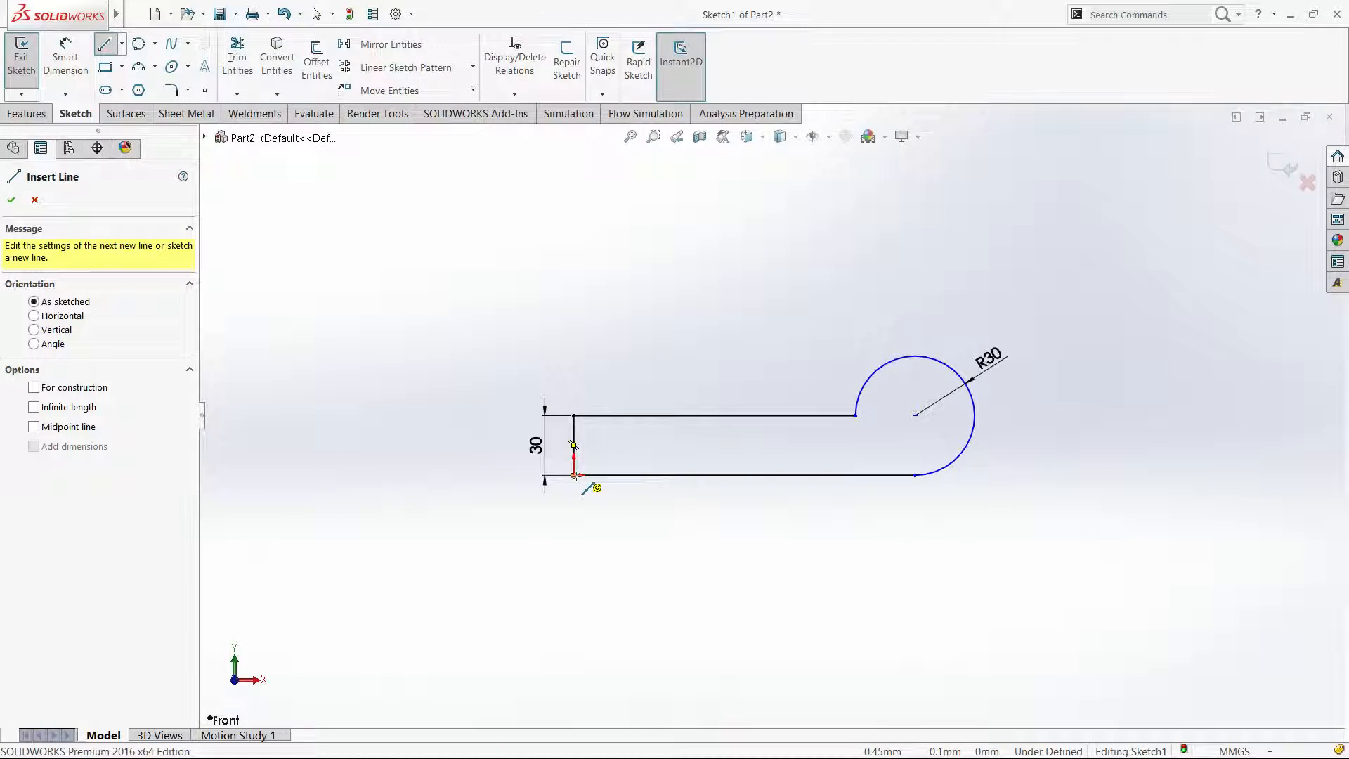
pyautogui.click(575, 475)
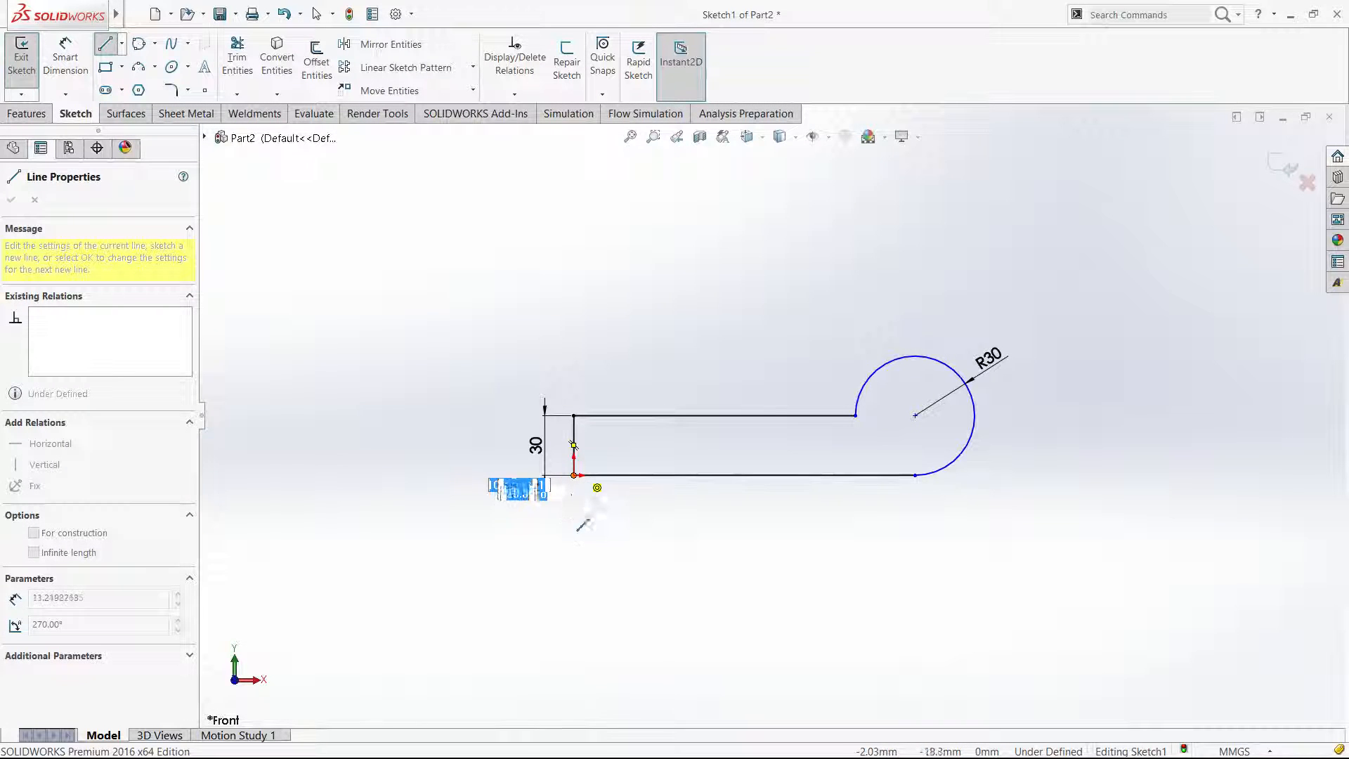
pyautogui.click(575, 532)
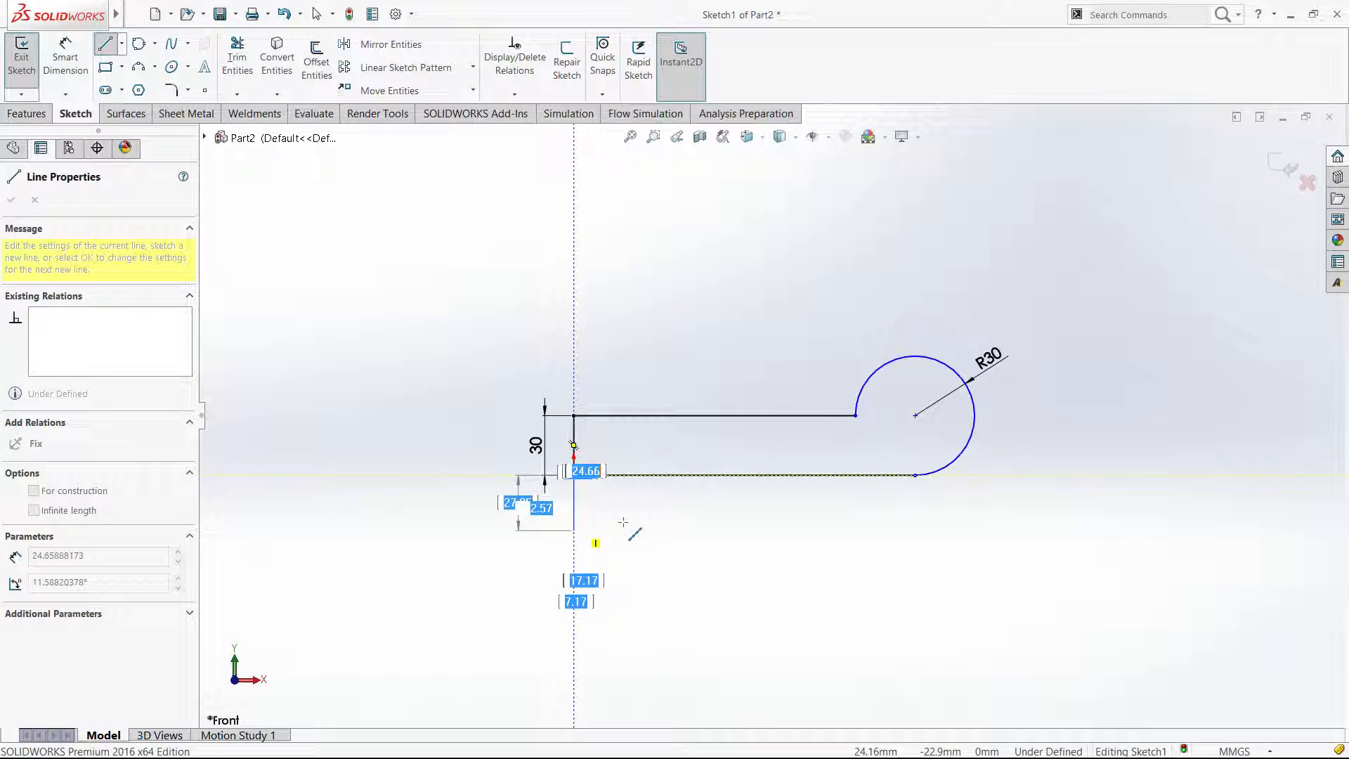
pyautogui.press('Escape')
pyautogui.press('Escape')
pyautogui.click(582, 504)
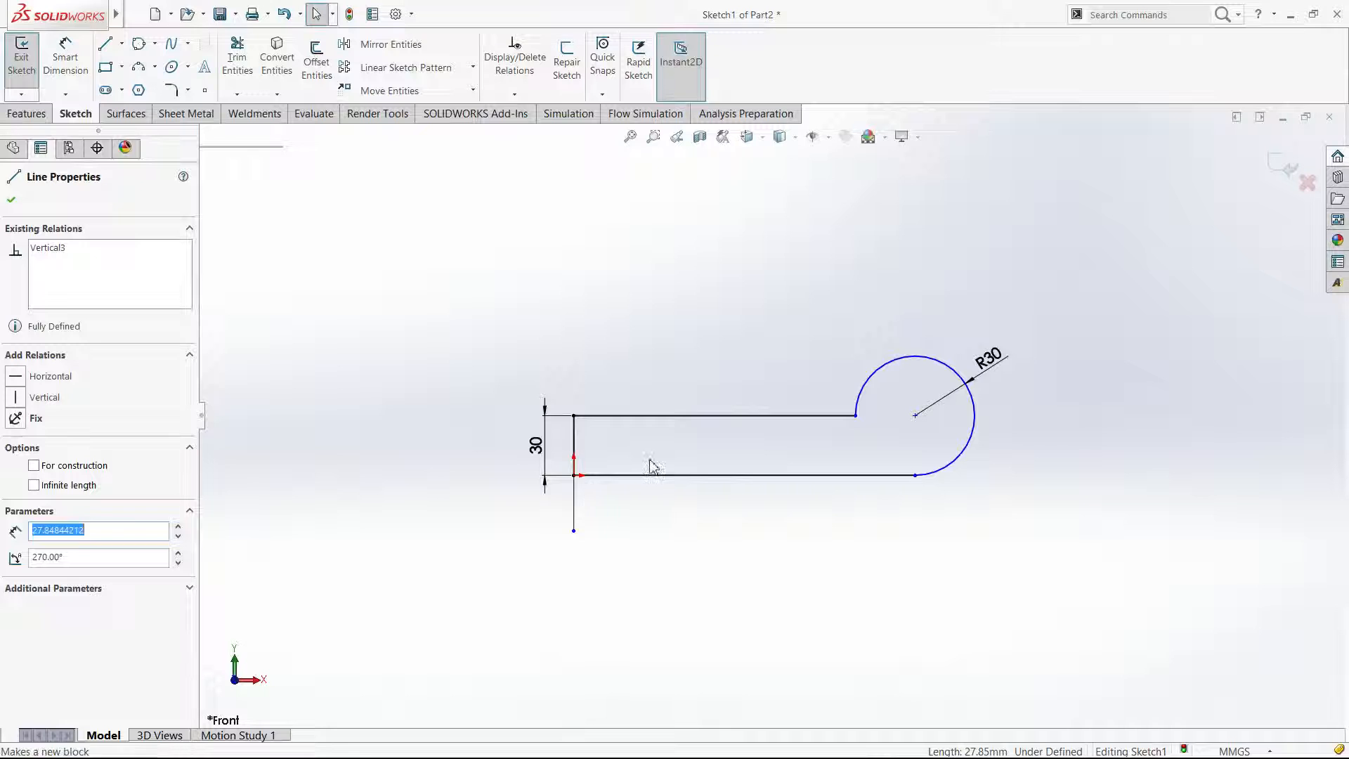
pyautogui.click(651, 542)
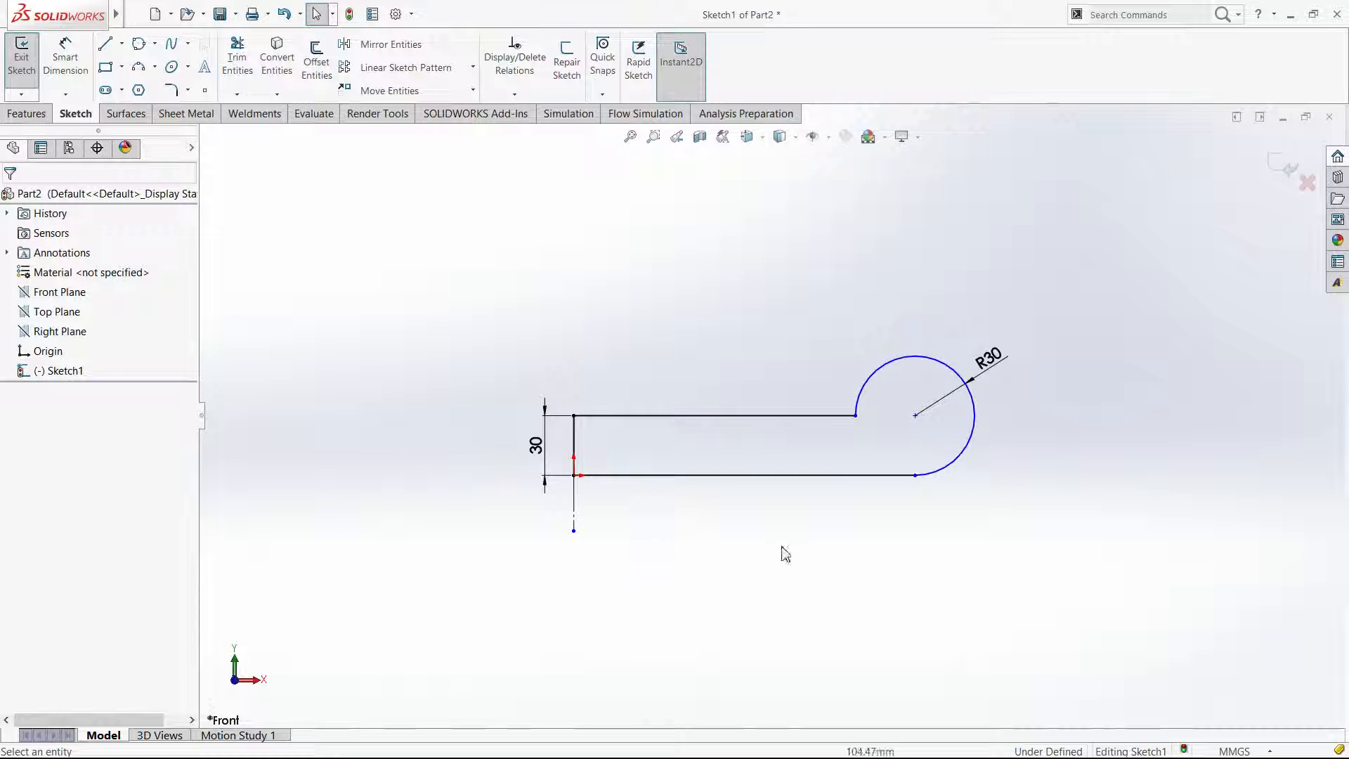
# Add a 350 mm diameter dimension between the vertical centreline and the arc.
pyautogui.moveTo(783, 548); pyautogui.dragTo(789, 453, button='right')
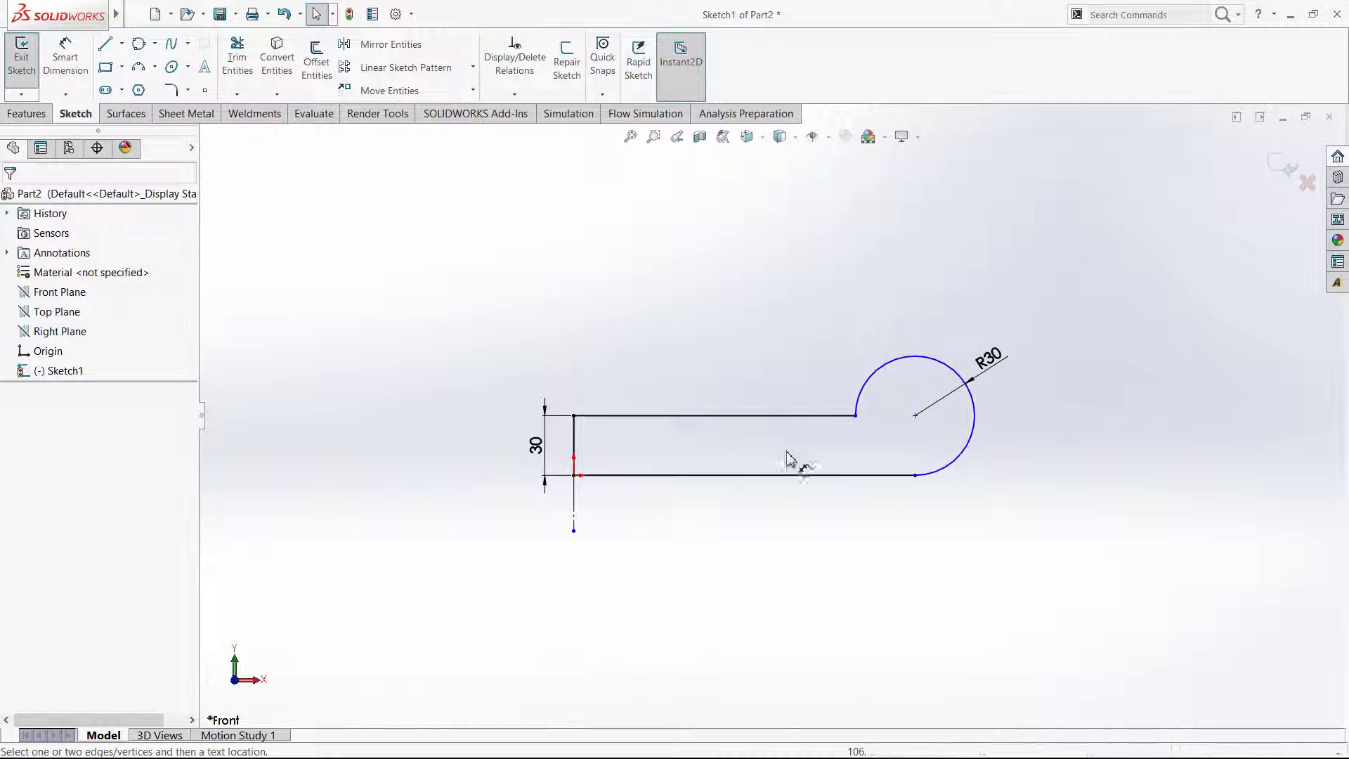
pyautogui.click(575, 524)
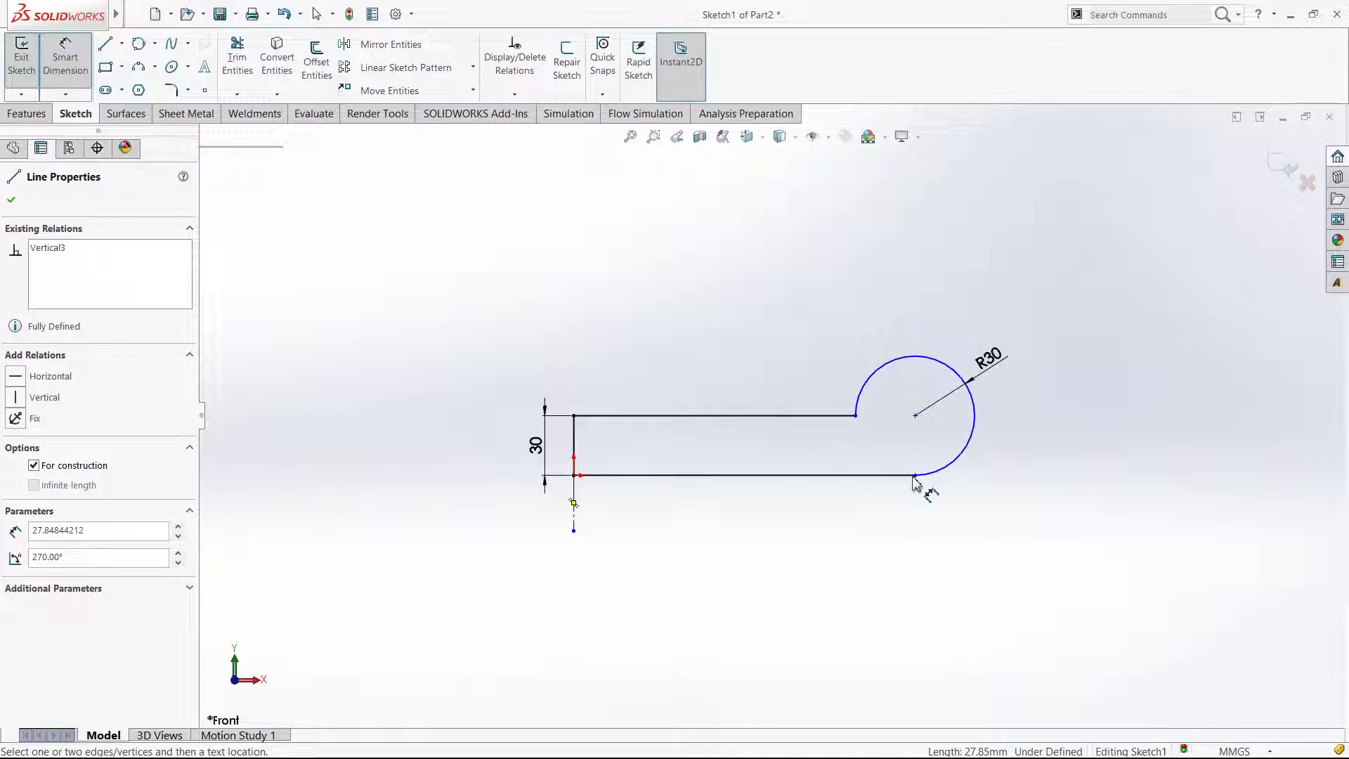
pyautogui.click(975, 440)
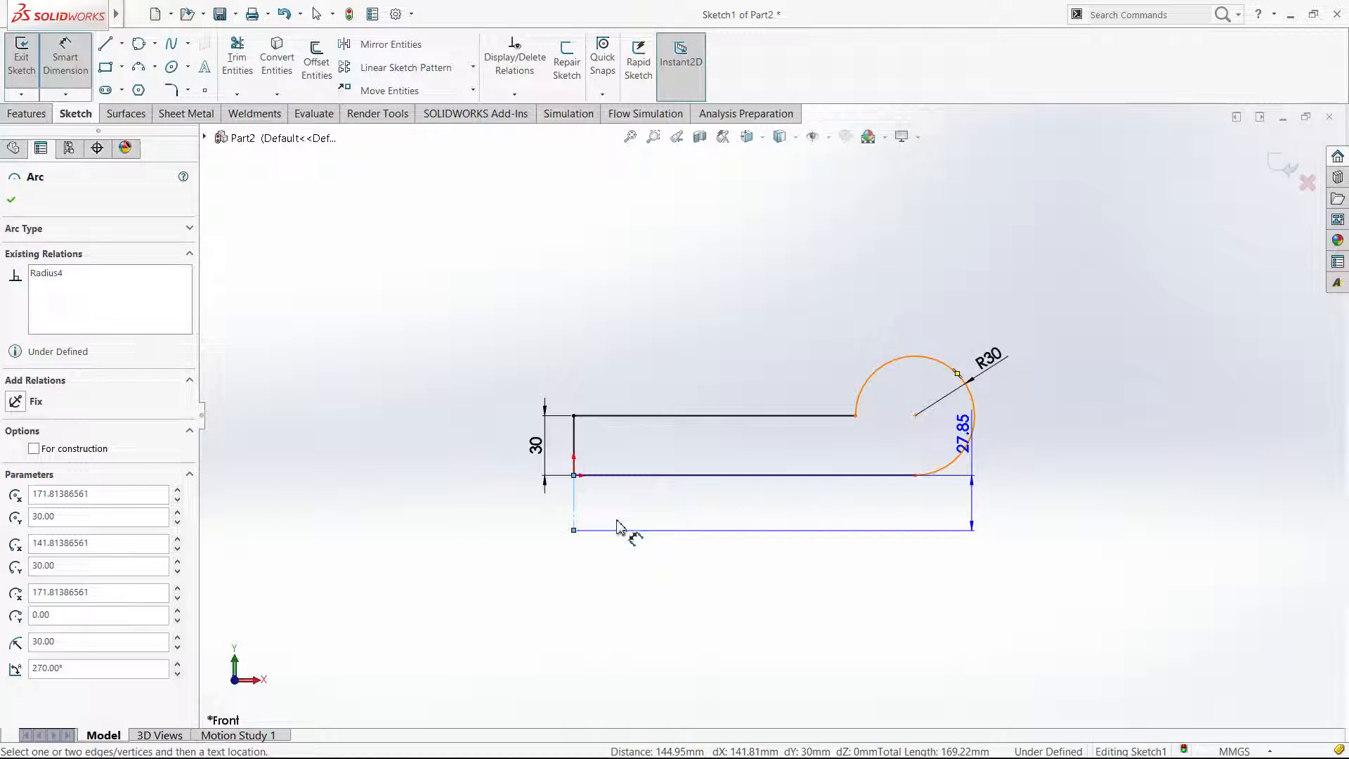
pyautogui.click(550, 588)
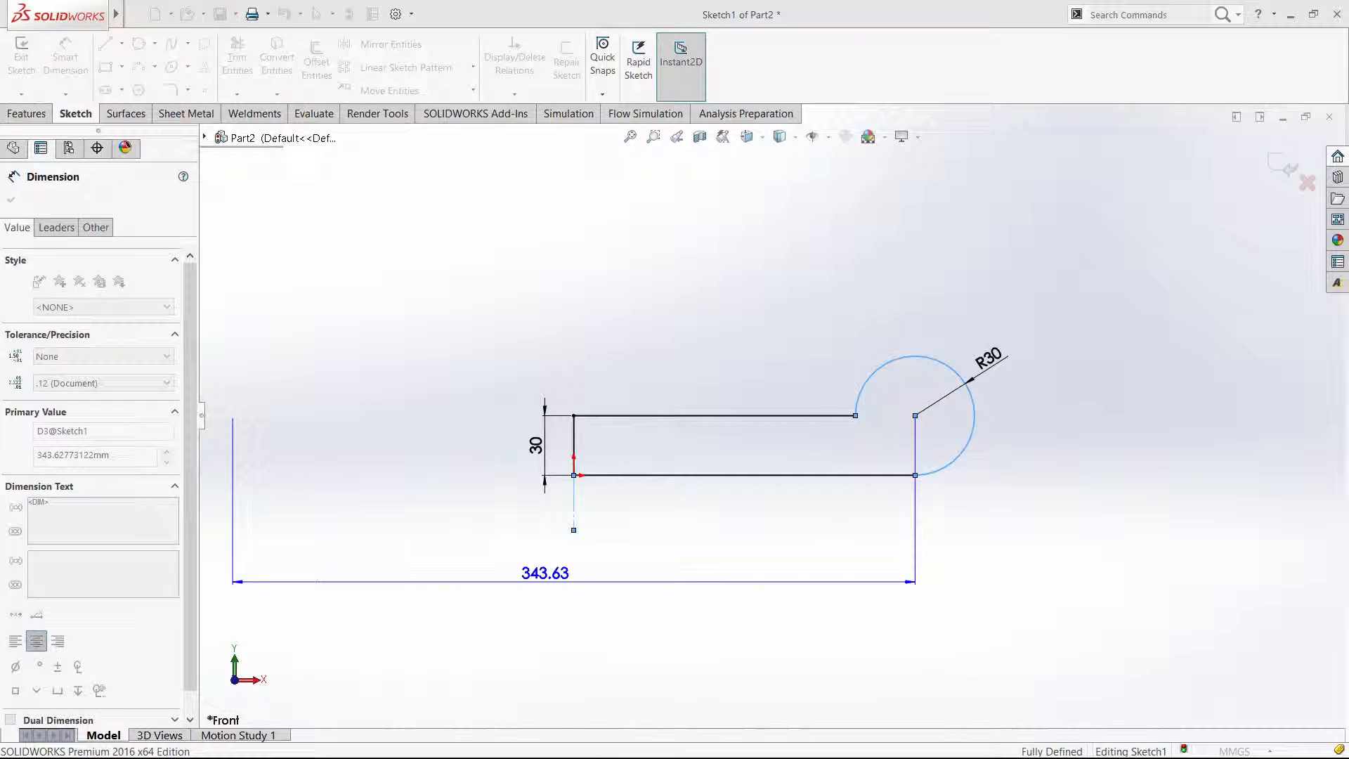
pyautogui.write('350')
pyautogui.press('Return')
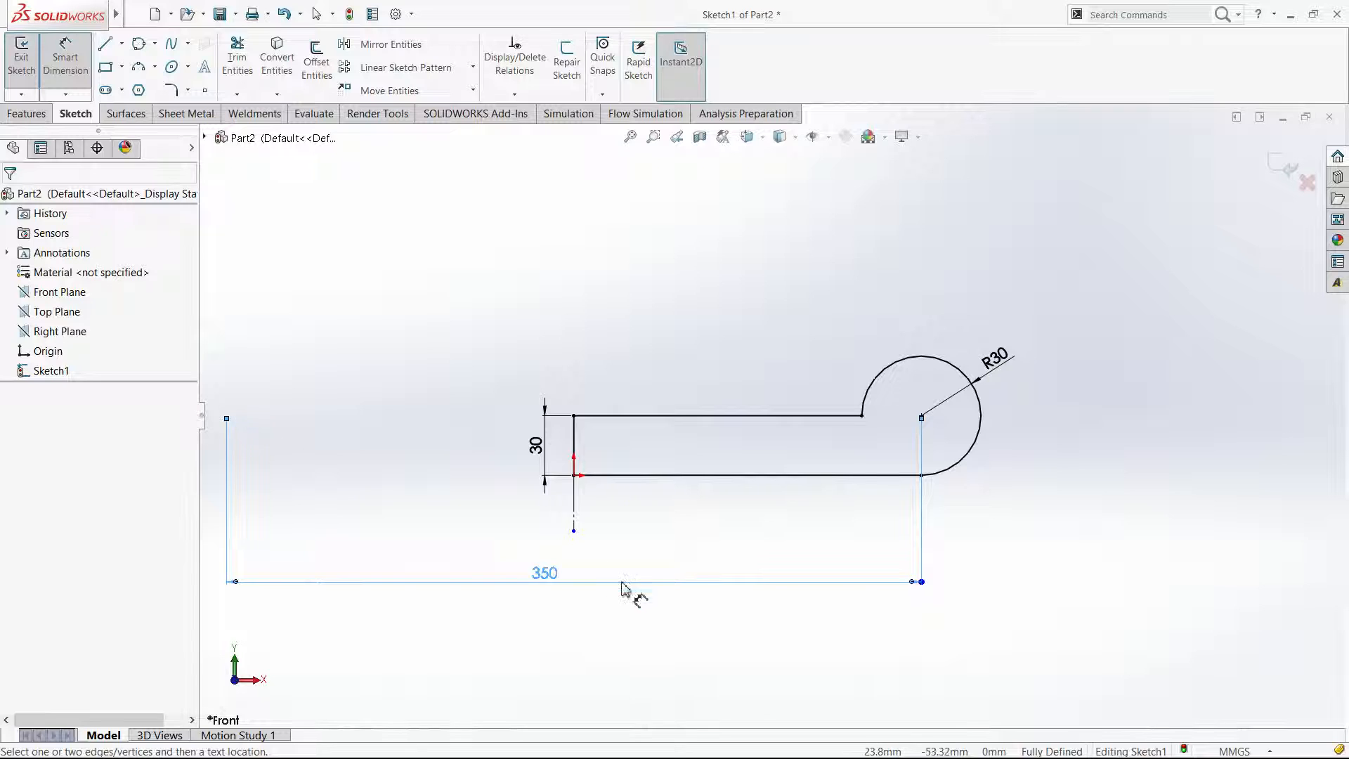
# Set the diameter dimension's first arc condition to Max and its value to 350 mm.
pyautogui.click(544, 575)
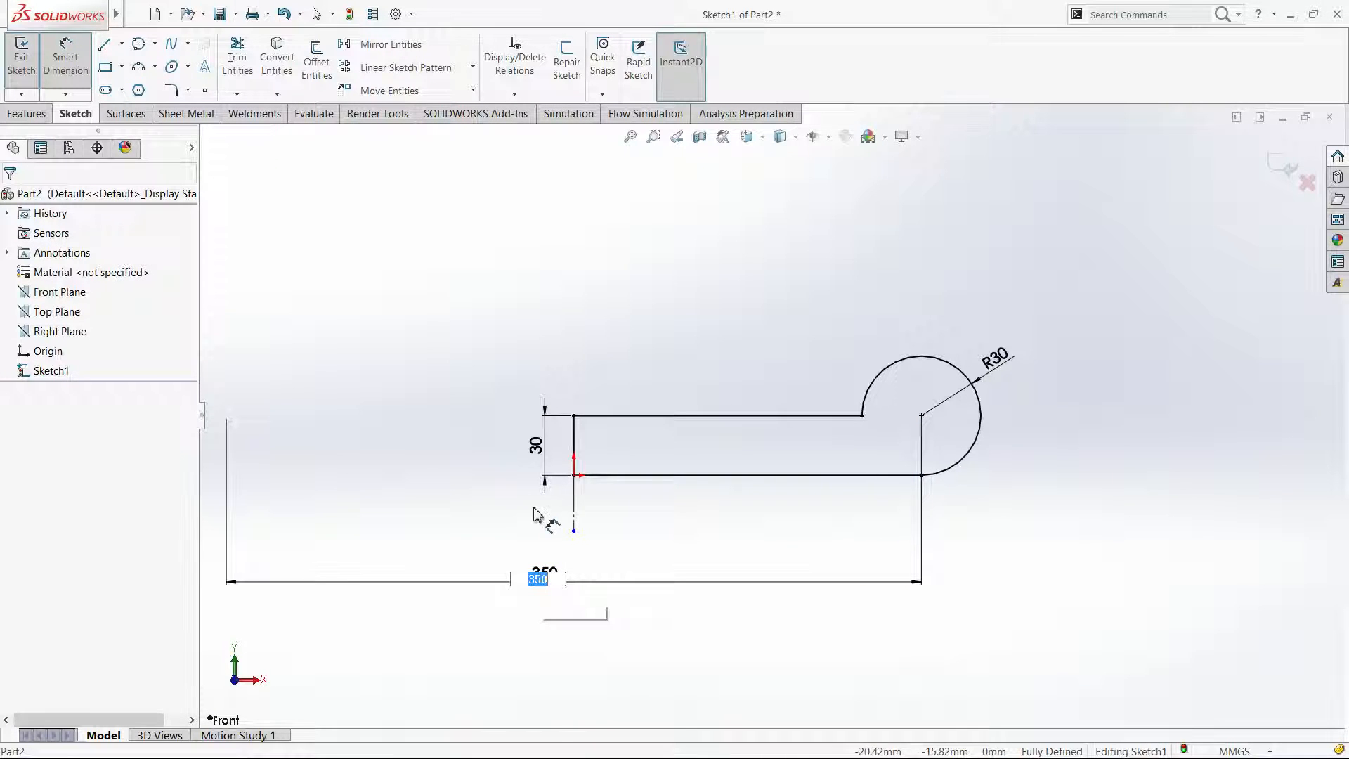
pyautogui.doubleClick(547, 575)
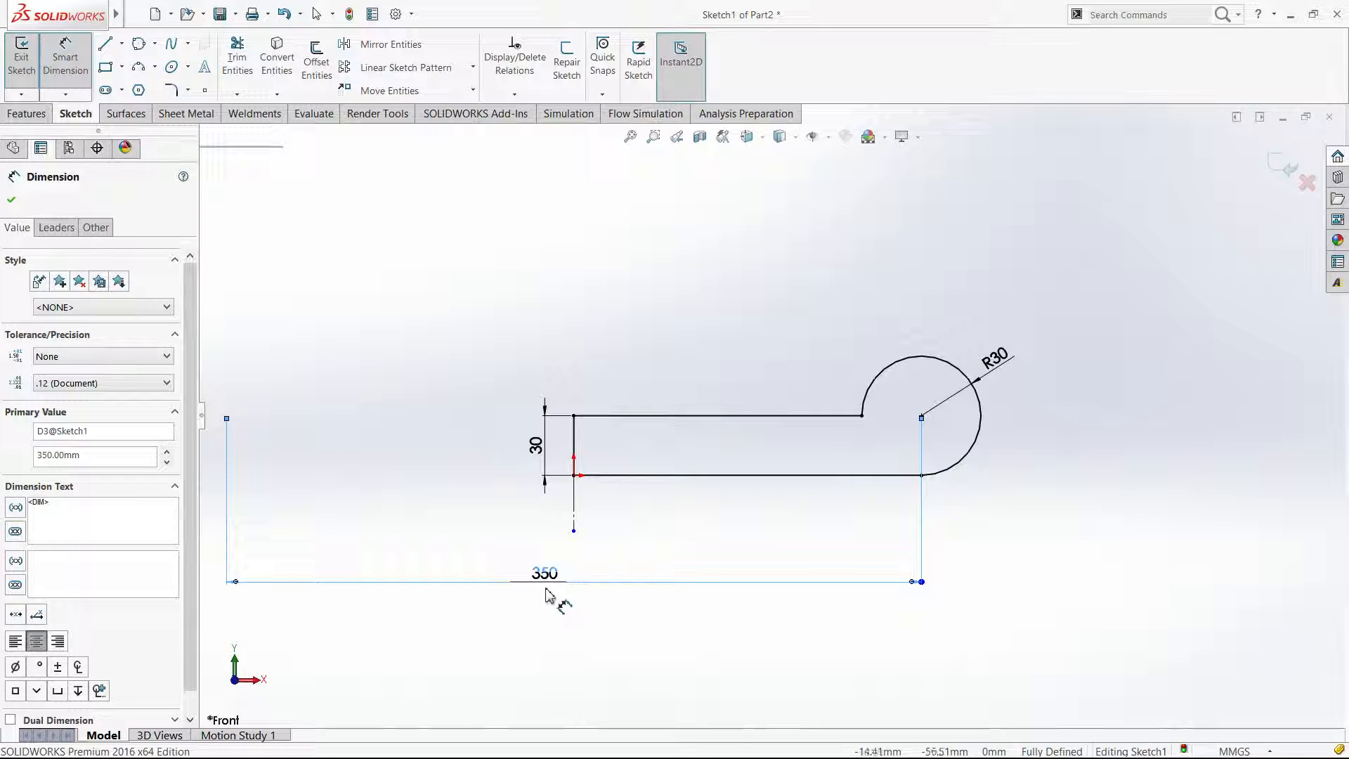
pyautogui.click(56, 228)
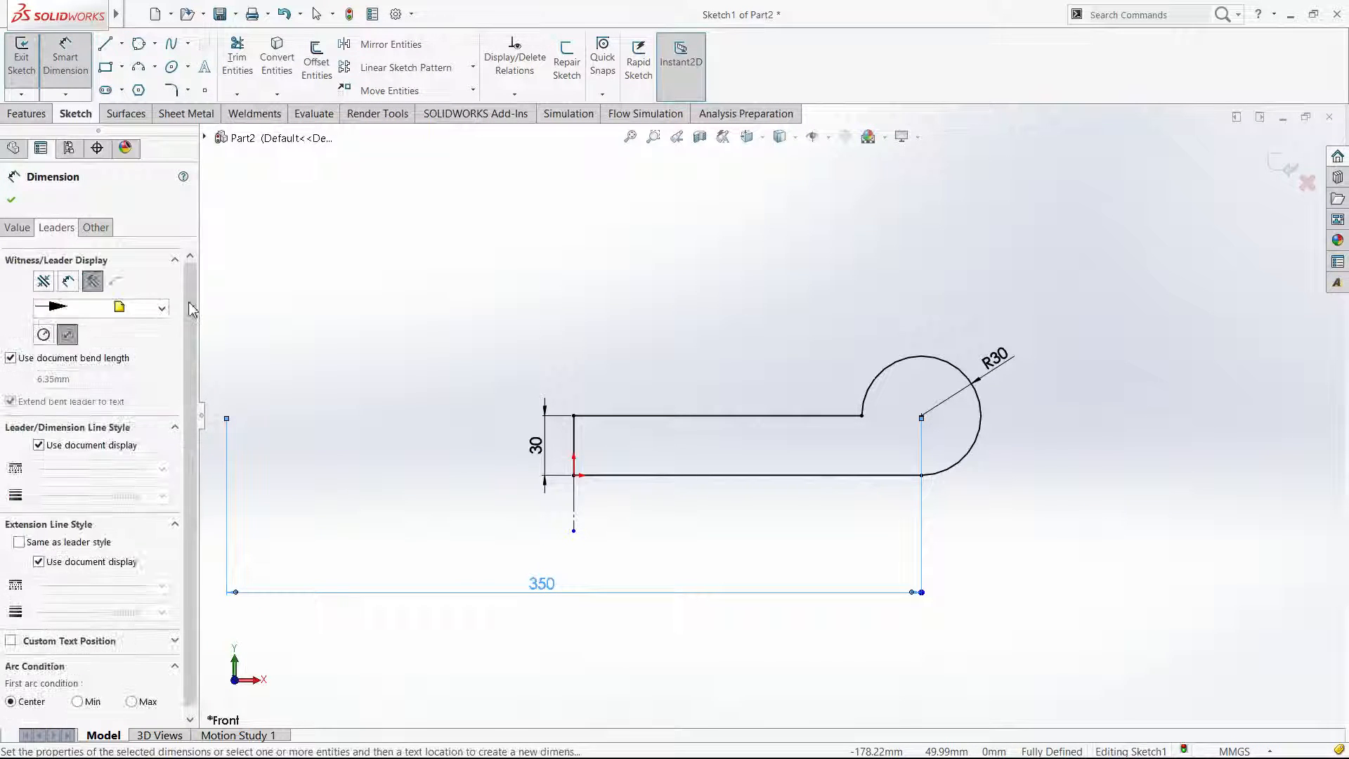
pyautogui.scroll(-1, 197, 328)
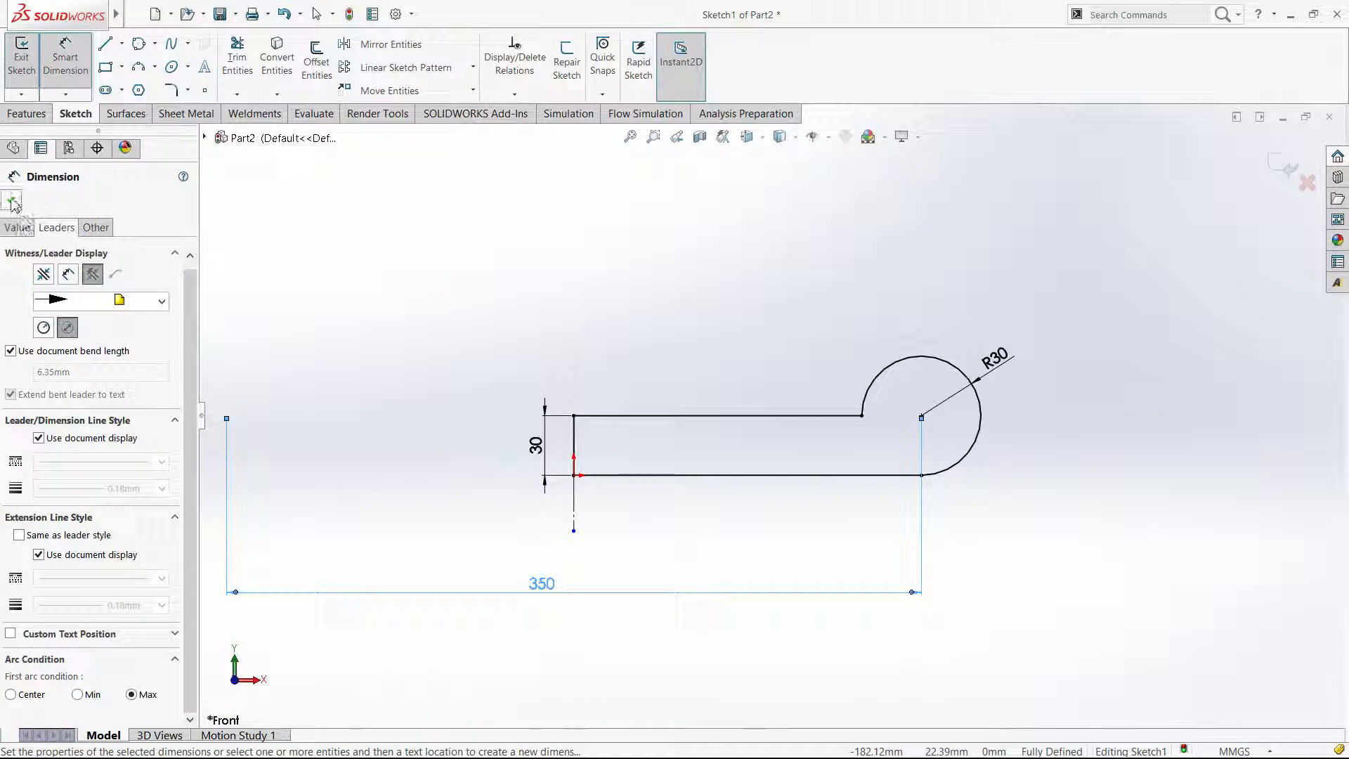
pyautogui.press('Escape')
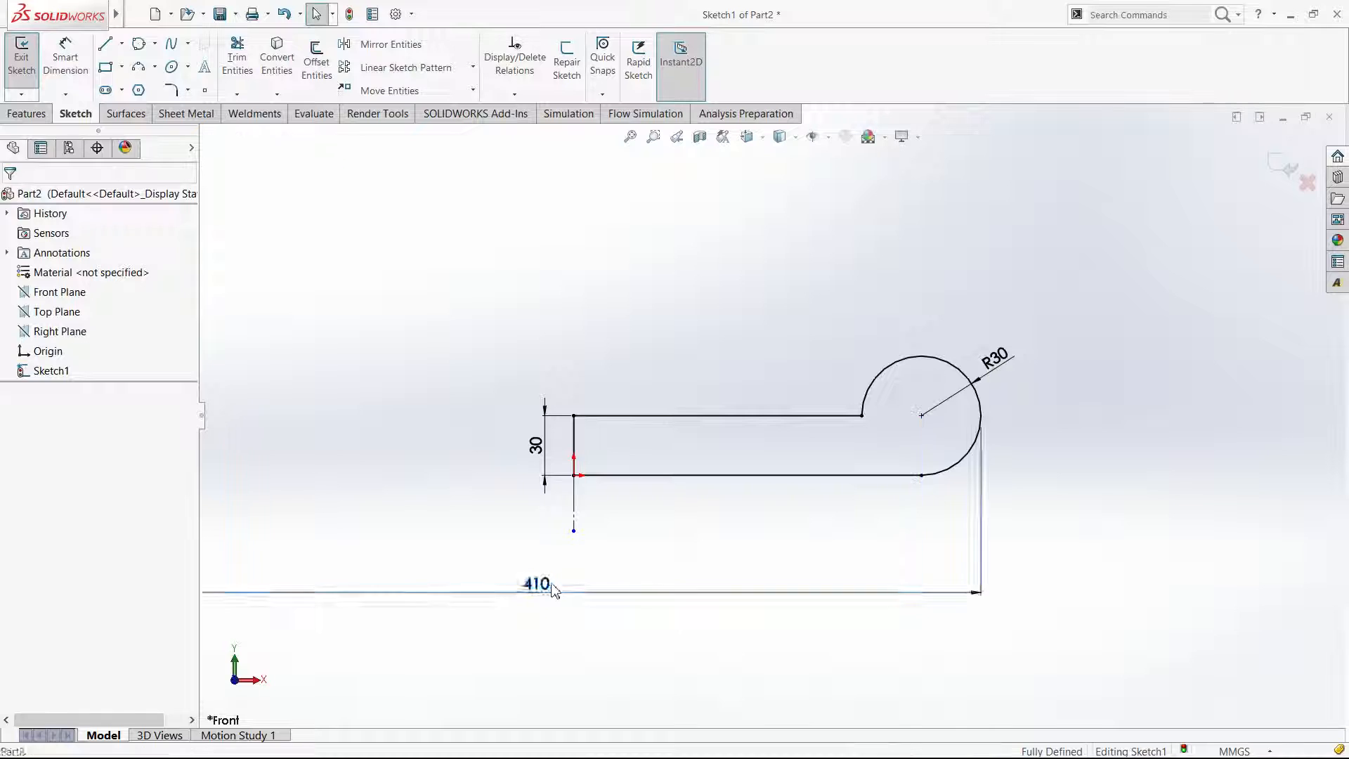
pyautogui.doubleClick(549, 587)
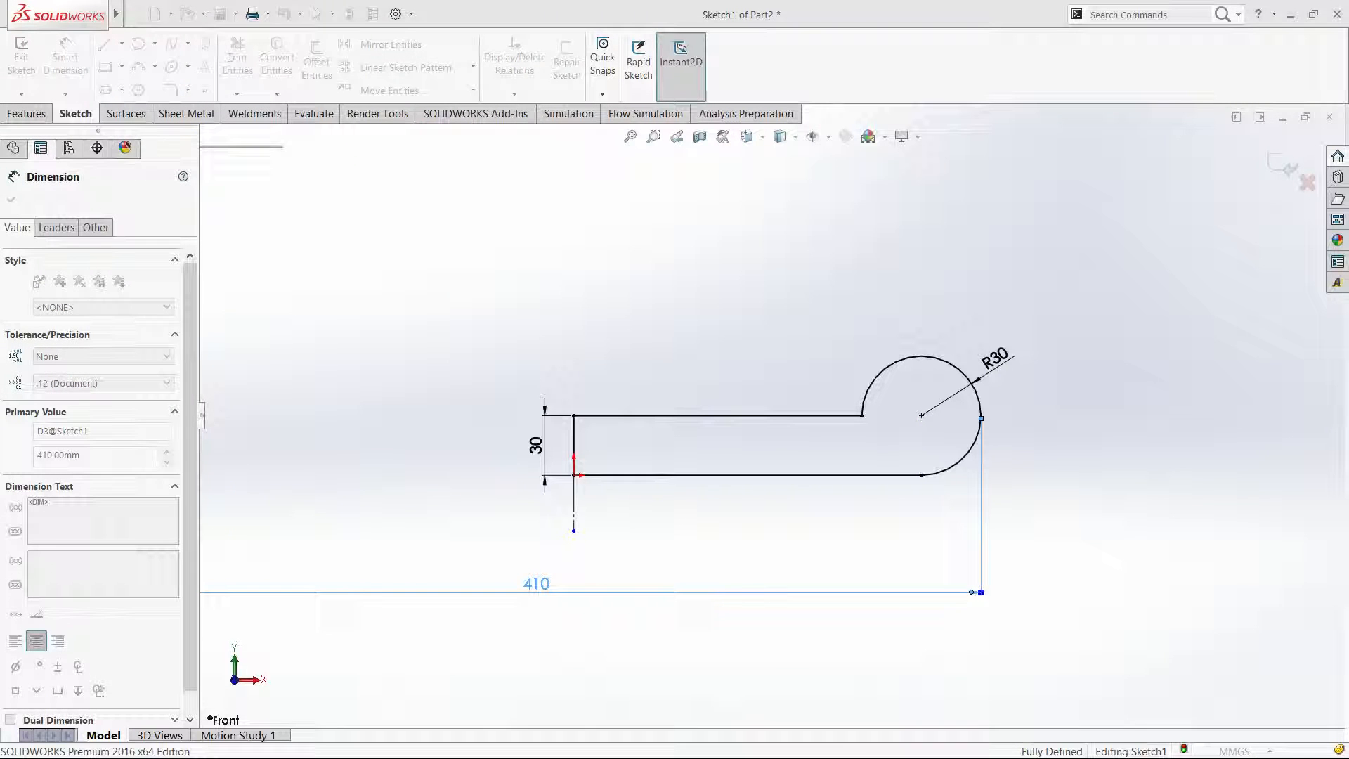
pyautogui.hotkey('ctrl', 'z')
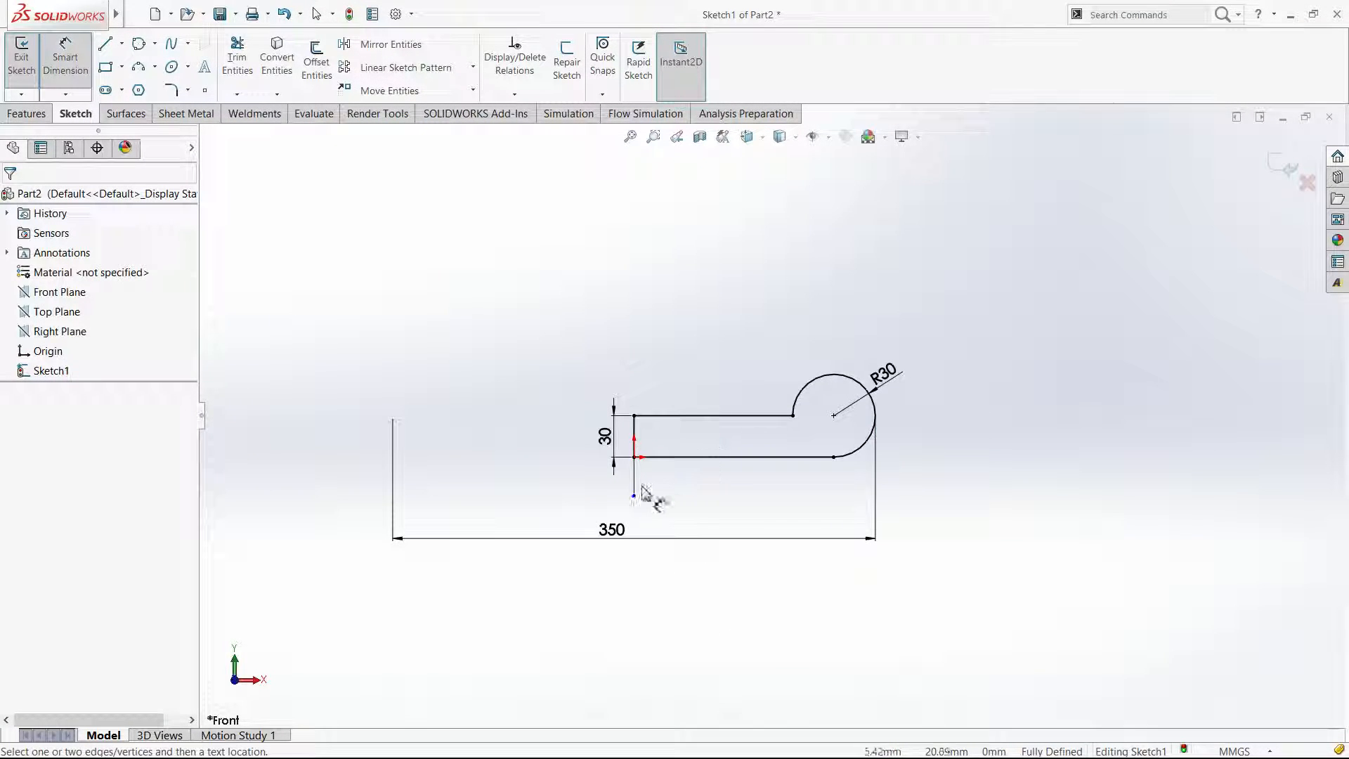
# Add a driven dimension between the vertical centreline and the arc above the profile, and set its first arc condition to Max.
pyautogui.click(636, 491)
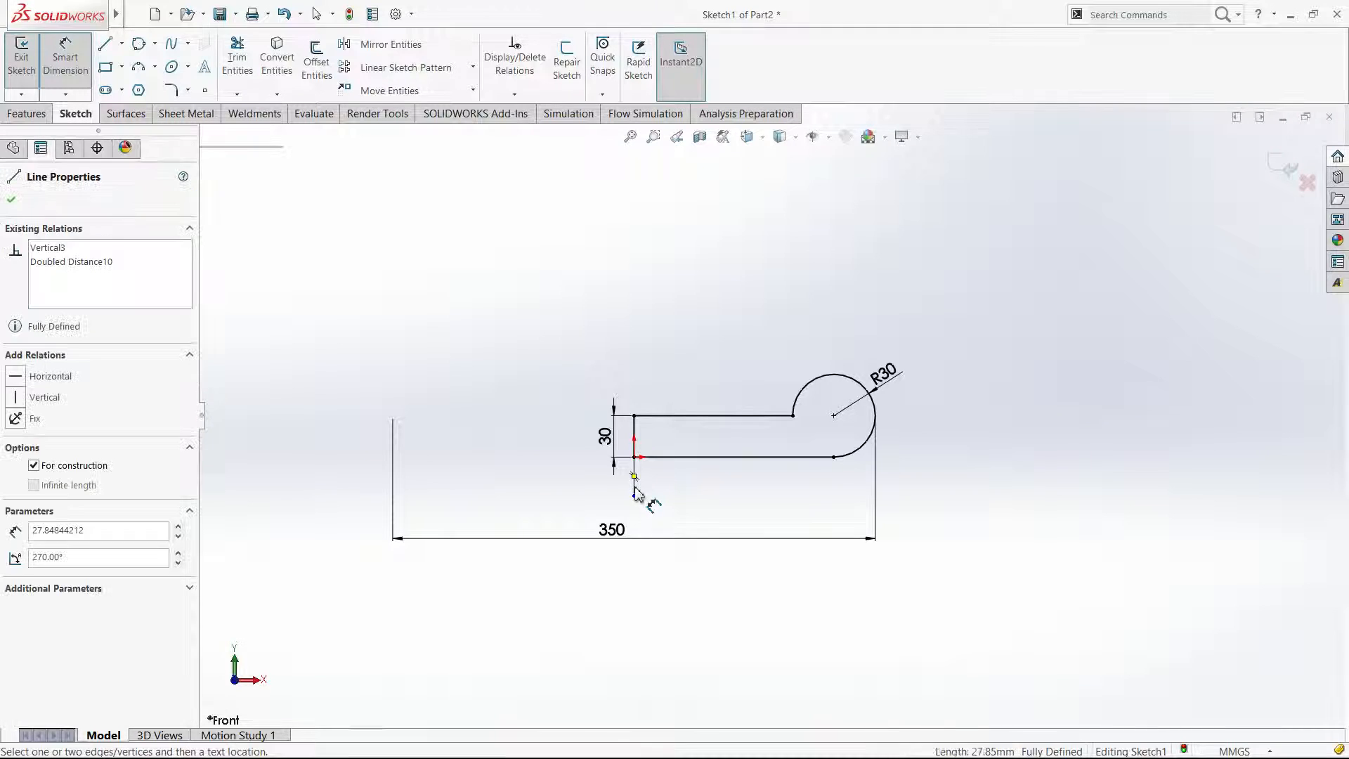
pyautogui.click(879, 413)
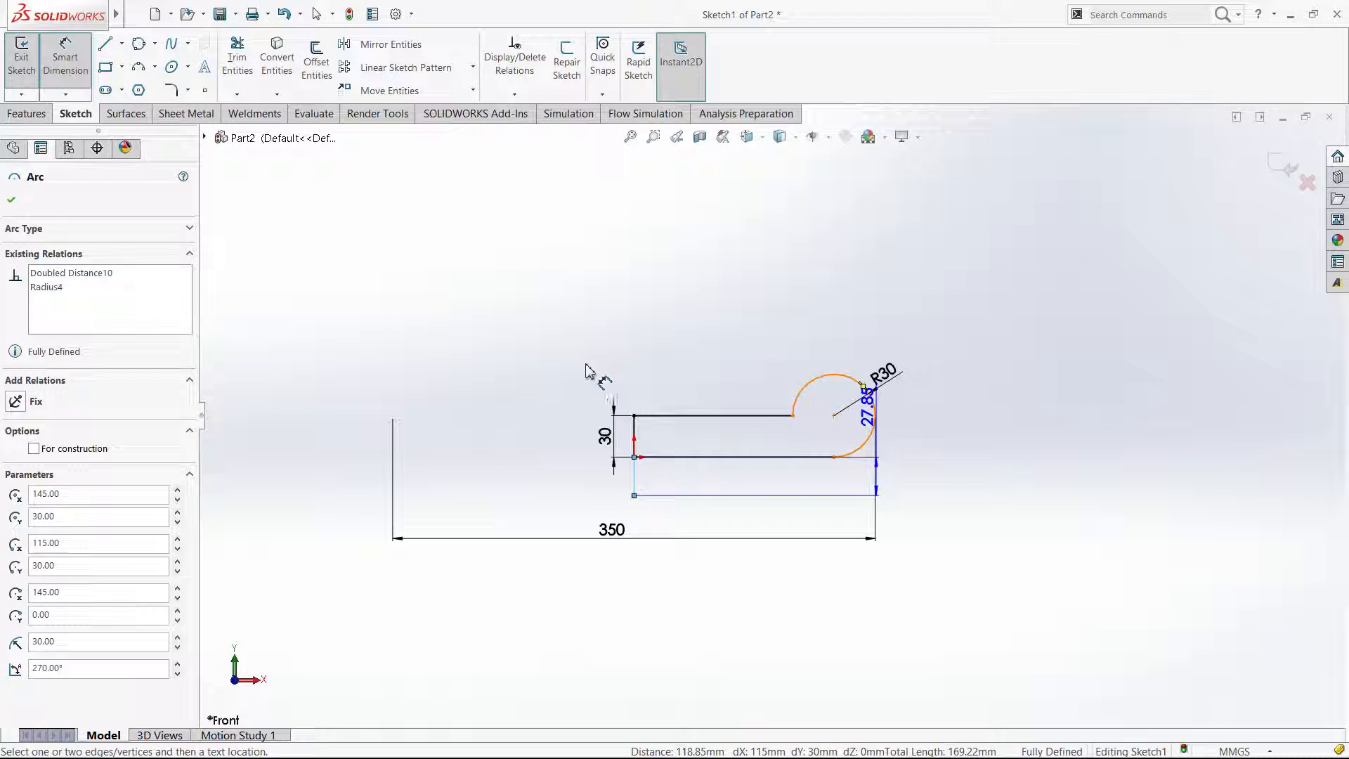
pyautogui.click(741, 340)
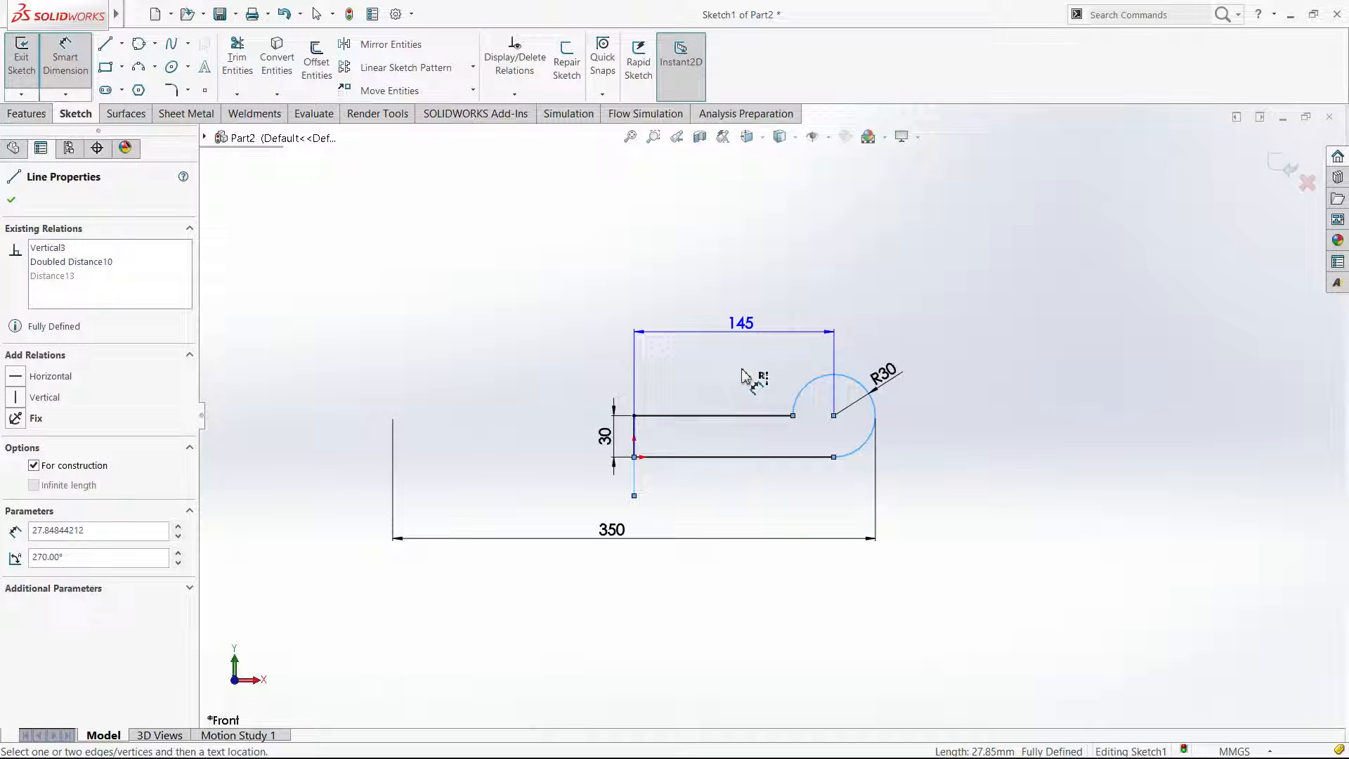
pyautogui.press('Escape')
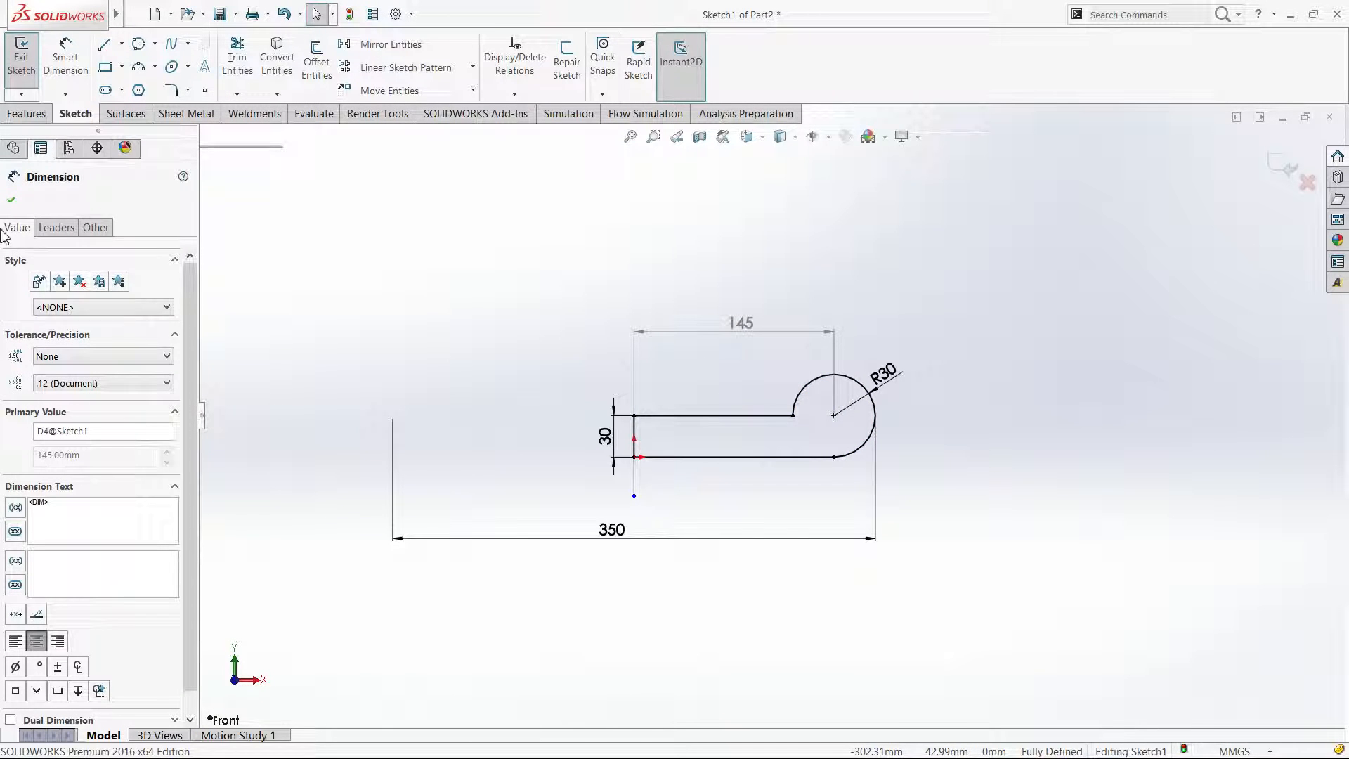
pyautogui.click(56, 227)
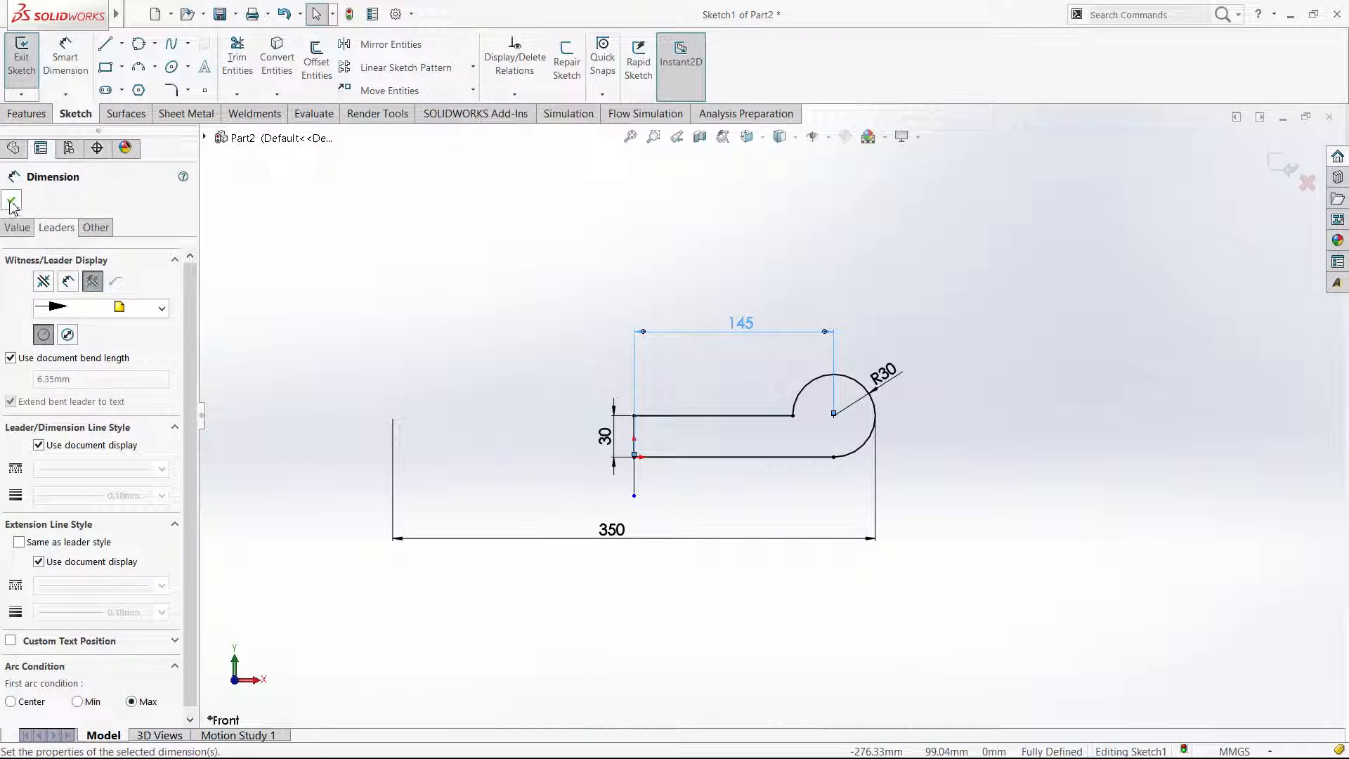
pyautogui.click(12, 200)
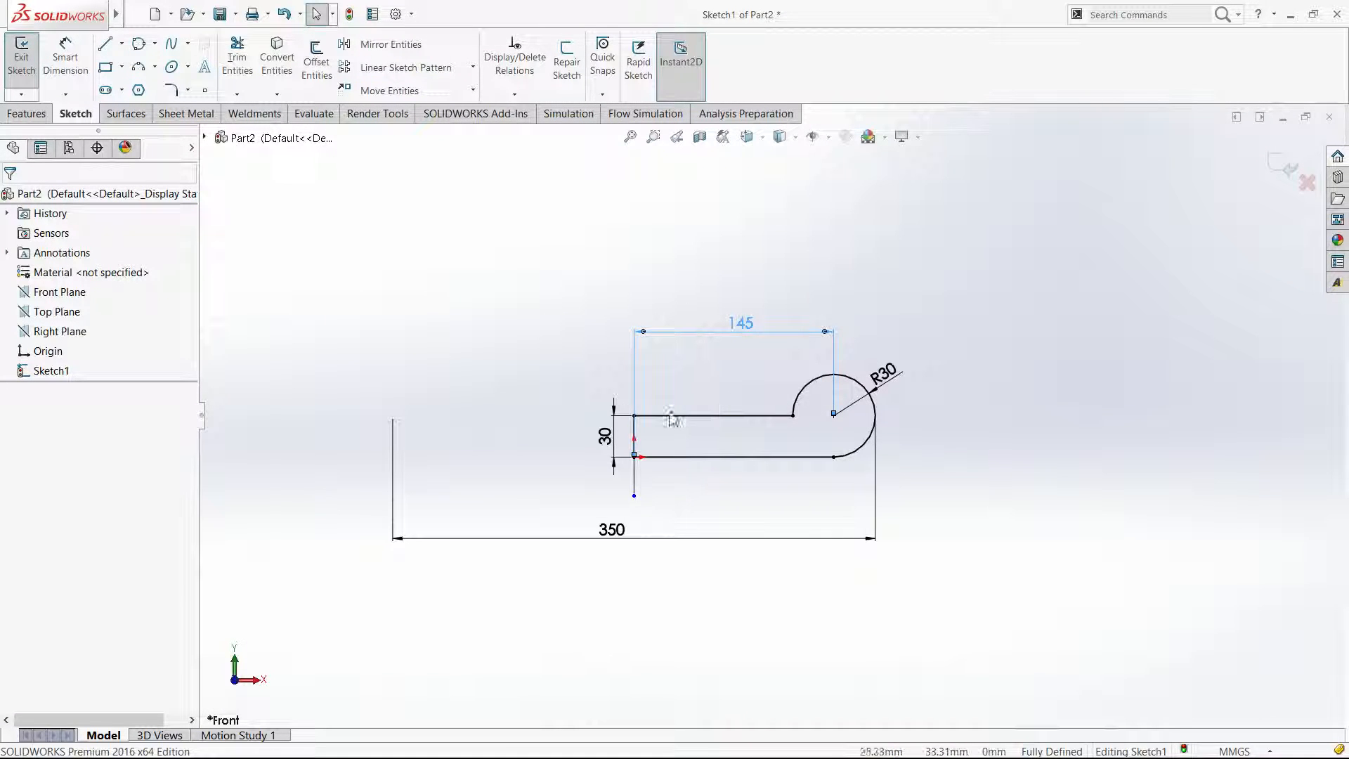
pyautogui.click(689, 487)
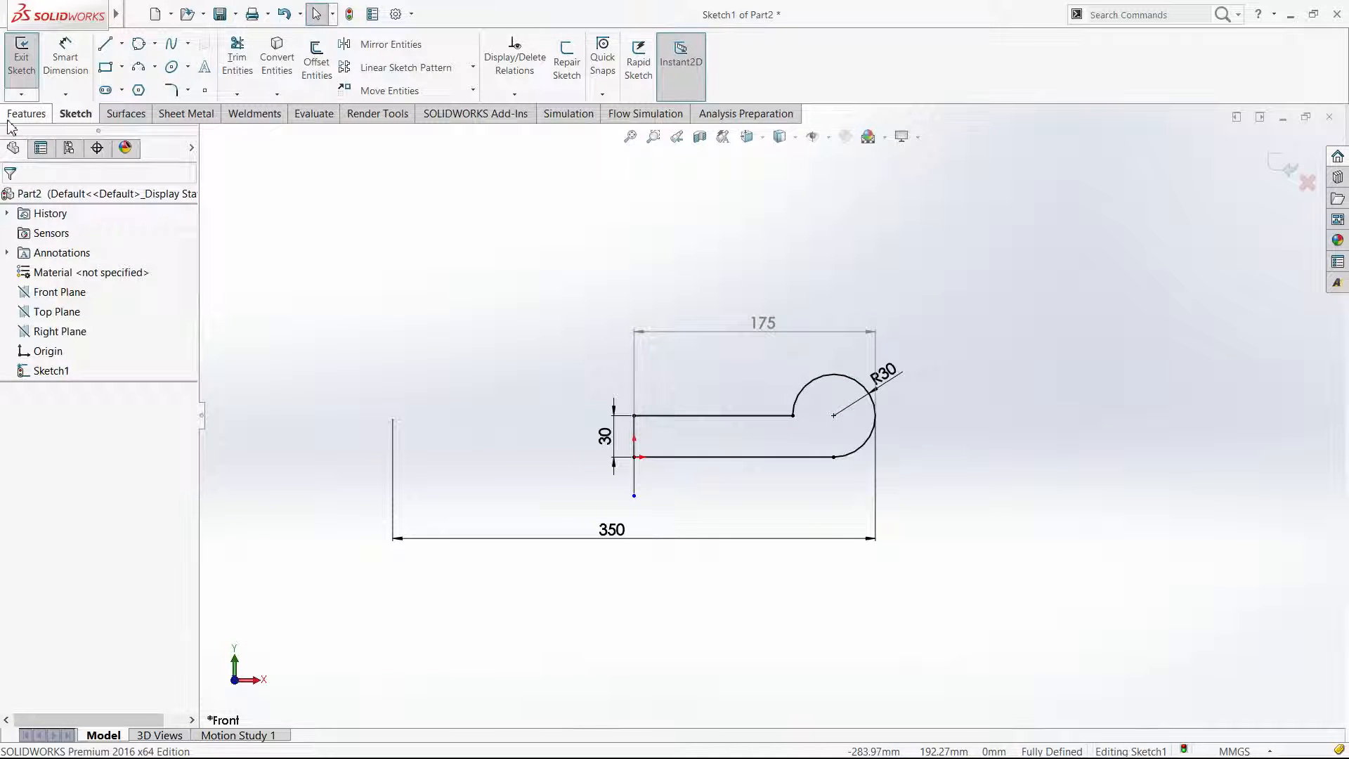
# Start a Revolved Boss/Base of the profile and replace its preselected axis with the 30 mm vertical edge.
pyautogui.click(35, 118)
pyautogui.click(79, 60)
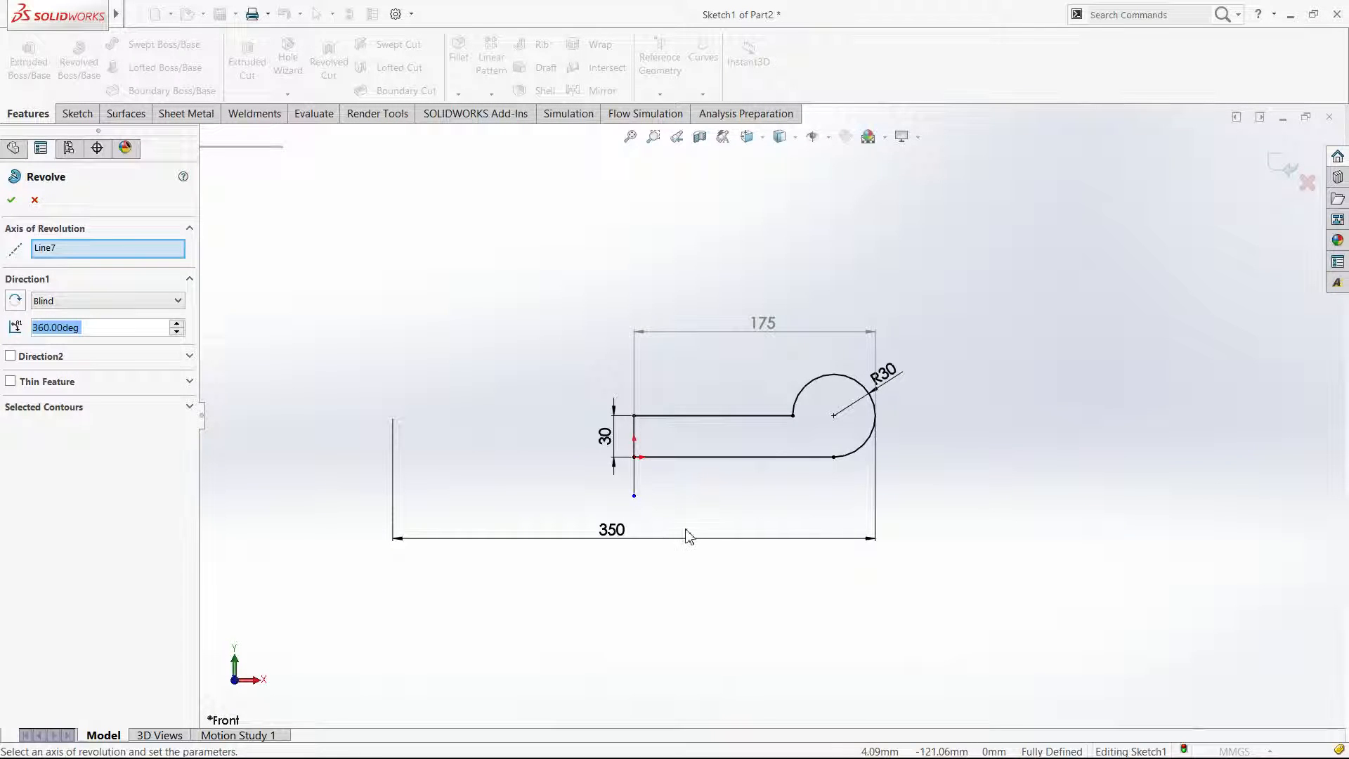
pyautogui.click(64, 251)
pyautogui.press('Delete')
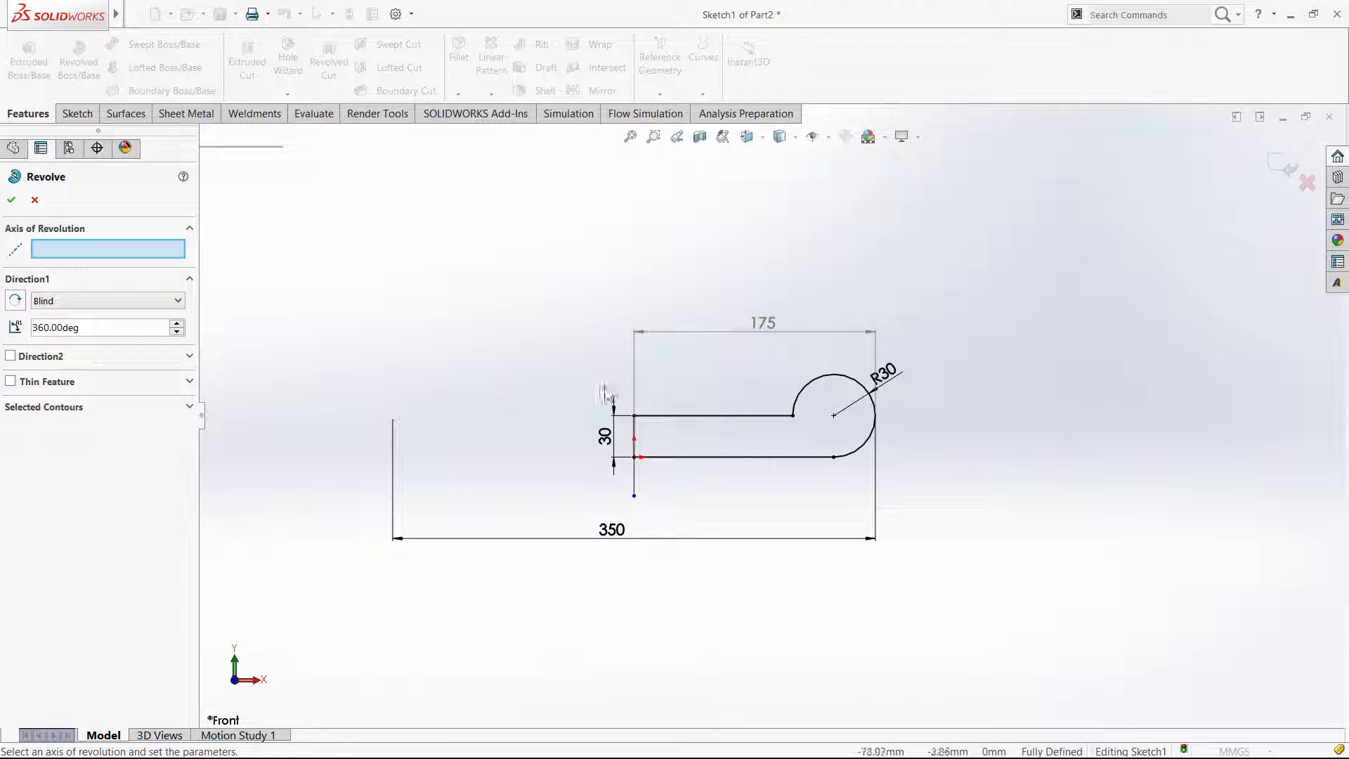
pyautogui.click(681, 387)
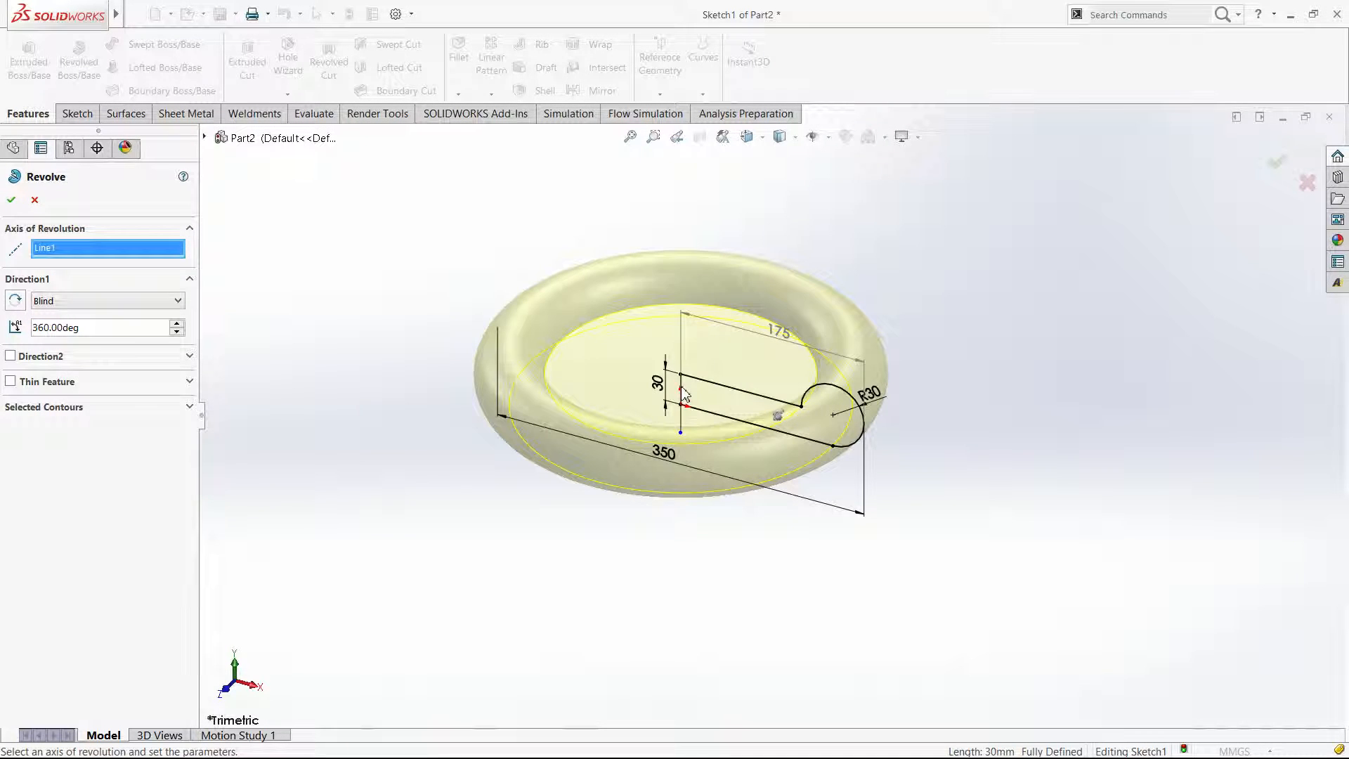
# Try the upper and lower horizontal profile lines as the revolve axis and return to the 30 mm vertical edge.
pyautogui.click(717, 386)
pyautogui.scroll(-5, 793, 385)
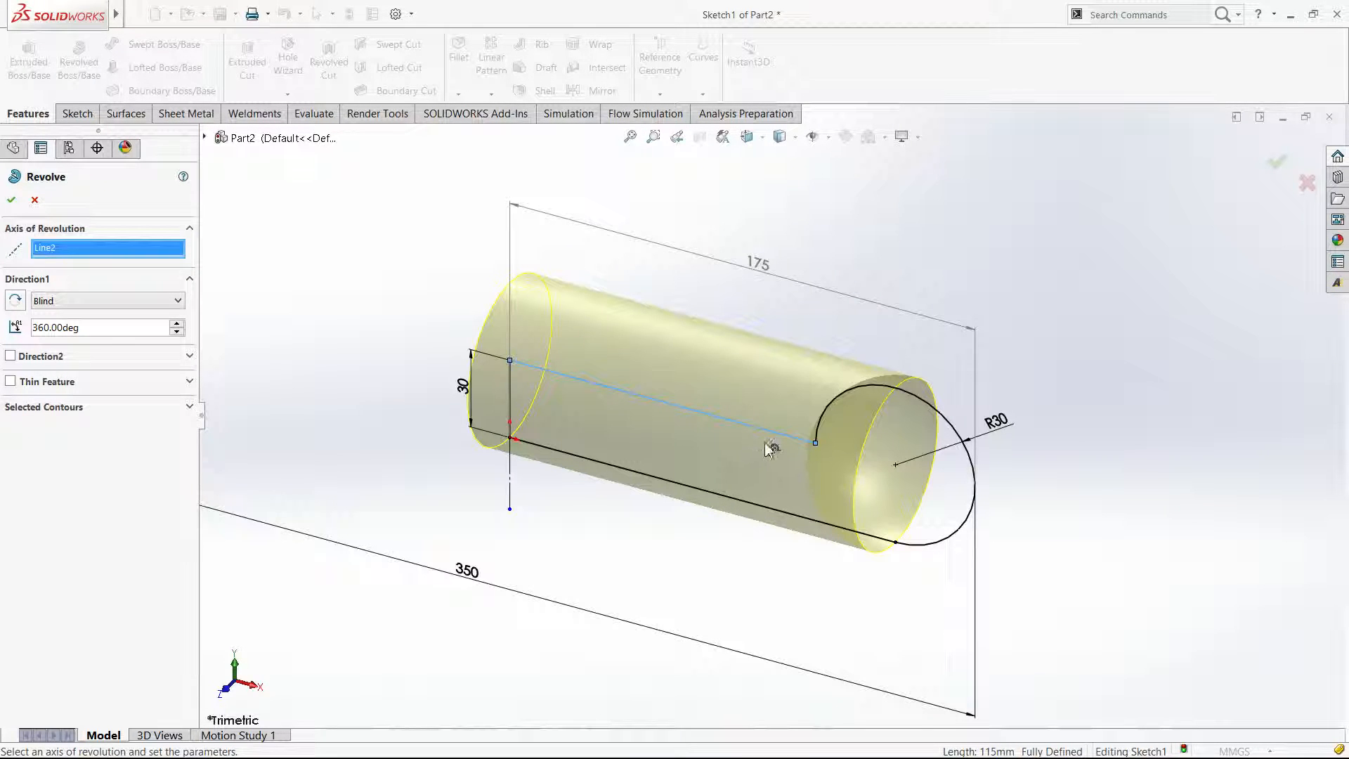
pyautogui.moveTo(768, 430); pyautogui.dragTo(768, 482, button='middle')
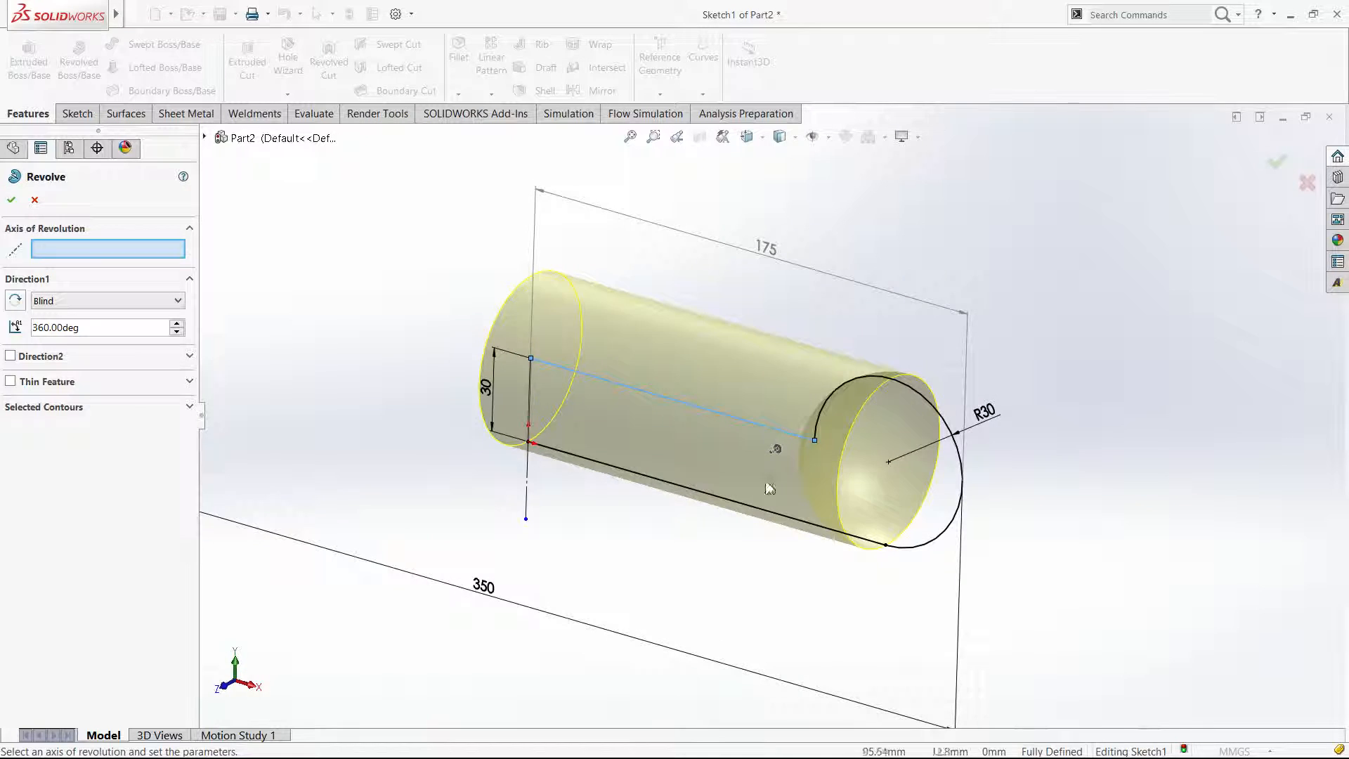
pyautogui.click(789, 517)
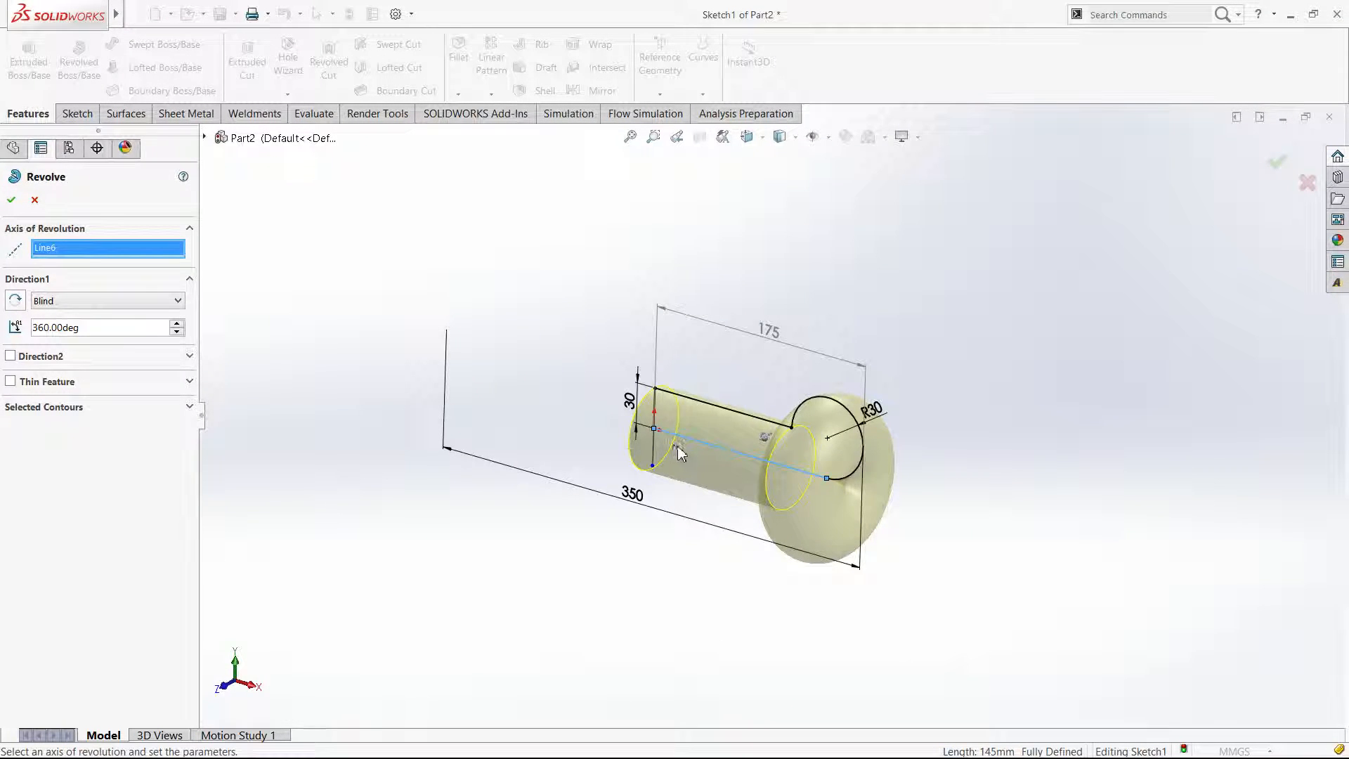
pyautogui.moveTo(678, 447); pyautogui.dragTo(684, 451, button='middle')
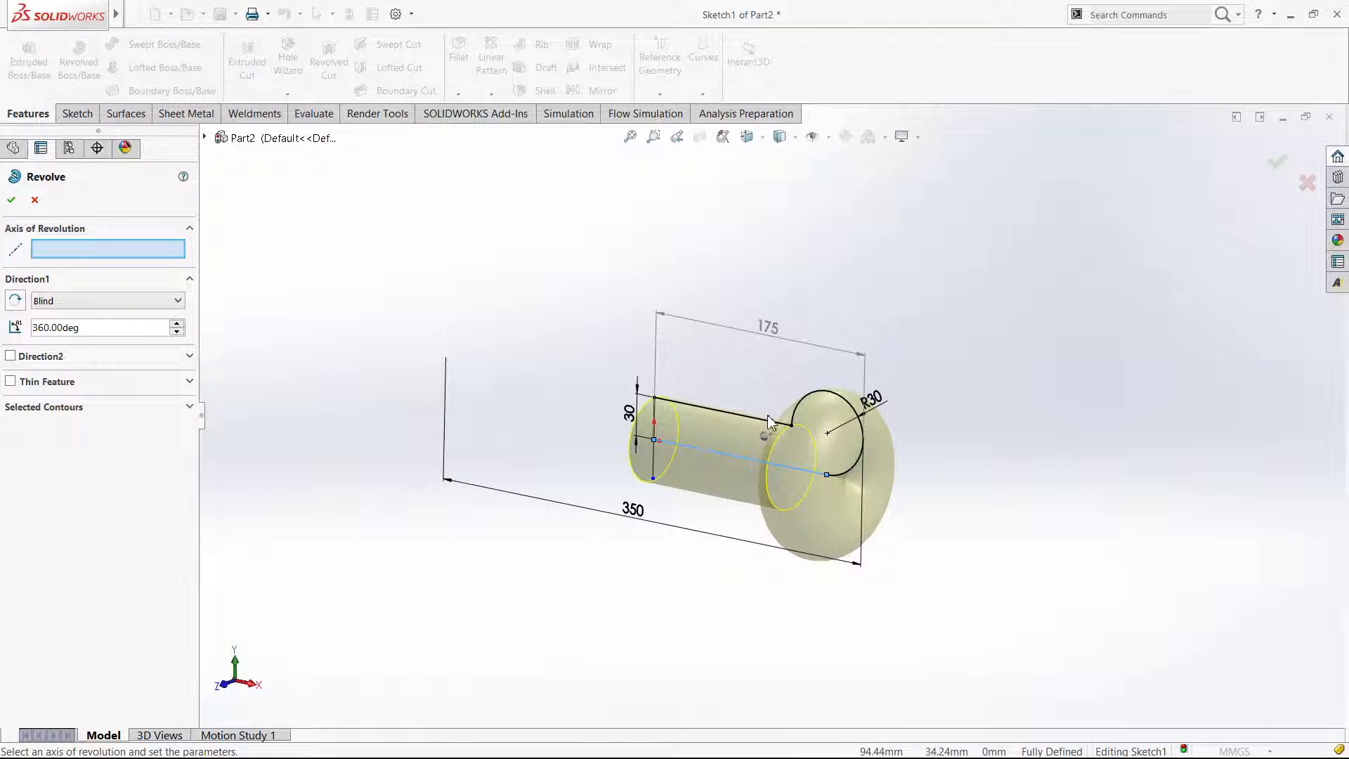
pyautogui.click(651, 430)
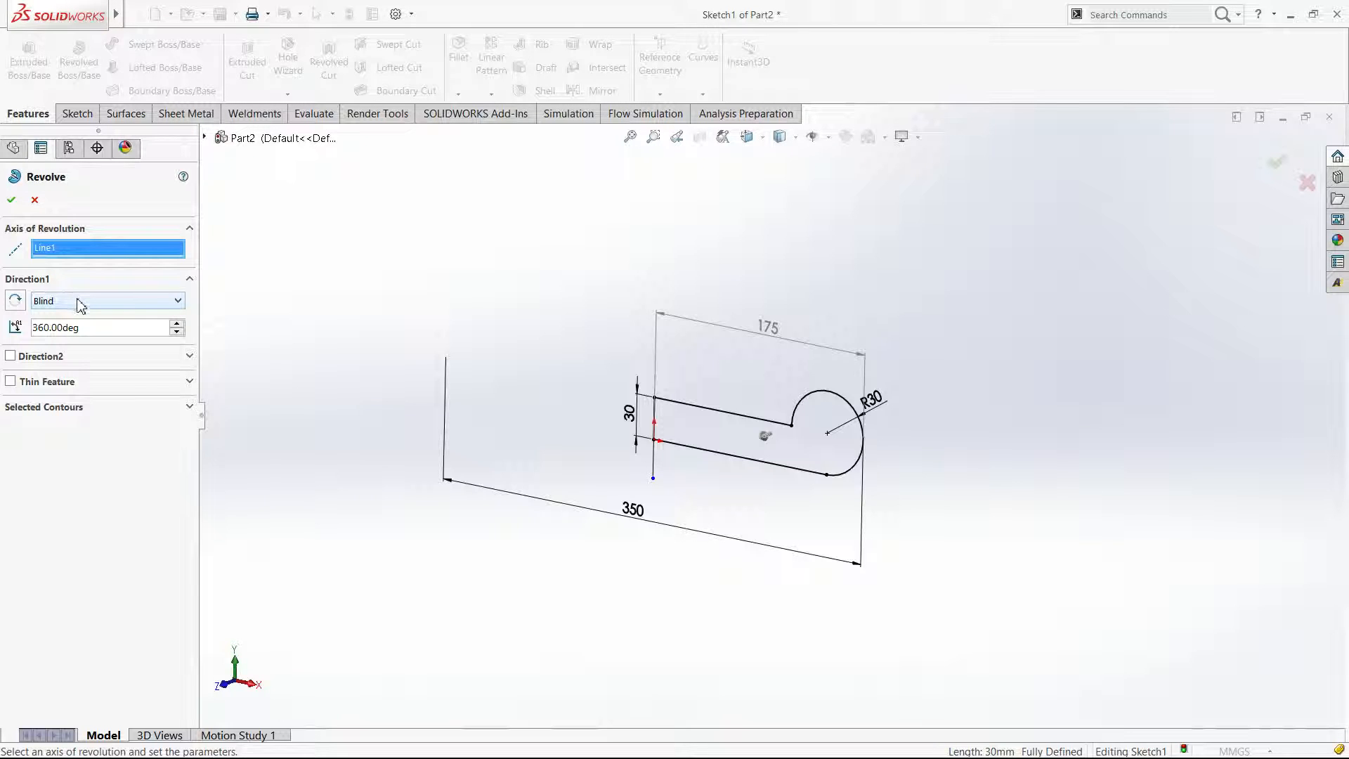
# Try the Up To Vertex and Up To Surface end conditions for Direction 1, ending on Mid Plane.
pyautogui.click(78, 328)
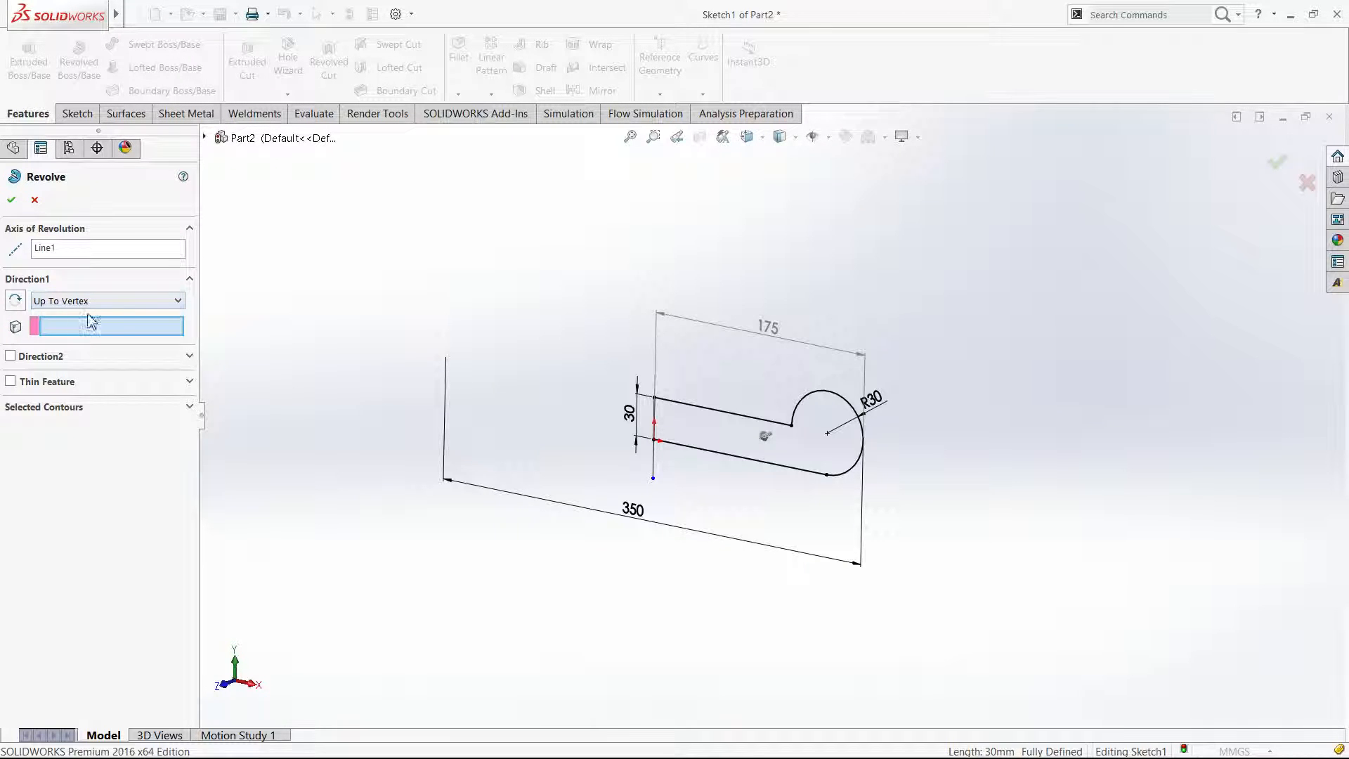
pyautogui.press('Down')
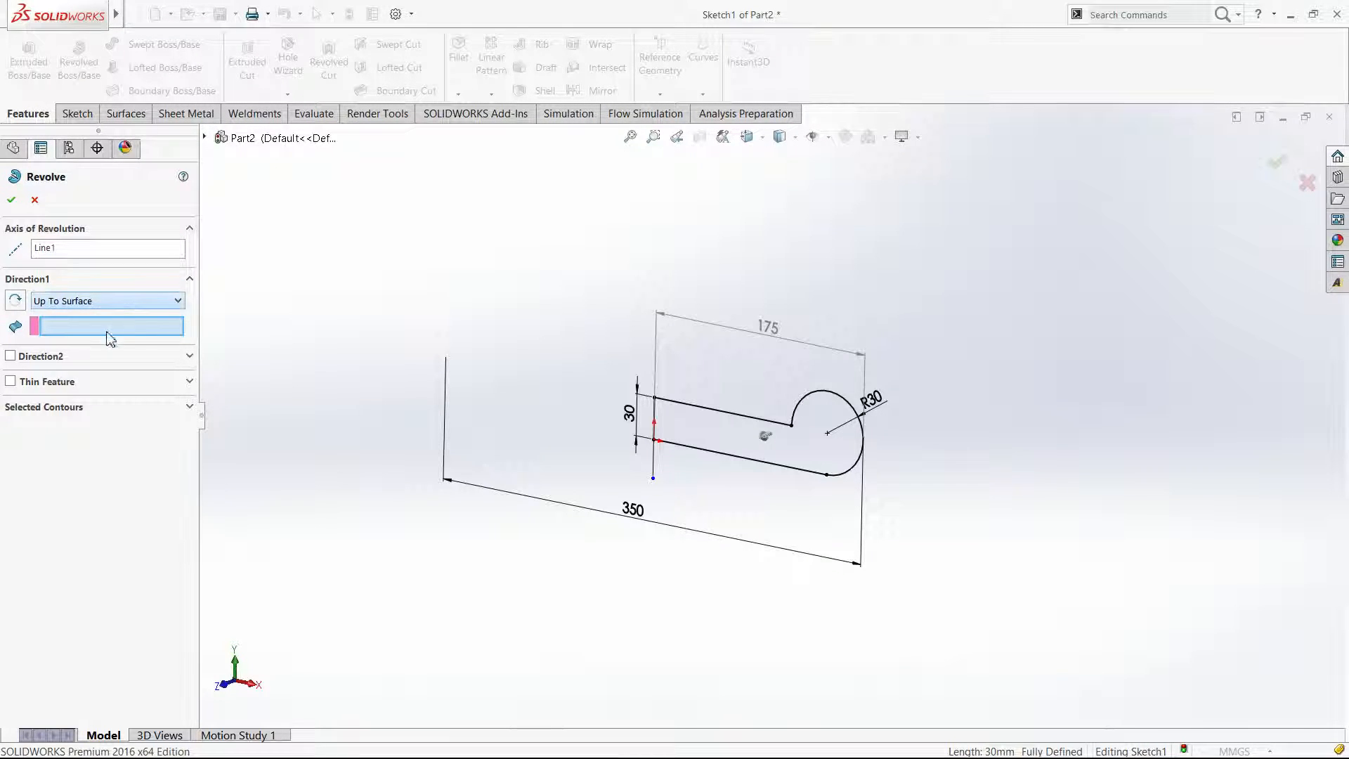
pyautogui.press('Down')
pyautogui.press('Down')
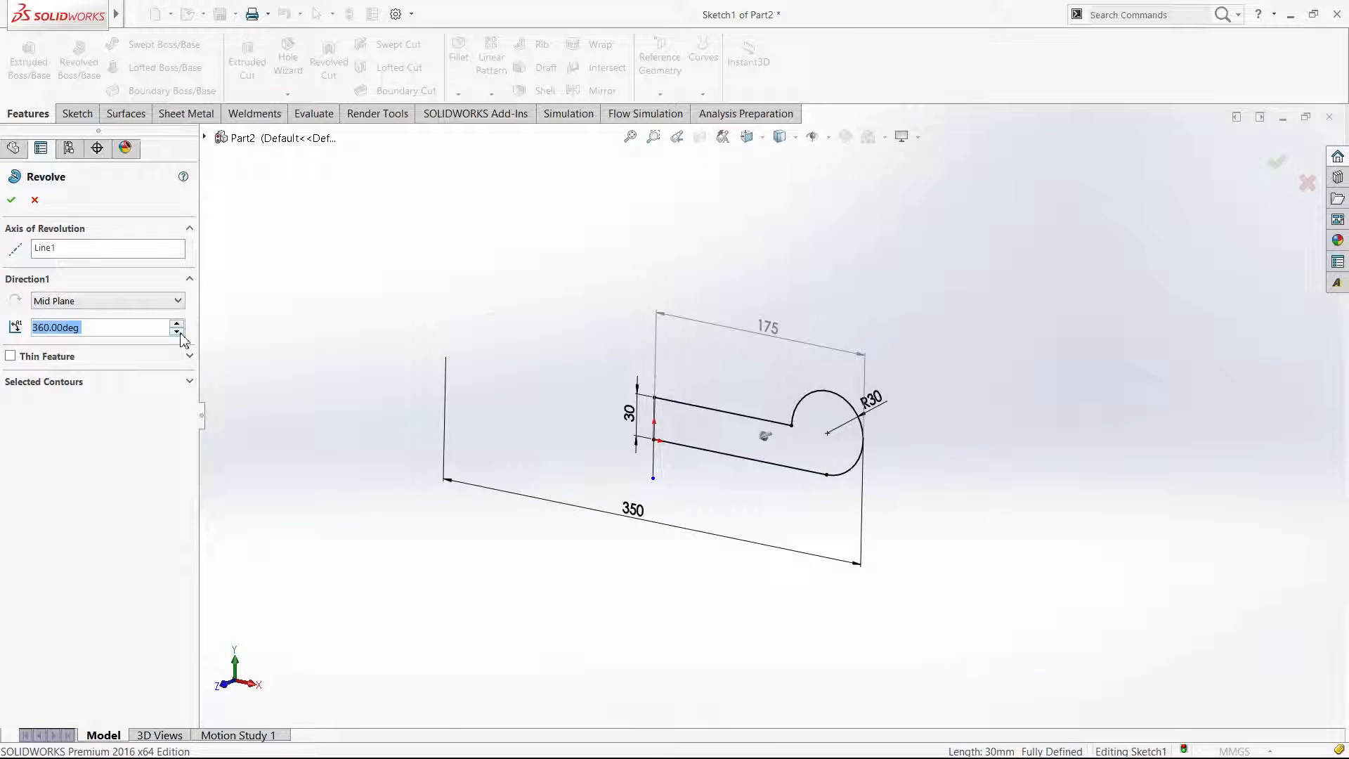
# Set the Direction 1 revolve angle to 180 degrees.
pyautogui.click(177, 331)
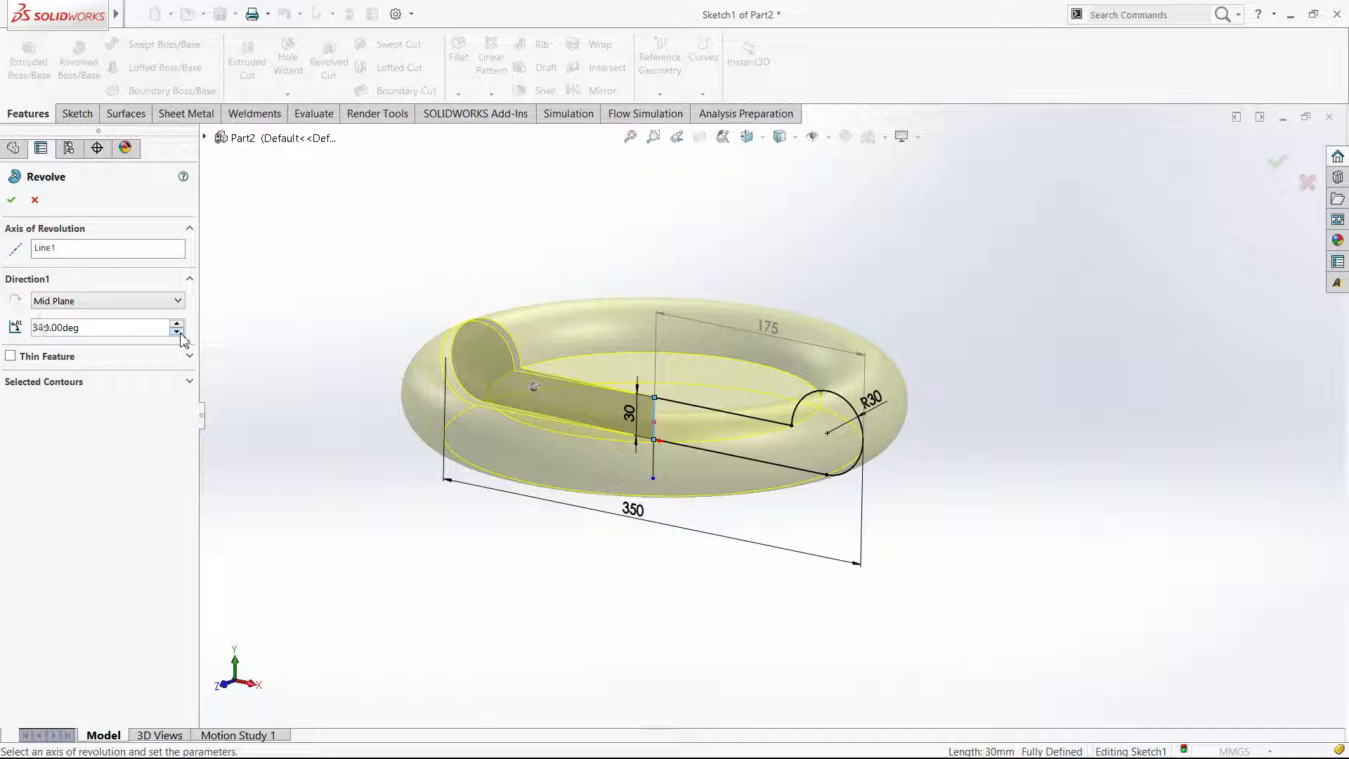
pyautogui.click(177, 331)
pyautogui.write('180')
pyautogui.press('Return')
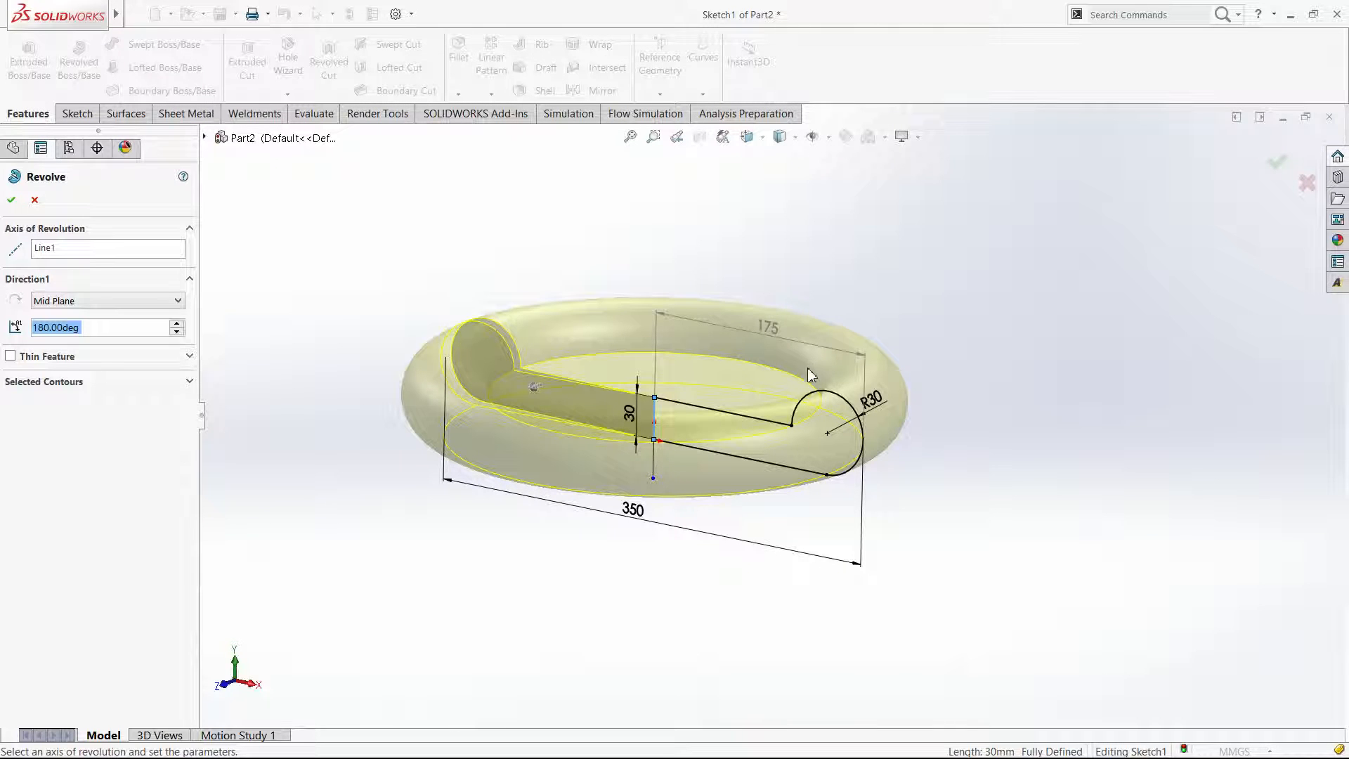
# Change the Direction 1 end condition to Blind and flip the revolve direction and back.
pyautogui.click(83, 301)
pyautogui.click(64, 314)
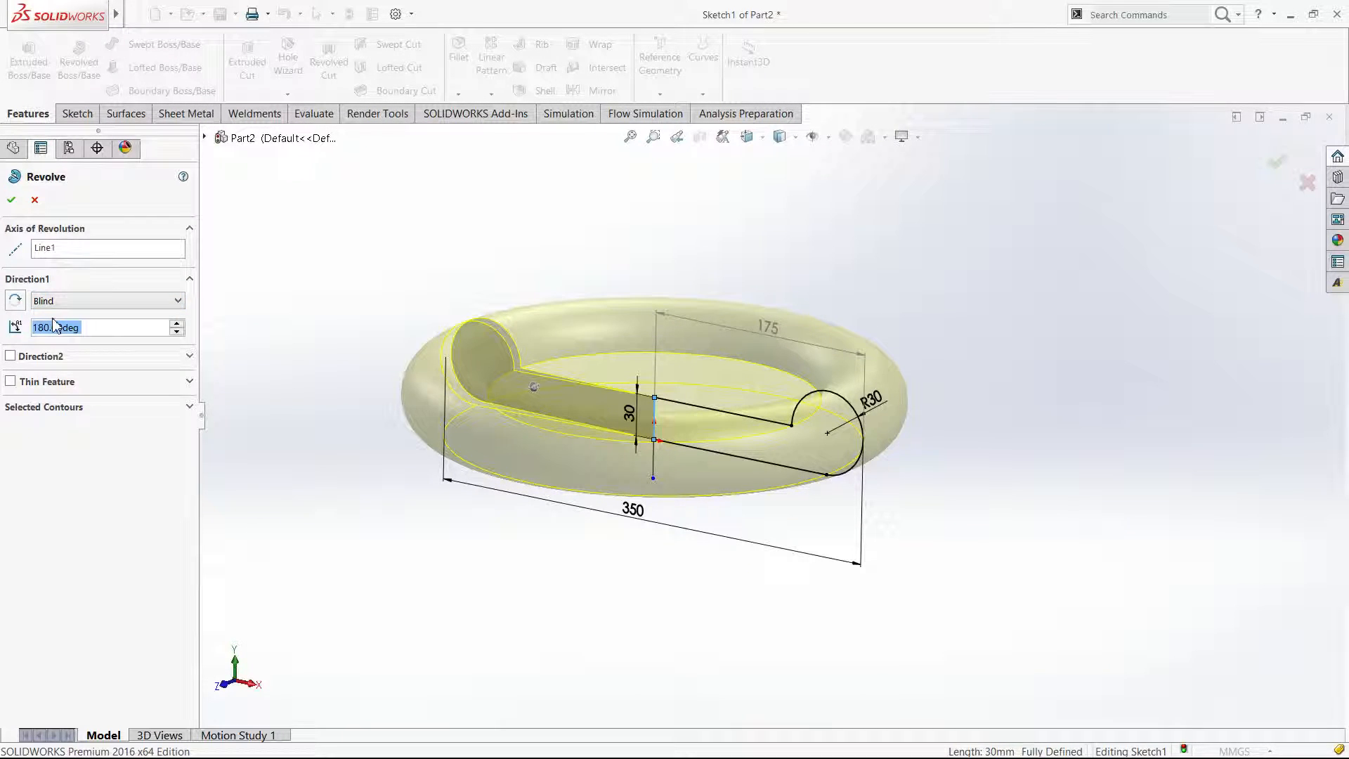
pyautogui.click(16, 304)
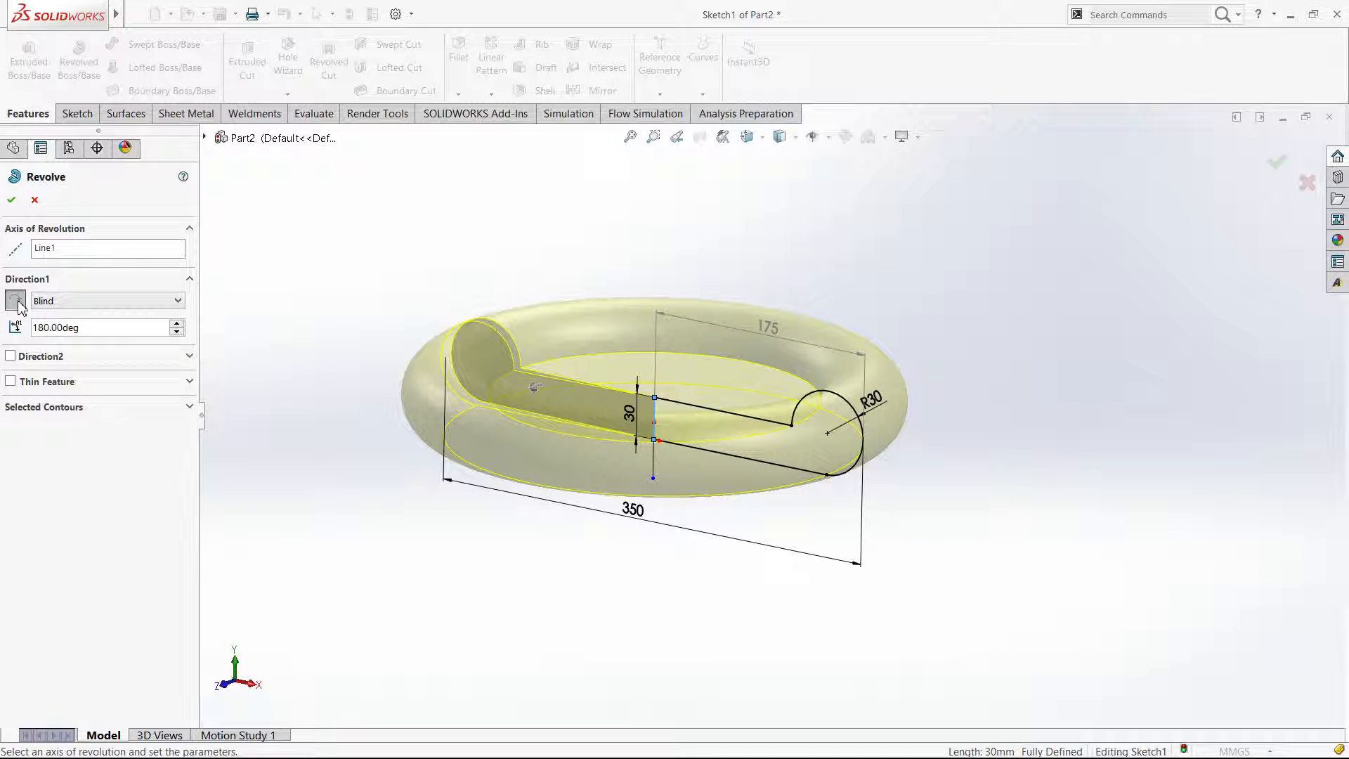
pyautogui.click(17, 303)
# Enable a second Blind revolve direction and set its angle to 90 degrees.
pyautogui.click(43, 359)
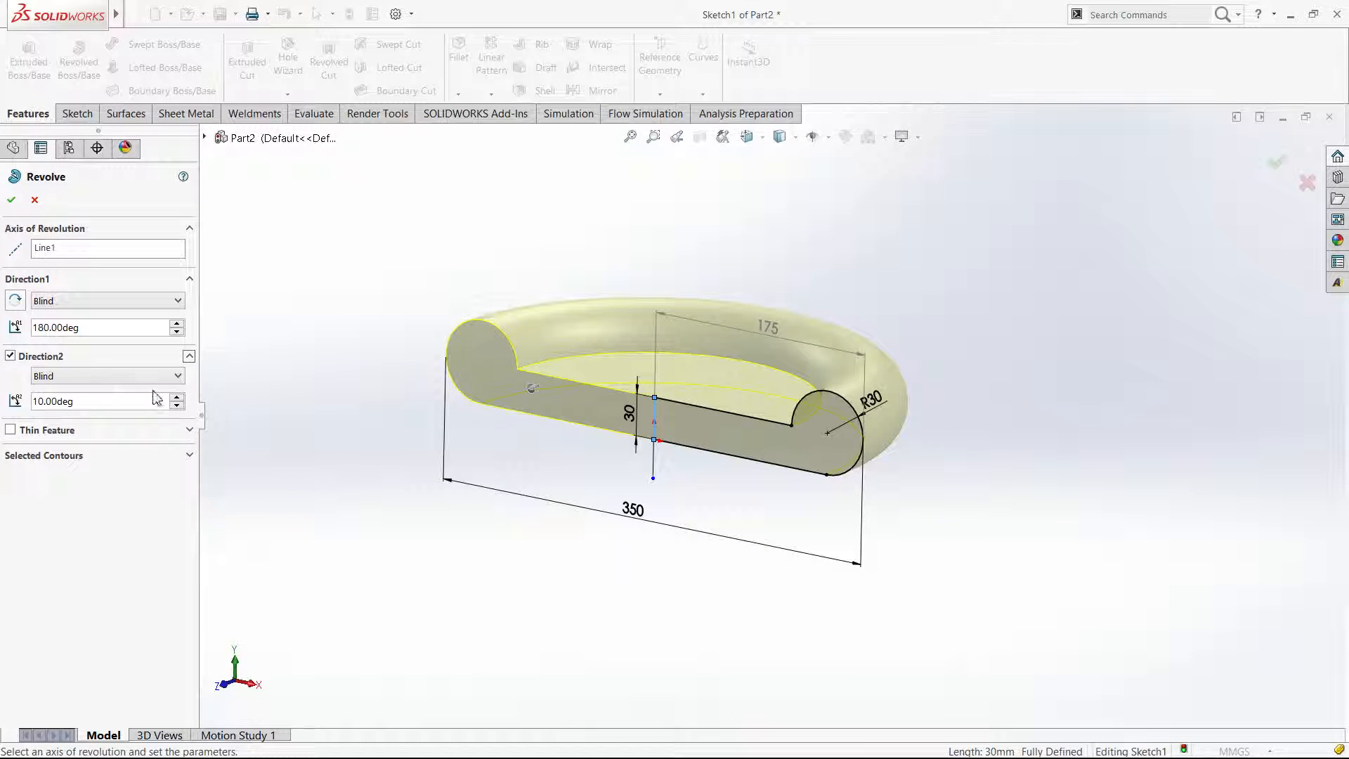
pyautogui.click(176, 397)
pyautogui.click(176, 397)
pyautogui.click(177, 397)
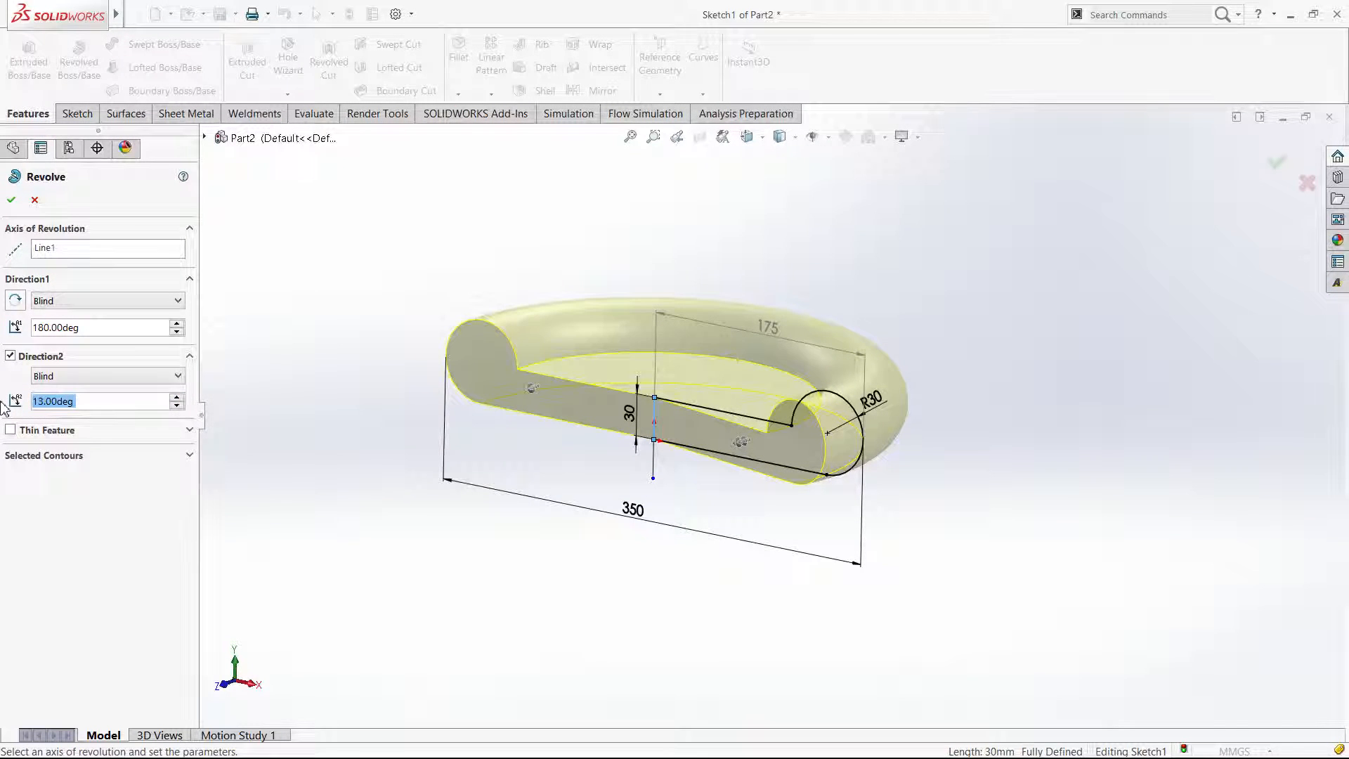
pyautogui.write('90')
pyautogui.press('Return')
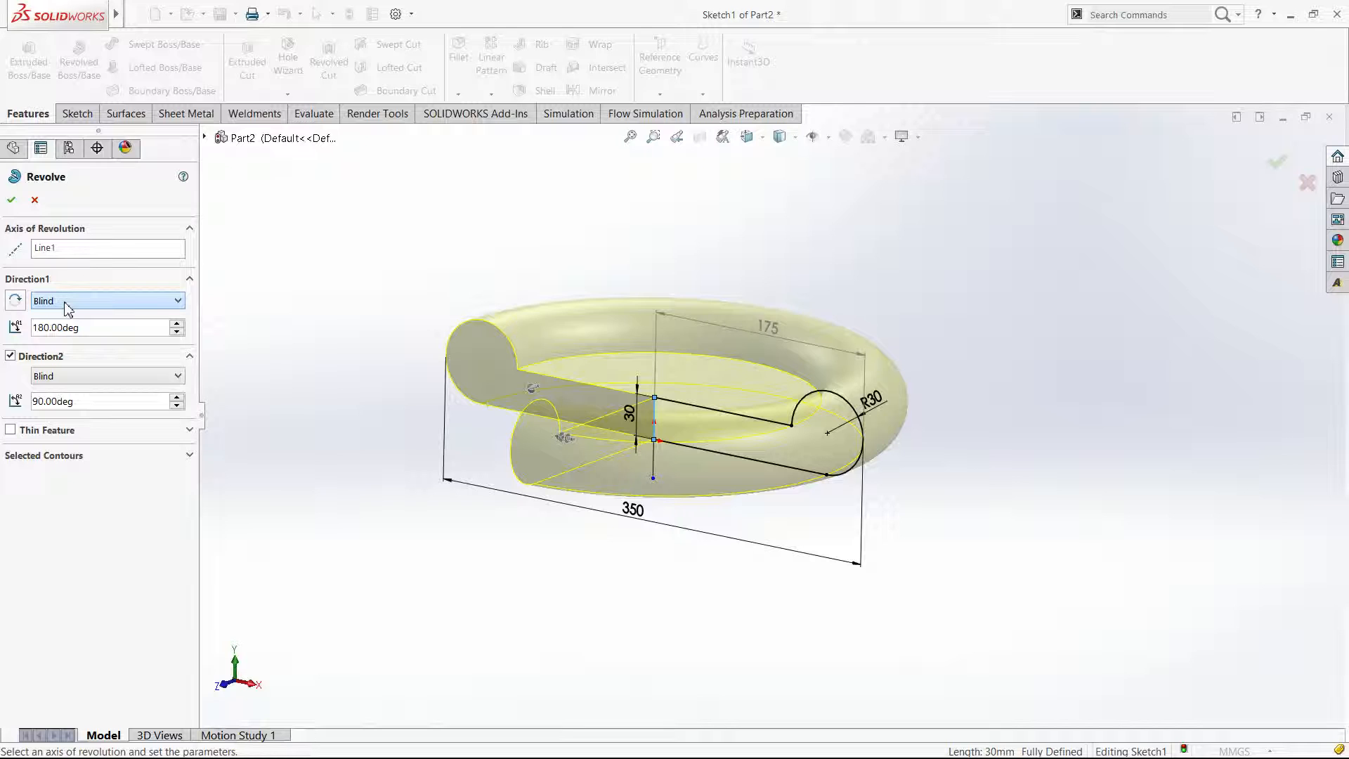
# Make the revolve a One-Direction thin feature with a 0.1 mm wall and reverse the wall's side.
pyautogui.click(73, 431)
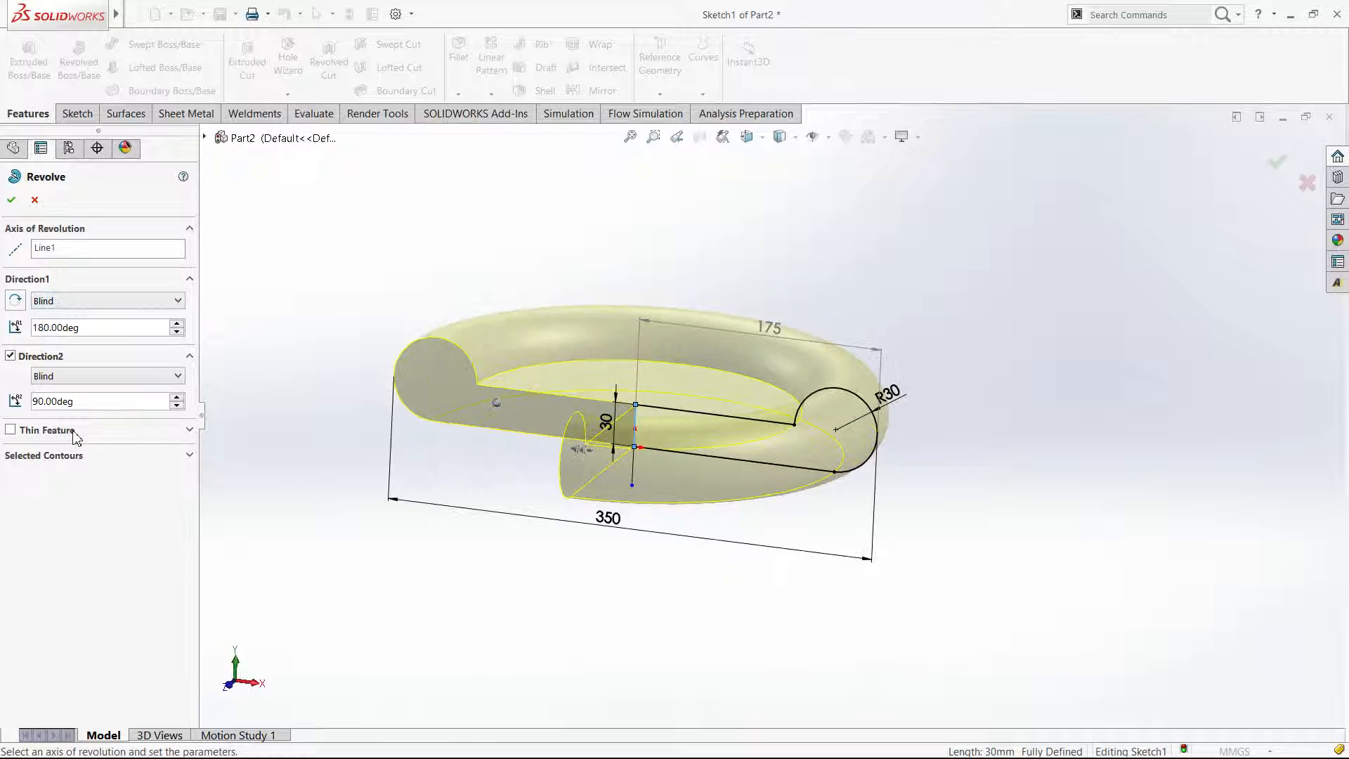
pyautogui.click(137, 482)
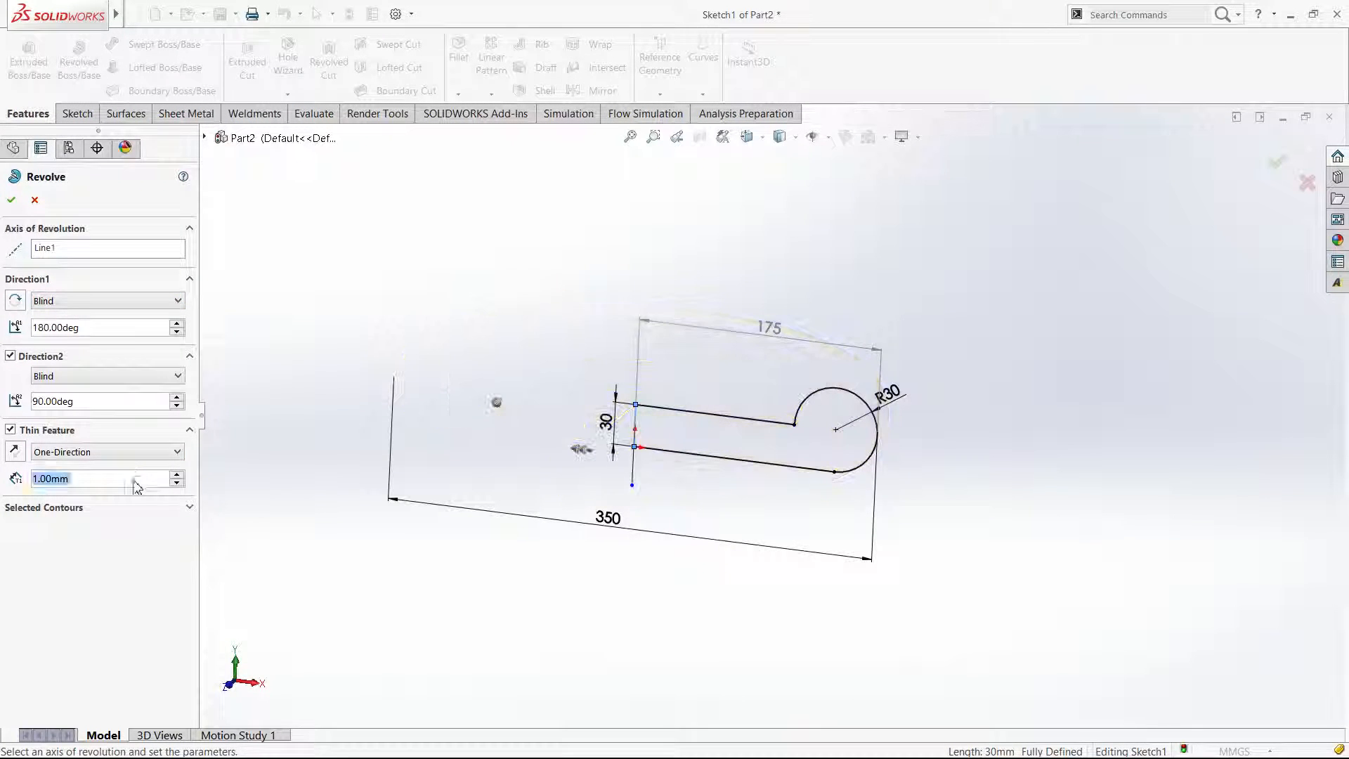
pyautogui.moveTo(137, 482); pyautogui.dragTo(15, 460)
pyautogui.press('BackSpace')
pyautogui.write('.')
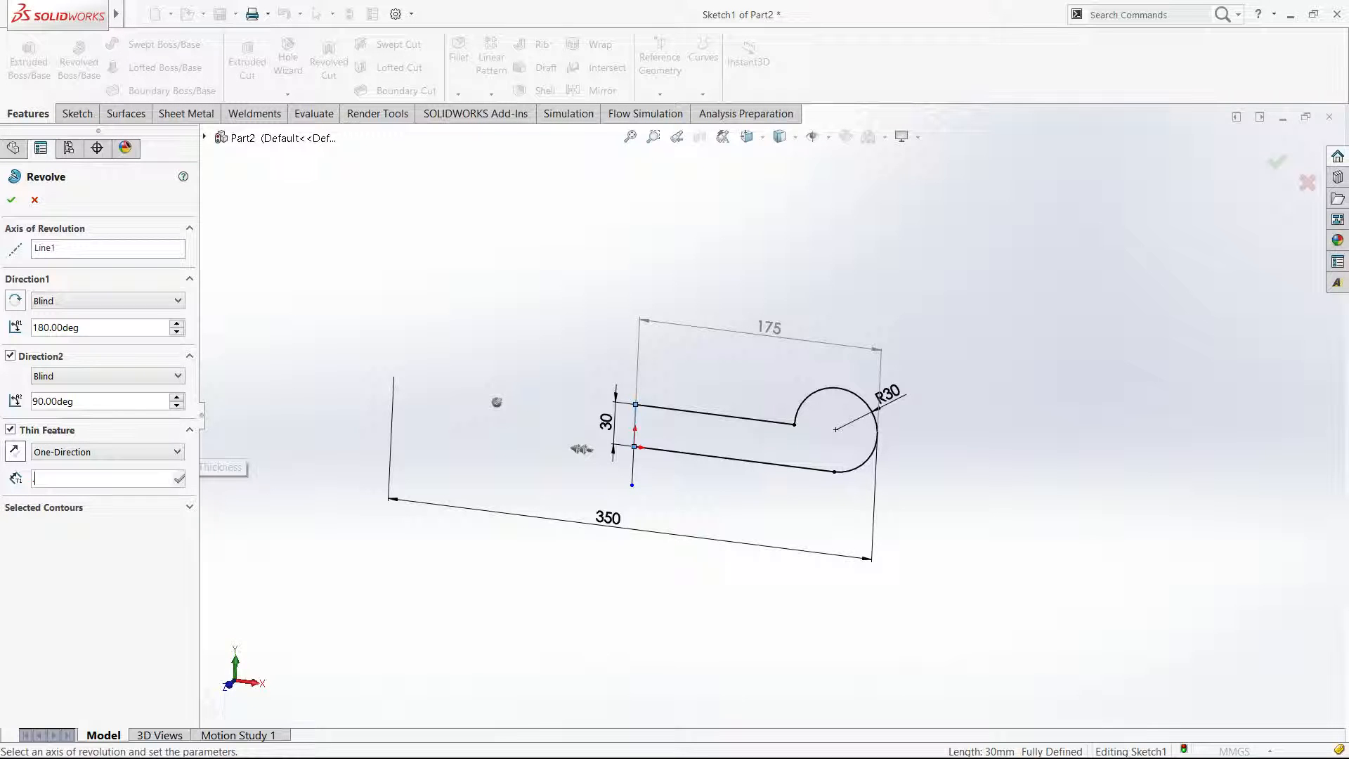
pyautogui.write('1')
pyautogui.press('Return')
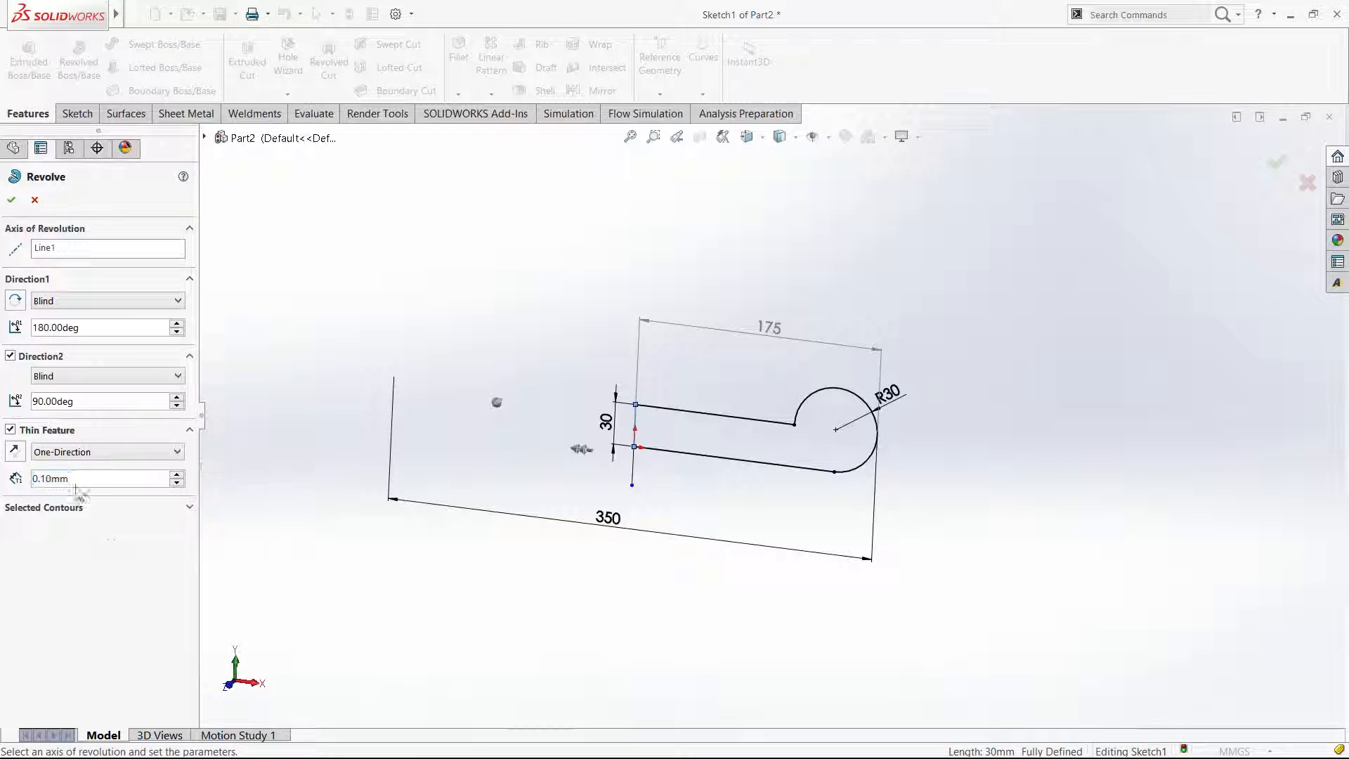
pyautogui.click(15, 451)
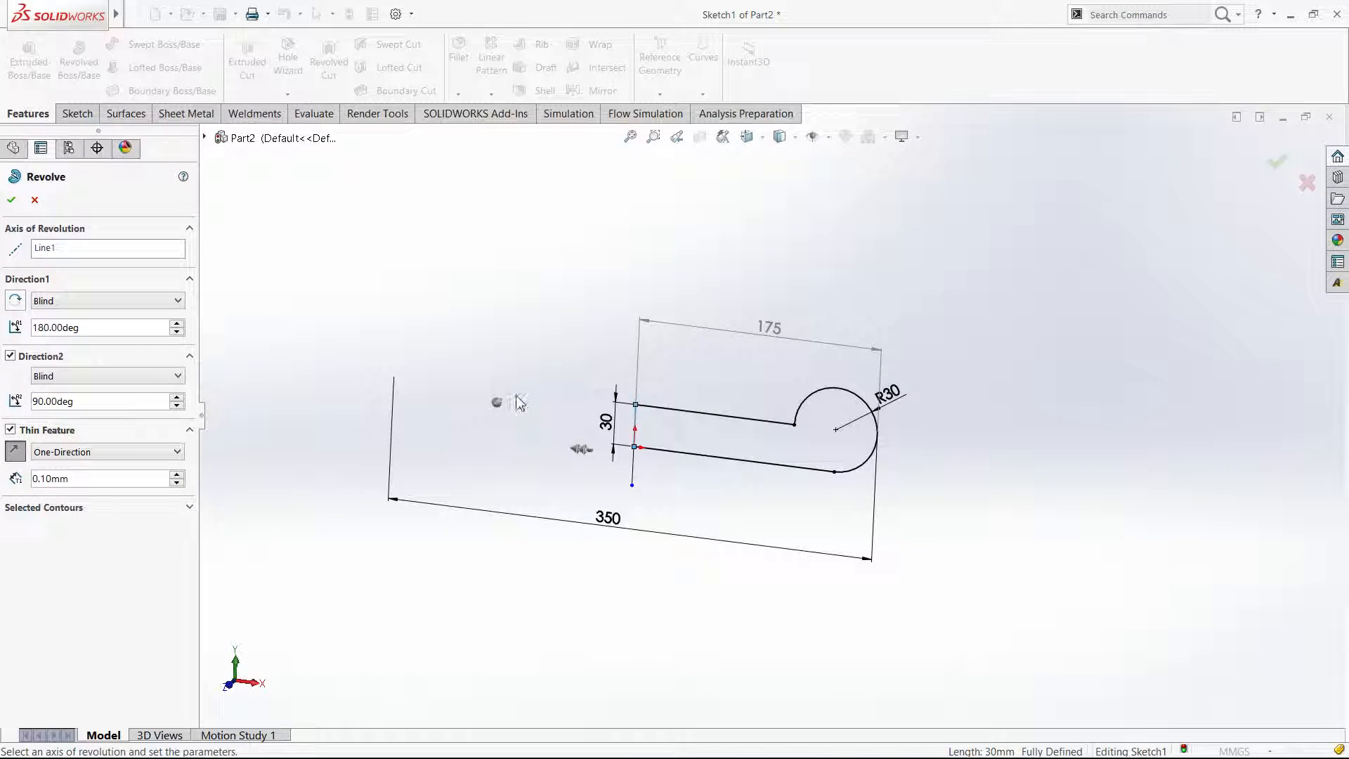
# Set the thin feature's wall thickness to 1 mm and toggle the side on which the wall is added.
pyautogui.scroll(-5, 520, 403)
pyautogui.moveTo(536, 405); pyautogui.dragTo(600, 407, button='middle')
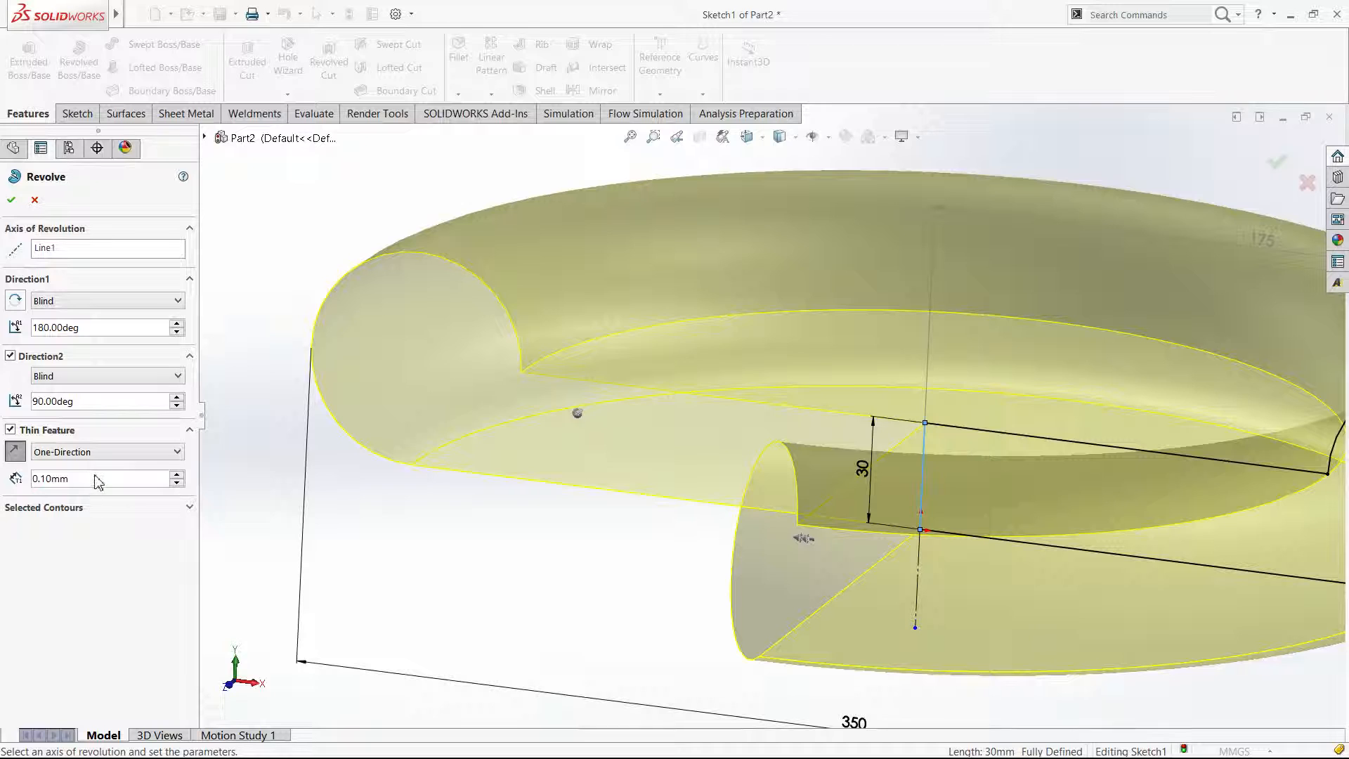
pyautogui.moveTo(94, 476); pyautogui.dragTo(9, 471)
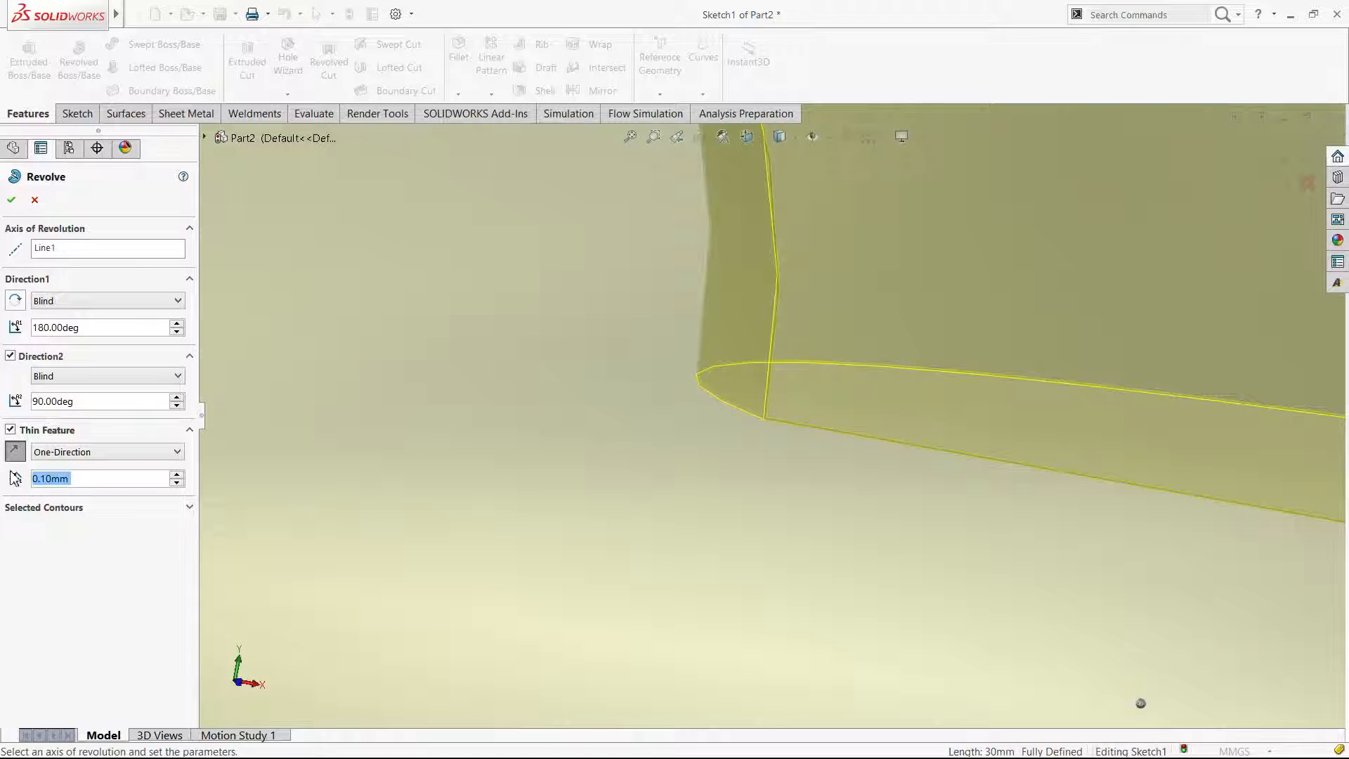
pyautogui.write('1')
pyautogui.press('Return')
pyautogui.click(21, 455)
# Increase the thin feature's wall thickness to 5 mm.
pyautogui.click(178, 476)
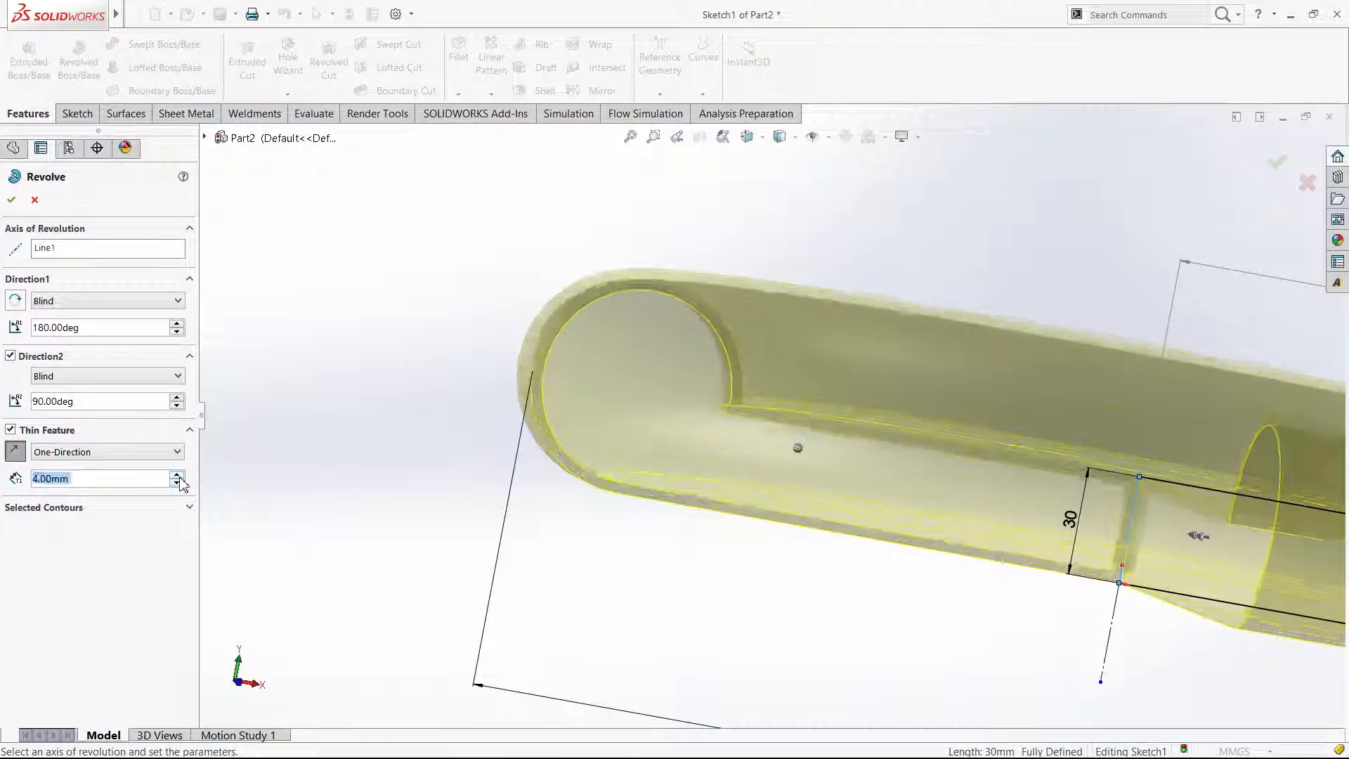
pyautogui.click(178, 475)
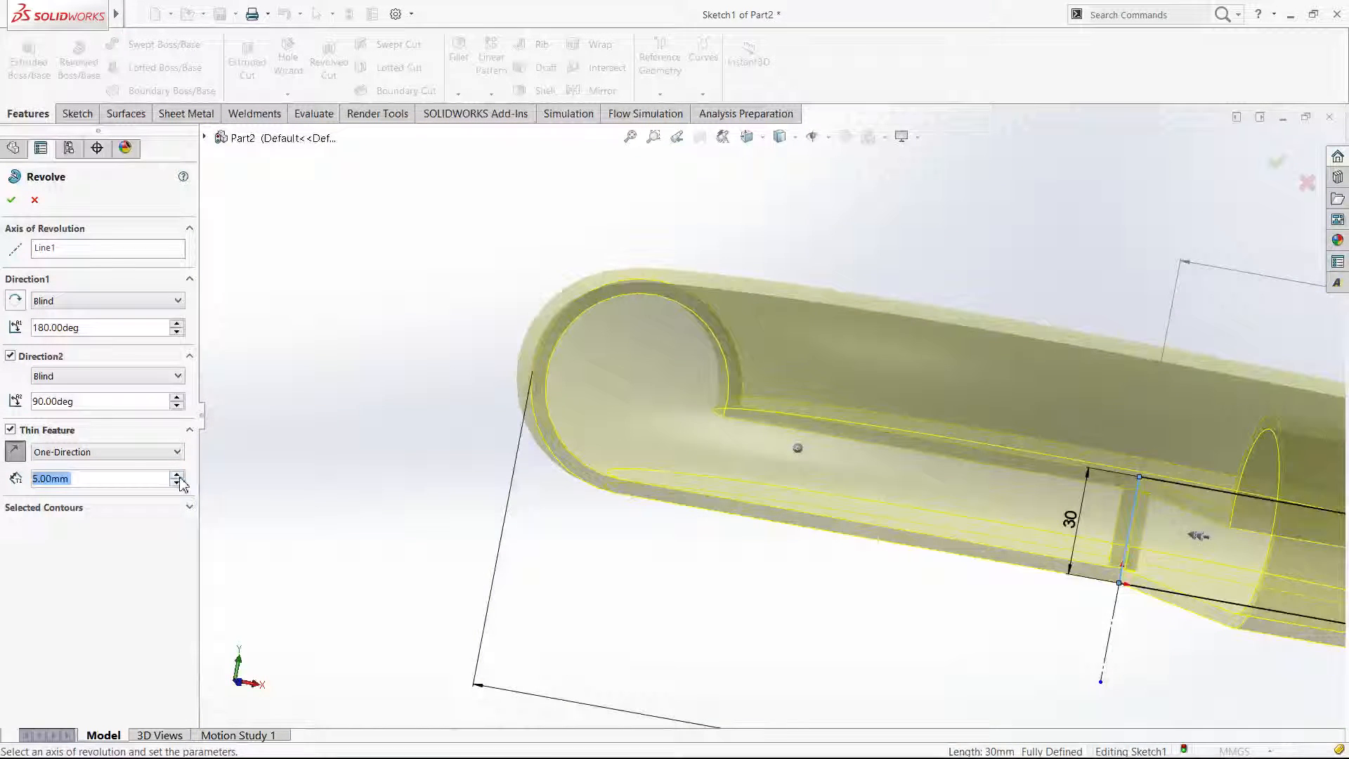
pyautogui.write('5')
pyautogui.press('Return')
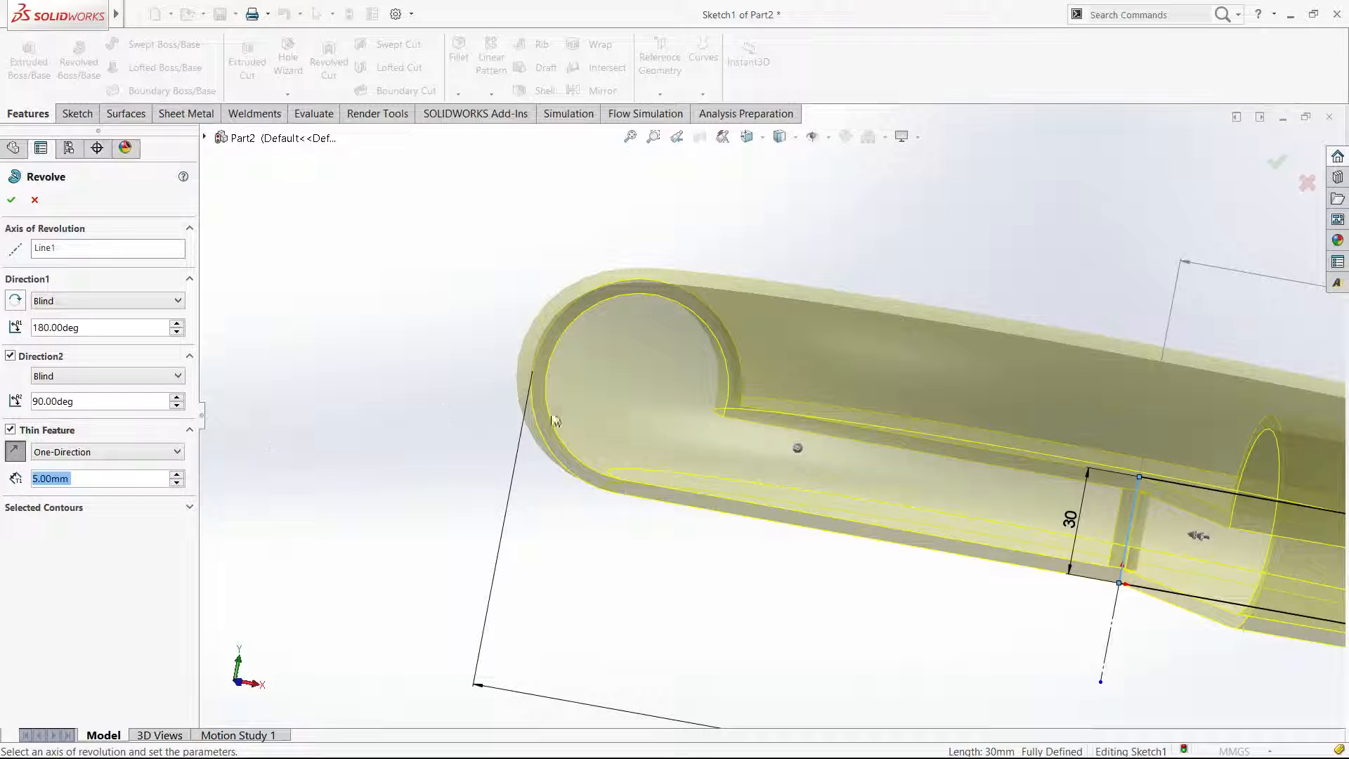
# Toggle the side of the thin wall, open the contour selection and accept the 5 mm thin revolve.
pyautogui.click(18, 452)
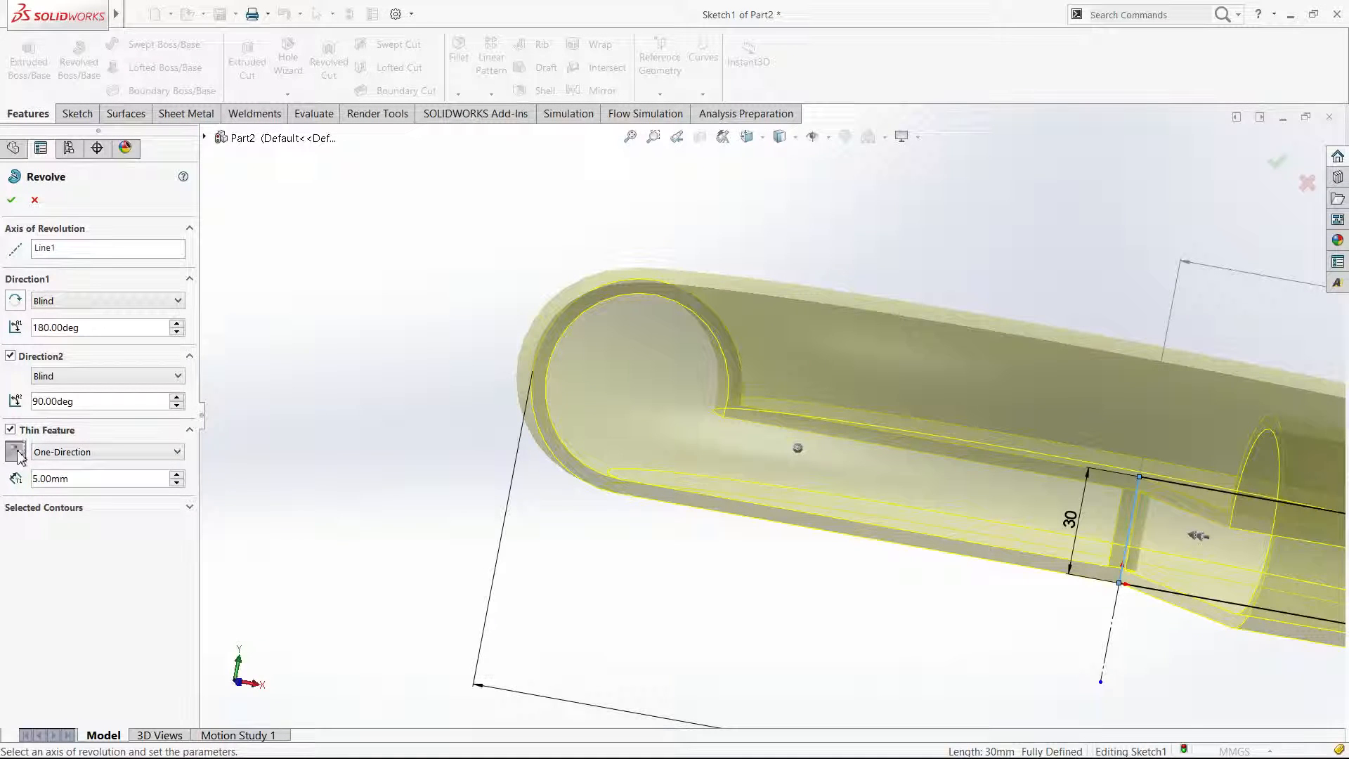
pyautogui.click(186, 513)
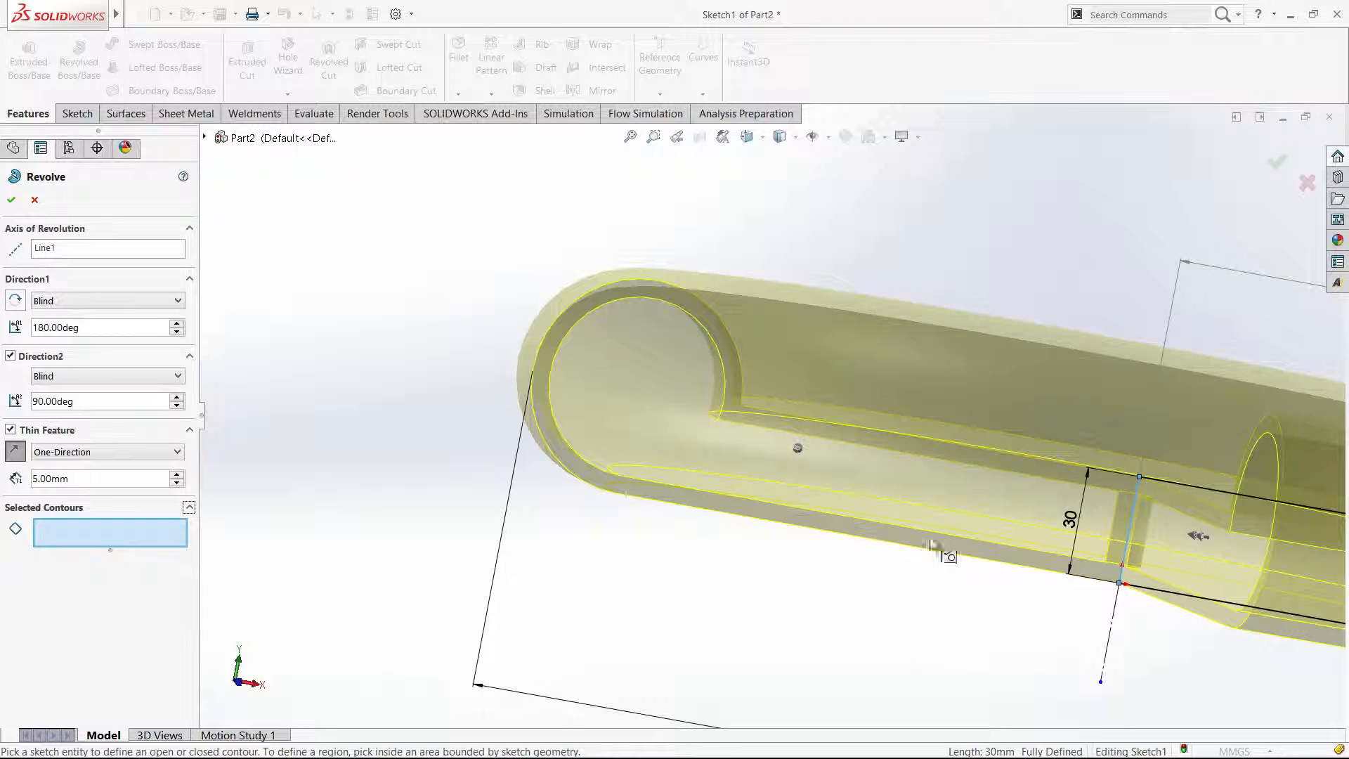
pyautogui.scroll(4, 1067, 561)
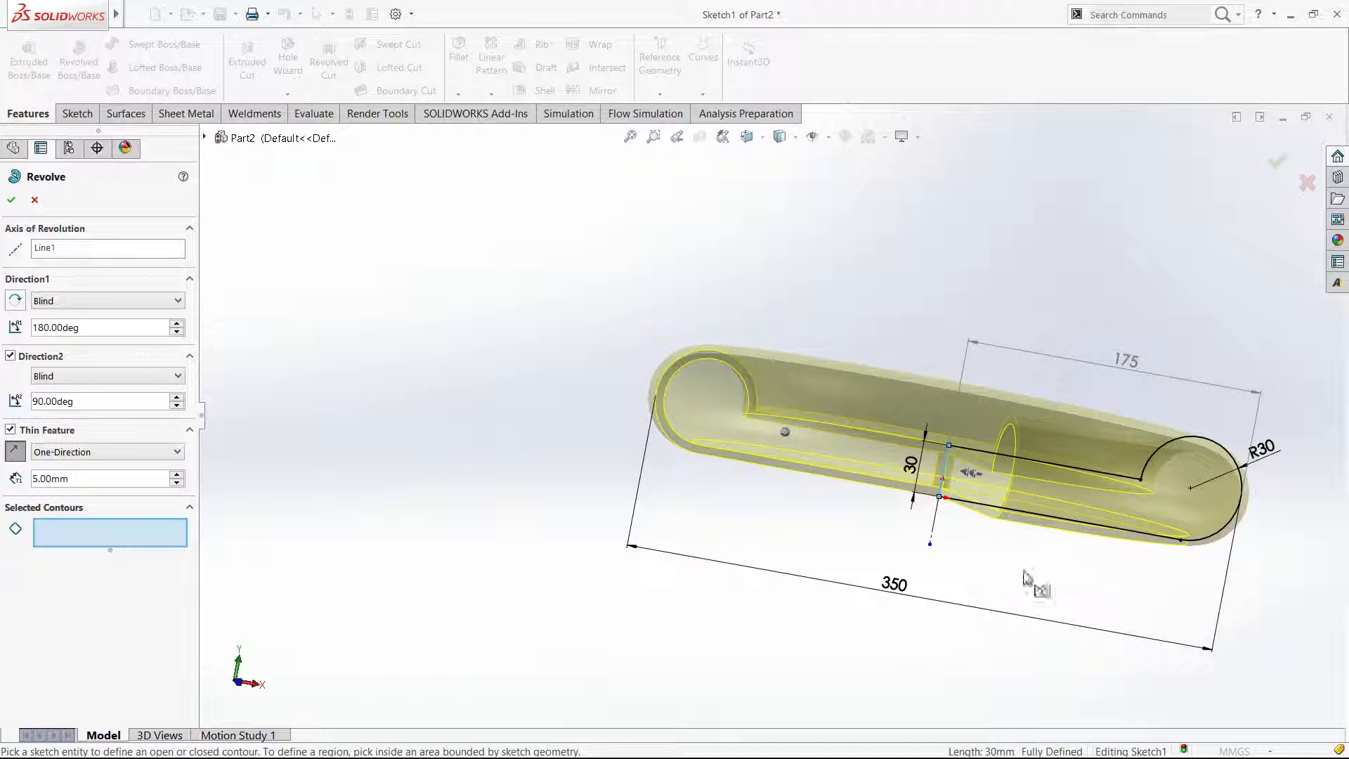
pyautogui.click(10, 204)
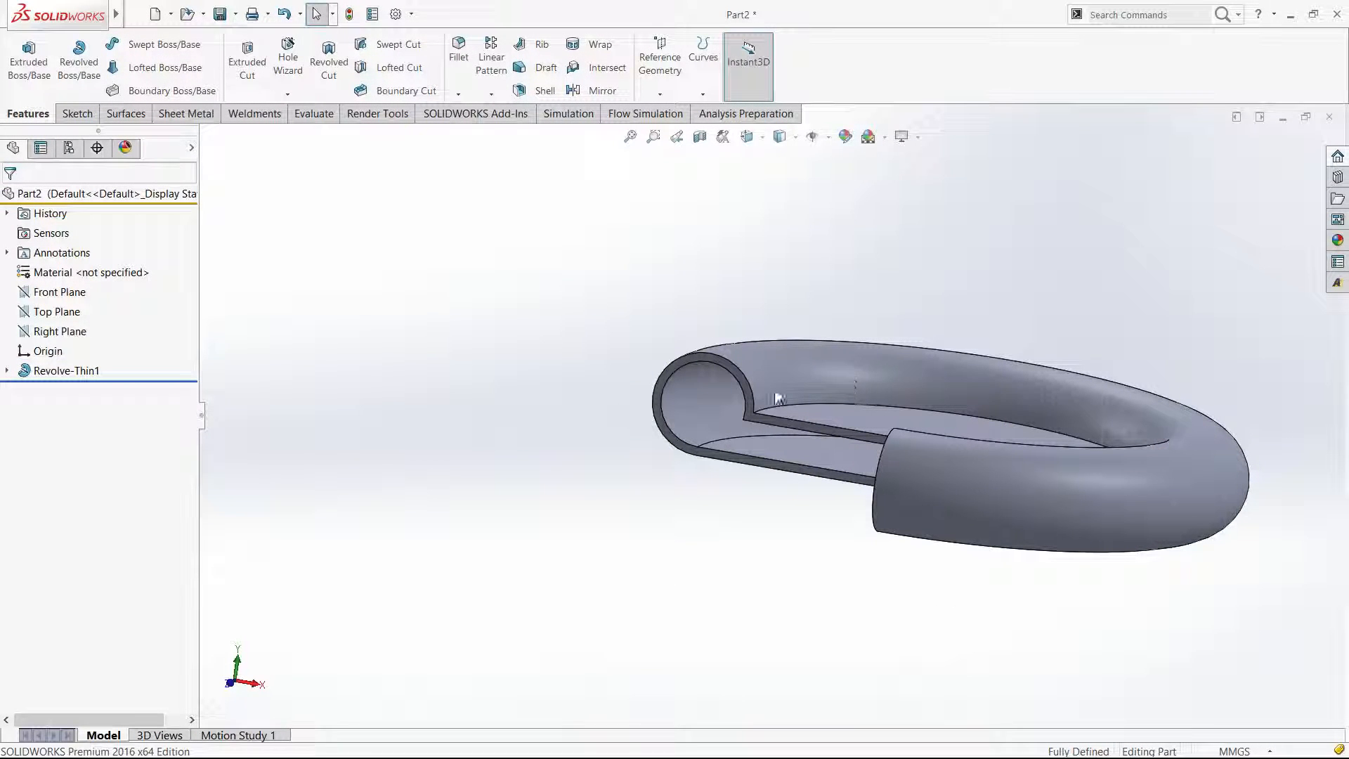
# Edit the thin revolve so it uses the closed Sketch1 profile as its selected contour.
pyautogui.click(67, 372)
pyautogui.click(66, 331)
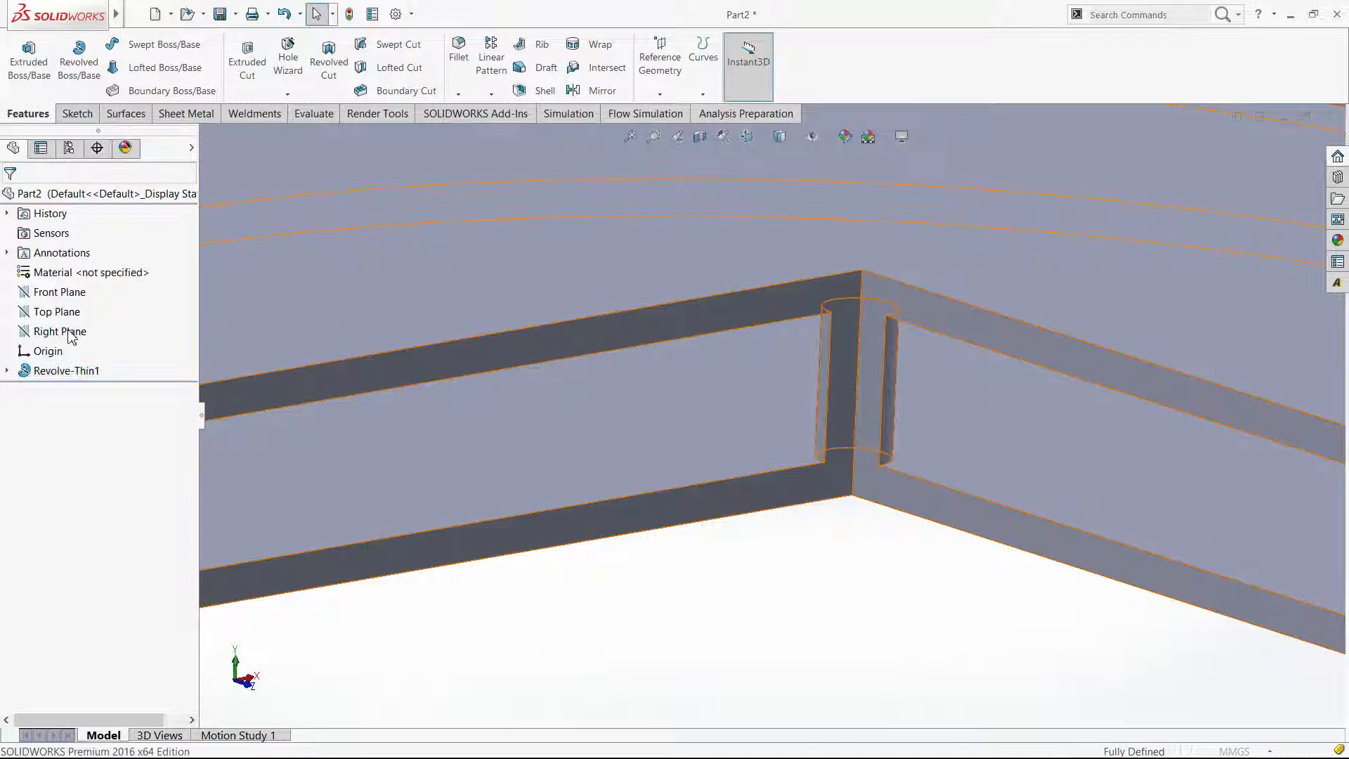
pyautogui.click(58, 517)
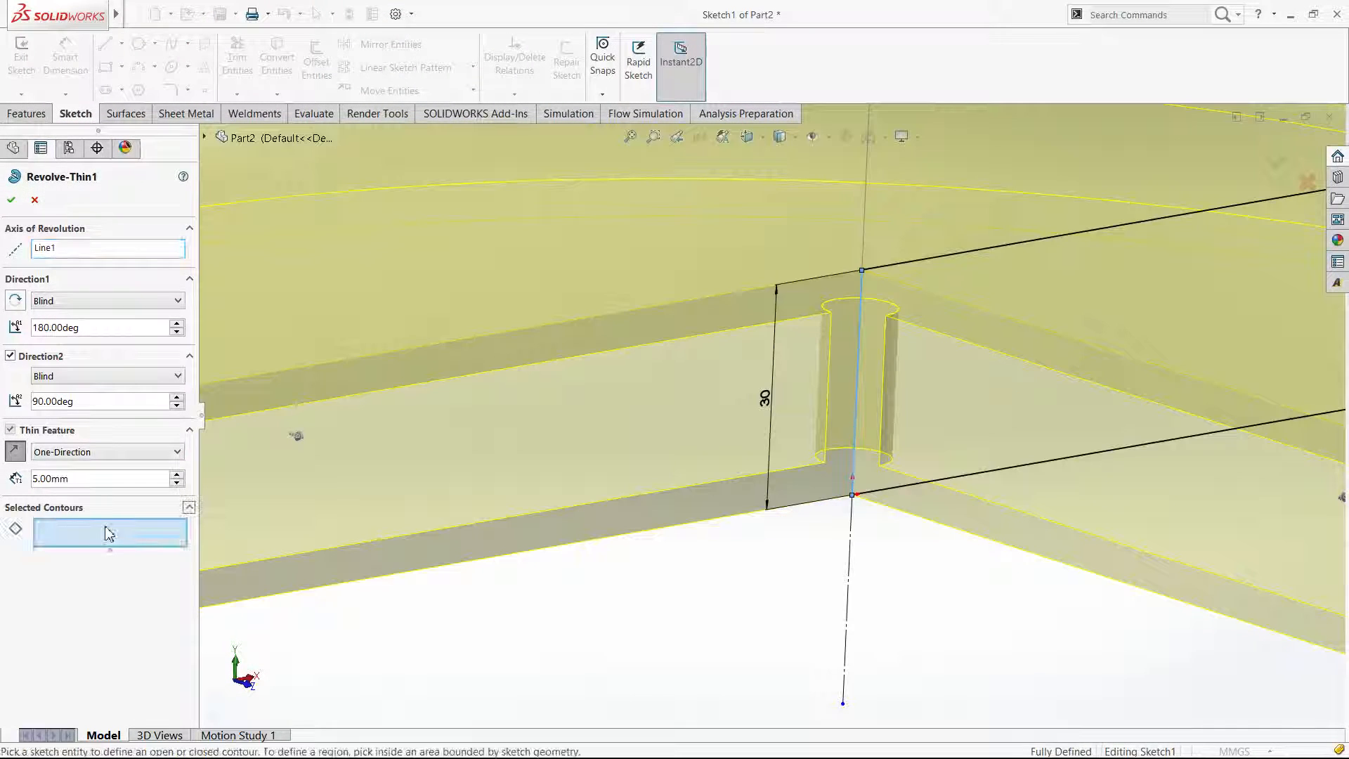
pyautogui.click(899, 269)
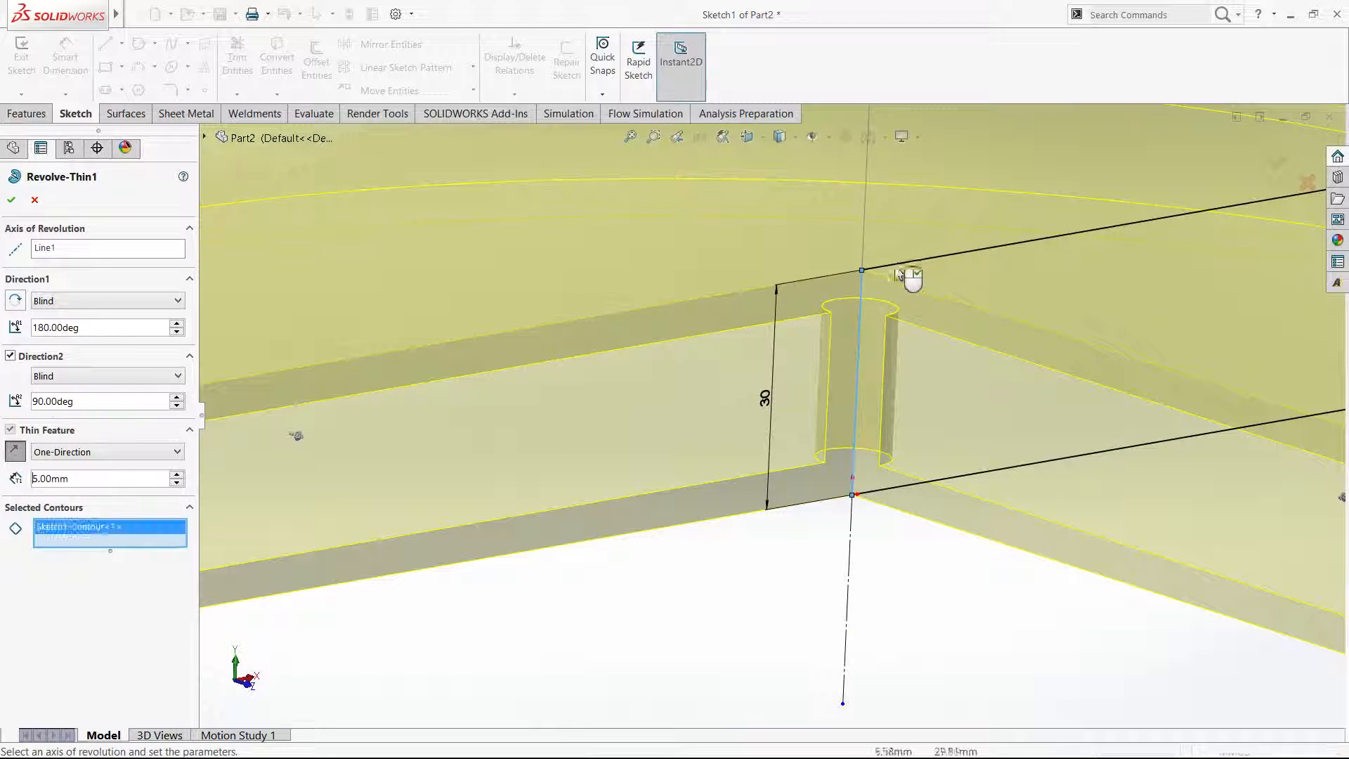
pyautogui.click(863, 291)
pyautogui.click(884, 270)
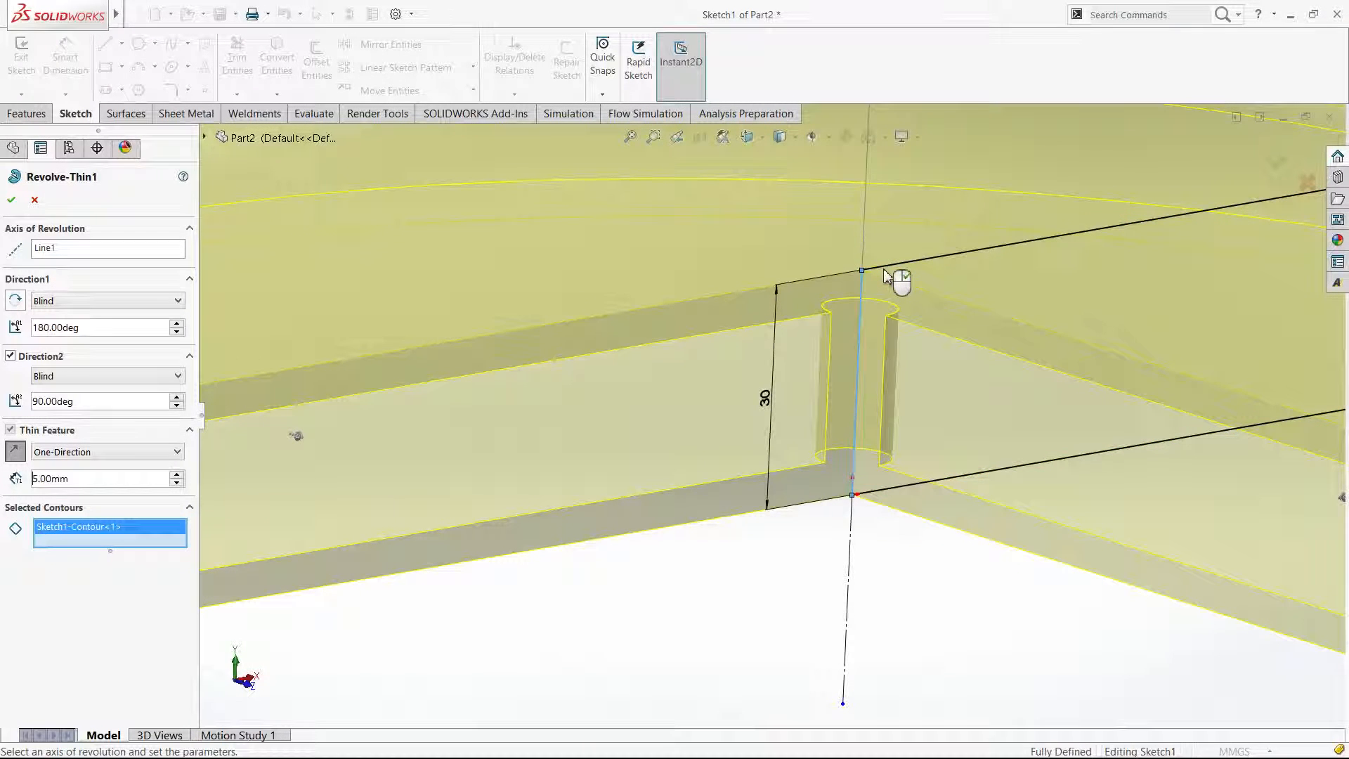
pyautogui.click(884, 270)
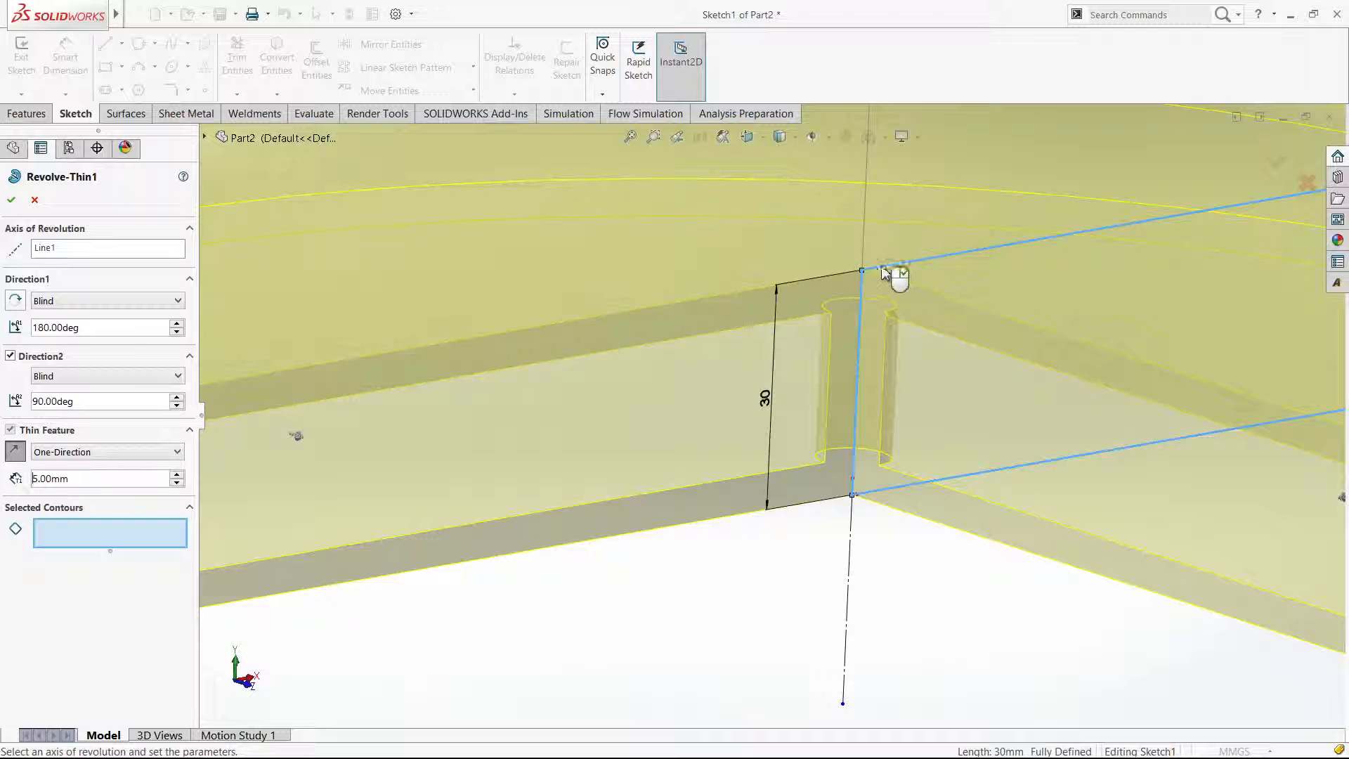
pyautogui.click(896, 368)
pyautogui.press('f')
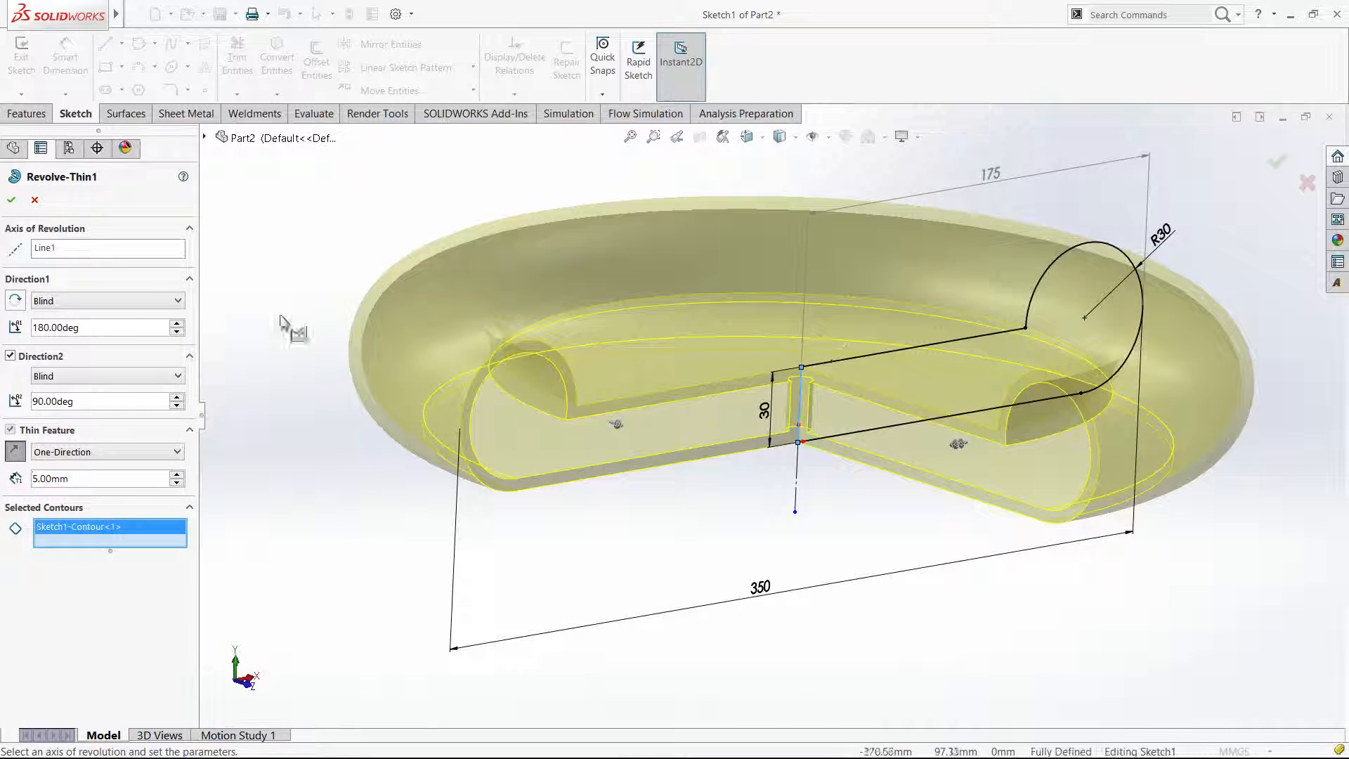
pyautogui.press('Return')
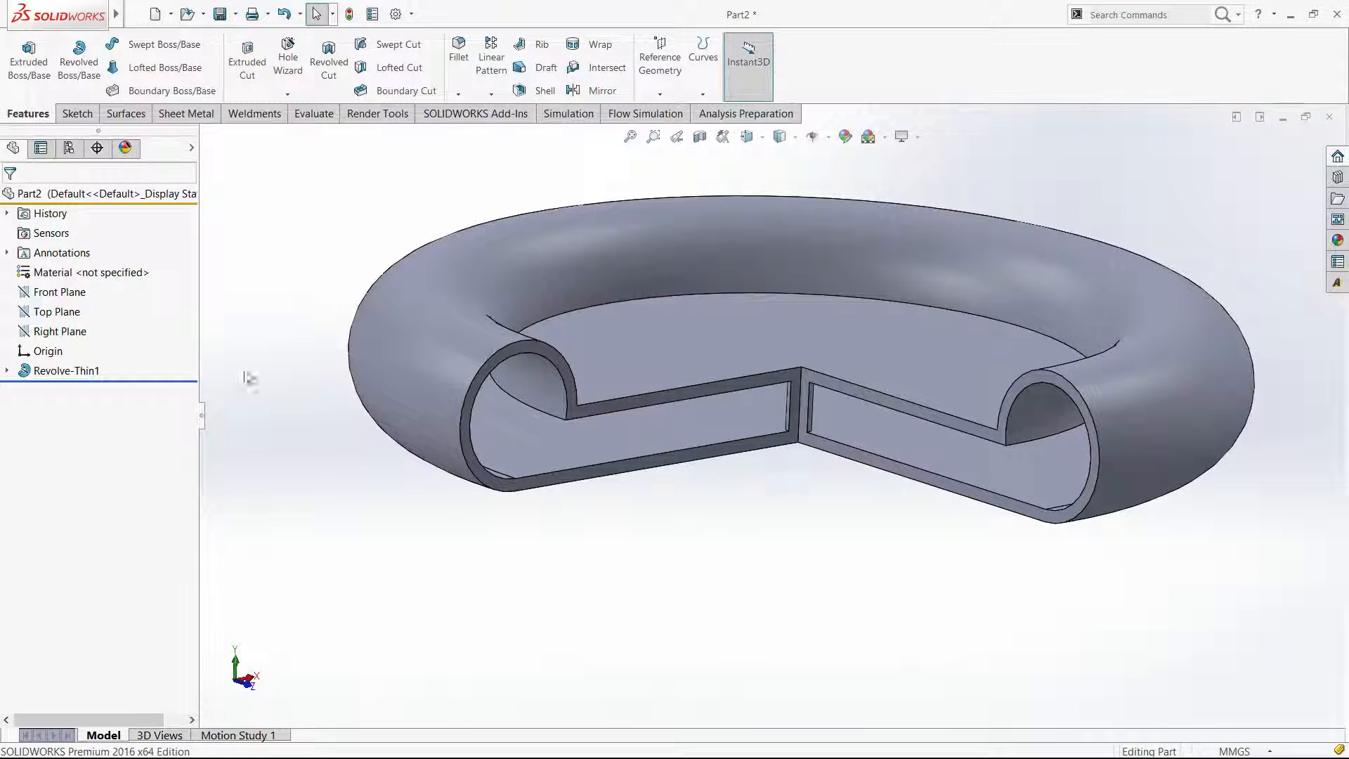
# Edit the thin revolve to disable Direction2 and set the Direction1 angle to 360 degrees.
pyautogui.click(71, 368)
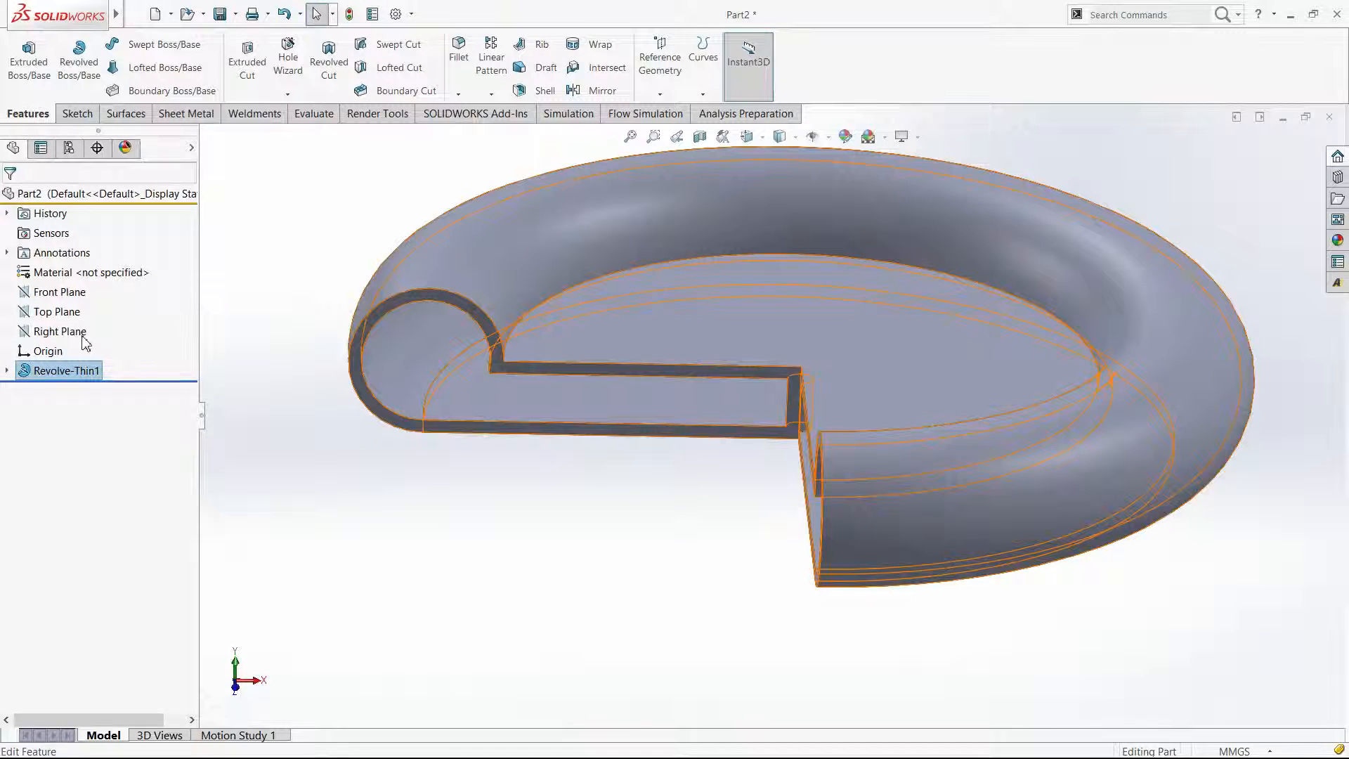
pyautogui.click(84, 339)
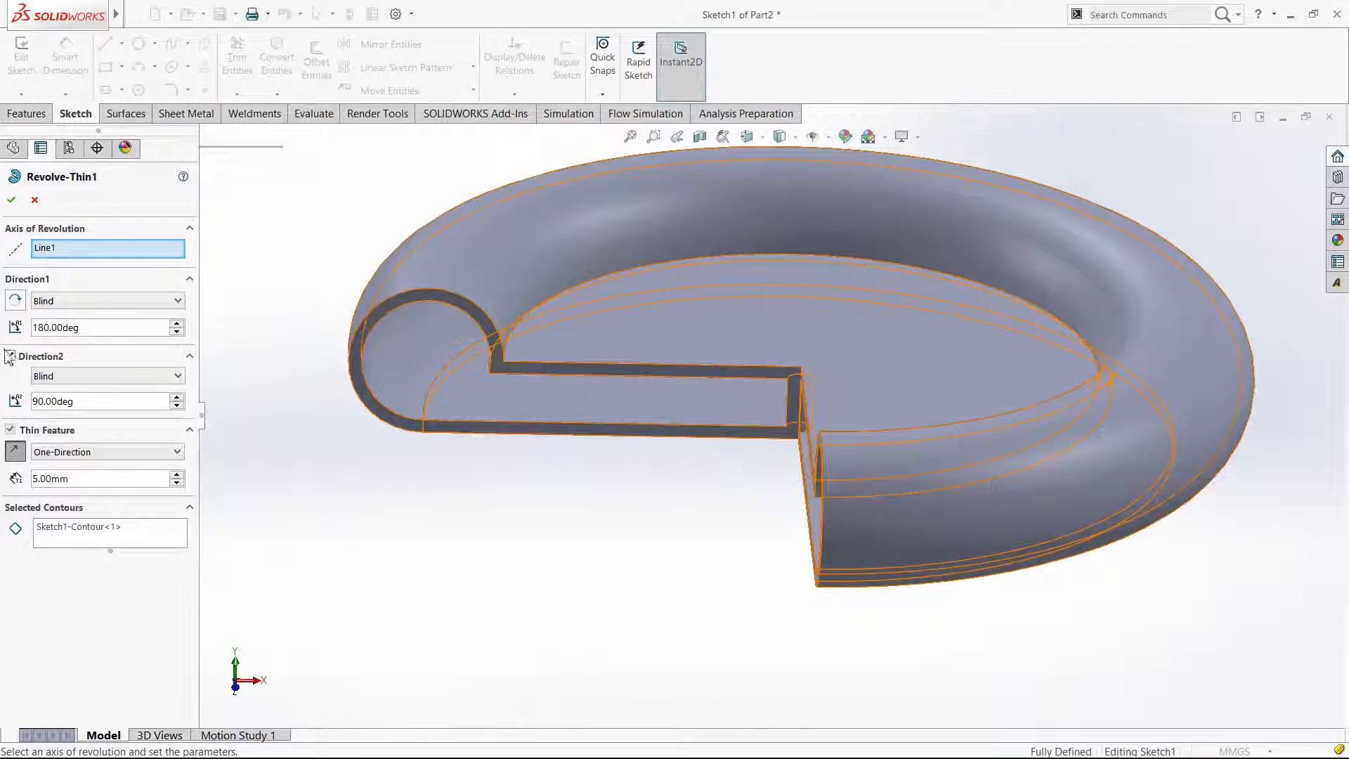
pyautogui.write('360')
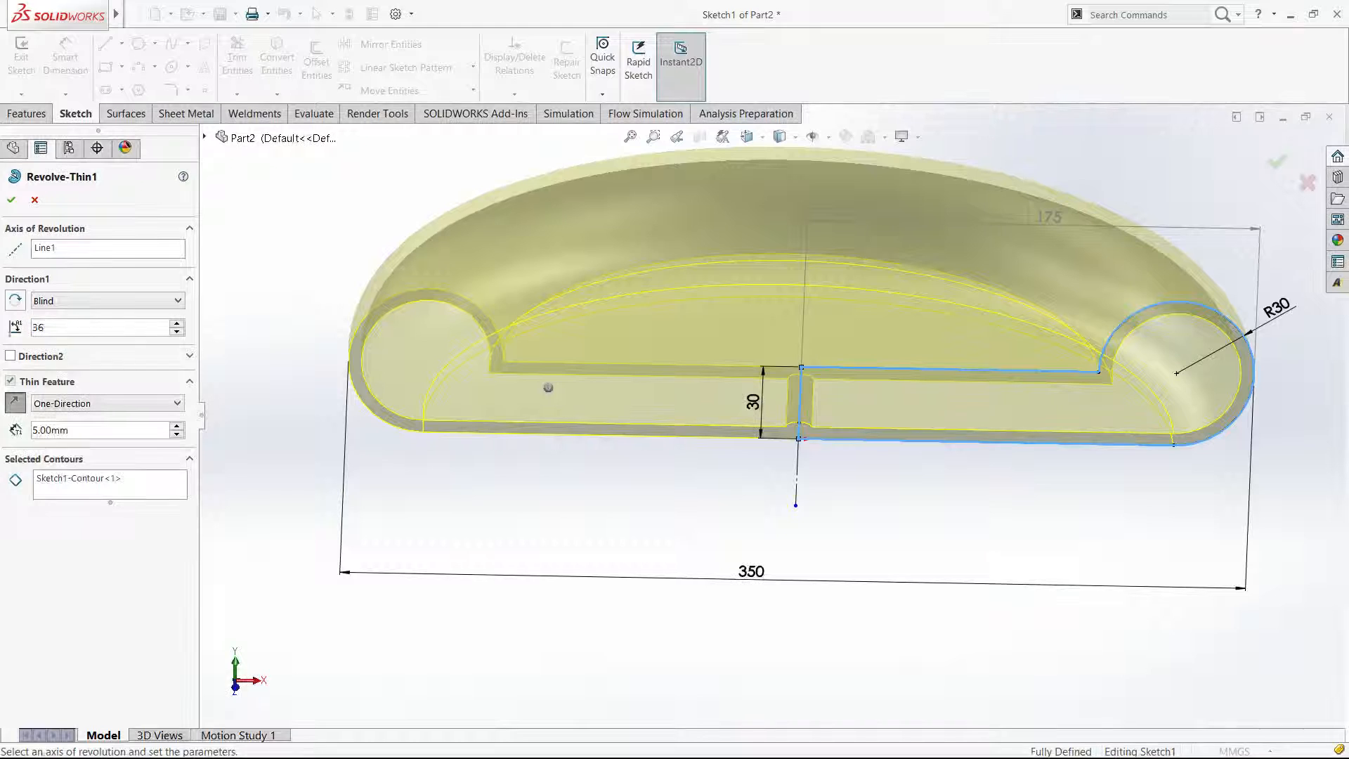
pyautogui.press('Return')
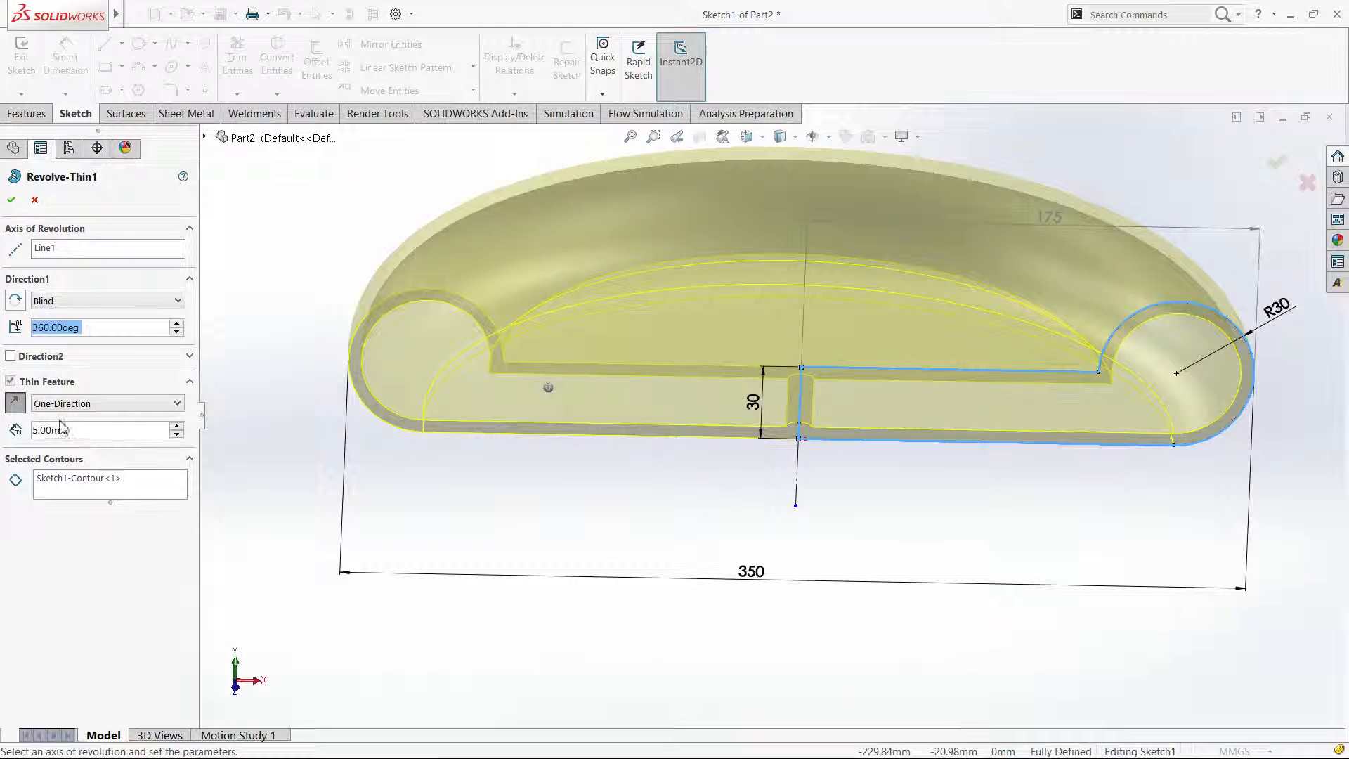
pyautogui.click(11, 202)
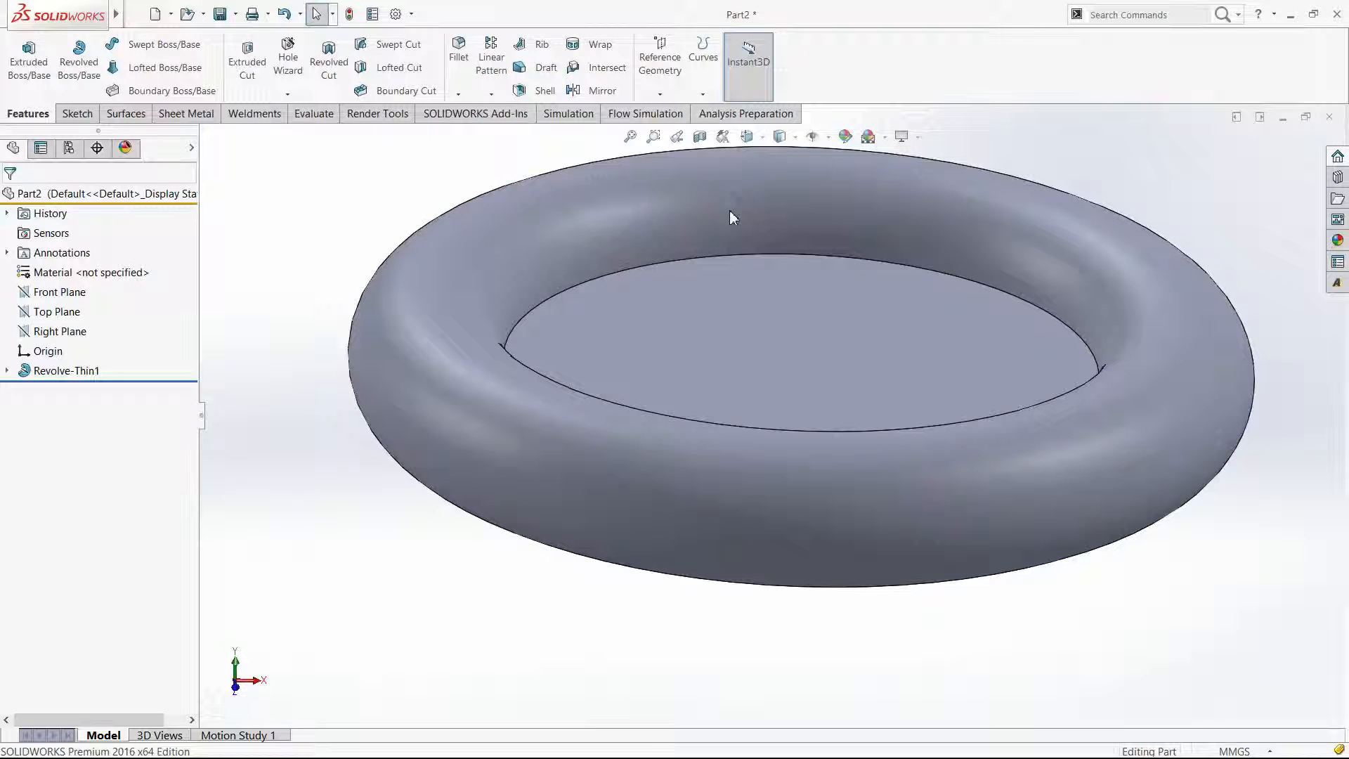
# Examine the inside of the hollow ring in a section view, turn the section off and restore the trimetric view.
pyautogui.click(700, 137)
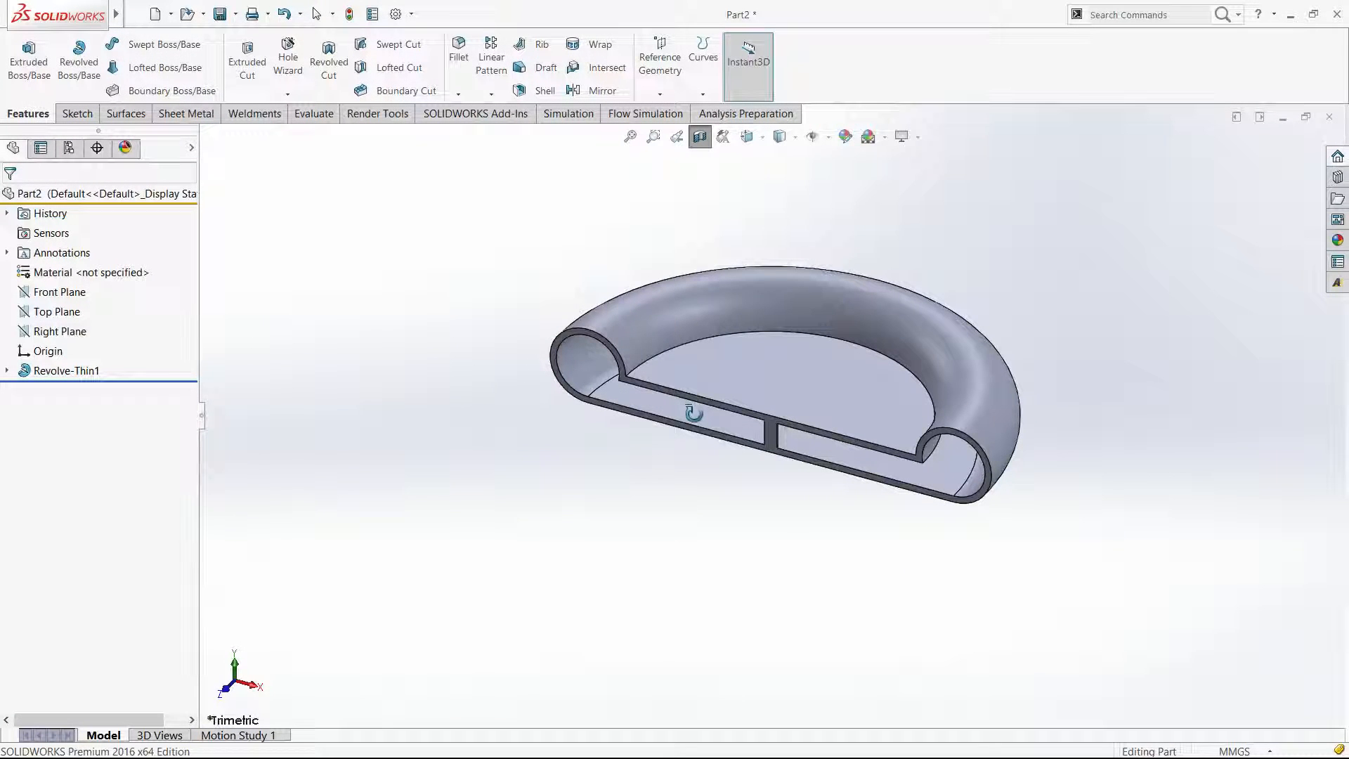
pyautogui.moveTo(718, 428); pyautogui.dragTo(551, 421, button='middle')
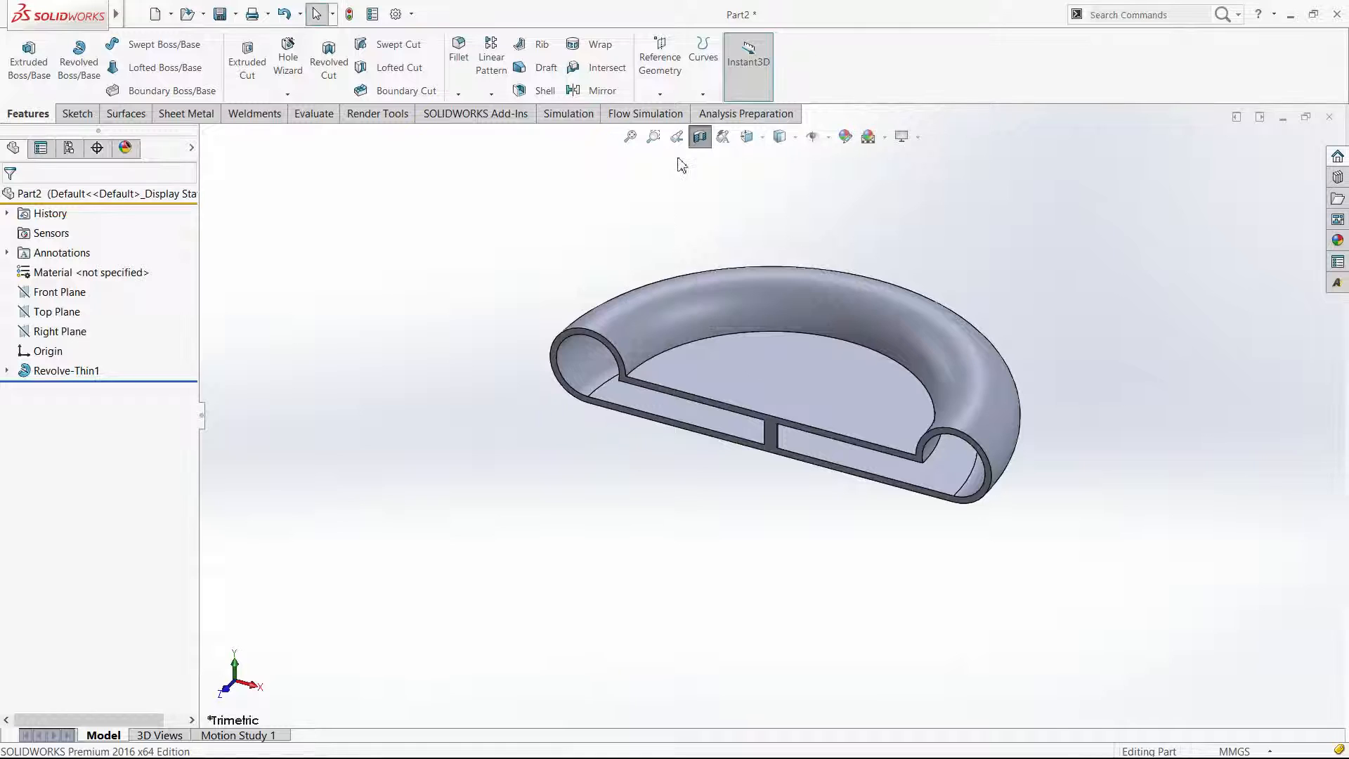
pyautogui.click(701, 137)
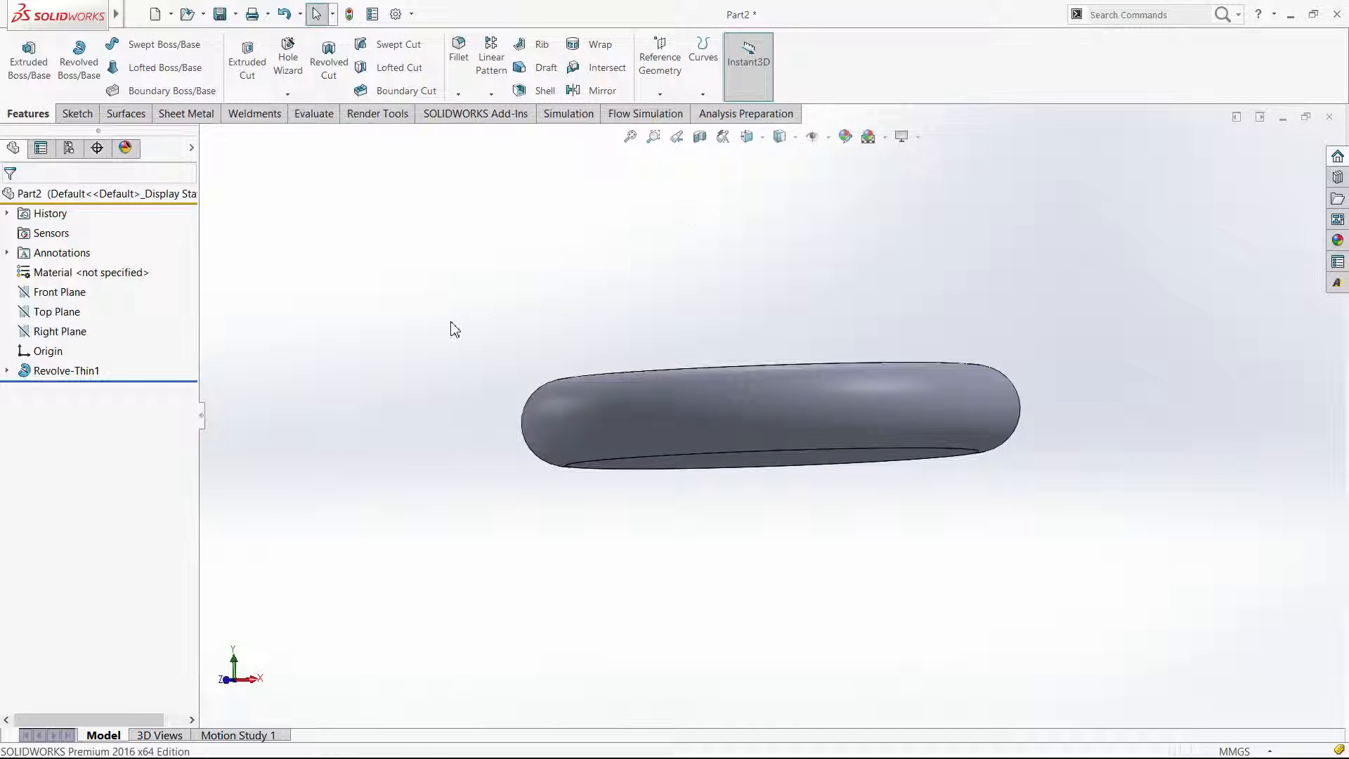
pyautogui.hotkey('ctrl', '7')
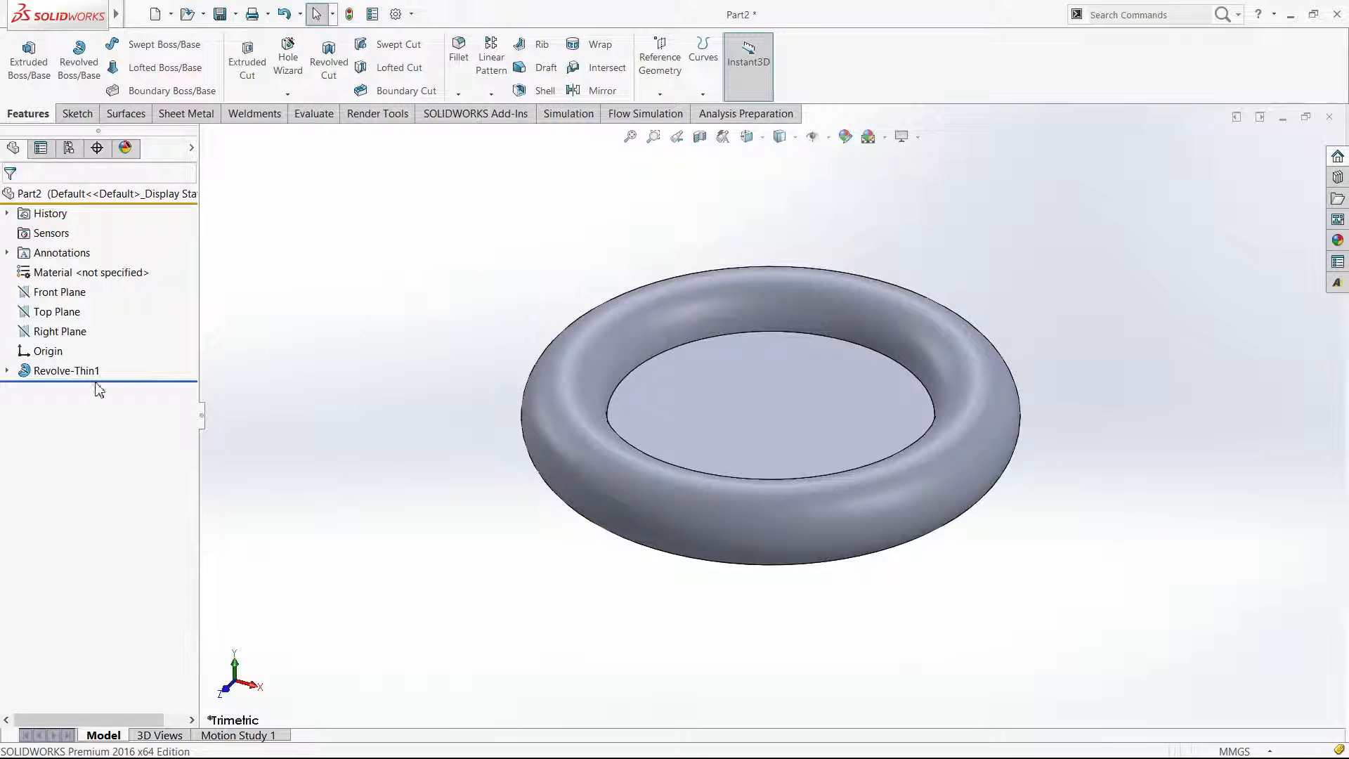
pyautogui.click(70, 371)
pyautogui.click(90, 344)
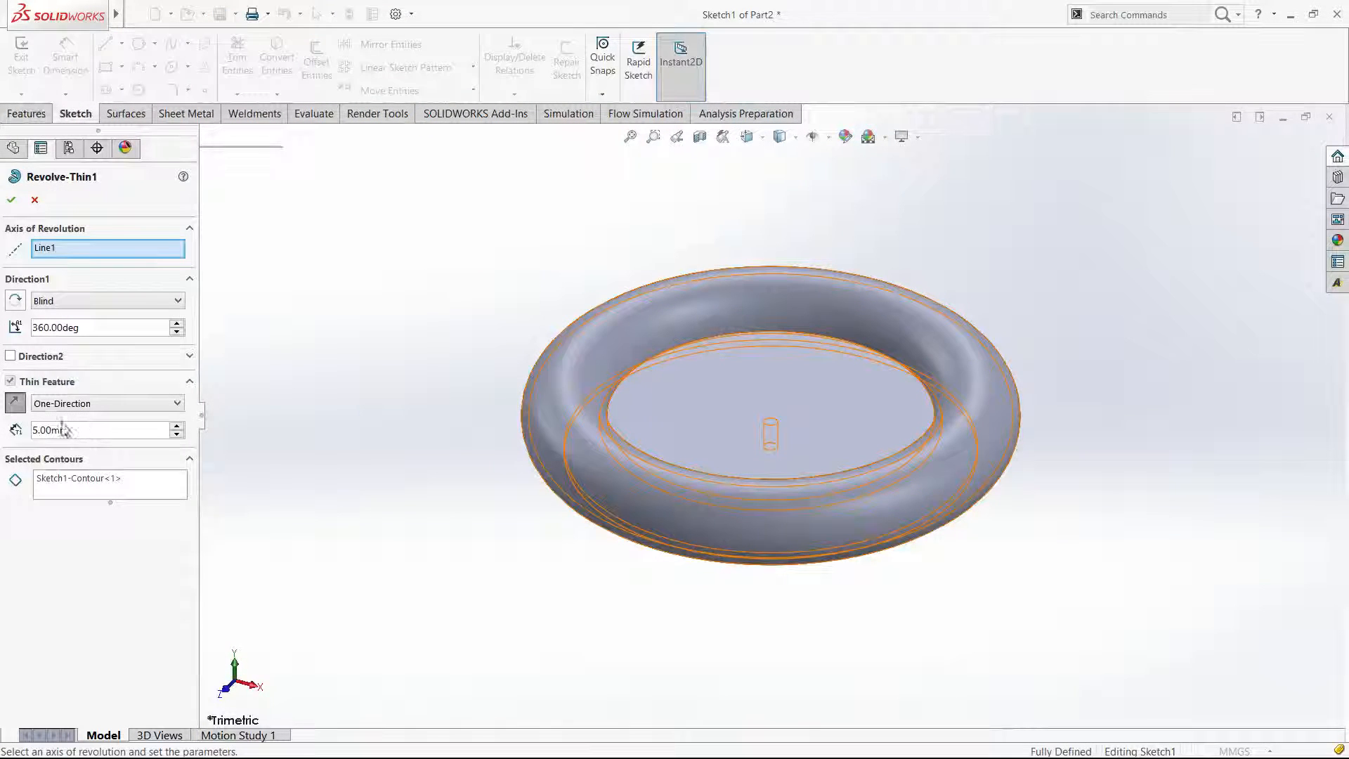
pyautogui.click(35, 200)
# Delete the thin revolve while keeping its sketch, and revolve Sketch1 360 degrees about its centerline as a solid without a thin feature.
pyautogui.click(64, 372)
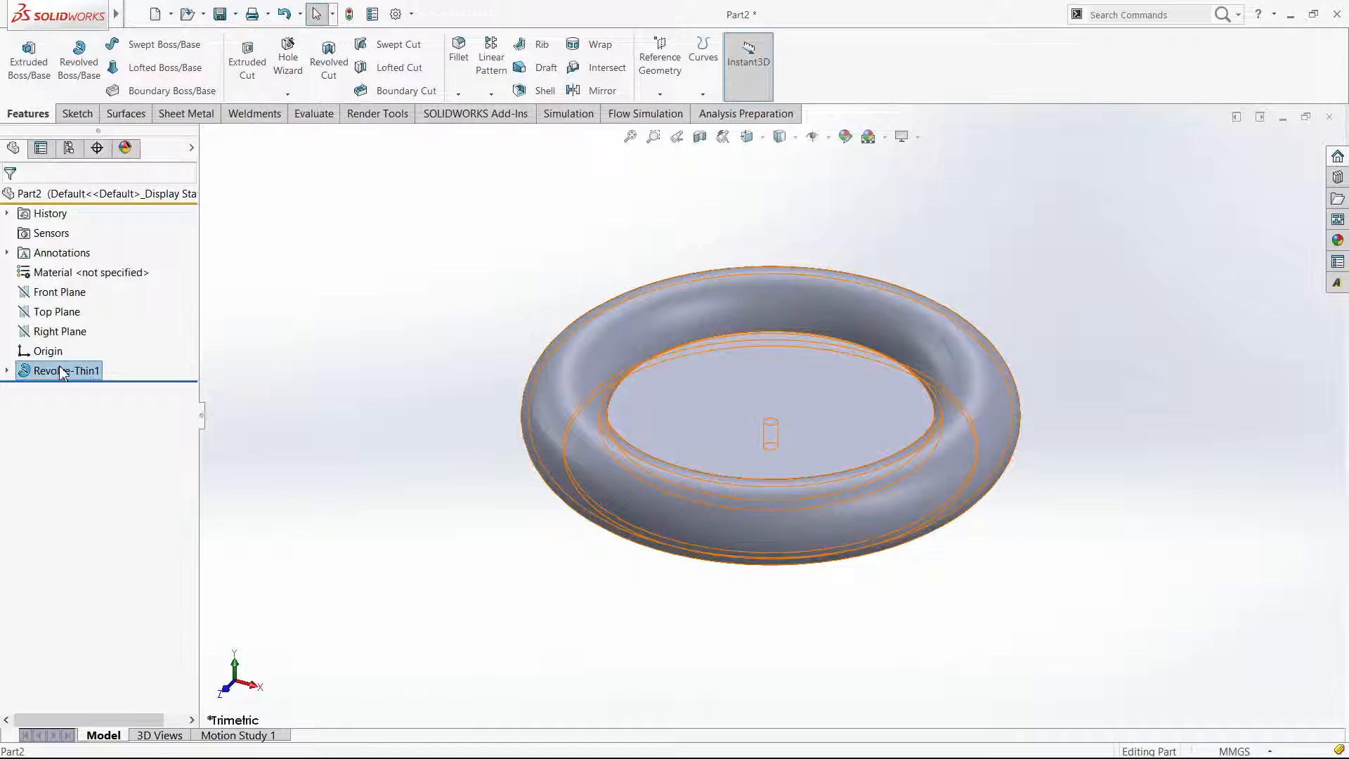
pyautogui.press('Delete')
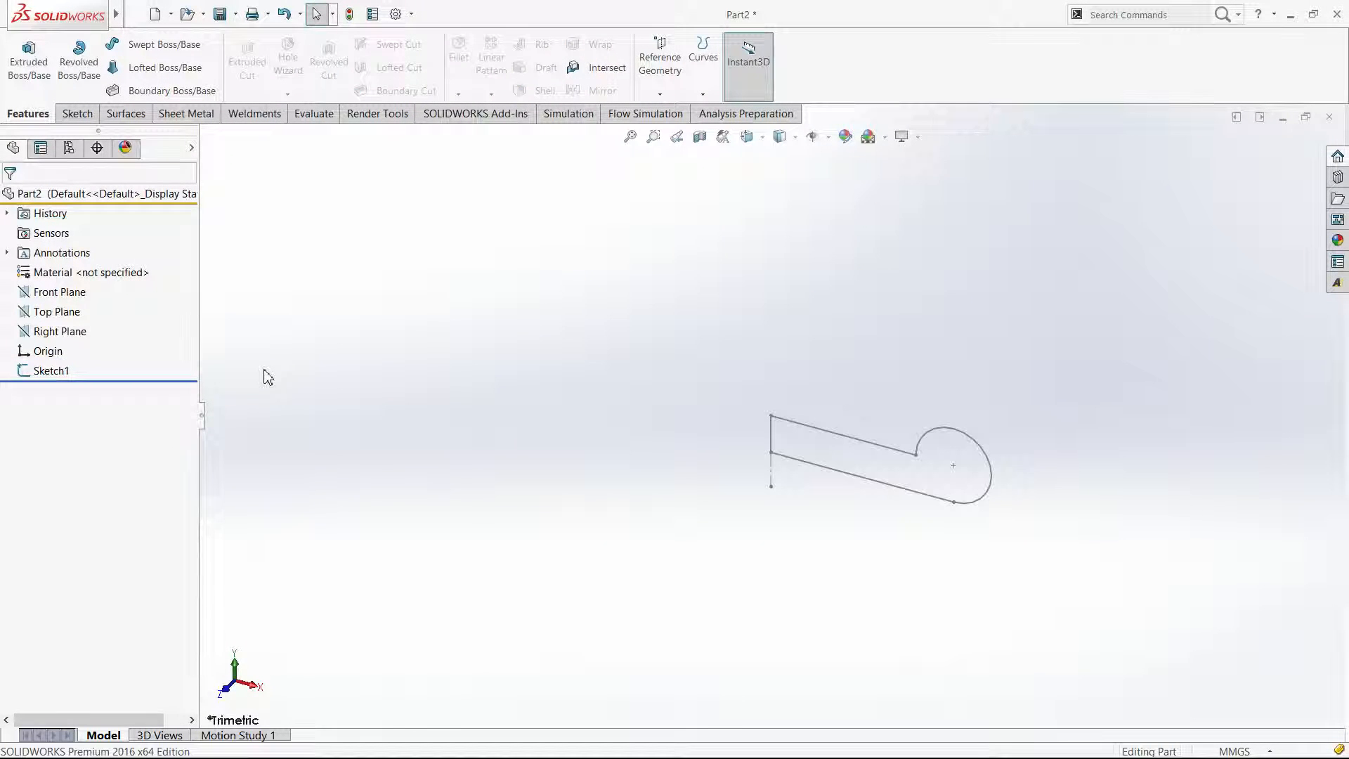
pyautogui.click(56, 371)
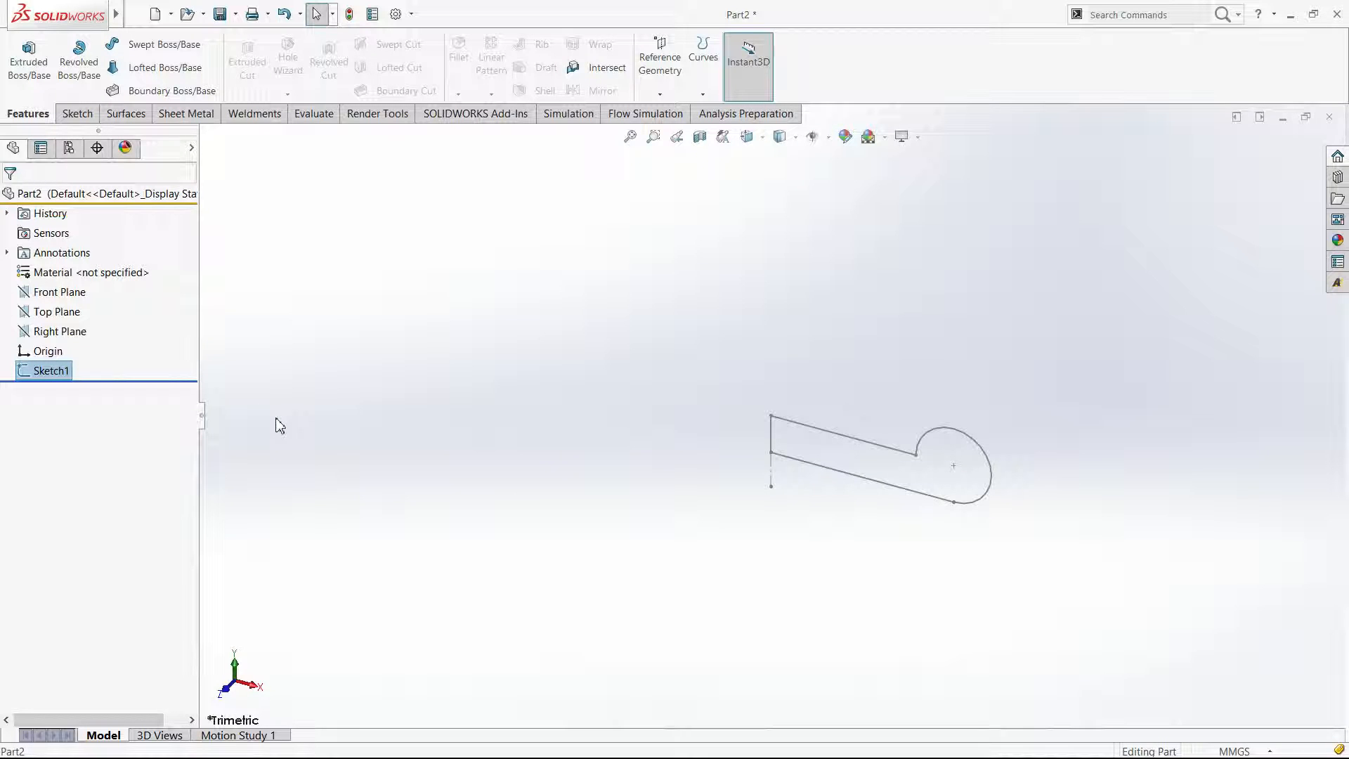
pyautogui.click(79, 59)
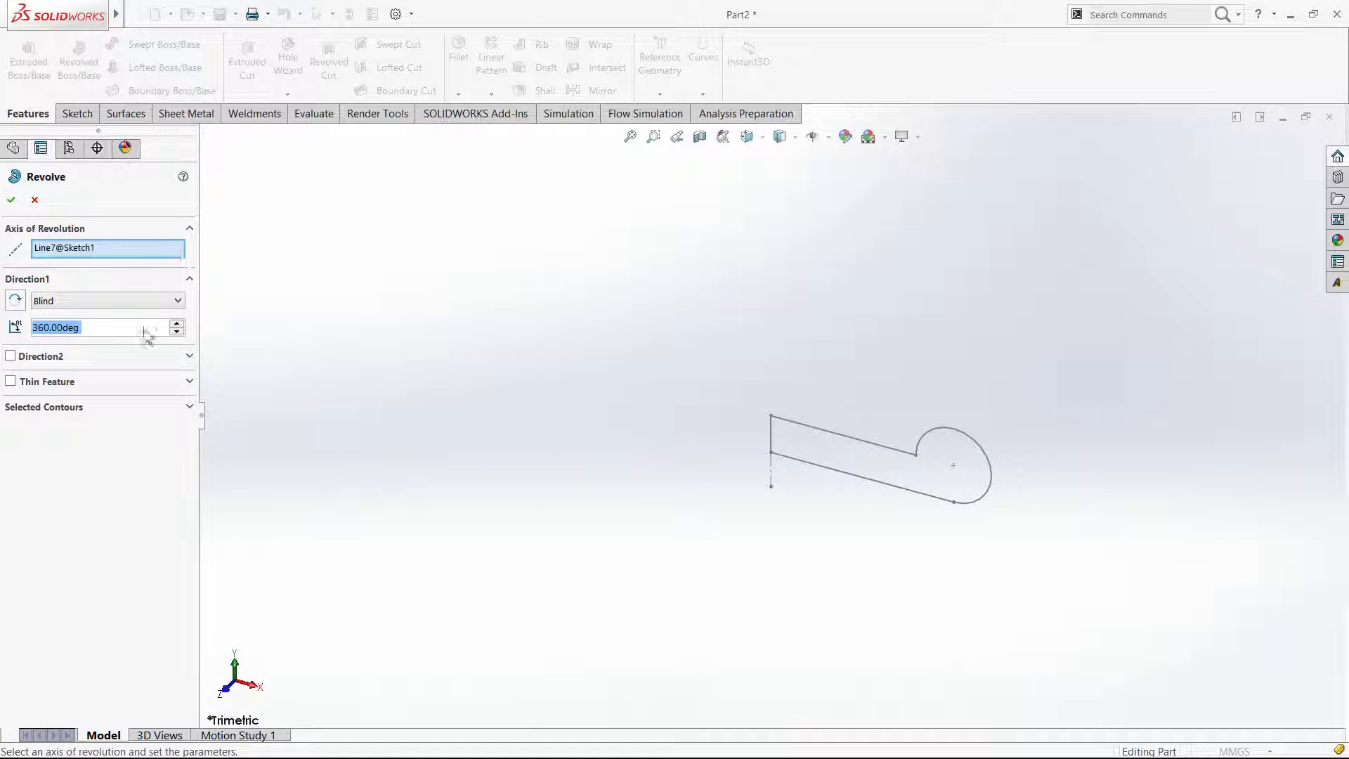
pyautogui.click(10, 202)
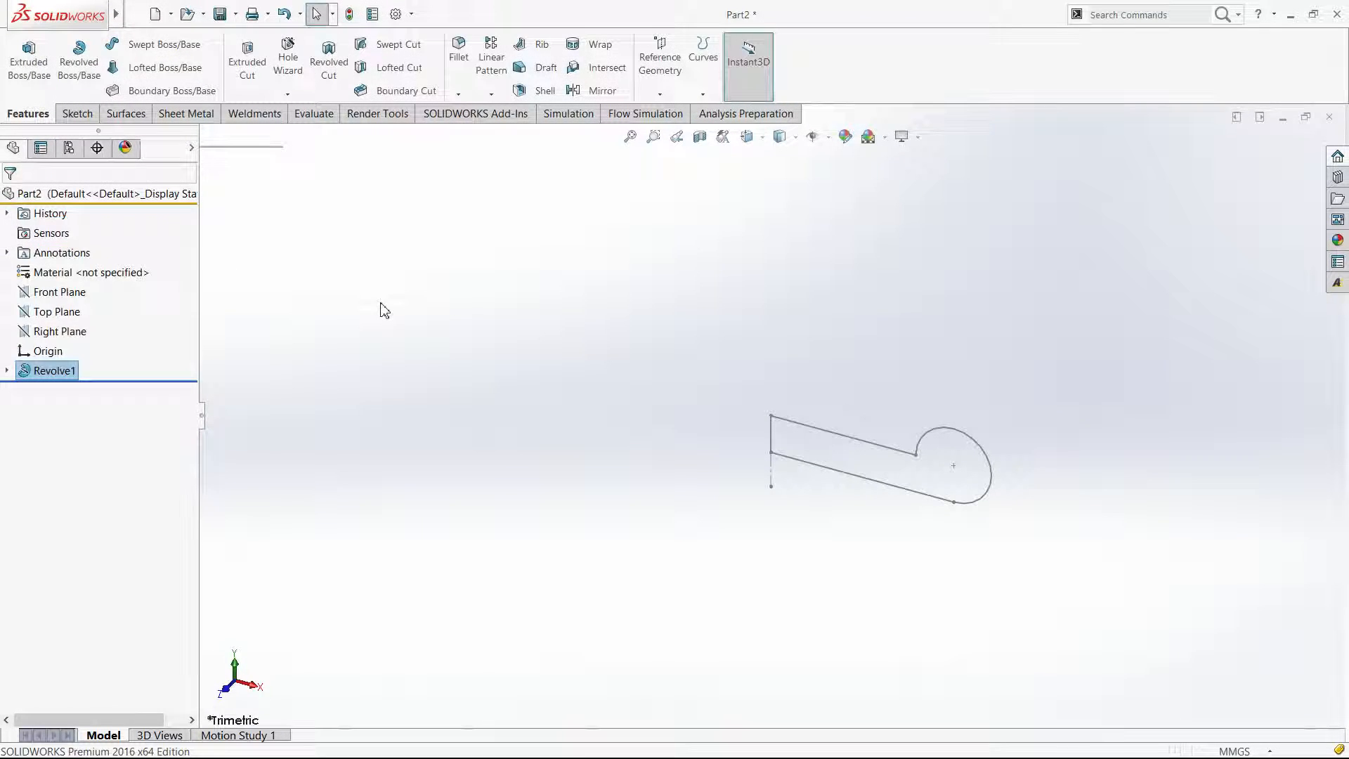
# Examine the solid revolve's cross-section along the Front Plane and turn the section view off.
pyautogui.click(702, 138)
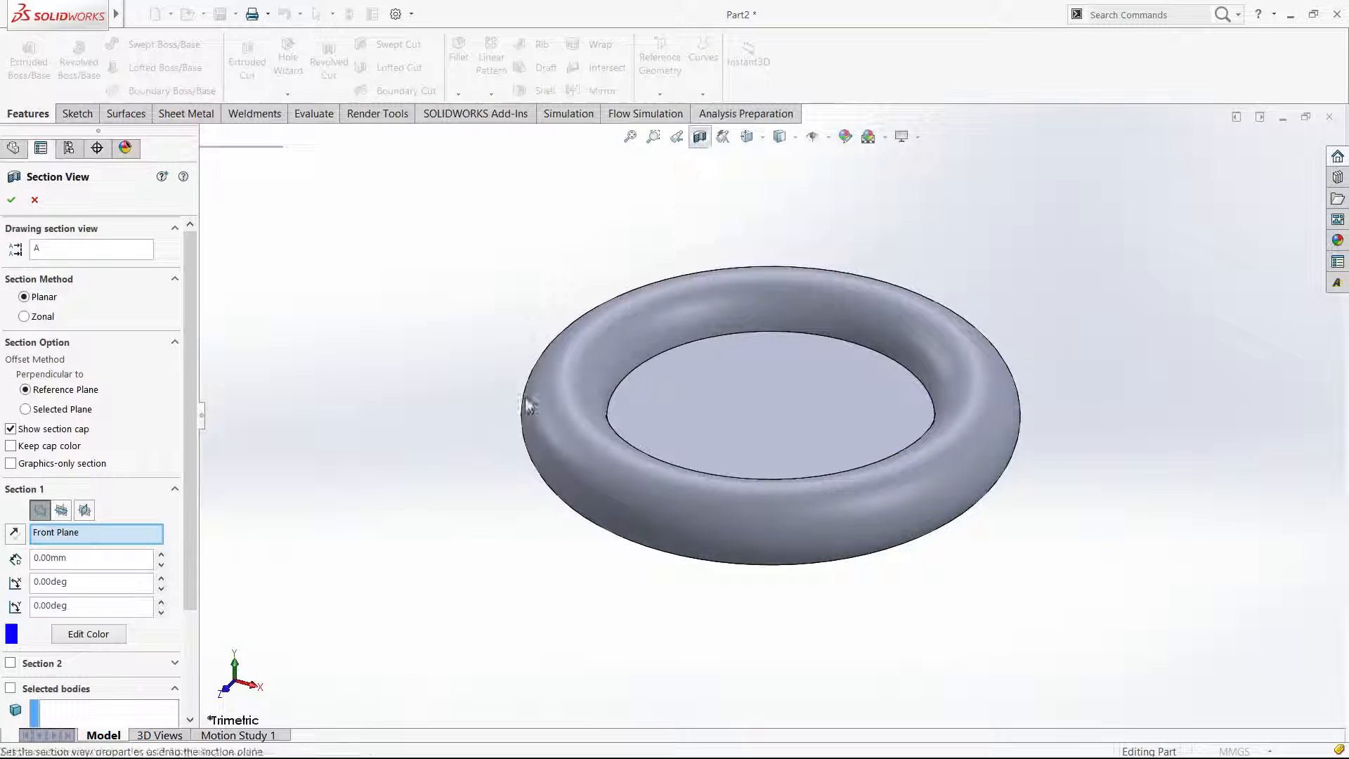
pyautogui.click(10, 202)
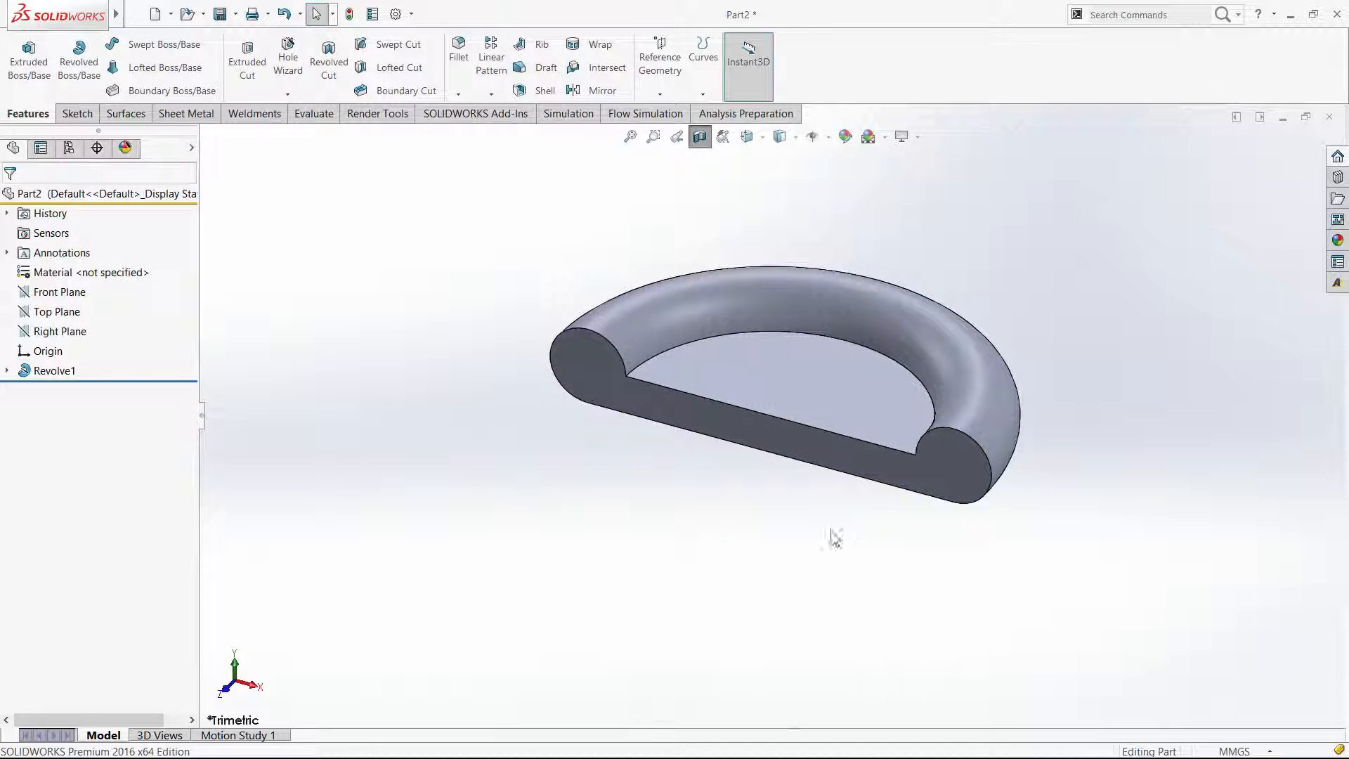
pyautogui.scroll(-5, 815, 485)
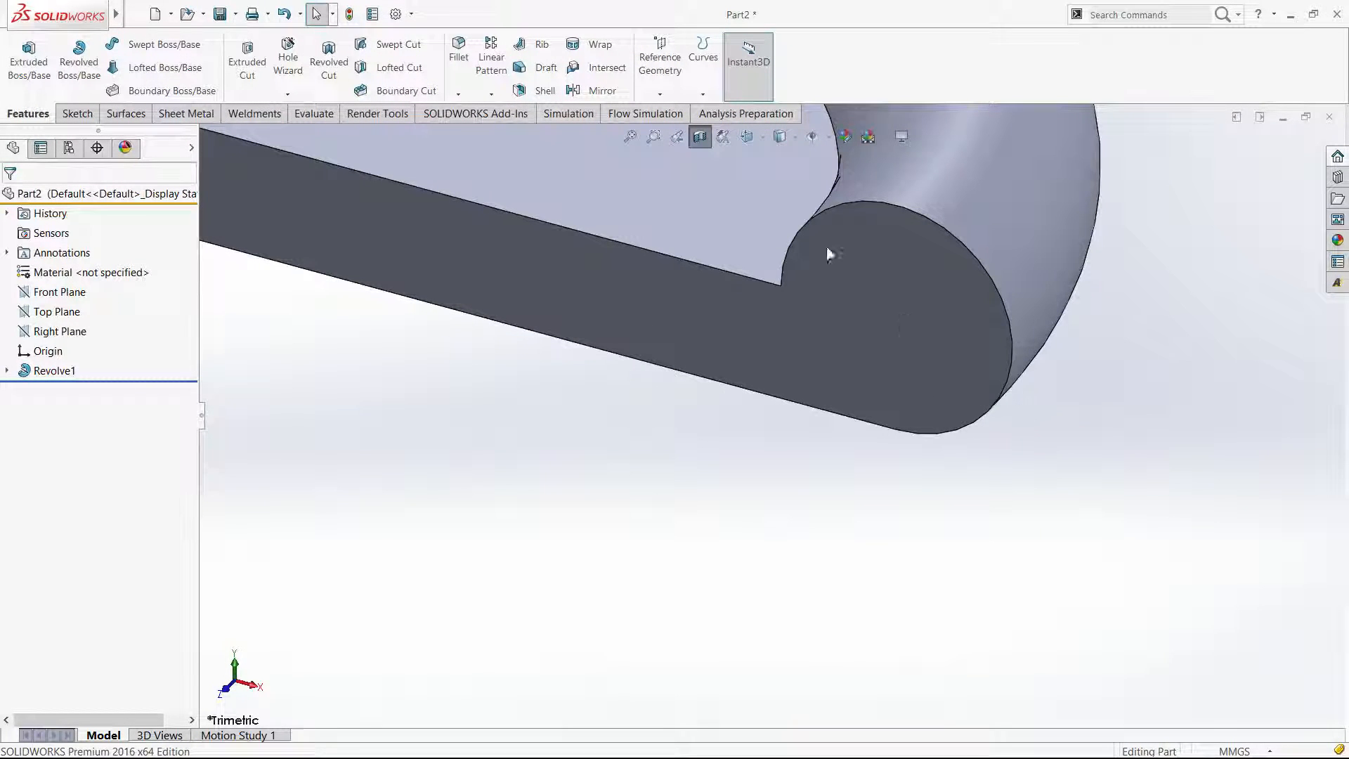
pyautogui.click(700, 136)
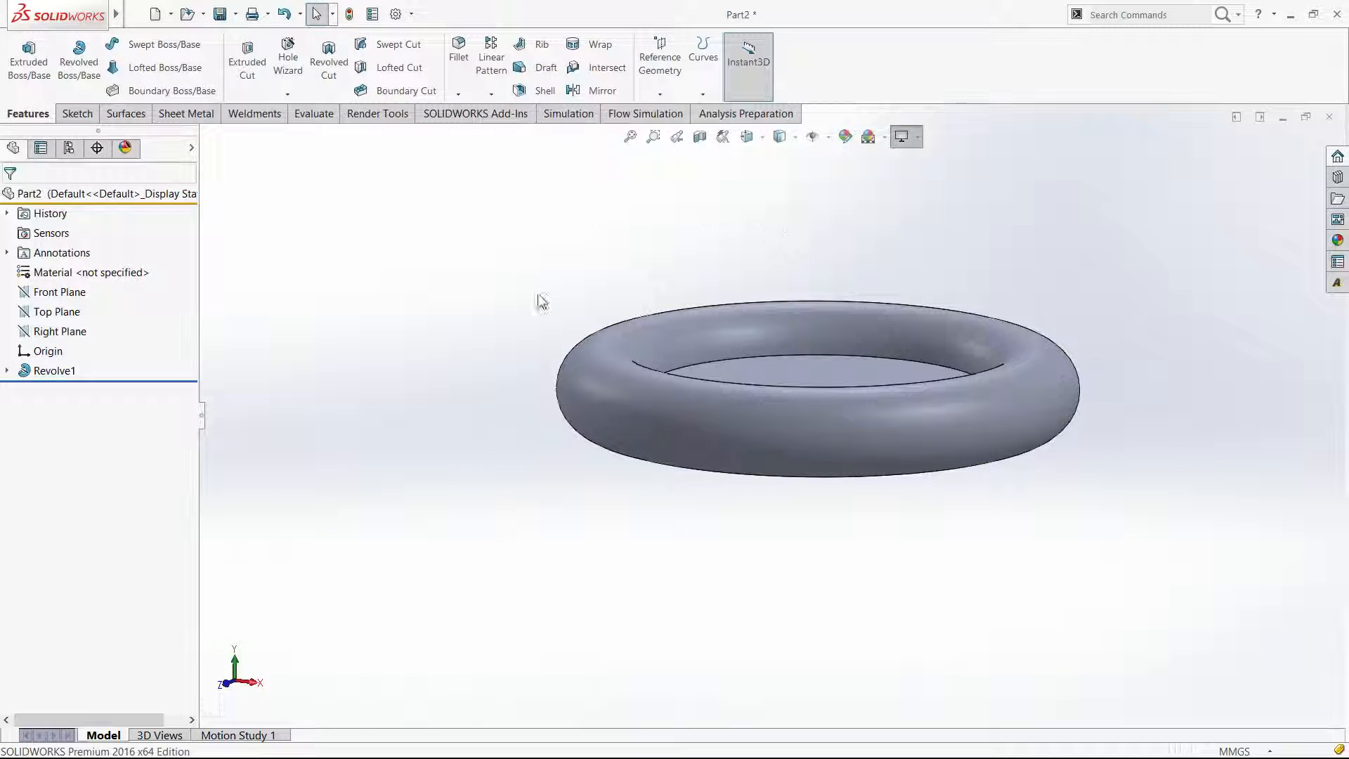
# Hollow the revolved solid with a 5 mm inward Shell, leaving the faces to remove empty.
pyautogui.click(541, 91)
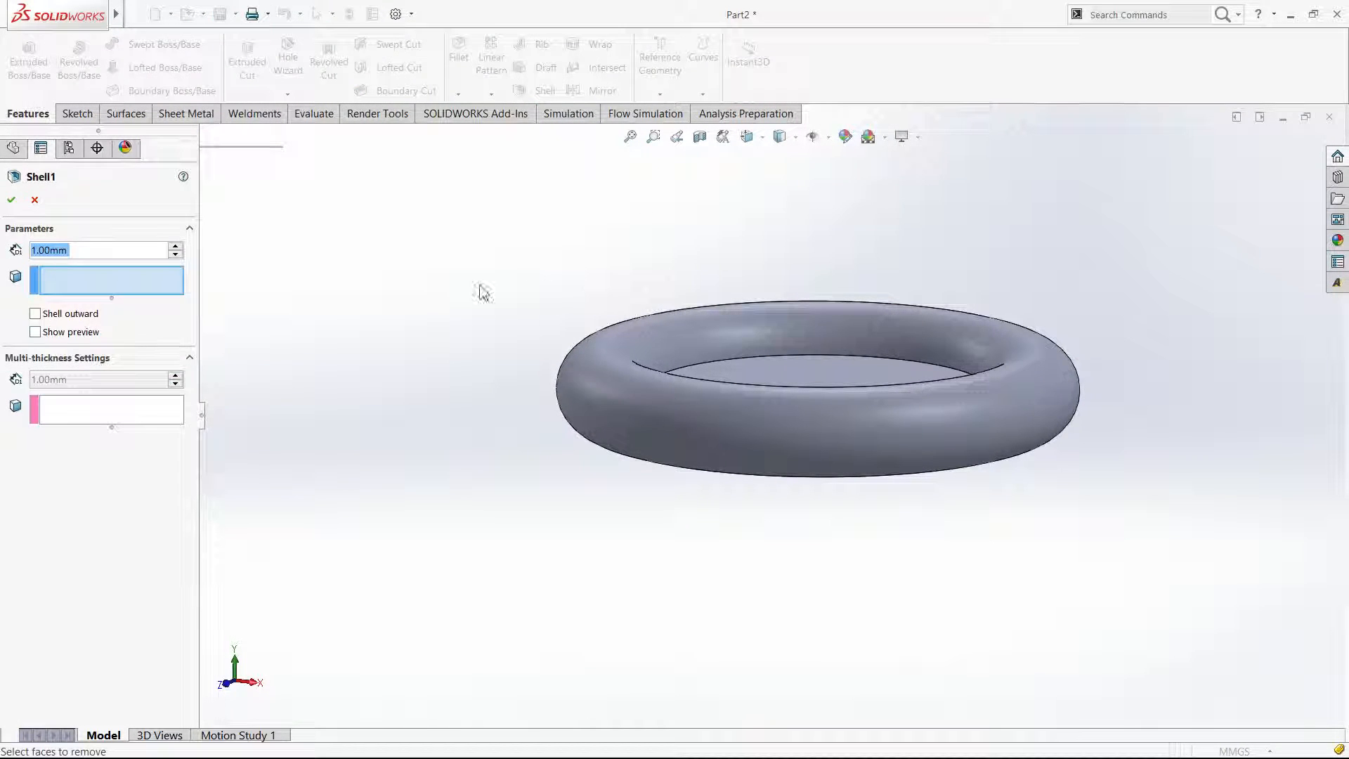
pyautogui.moveTo(457, 229); pyautogui.dragTo(923, 547, button='middle')
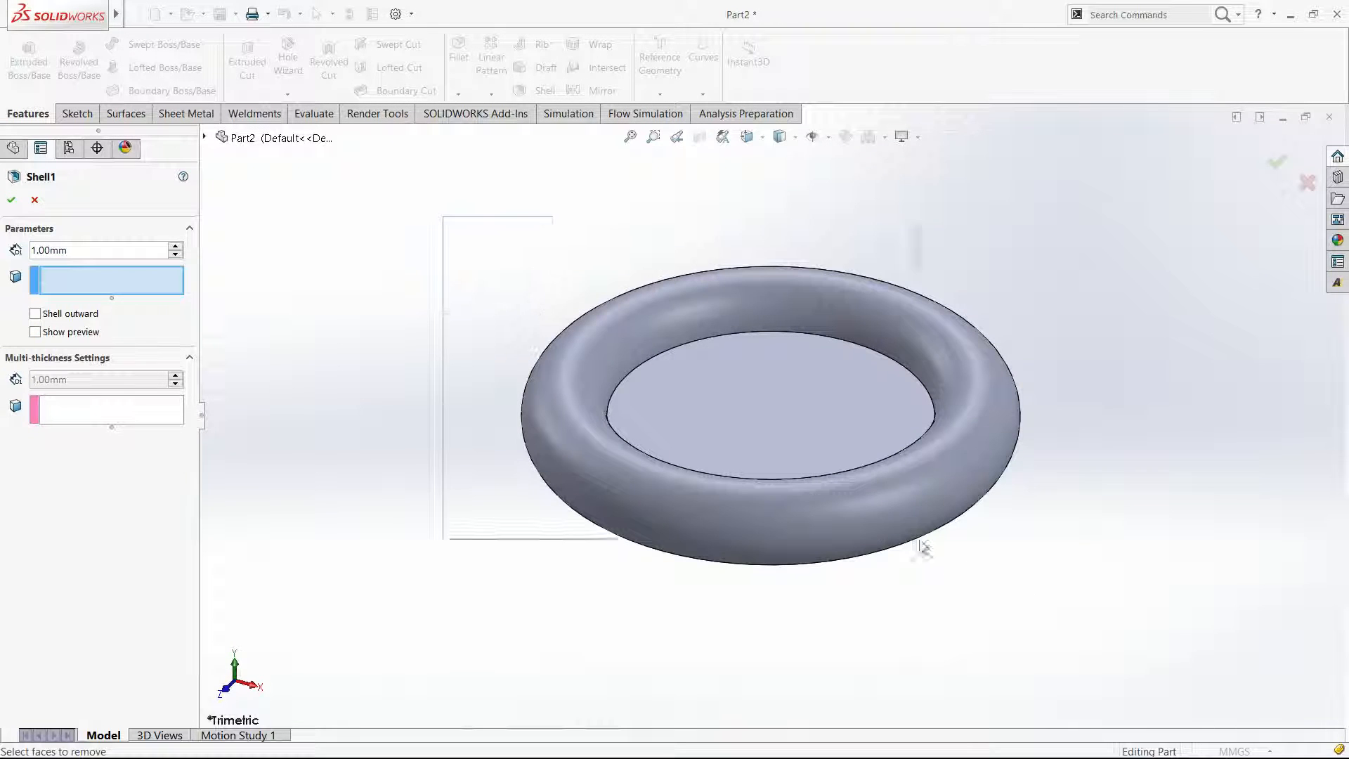
pyautogui.moveTo(920, 542); pyautogui.dragTo(1093, 638)
pyautogui.moveTo(344, 162); pyautogui.dragTo(980, 530)
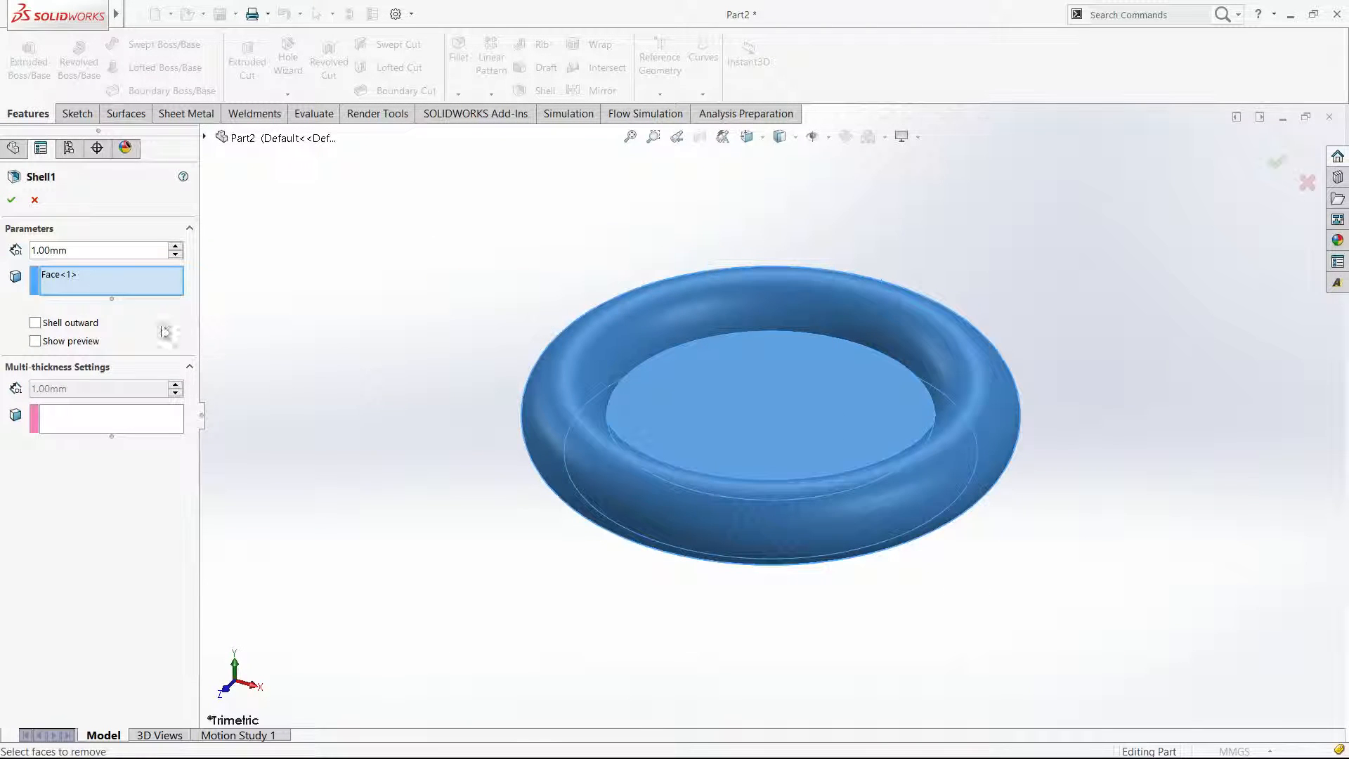
pyautogui.click(100, 282)
pyautogui.press('Delete')
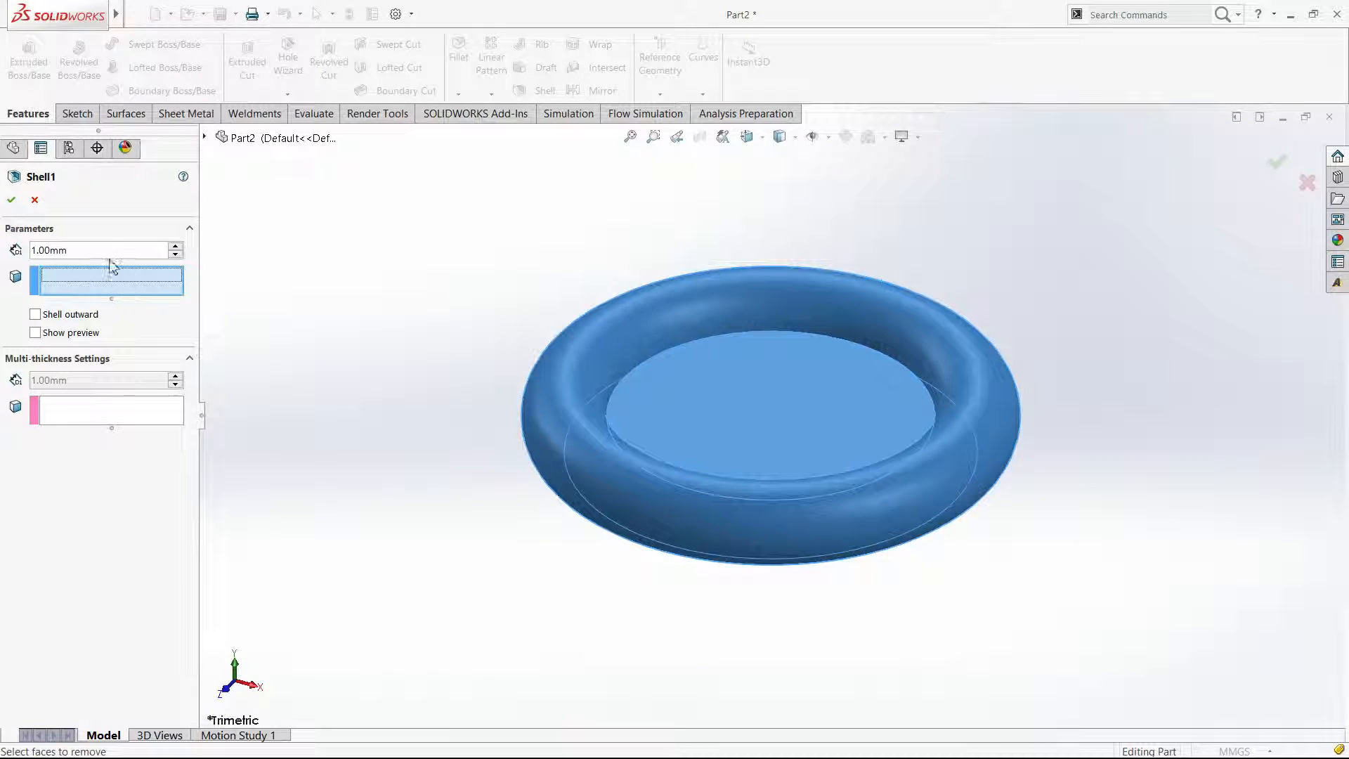
pyautogui.moveTo(105, 252); pyautogui.dragTo(1, 246)
pyautogui.write('5')
pyautogui.press('Return')
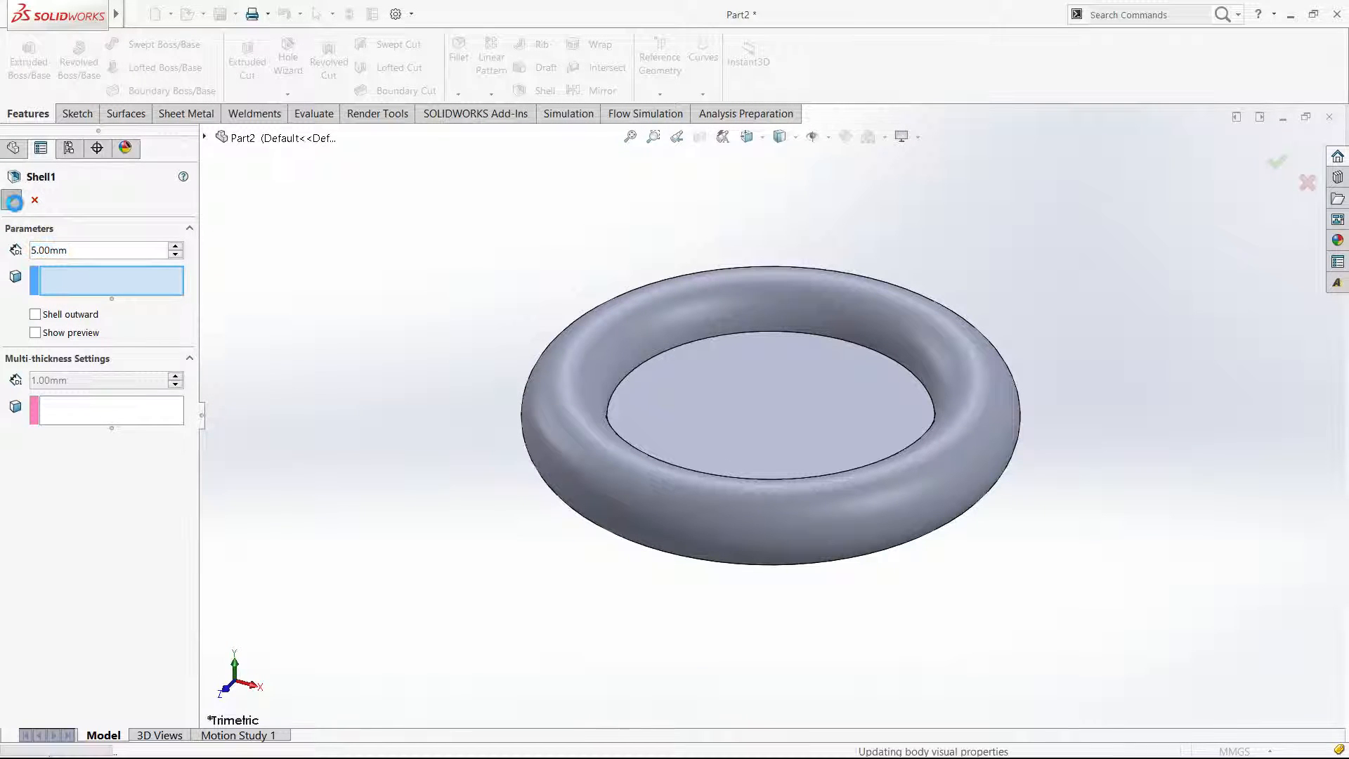
# Apply the 5 mm shell, examine the hollow wall in a section view and turn the section off.
pyautogui.click(12, 200)
pyautogui.moveTo(399, 386); pyautogui.dragTo(338, 264, button='middle')
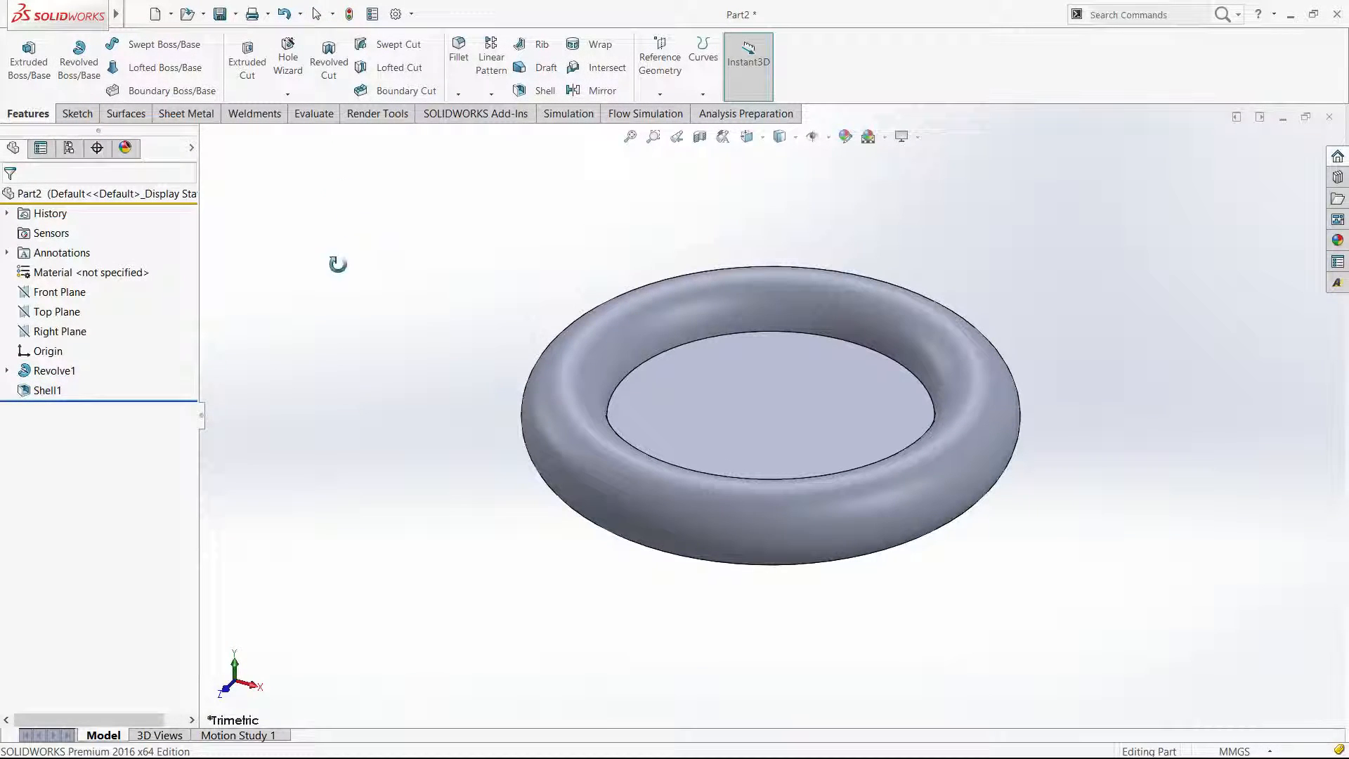
pyautogui.click(702, 140)
pyautogui.click(11, 200)
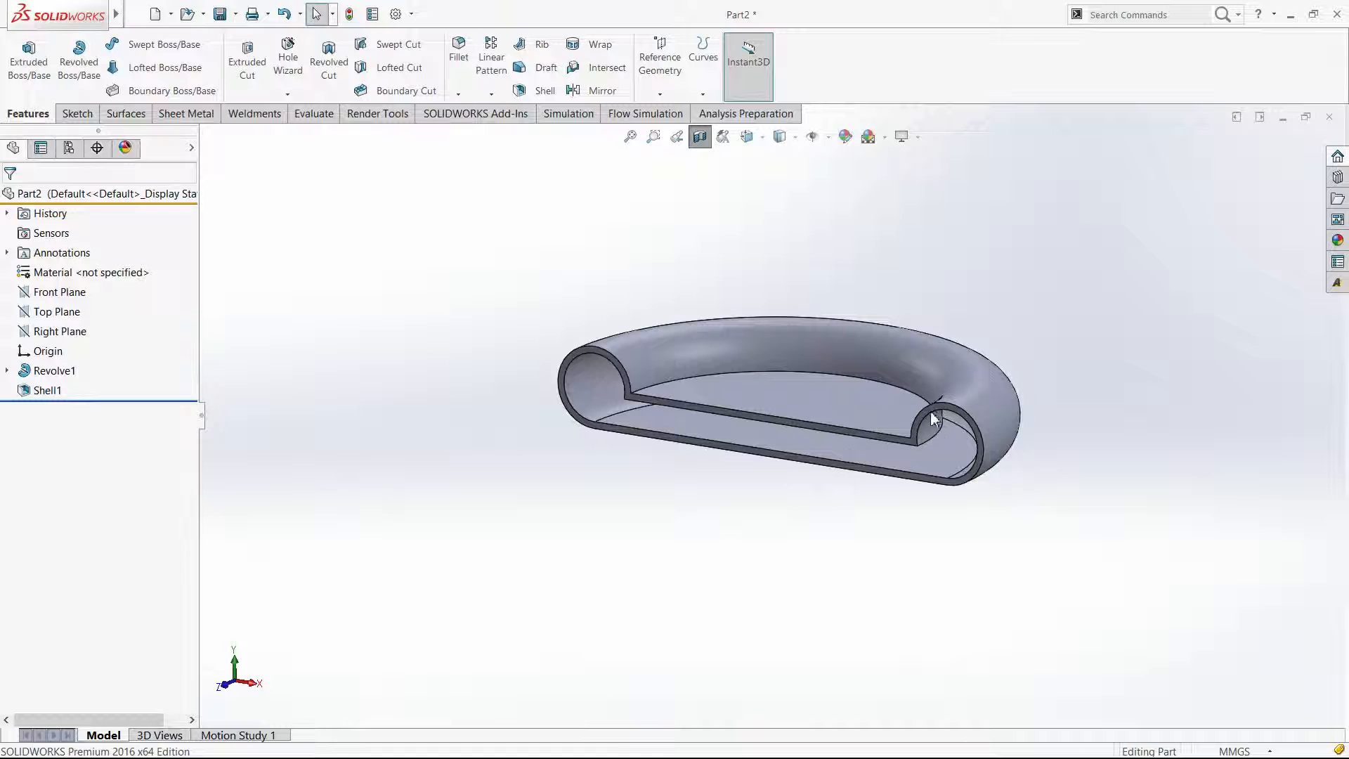
pyautogui.scroll(-5, 934, 420)
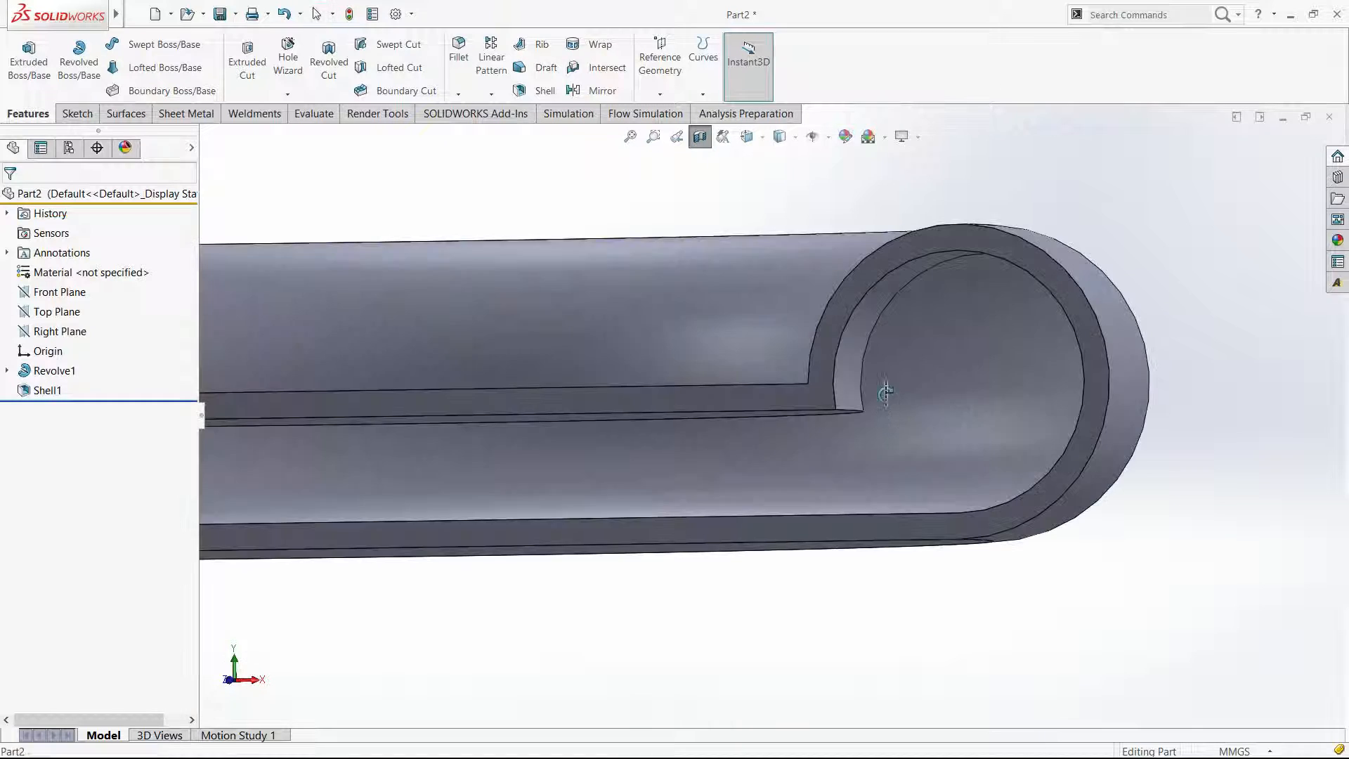
pyautogui.click(701, 139)
# Delete the Shell1 feature from the part.
pyautogui.click(35, 394)
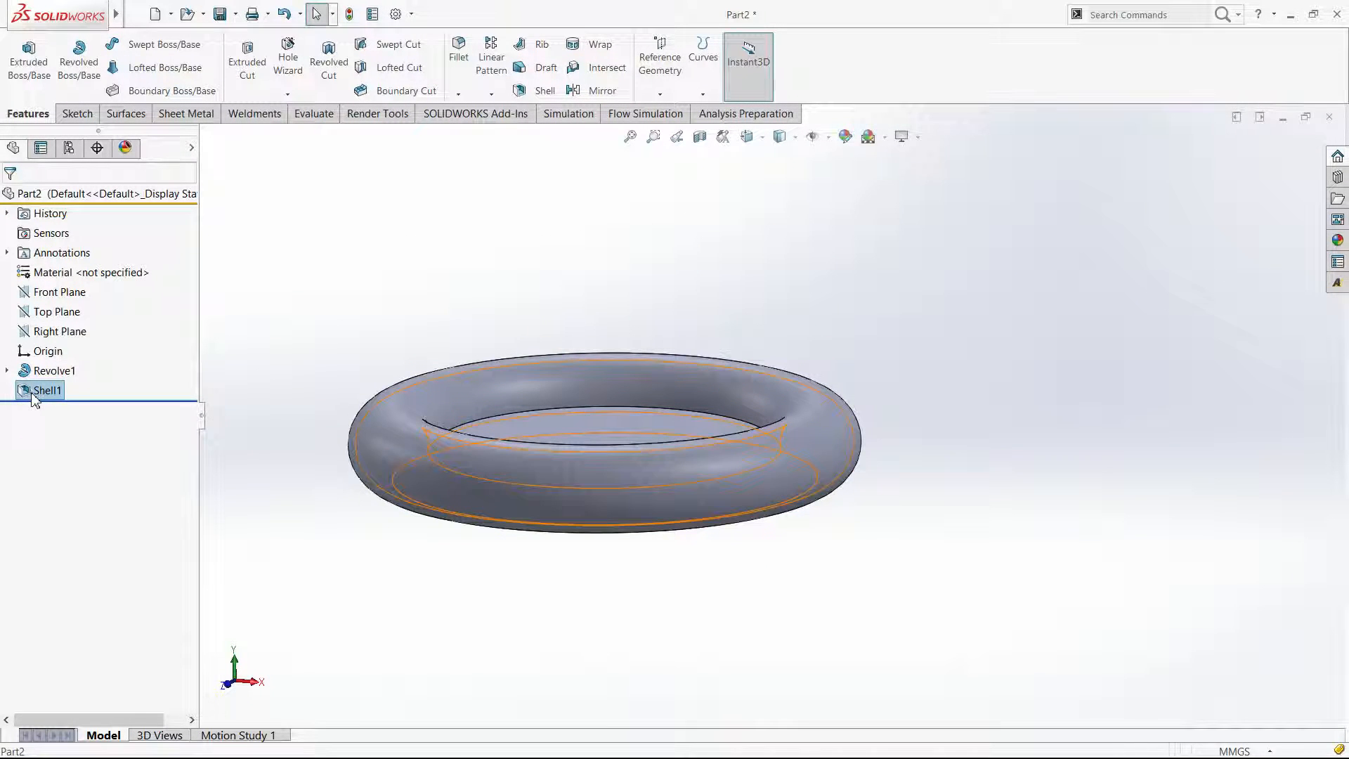
pyautogui.press('Delete')
pyautogui.press('Return')
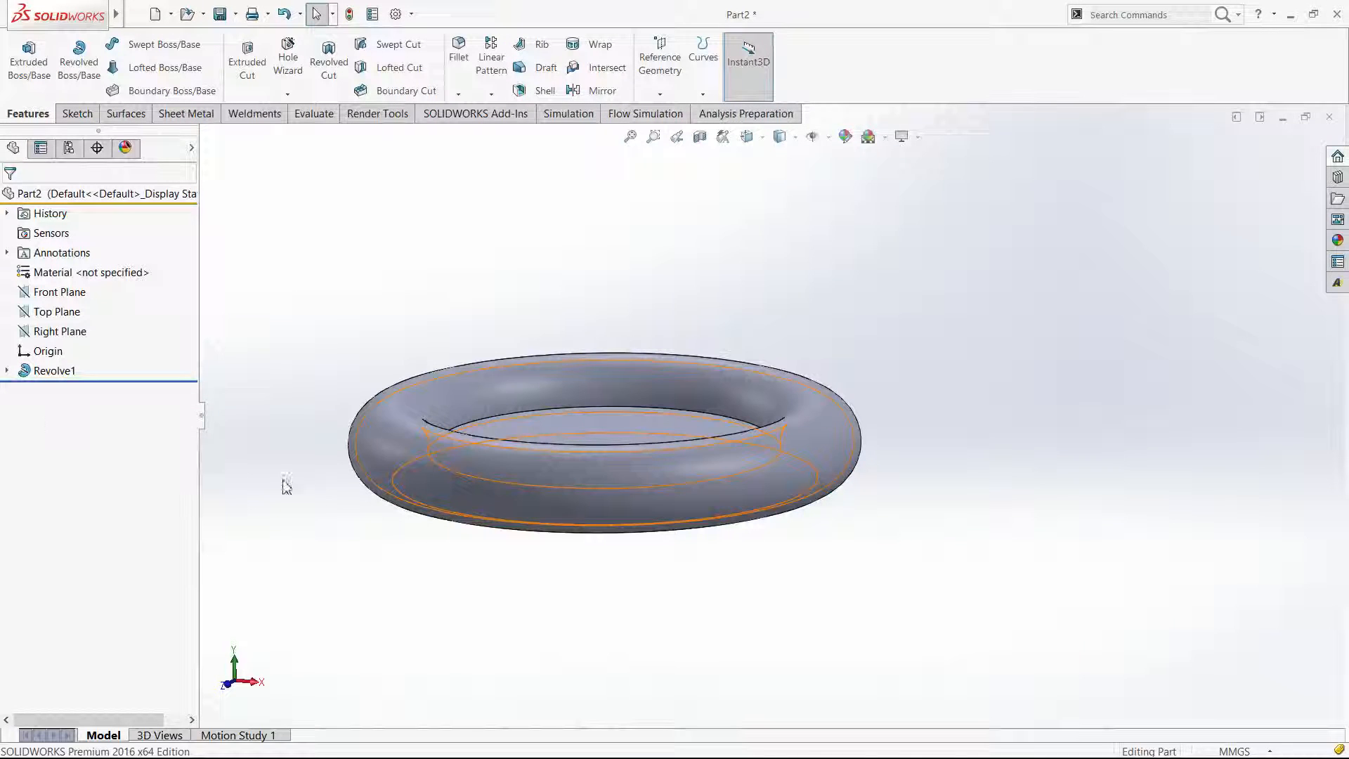
# Start a sketch on the Right Plane and draw a corner rectangle about 73.5 by 175 mm above the ring, starting directly above the origin.
pyautogui.scroll(5, 769, 418)
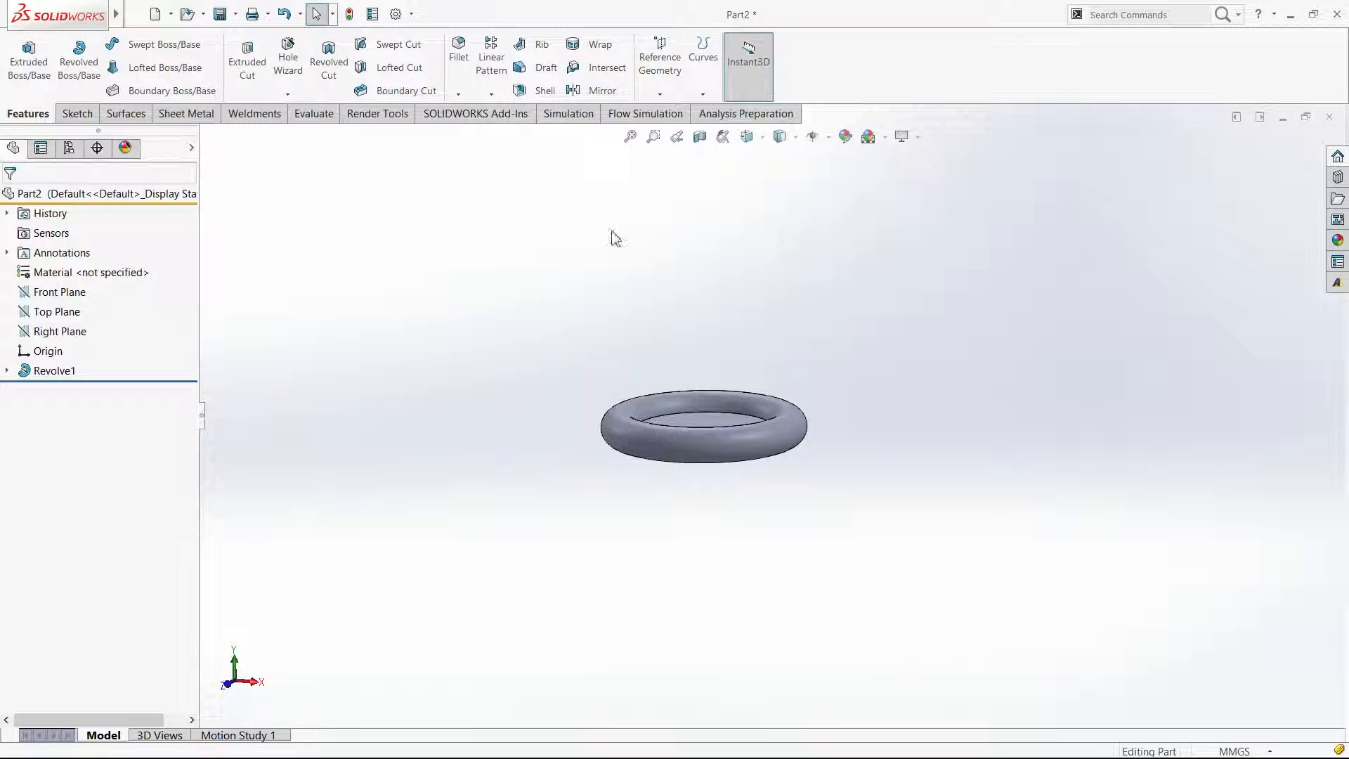
pyautogui.click(66, 335)
pyautogui.hotkey('ctrl', '8')
pyautogui.press('s')
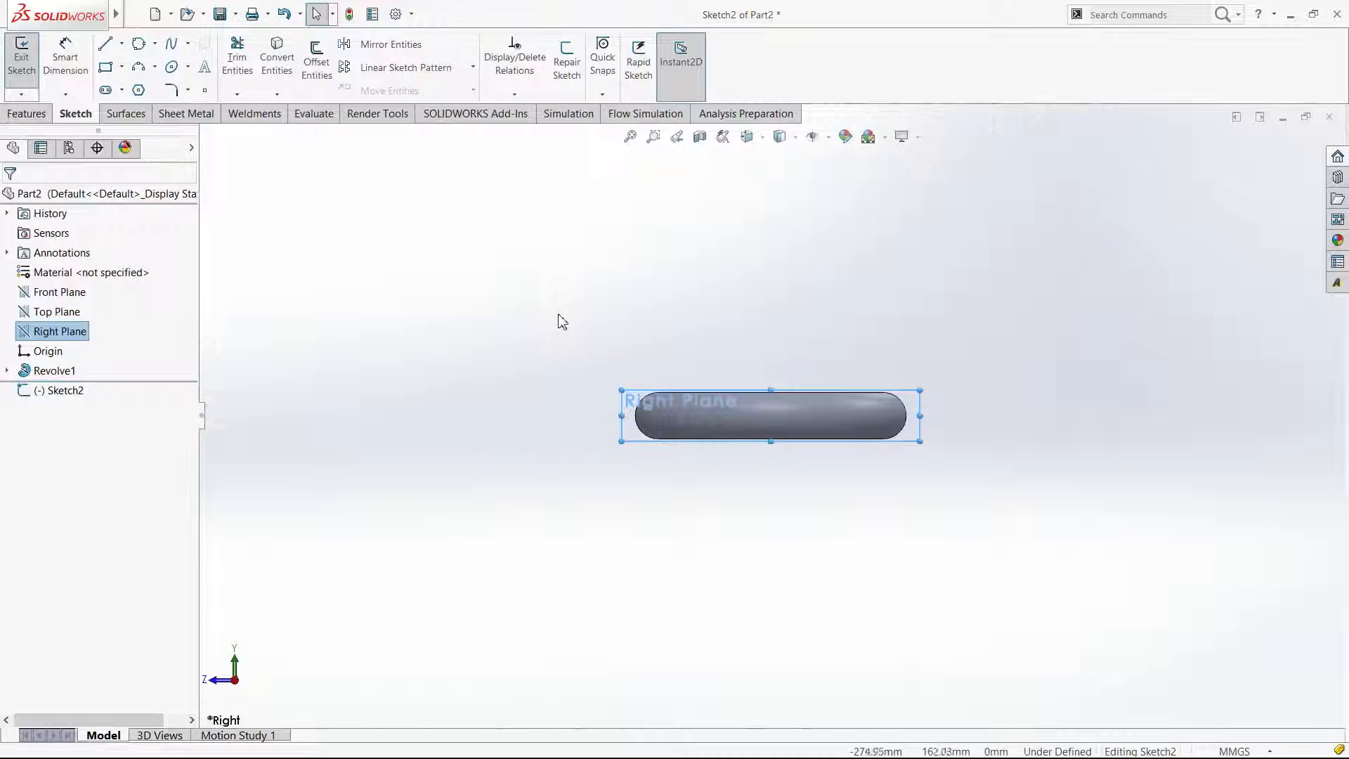
pyautogui.press('l')
pyautogui.press('Escape')
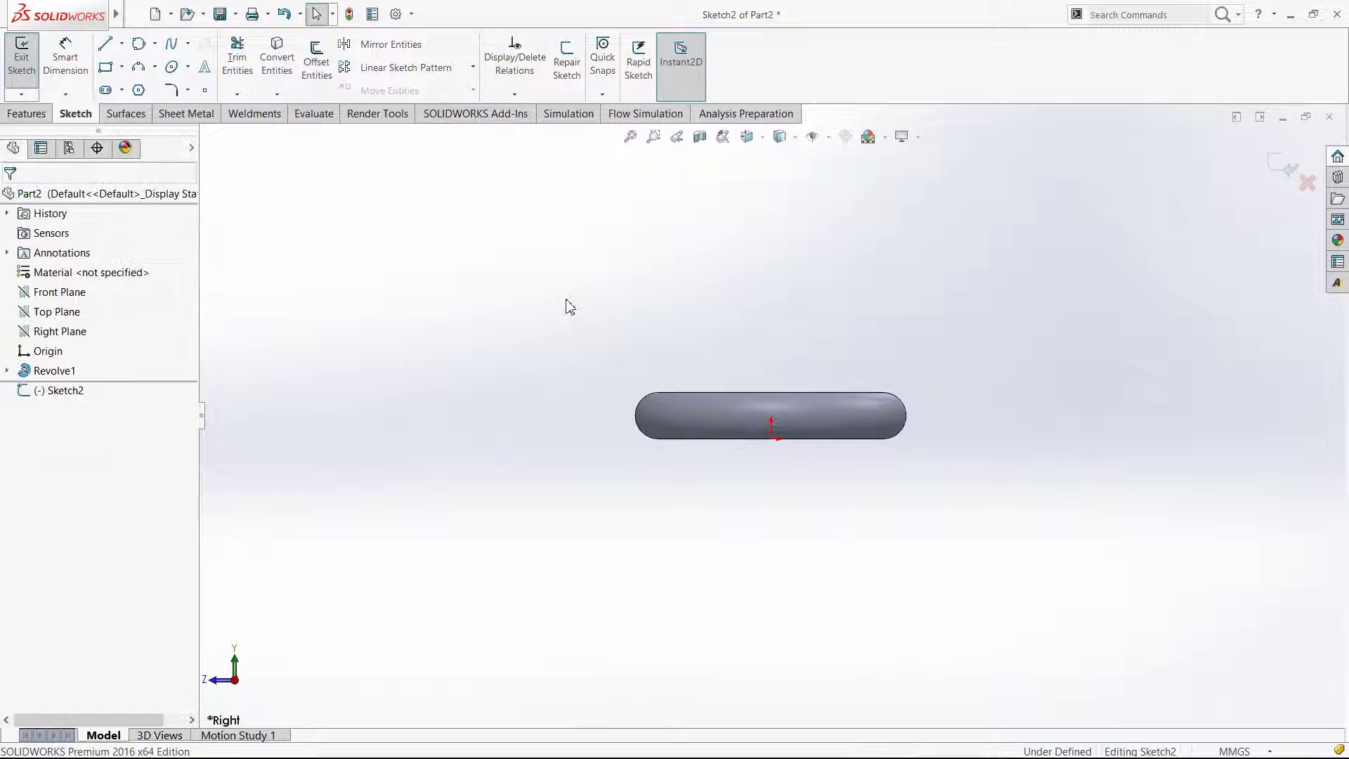
pyautogui.press('r')
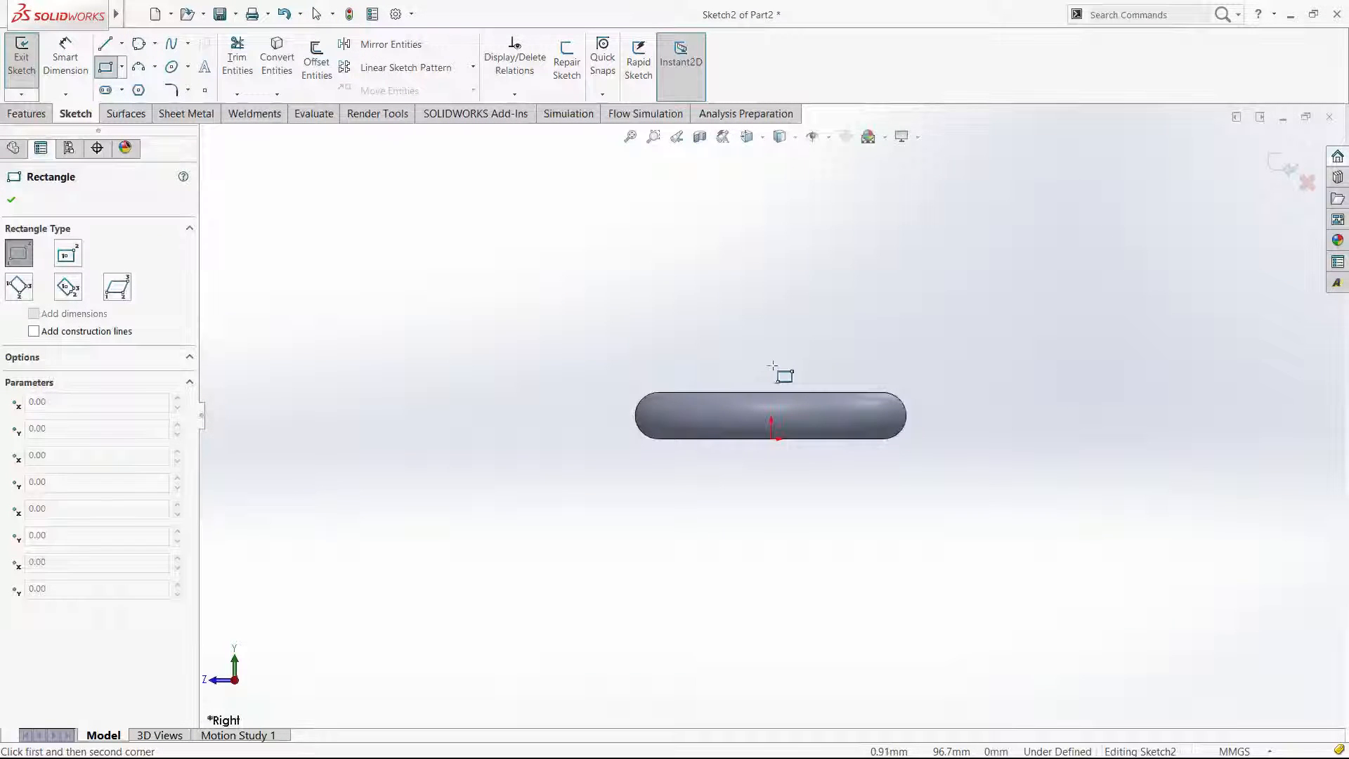
pyautogui.click(771, 364)
pyautogui.click(828, 229)
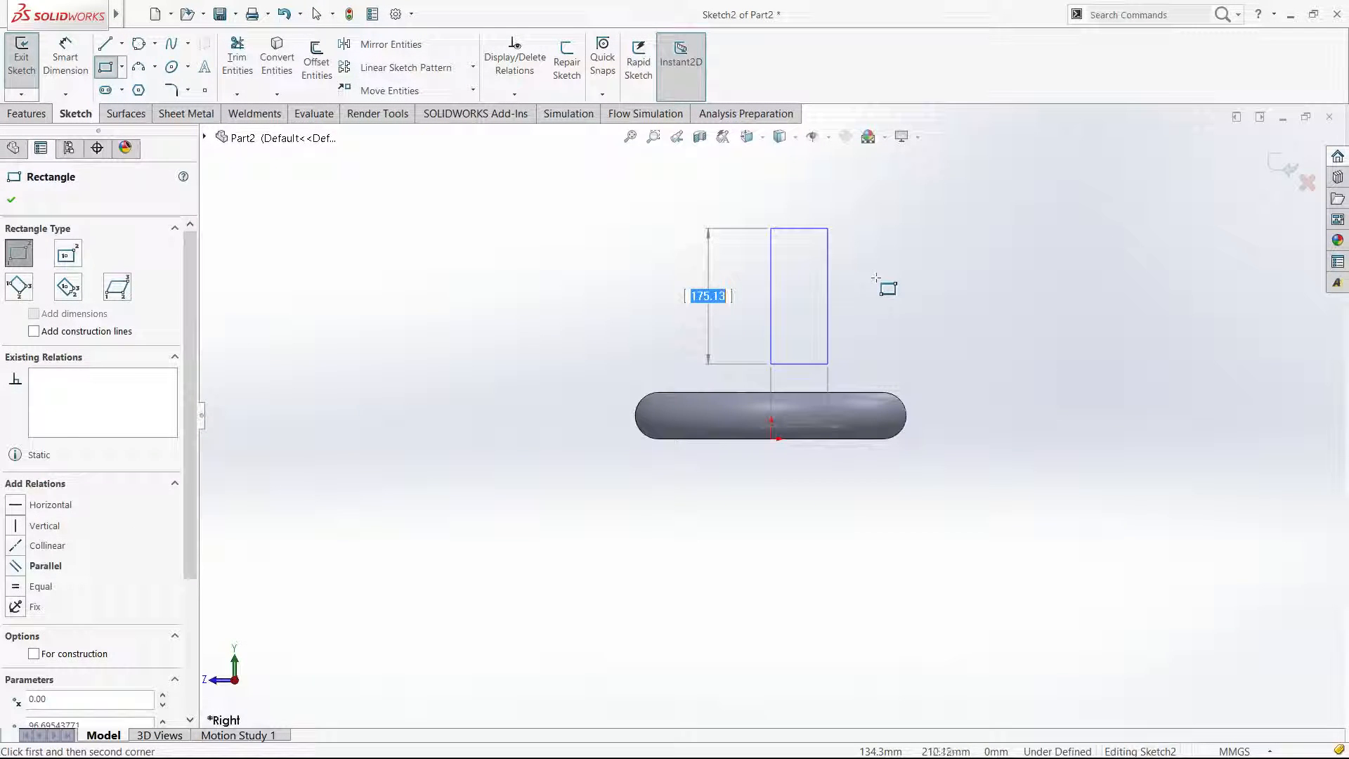
pyautogui.press('Escape')
# Dimension the rectangle 80 mm wide and 180 mm high.
pyautogui.press('d')
pyautogui.click(795, 365)
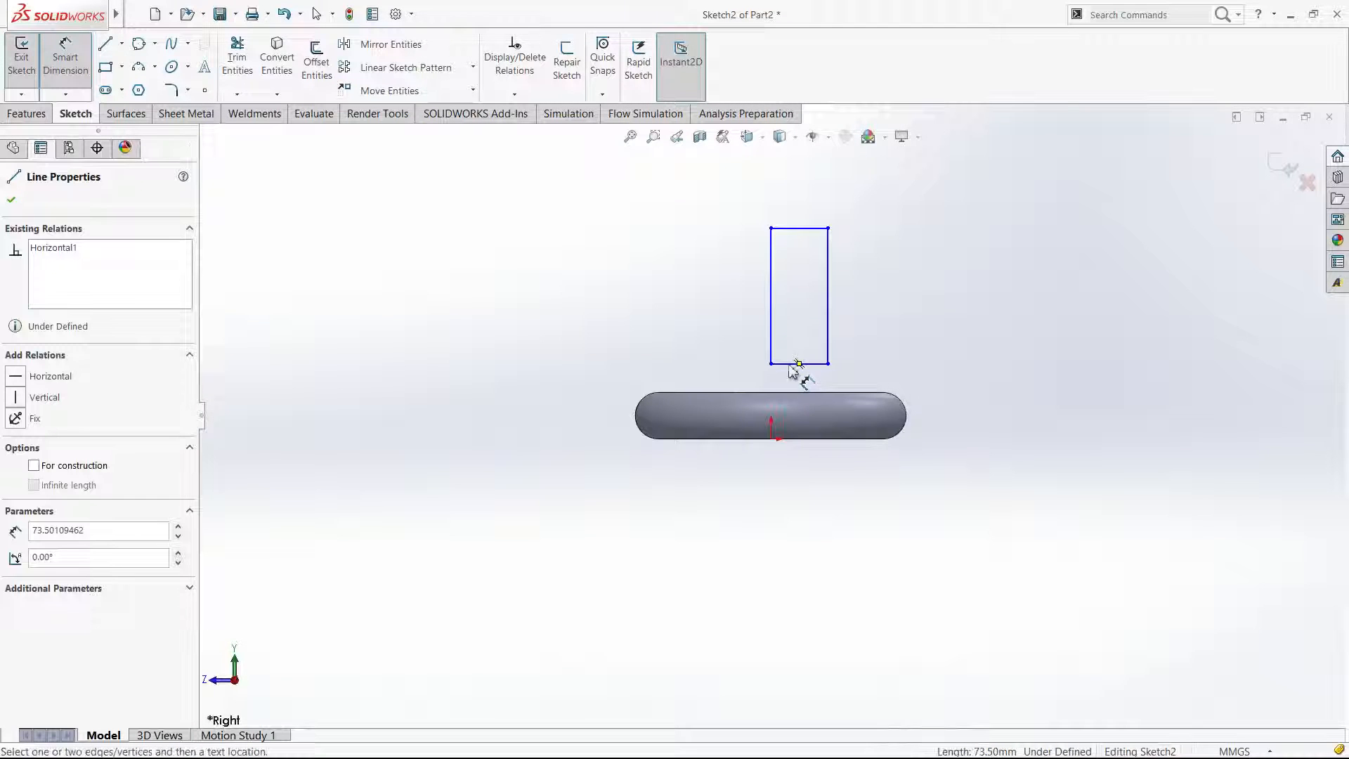
pyautogui.click(984, 435)
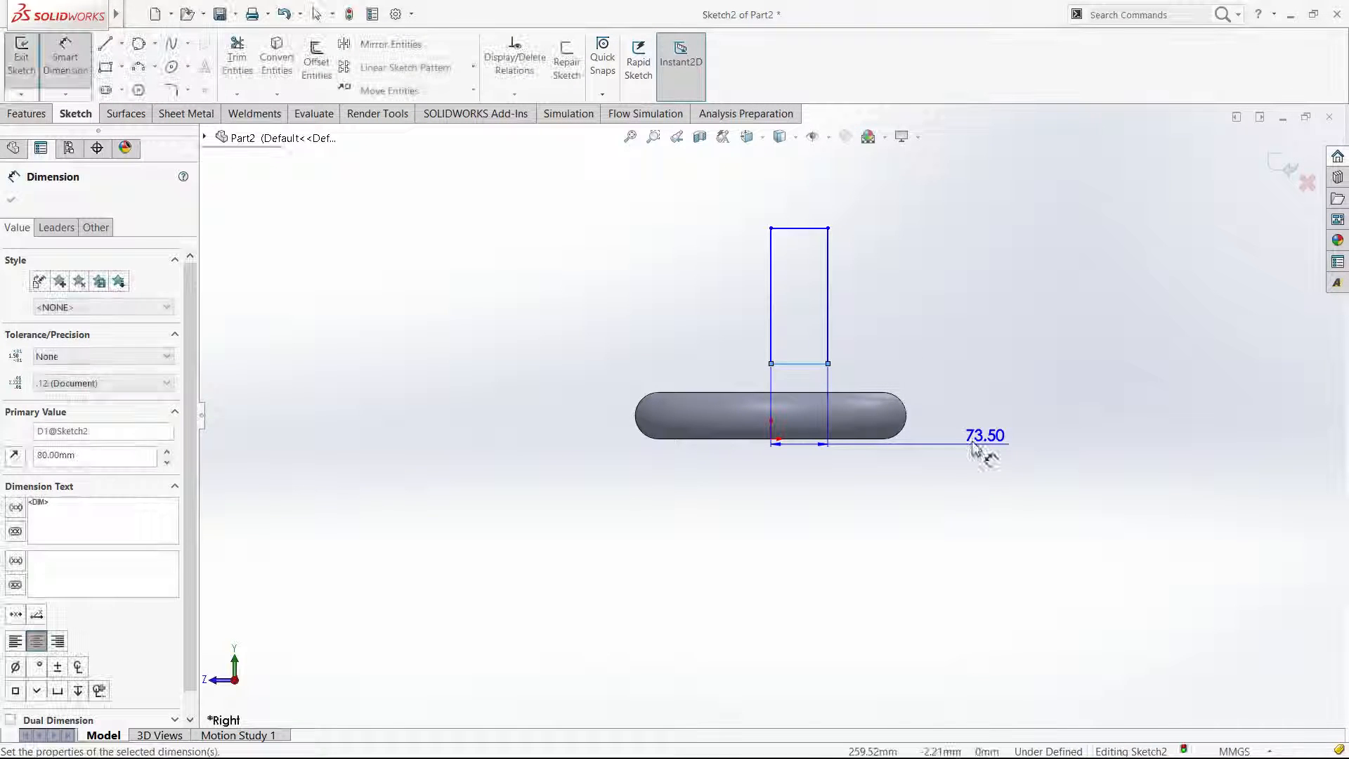
pyautogui.write('80')
pyautogui.press('Return')
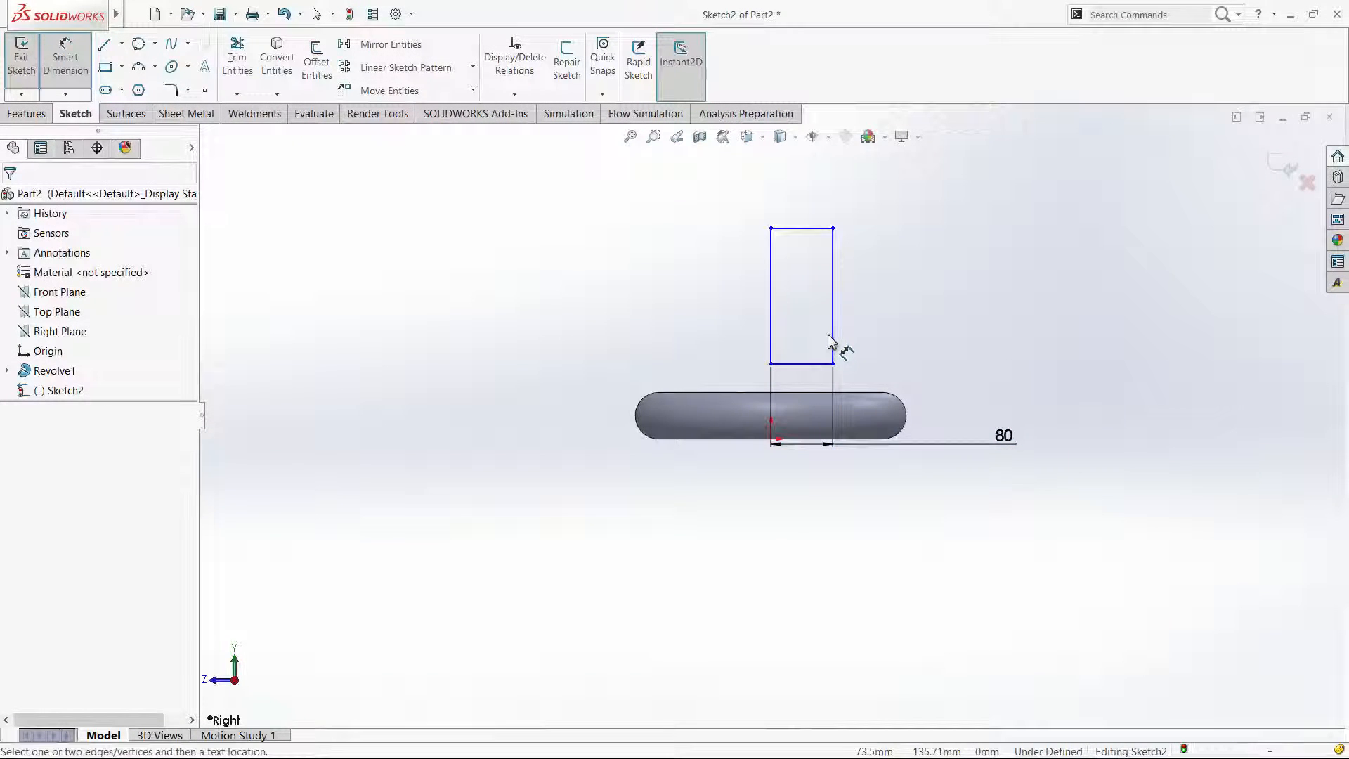
pyautogui.click(833, 341)
pyautogui.click(902, 315)
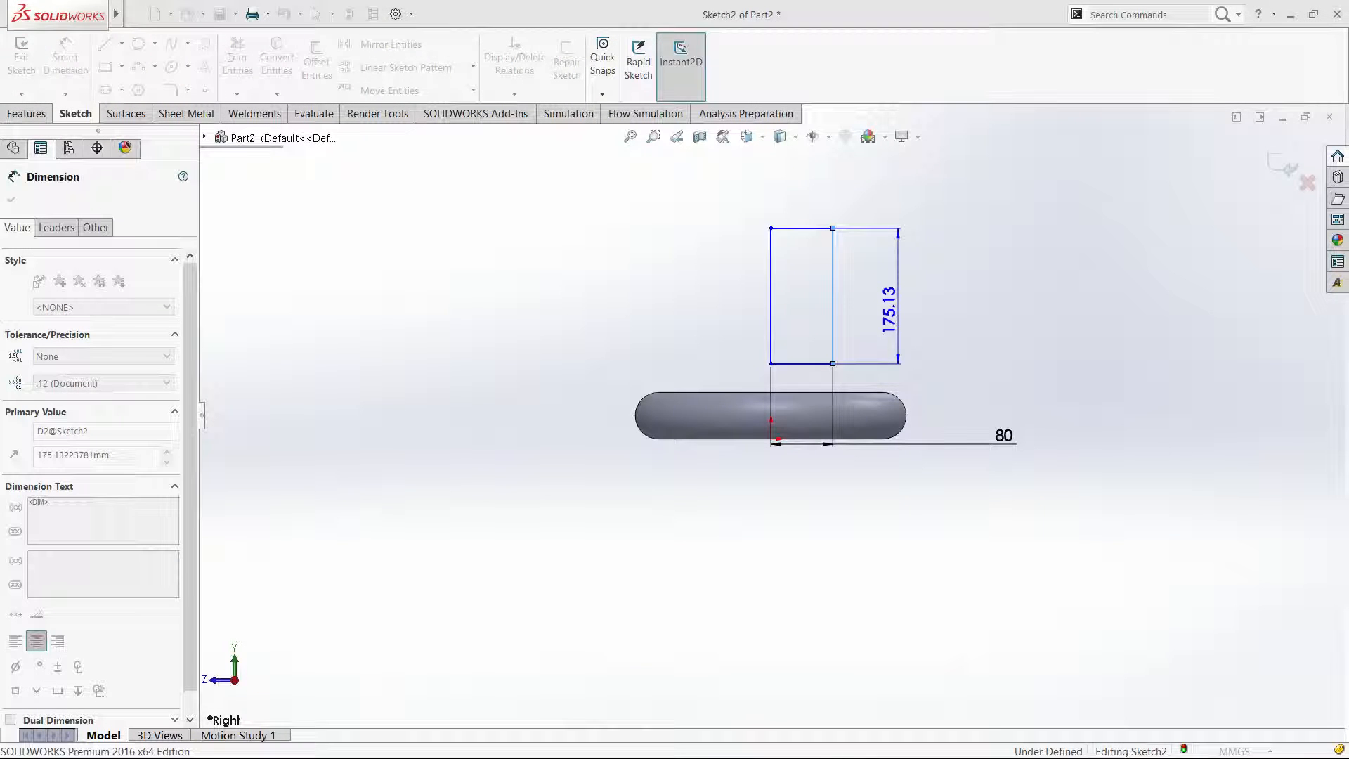
pyautogui.press('Escape')
pyautogui.press('Escape')
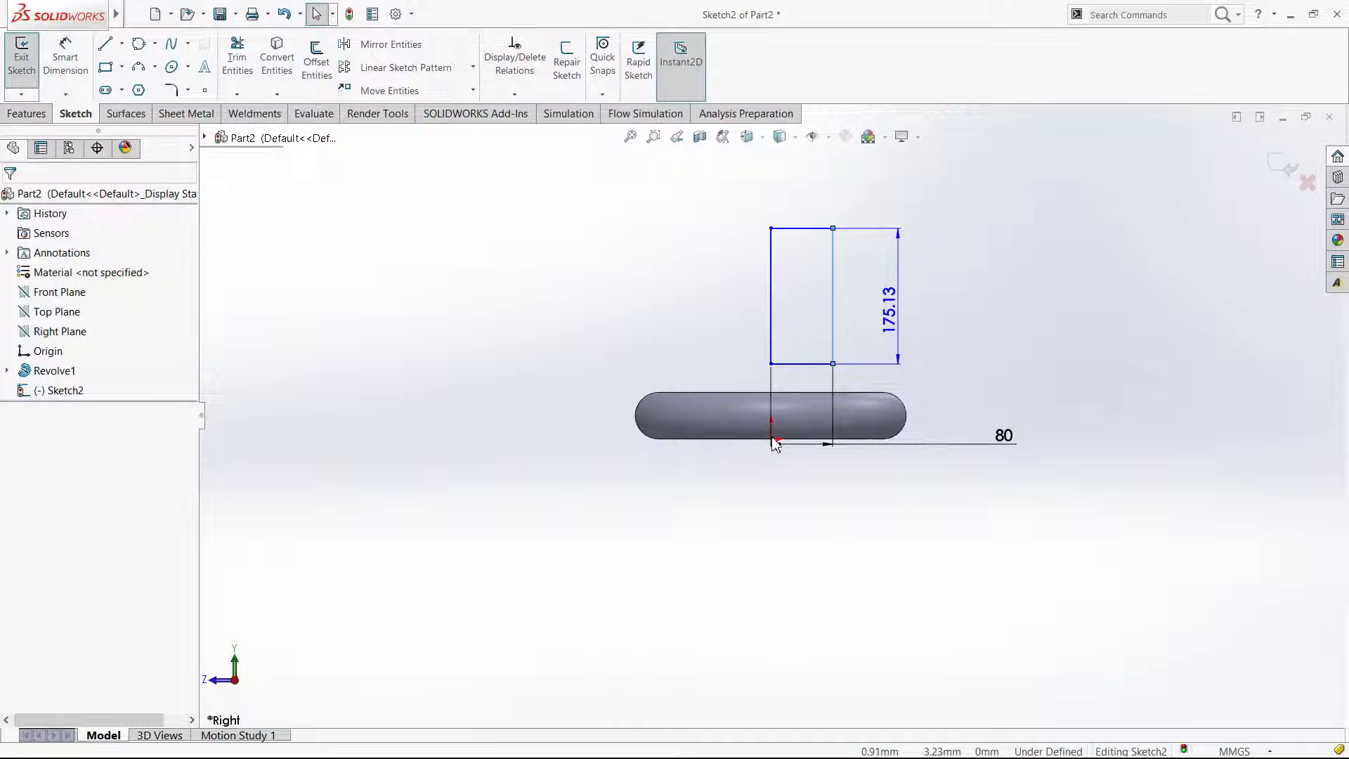
# Make the rectangle's vertical side above the origin coincident with the origin, and move the rectangle farther up from the ring.
pyautogui.click(773, 441)
pyautogui.keyDown('ctrl'); pyautogui.click(772, 343); pyautogui.keyUp('ctrl')
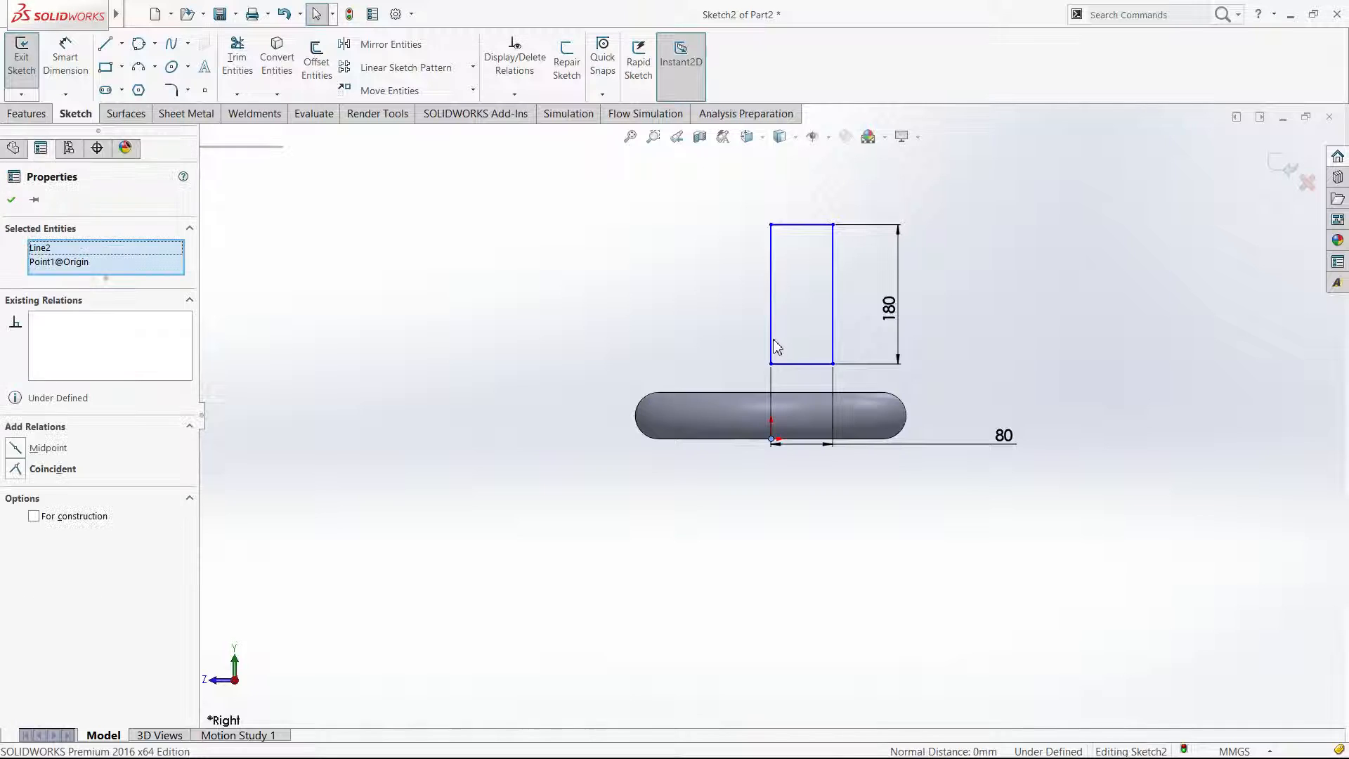
pyautogui.click(829, 283)
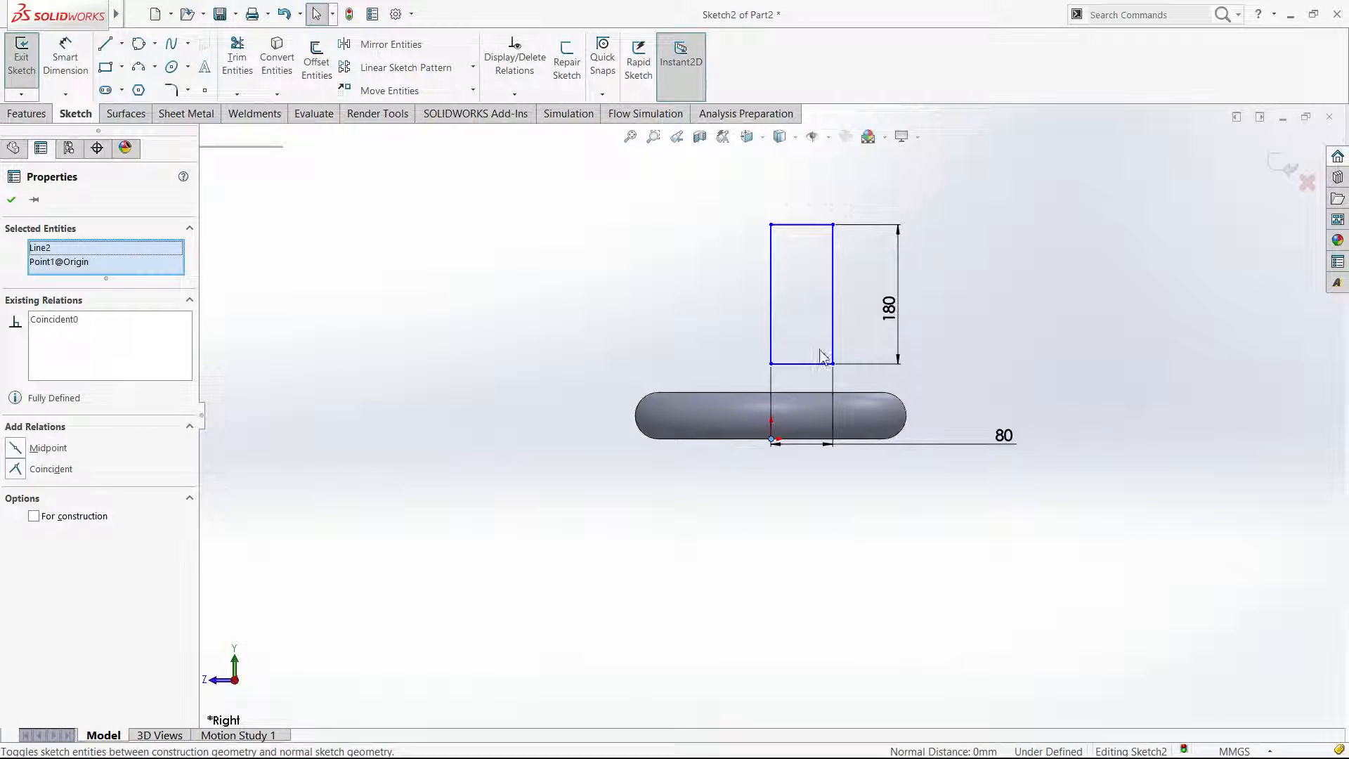
pyautogui.click(817, 350)
pyautogui.click(772, 365)
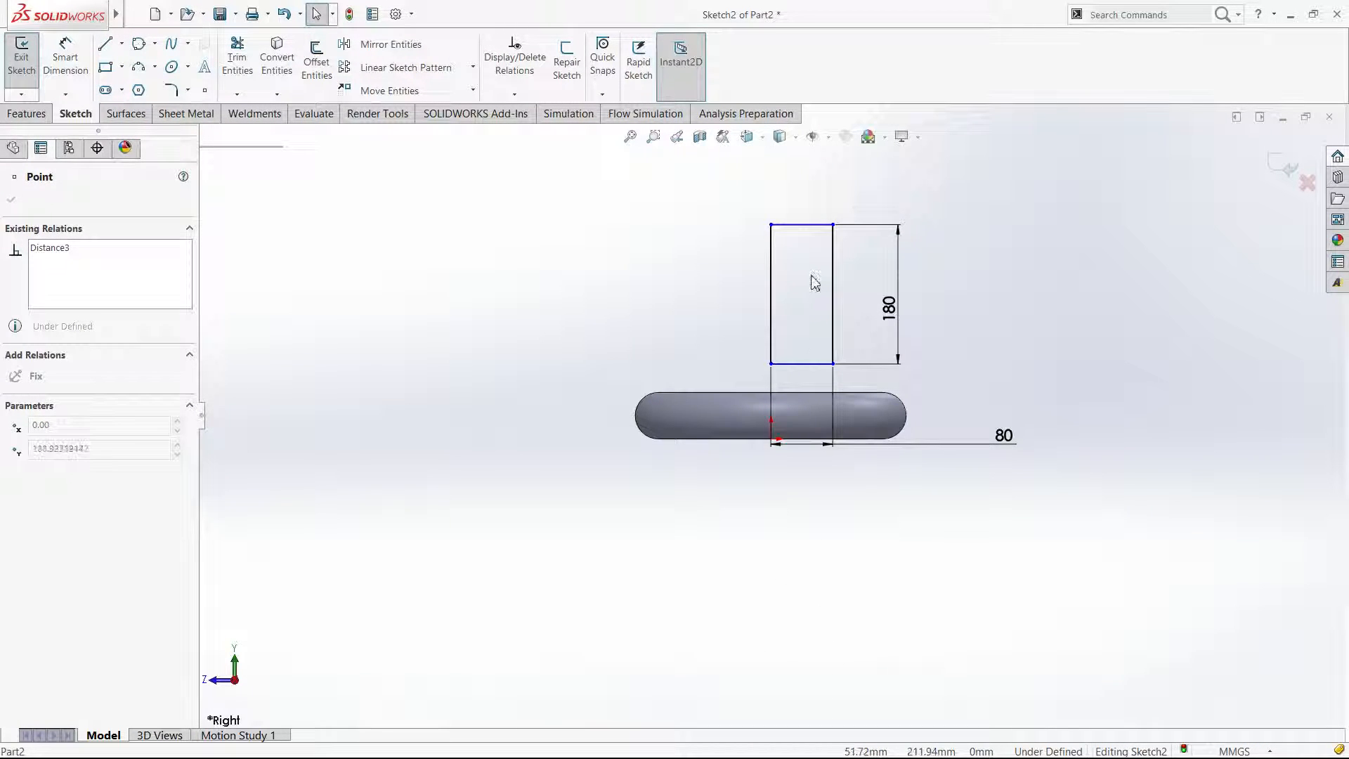
pyautogui.click(836, 309)
pyautogui.moveTo(1017, 303); pyautogui.dragTo(1021, 299)
# Dimension the rectangle's lower edge 180 mm above the origin.
pyautogui.moveTo(1022, 296); pyautogui.dragTo(998, 238, button='right')
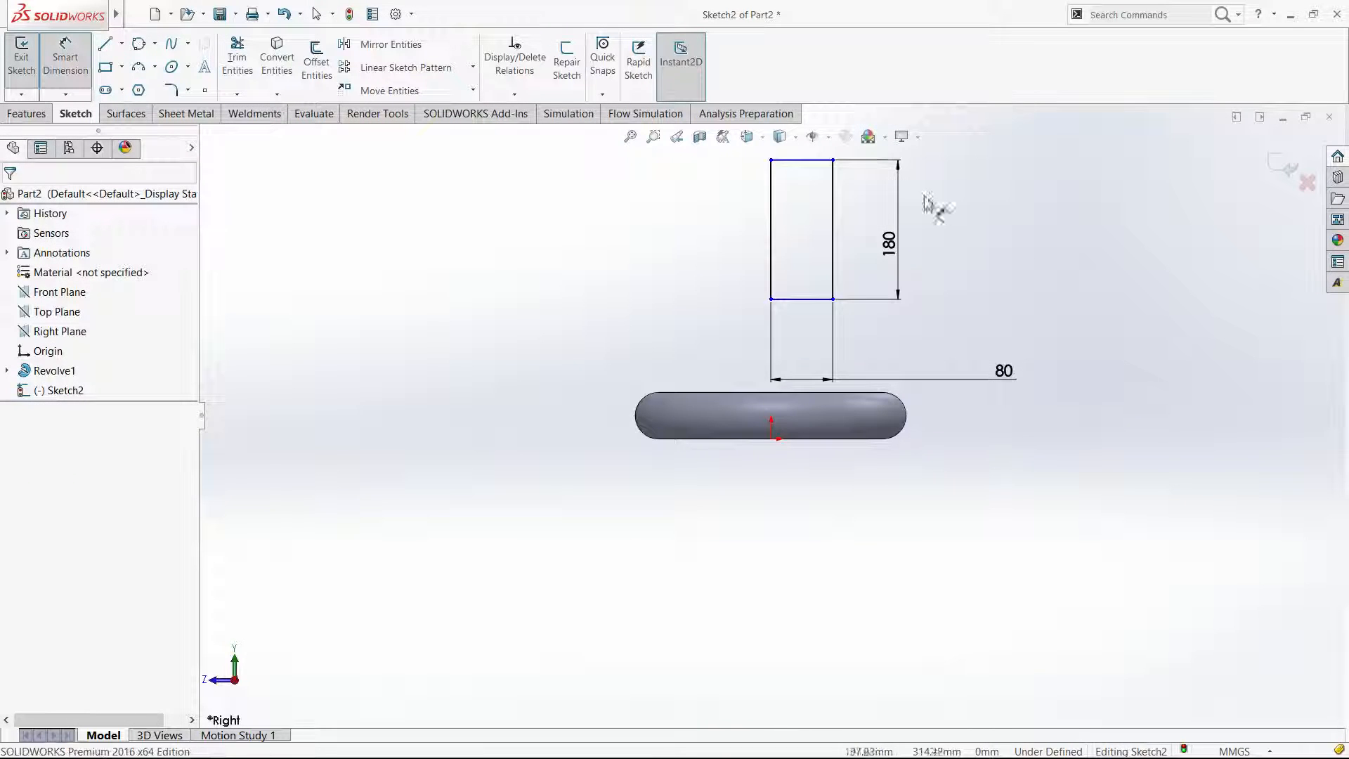
pyautogui.scroll(1, 810, 316)
pyautogui.click(809, 318)
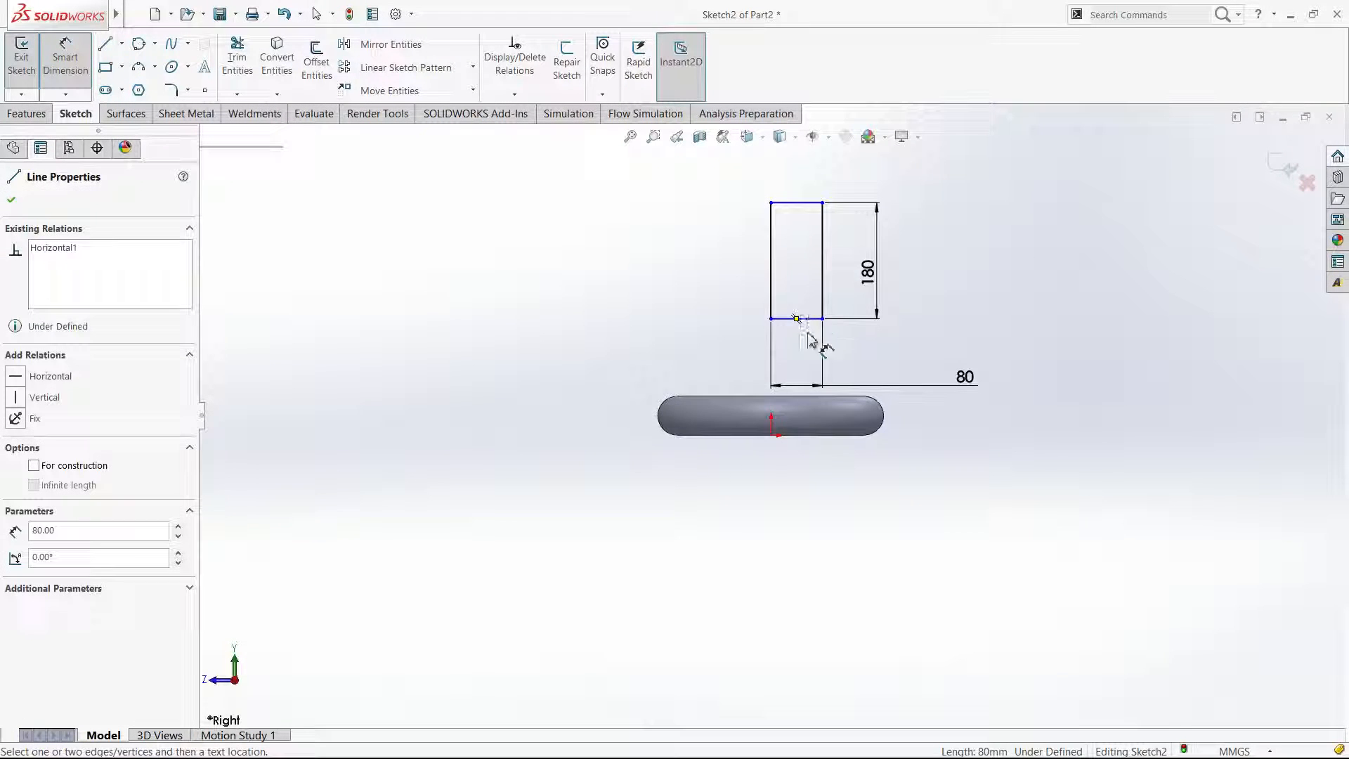
pyautogui.click(772, 436)
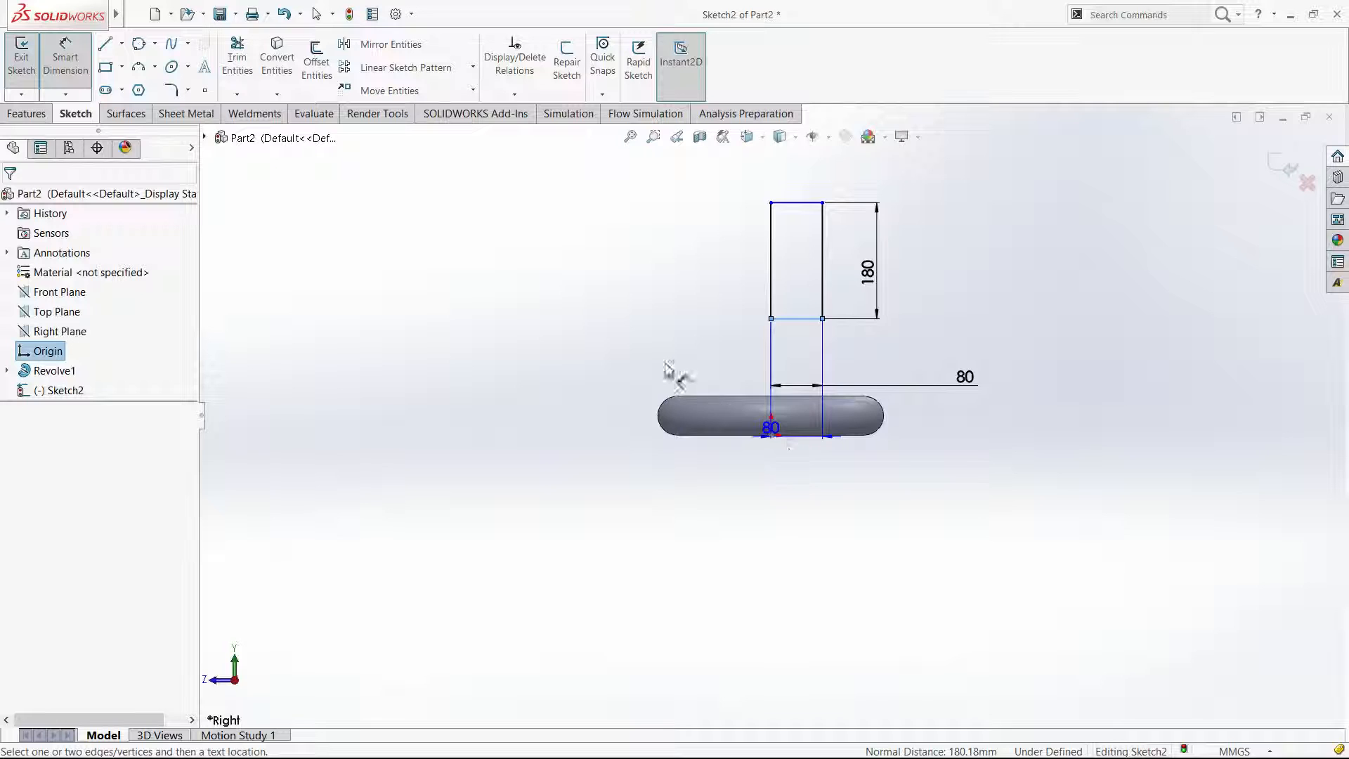
pyautogui.click(594, 393)
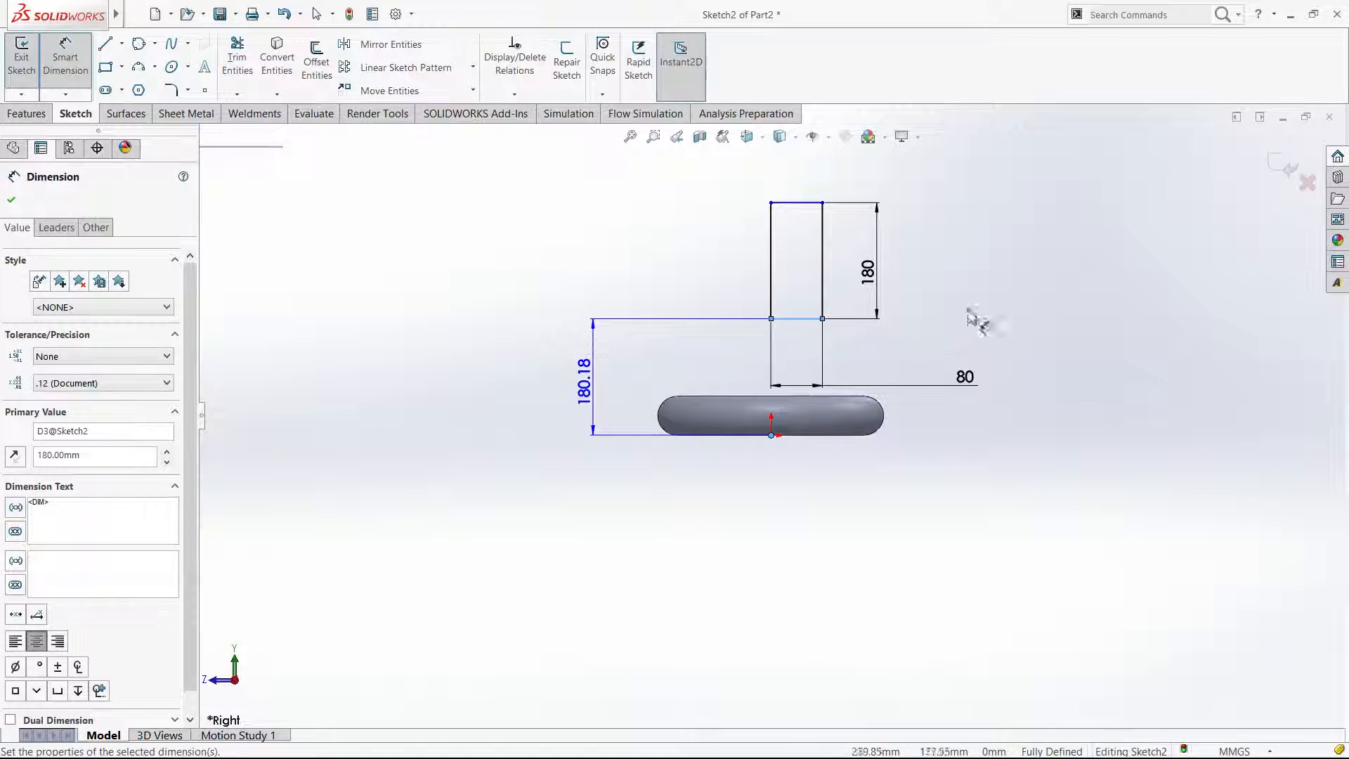
pyautogui.press('Escape')
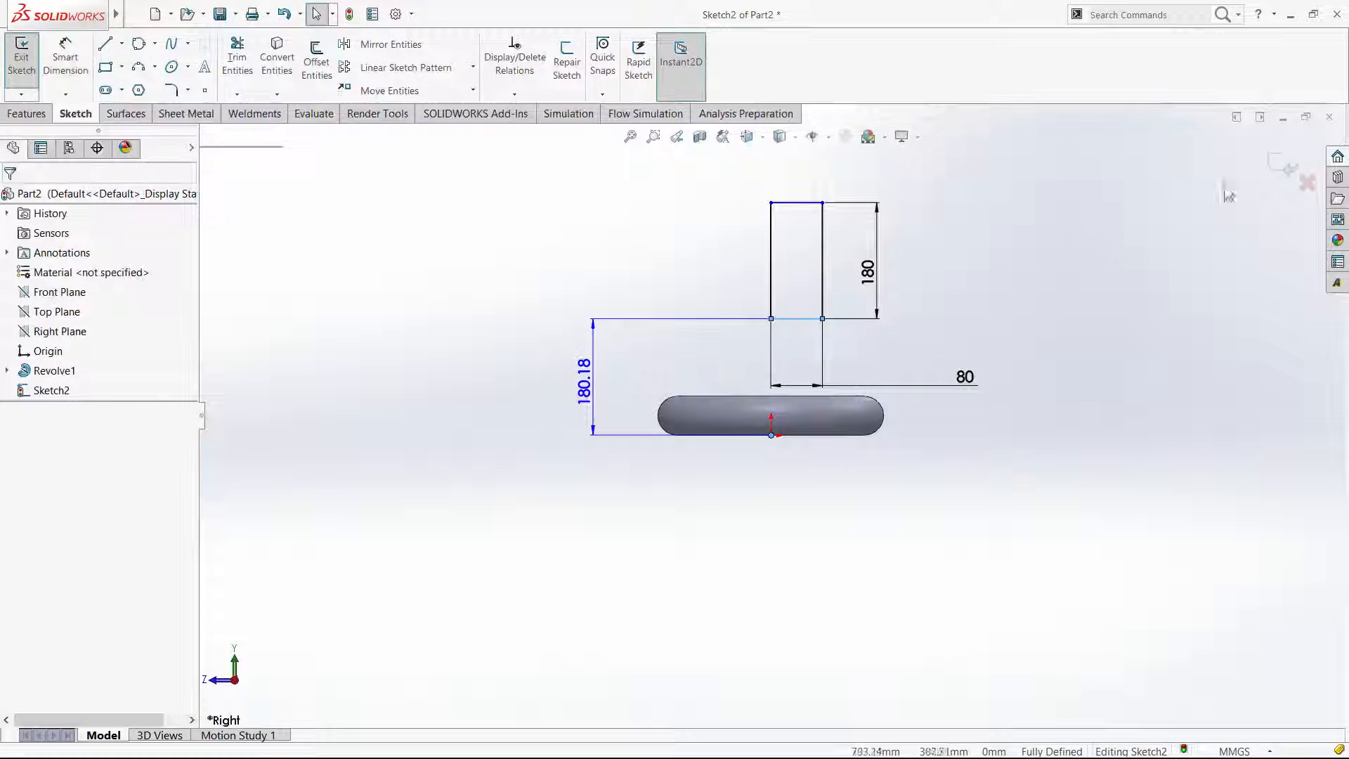
# Revolve the rectangle 360 degrees about its vertical side in line with the origin, keeping Merge result on, and show the trimetric view.
pyautogui.click(49, 116)
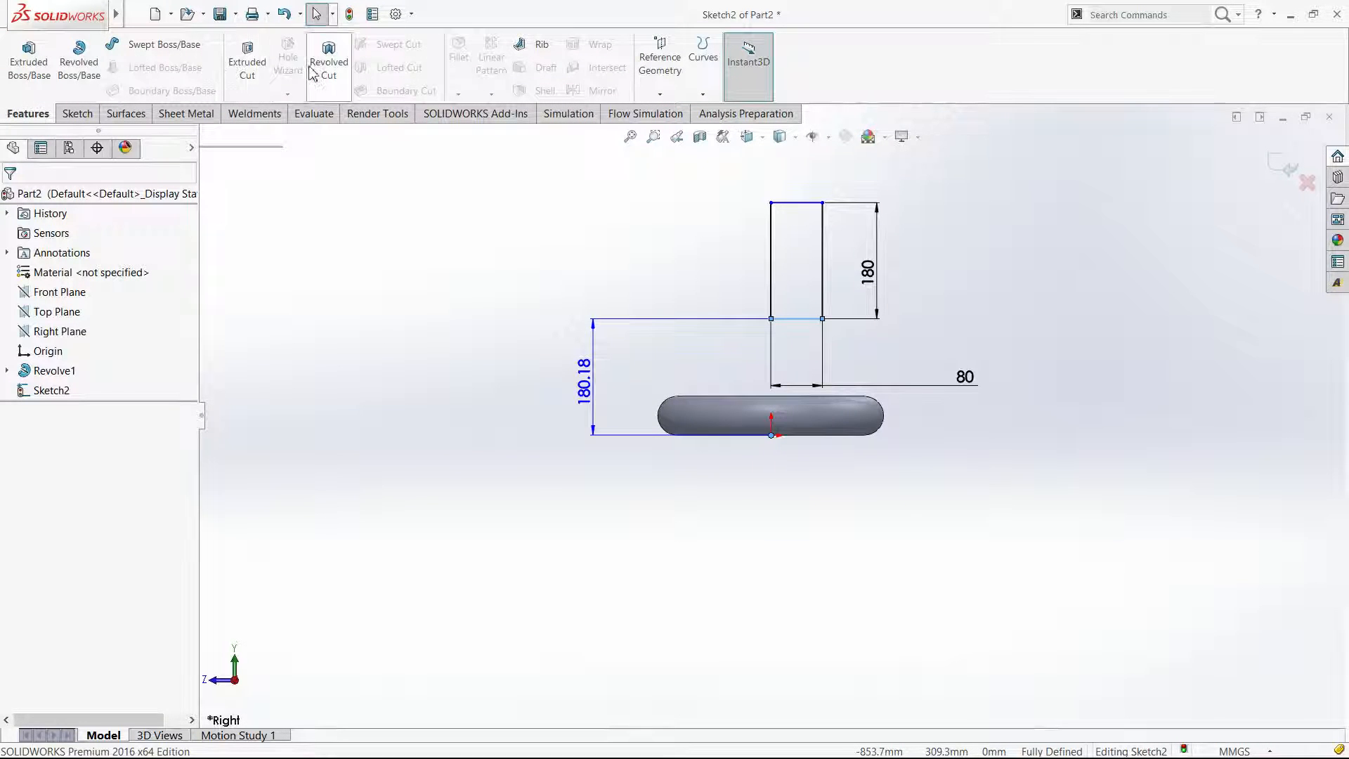
pyautogui.click(79, 60)
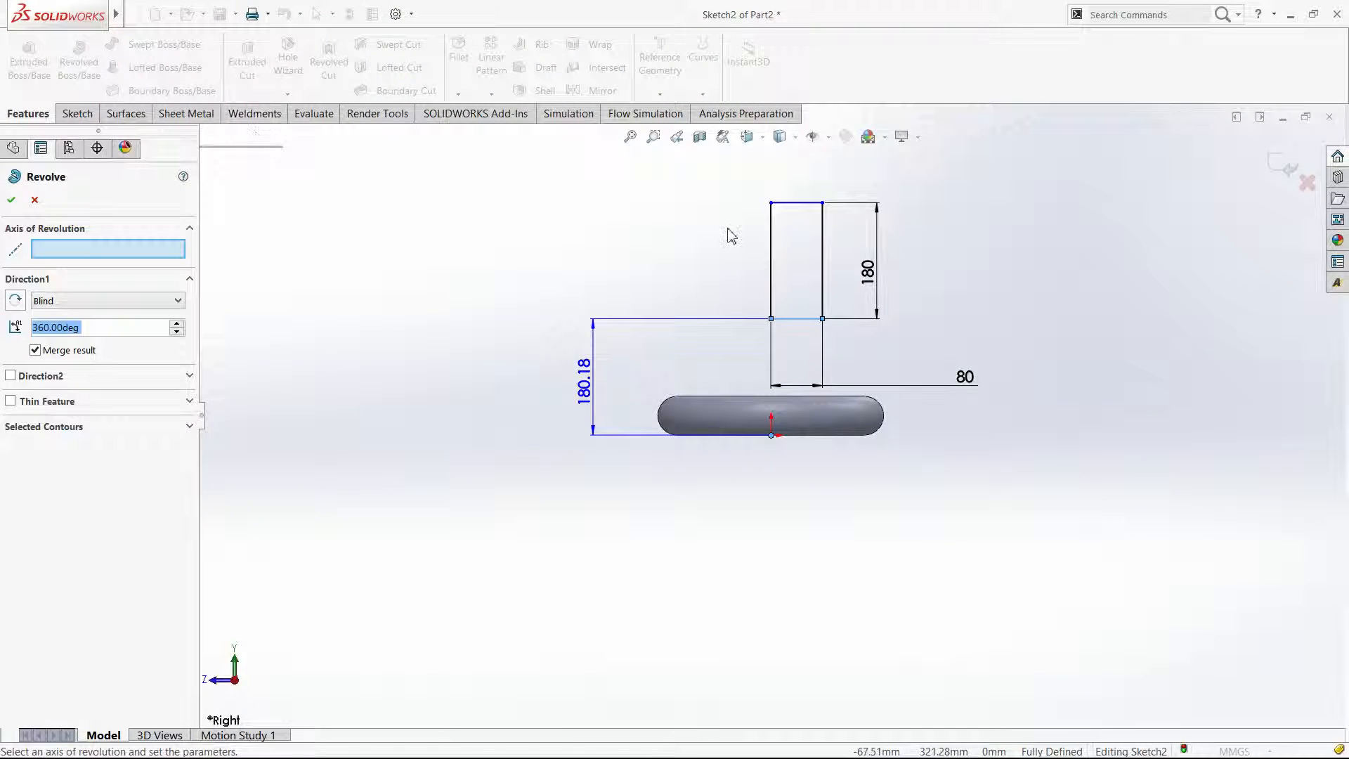
pyautogui.click(772, 232)
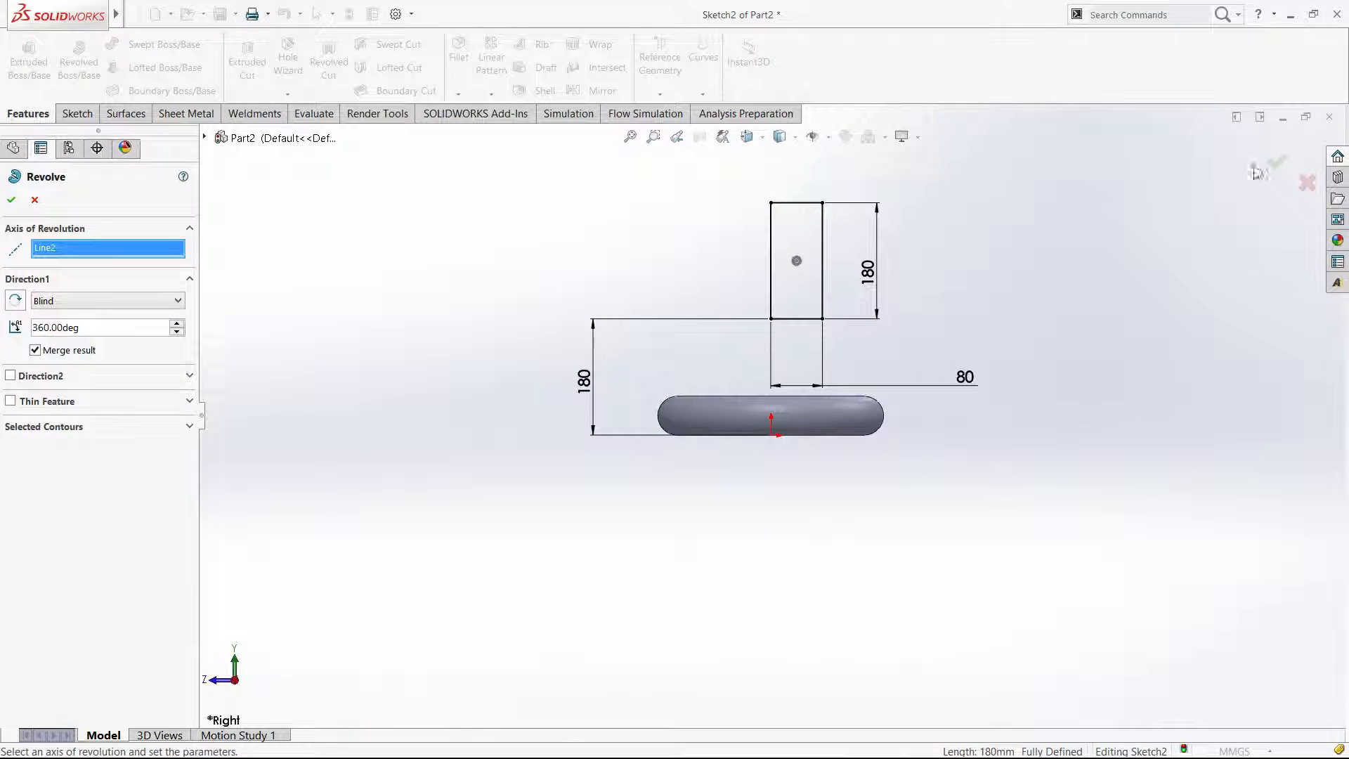
pyautogui.click(1278, 163)
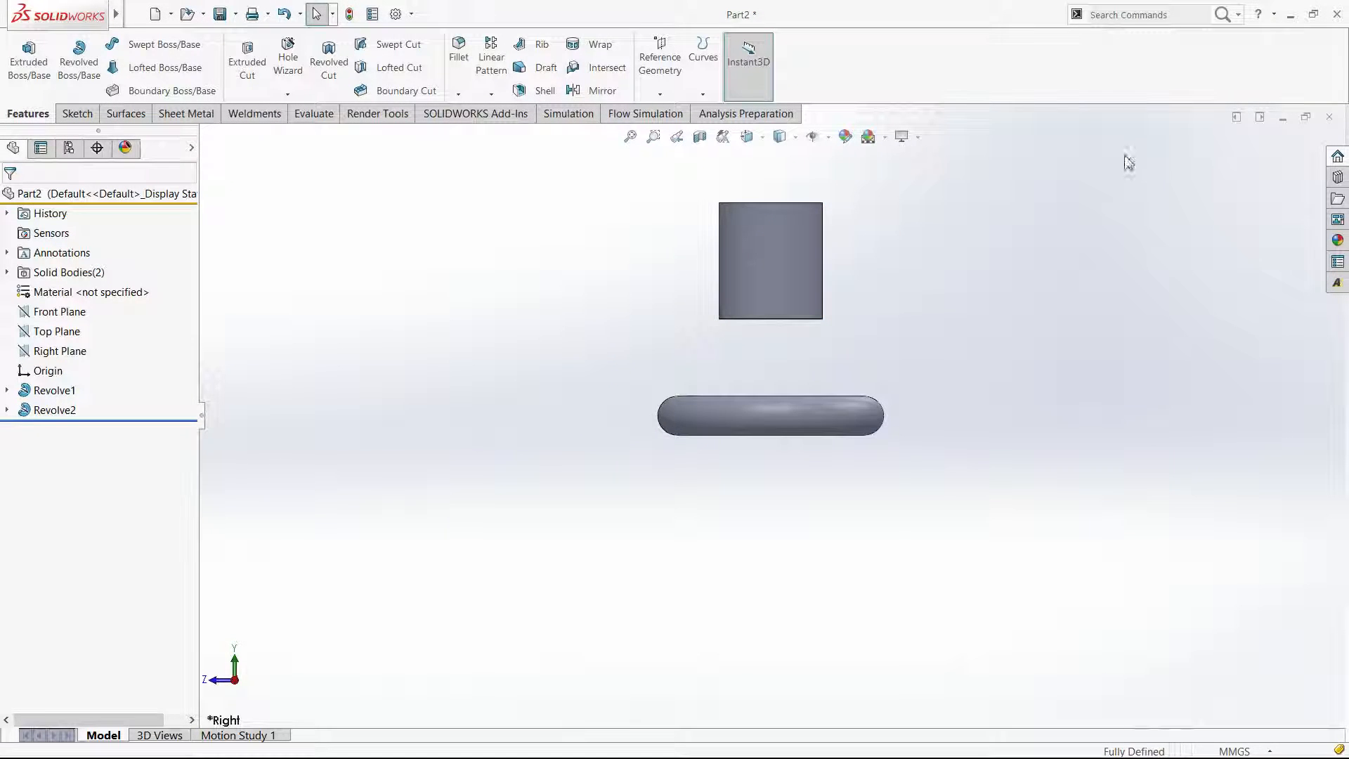
pyautogui.hotkey('ctrl', '7')
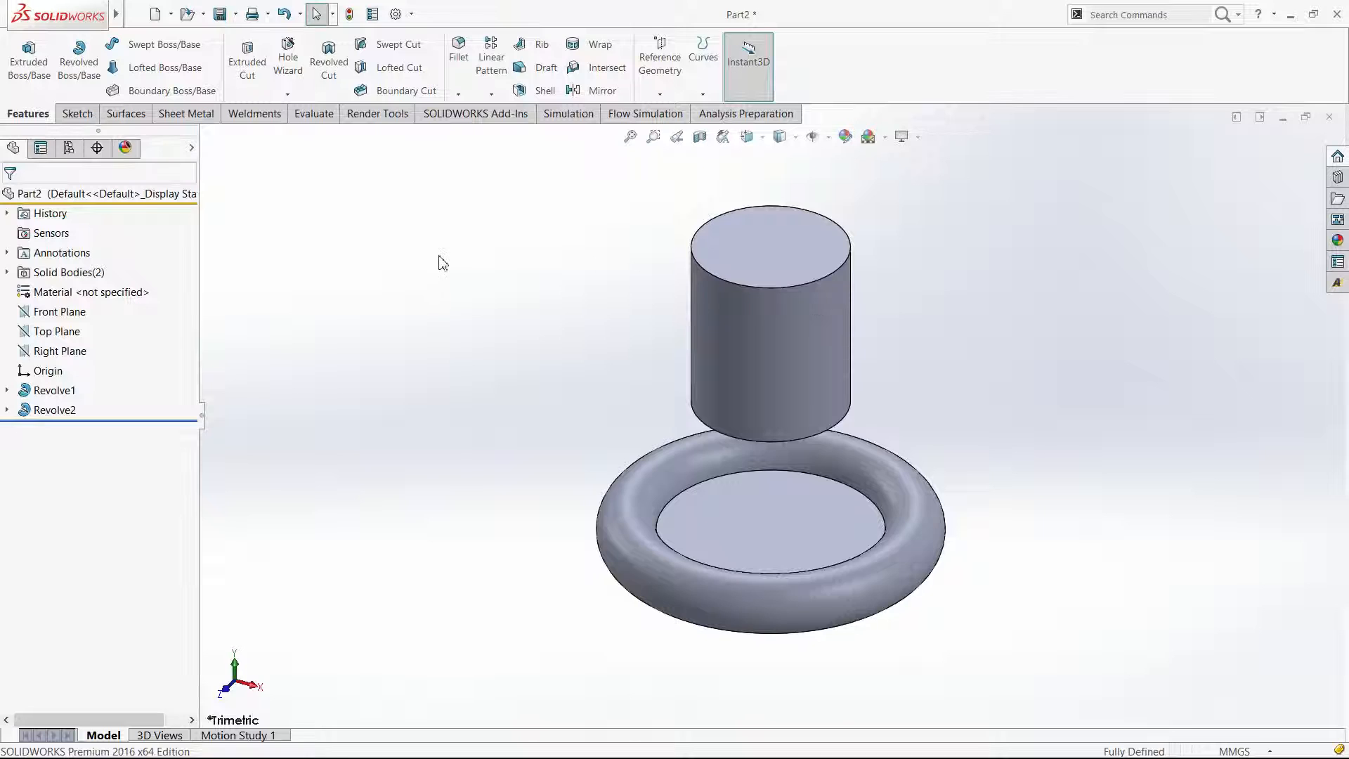
# Examine the solid bodies list and the cross-sections of the cylinder and ring, and turn the section view off.
pyautogui.click(8, 272)
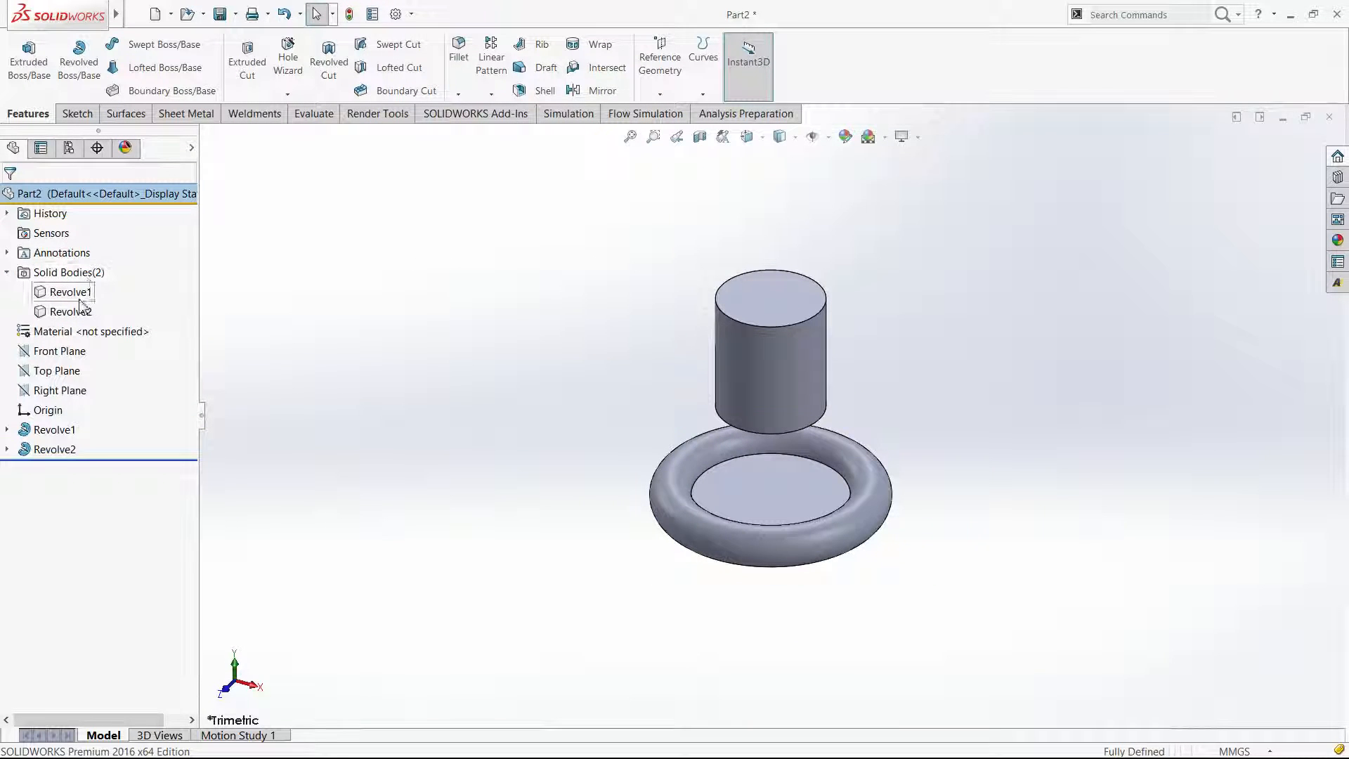
pyautogui.click(74, 311)
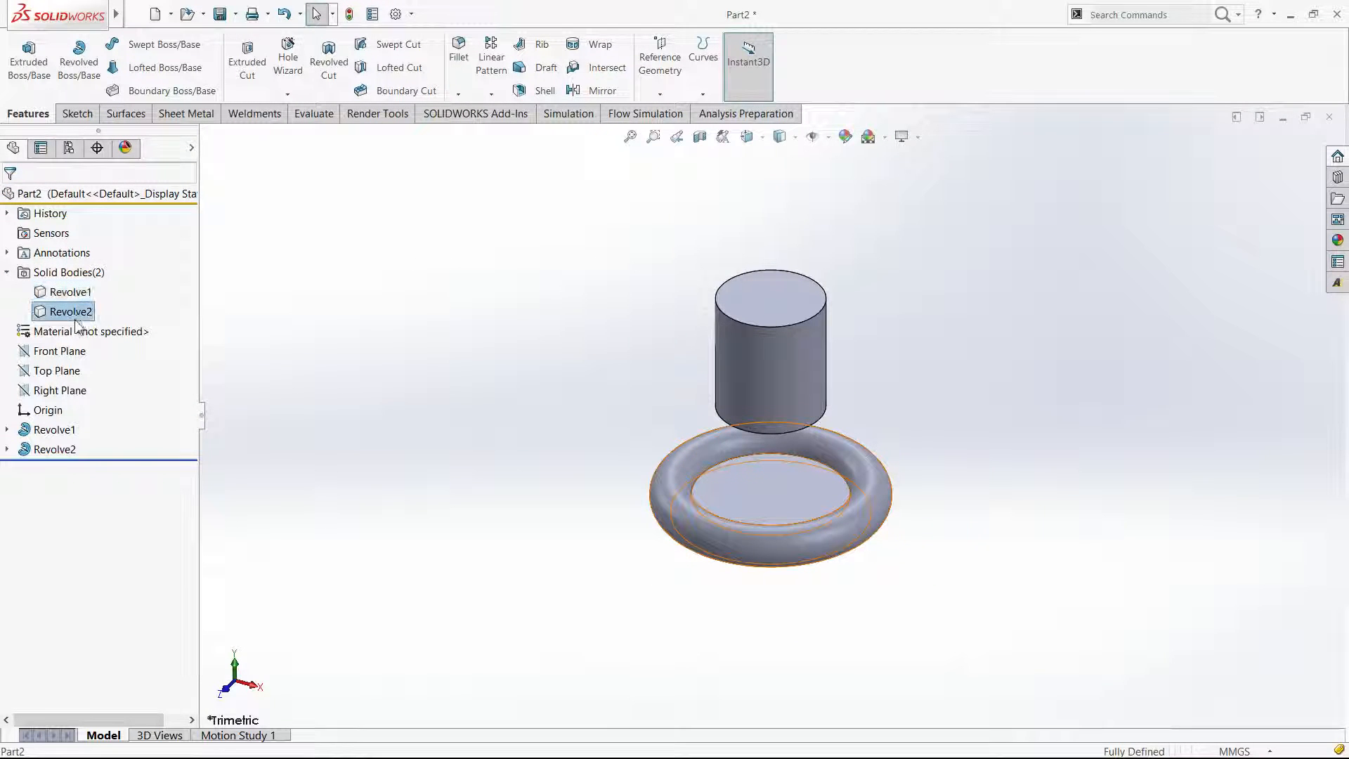
pyautogui.click(700, 137)
pyautogui.click(12, 200)
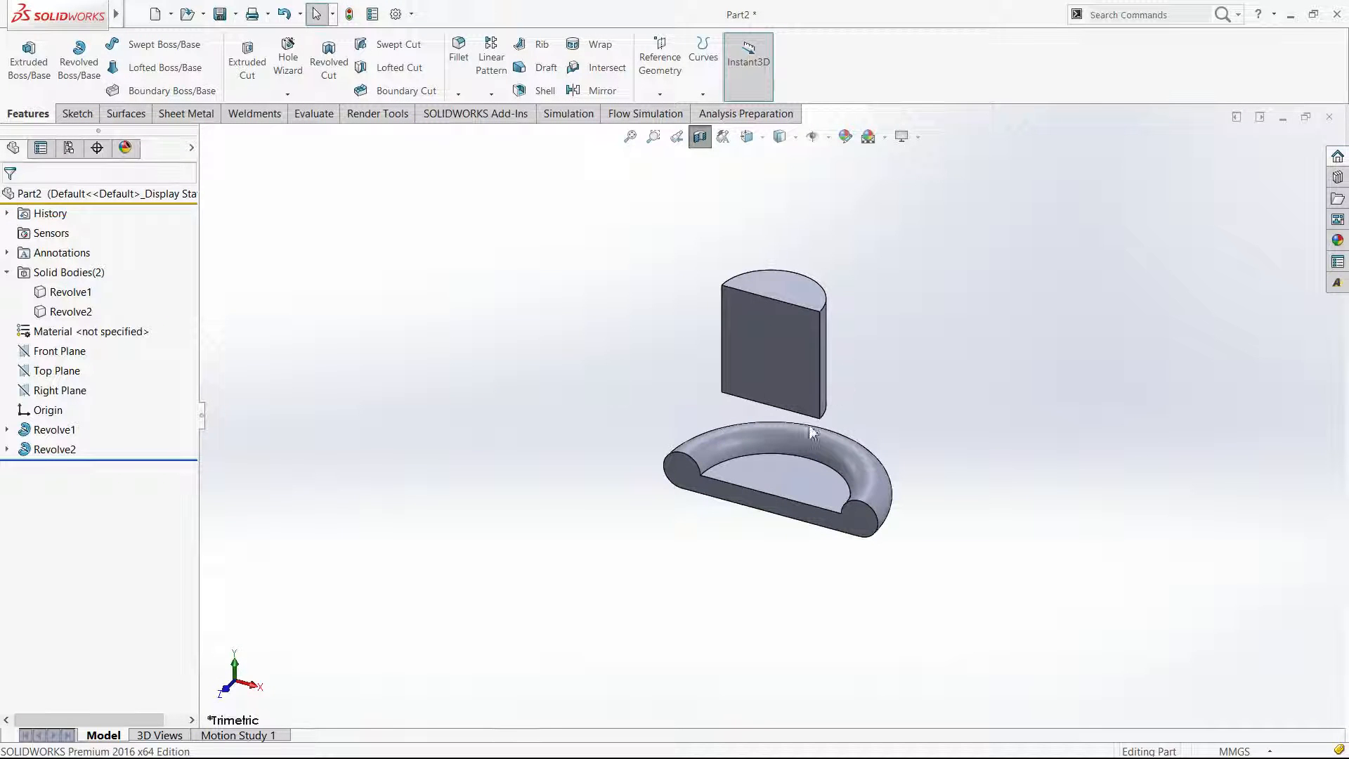
pyautogui.click(705, 138)
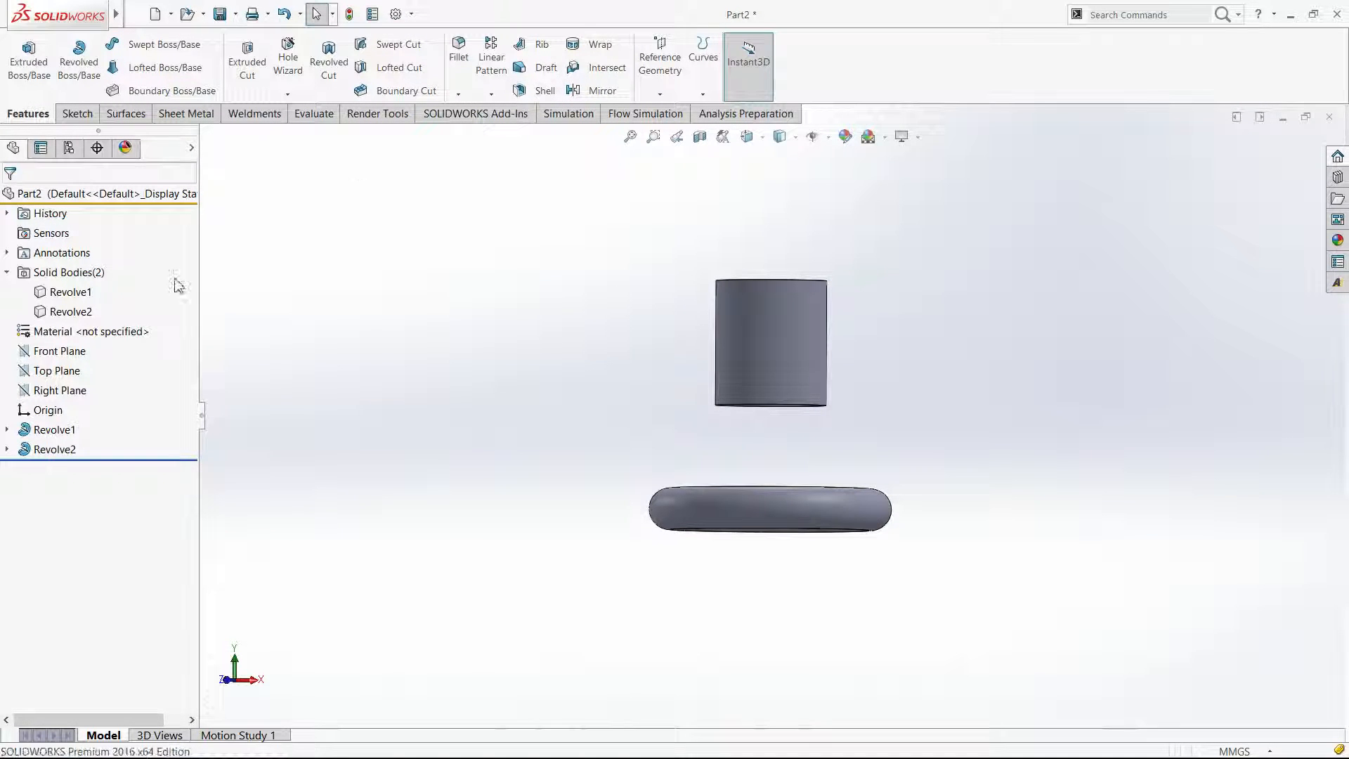
# Shell the cylinder's solid body 5 mm thick without removing any face, and section the model at the Front Plane.
pyautogui.click(543, 90)
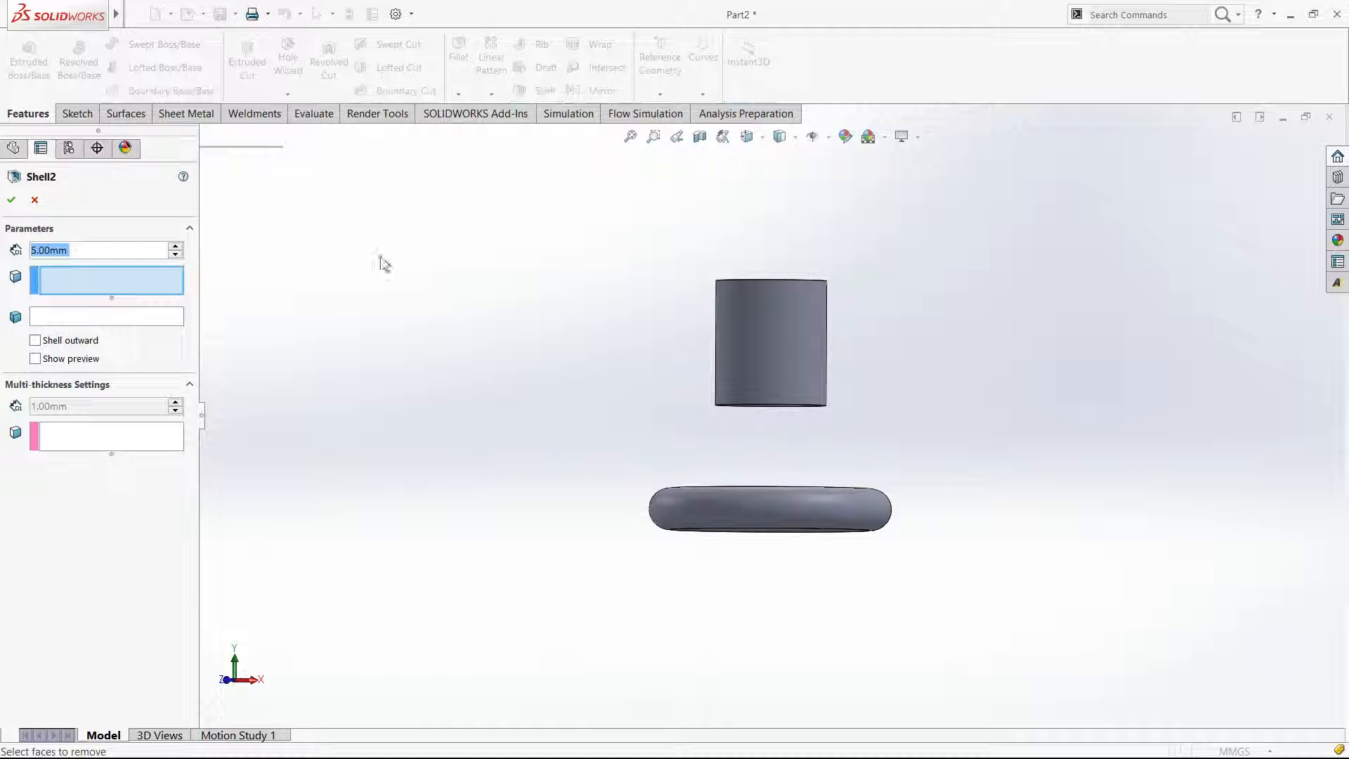
pyautogui.click(86, 282)
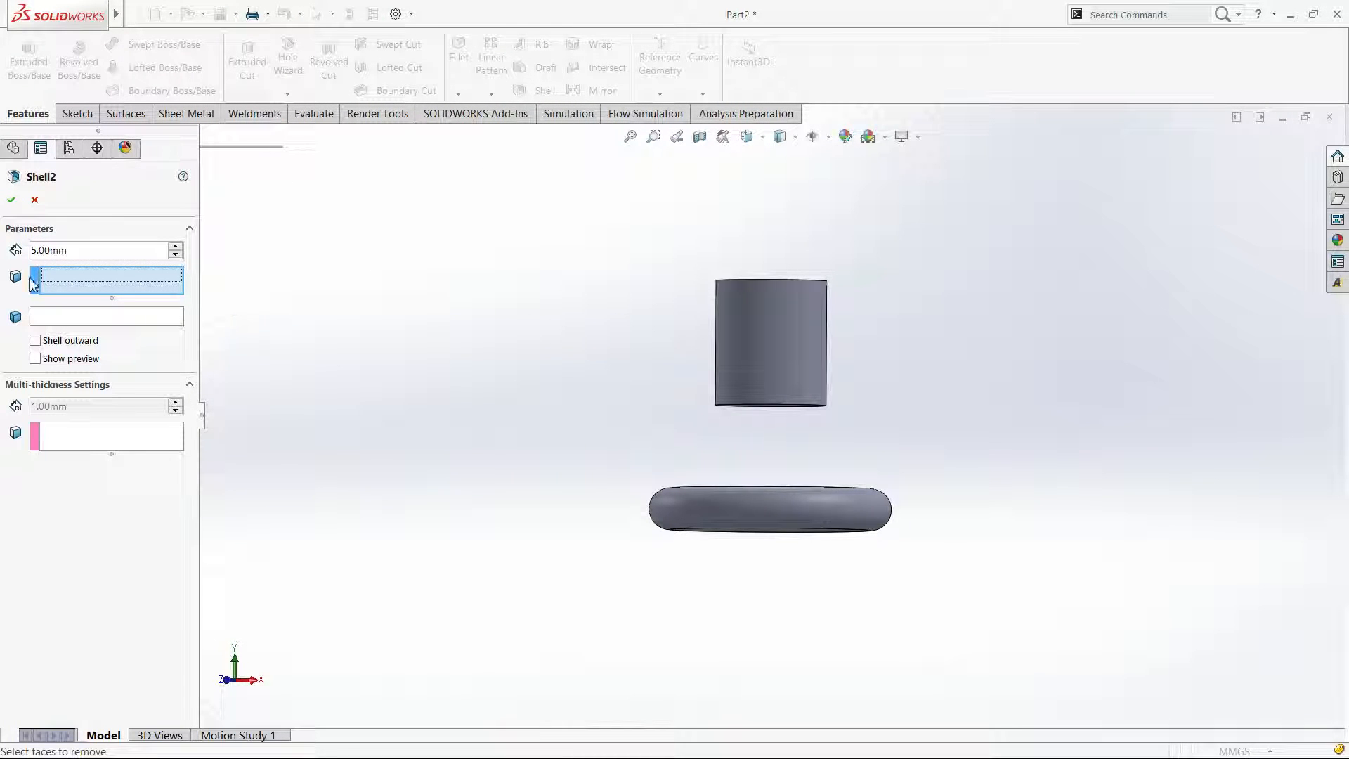
pyautogui.click(86, 320)
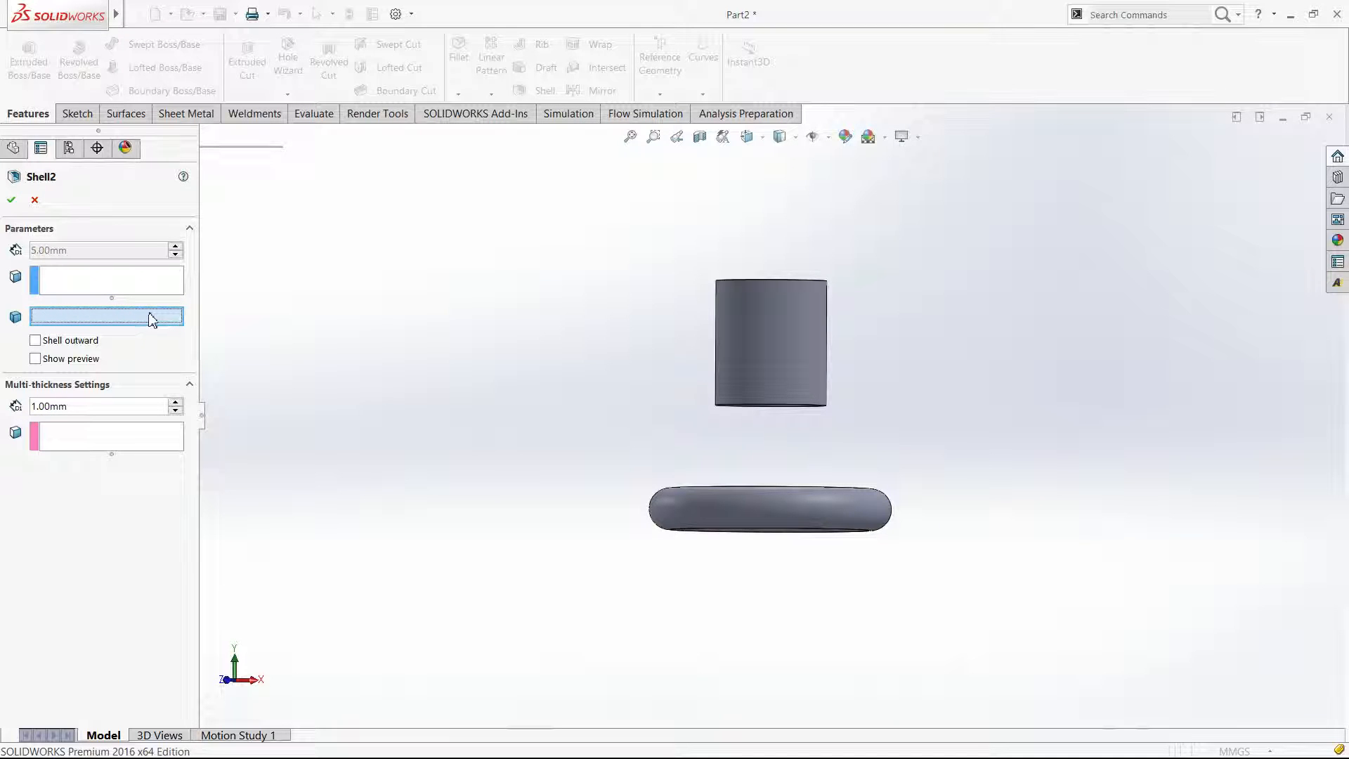
pyautogui.click(744, 399)
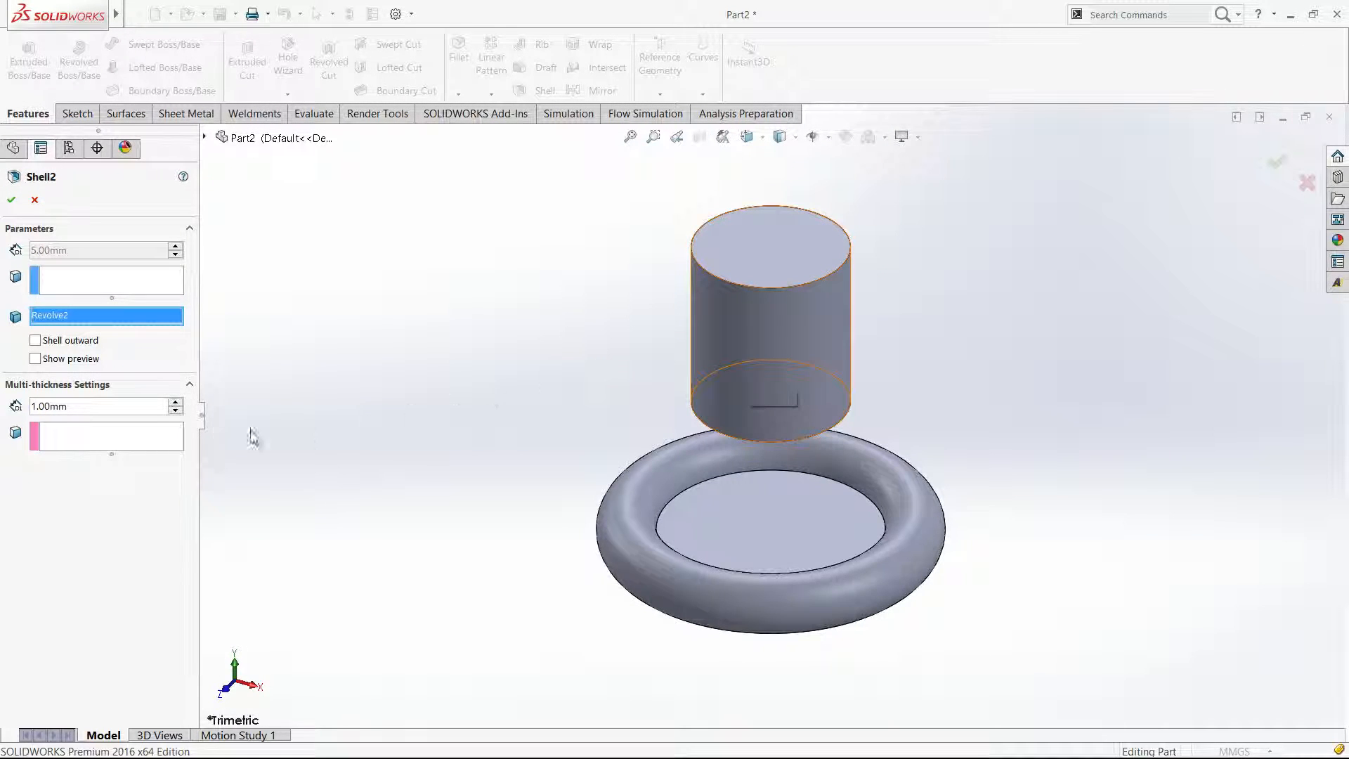
pyautogui.click(10, 201)
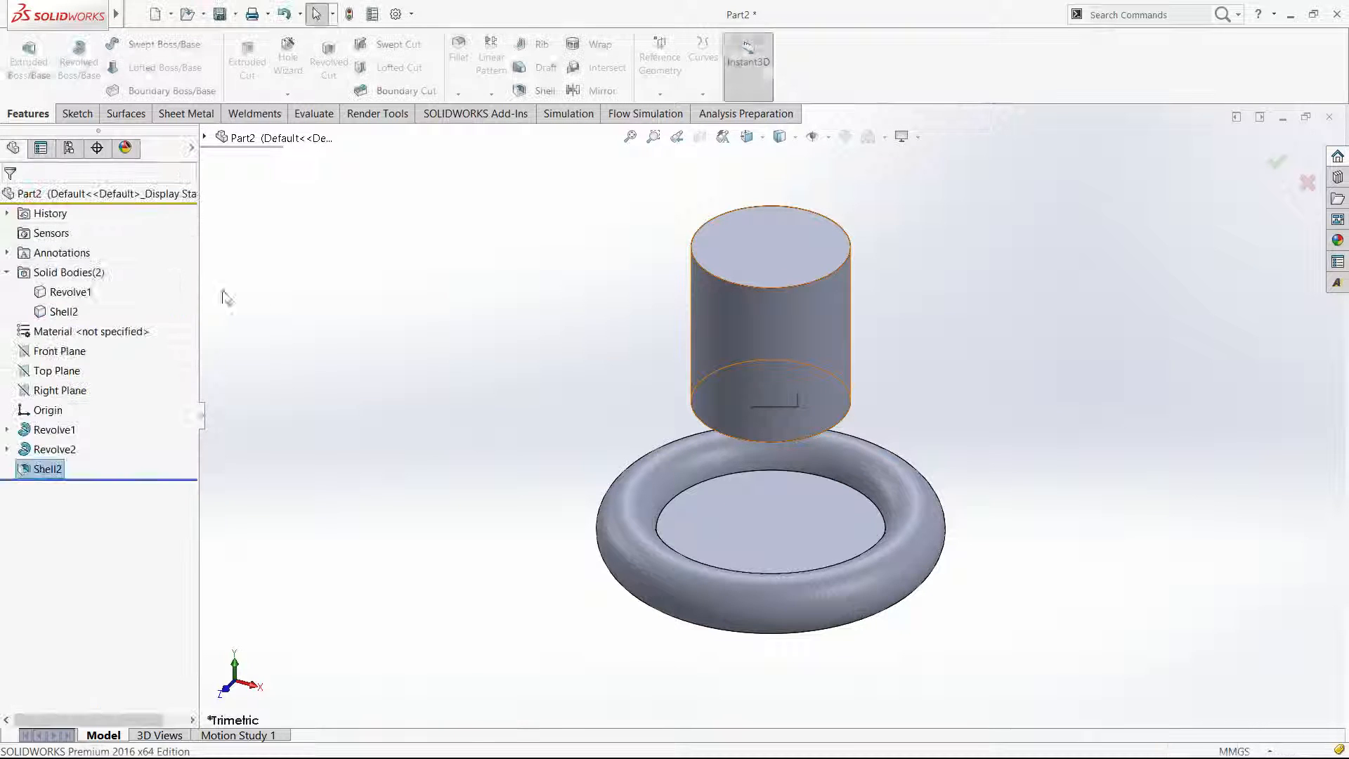
pyautogui.click(700, 137)
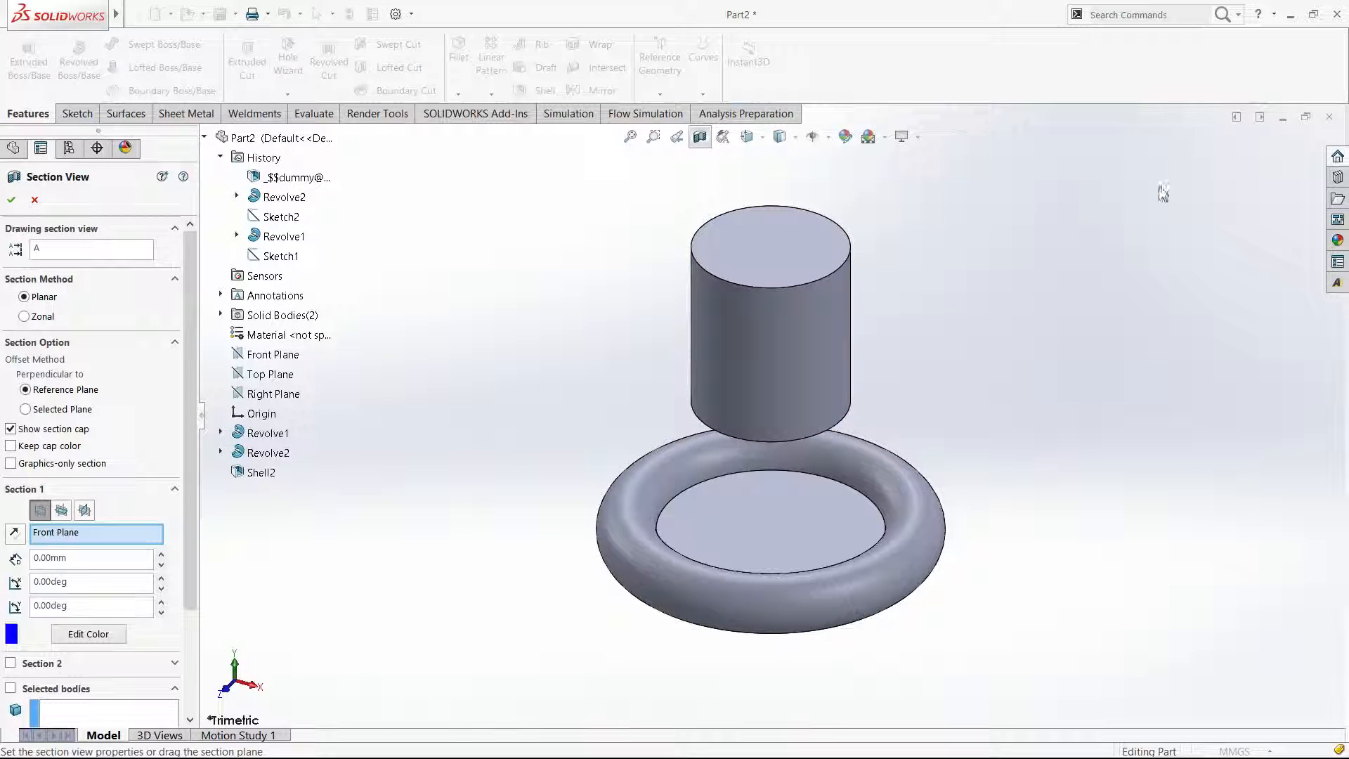
pyautogui.click(1259, 171)
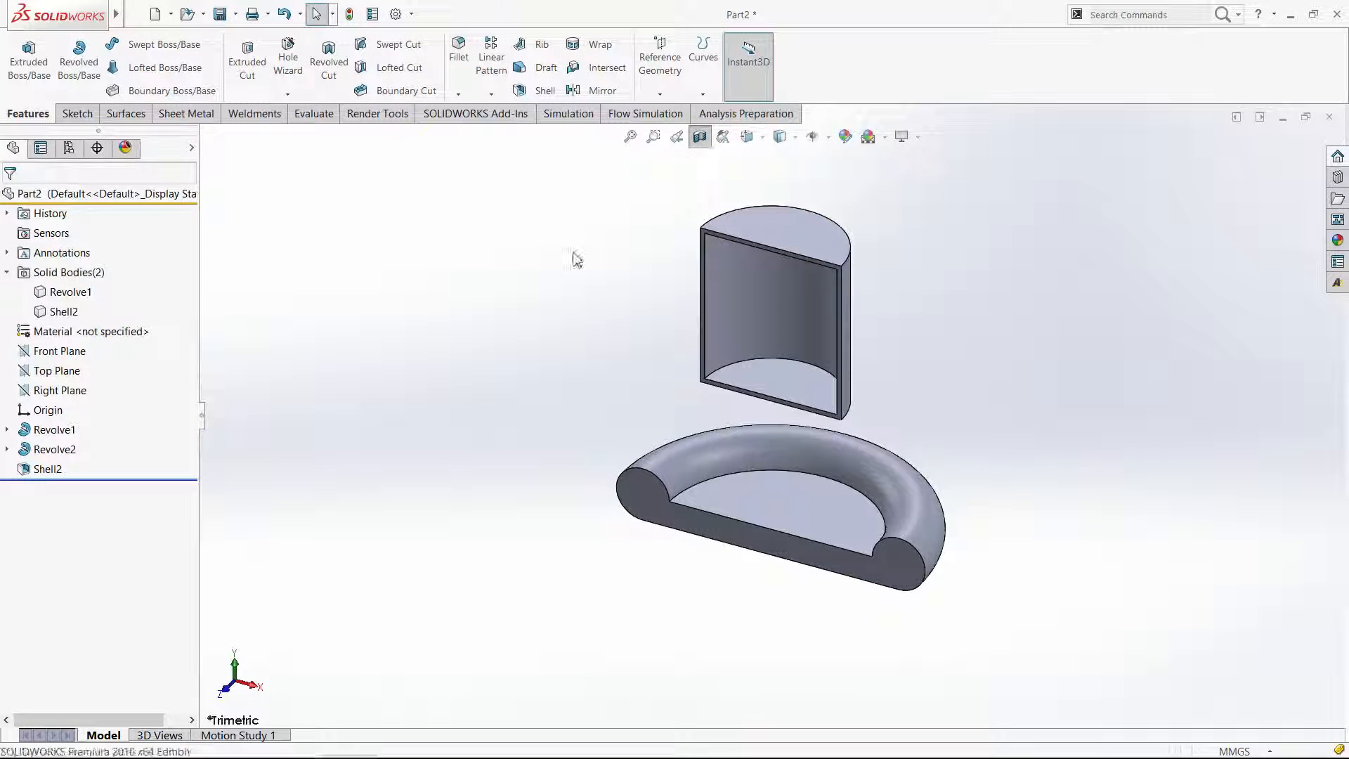
# Edit the cylinder's shell to remove its top face at 5 mm thickness, and inspect the open cylinder.
pyautogui.click(48, 469)
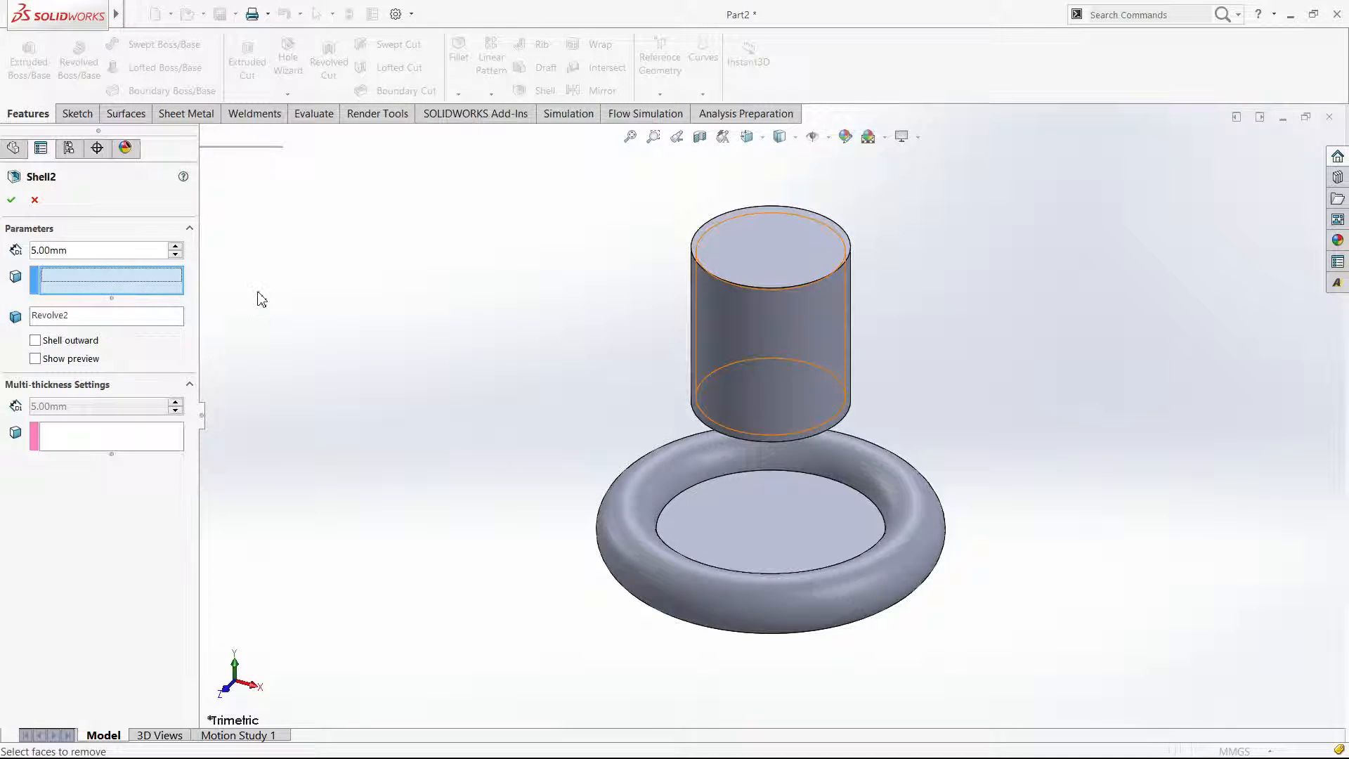
pyautogui.click(151, 281)
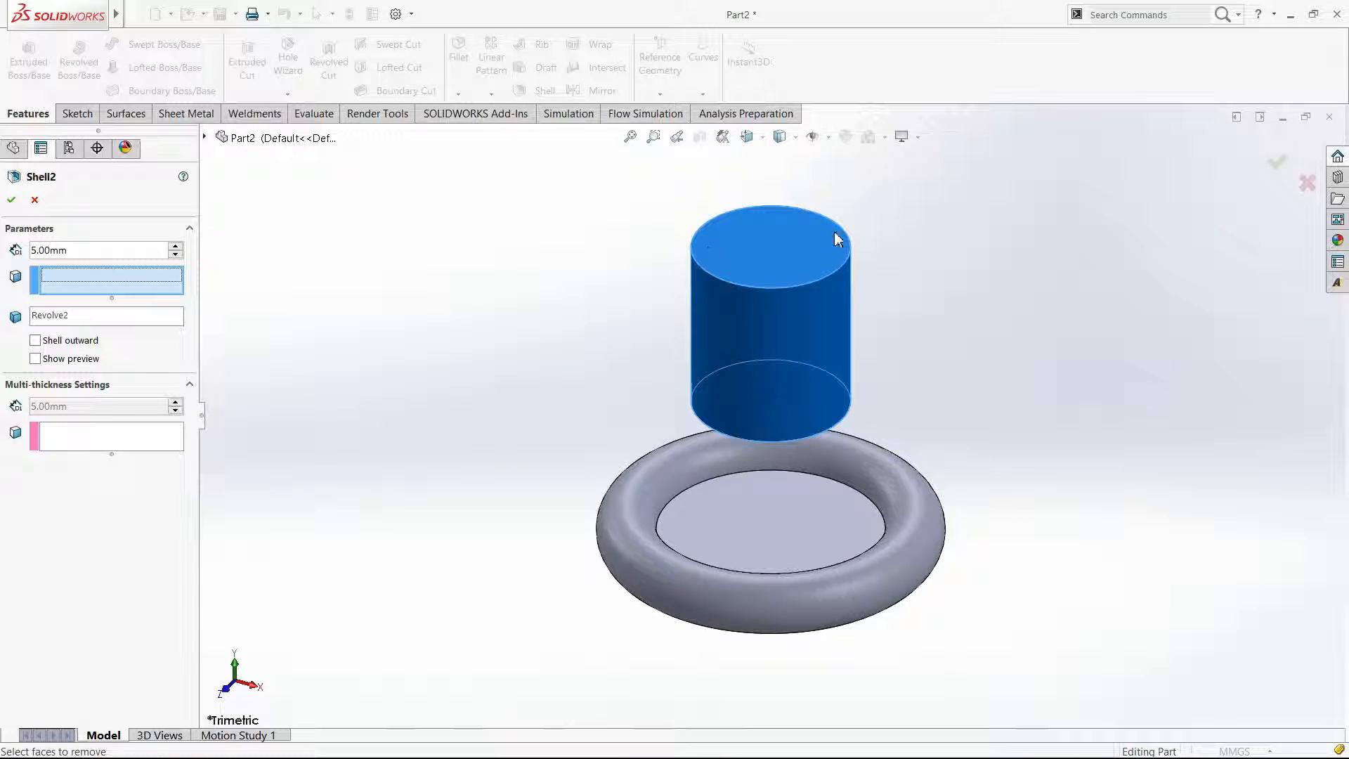
pyautogui.click(771, 237)
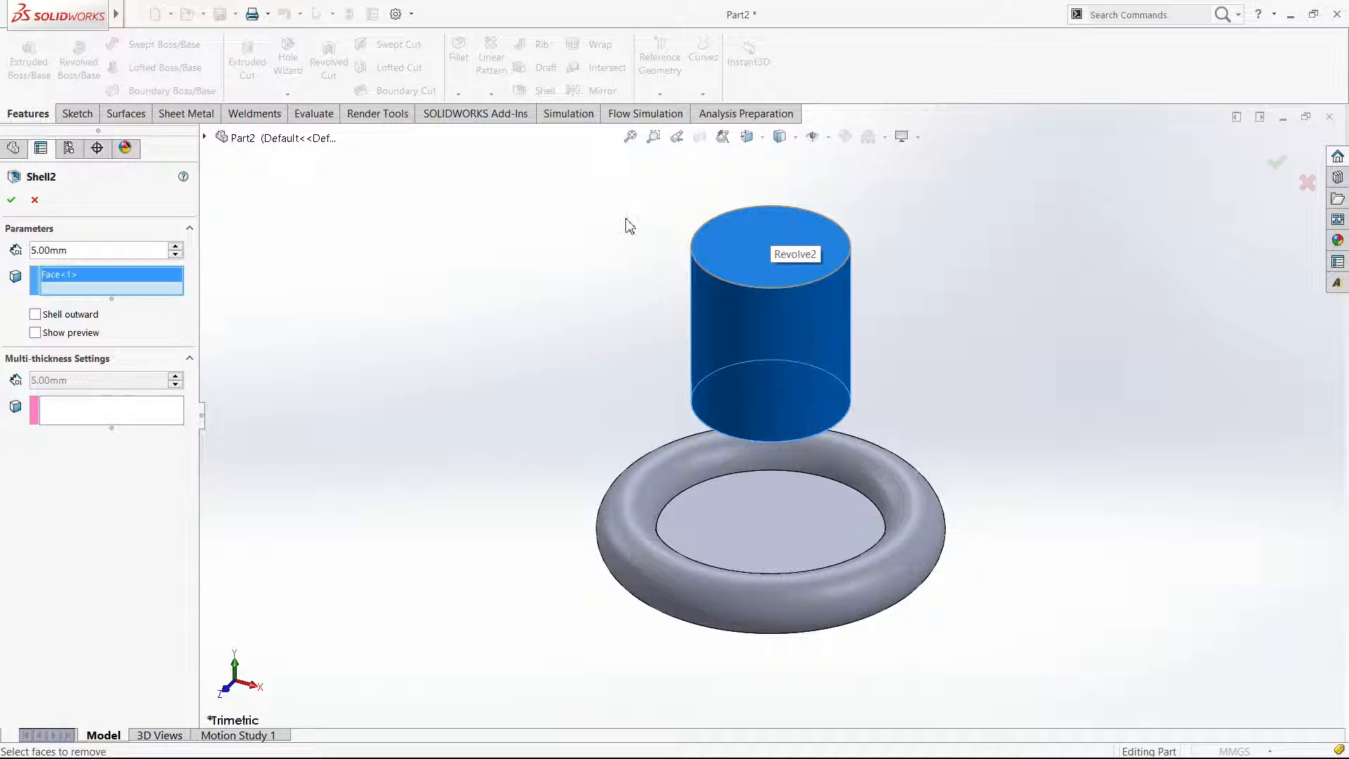
pyautogui.click(11, 201)
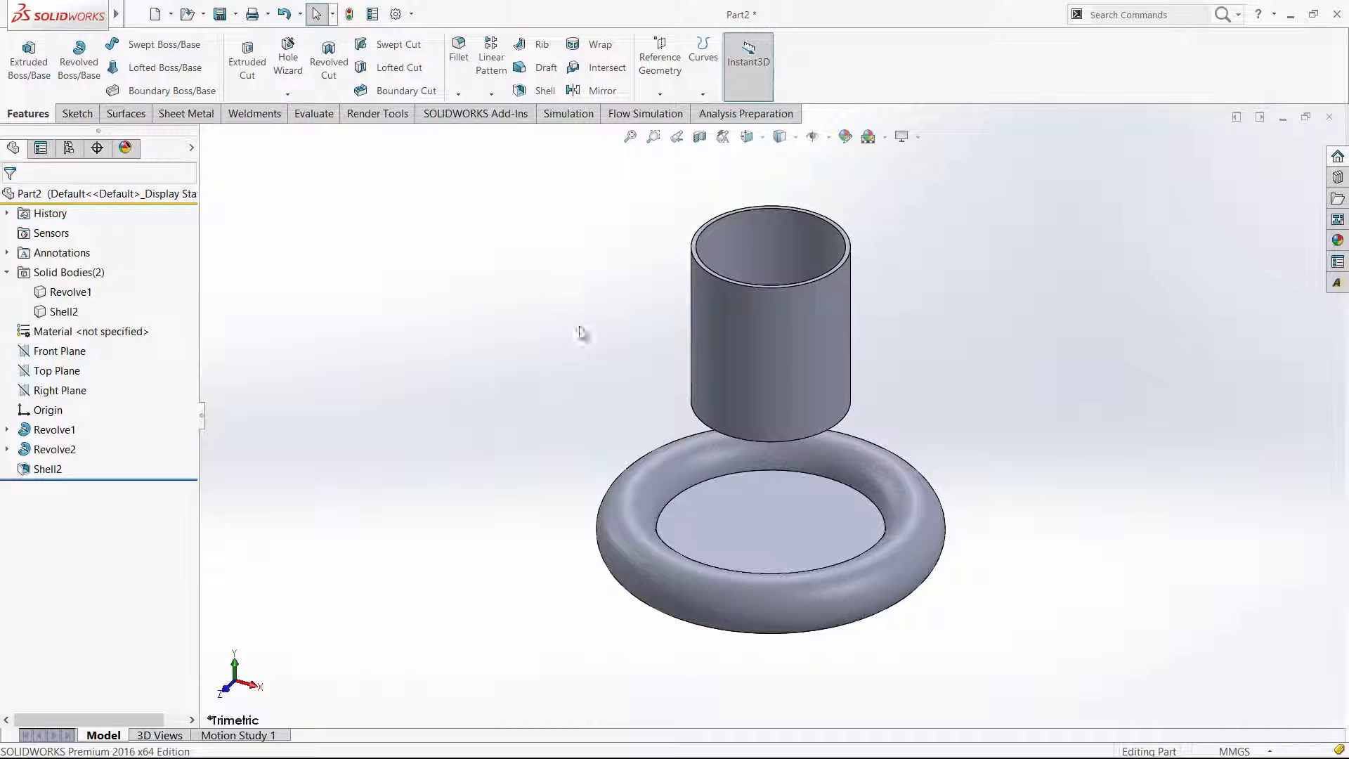
pyautogui.scroll(-5, 700, 328)
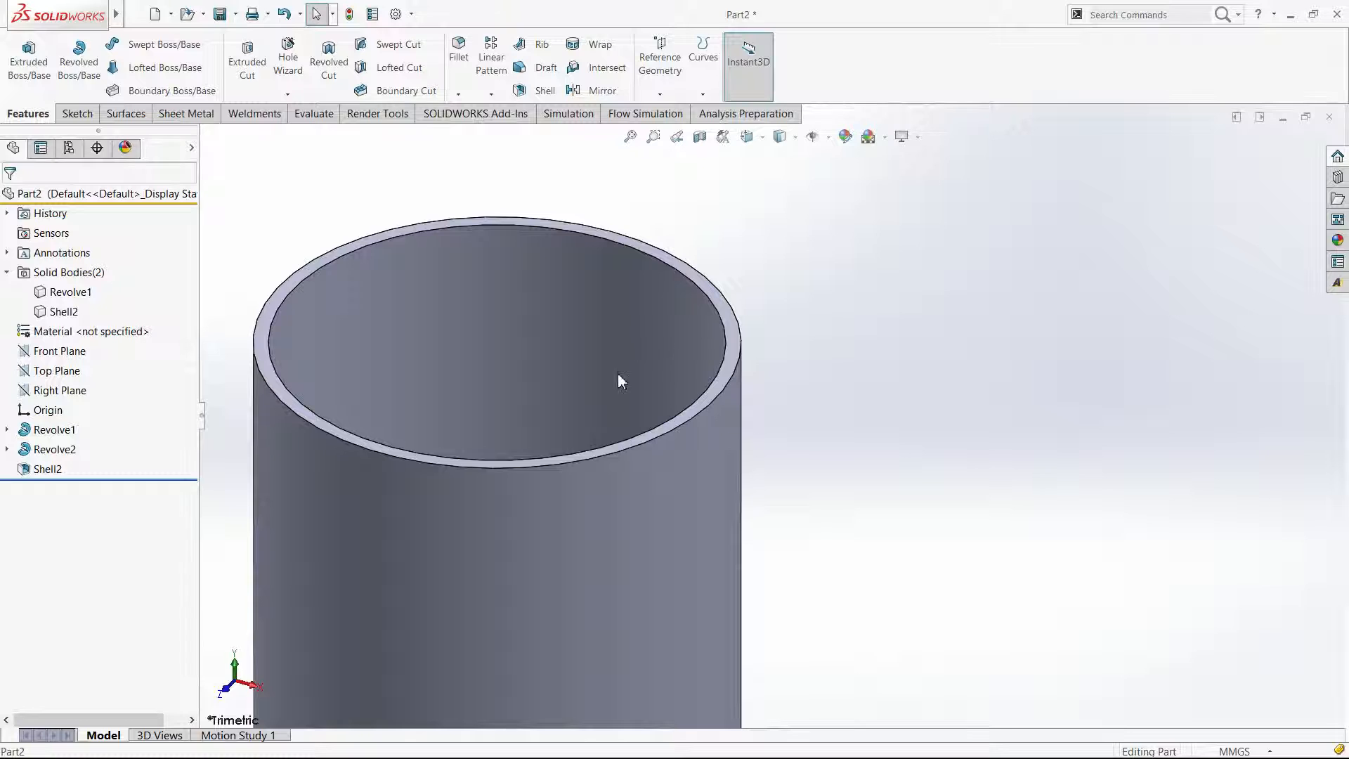
pyautogui.scroll(5, 618, 373)
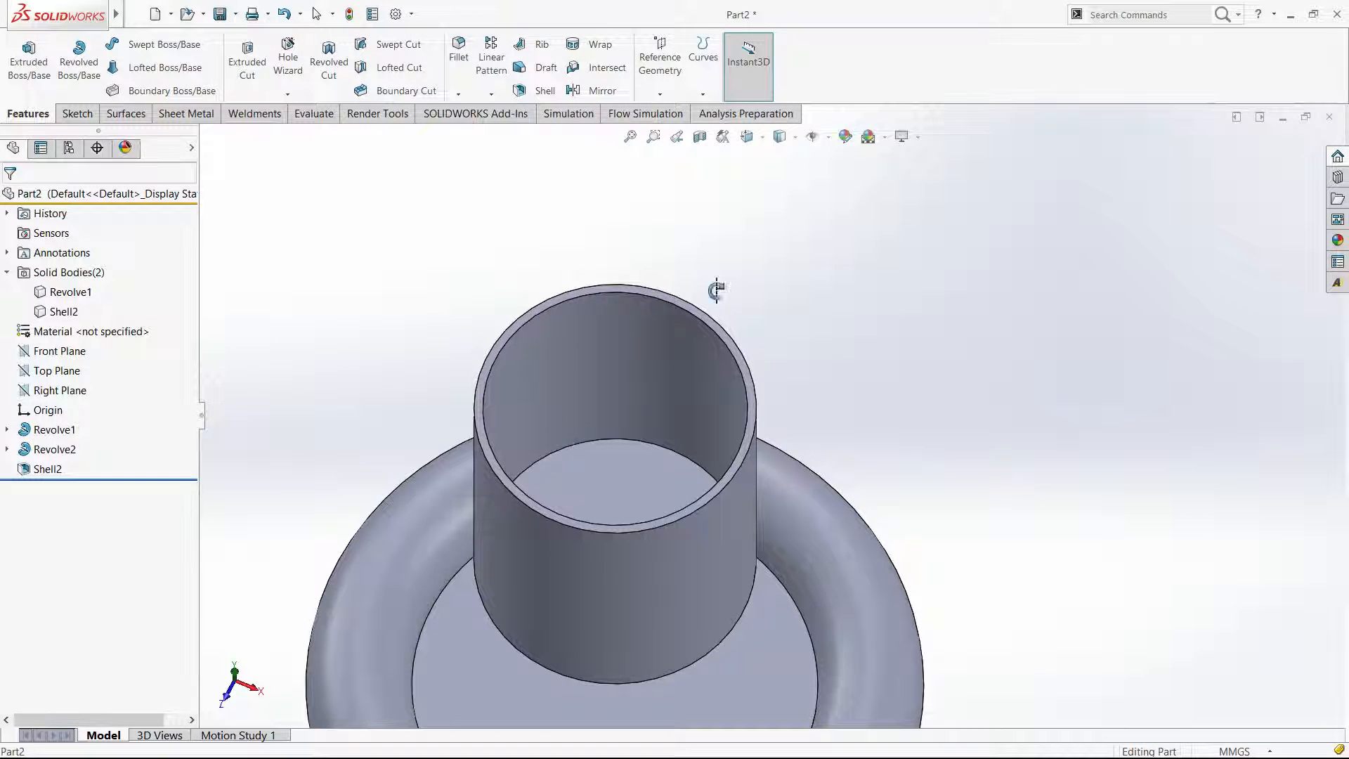
pyautogui.press('Escape')
pyautogui.moveTo(702, 373); pyautogui.dragTo(1124, 180, button='middle')
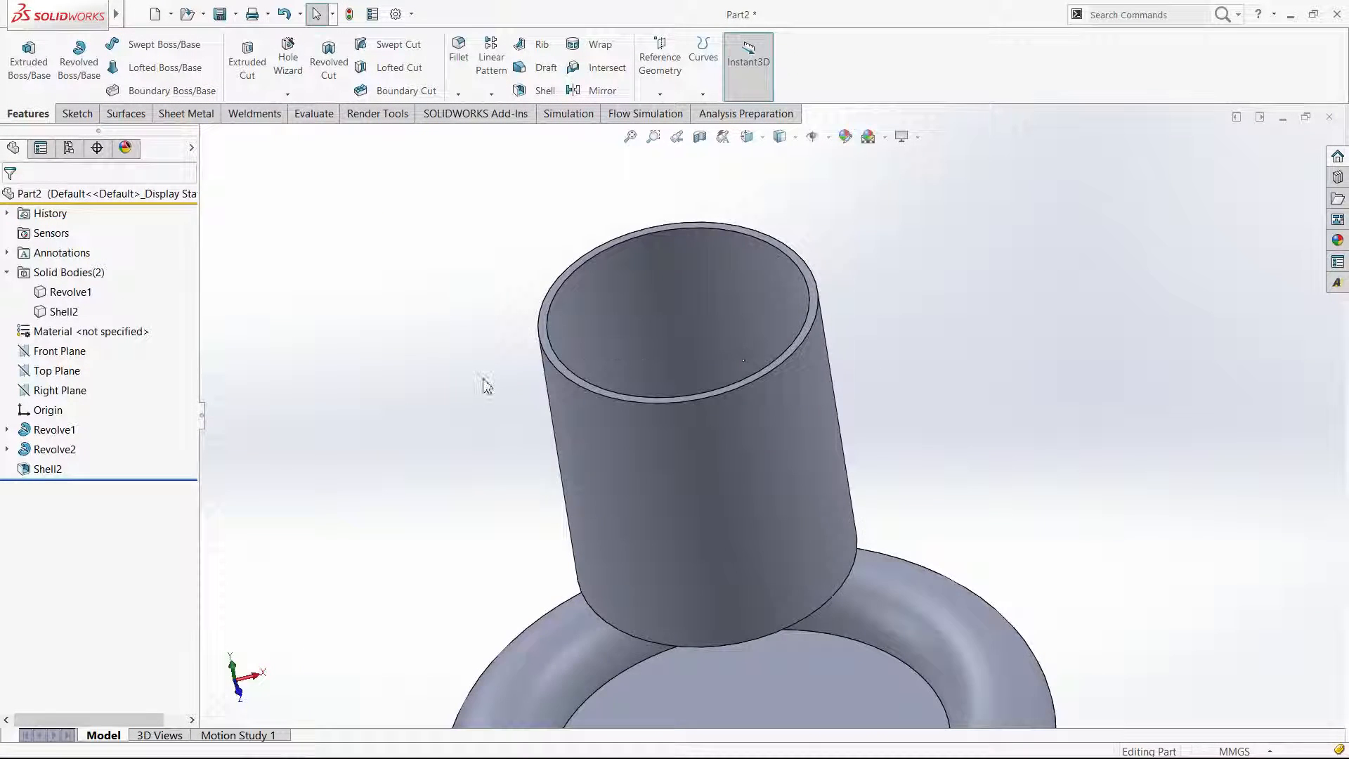
pyautogui.hotkey('ctrl', '7')
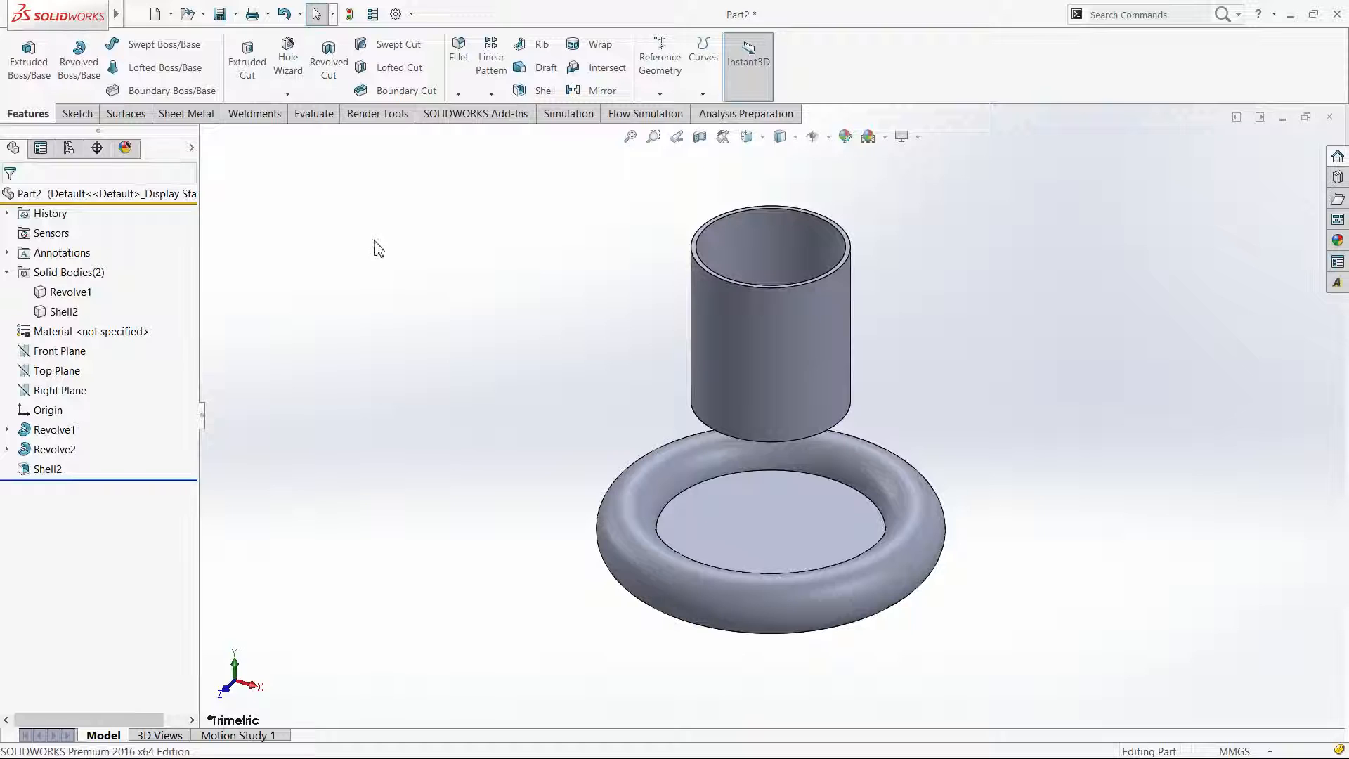
pyautogui.click(545, 90)
pyautogui.click(712, 529)
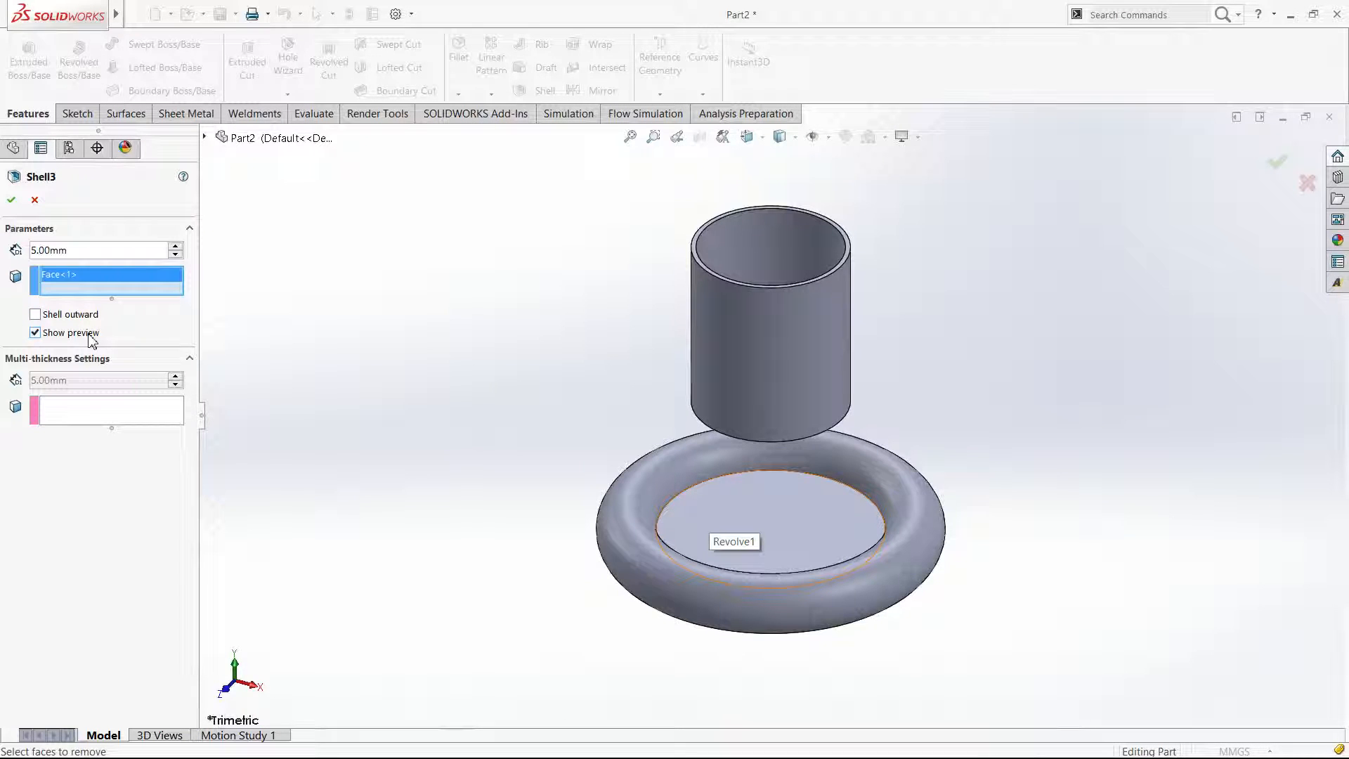
pyautogui.click(91, 341)
pyautogui.click(90, 339)
pyautogui.click(35, 200)
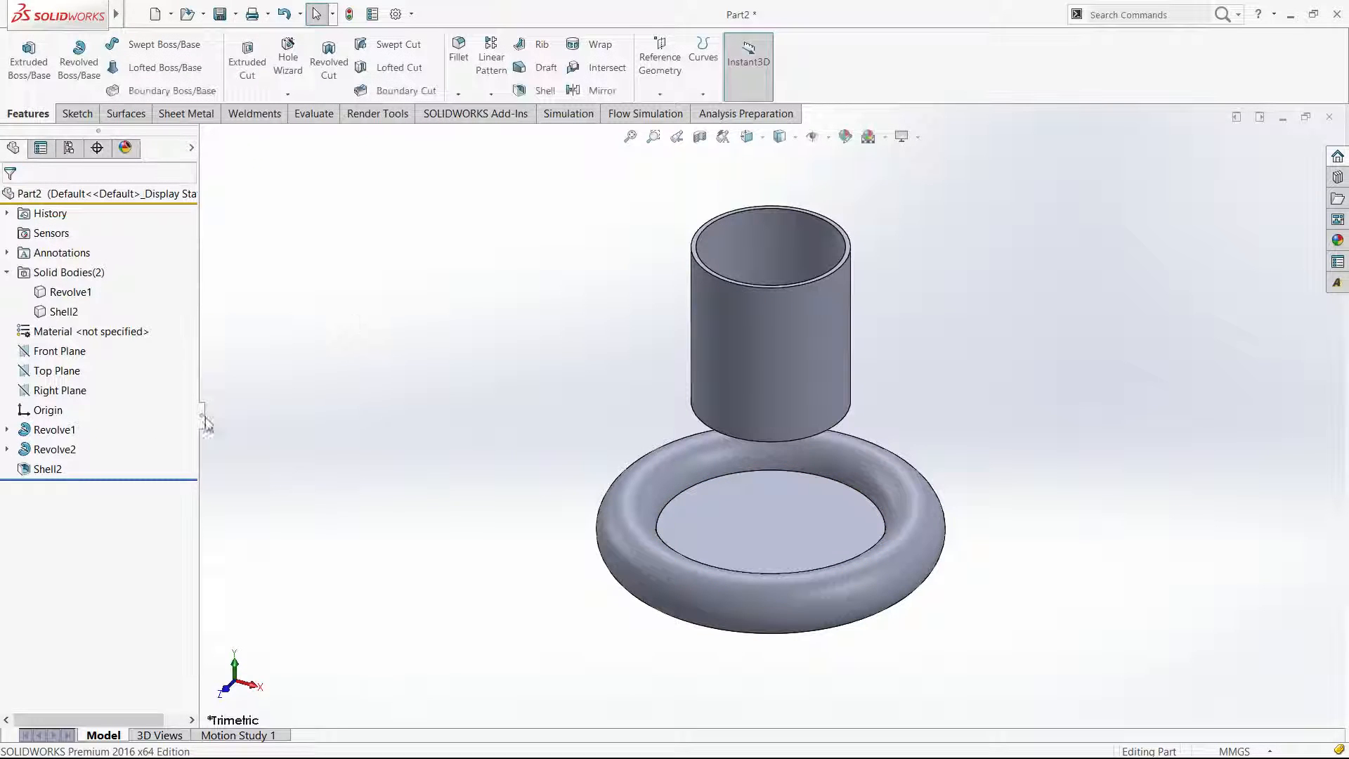
# Try to shell the hollow cylinder's body again with a multi-thickness value of 0.1 mm.
pyautogui.click(541, 90)
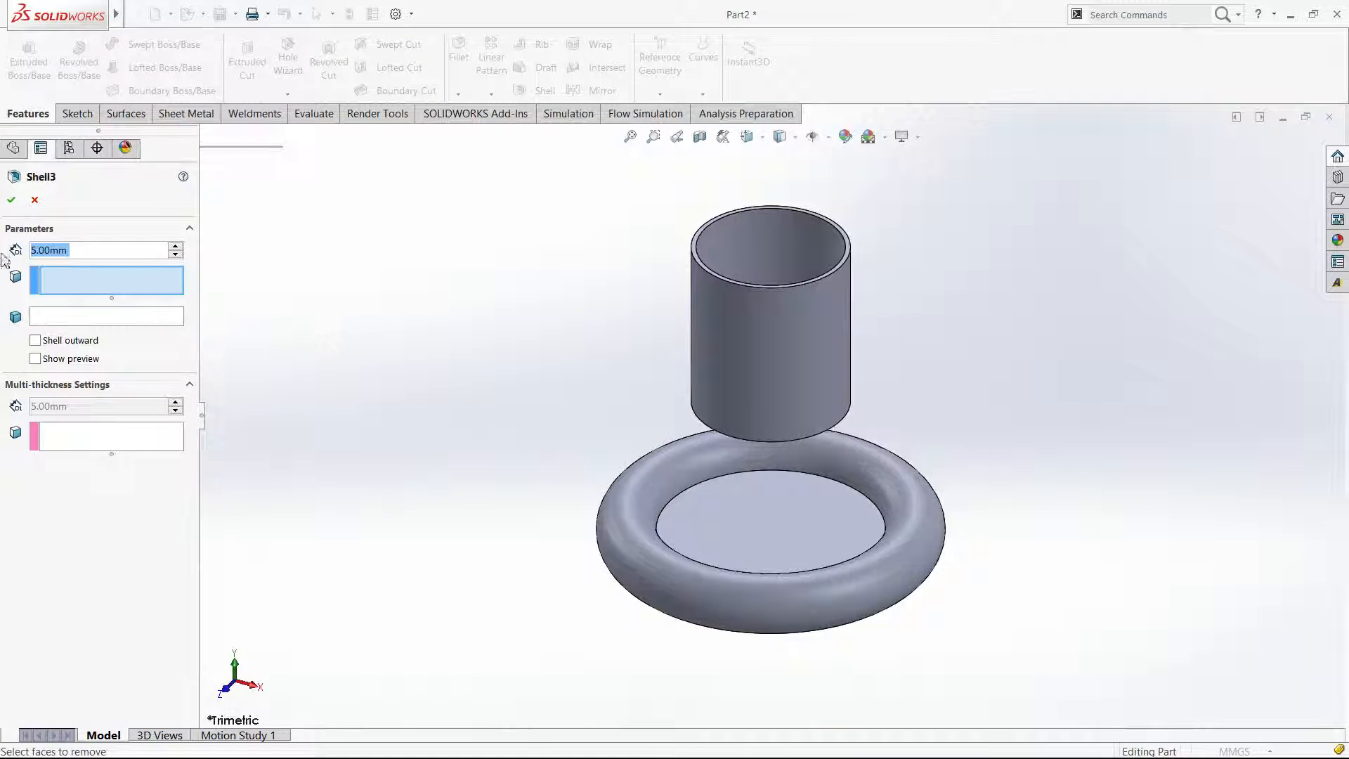
pyautogui.click(70, 318)
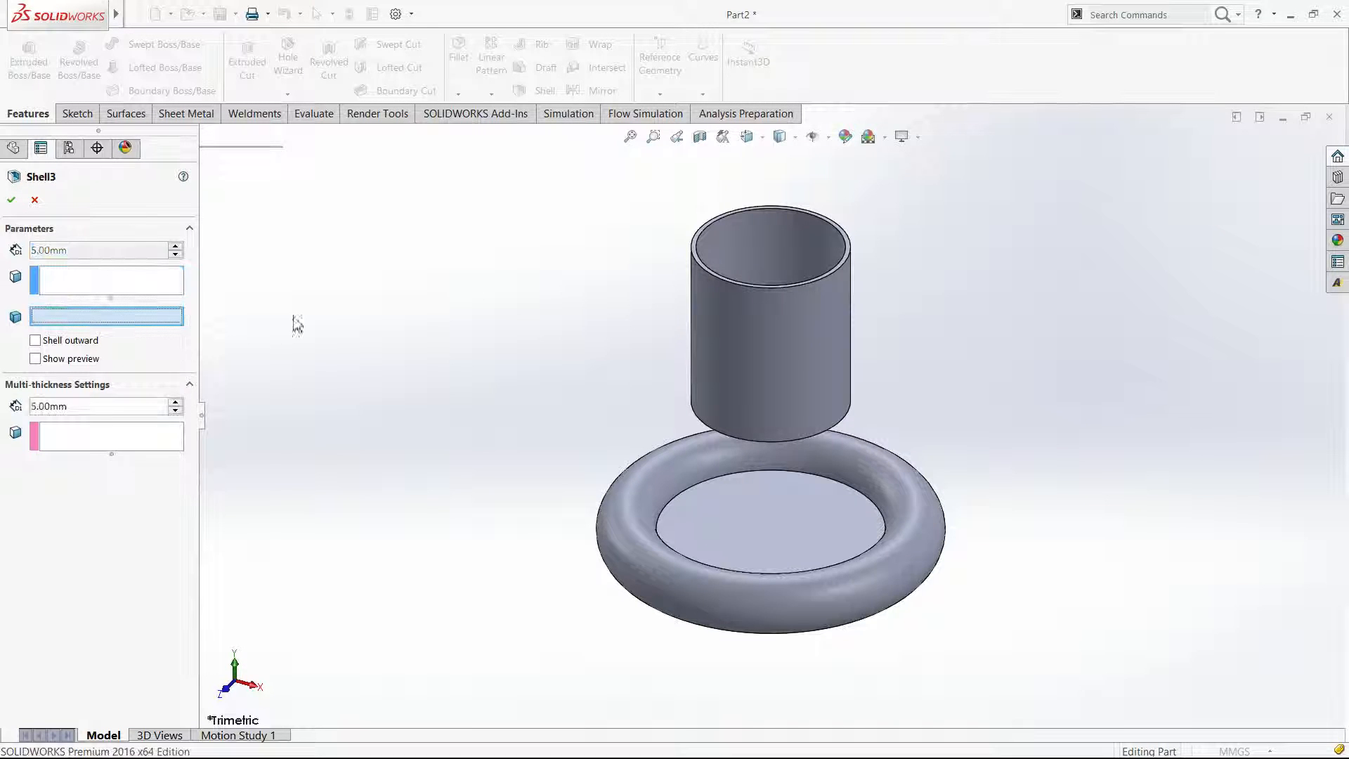
pyautogui.click(783, 348)
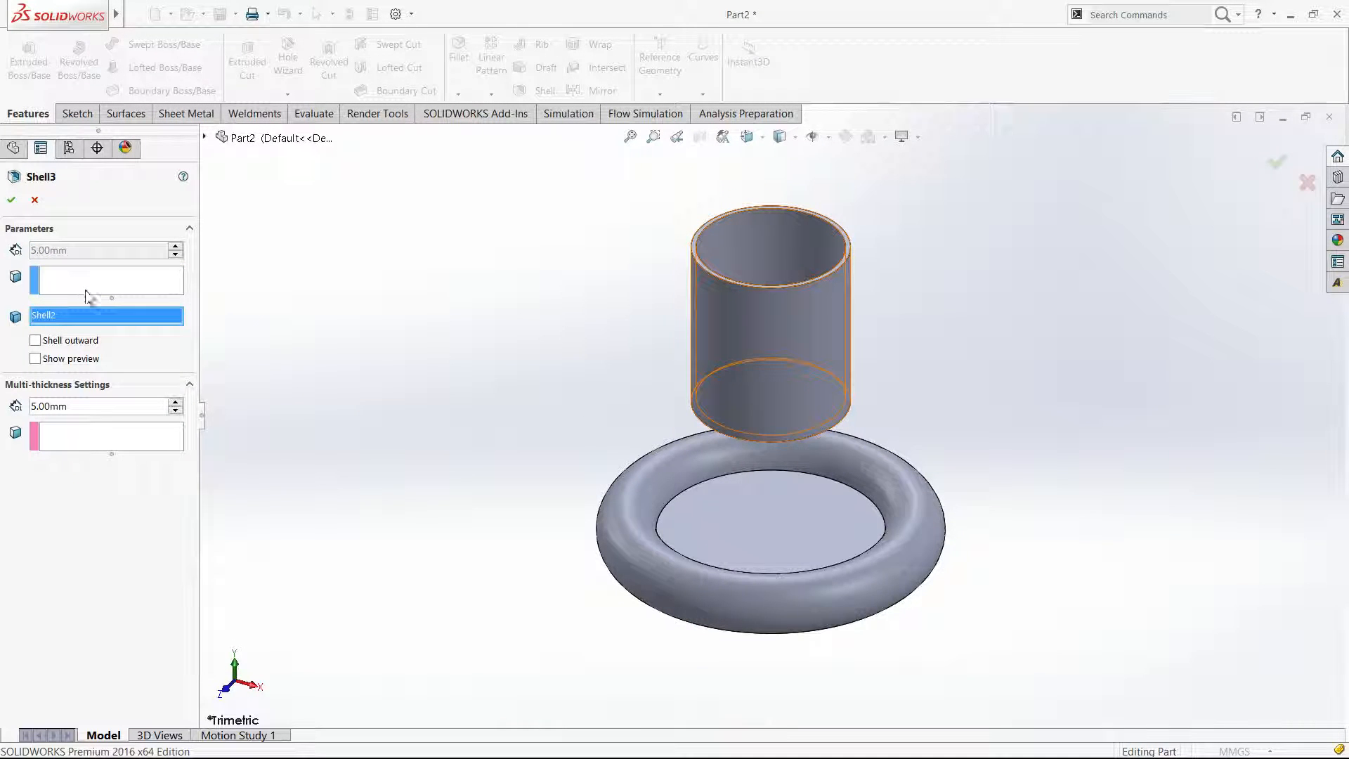
pyautogui.click(96, 404)
pyautogui.write('0.1')
pyautogui.press('Return')
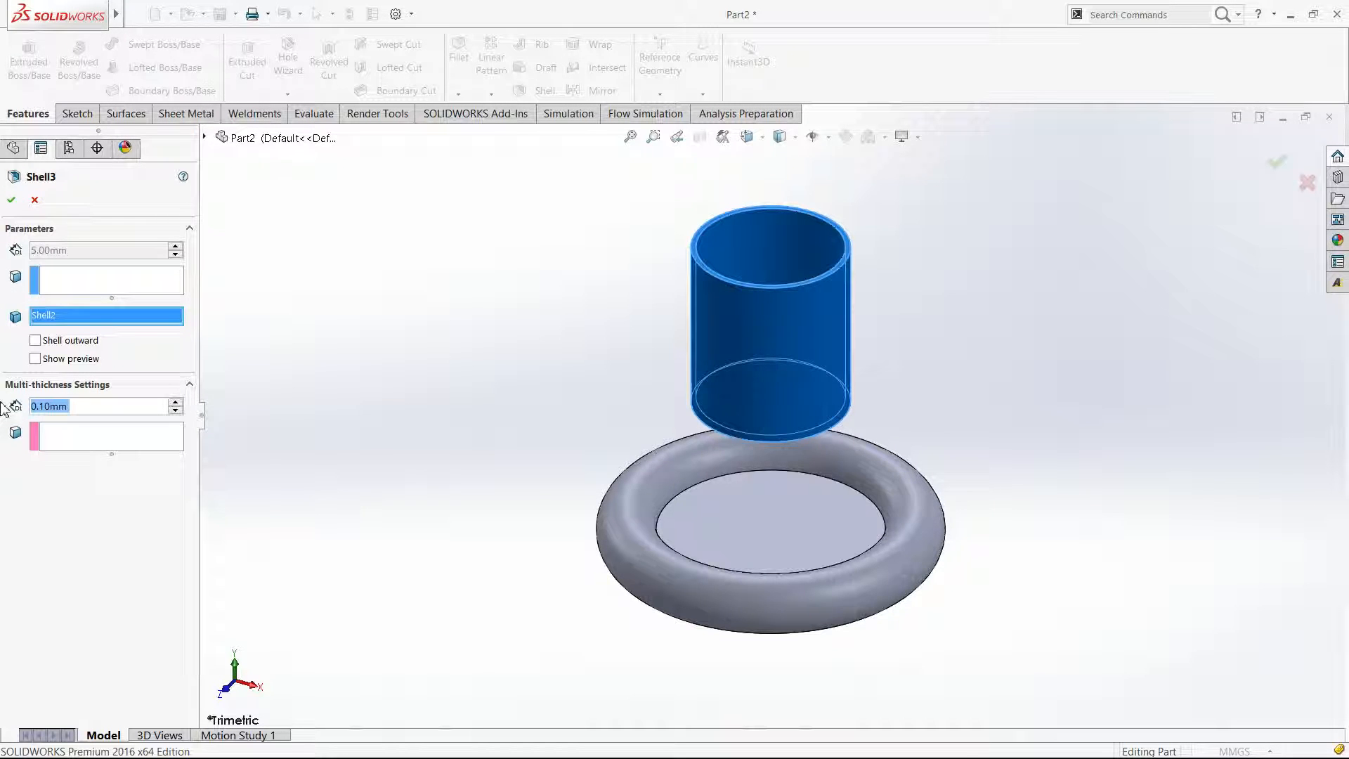
pyautogui.click(19, 202)
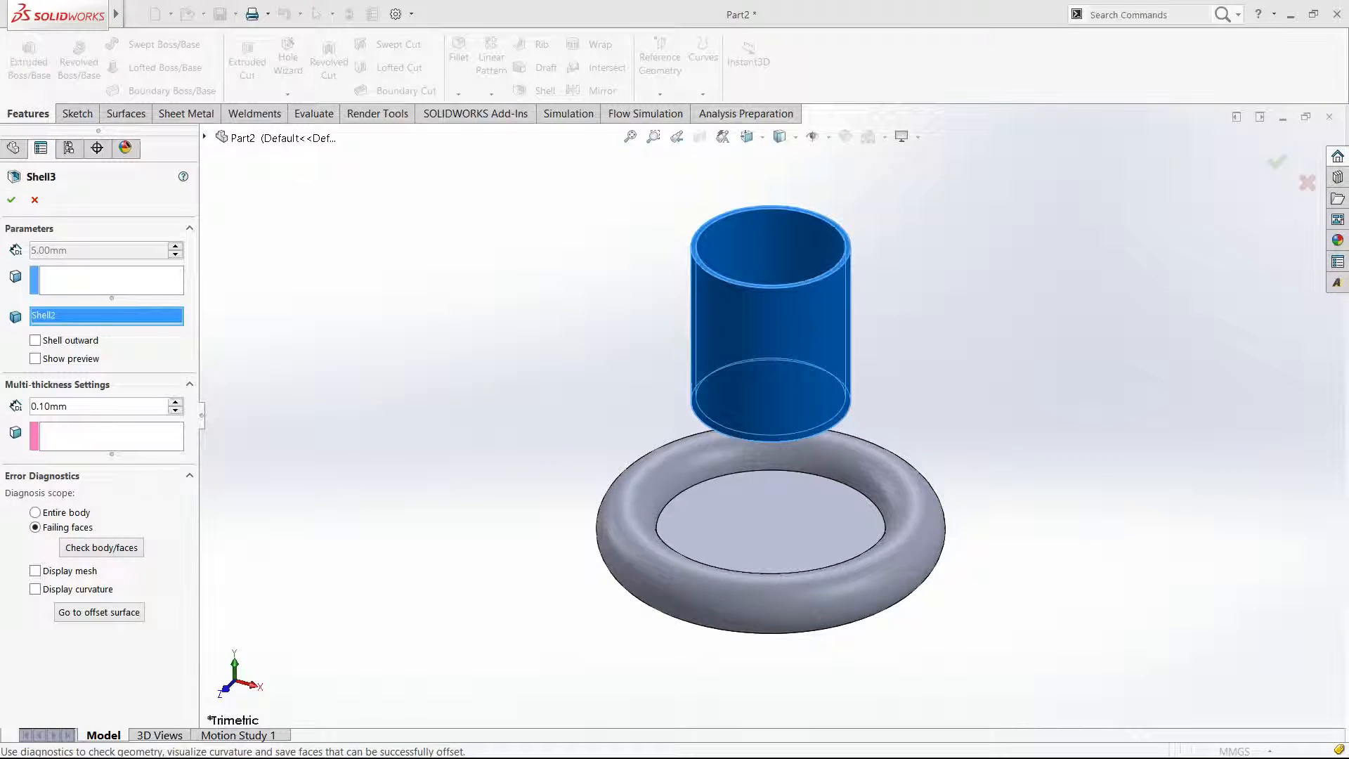
pyautogui.click(34, 200)
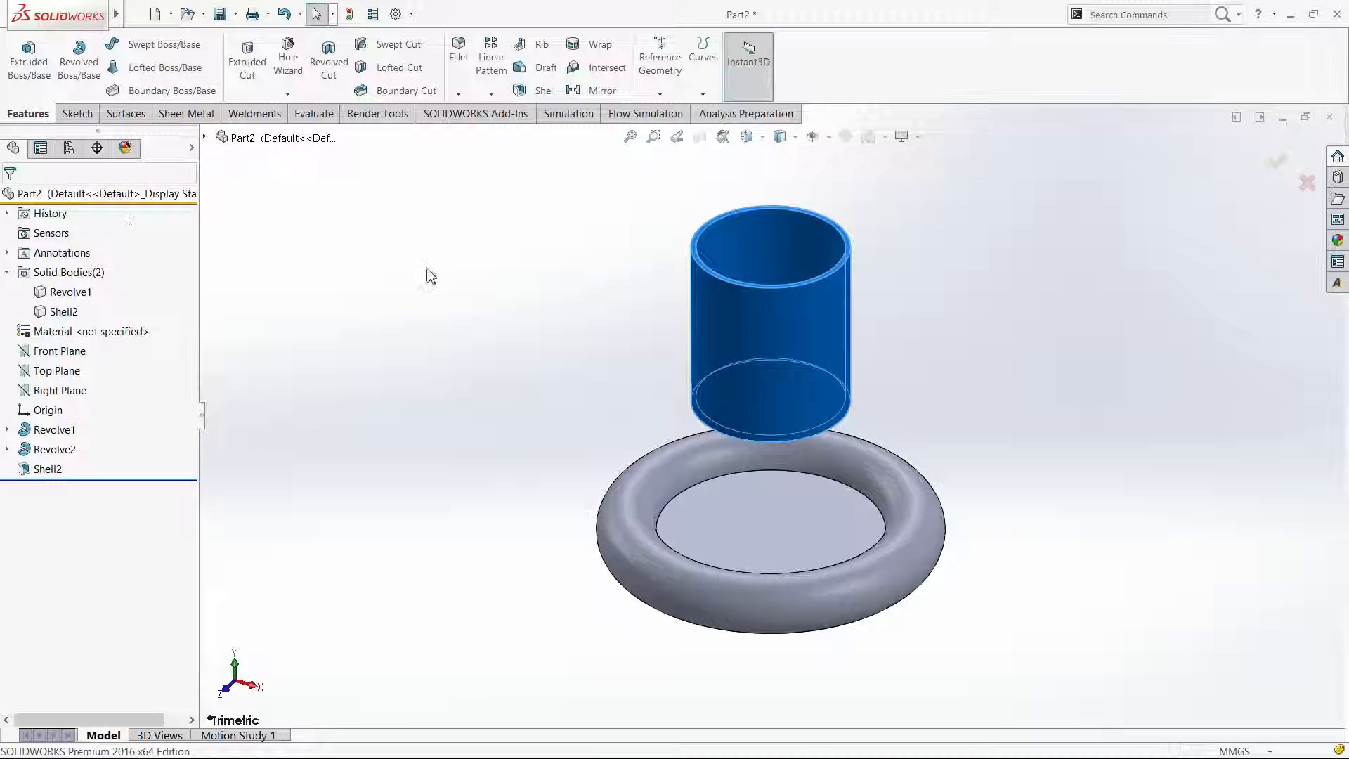
# Shell the hollow cylinder's solid body again with a 0.1 mm wall and no faces removed.
pyautogui.click(536, 91)
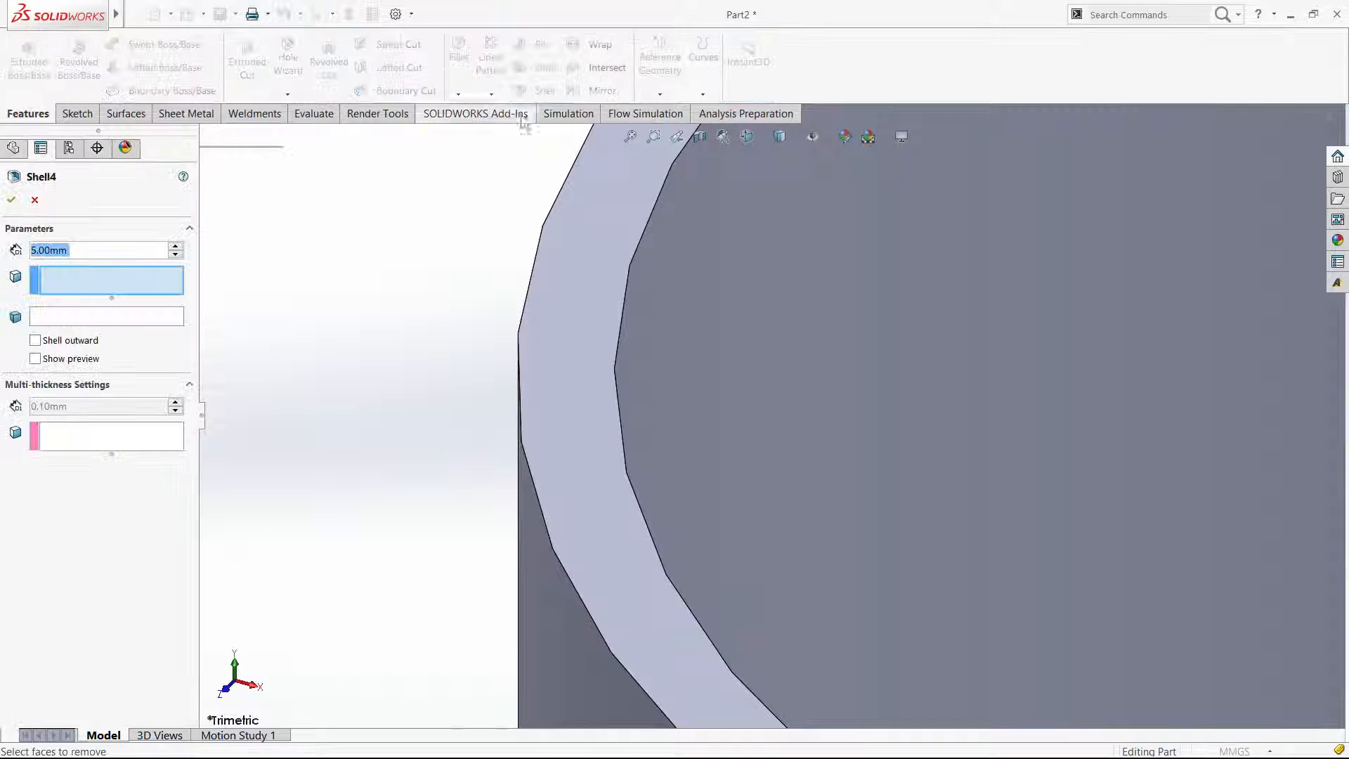
pyautogui.write('0.1')
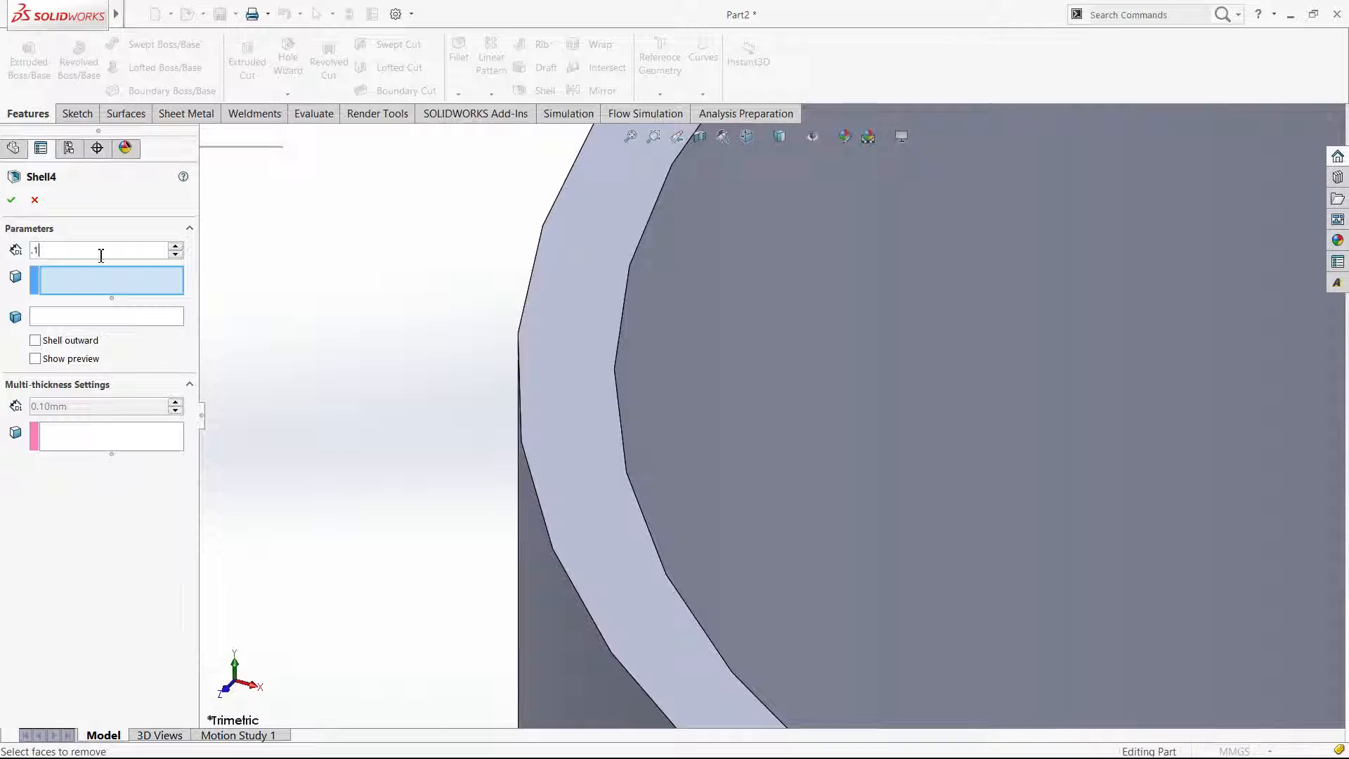
pyautogui.press('Return')
pyautogui.click(159, 317)
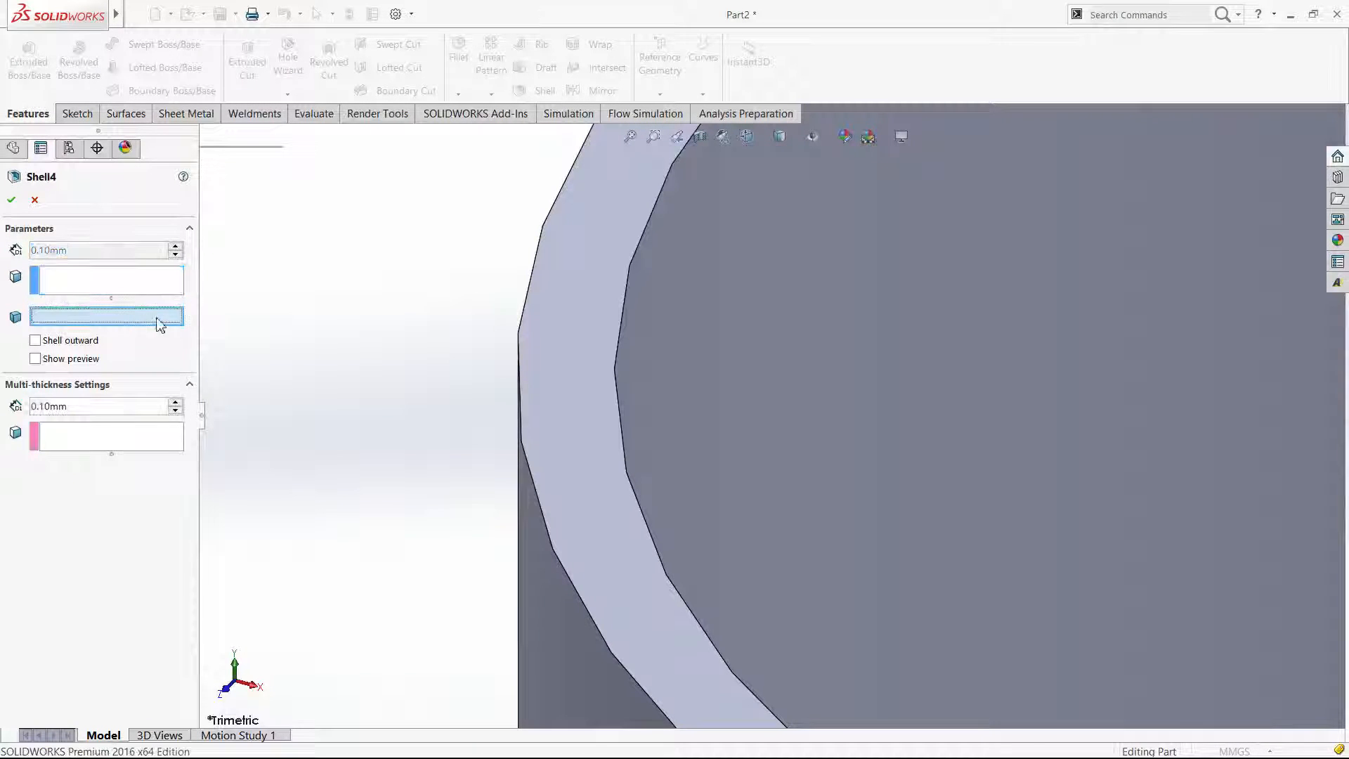
pyautogui.click(759, 390)
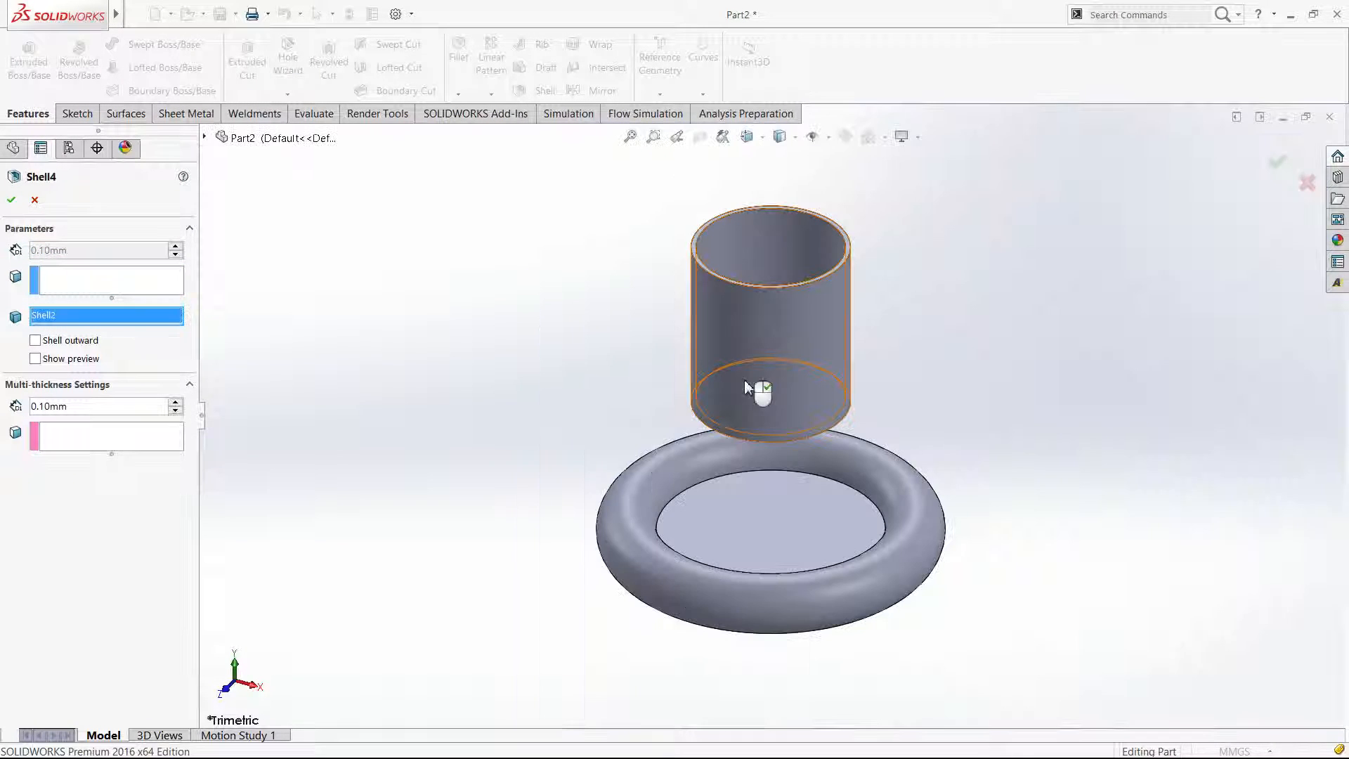
pyautogui.click(12, 201)
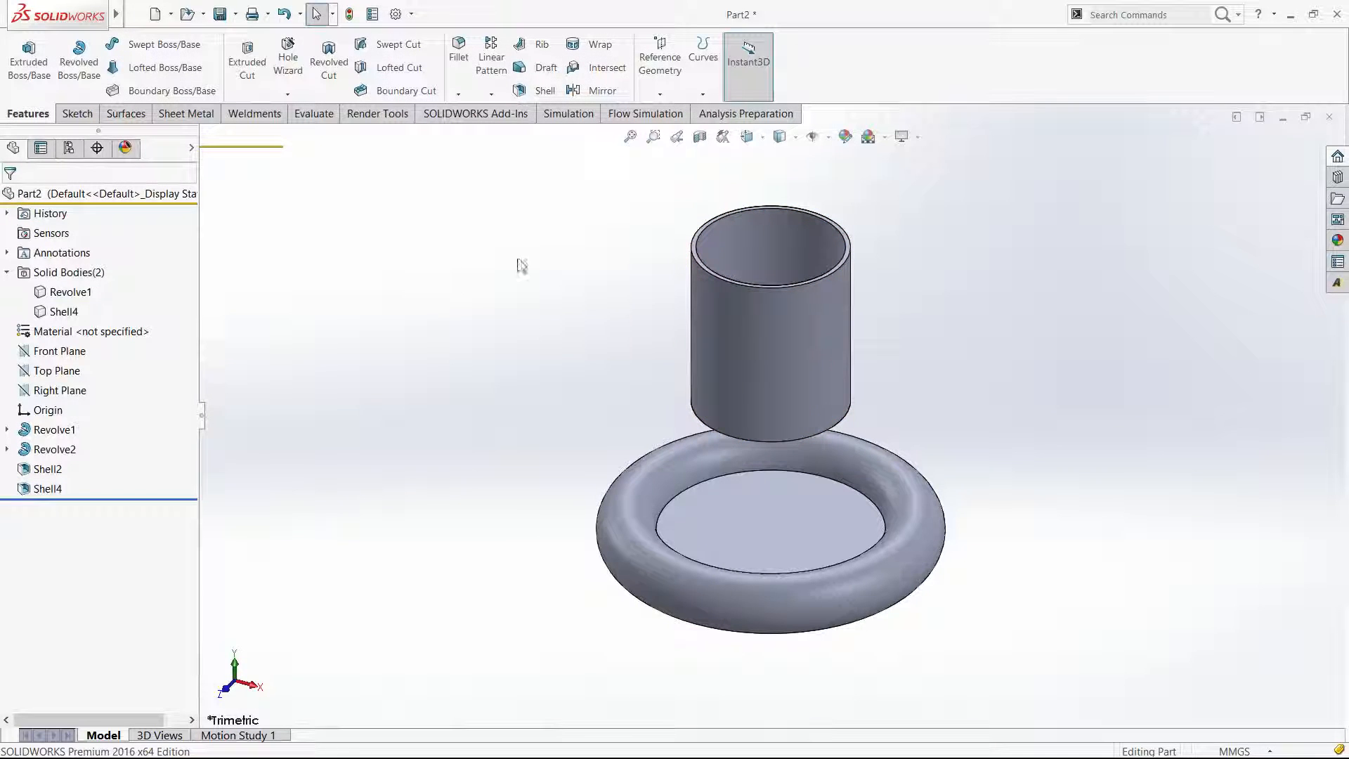
# Section the model at the Front Plane and examine the inside of the cylinder's wall up close.
pyautogui.click(702, 138)
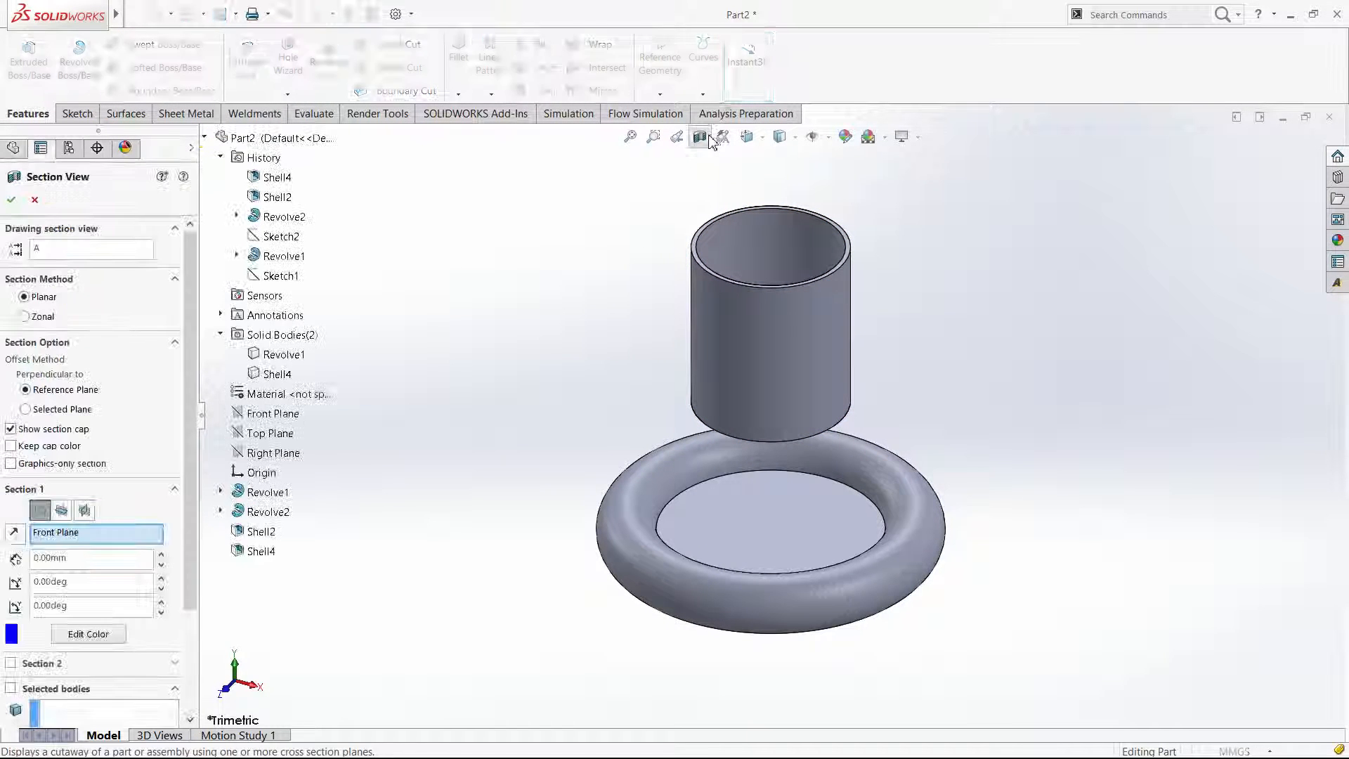
pyautogui.click(11, 196)
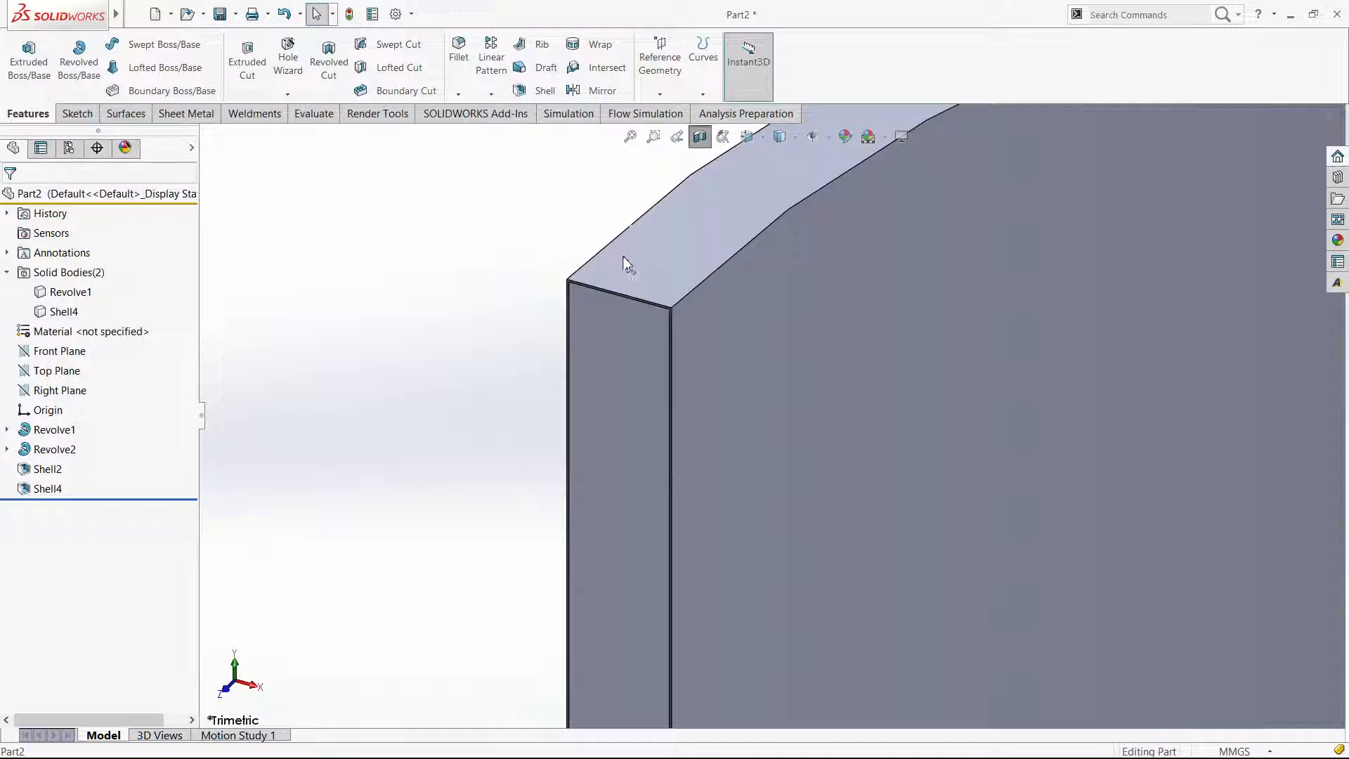
pyautogui.click(545, 91)
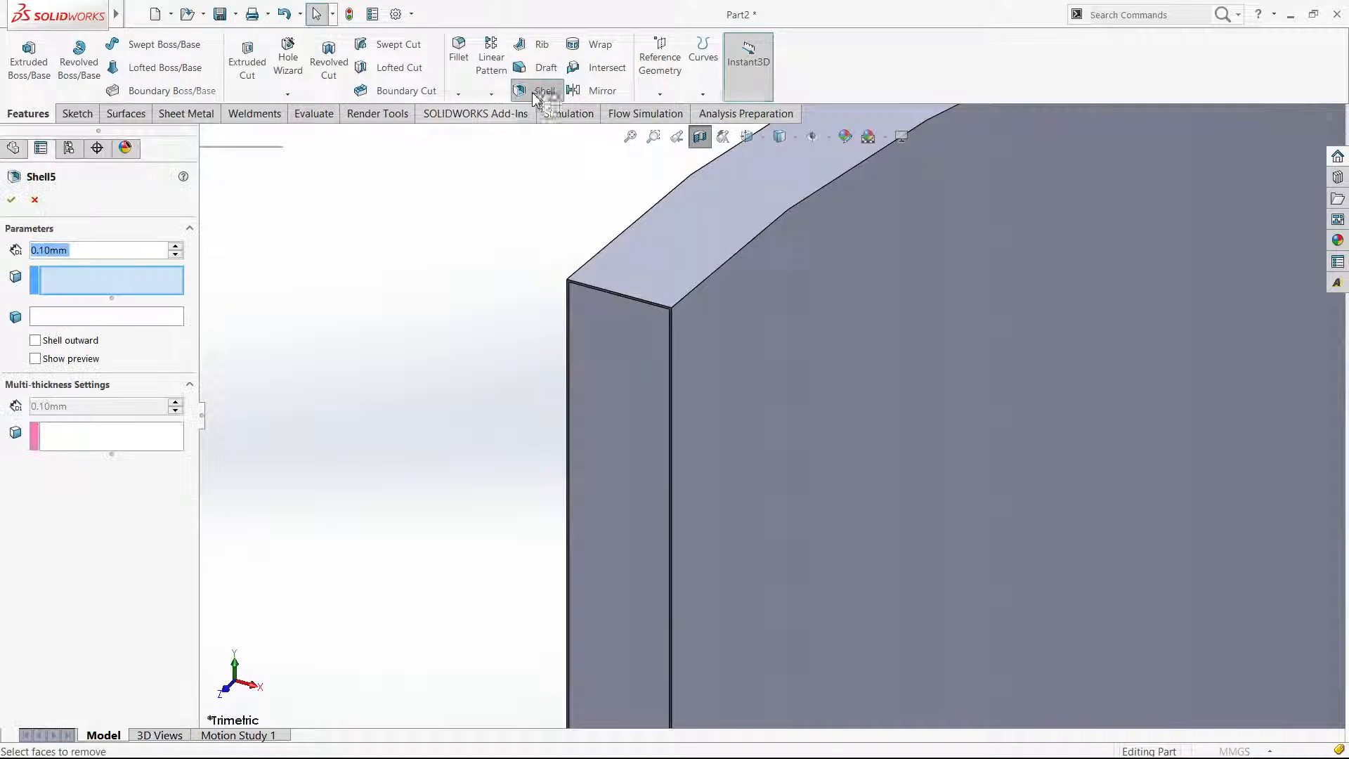
pyautogui.click(35, 199)
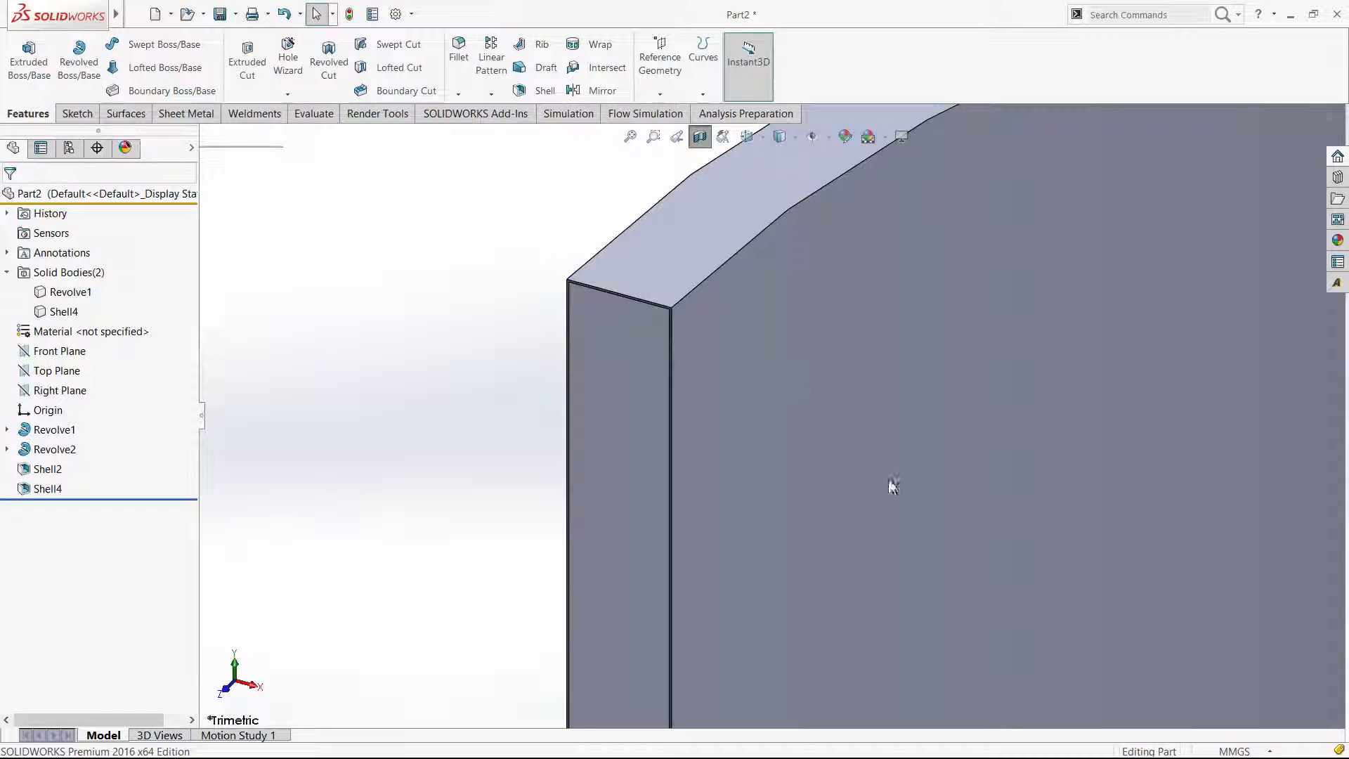
# Delete the second, 0.1 mm shell feature from the cylinder.
pyautogui.moveTo(808, 464); pyautogui.dragTo(813, 402, button='middle')
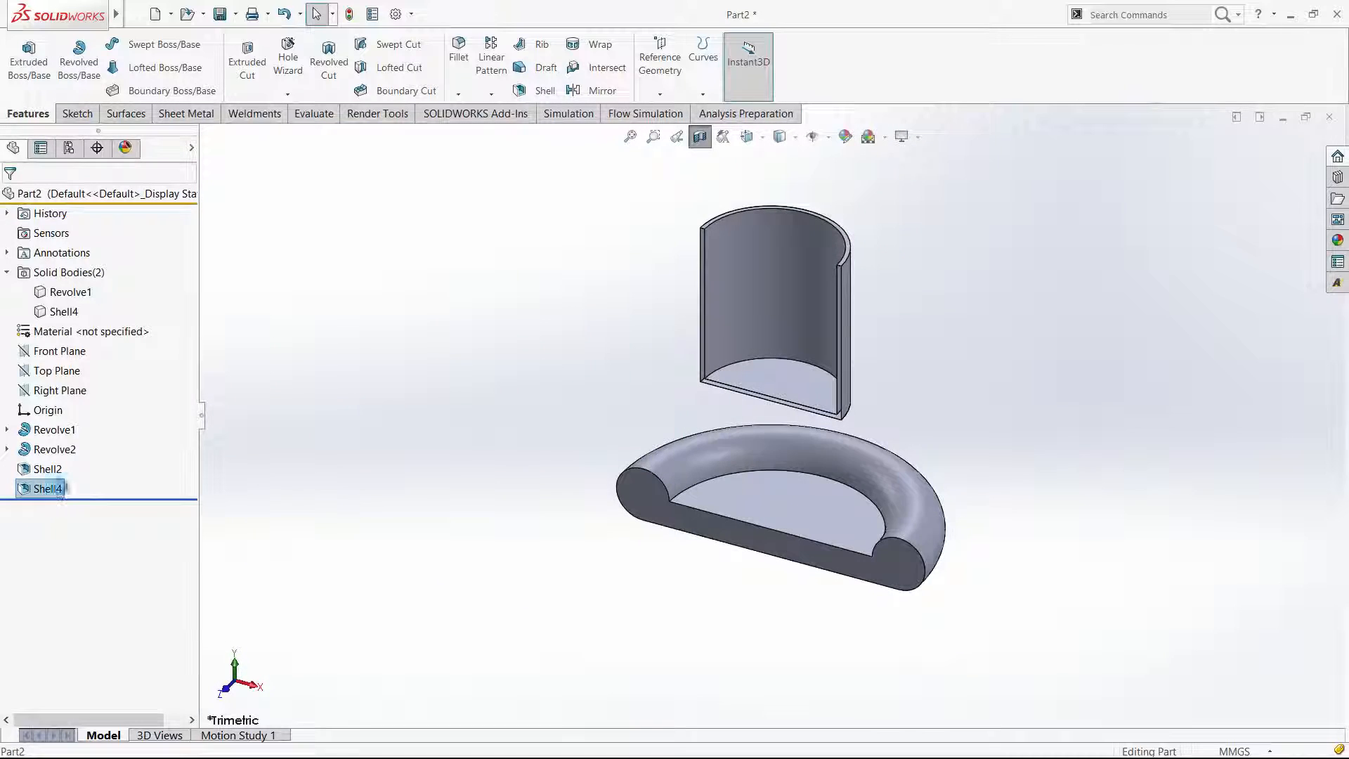
pyautogui.click(49, 489)
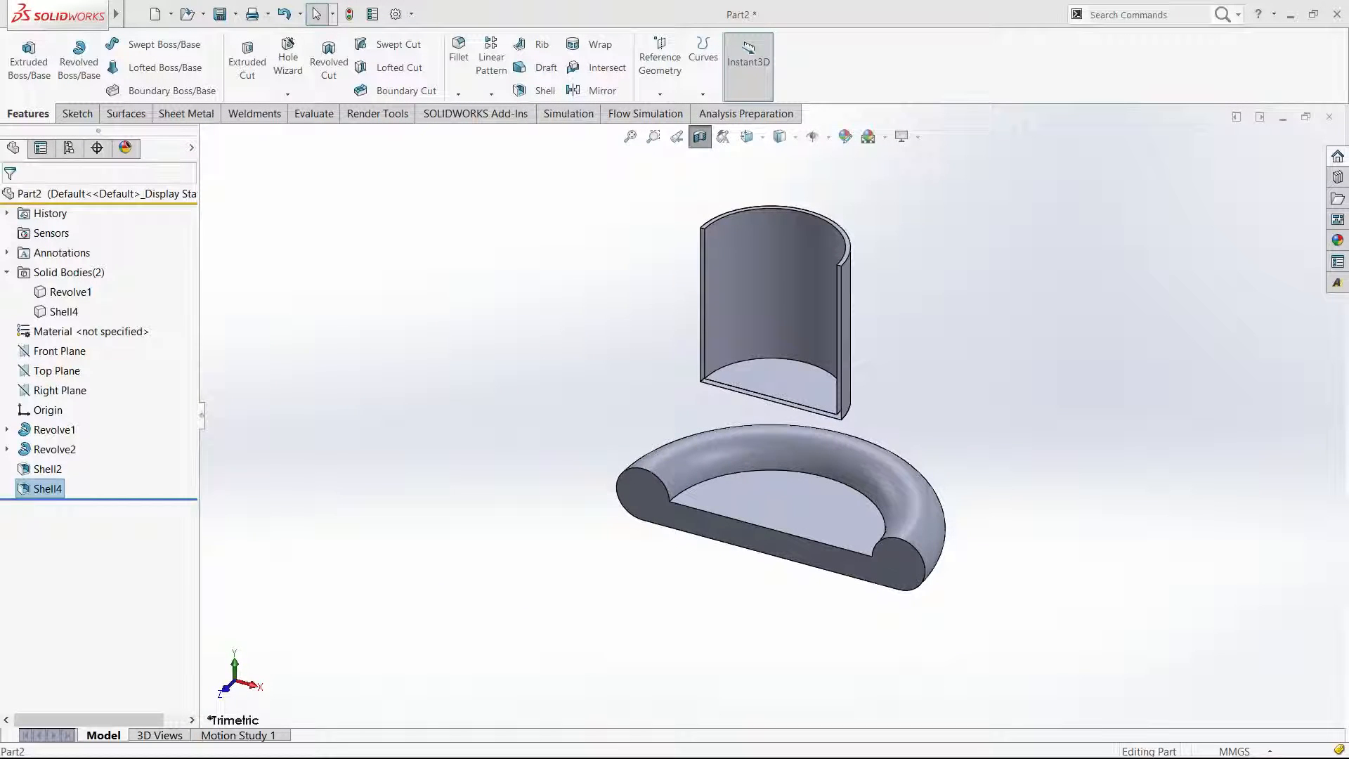
pyautogui.press('Delete')
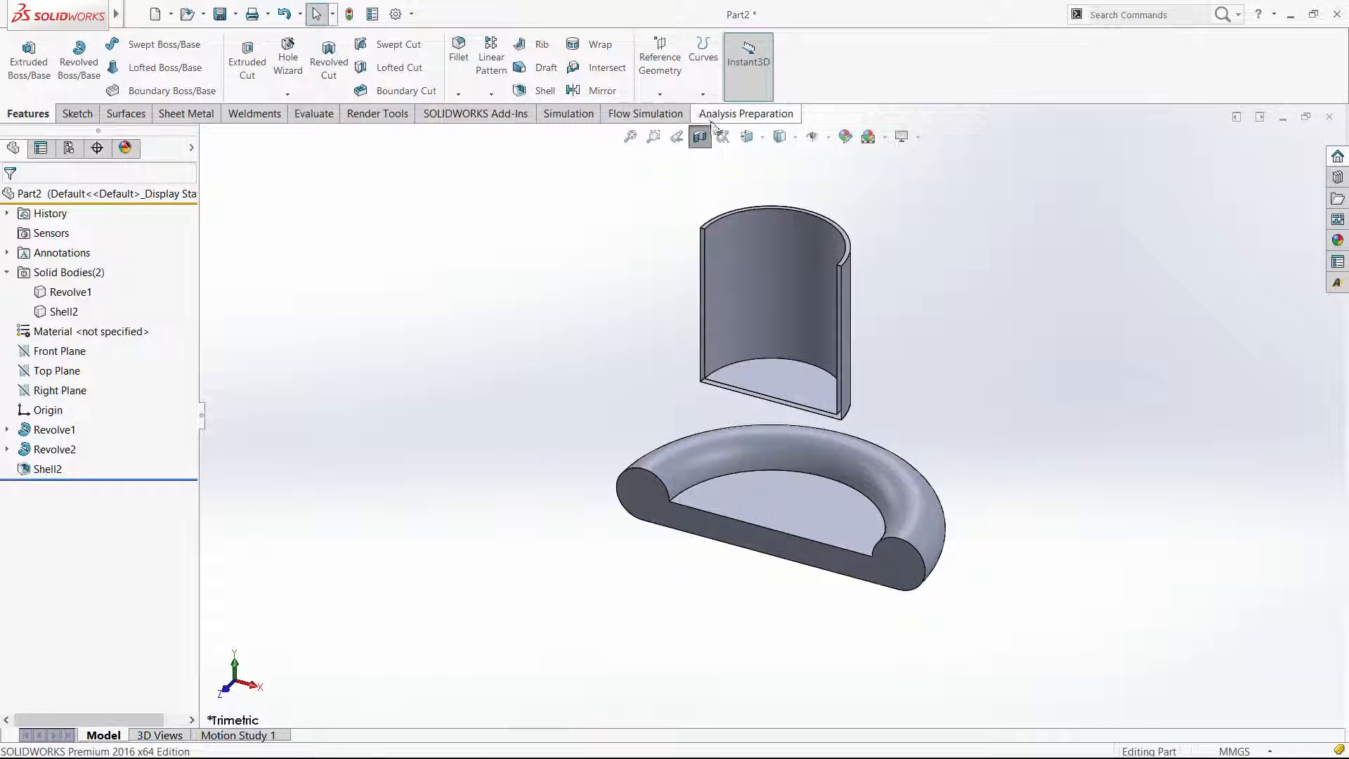
# Turn off the section view and shell the ring body to a 5 mm wall, removing its central circular face.
pyautogui.click(676, 138)
pyautogui.click(545, 90)
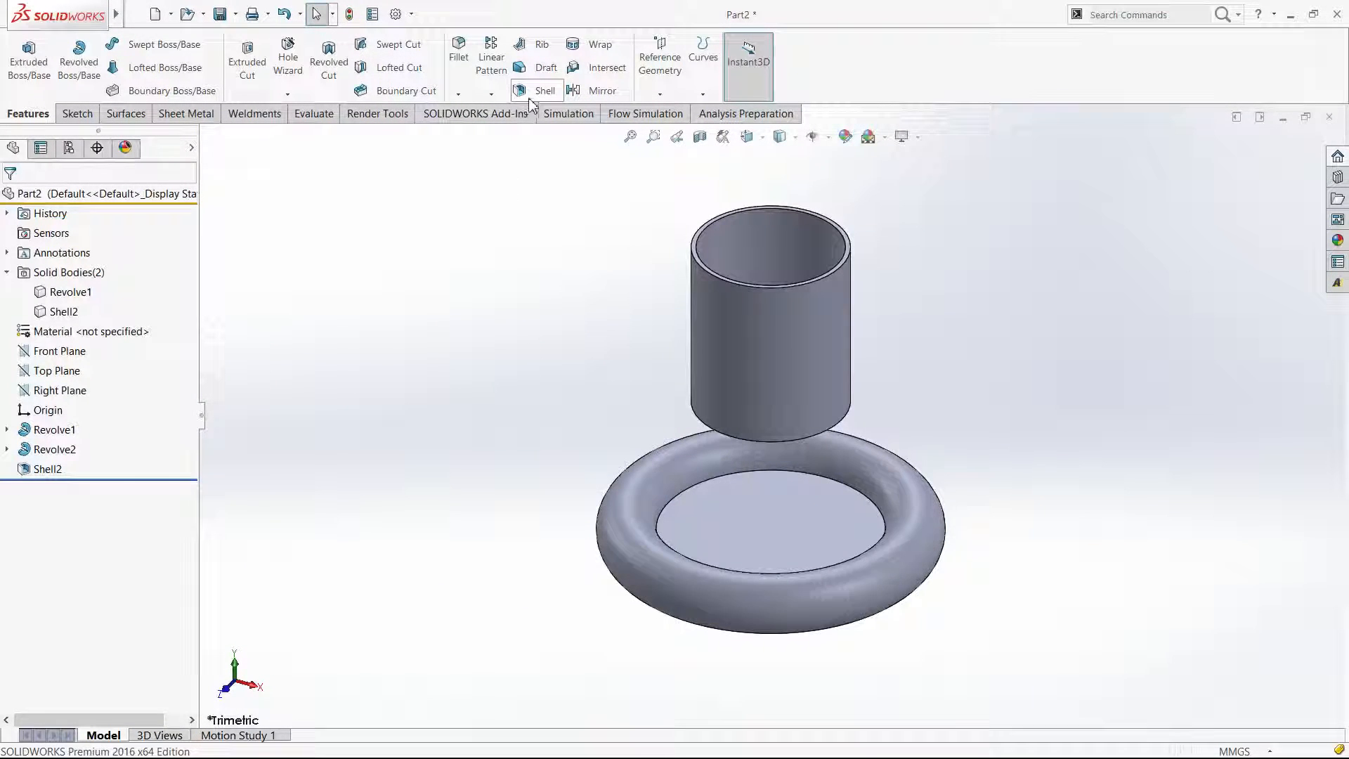
pyautogui.click(704, 529)
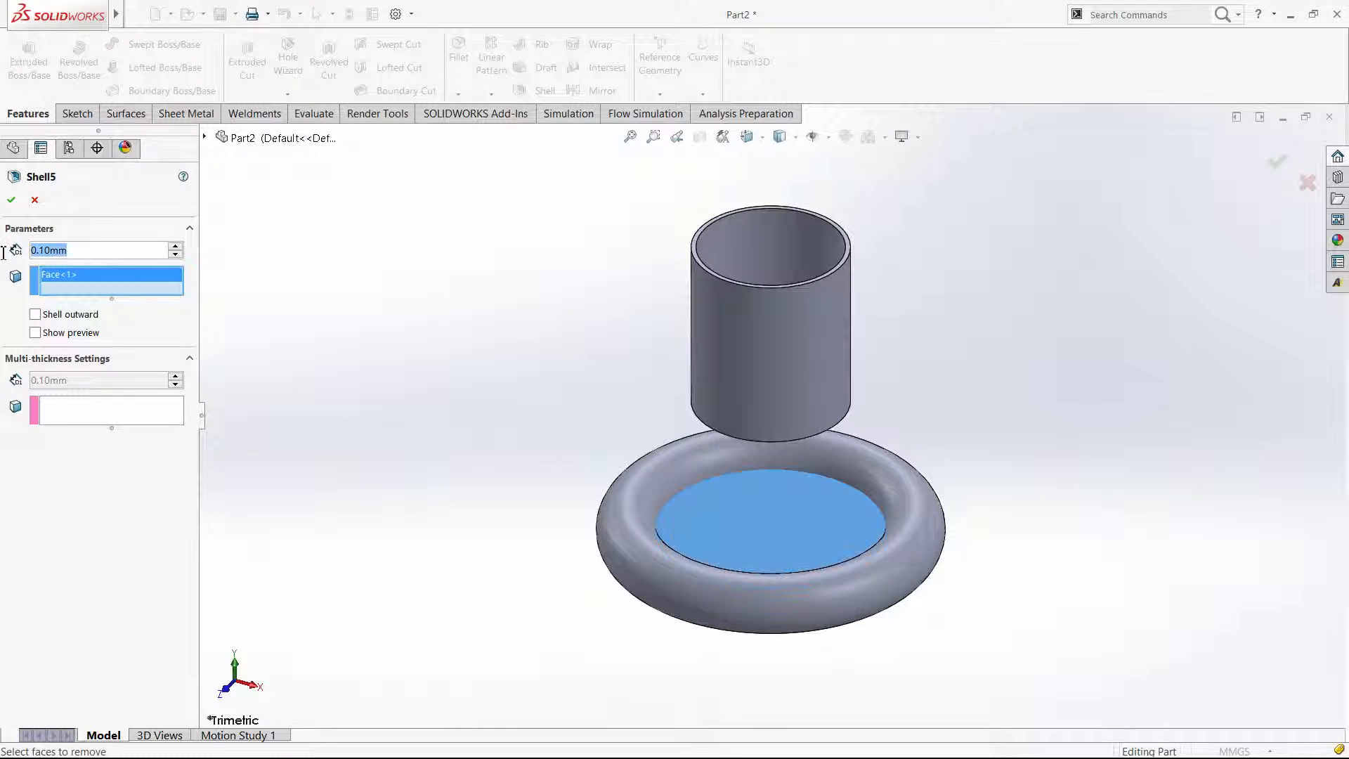
pyautogui.write('5.')
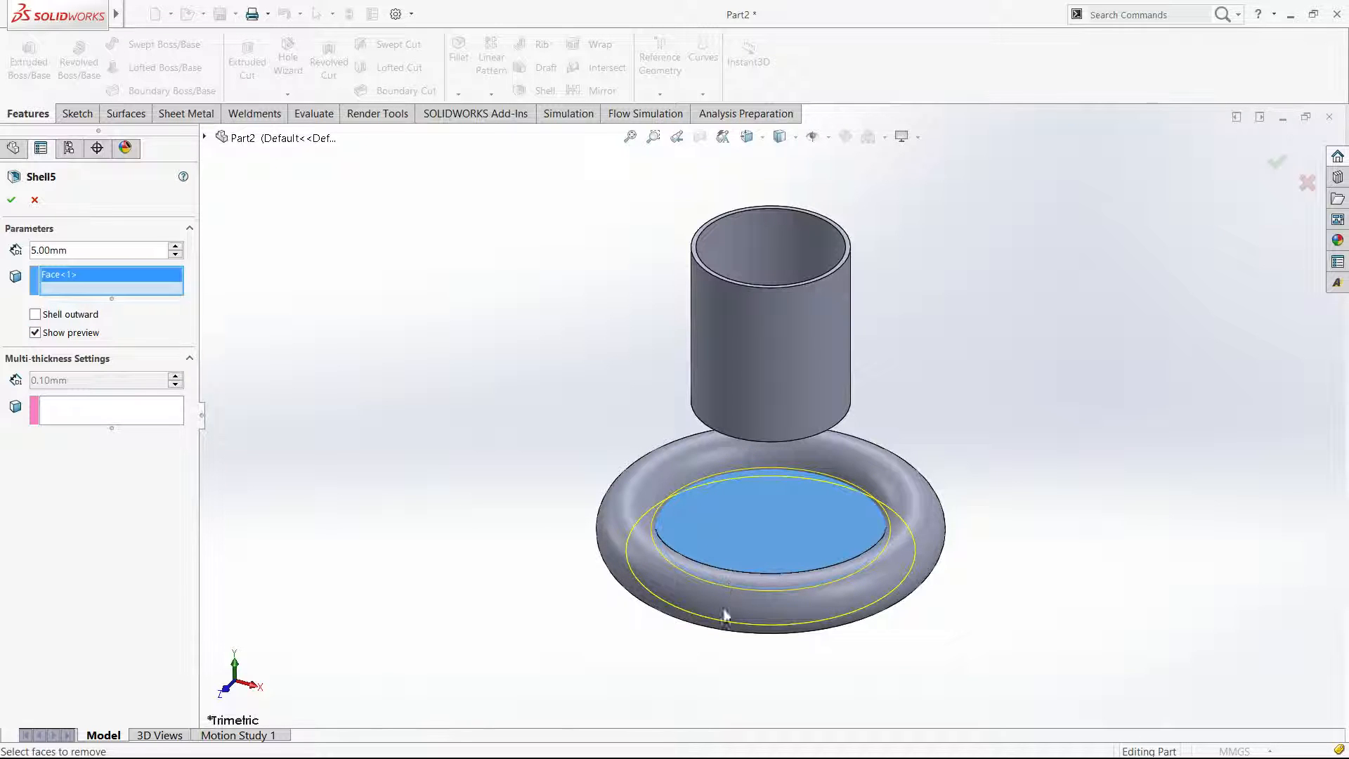
pyautogui.click(11, 201)
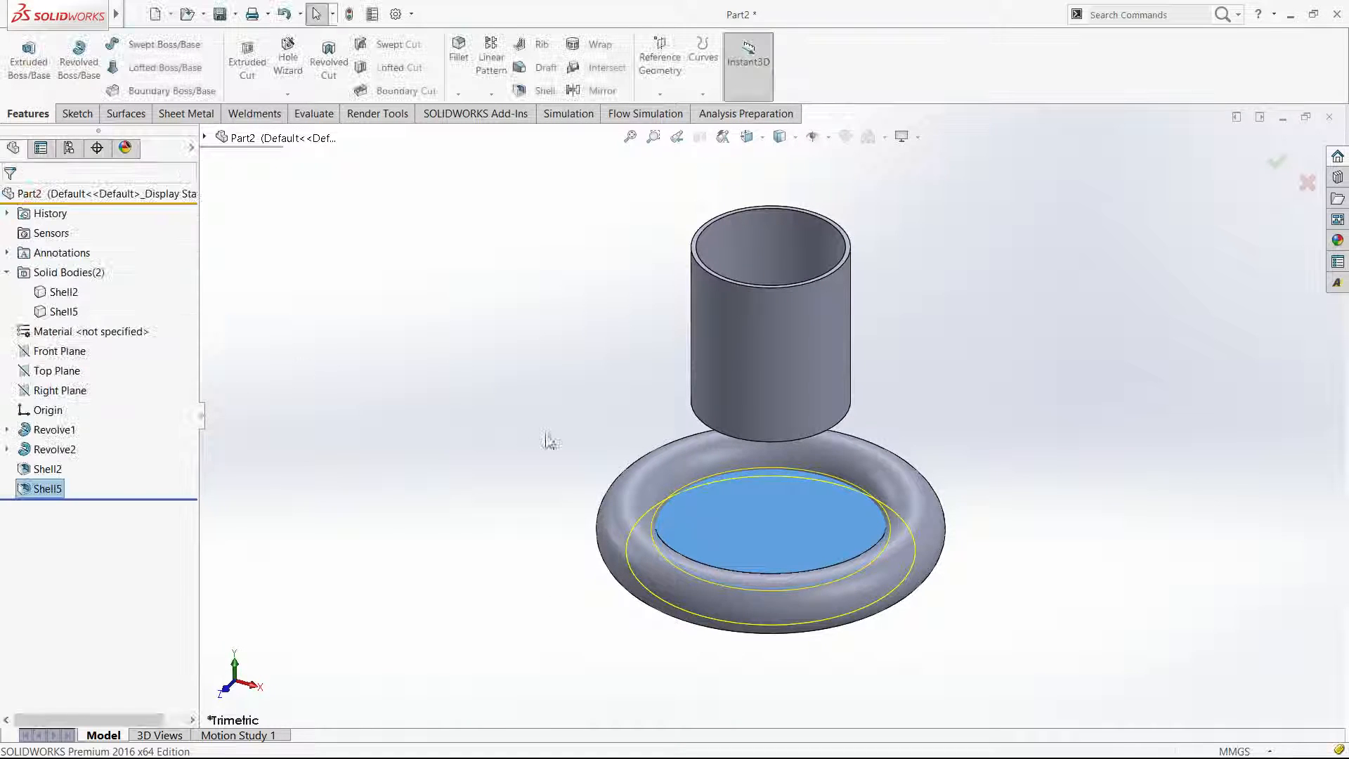
# Start a loft between the ring's inner circular edge and the outer bottom edge of the cylinder.
pyautogui.hotkey('ctrl', '4')
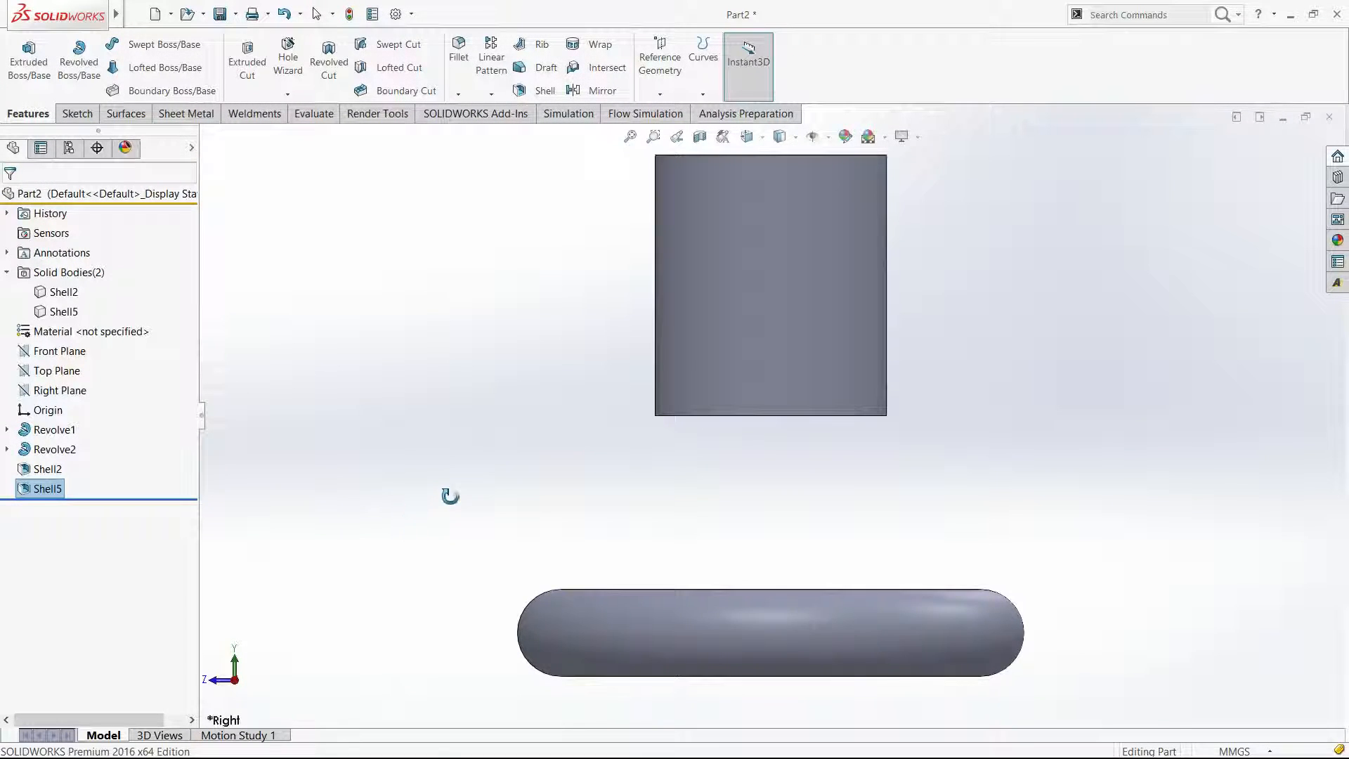
pyautogui.moveTo(499, 718); pyautogui.dragTo(485, 506)
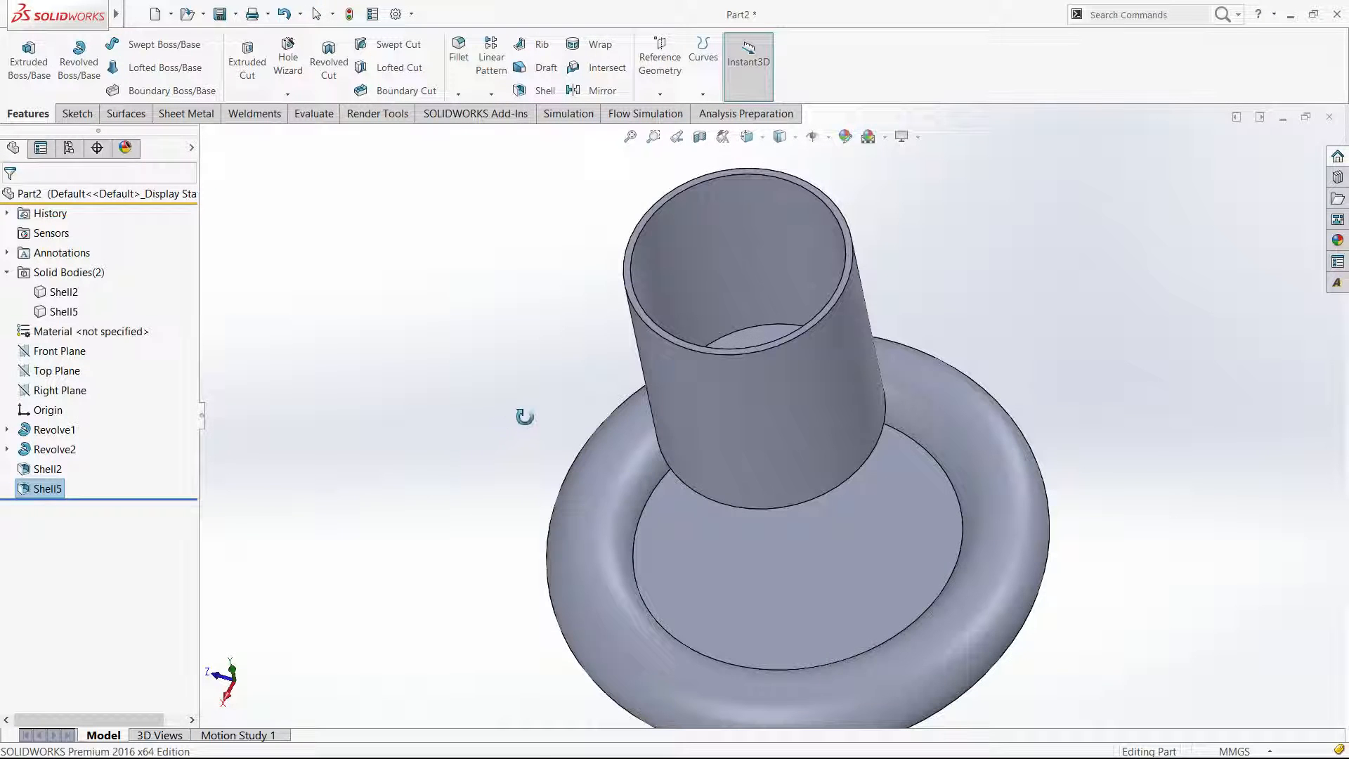
pyautogui.click(316, 14)
pyautogui.scroll(-2, 1039, 241)
pyautogui.hotkey('ctrl', '7')
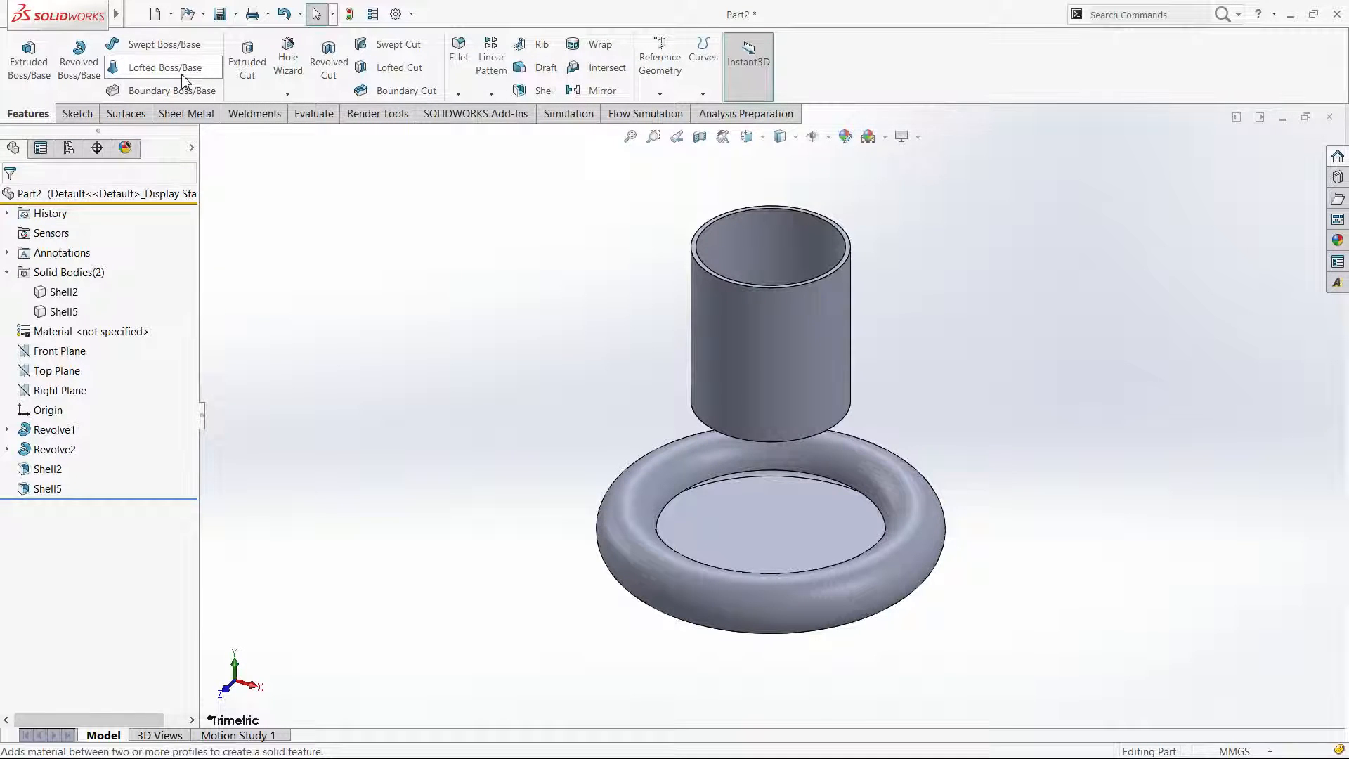
pyautogui.click(183, 76)
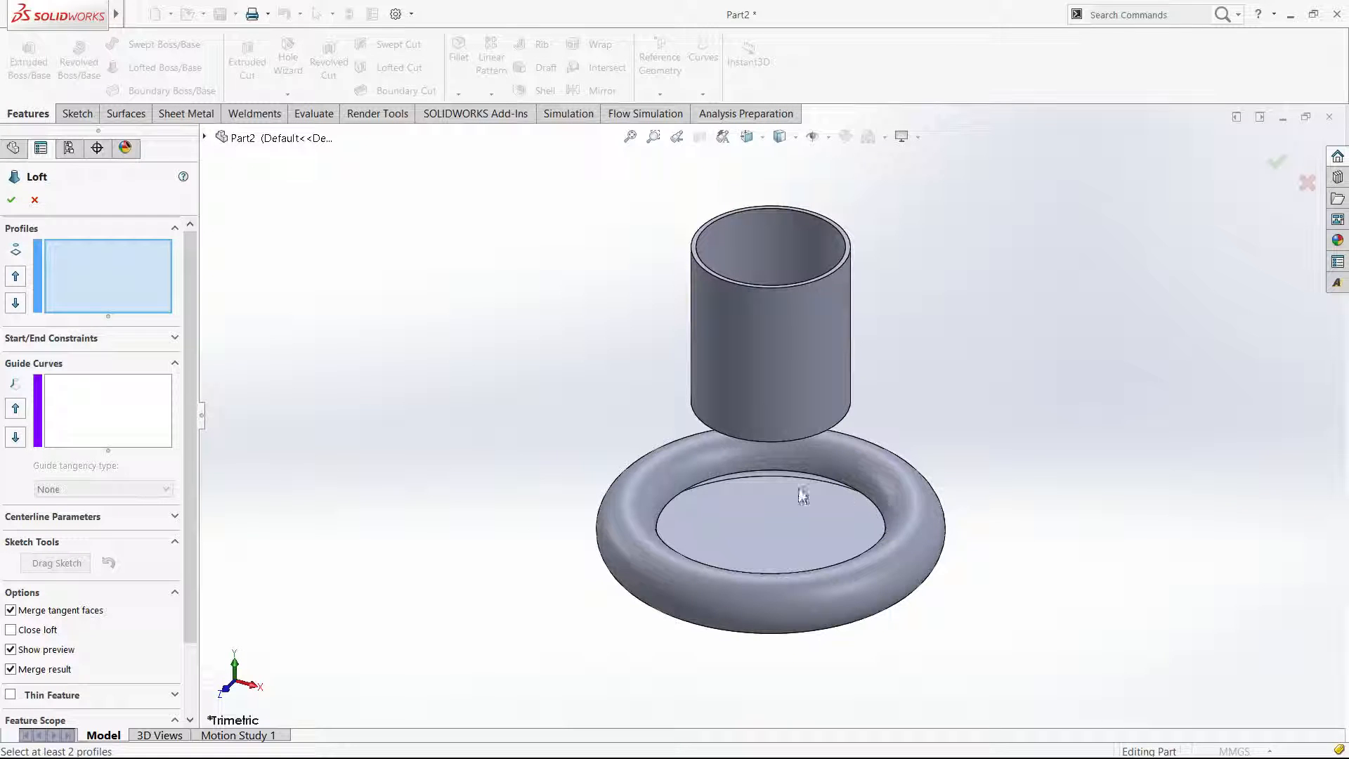
pyautogui.click(81, 286)
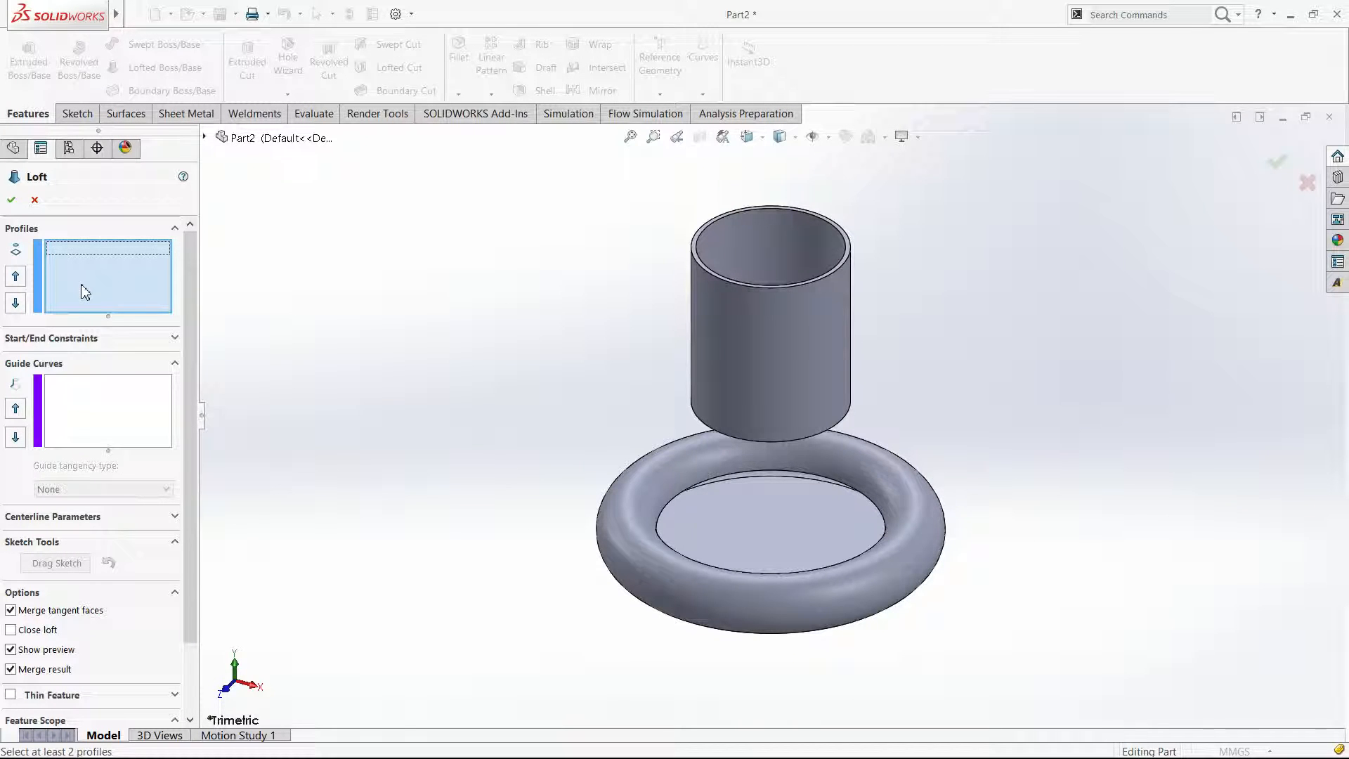
pyautogui.click(704, 481)
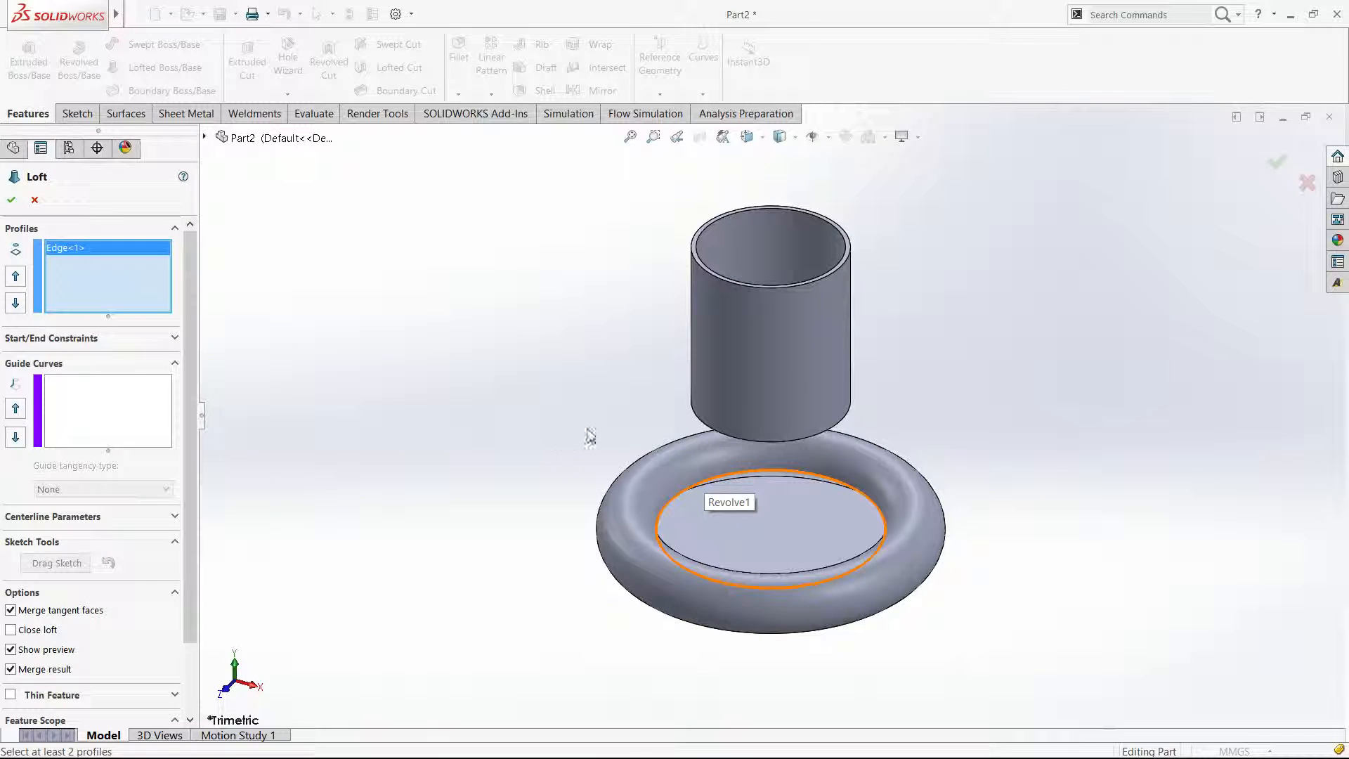
pyautogui.moveTo(703, 389); pyautogui.dragTo(699, 325, button='middle')
pyautogui.click(694, 394)
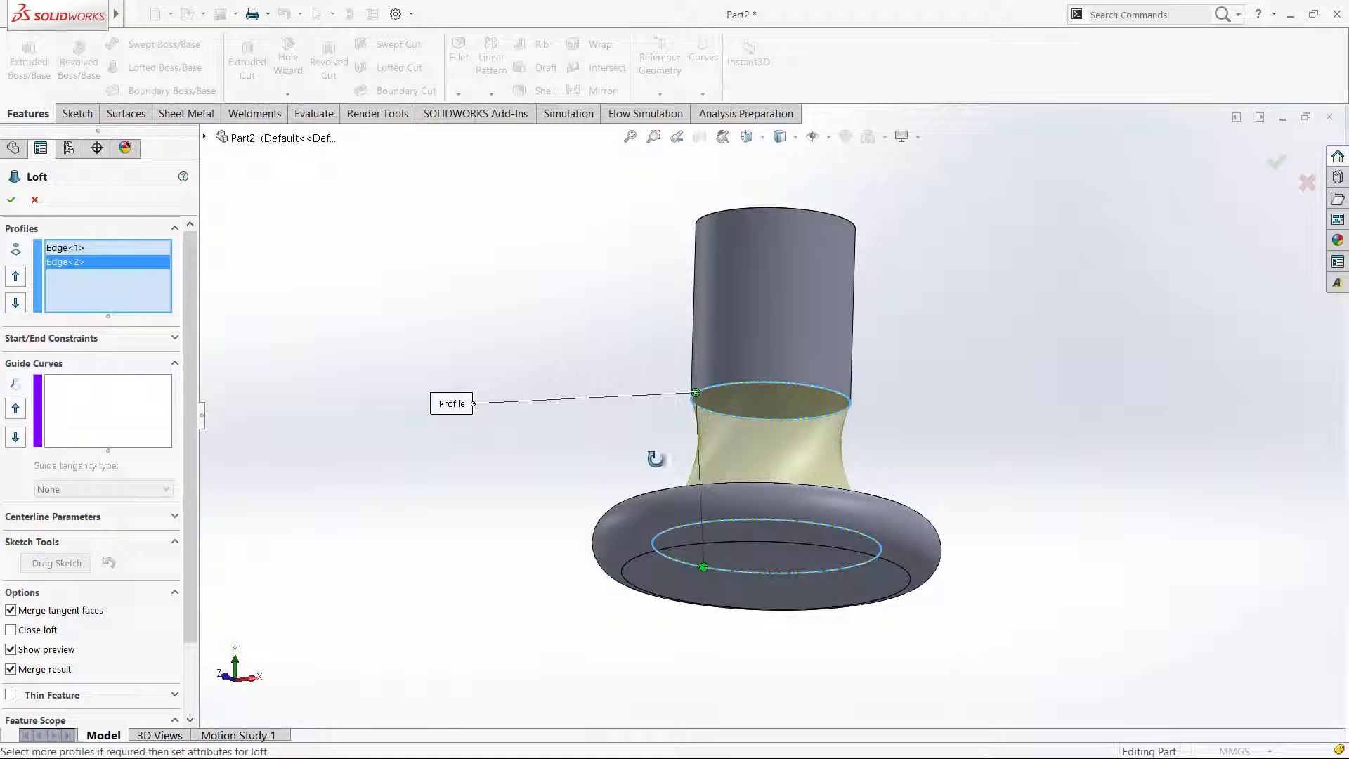
# Move the loft connector along the cylinder's bottom edge to line it up with the connector point on the ring.
pyautogui.moveTo(912, 485); pyautogui.dragTo(979, 482, button='middle')
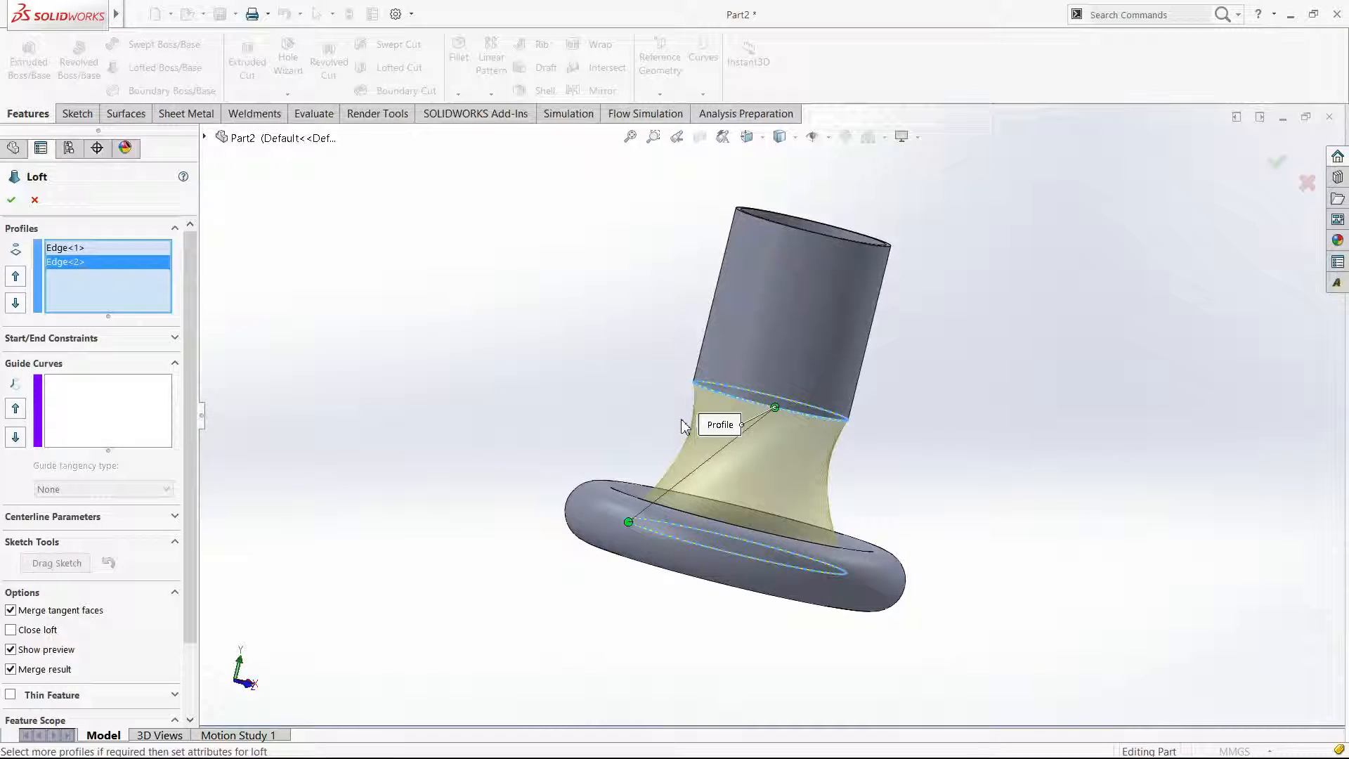
pyautogui.hotkey('ctrl', '4')
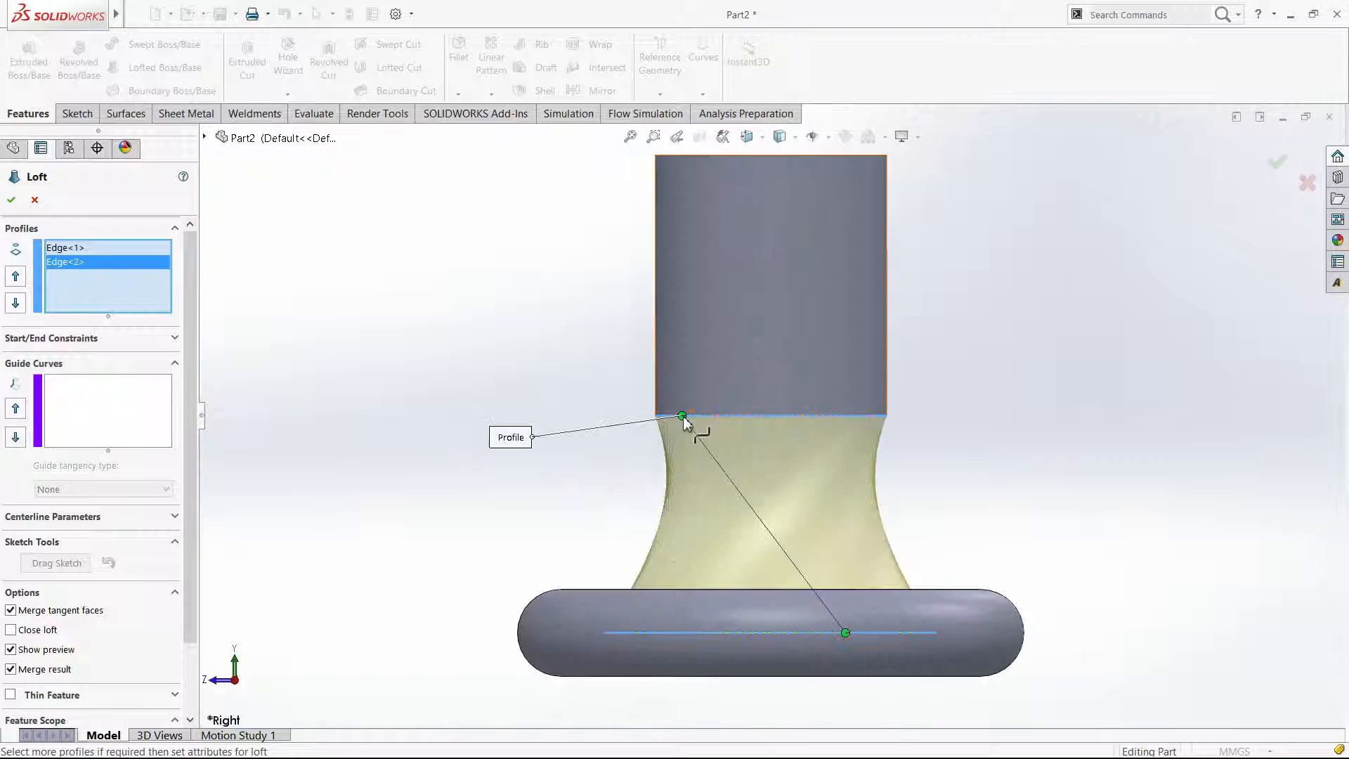
pyautogui.moveTo(692, 422); pyautogui.dragTo(852, 430)
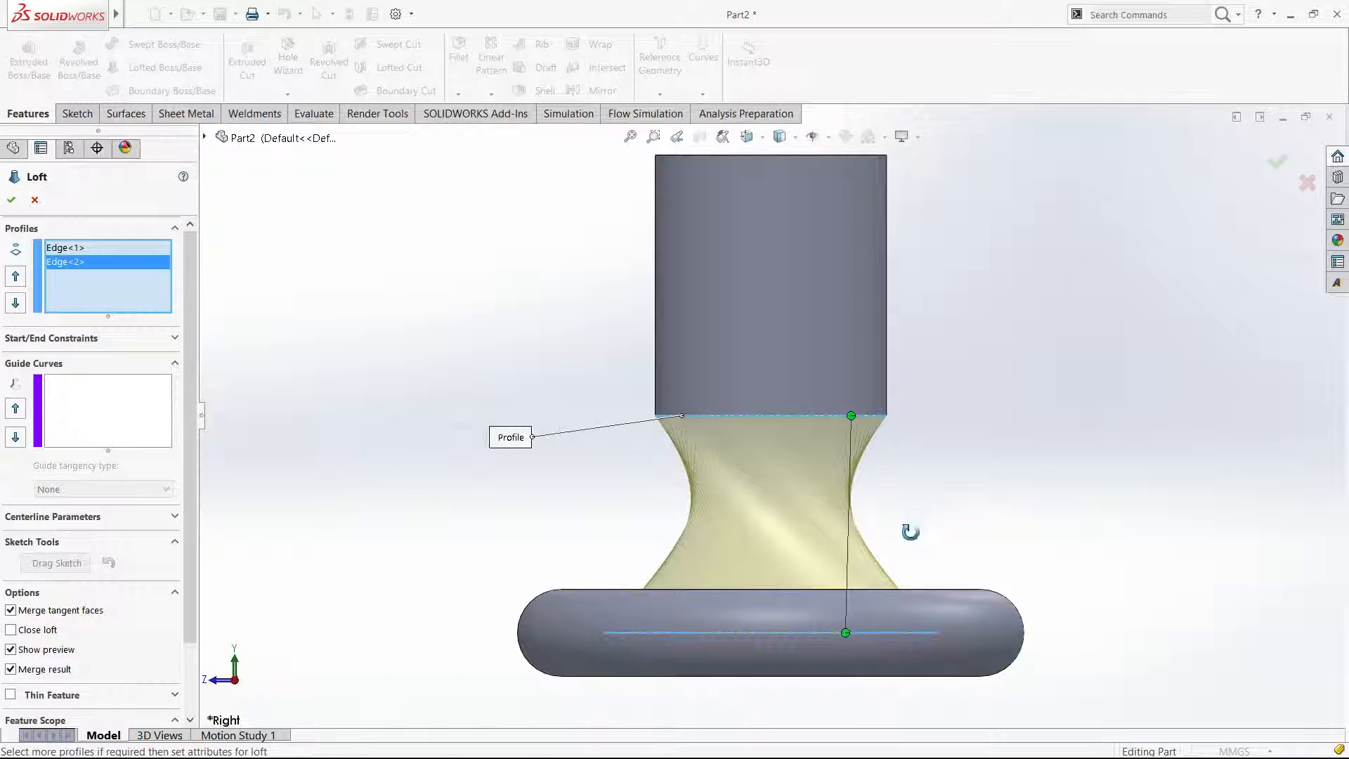
pyautogui.moveTo(1093, 412); pyautogui.dragTo(751, 497, button='middle')
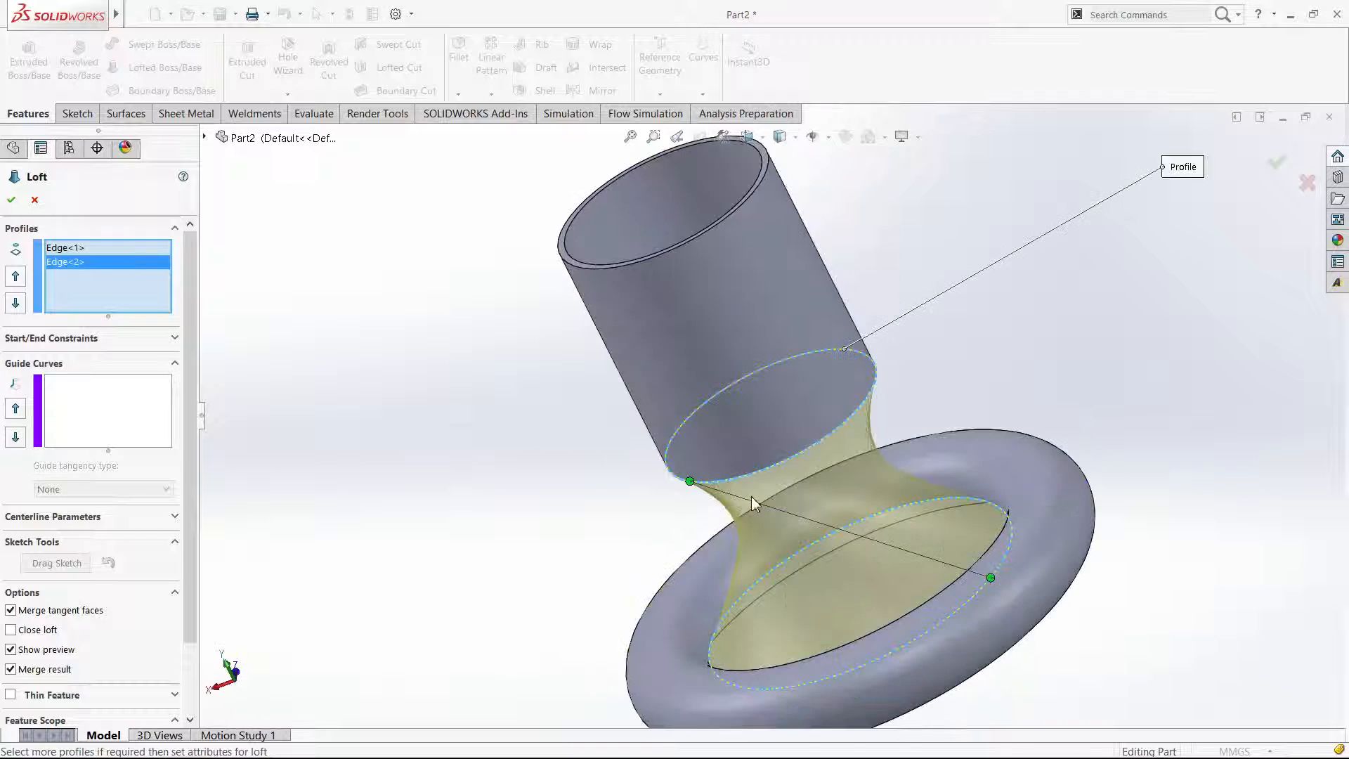
pyautogui.moveTo(714, 505); pyautogui.dragTo(879, 465)
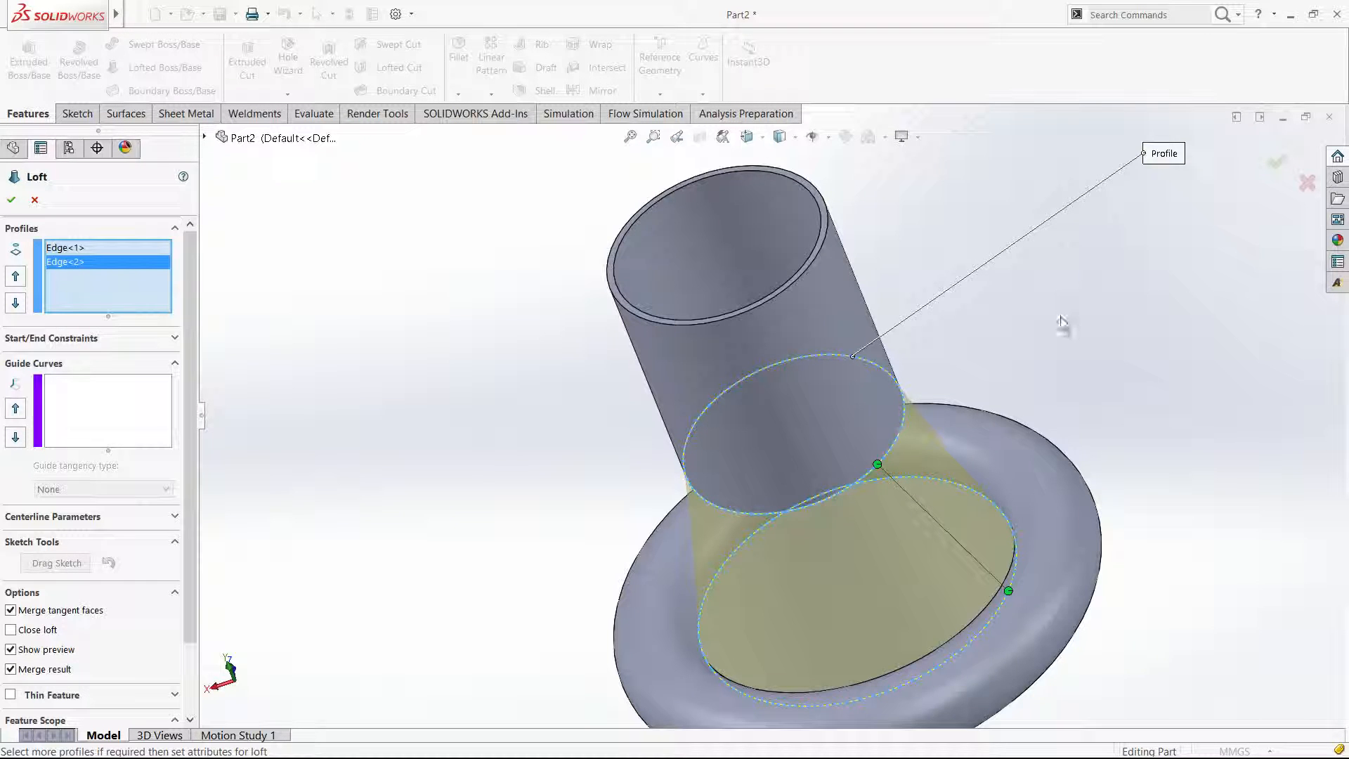
# Slide the upper loft connector around to the far side of the cylinder's bottom edge and create the twisted loft.
pyautogui.moveTo(1080, 309); pyautogui.dragTo(932, 366, button='middle')
pyautogui.moveTo(1069, 365); pyautogui.dragTo(1054, 352, button='middle')
pyautogui.moveTo(1052, 350); pyautogui.dragTo(1079, 355)
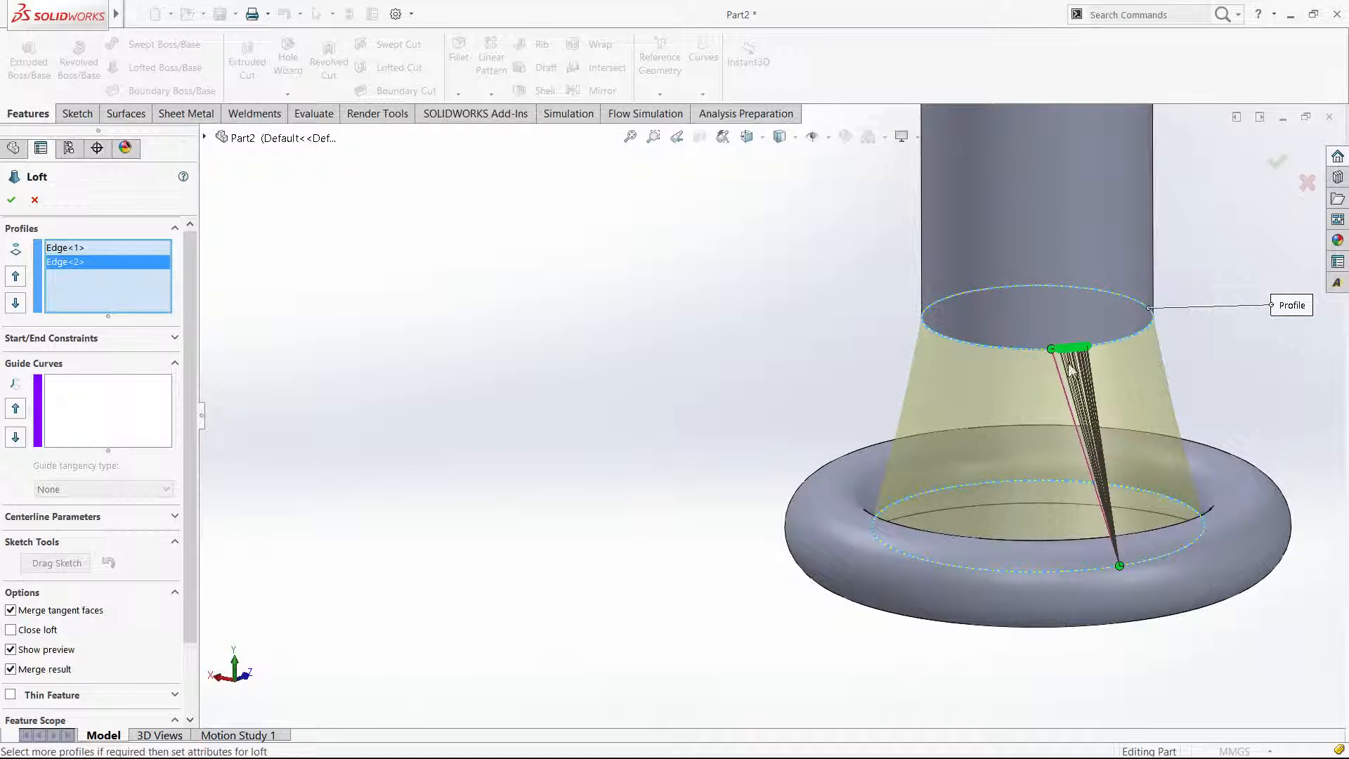
pyautogui.scroll(-2, 947, 353)
pyautogui.moveTo(1150, 343); pyautogui.dragTo(927, 283)
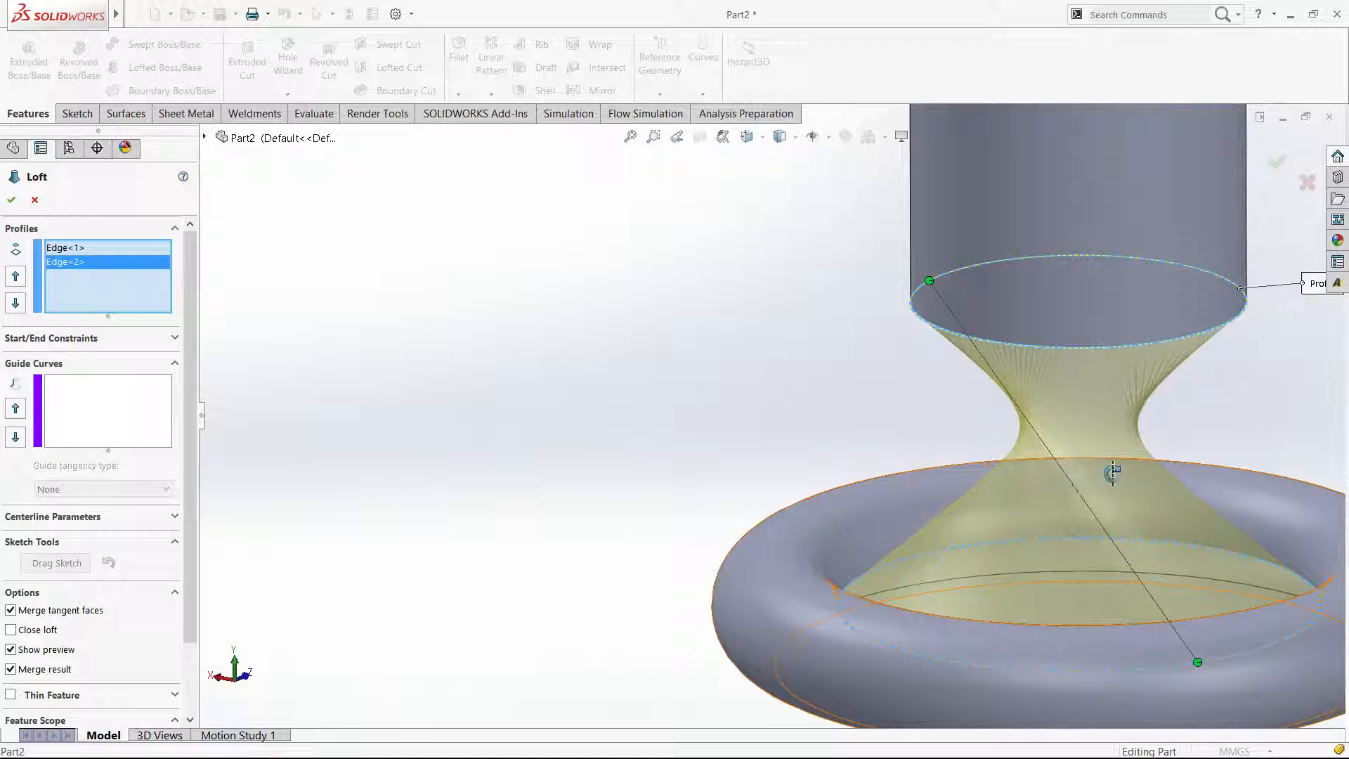
pyautogui.scroll(-3, 956, 437)
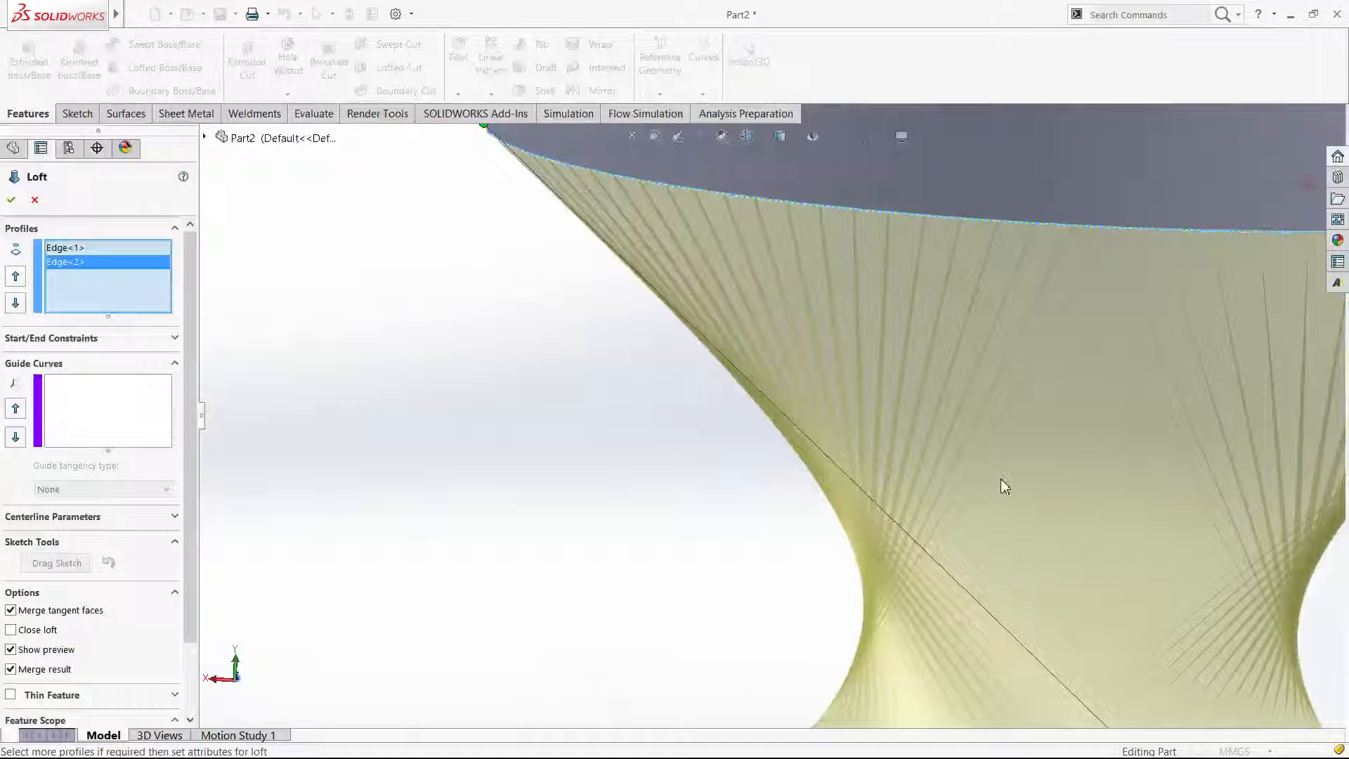
pyautogui.press('f')
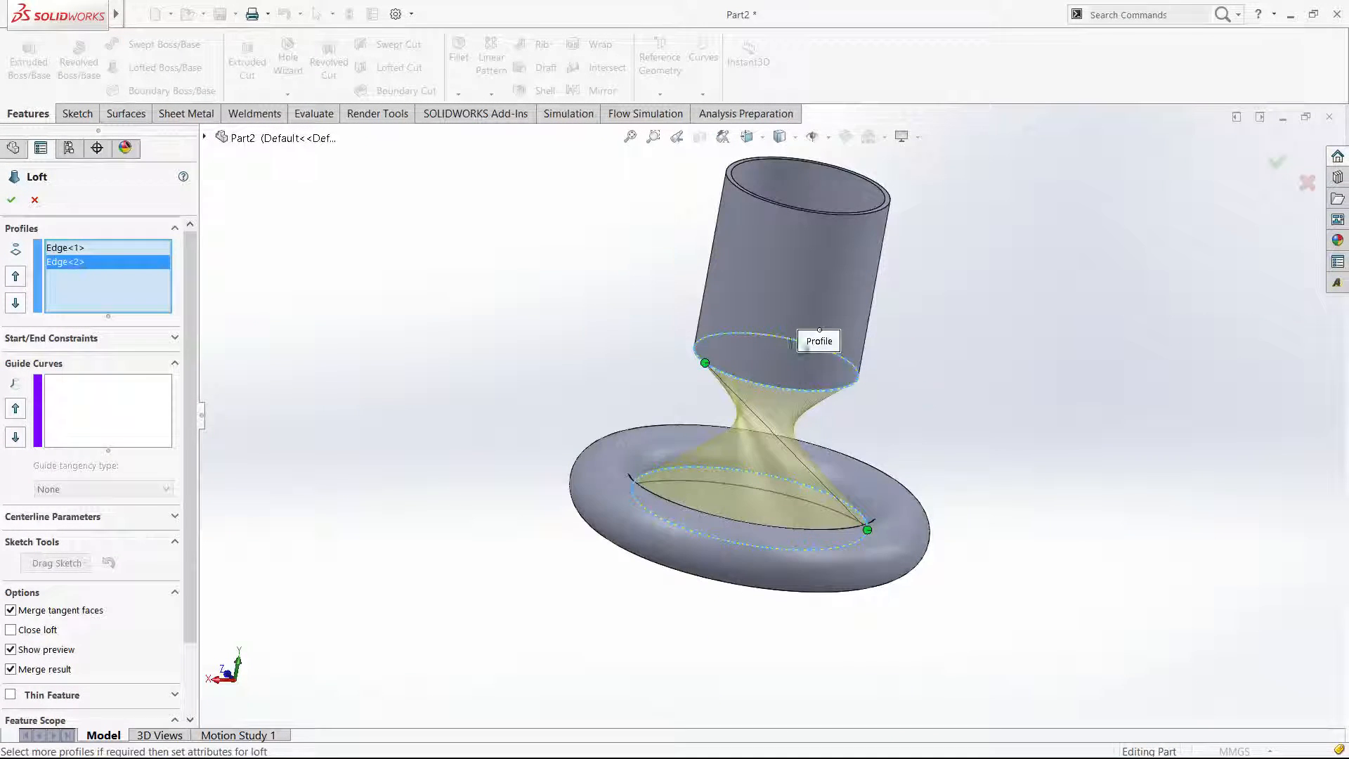
pyautogui.hotkey('ctrl', '1')
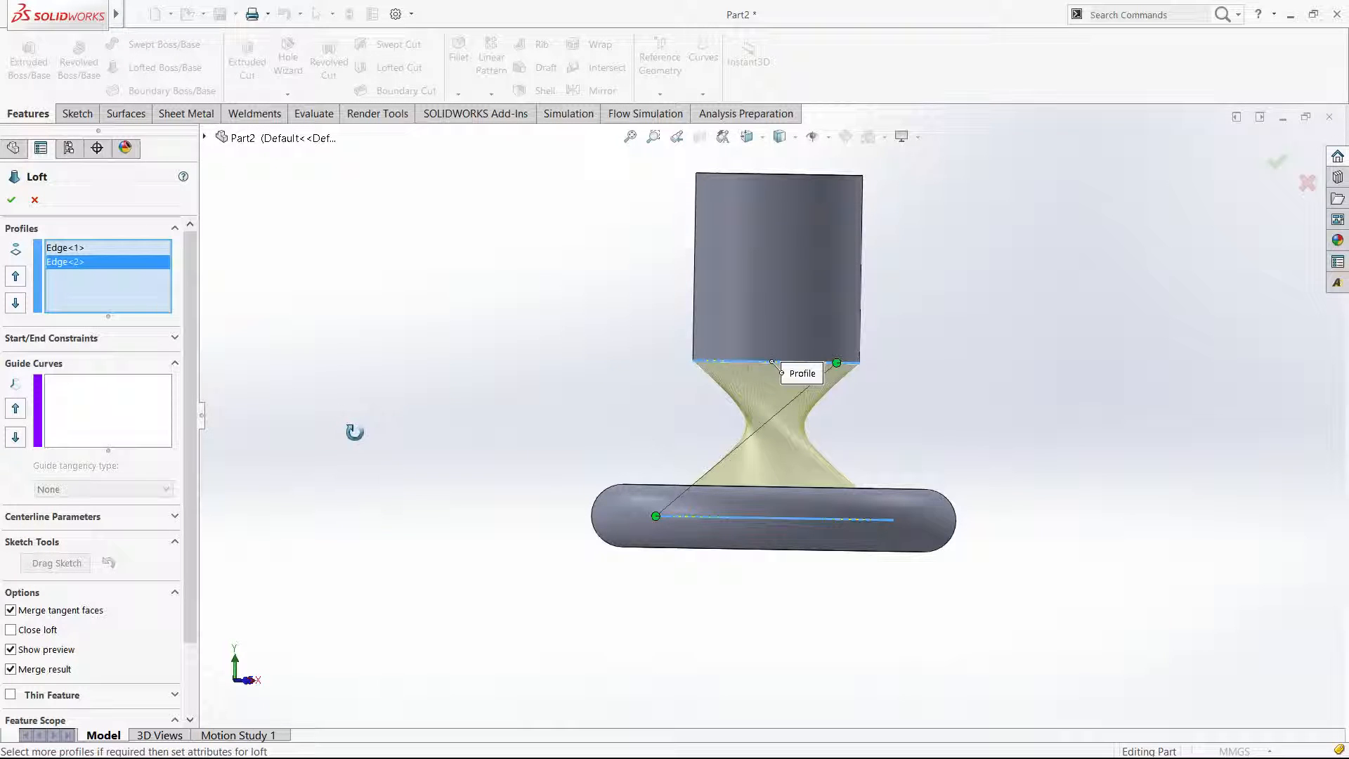
pyautogui.click(12, 204)
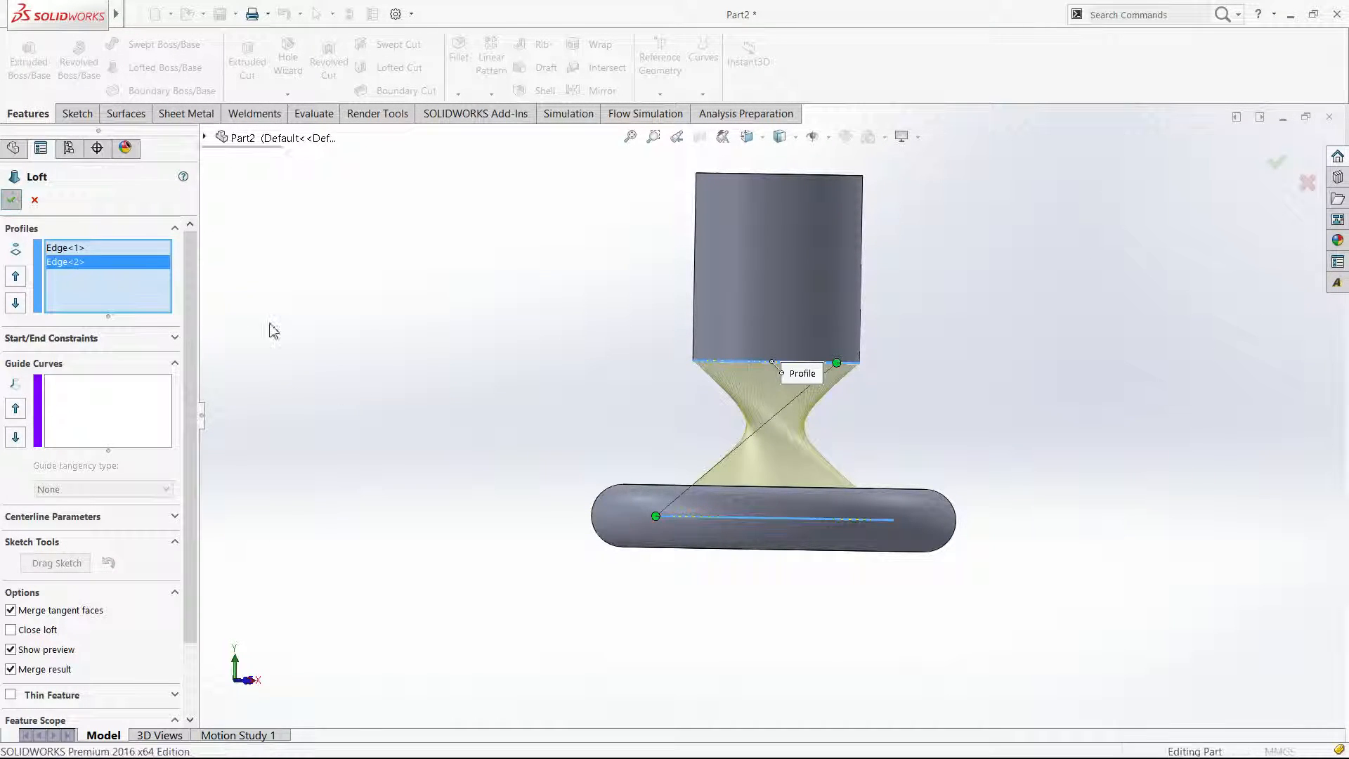
# Change the display style to shaded without edges for viewing the twisted loft.
pyautogui.moveTo(427, 400); pyautogui.dragTo(810, 445, button='middle')
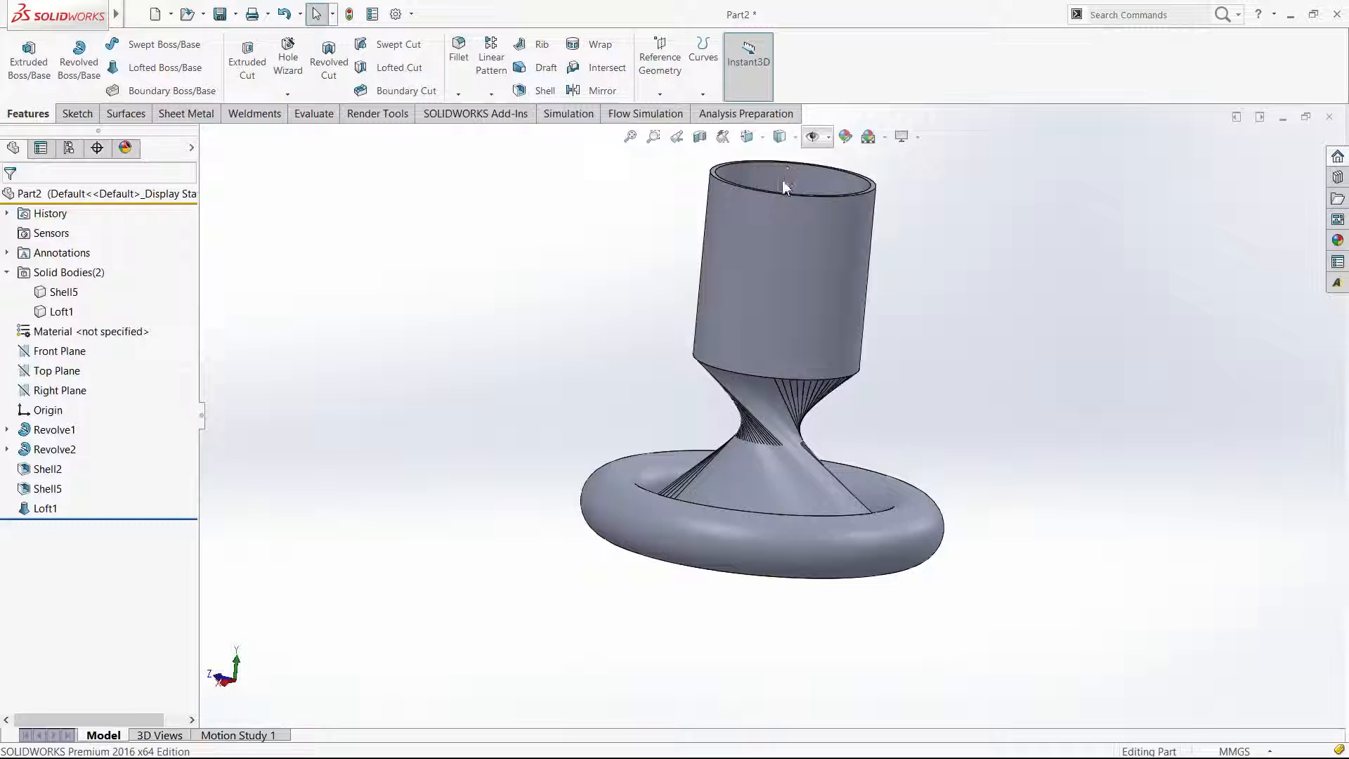
pyautogui.scroll(-5, 714, 374)
pyautogui.click(714, 376)
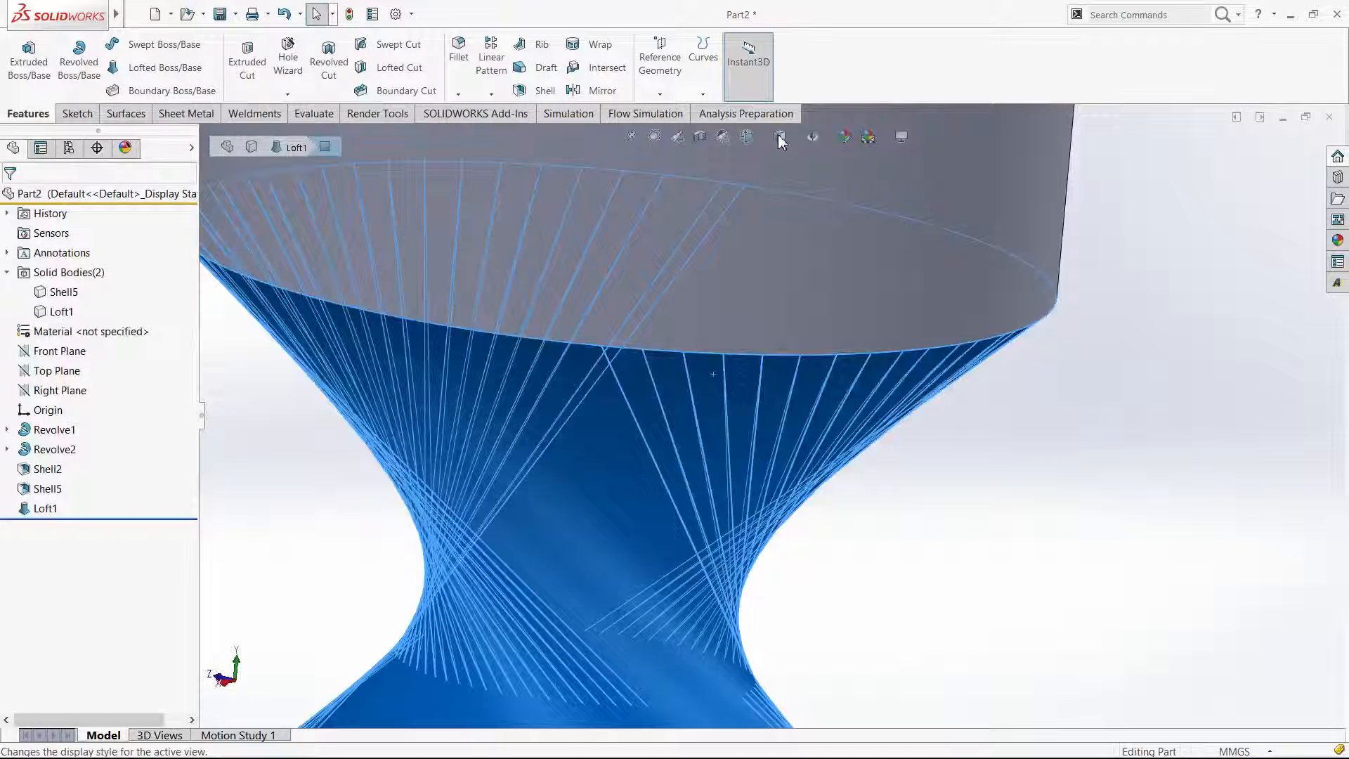
pyautogui.press('Escape')
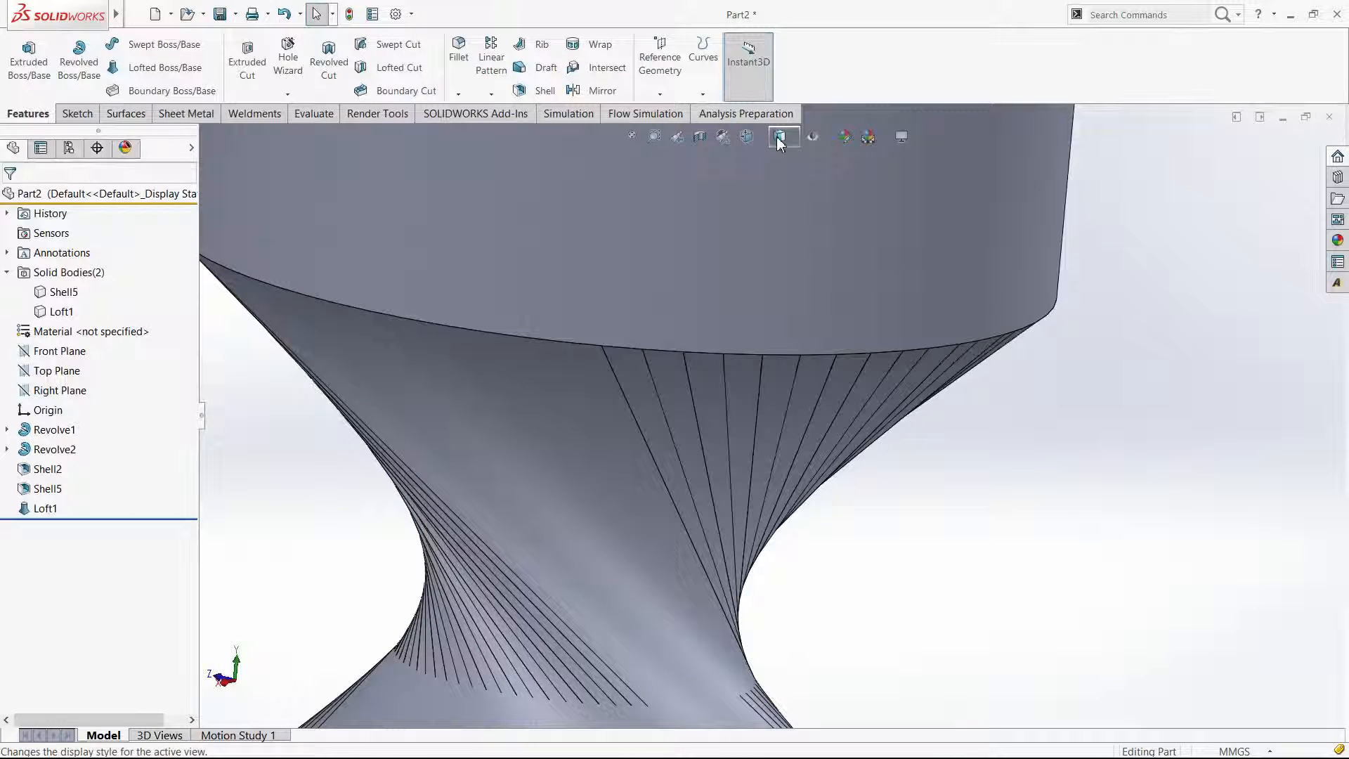
pyautogui.click(777, 184)
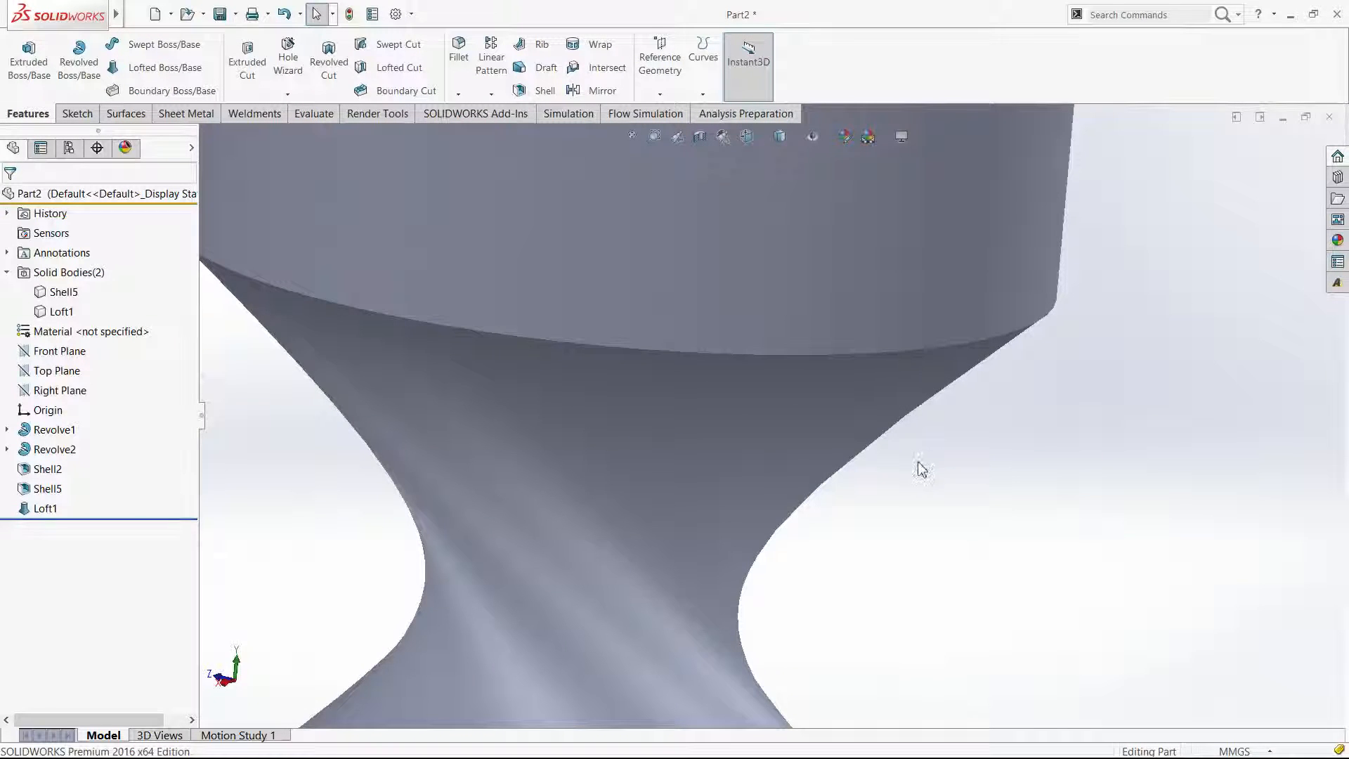
# Examine the loft from several angles, section the model at the Front Plane and inspect the interior of the ring, loft and cylinder.
pyautogui.scroll(9, 919, 466)
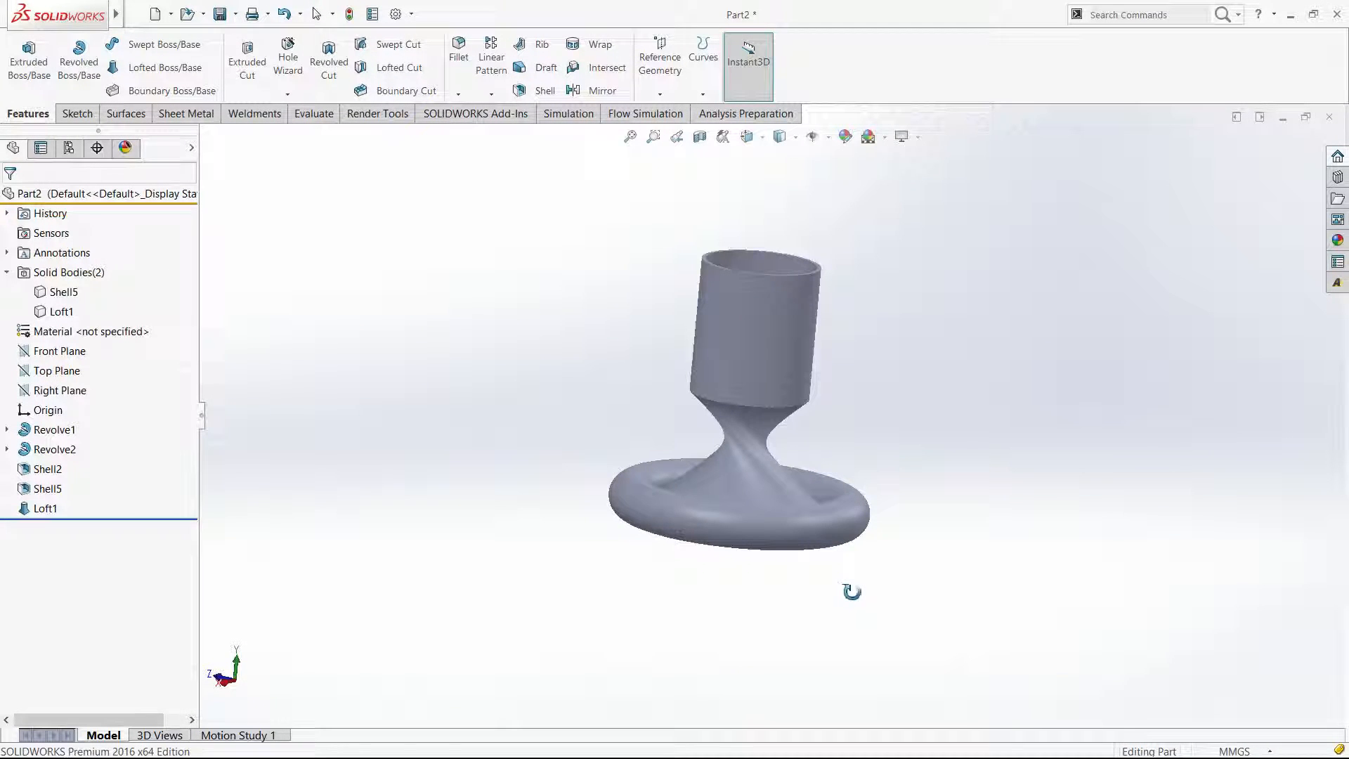
pyautogui.moveTo(858, 556); pyautogui.dragTo(756, 425, button='middle')
pyautogui.scroll(-5, 738, 414)
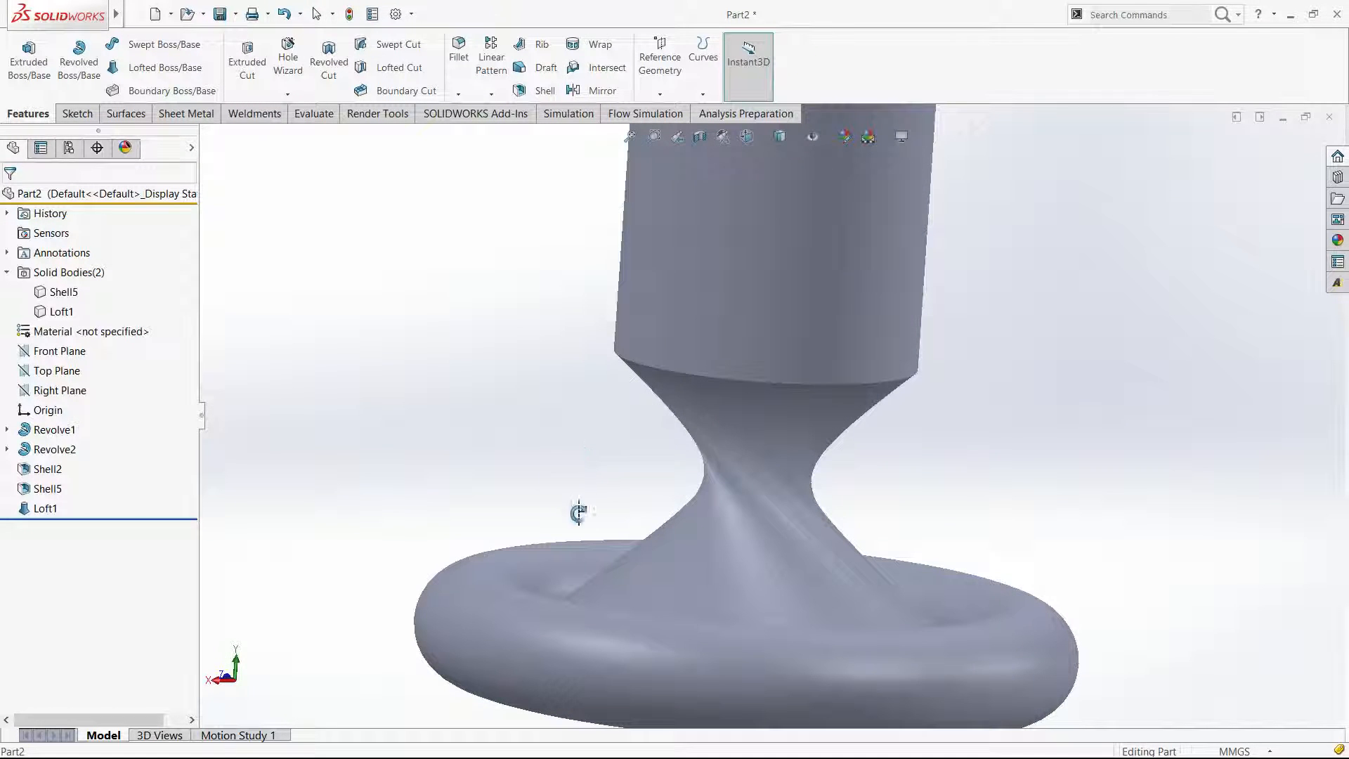
pyautogui.moveTo(850, 527); pyautogui.dragTo(1029, 403, button='middle')
pyautogui.hotkey('ctrl', '7')
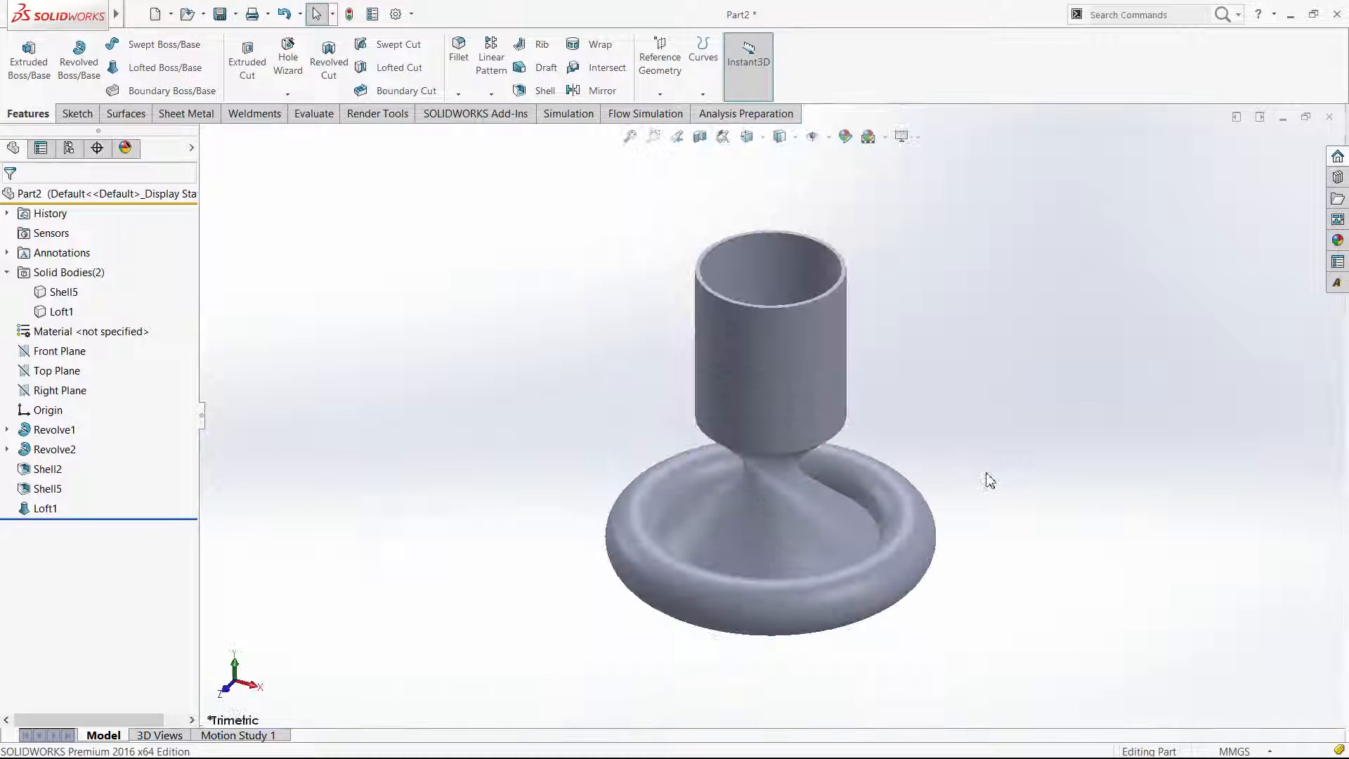
pyautogui.click(699, 137)
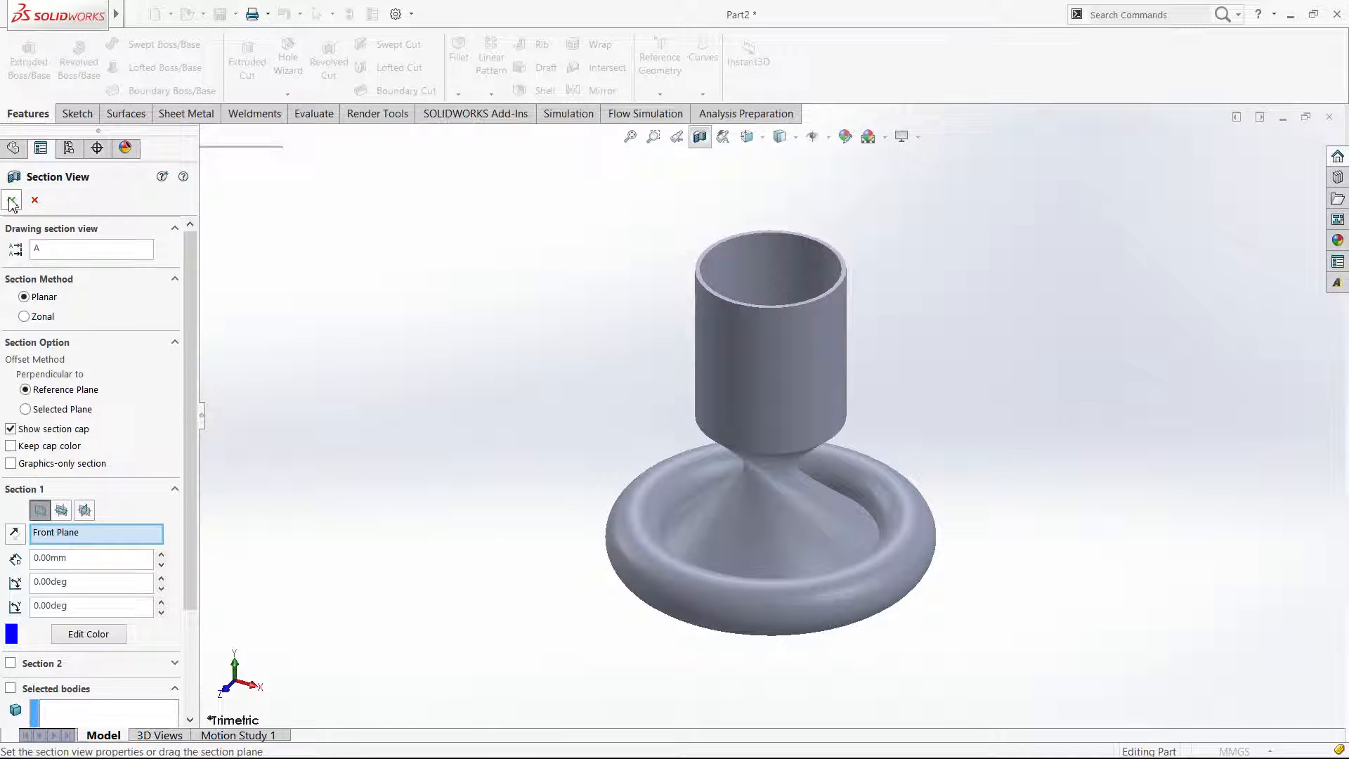
pyautogui.click(12, 201)
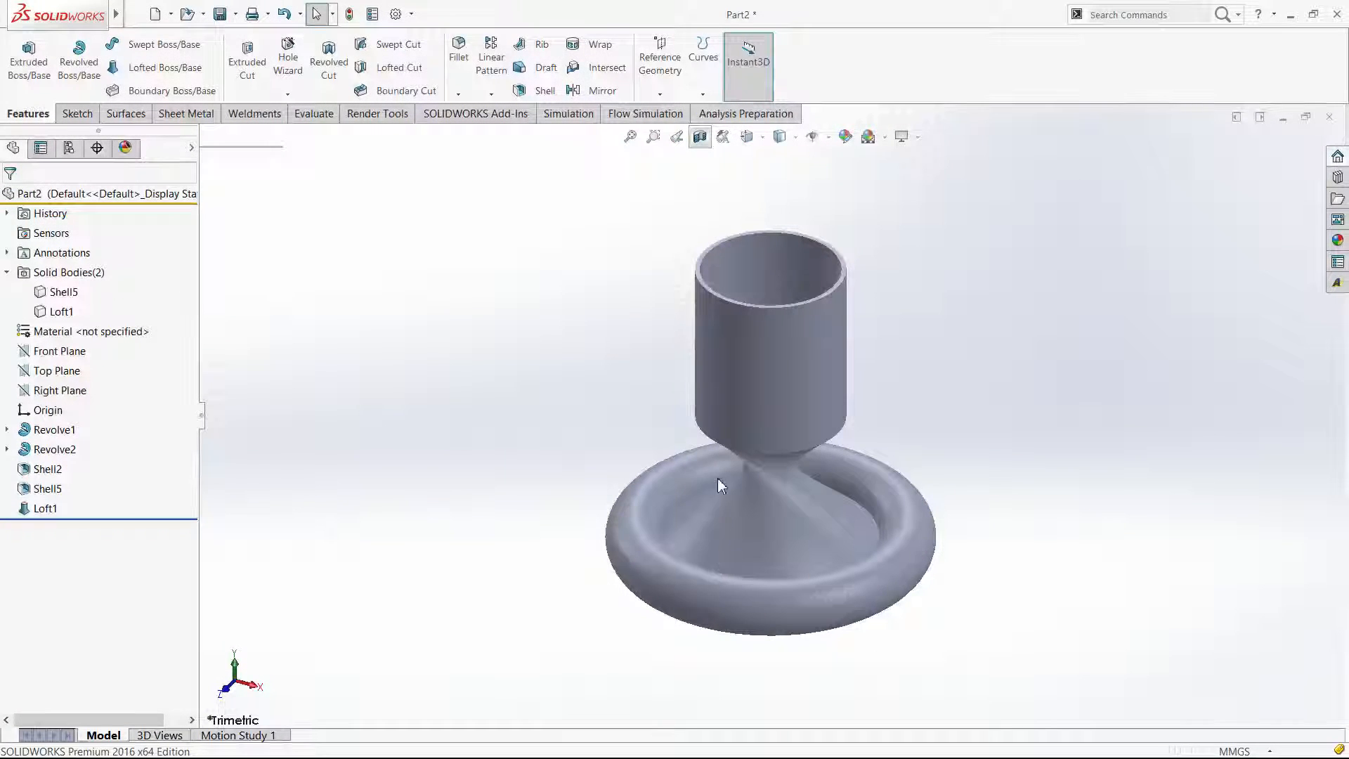
pyautogui.scroll(-6, 718, 478)
pyautogui.moveTo(724, 461); pyautogui.dragTo(728, 392, button='middle')
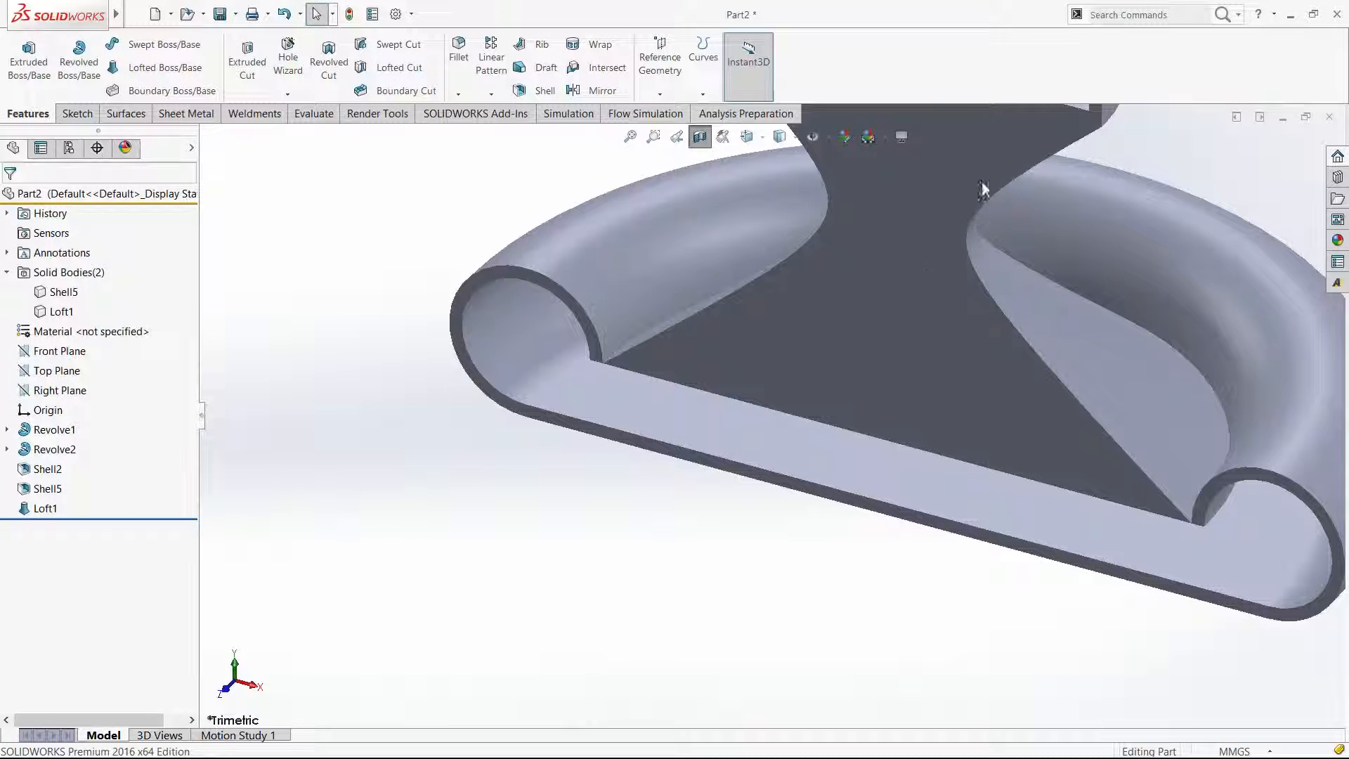
pyautogui.scroll(4, 858, 248)
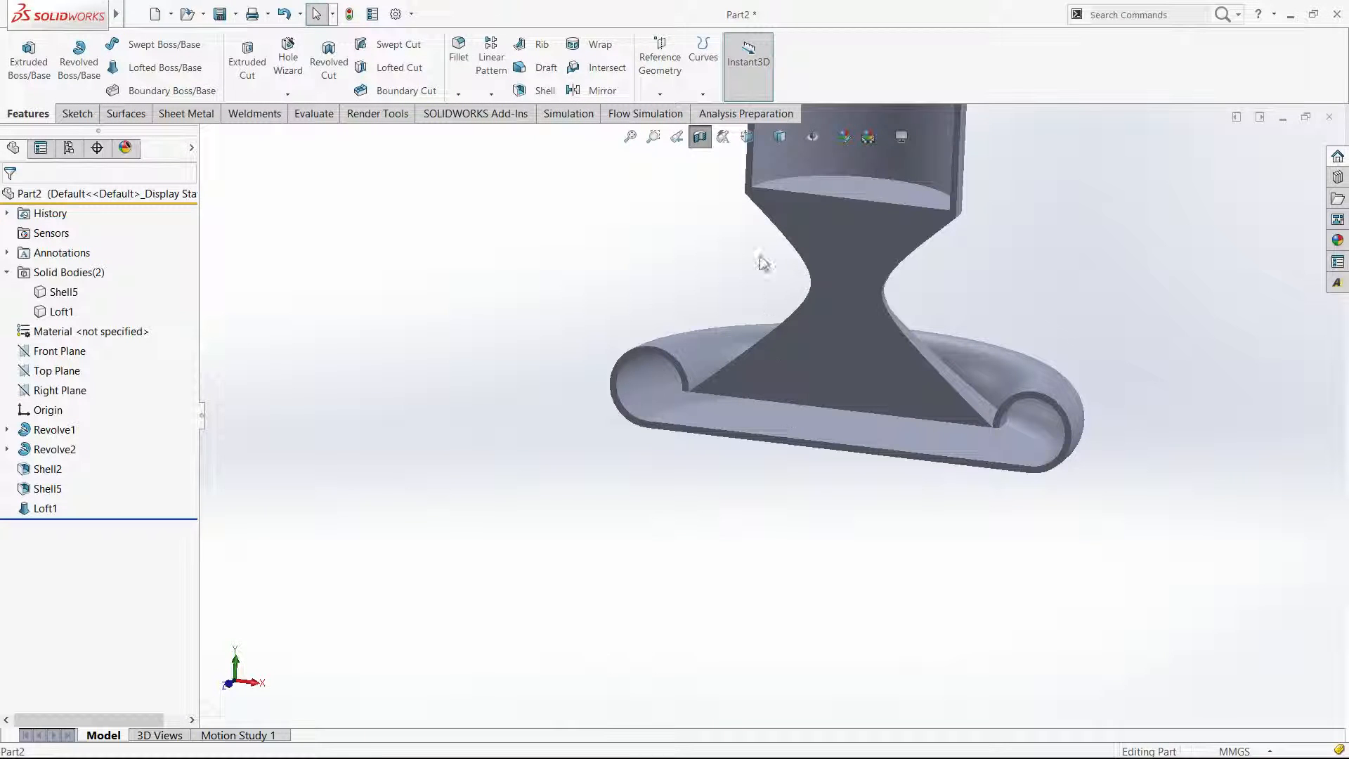
# Section the model again at the Front Plane with the cap shown, examine the loft's interior, and return to the full view.
pyautogui.click(698, 139)
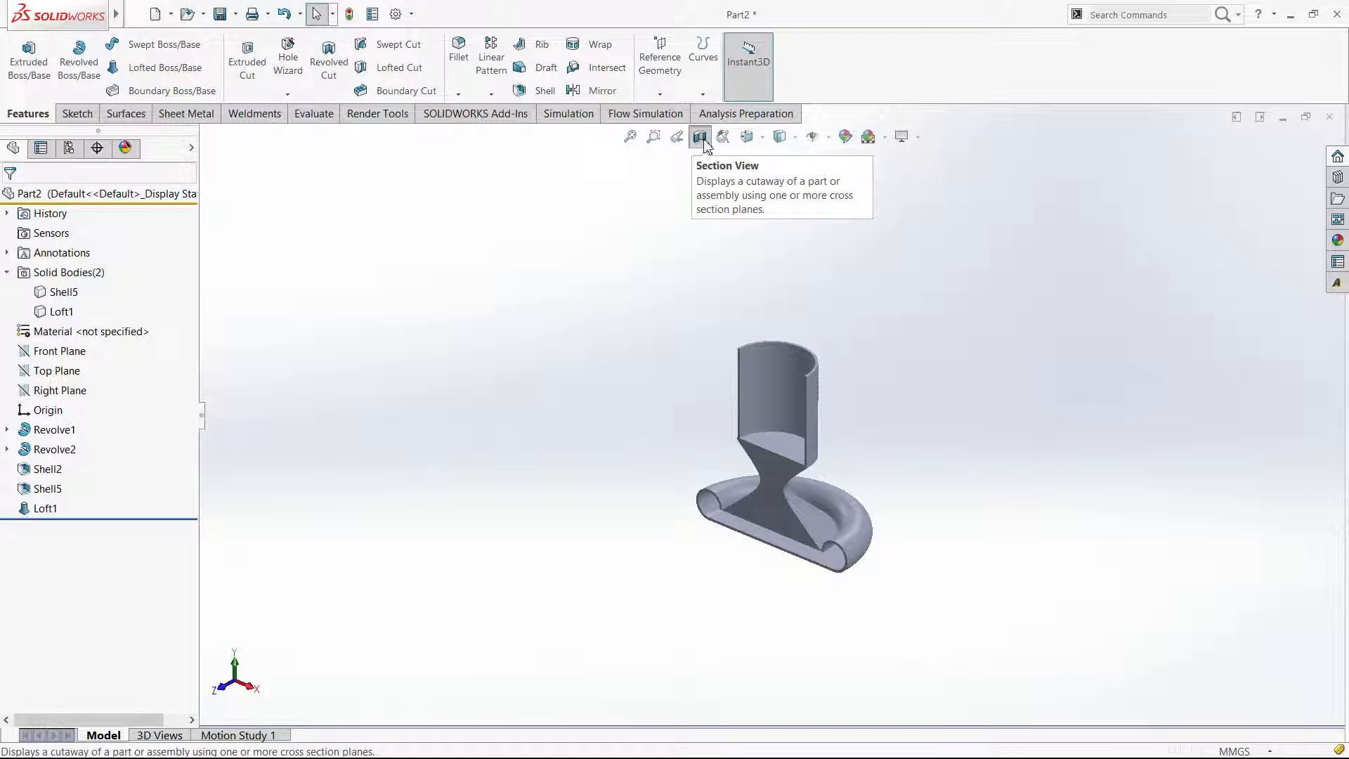
pyautogui.click(702, 139)
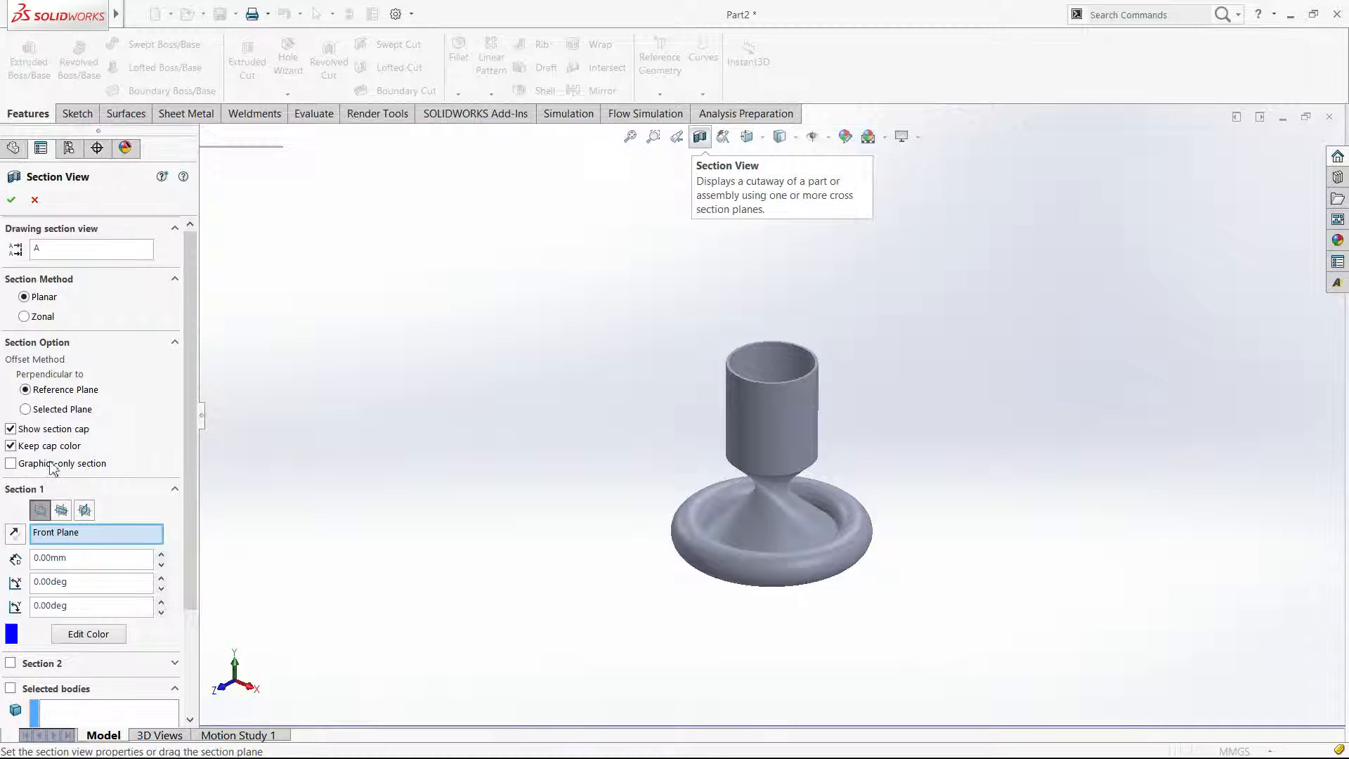
pyautogui.click(11, 199)
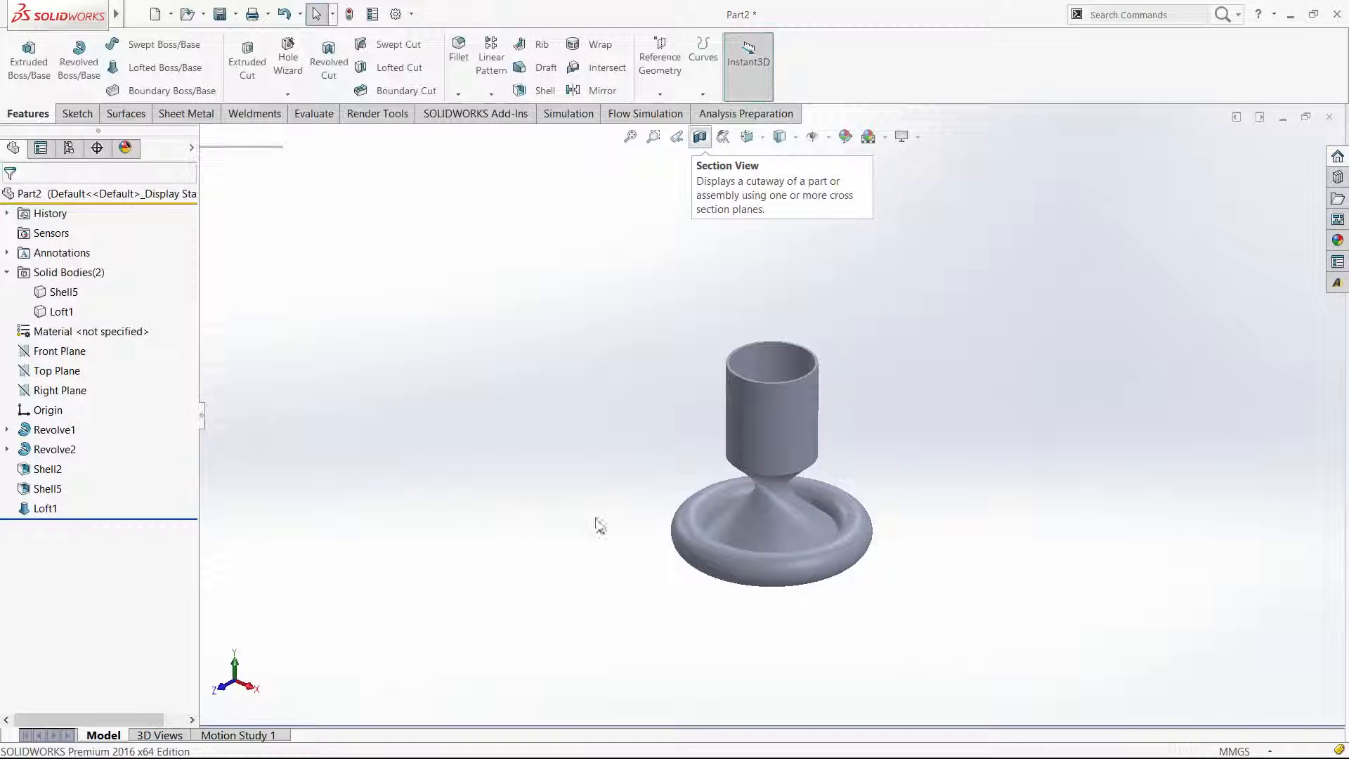
pyautogui.scroll(-6, 768, 506)
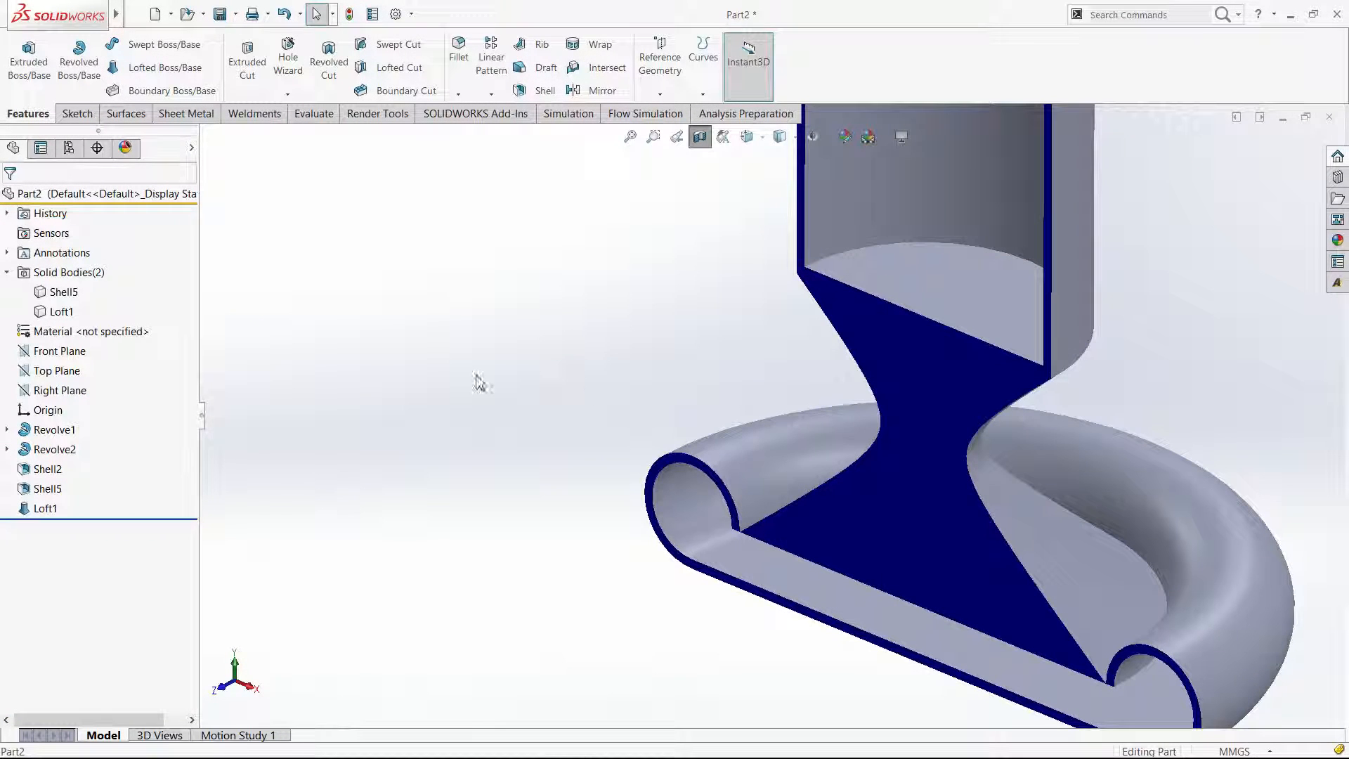
pyautogui.scroll(5, 879, 464)
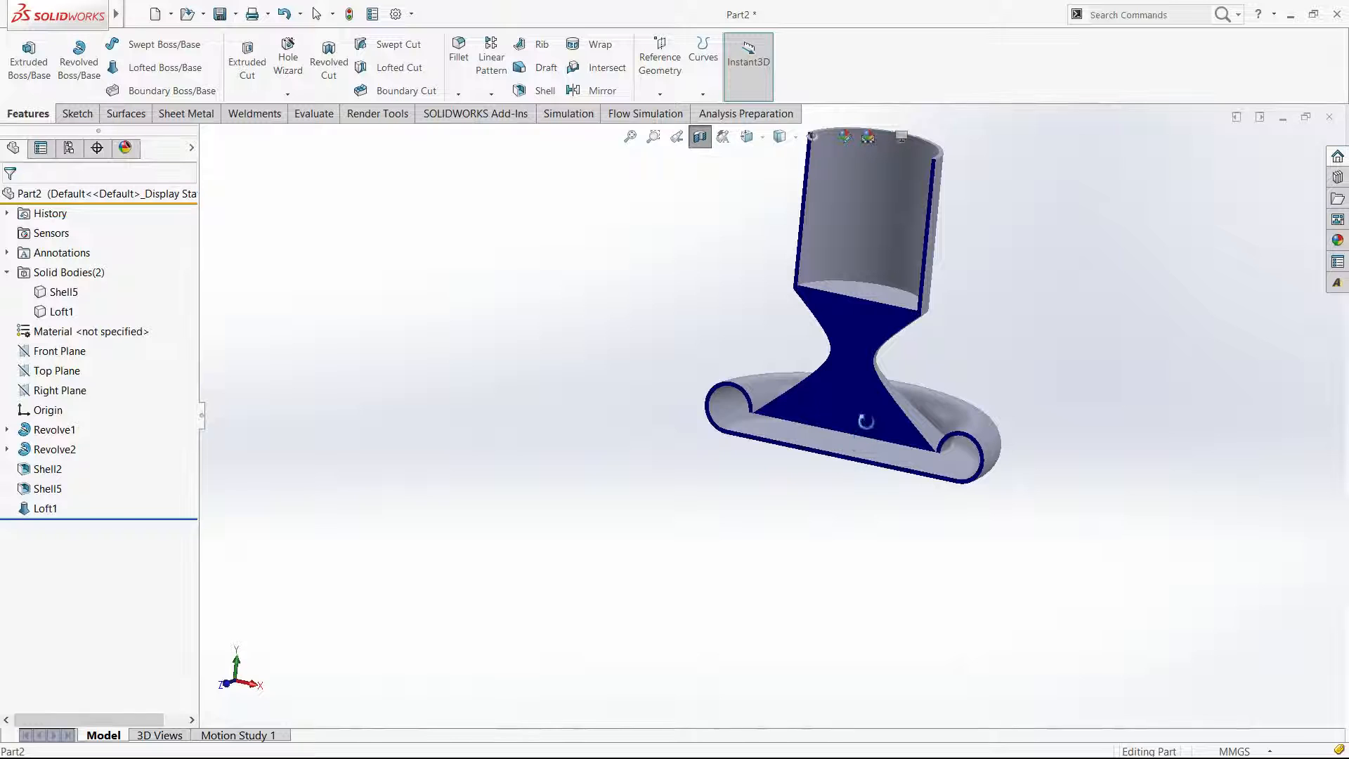
pyautogui.click(700, 137)
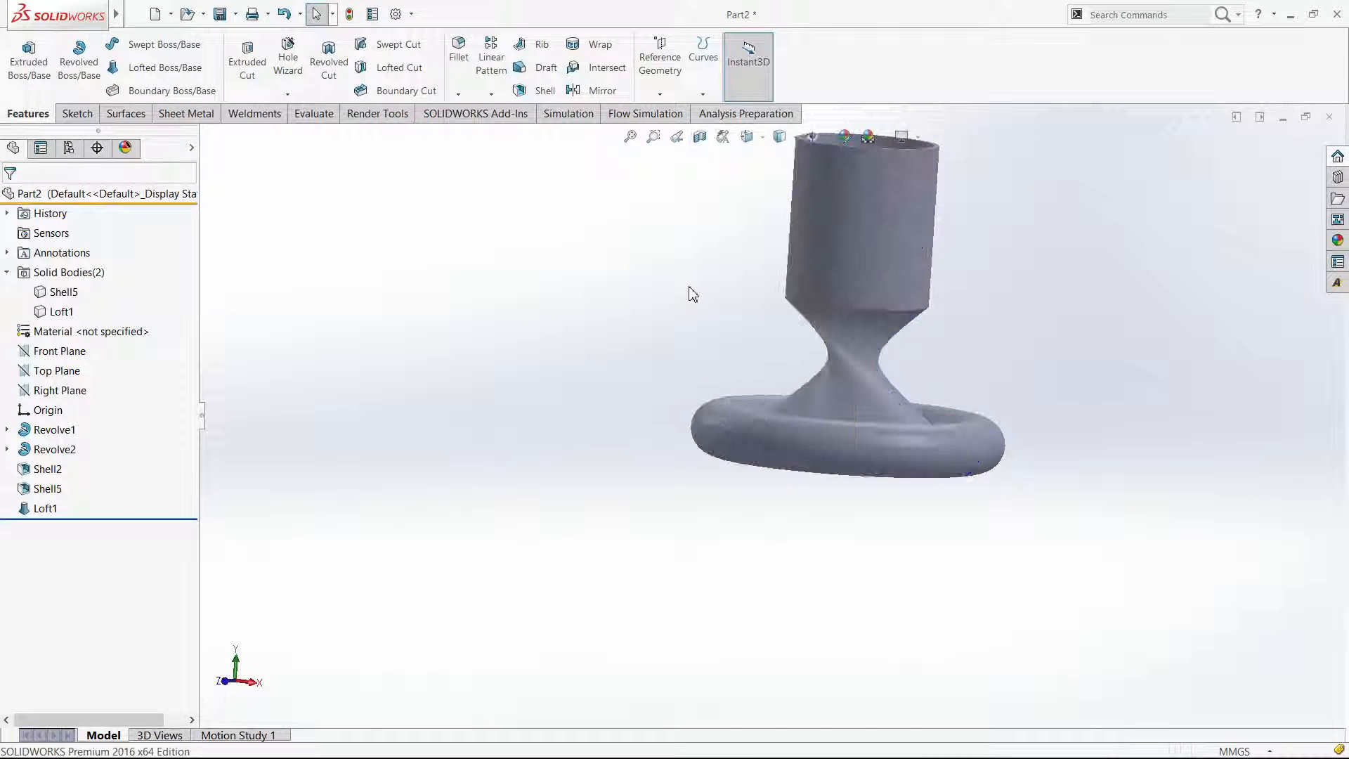
pyautogui.scroll(-2, 1114, 311)
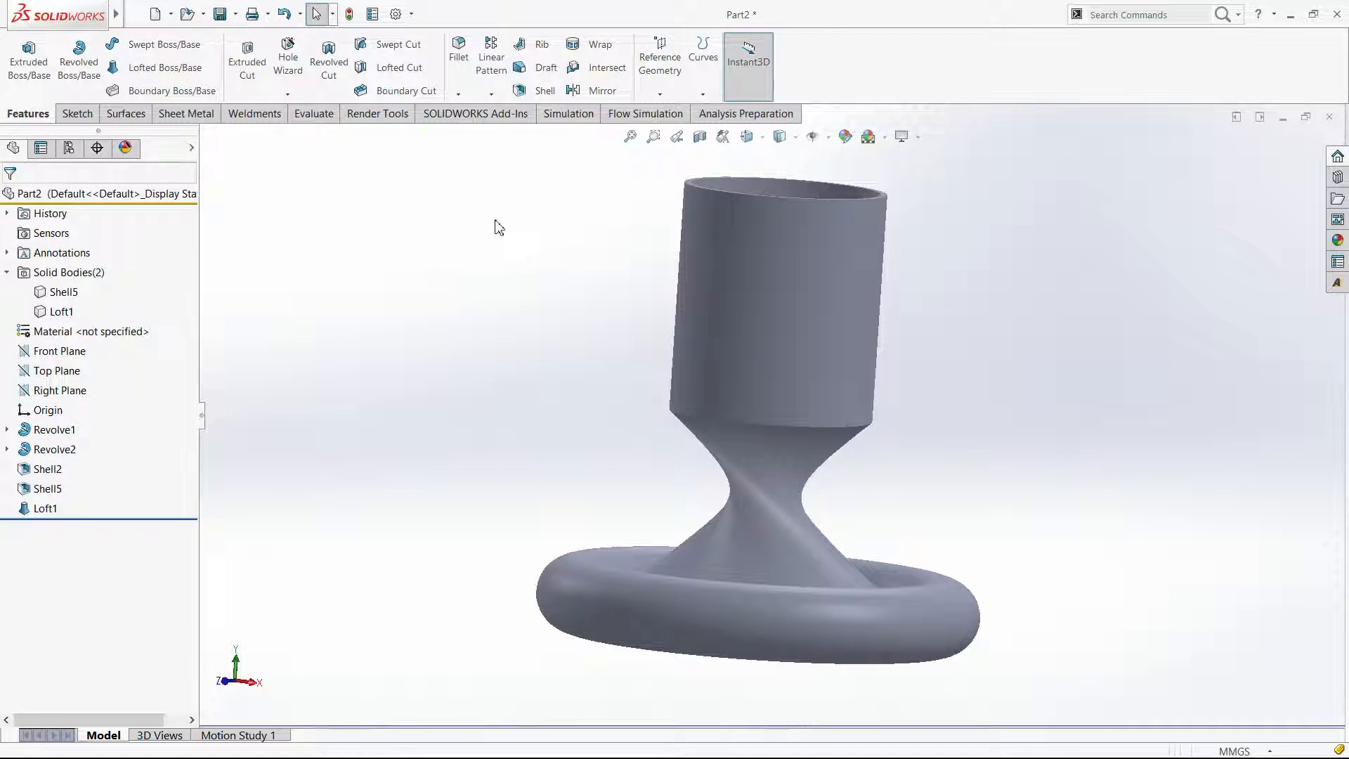
# Highlight the two solid bodies one after the other to check which parts of the model each one covers.
pyautogui.click(459, 56)
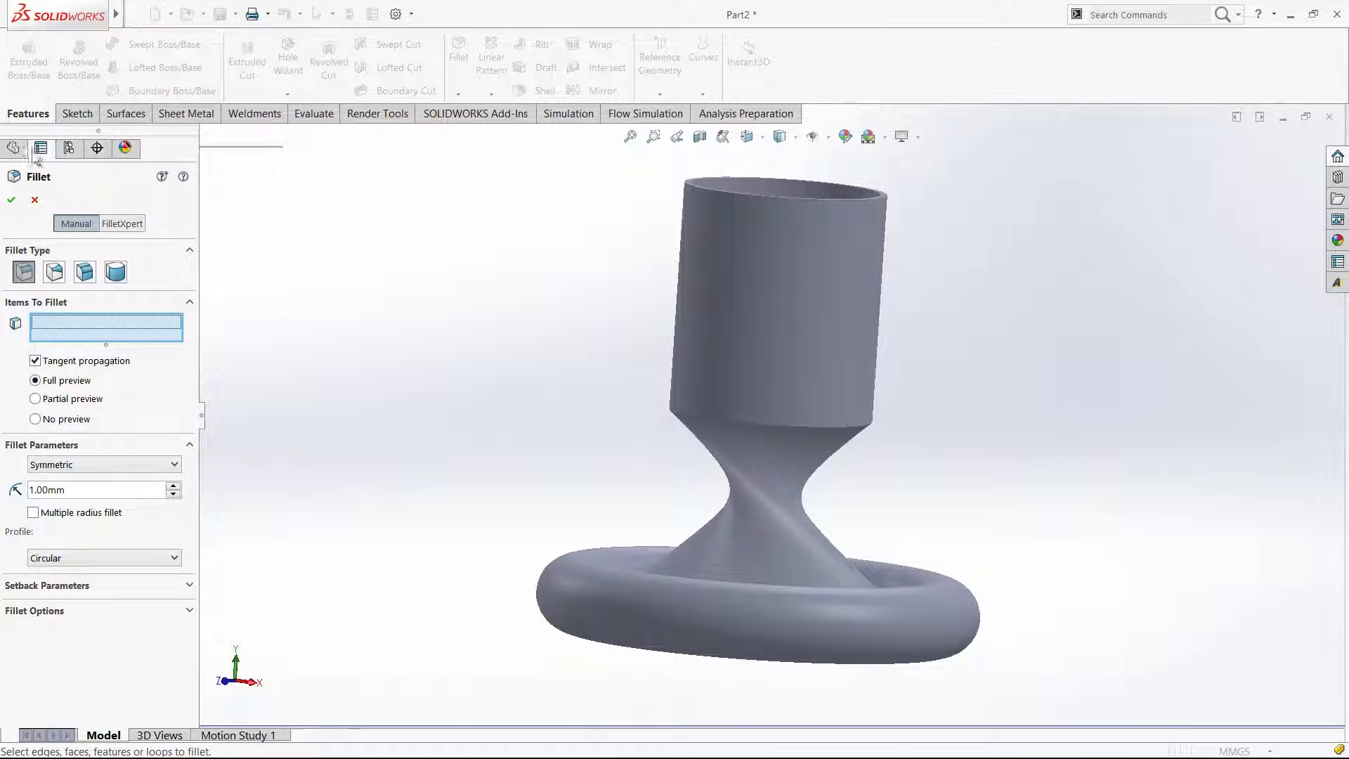
pyautogui.click(34, 199)
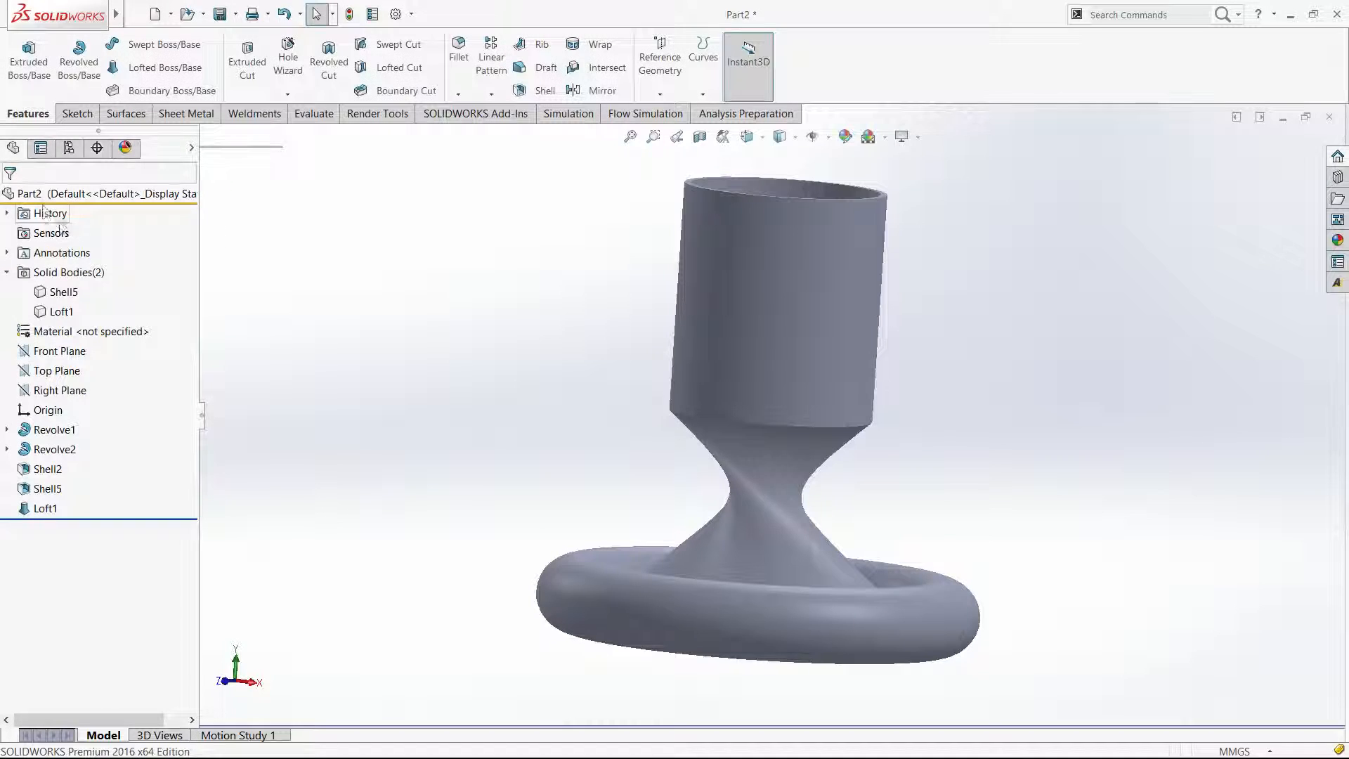
pyautogui.click(79, 274)
pyautogui.click(70, 293)
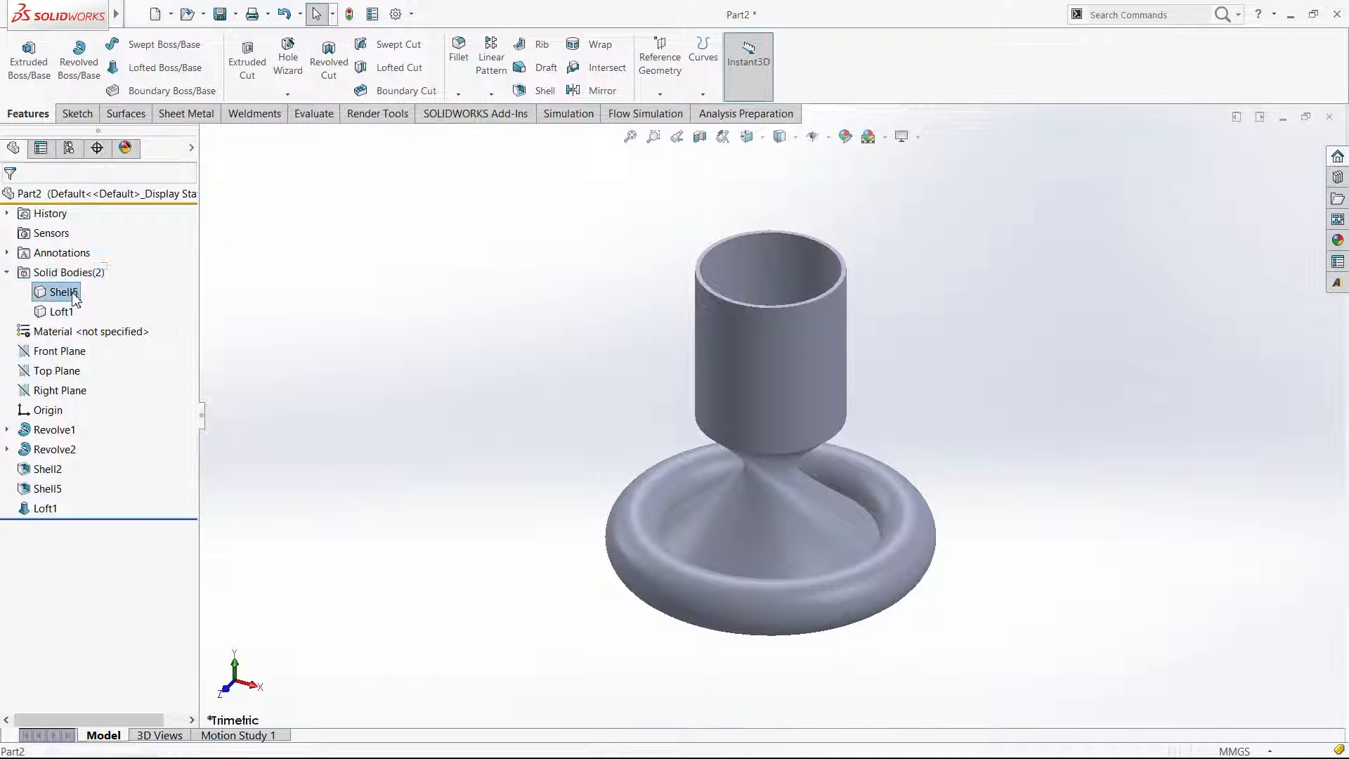
pyautogui.click(62, 313)
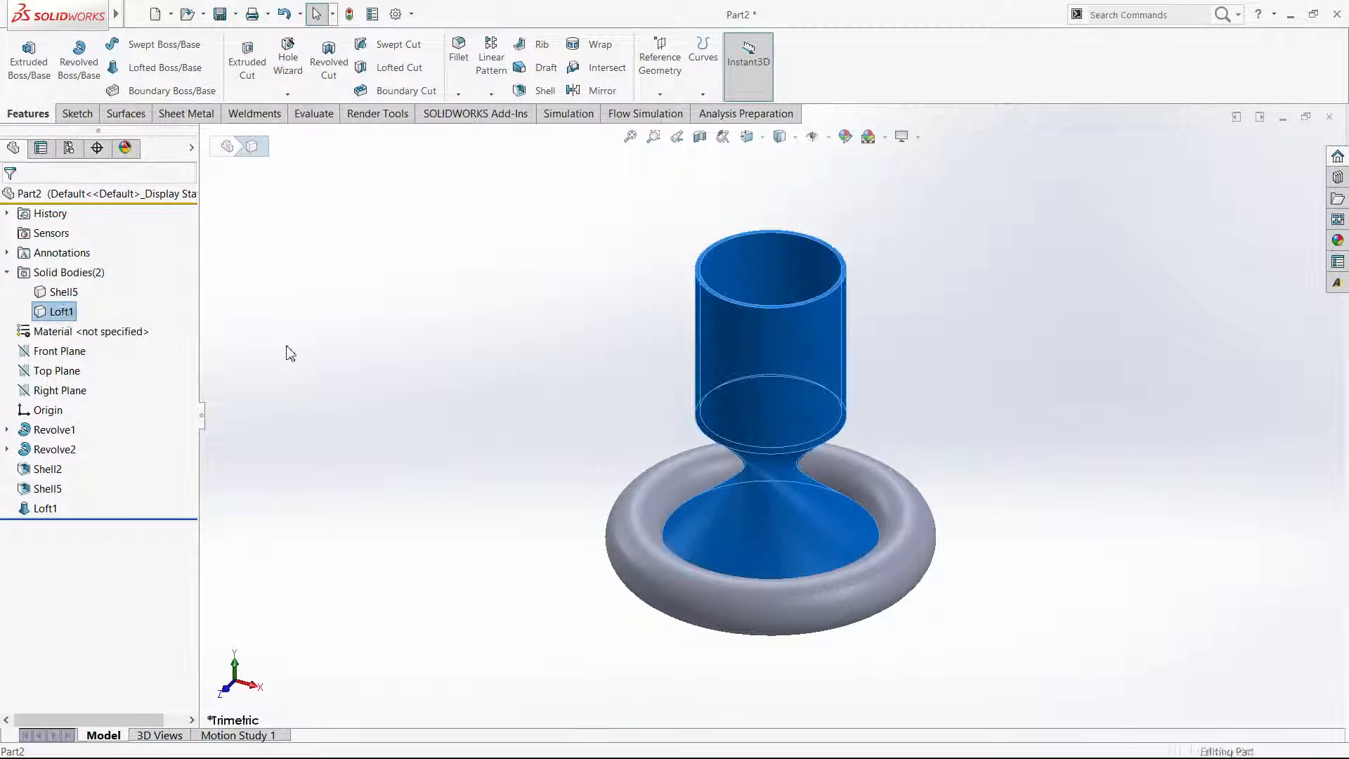
pyautogui.click(237, 351)
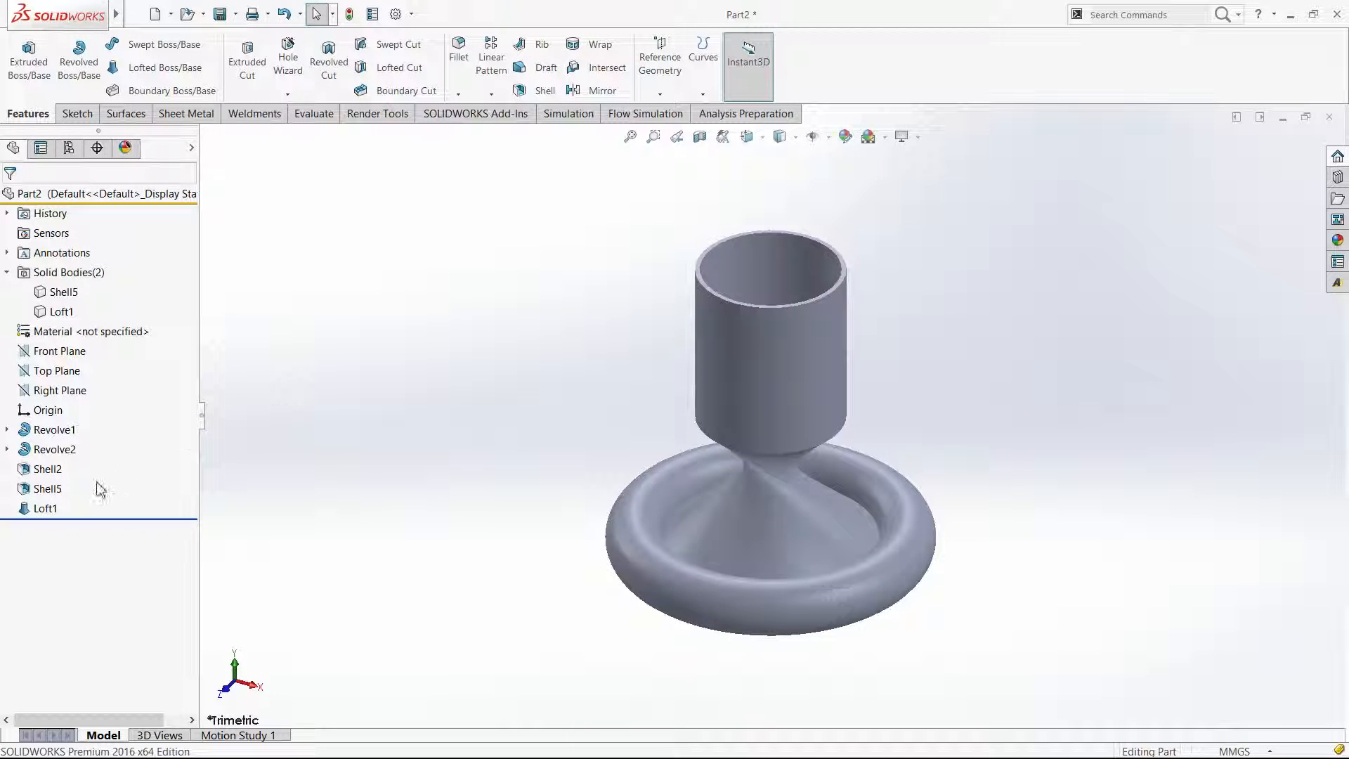
# Highlight the ring's shell feature Shell5 in the model, and clear the selection.
pyautogui.click(48, 488)
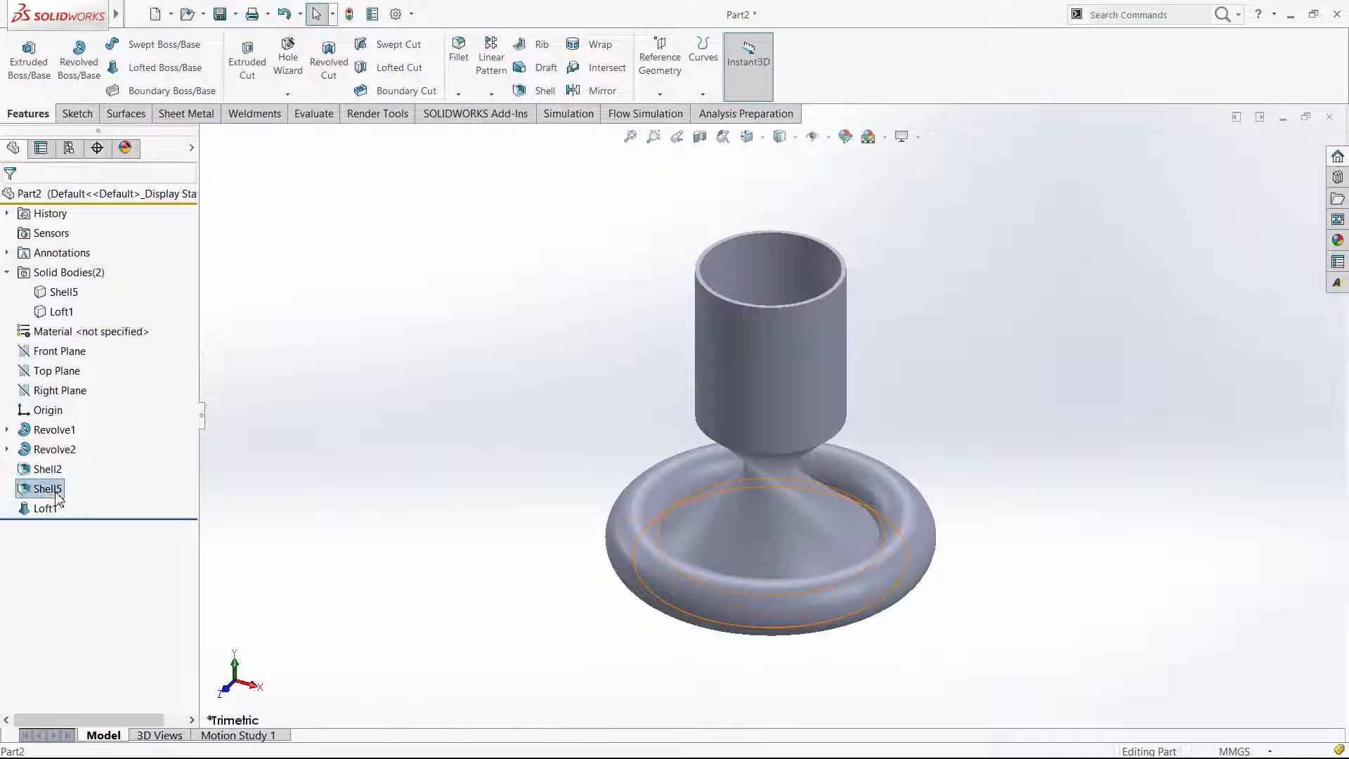
pyautogui.click(346, 482)
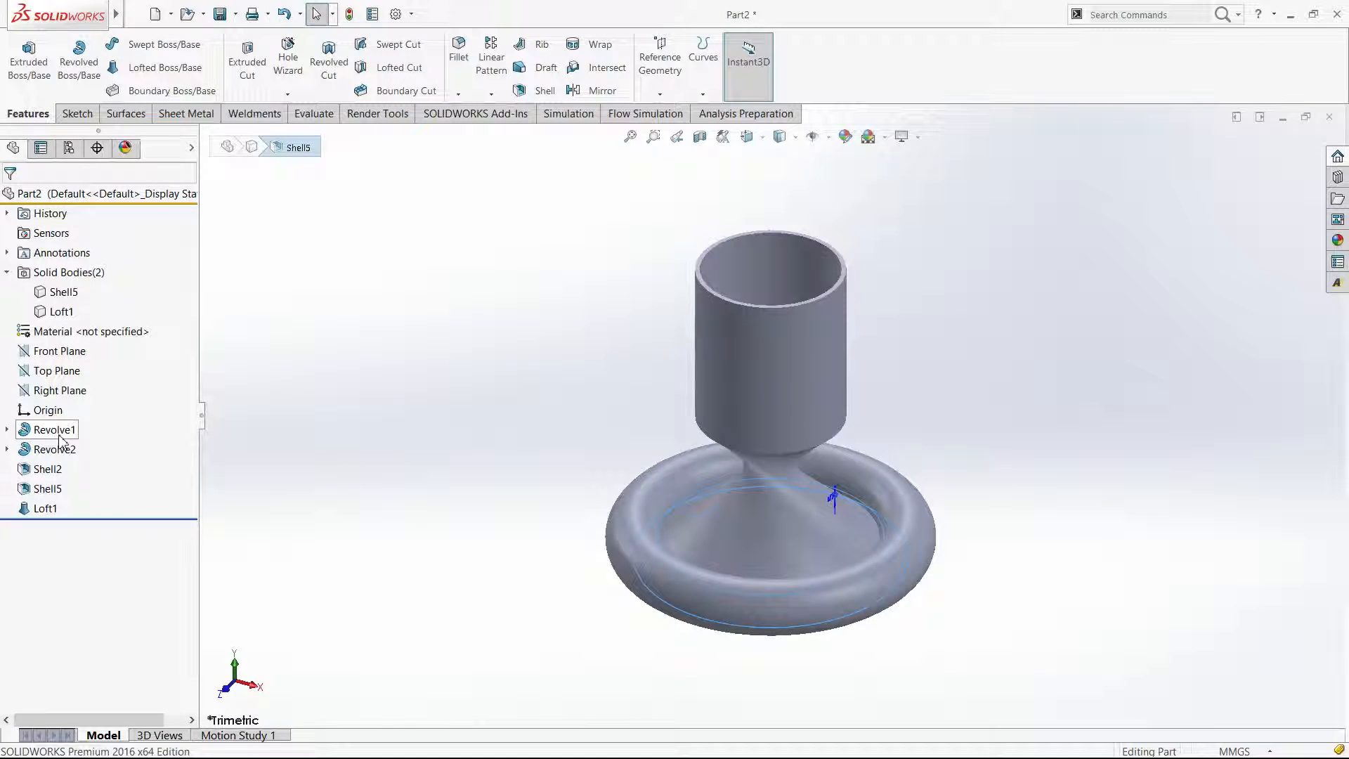
pyautogui.click(501, 442)
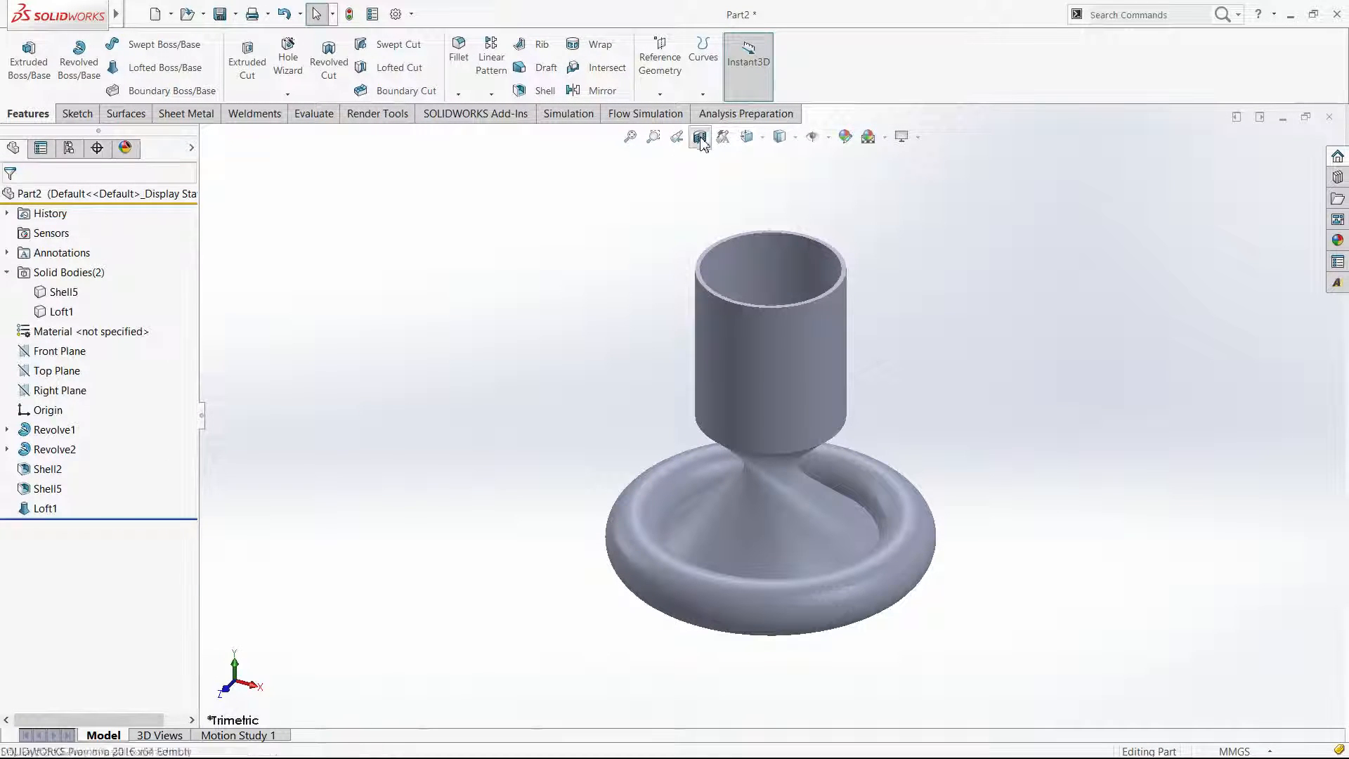
# Section the model at the Front Plane, suppress the ring's shell feature Shell5, and return to the full model fitted in view.
pyautogui.click(700, 136)
pyautogui.click(11, 199)
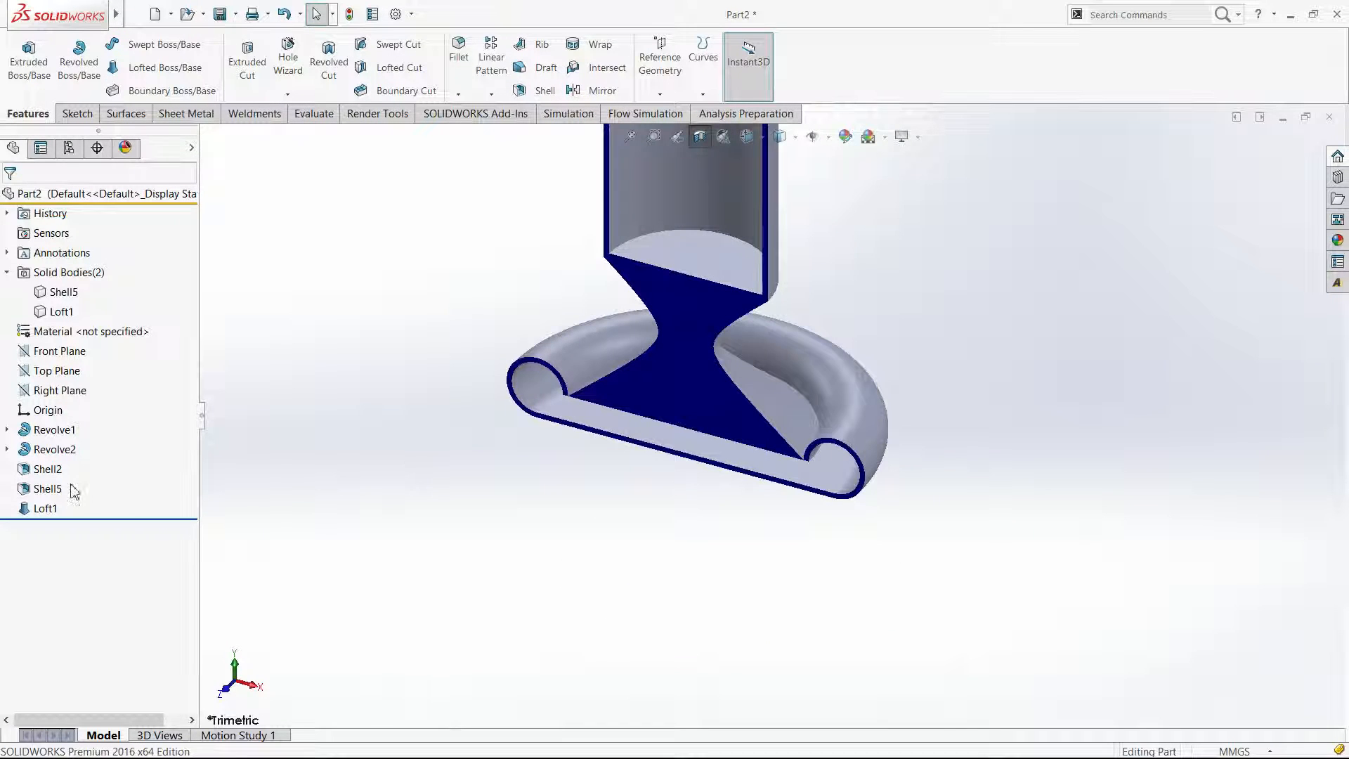
pyautogui.click(49, 489)
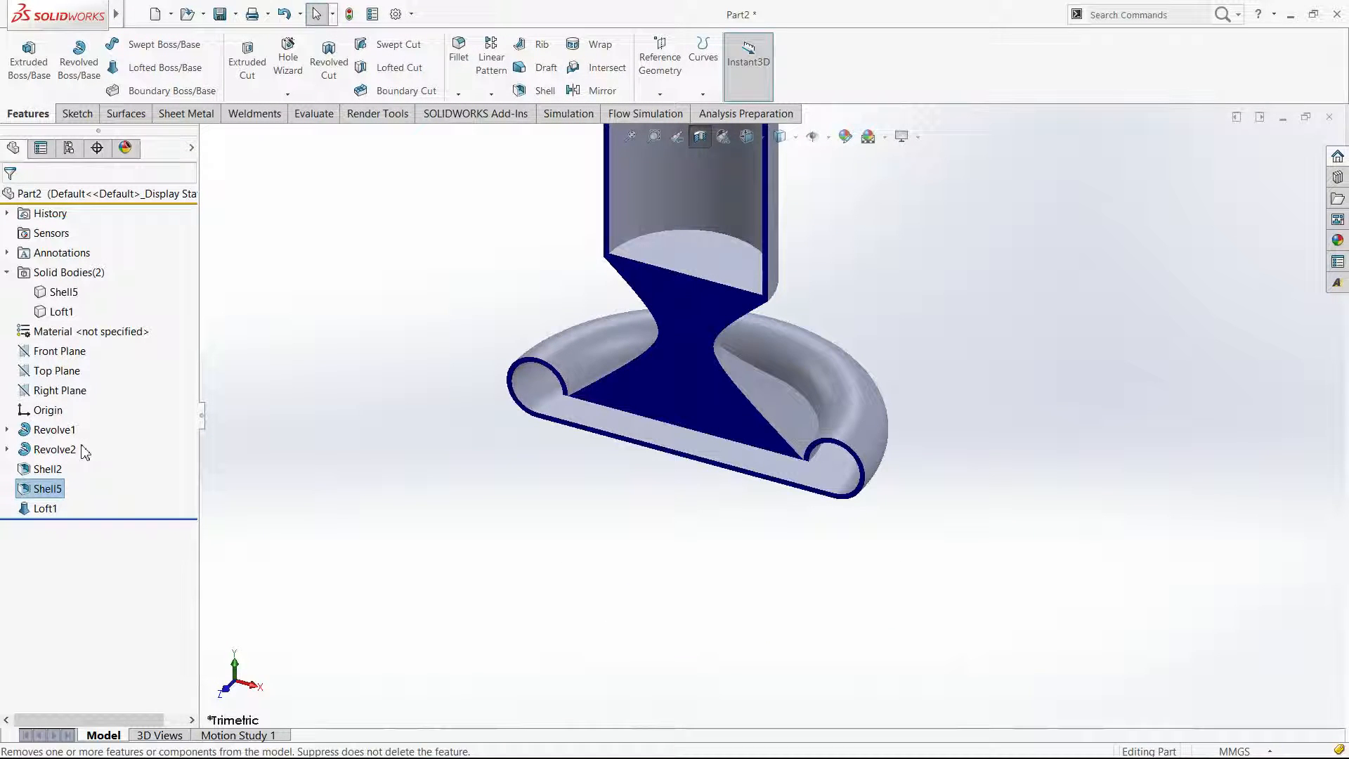
pyautogui.click(83, 452)
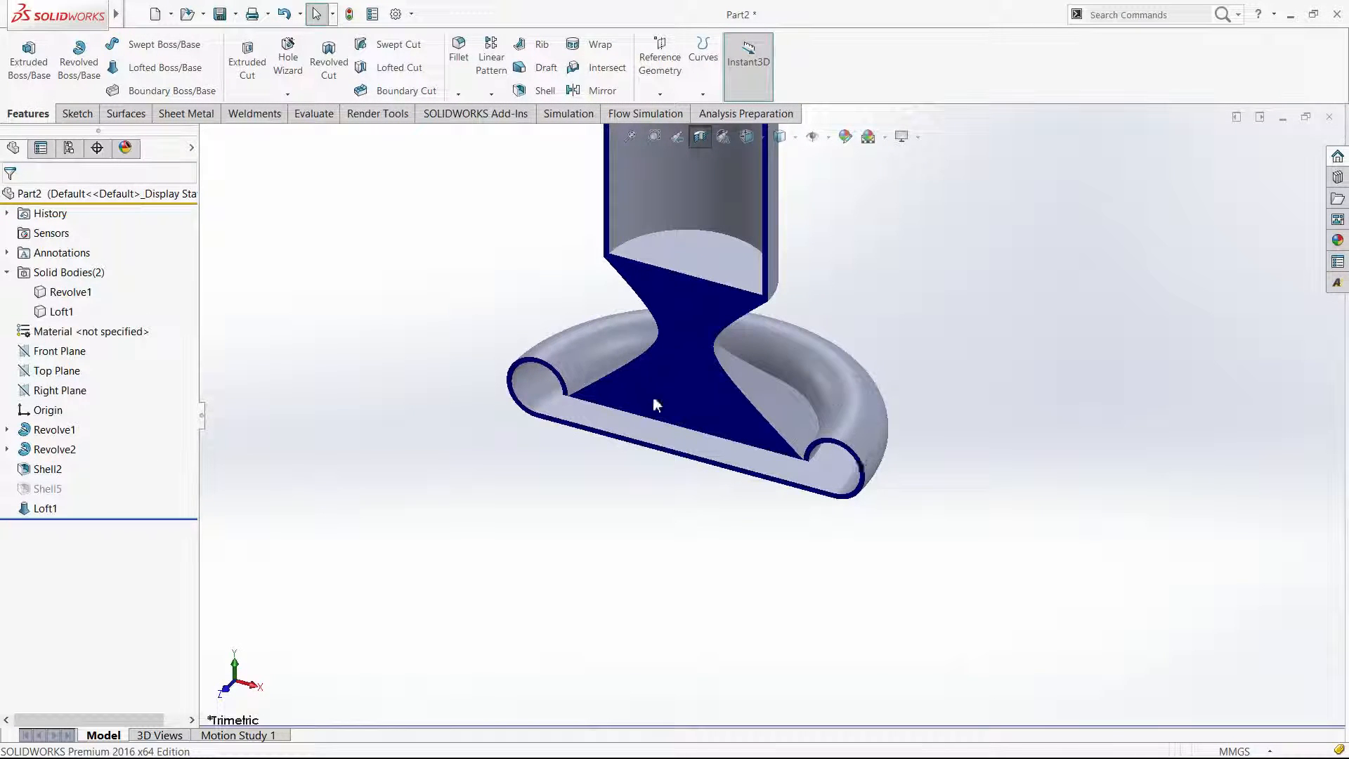
pyautogui.click(703, 137)
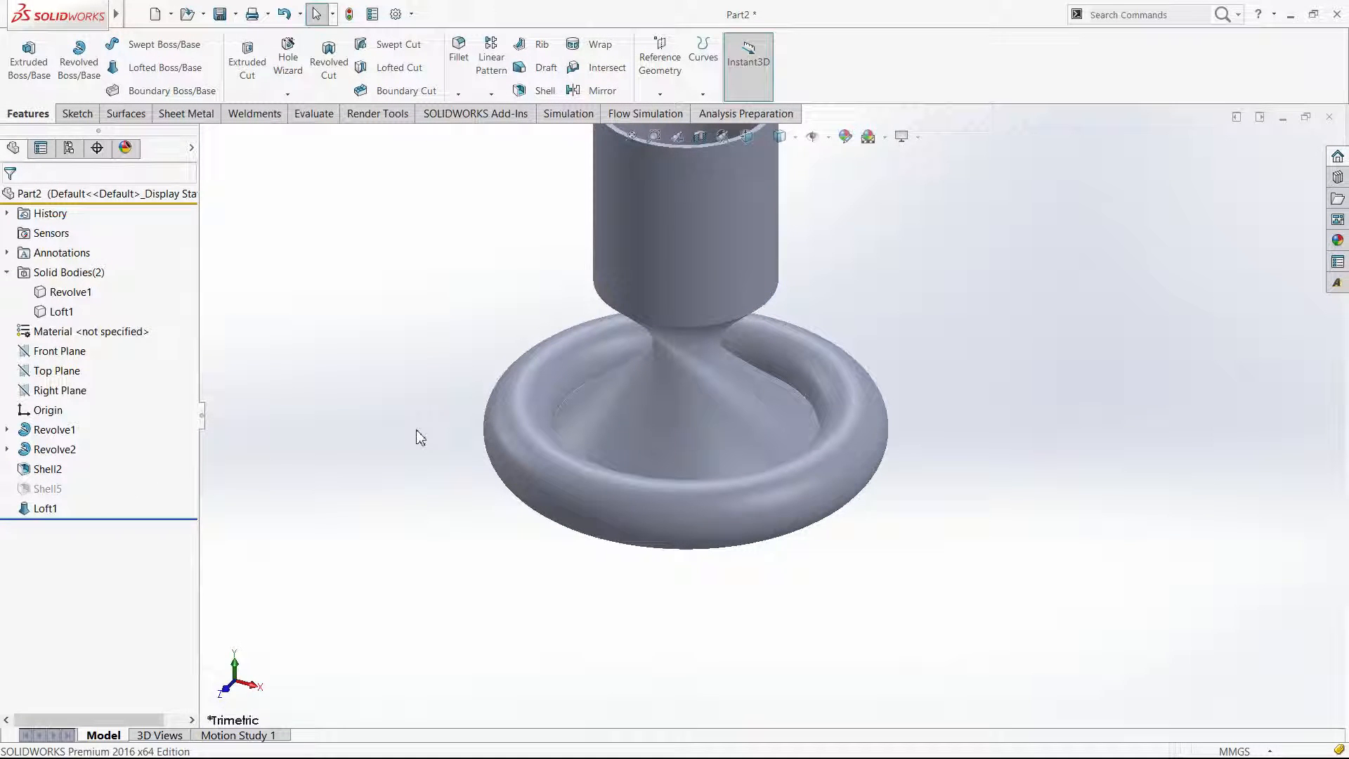
pyautogui.press('f')
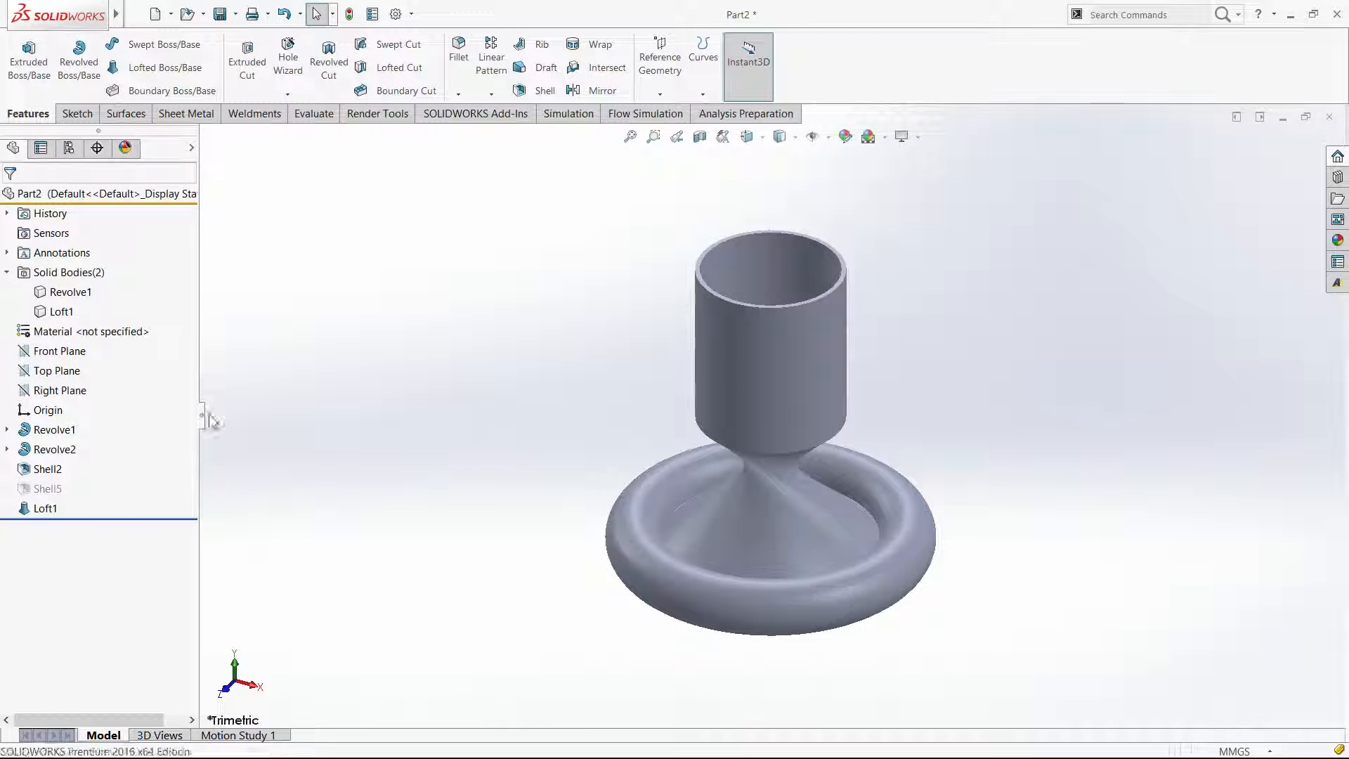
# Unsuppress the ring's shell feature Shell5, inspect the model sectioned at the Front Plane, and remove the section.
pyautogui.click(46, 489)
pyautogui.click(84, 452)
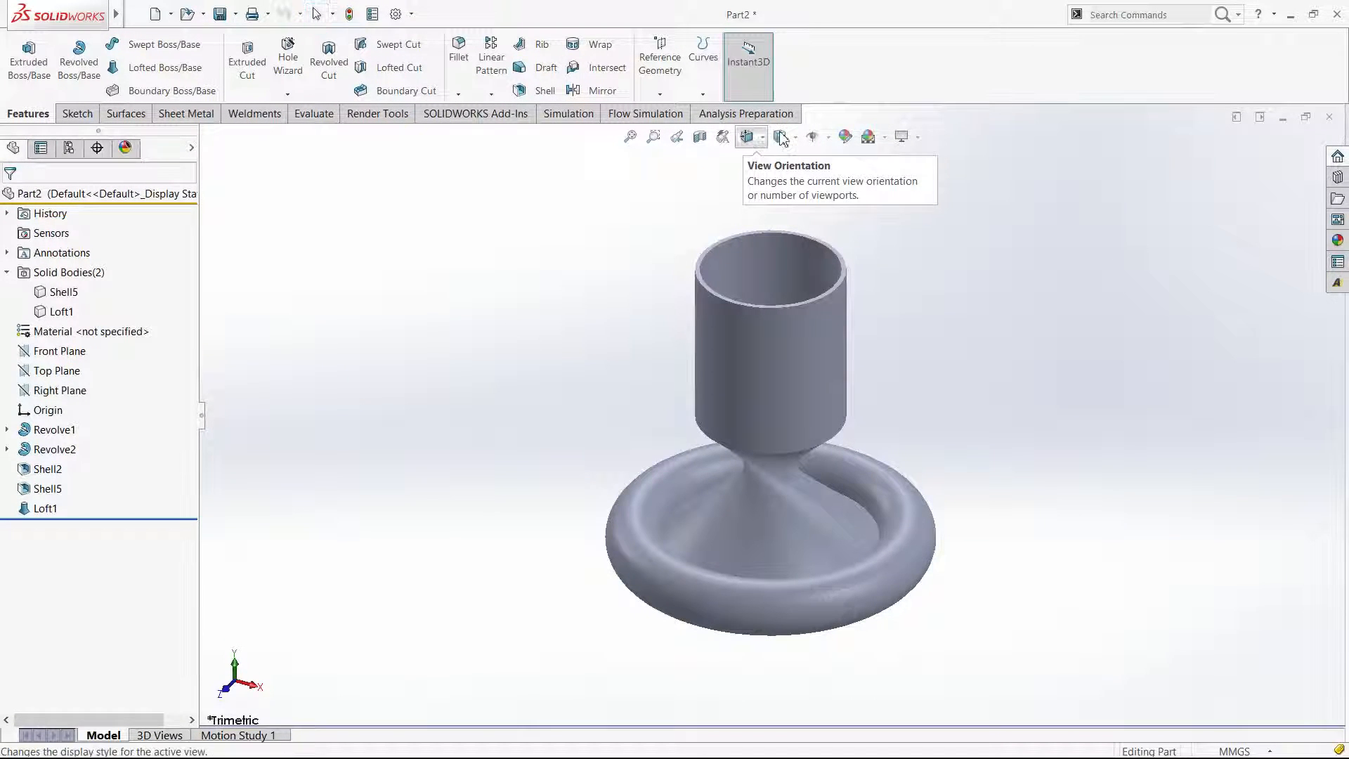
pyautogui.click(700, 136)
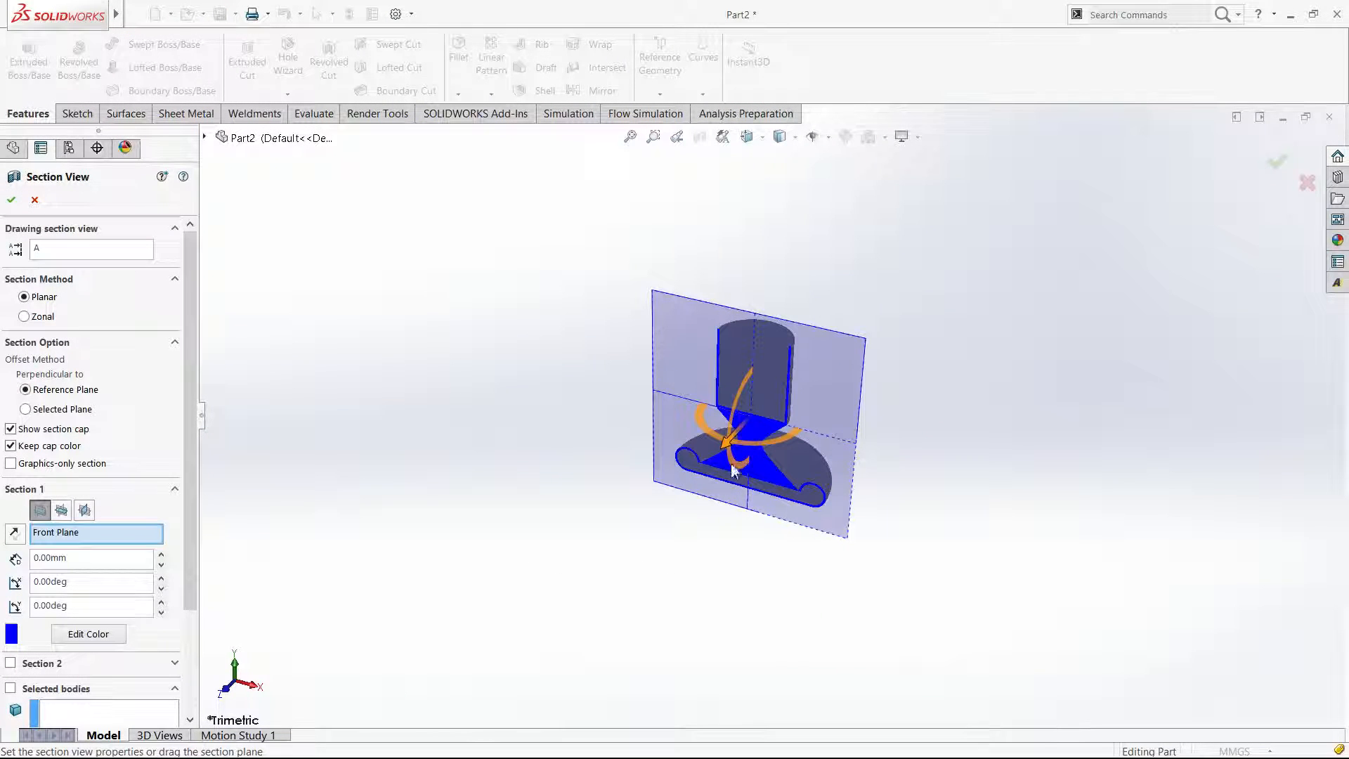
pyautogui.click(11, 199)
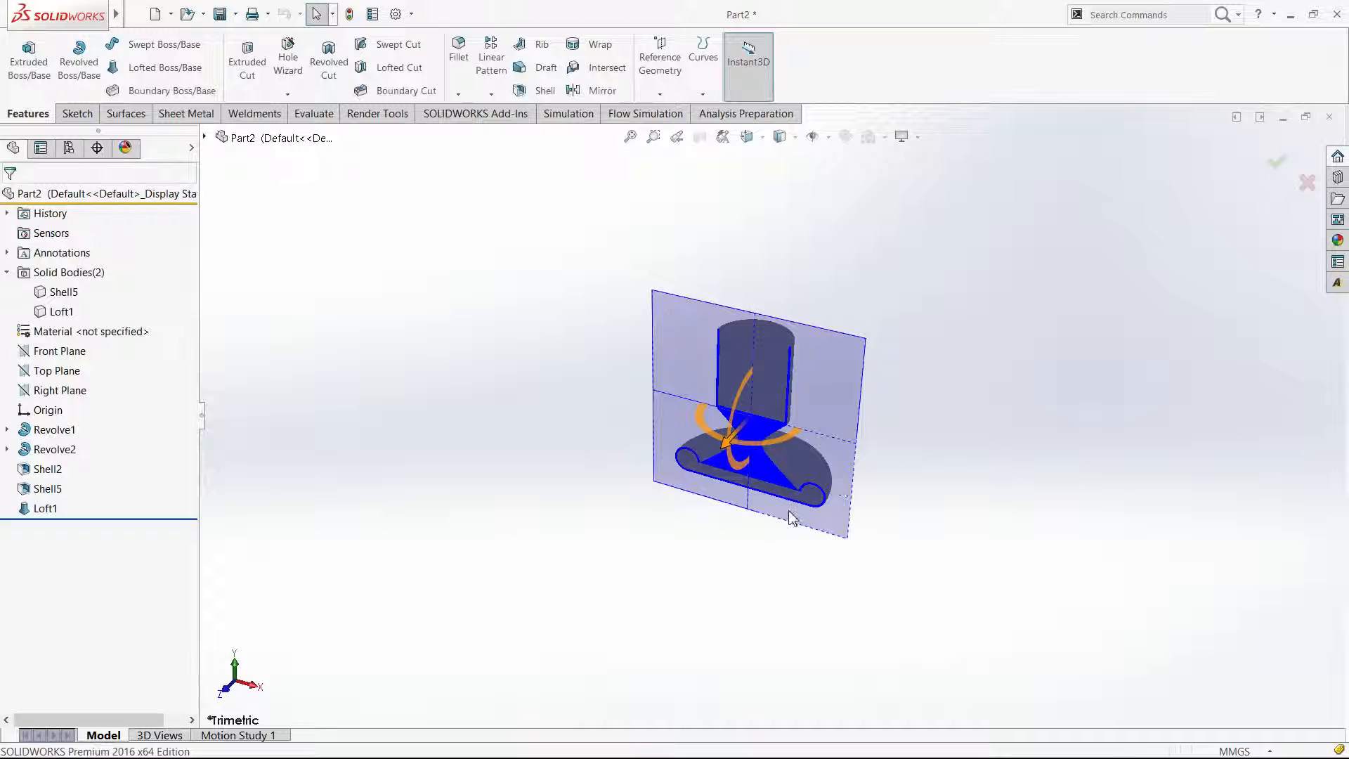
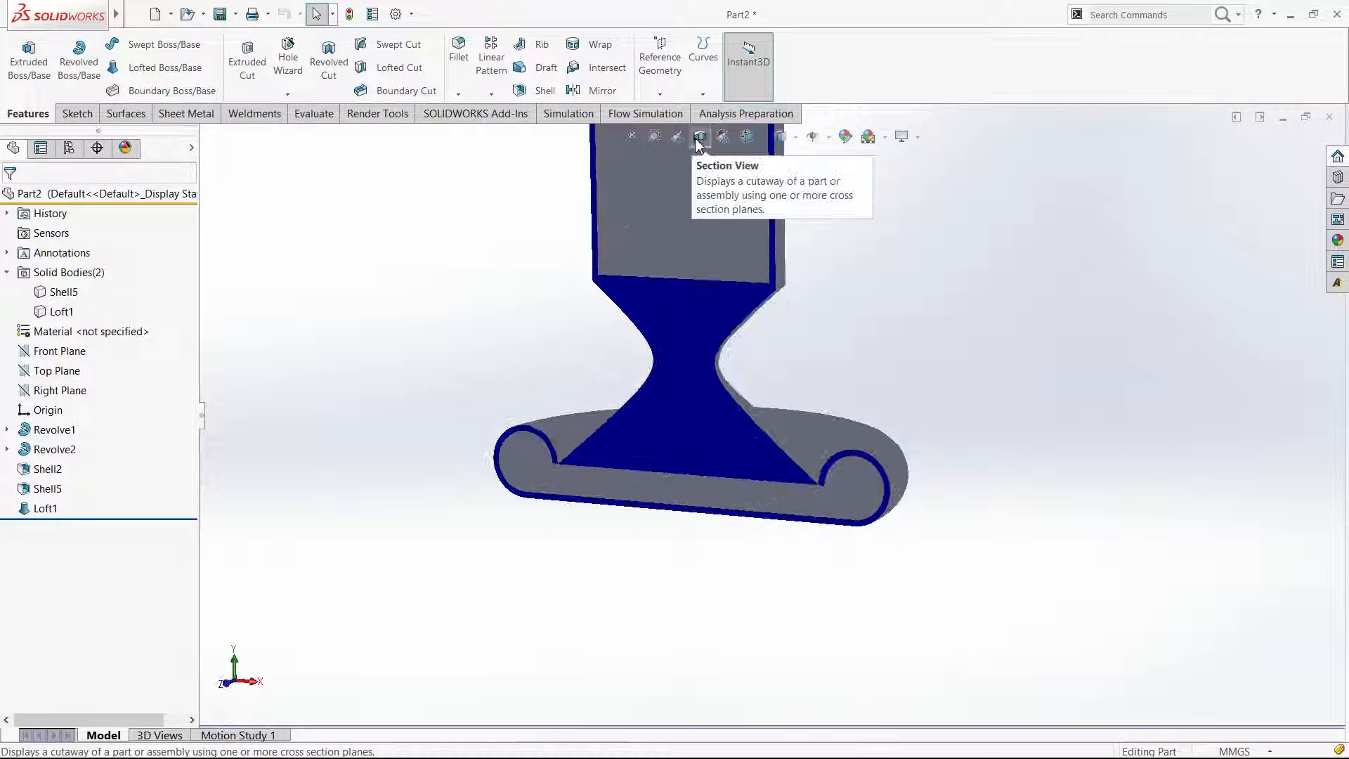
pyautogui.click(698, 139)
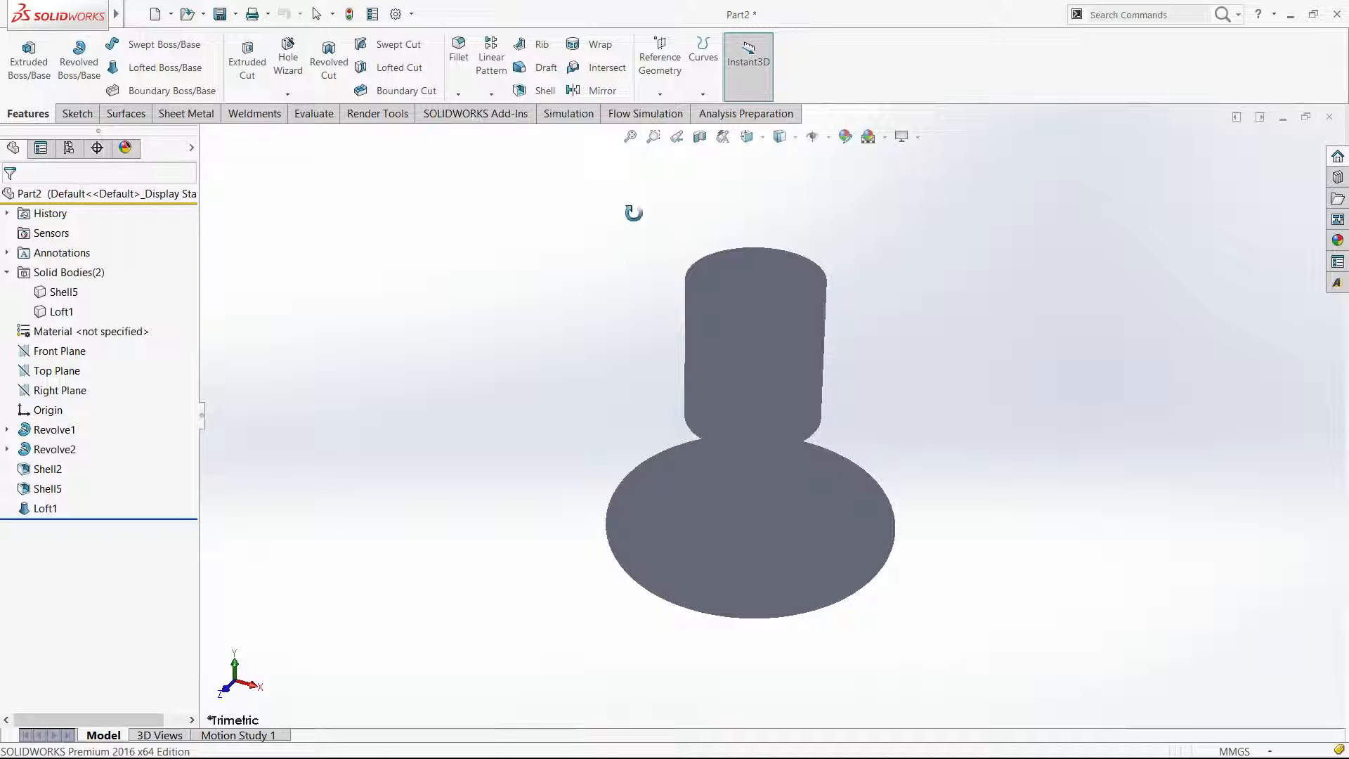
# Restore the model's shading through the display style, check it from another angle, and return to the trimetric view.
pyautogui.press('Escape')
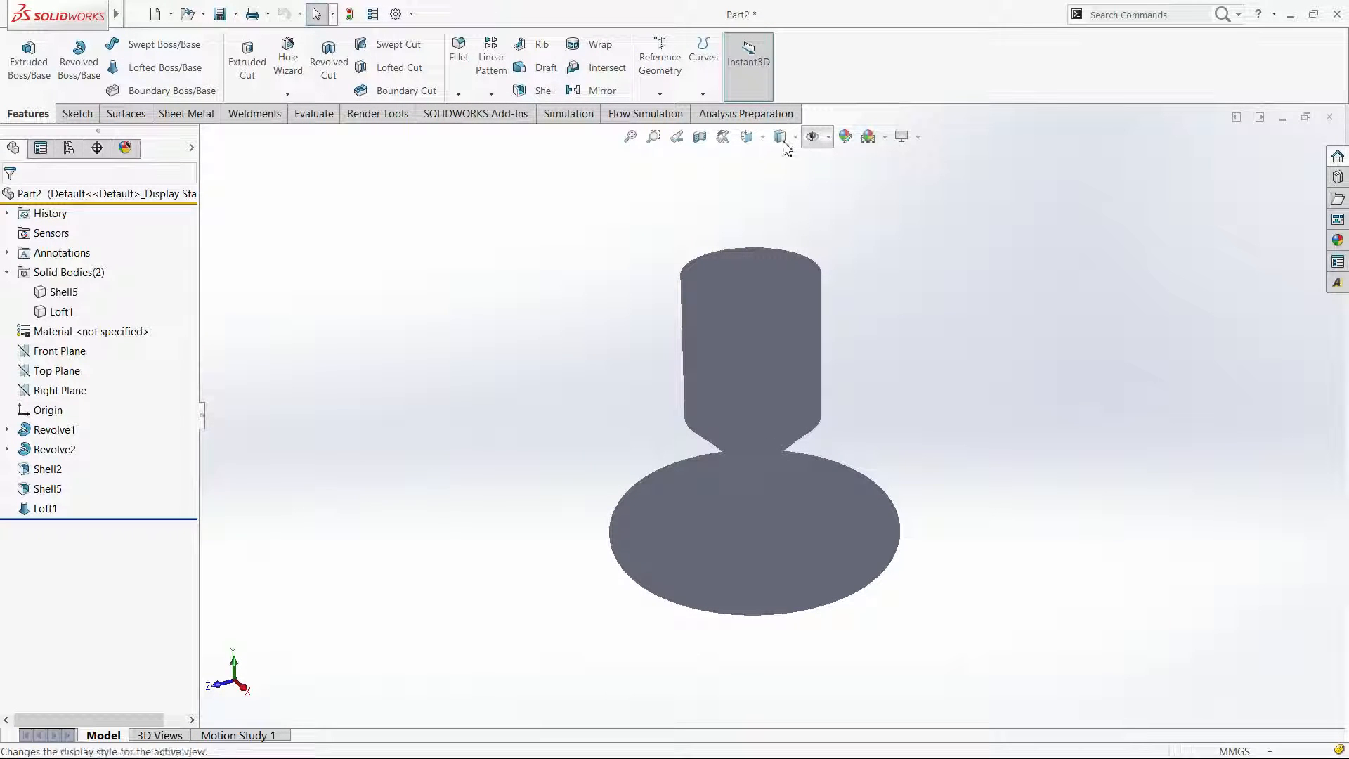
pyautogui.click(781, 143)
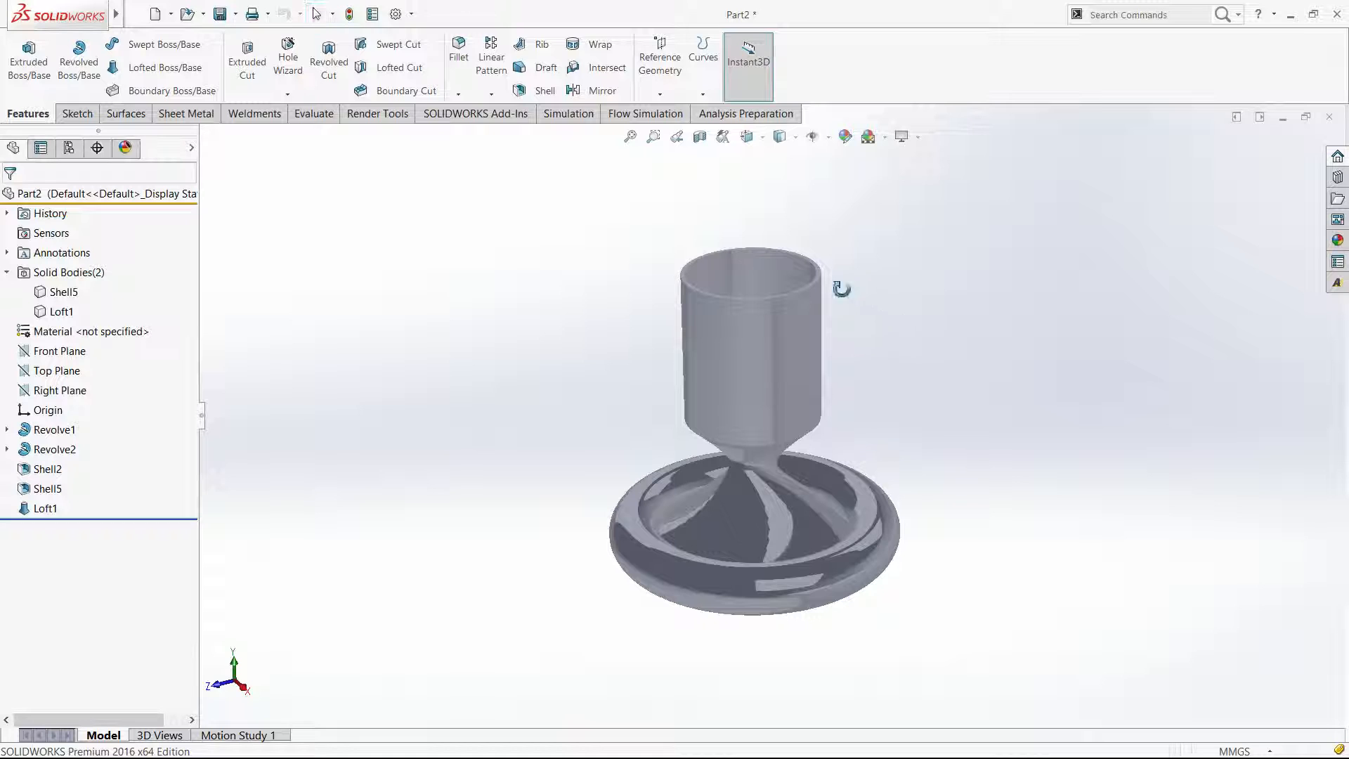
pyautogui.moveTo(842, 288); pyautogui.dragTo(842, 411, button='middle')
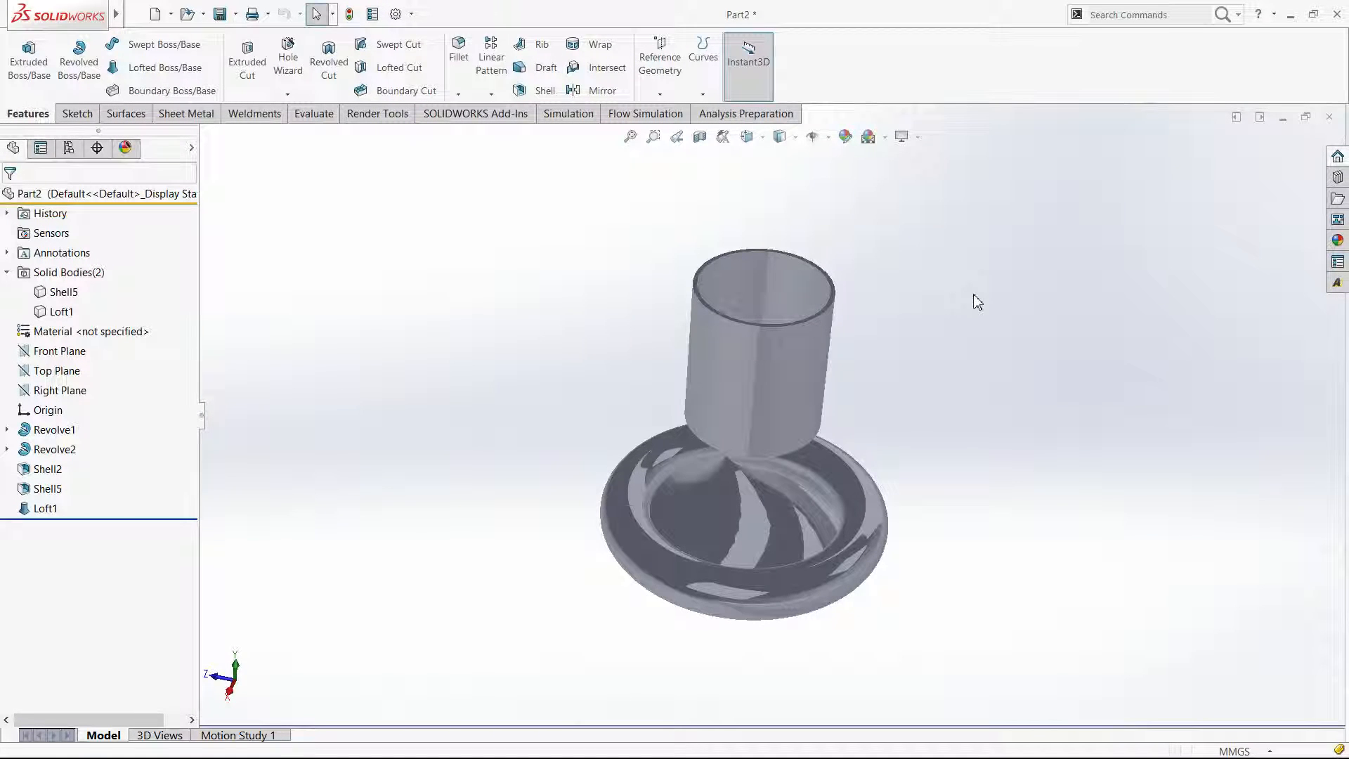
pyautogui.hotkey('ctrl', '7')
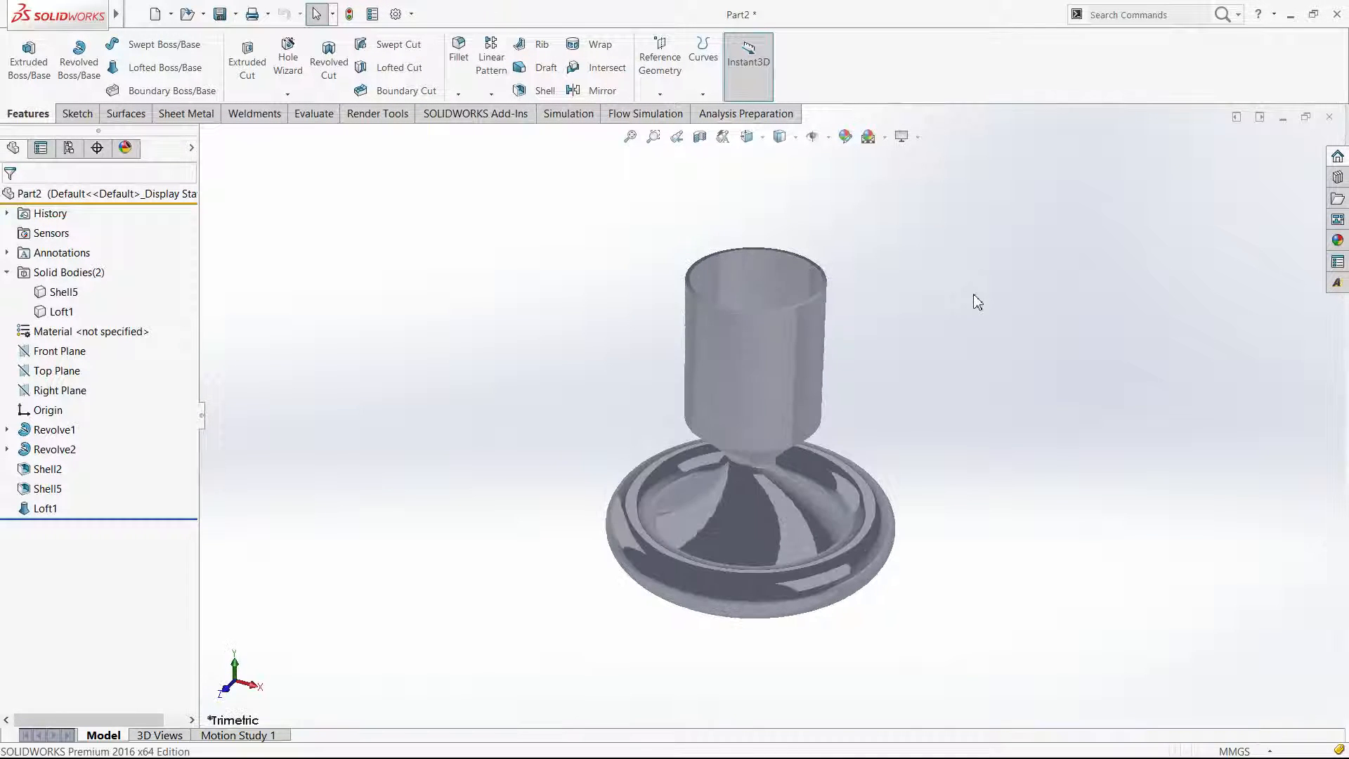
# Suppress the ring's shell feature Shell5 and highlight the two solid bodies in turn.
pyautogui.click(47, 488)
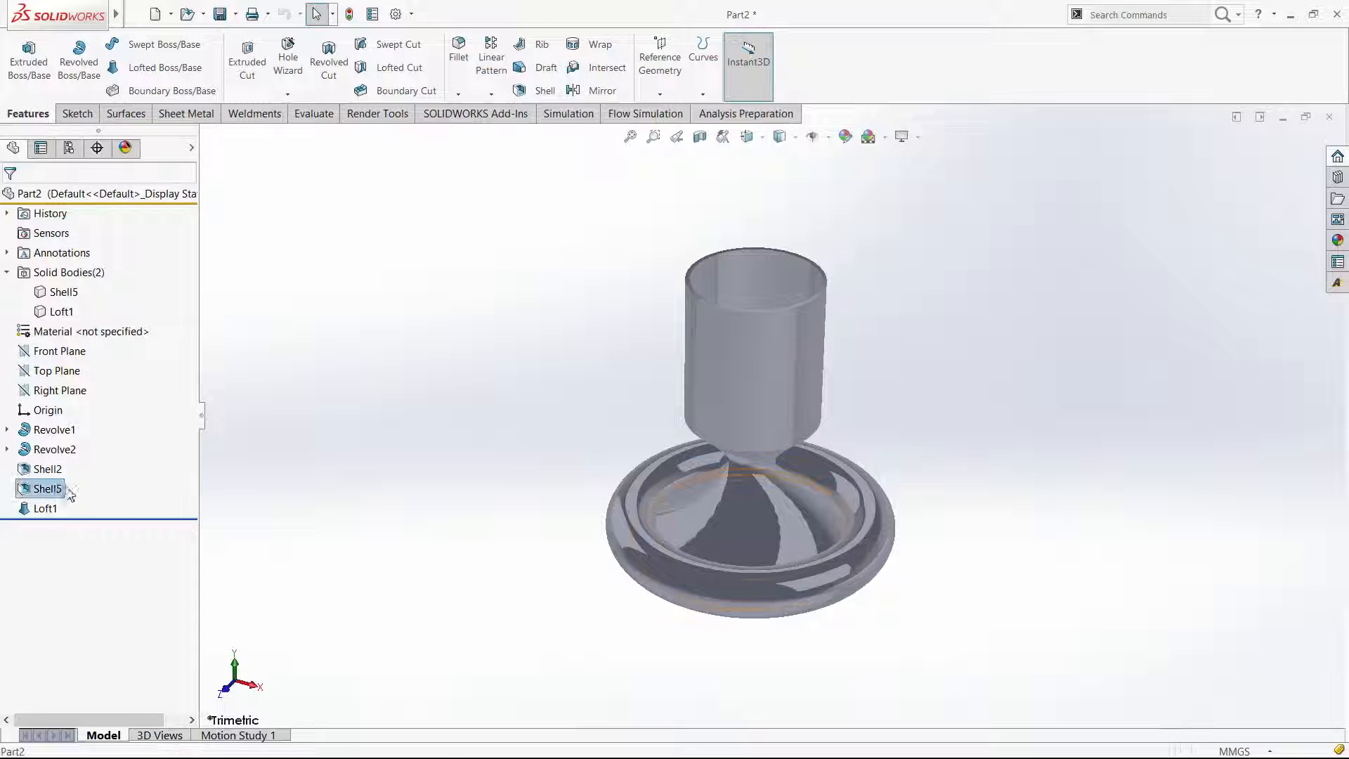
pyautogui.click(90, 454)
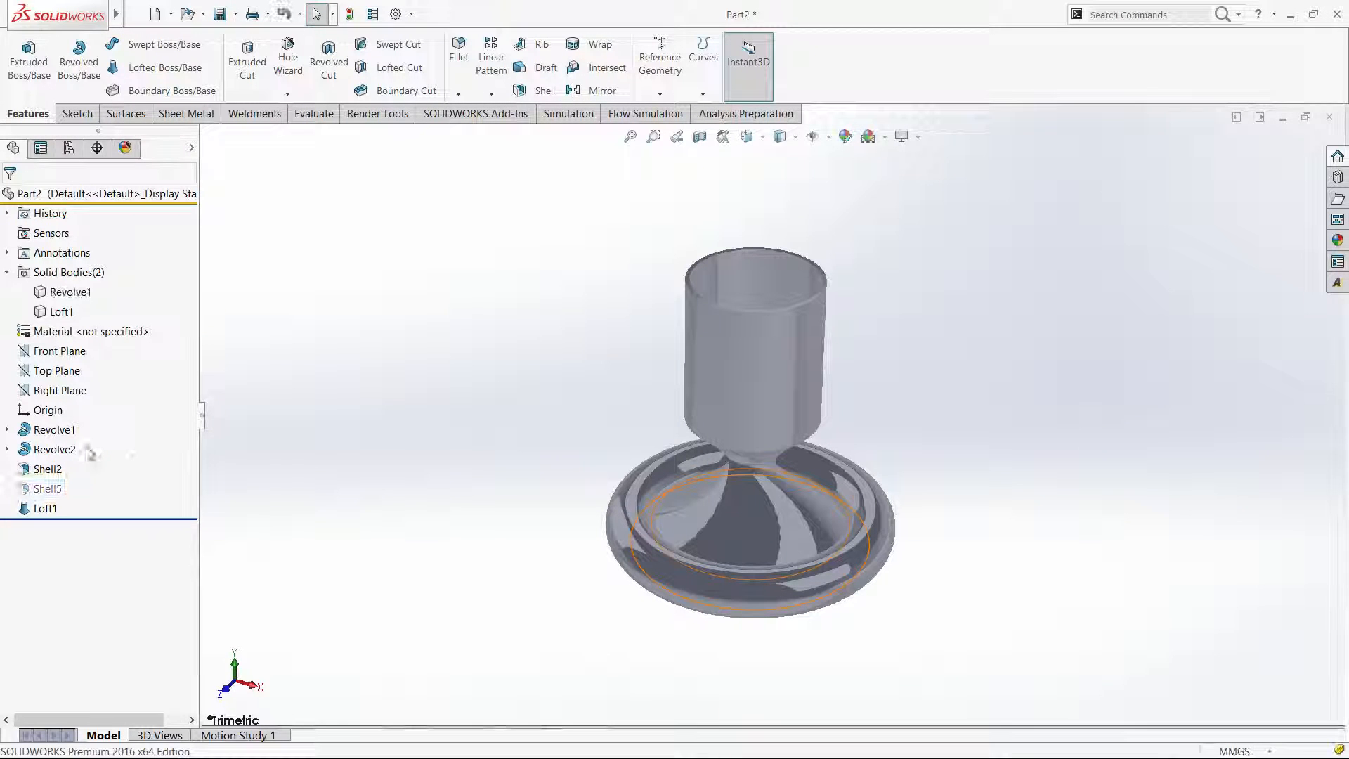
pyautogui.click(72, 295)
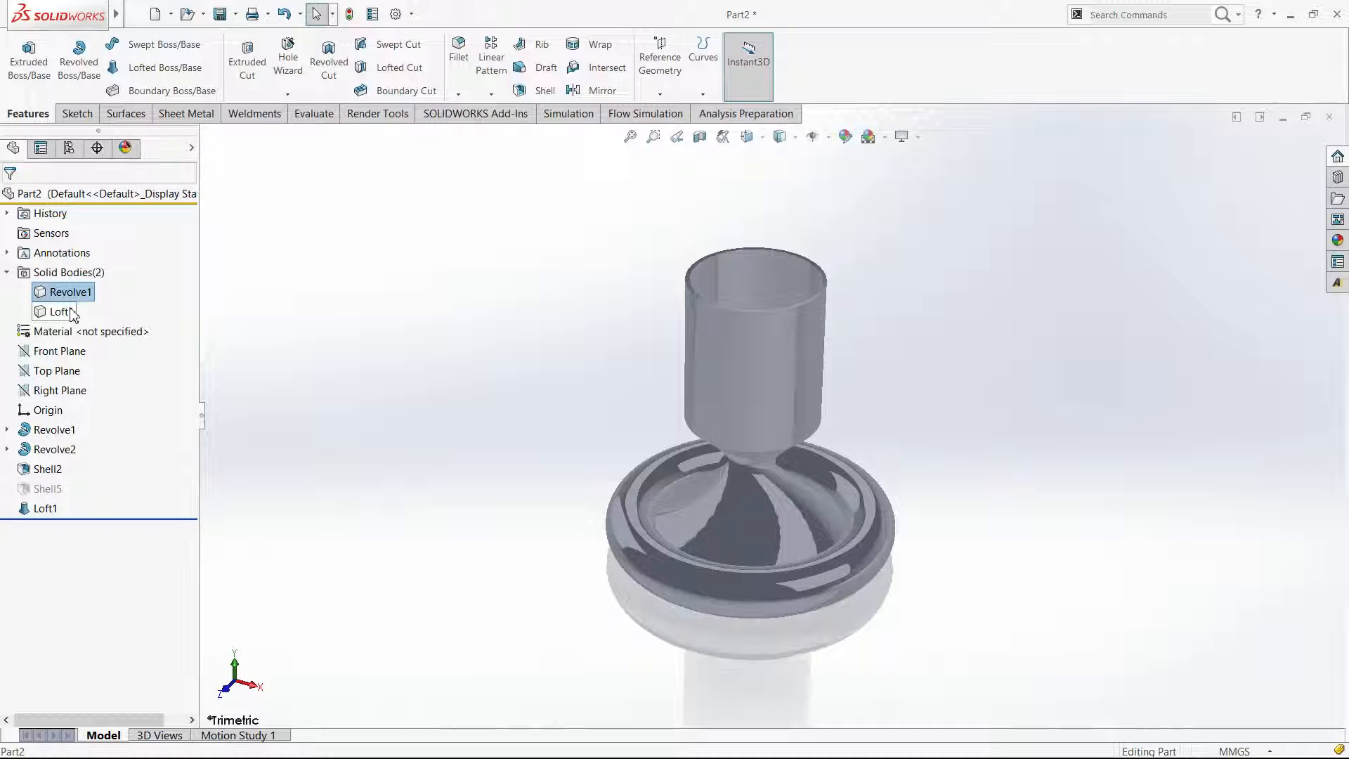
pyautogui.click(69, 313)
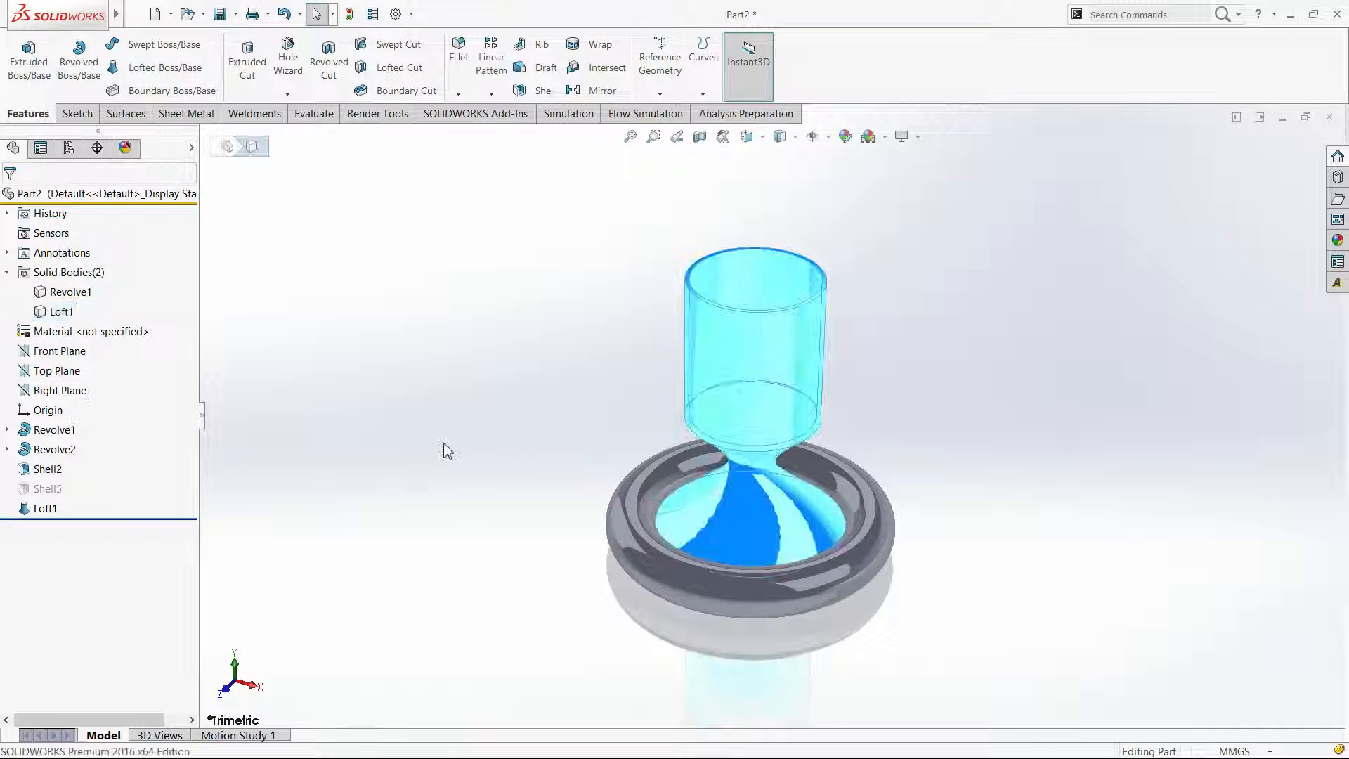
# Edit Loft1 to add the ring body Revolve1 to its feature scope, merging the ring with the loft and cylinder.
pyautogui.click(56, 510)
pyautogui.click(61, 473)
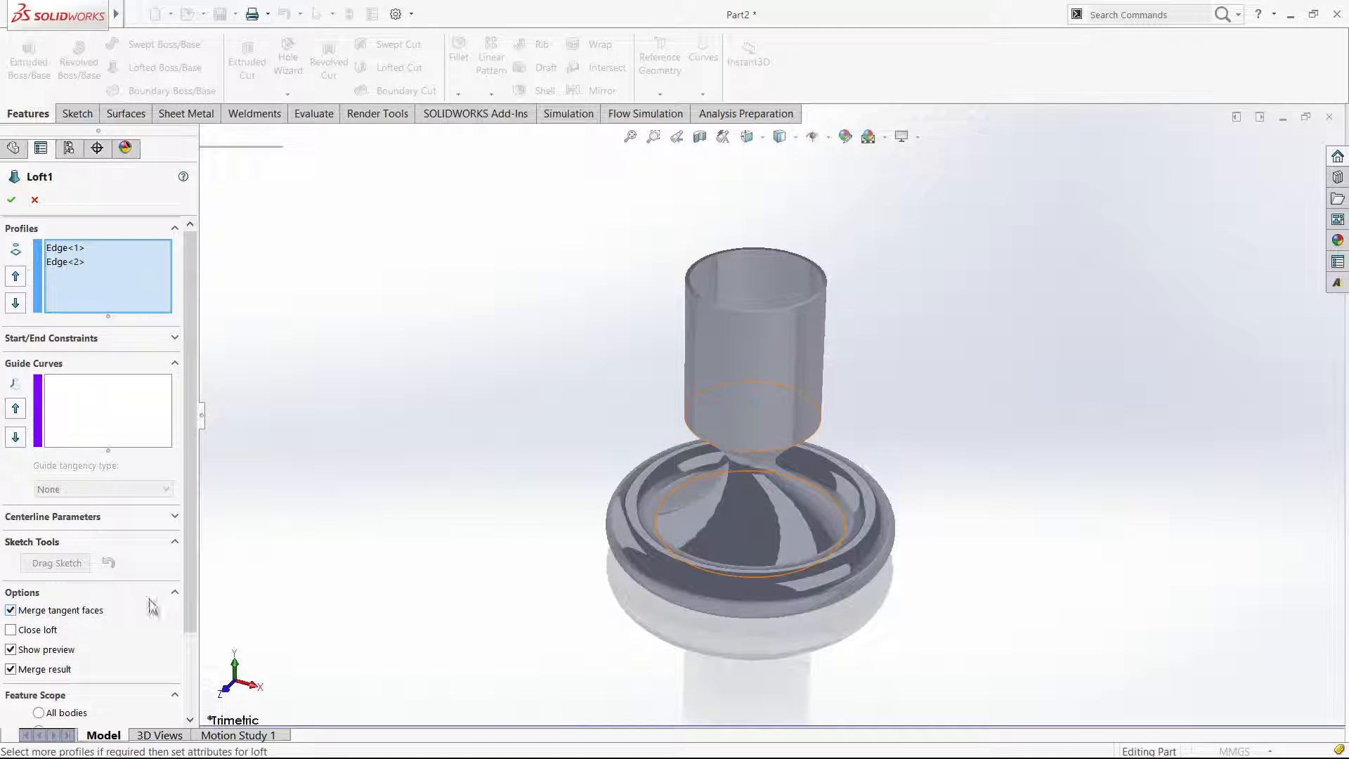
pyautogui.scroll(-1, 184, 626)
pyautogui.scroll(-2, 184, 626)
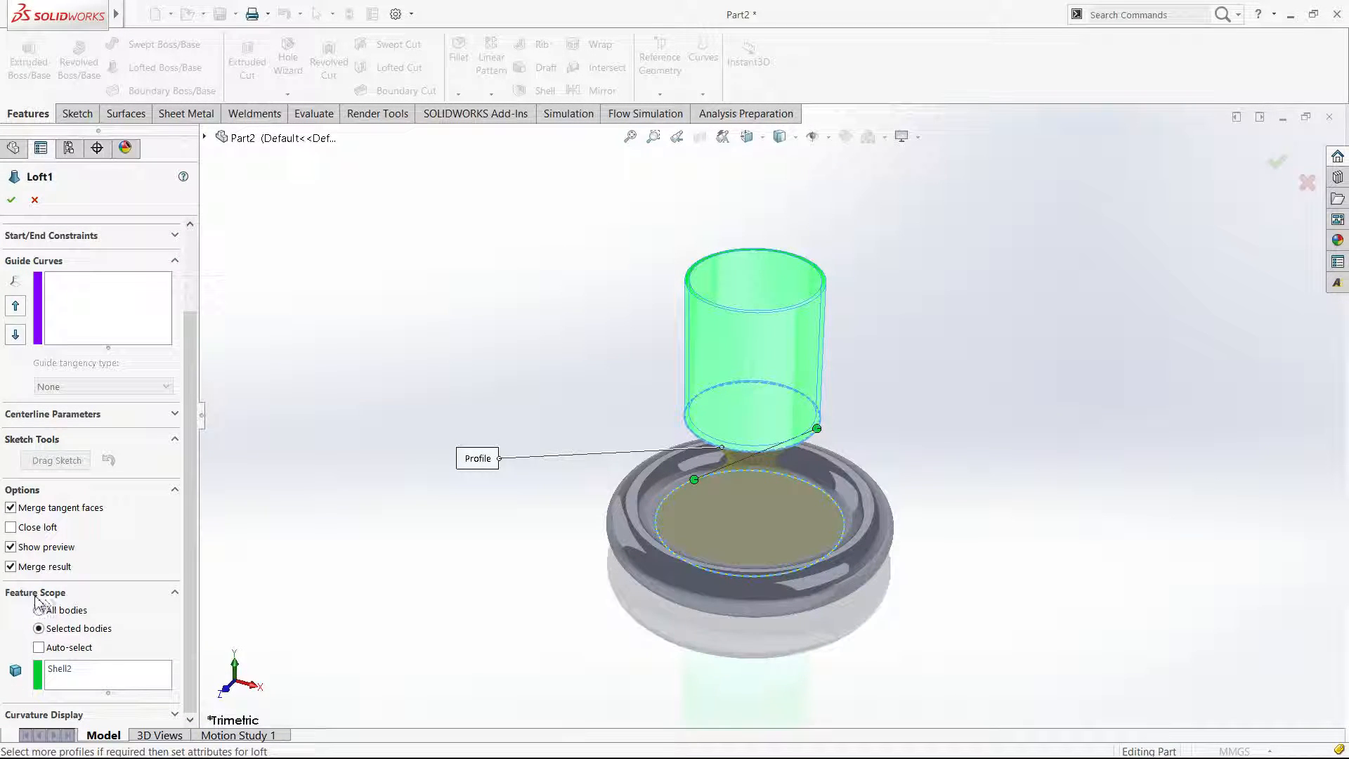
pyautogui.click(79, 682)
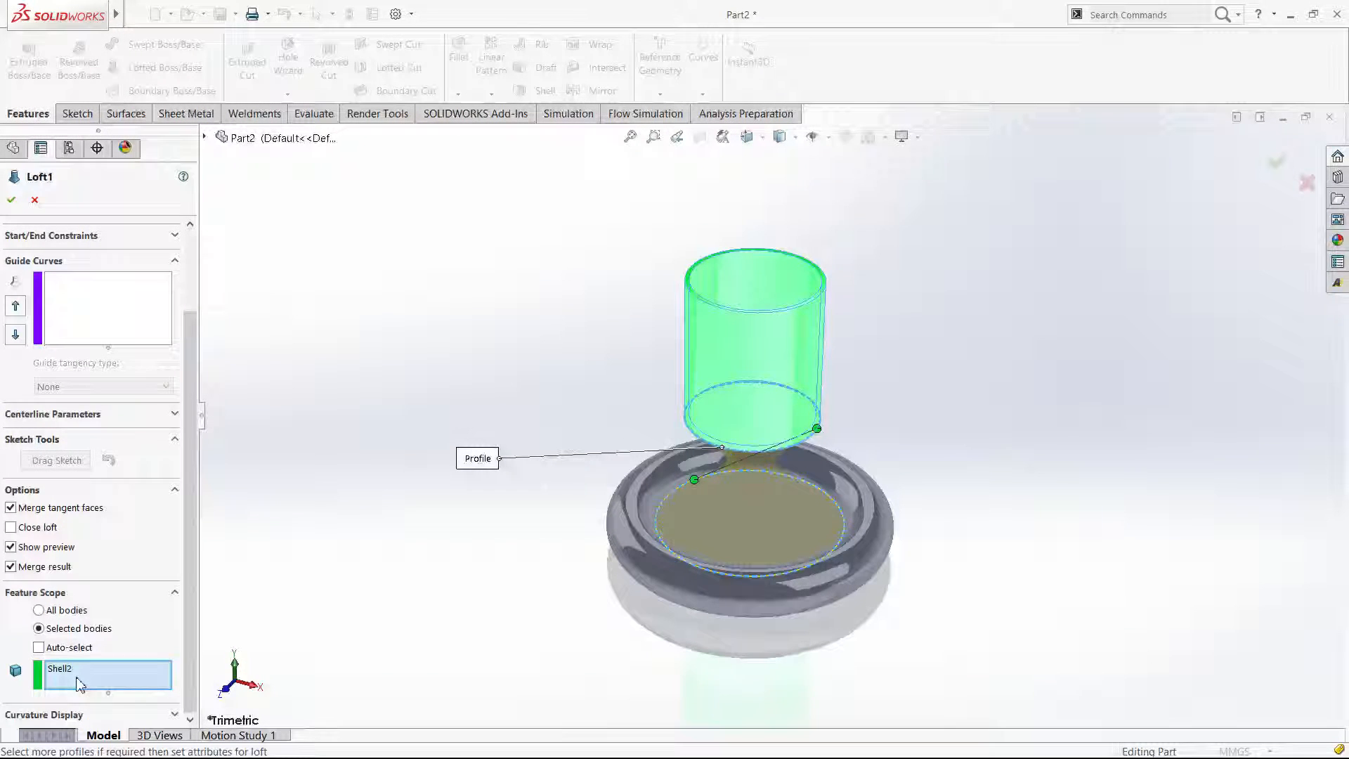
pyautogui.click(624, 519)
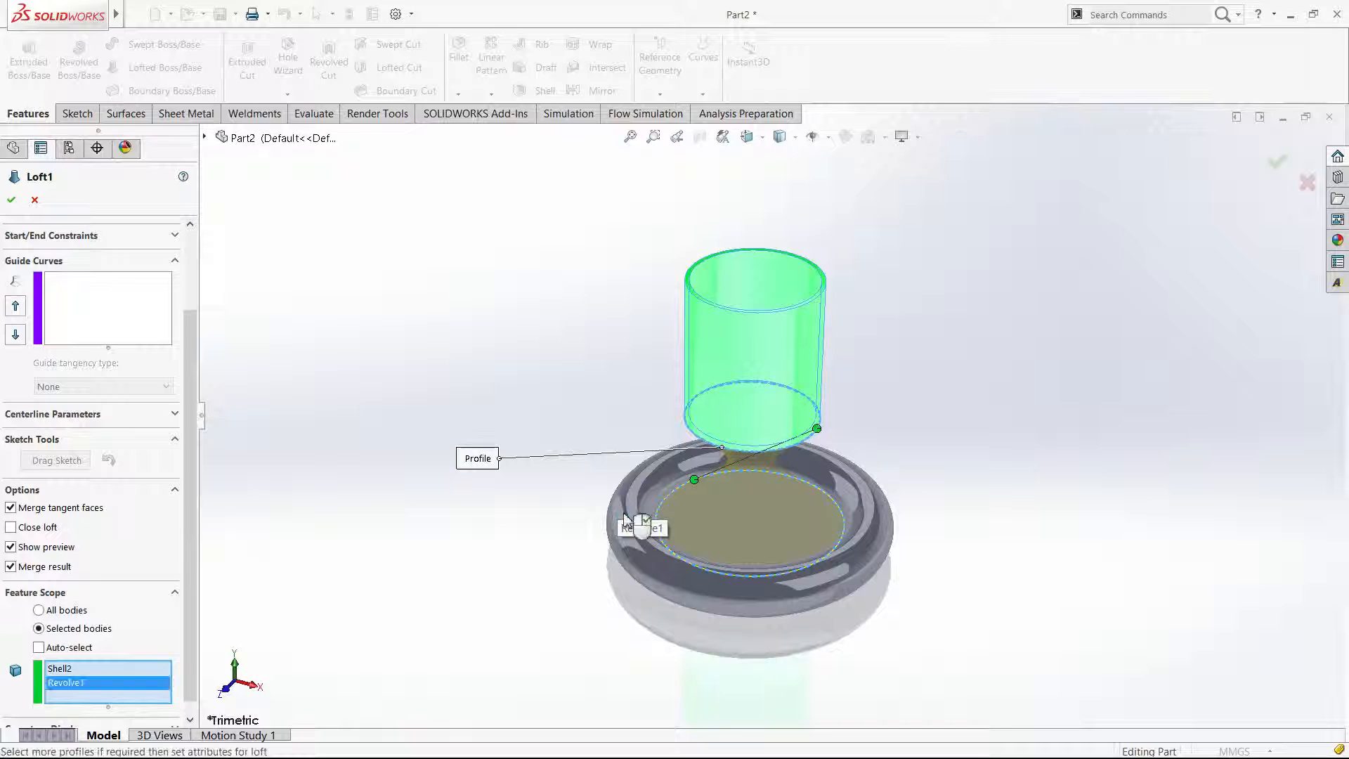
pyautogui.click(11, 200)
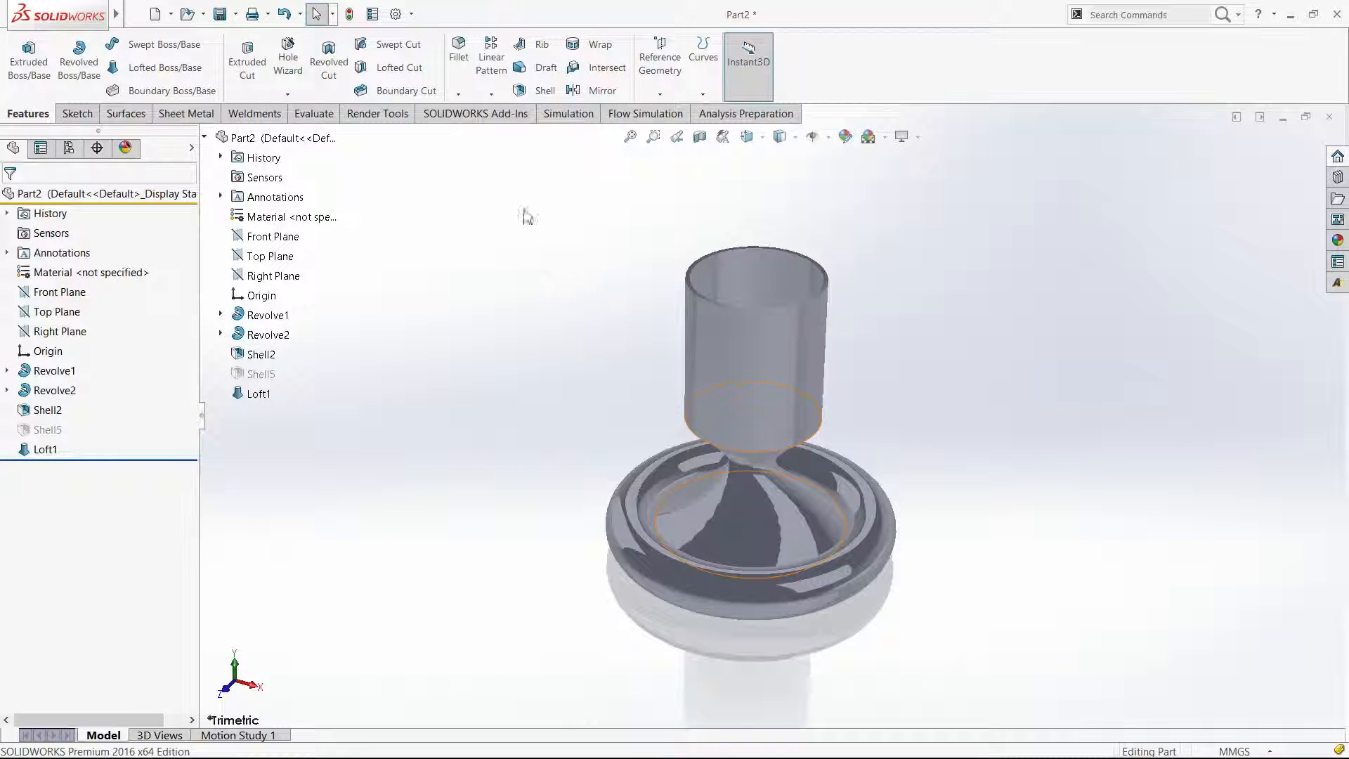
# Start a constant-size Fillet on the cylinder's lower circular edge and the circular edge where the loft meets the ring.
pyautogui.click(459, 53)
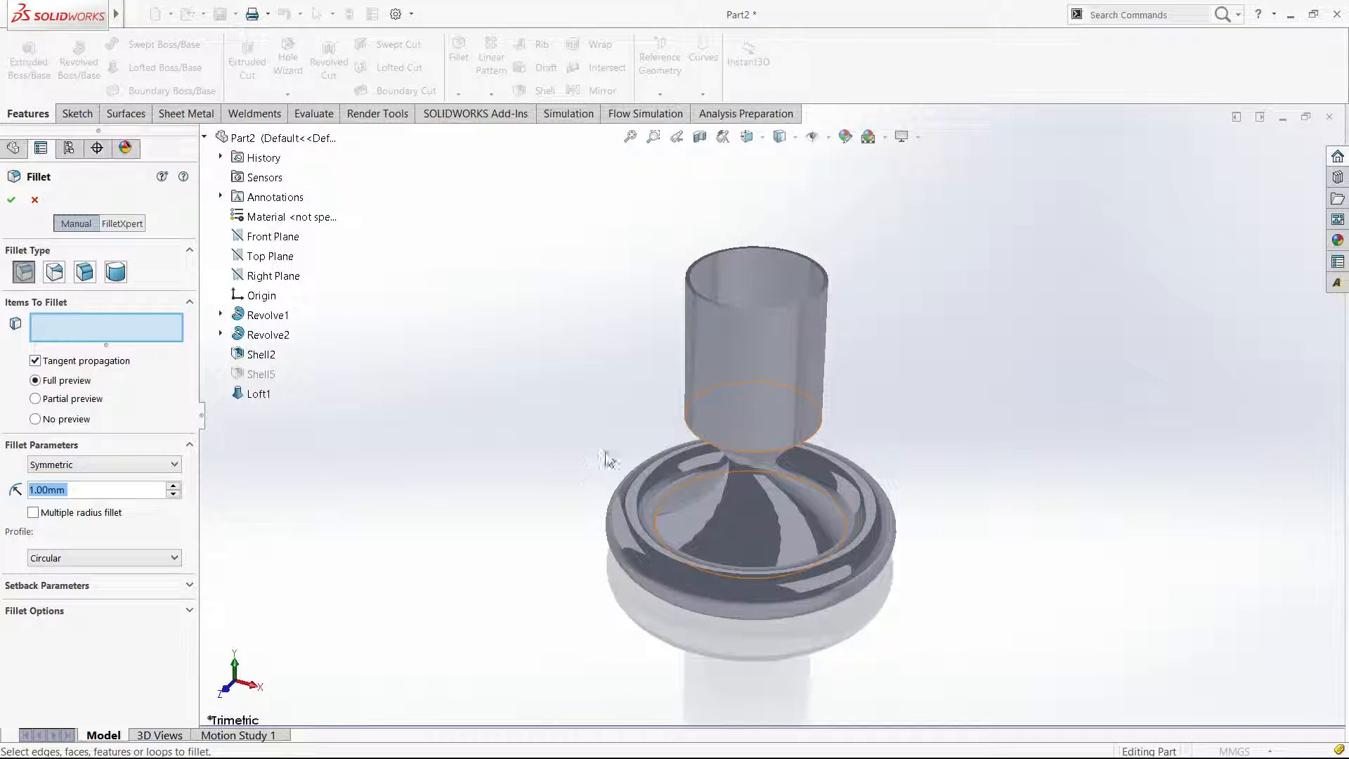
pyautogui.click(703, 437)
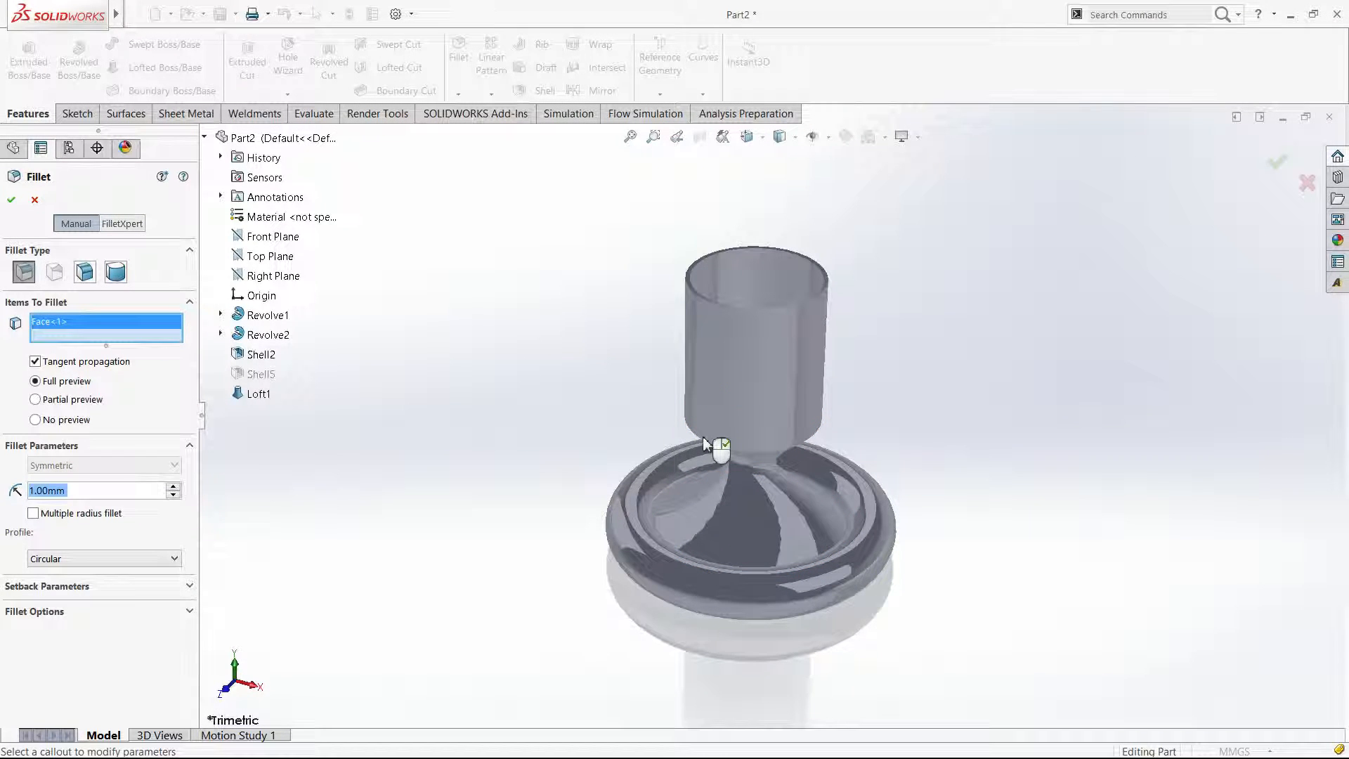
pyautogui.click(729, 421)
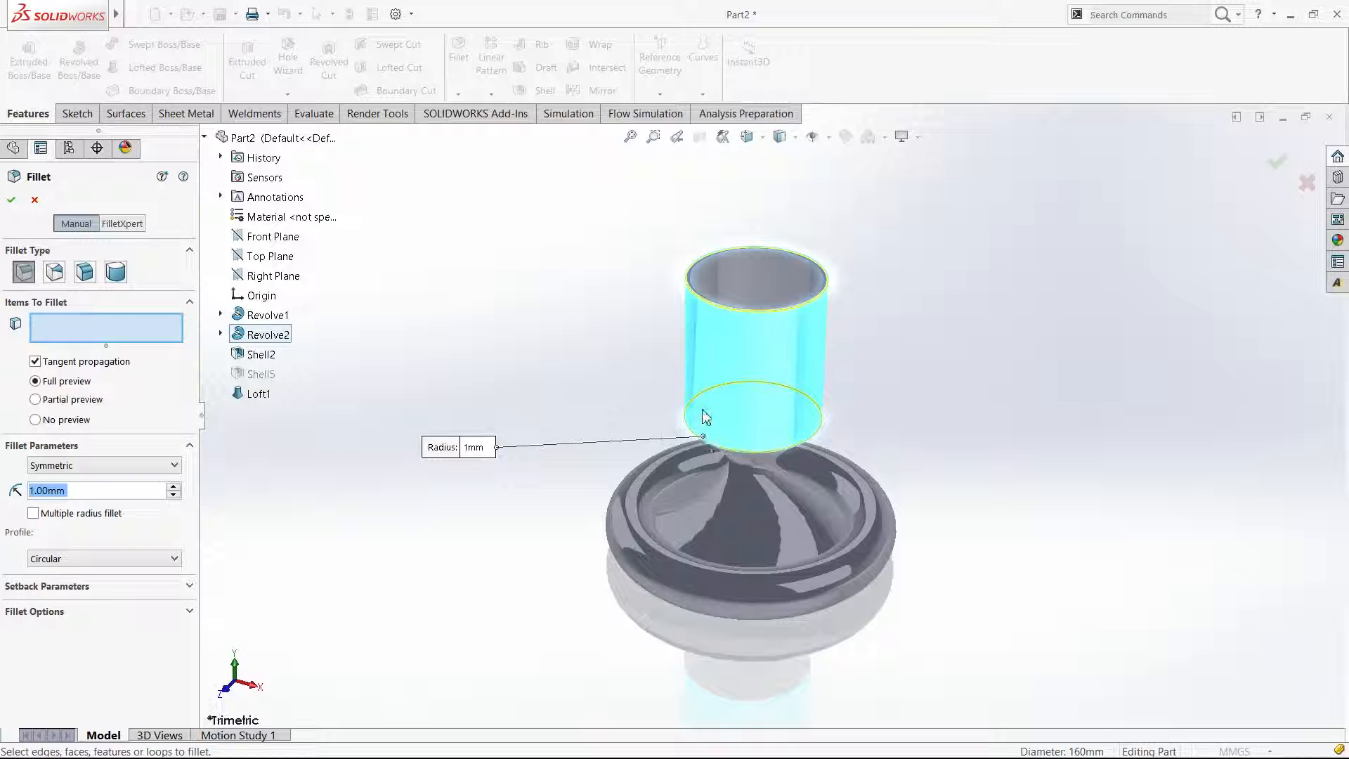
pyautogui.scroll(-5, 704, 410)
pyautogui.click(705, 411)
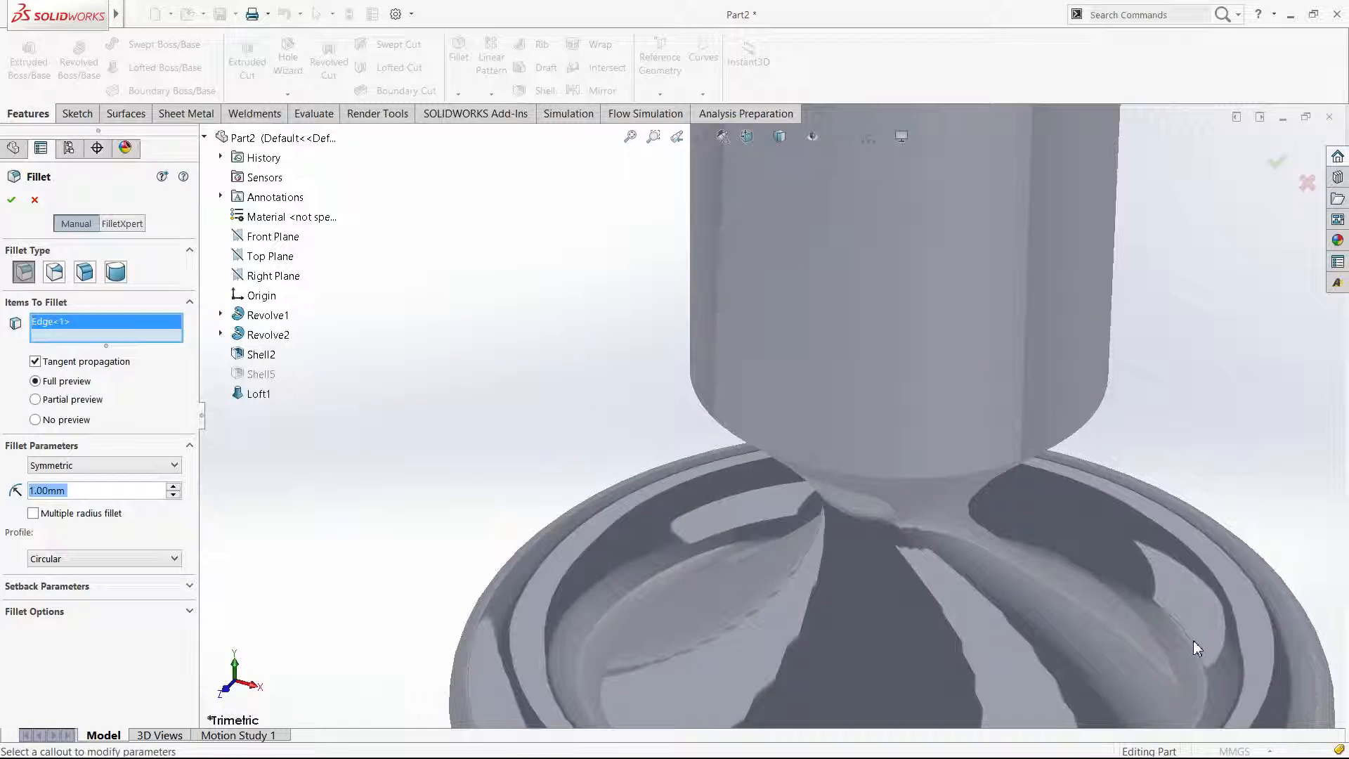
pyautogui.click(1170, 658)
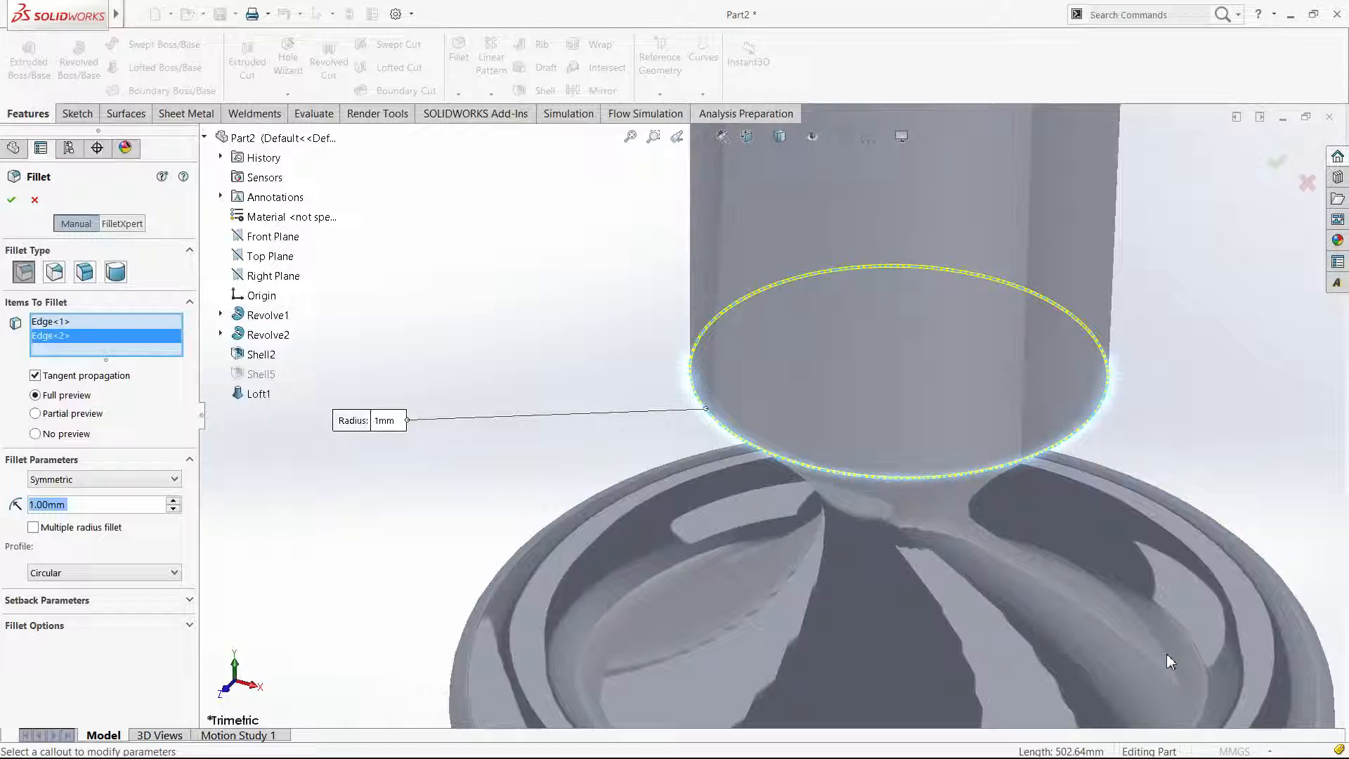
pyautogui.scroll(5, 1085, 610)
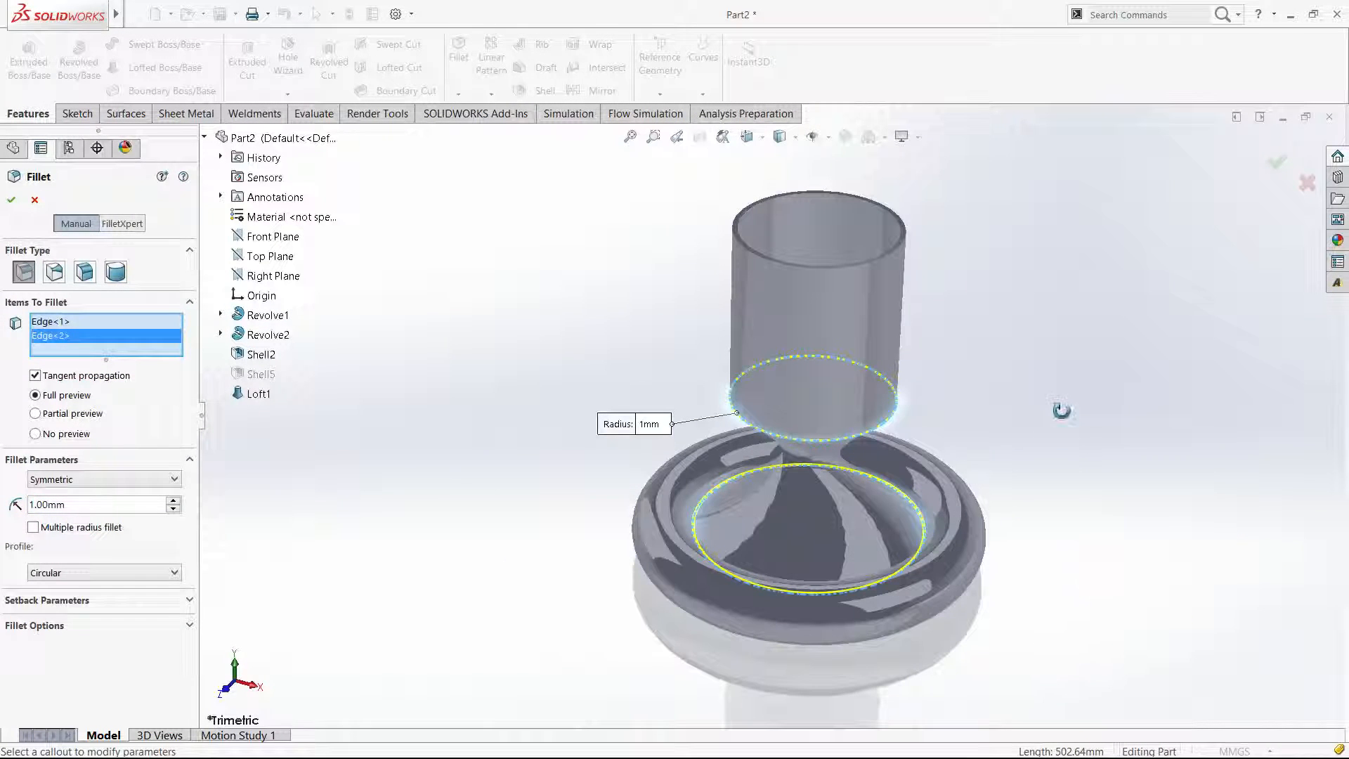
pyautogui.moveTo(1010, 420); pyautogui.dragTo(1061, 352, button='middle')
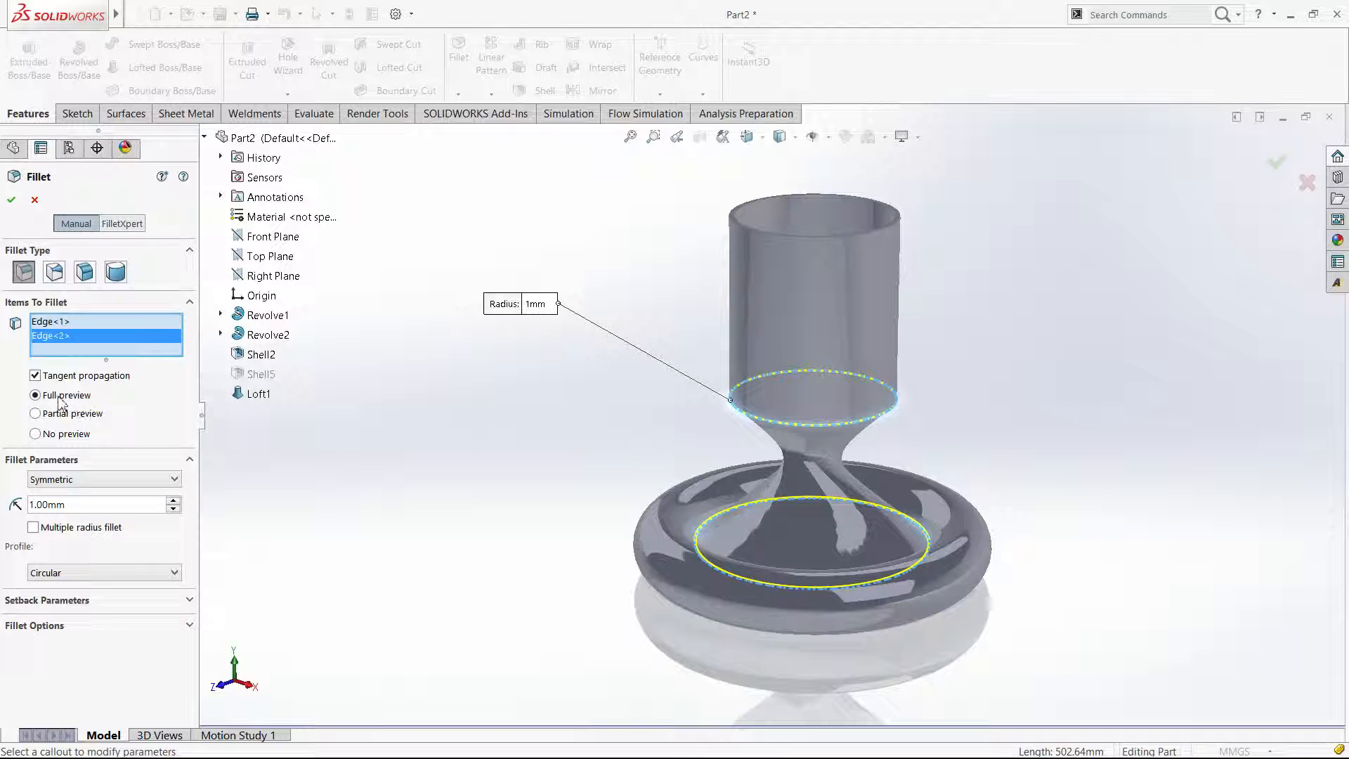
# Try a 15 mm radius for the fillet on both circular edges, checking the preview in the Right view.
pyautogui.click(172, 499)
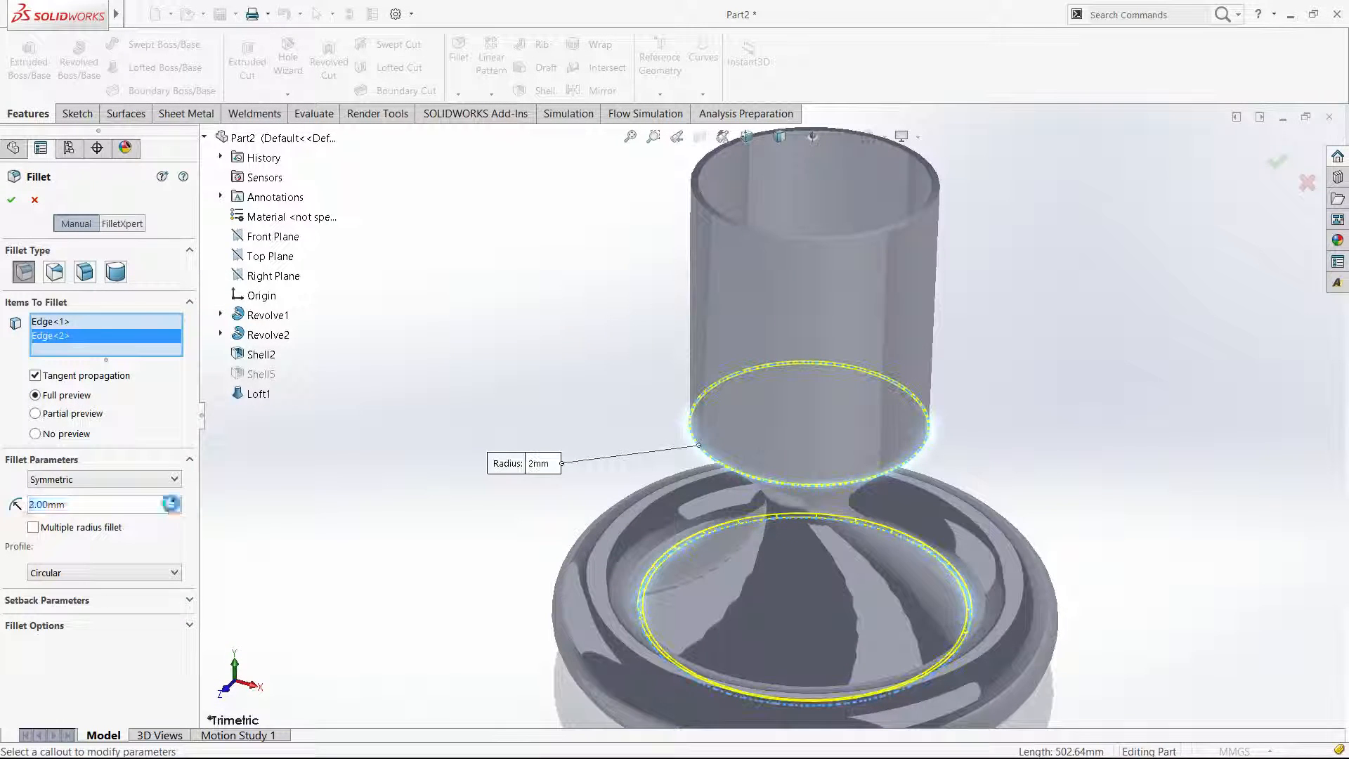
pyautogui.click(172, 499)
pyautogui.click(172, 500)
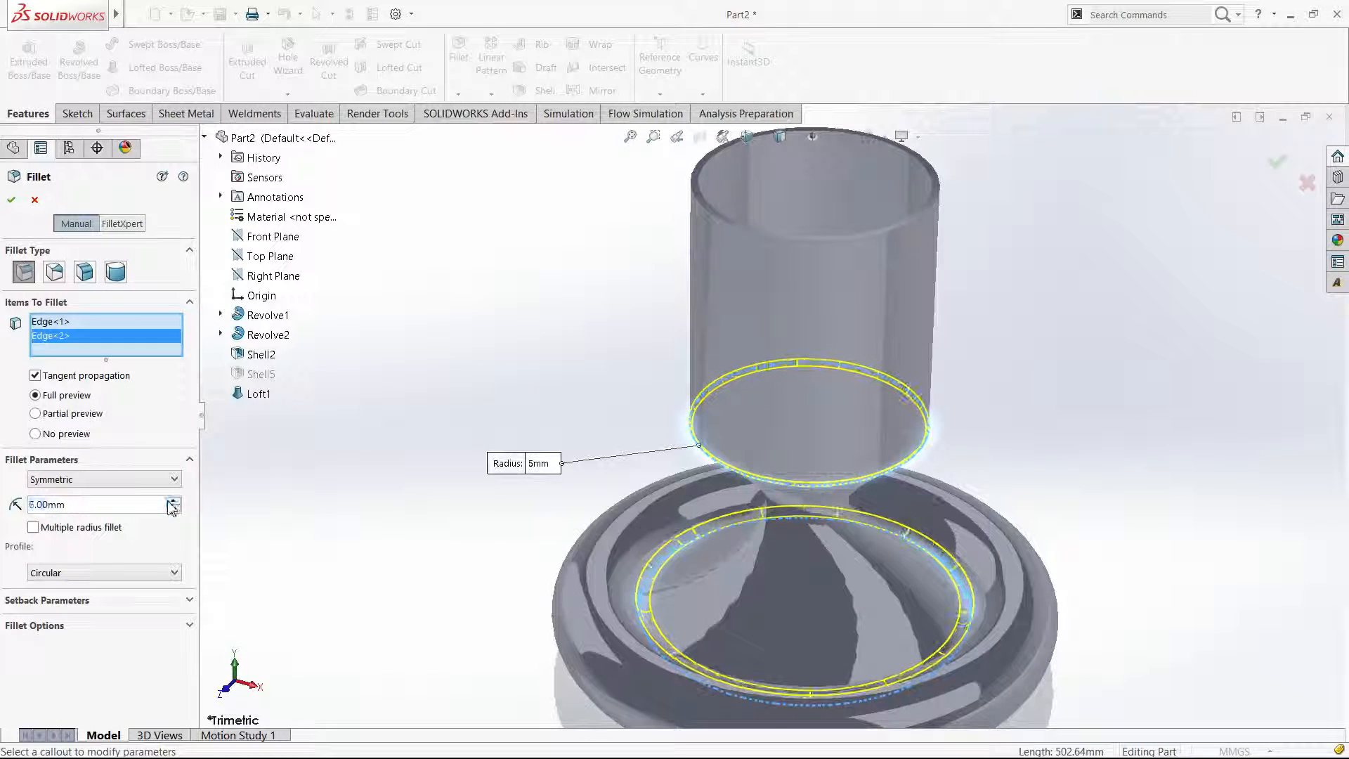
pyautogui.click(172, 500)
pyautogui.click(173, 500)
pyautogui.click(172, 499)
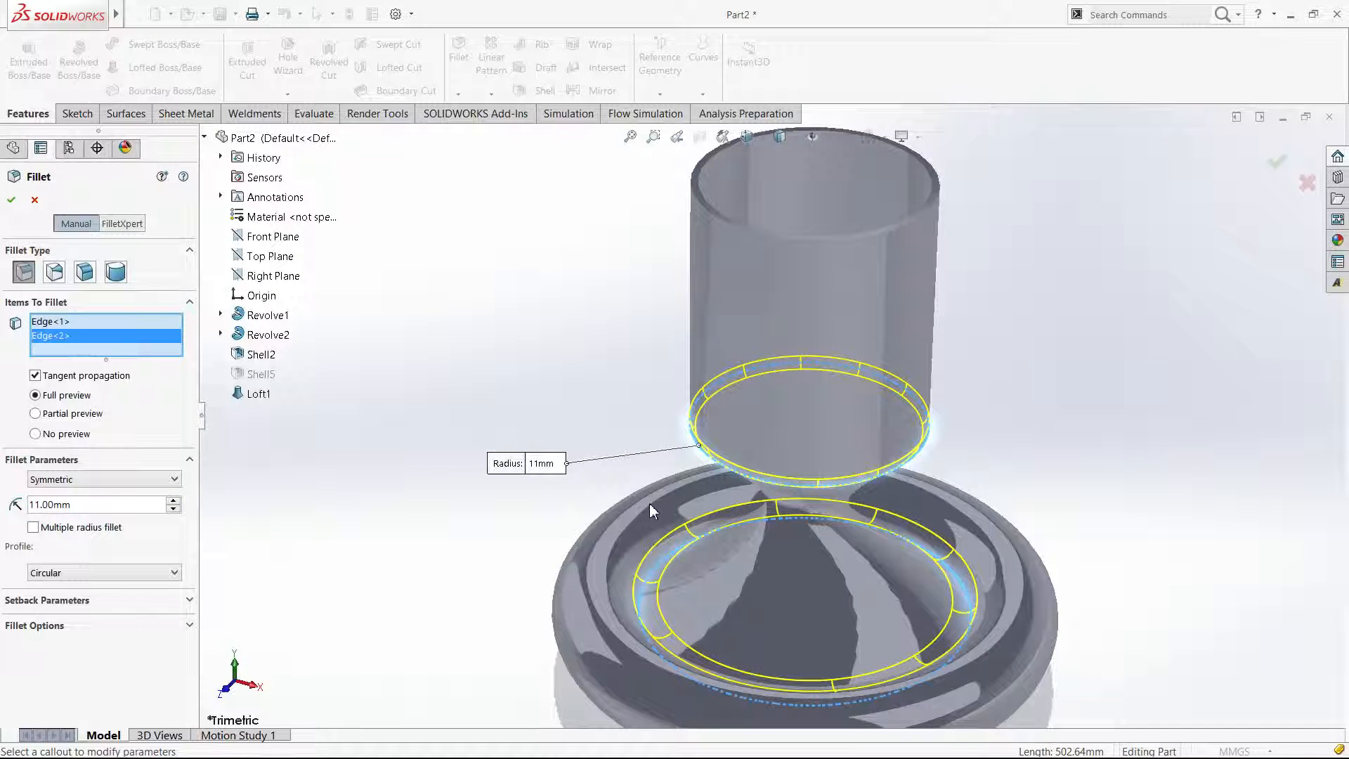
pyautogui.hotkey('ctrl', '4')
pyautogui.click(171, 502)
pyautogui.click(171, 502)
pyautogui.click(172, 502)
pyautogui.click(171, 501)
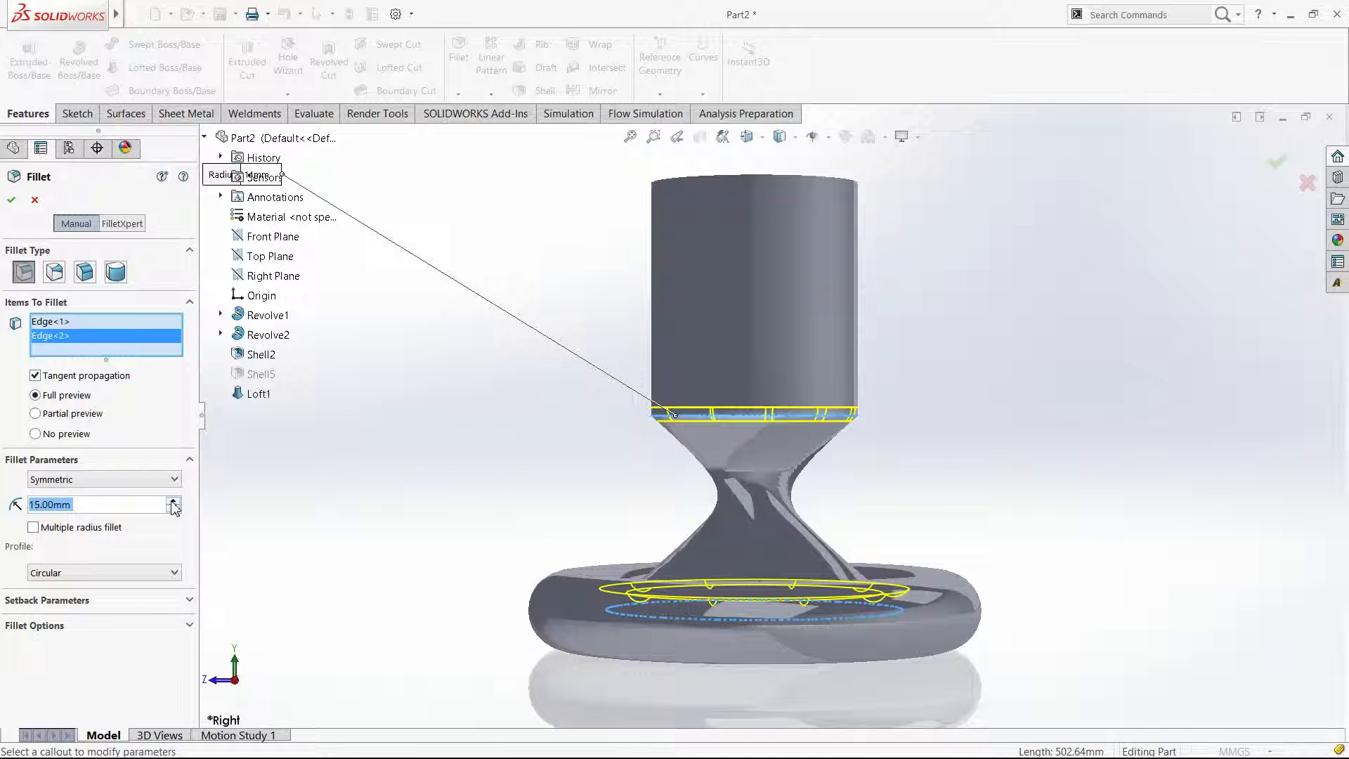
# Set the fillet radius to 10 mm, create the fillet on both edges, and check the finished model.
pyautogui.click(174, 510)
pyautogui.click(174, 510)
pyautogui.click(174, 510)
pyautogui.click(173, 510)
pyautogui.click(173, 511)
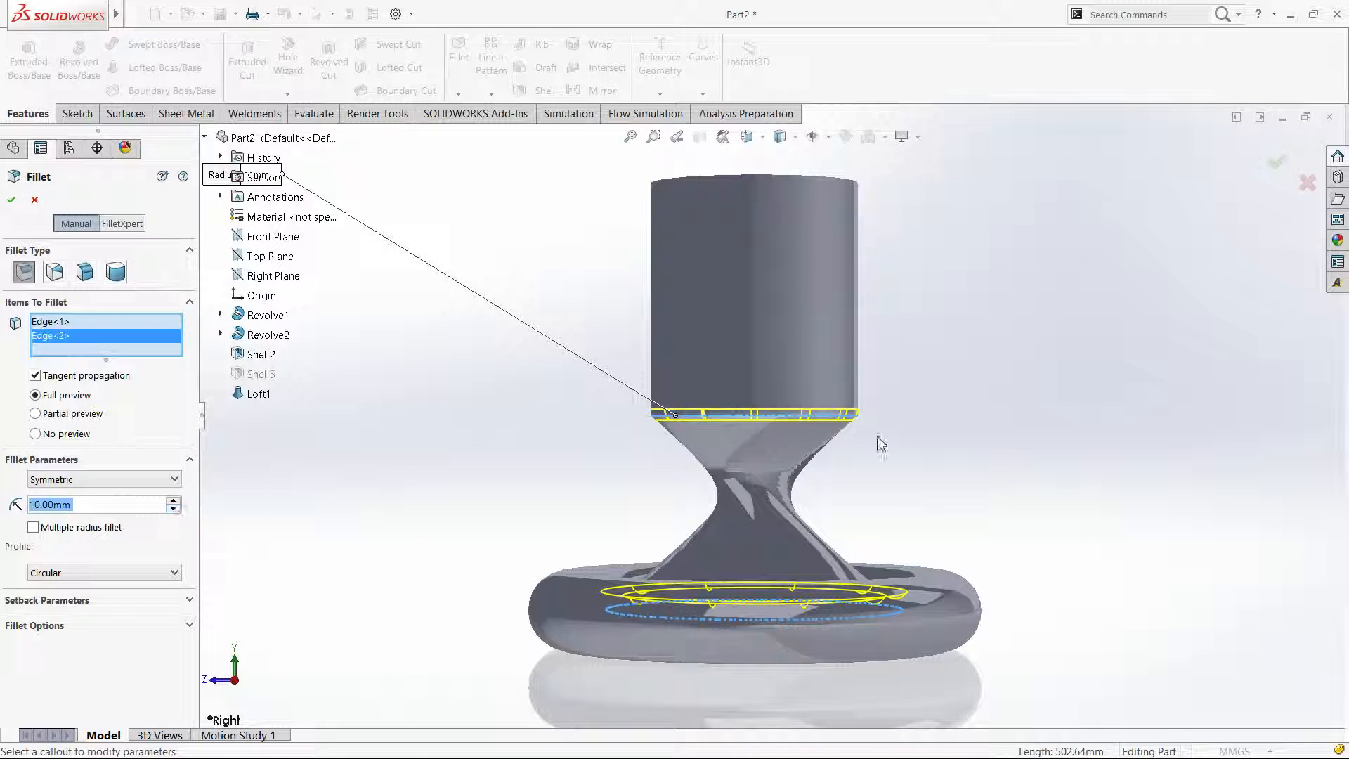
pyautogui.click(13, 202)
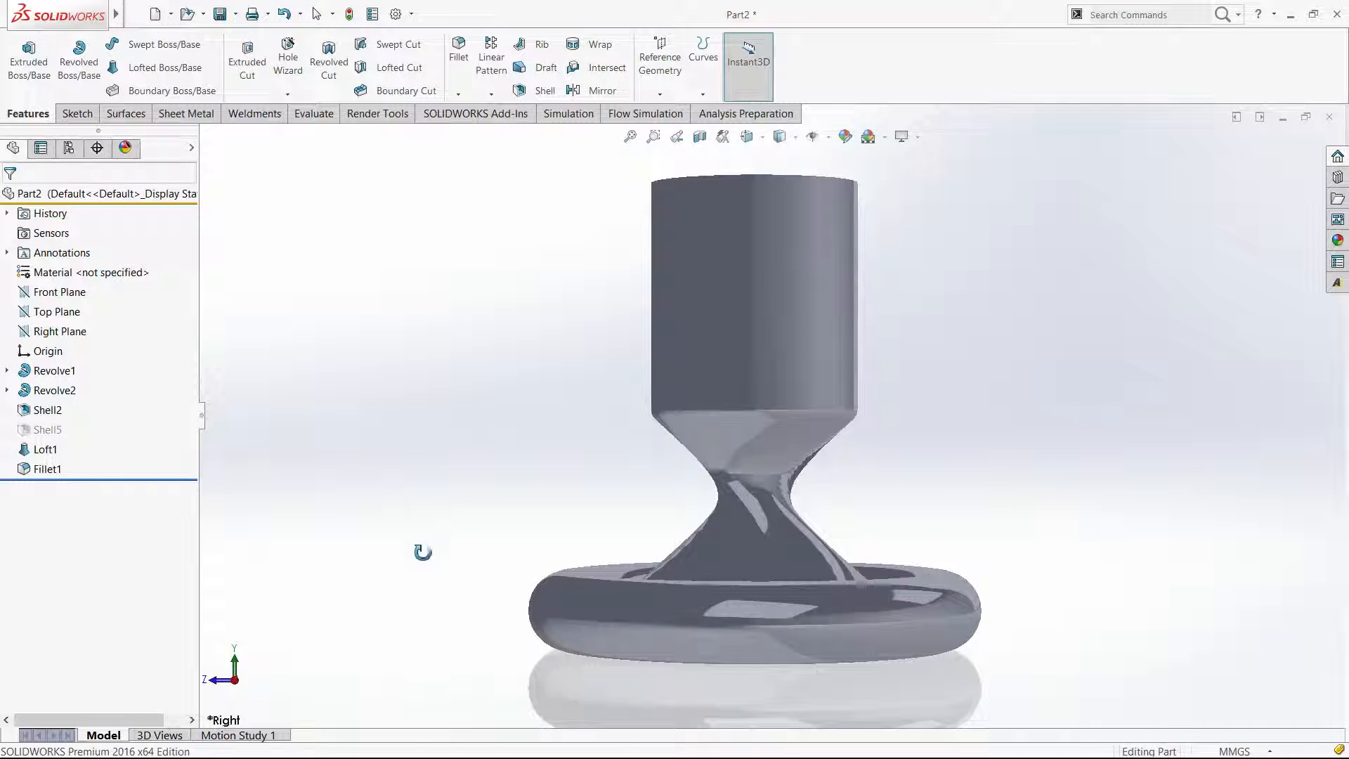
pyautogui.scroll(4, 900, 451)
pyautogui.moveTo(900, 451); pyautogui.dragTo(852, 385, button='middle')
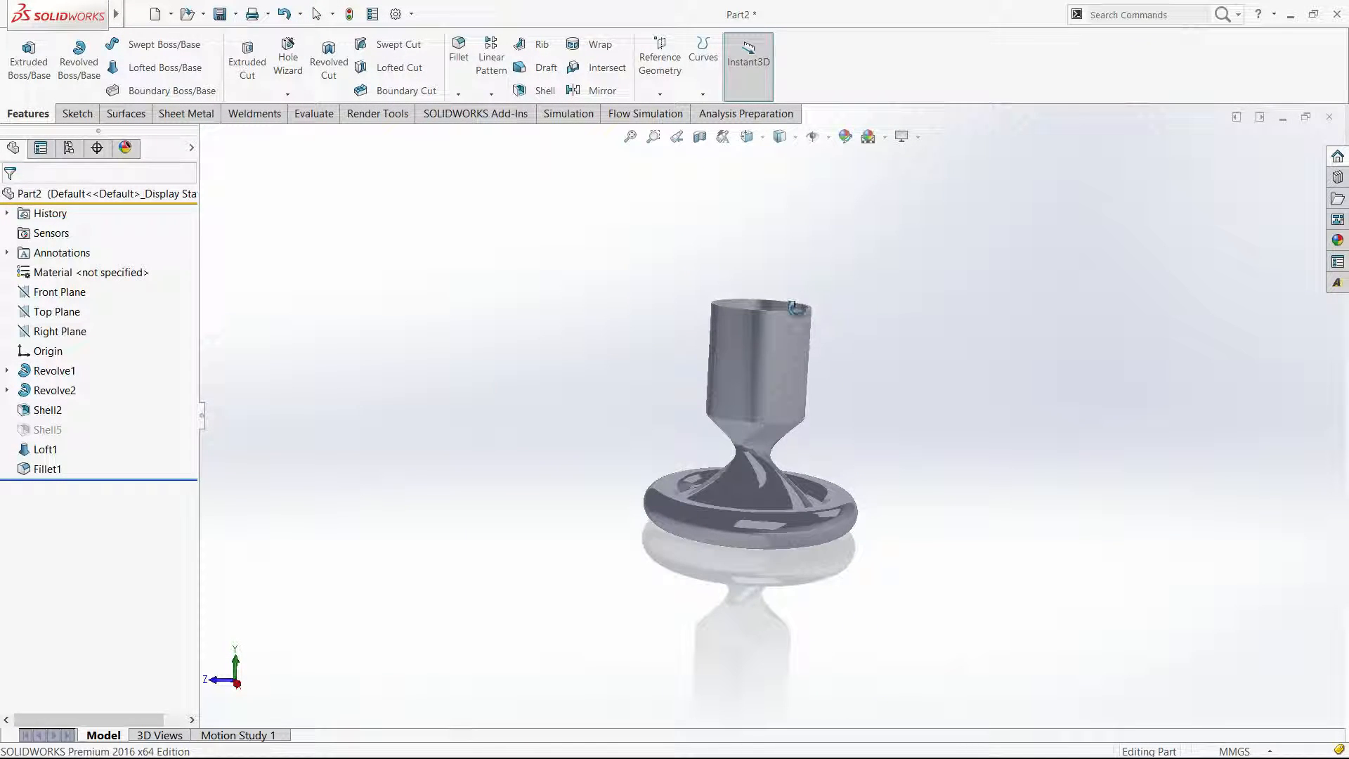
pyautogui.press('Escape')
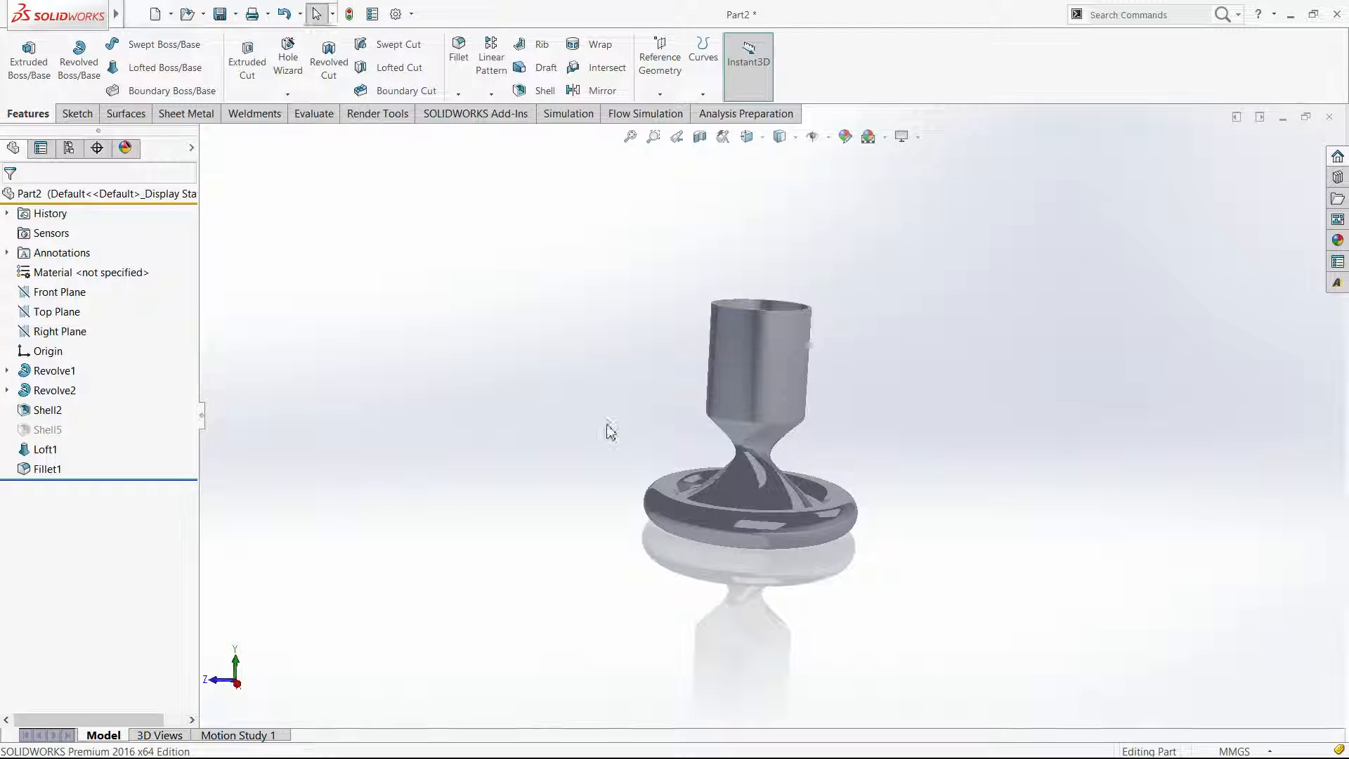
# Turn off RealView graphics with the goblet shown in trimetric view.
pyautogui.hotkey('ctrl', '7')
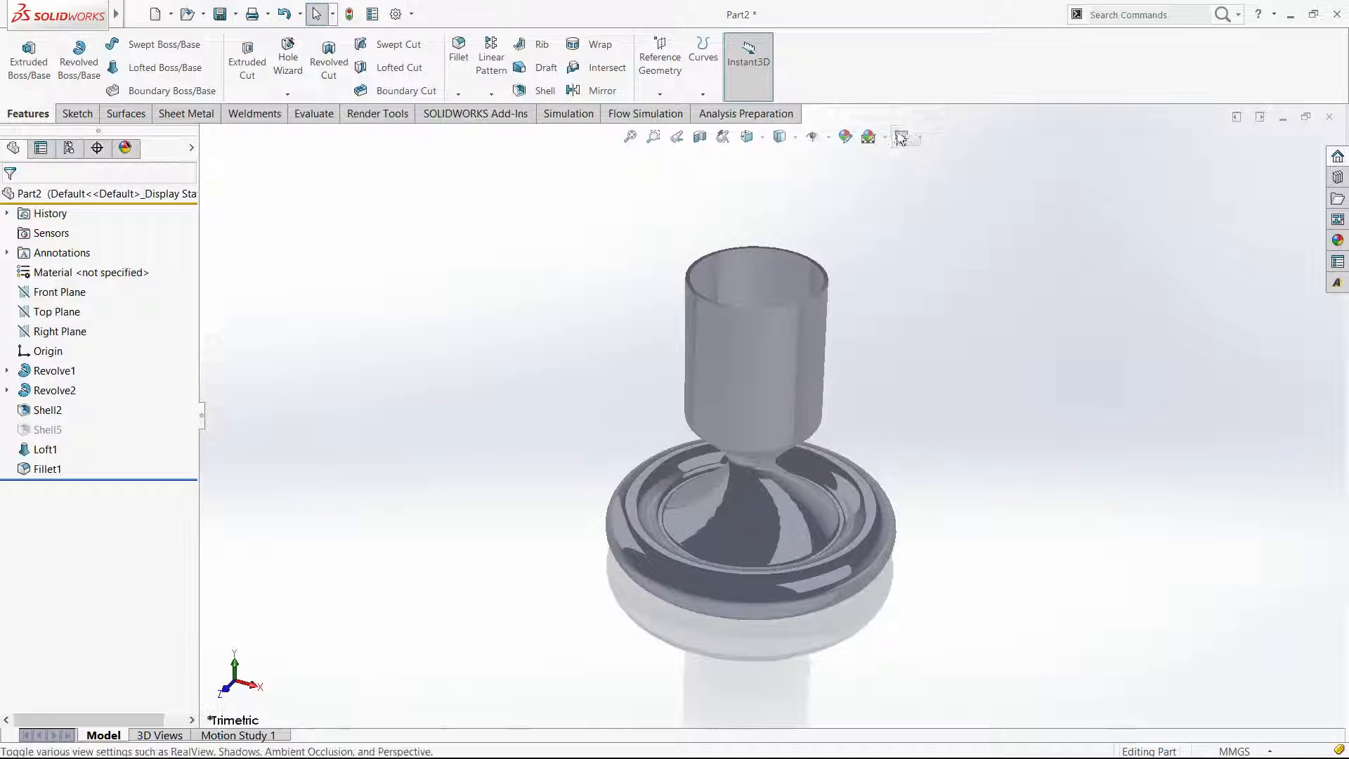
pyautogui.click(927, 216)
pyautogui.click(916, 138)
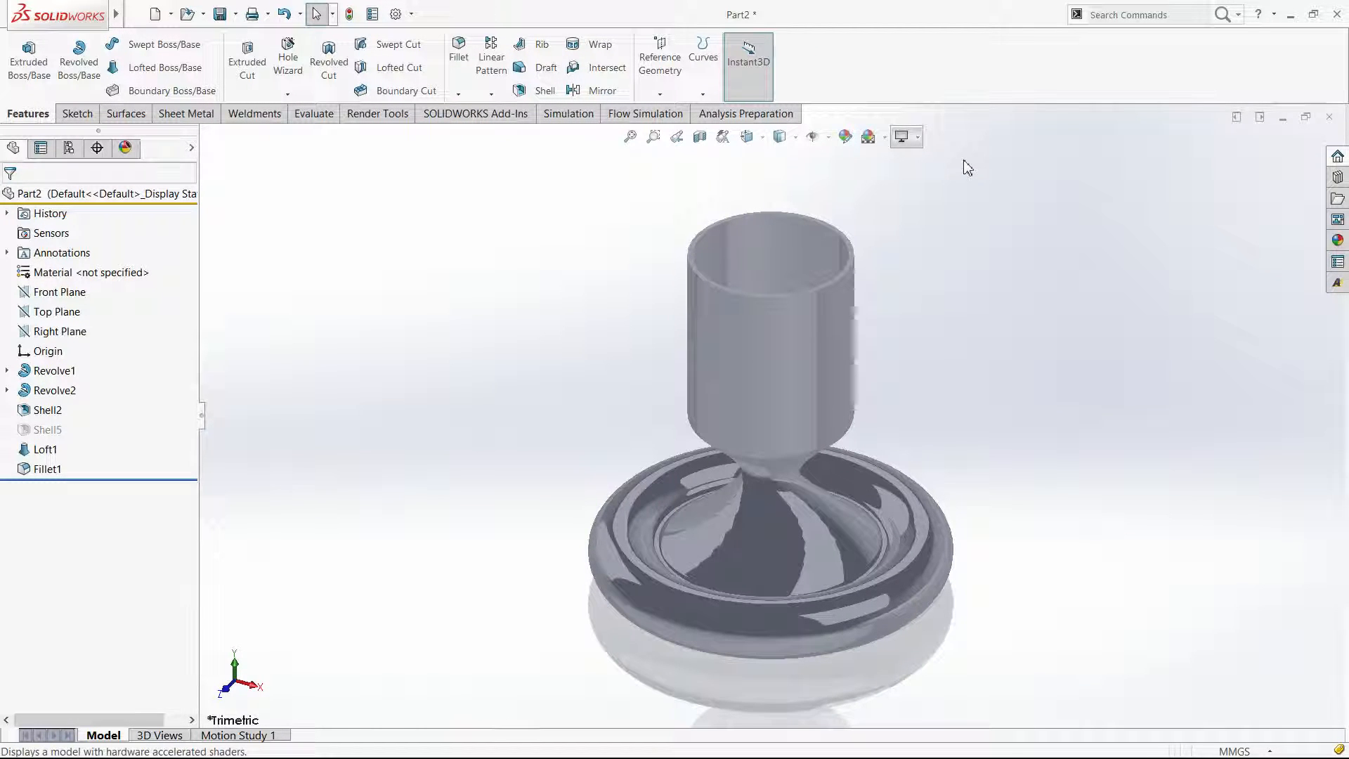
pyautogui.click(874, 171)
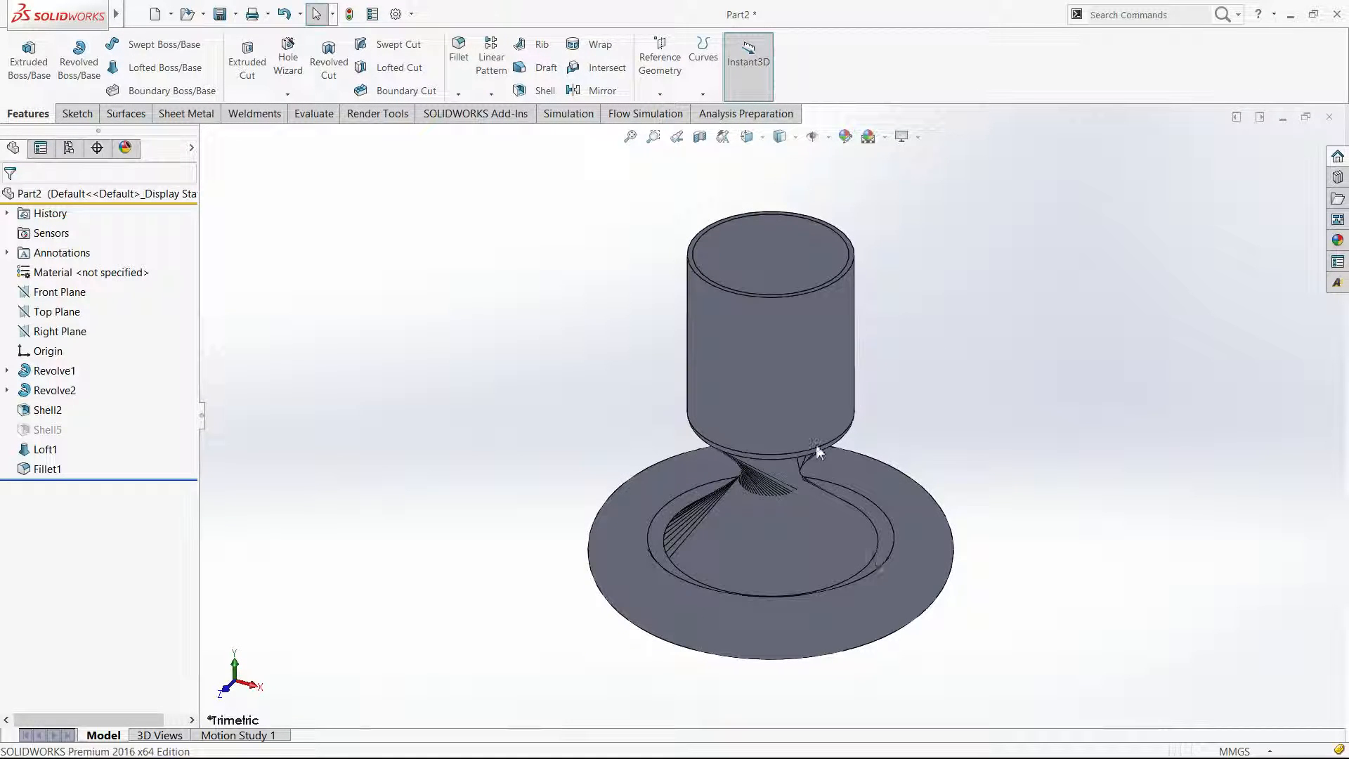
# Set the radius of the existing fillet on the cup and base (Fillet1) to 20 mm.
pyautogui.scroll(-5, 817, 450)
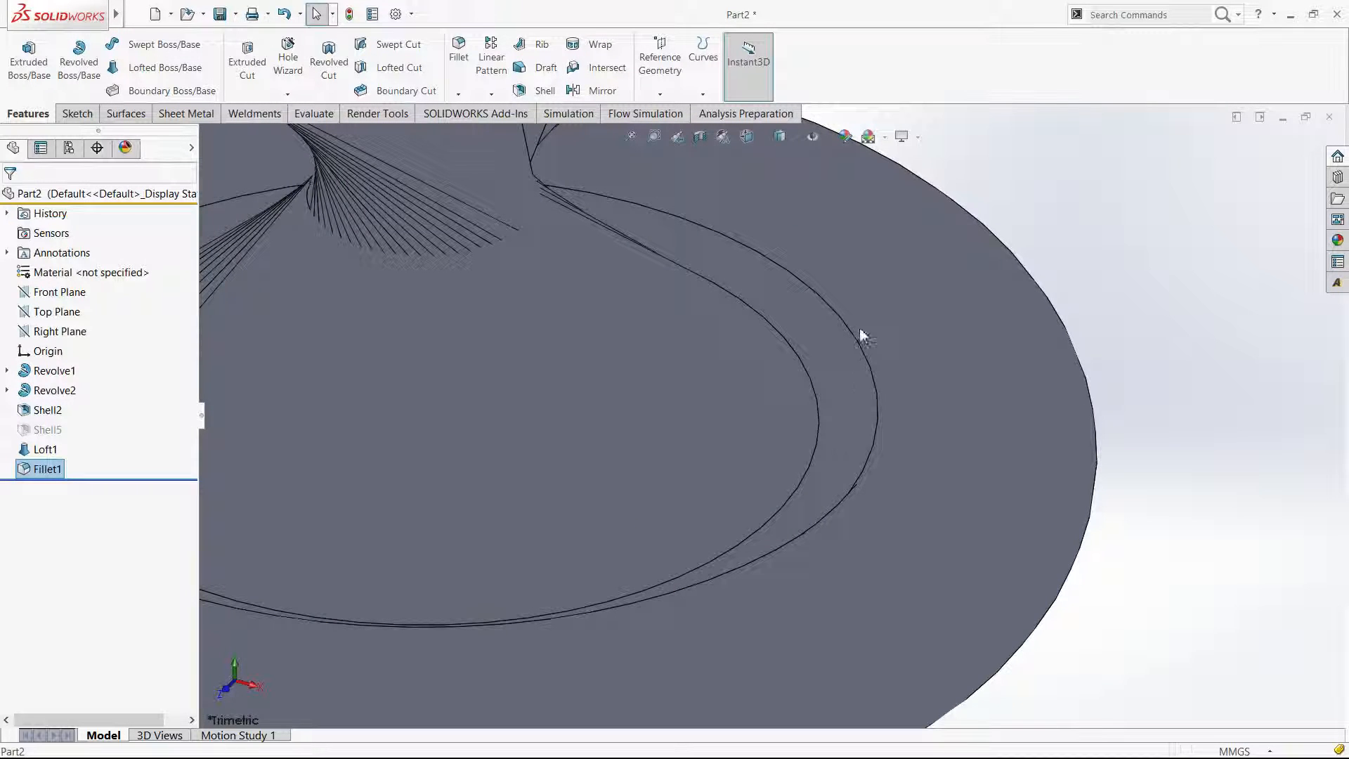
pyautogui.scroll(5, 860, 330)
pyautogui.moveTo(784, 198); pyautogui.dragTo(979, 246, button='middle')
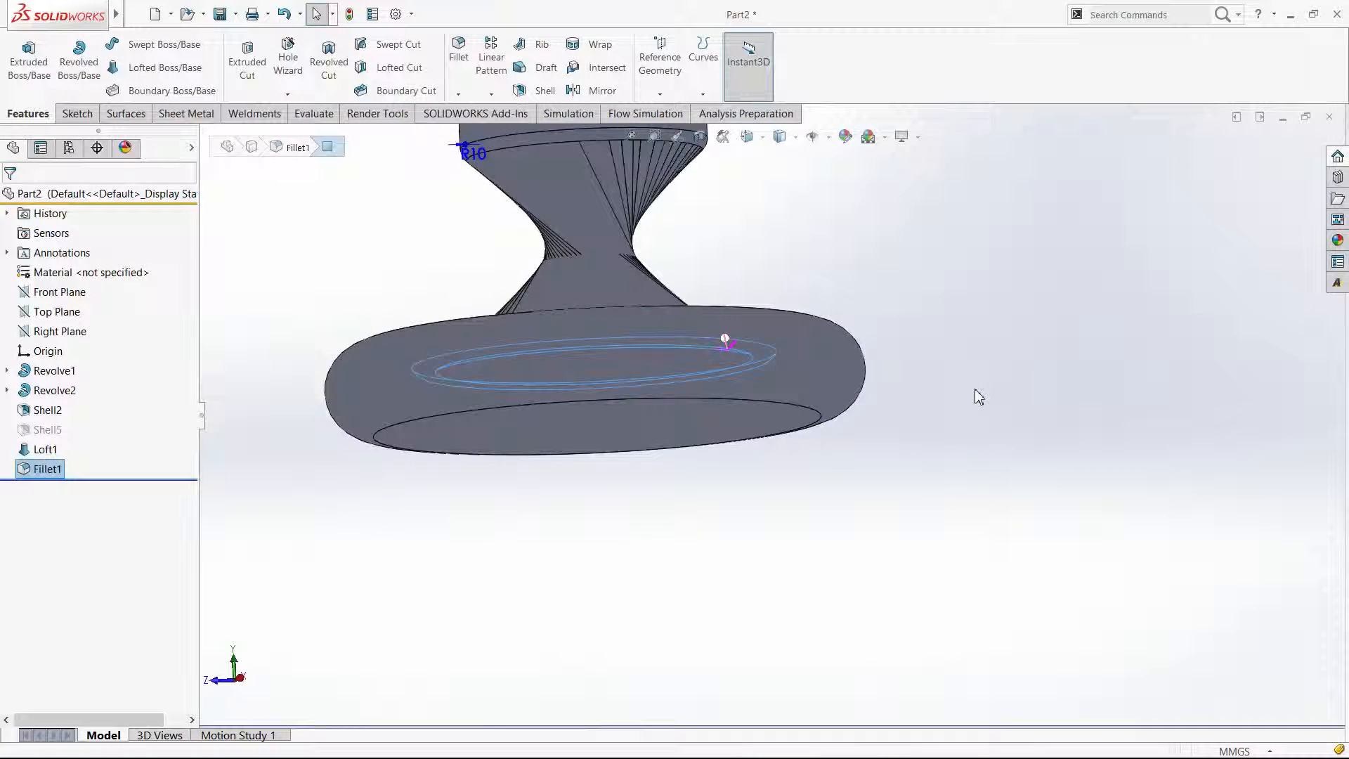
pyautogui.moveTo(975, 390); pyautogui.dragTo(1101, 250, button='right')
pyautogui.moveTo(976, 390); pyautogui.dragTo(1095, 377, button='right')
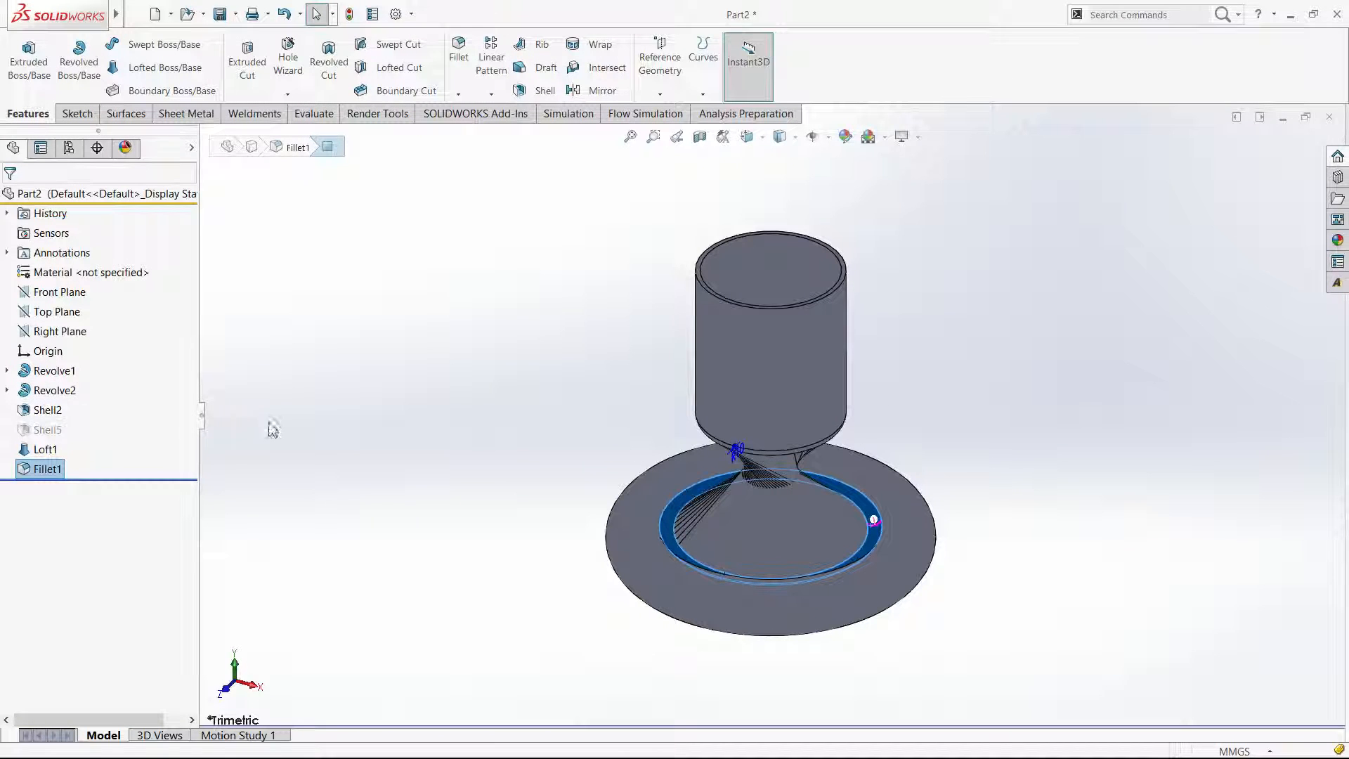
pyautogui.hotkey('ctrl', '4')
pyautogui.click(654, 412)
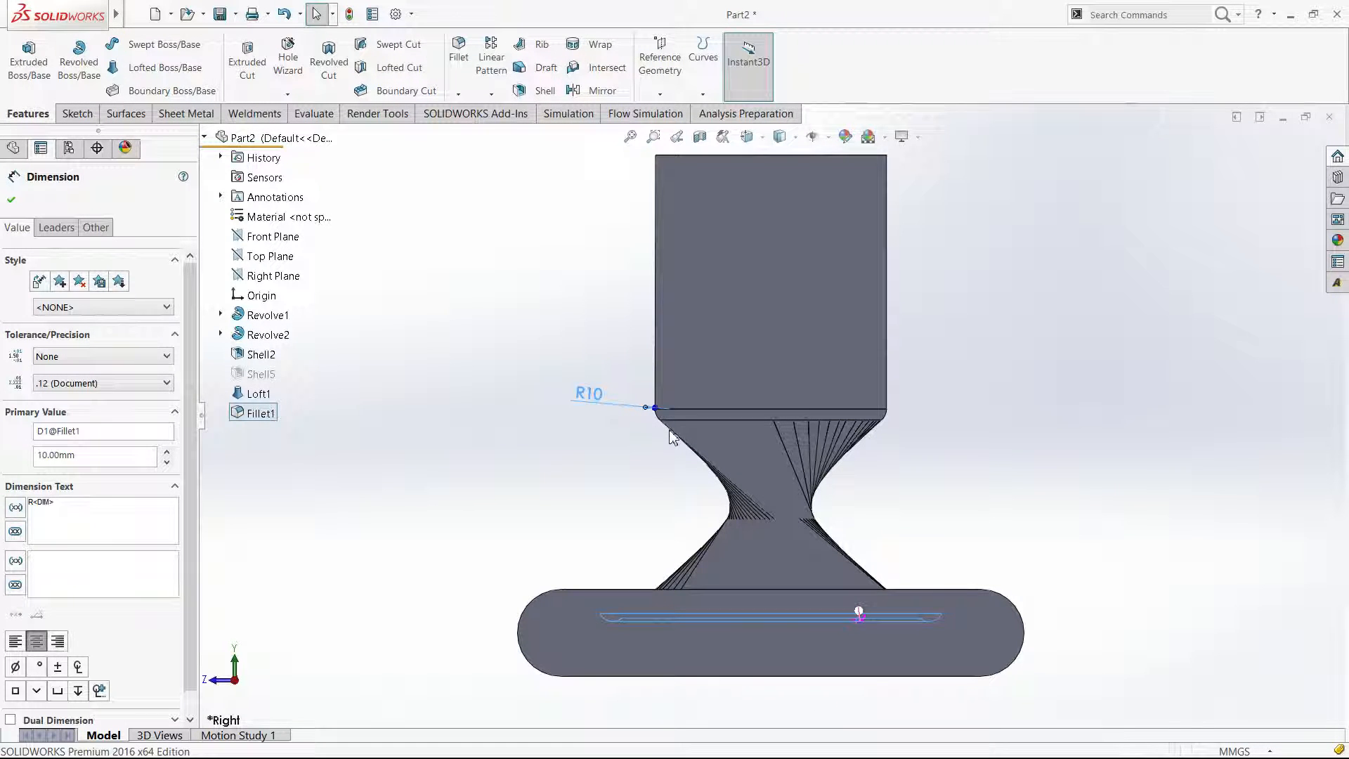
pyautogui.hotkey('ctrl', 'z')
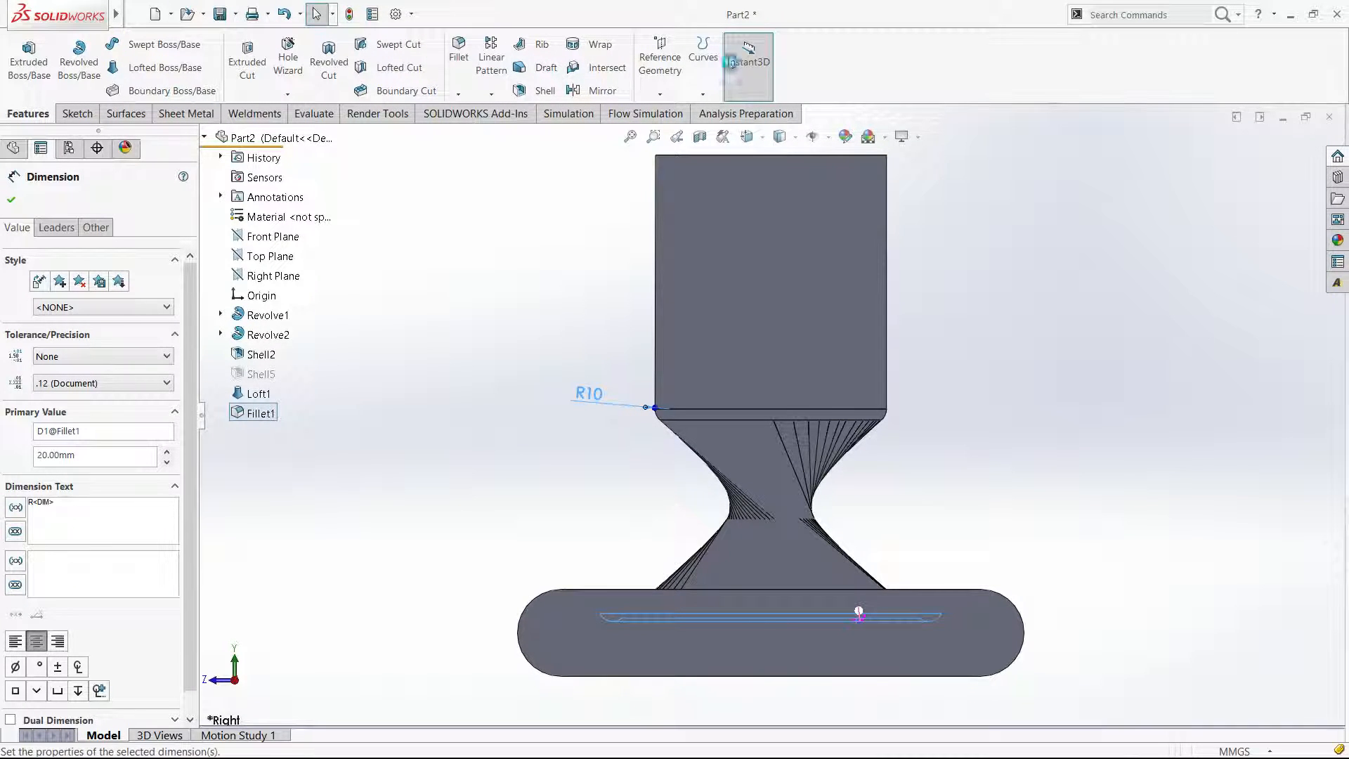
pyautogui.click(764, 93)
# Set the Fillet1 radius to 10 mm.
pyautogui.doubleClick(599, 386)
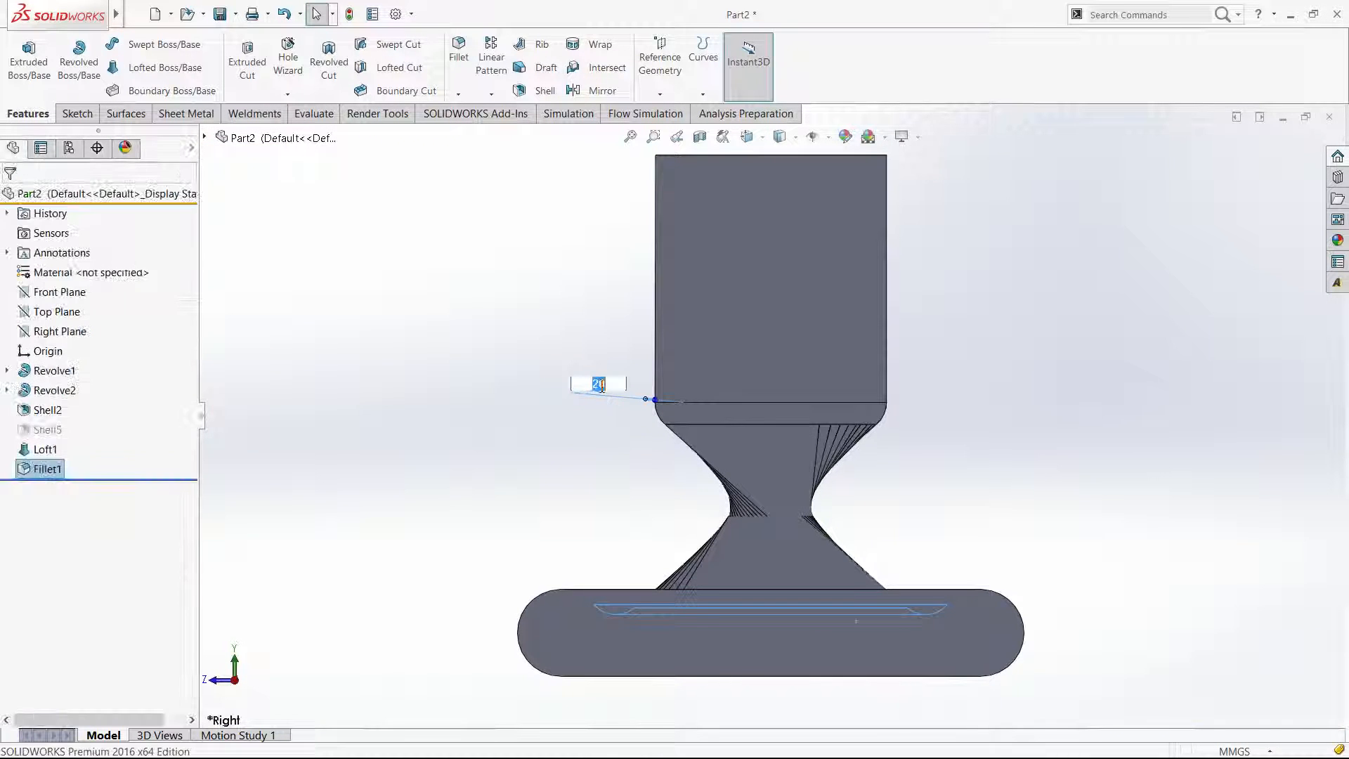
pyautogui.write('10')
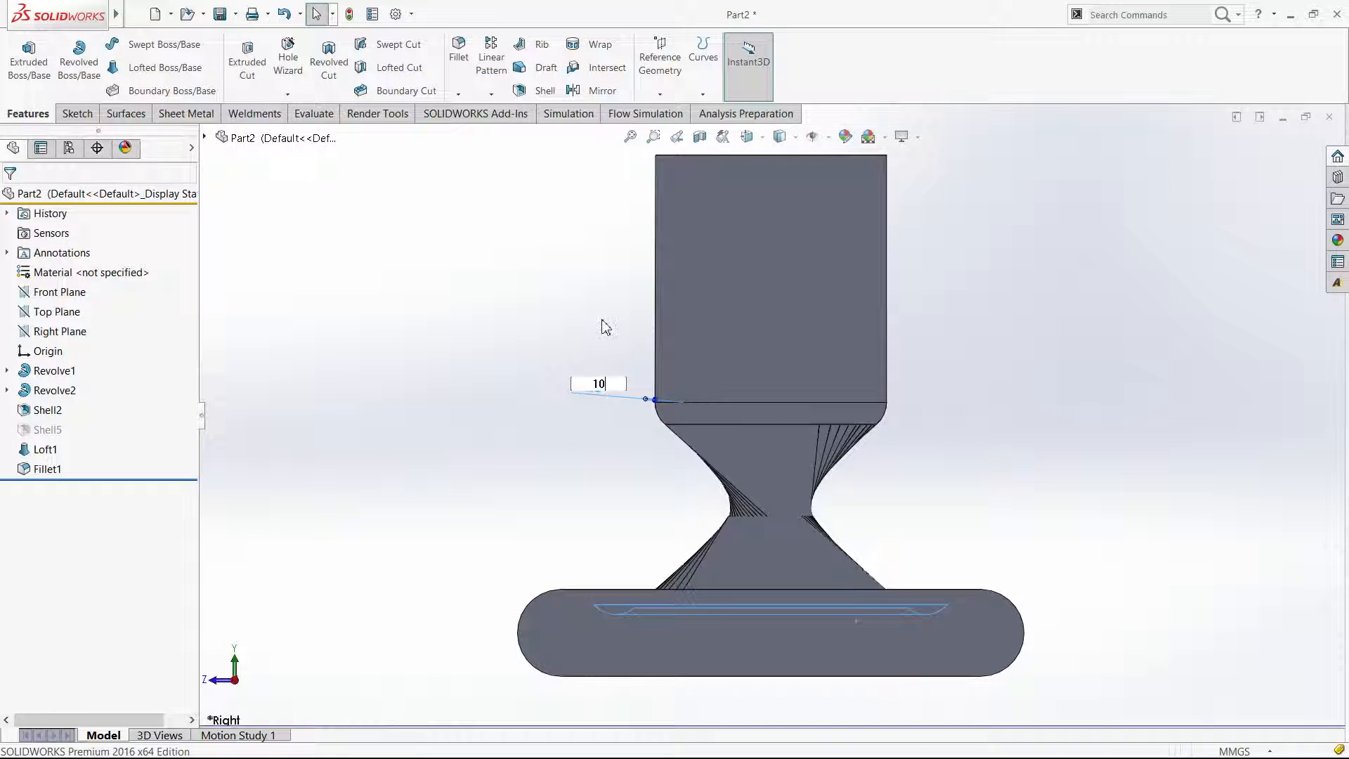
pyautogui.press('Return')
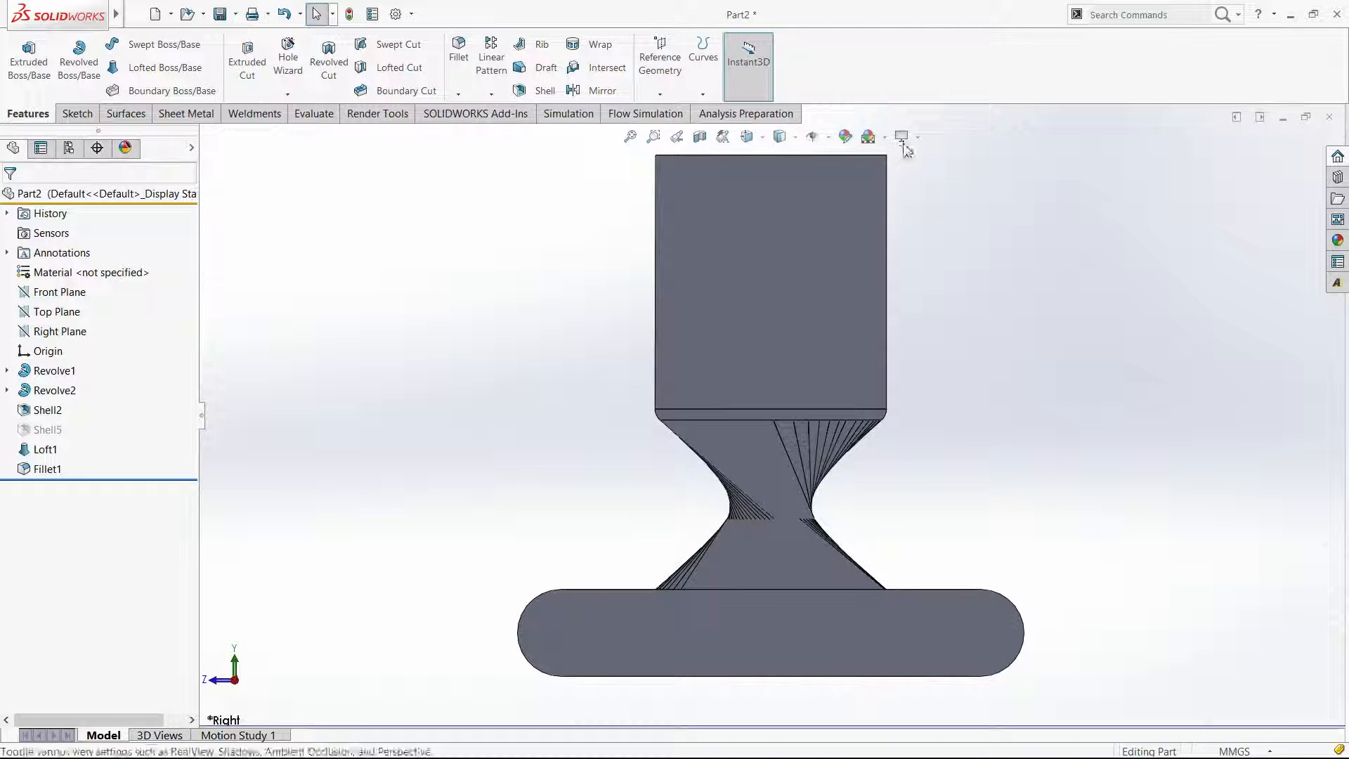
# Turn on RealView graphics and examine the cup, neck and base from trimetric, right and rotated views.
pyautogui.click(903, 144)
pyautogui.click(916, 163)
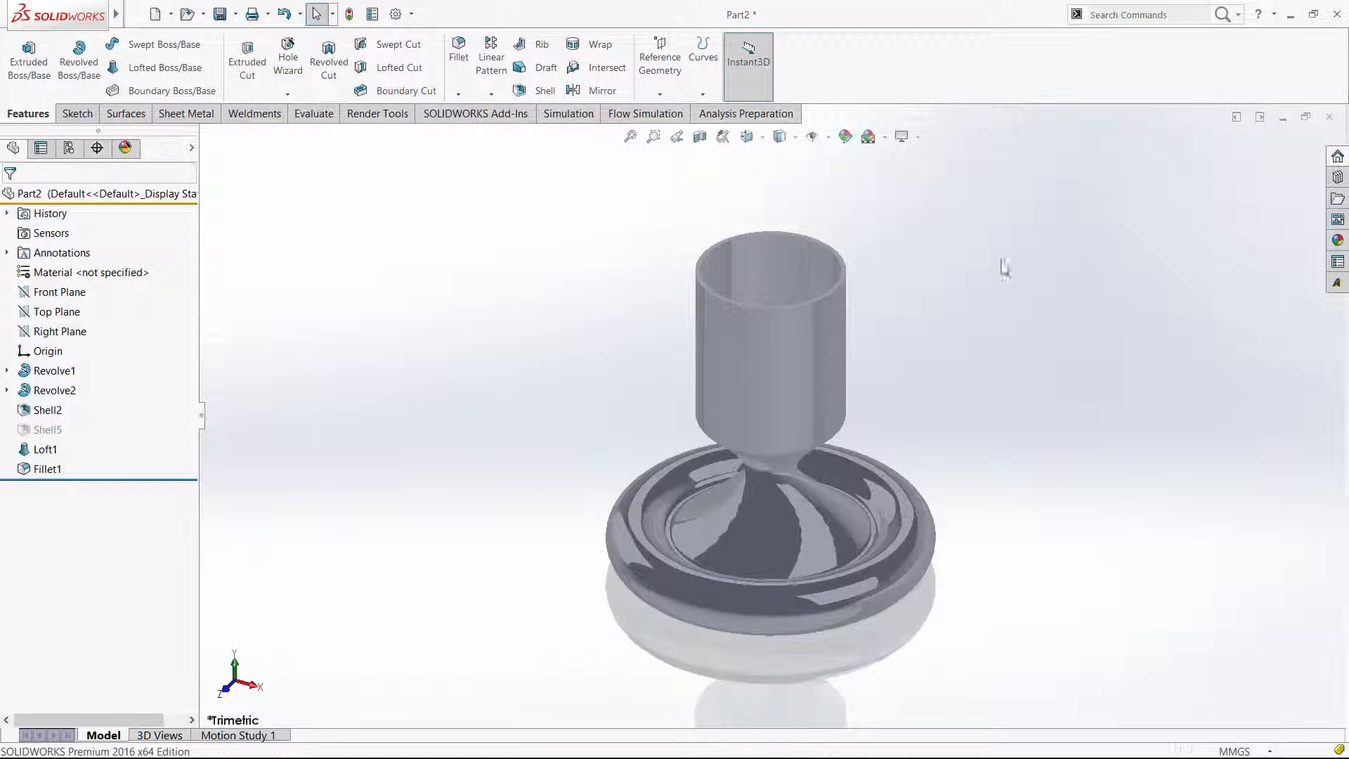
pyautogui.scroll(6, 850, 301)
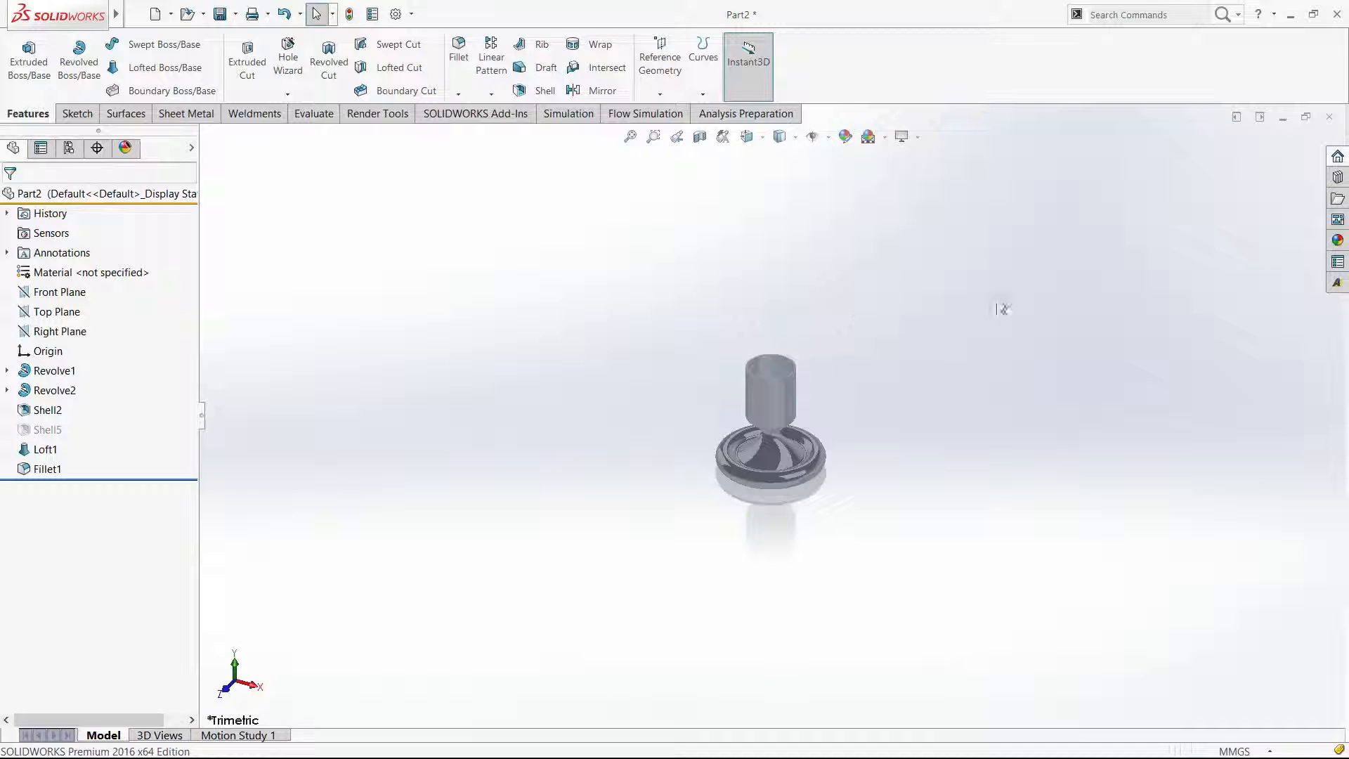
pyautogui.press('f')
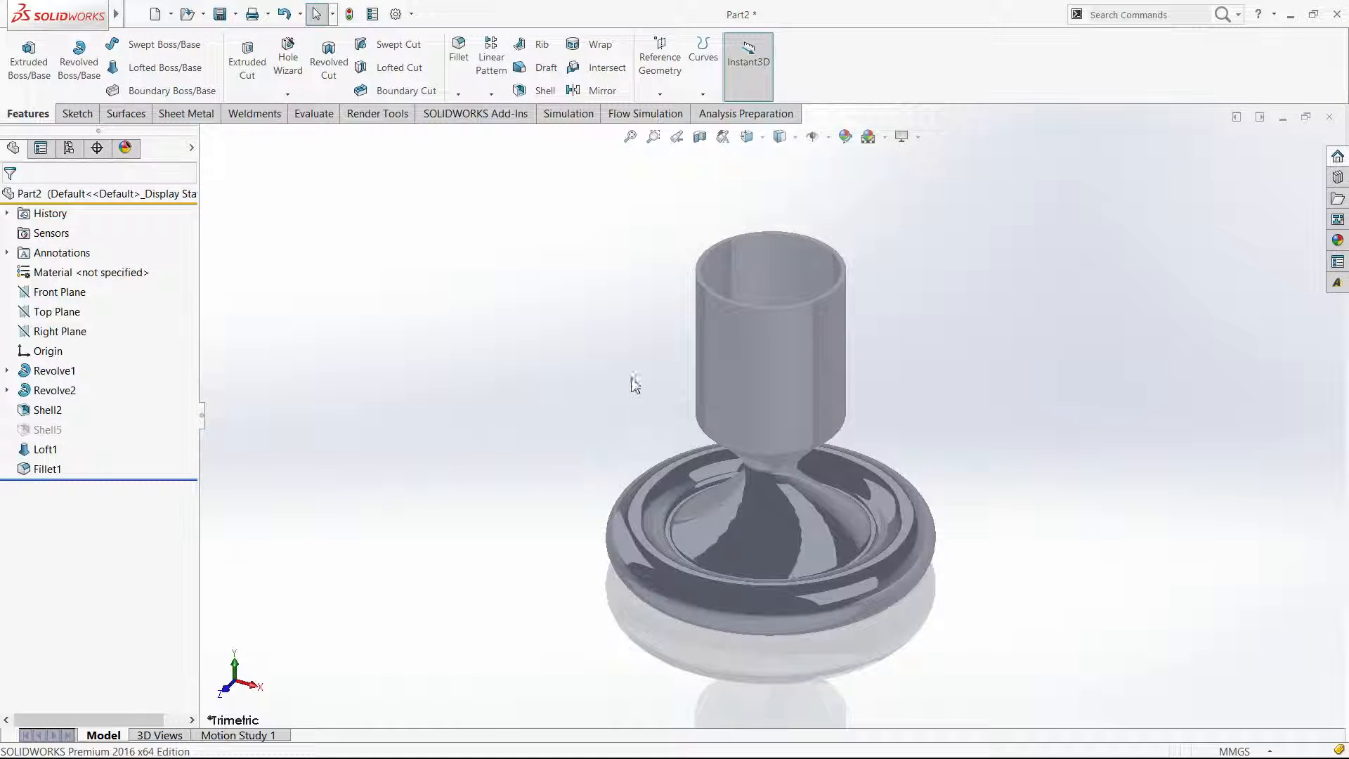
pyautogui.scroll(3, 912, 420)
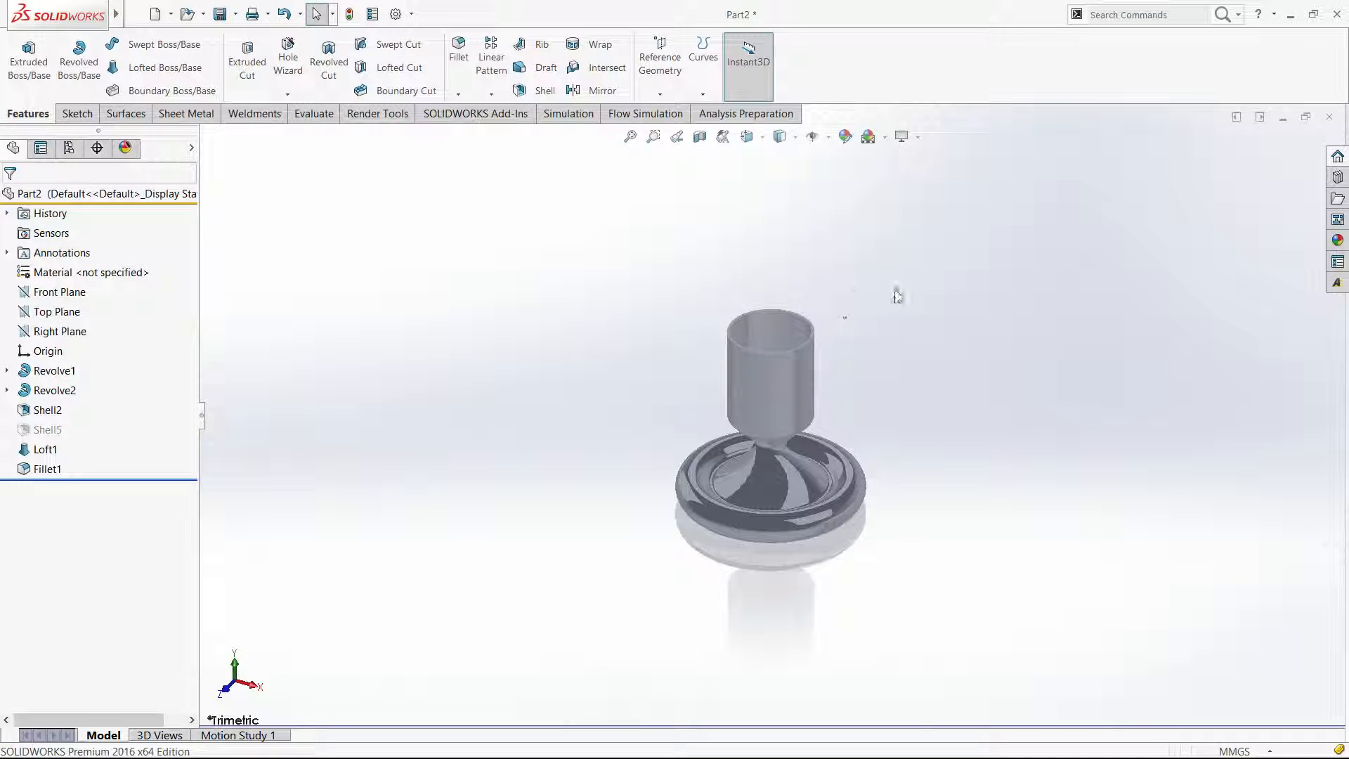
pyautogui.hotkey('ctrl', '4')
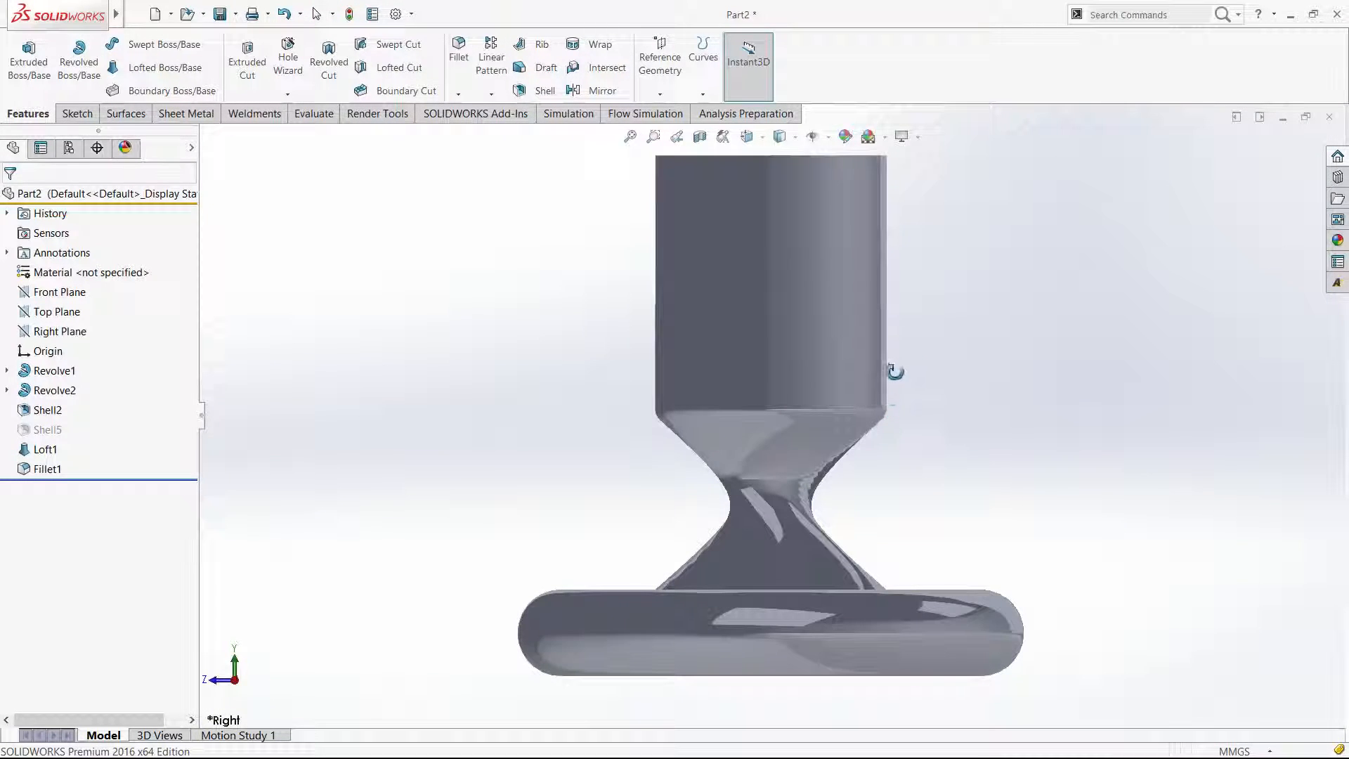
pyautogui.press('Escape')
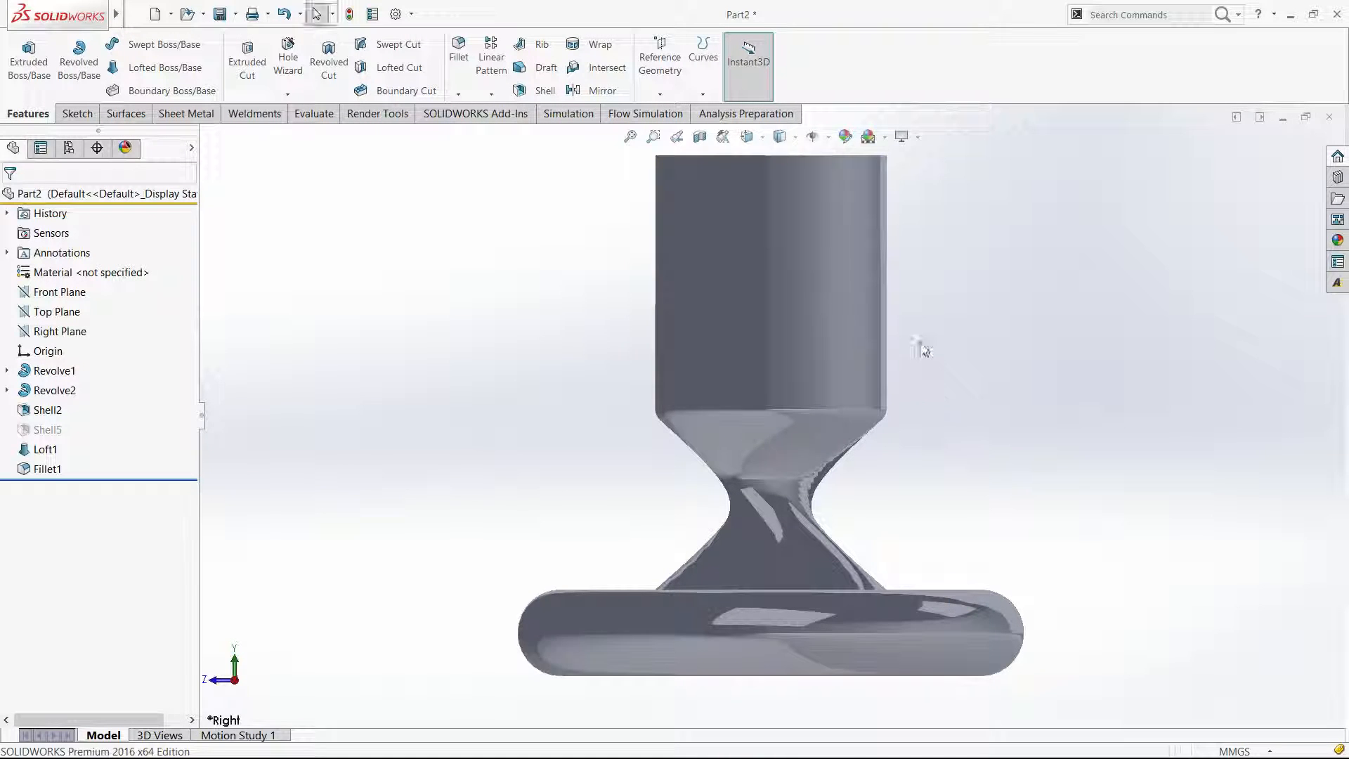
pyautogui.moveTo(917, 343); pyautogui.dragTo(1075, 346, button='middle')
pyautogui.hotkey('ctrl', '4')
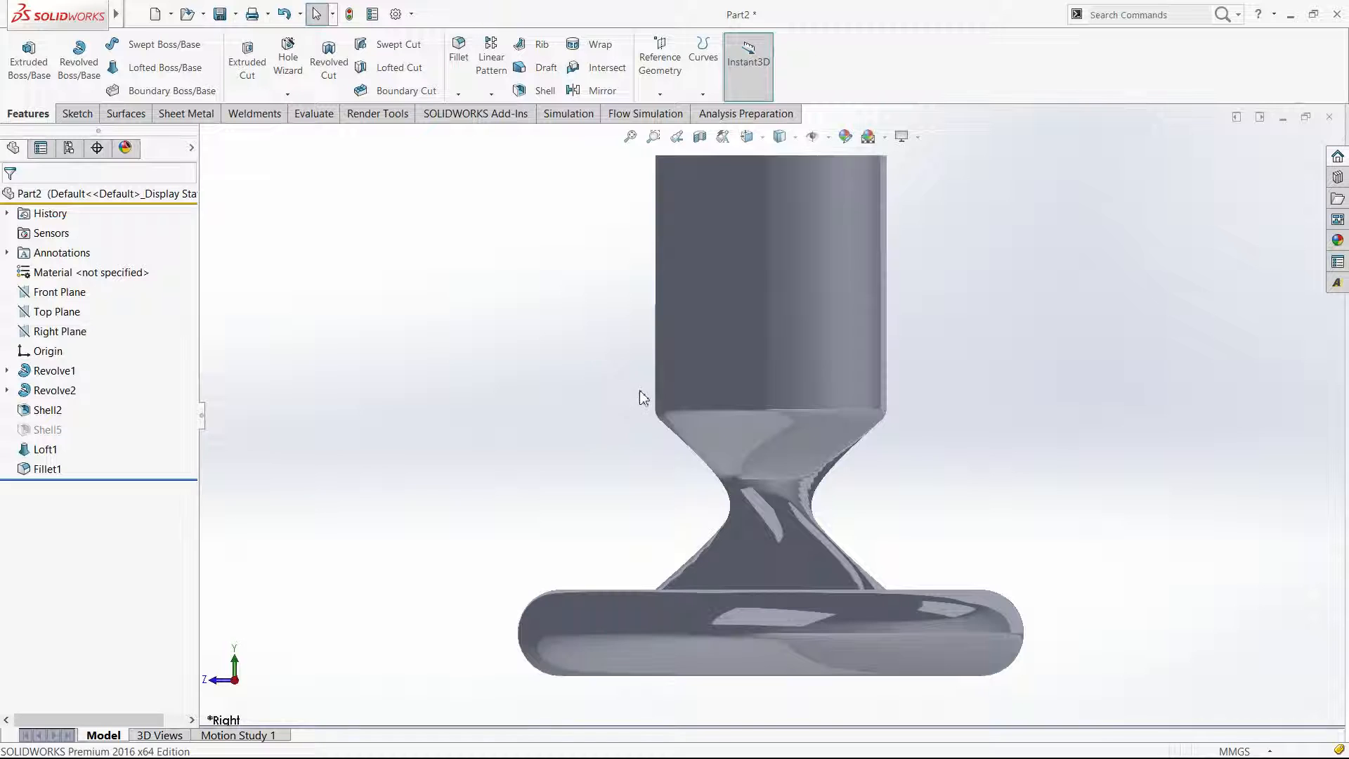
pyautogui.moveTo(936, 430); pyautogui.dragTo(978, 367, button='right')
pyautogui.moveTo(896, 369); pyautogui.dragTo(1204, 316, button='middle')
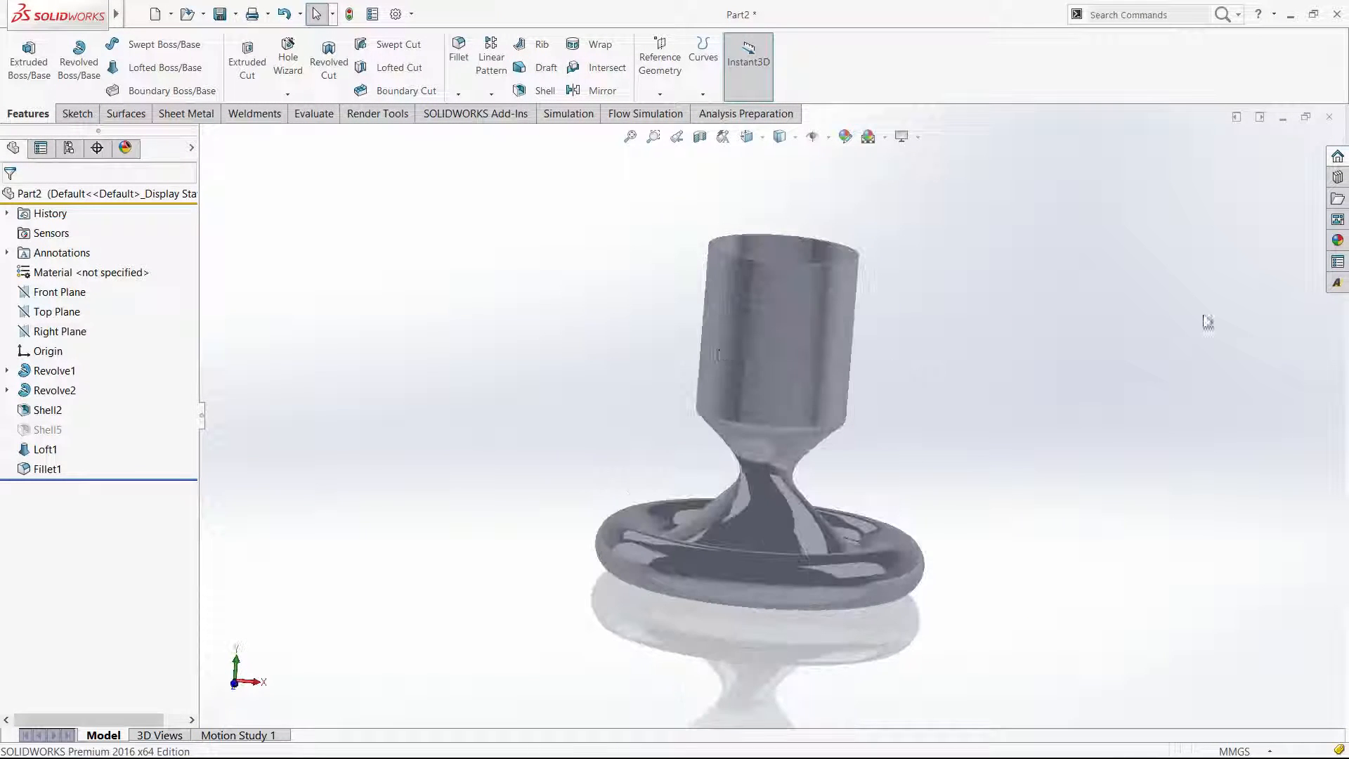
# Start a new sketch on the Right Plane, viewed normal to it.
pyautogui.click(58, 332)
pyautogui.hotkey('ctrl', '8')
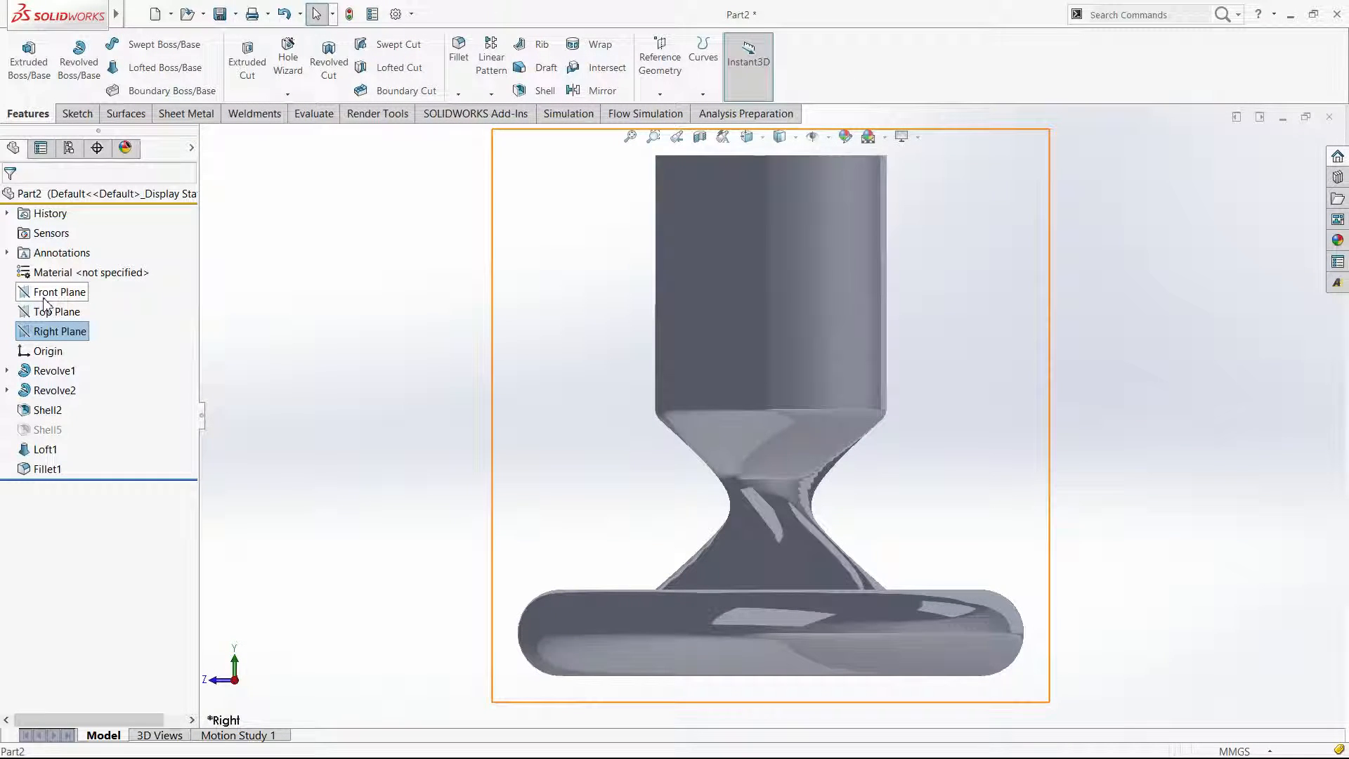
pyautogui.click(58, 331)
pyautogui.click(76, 300)
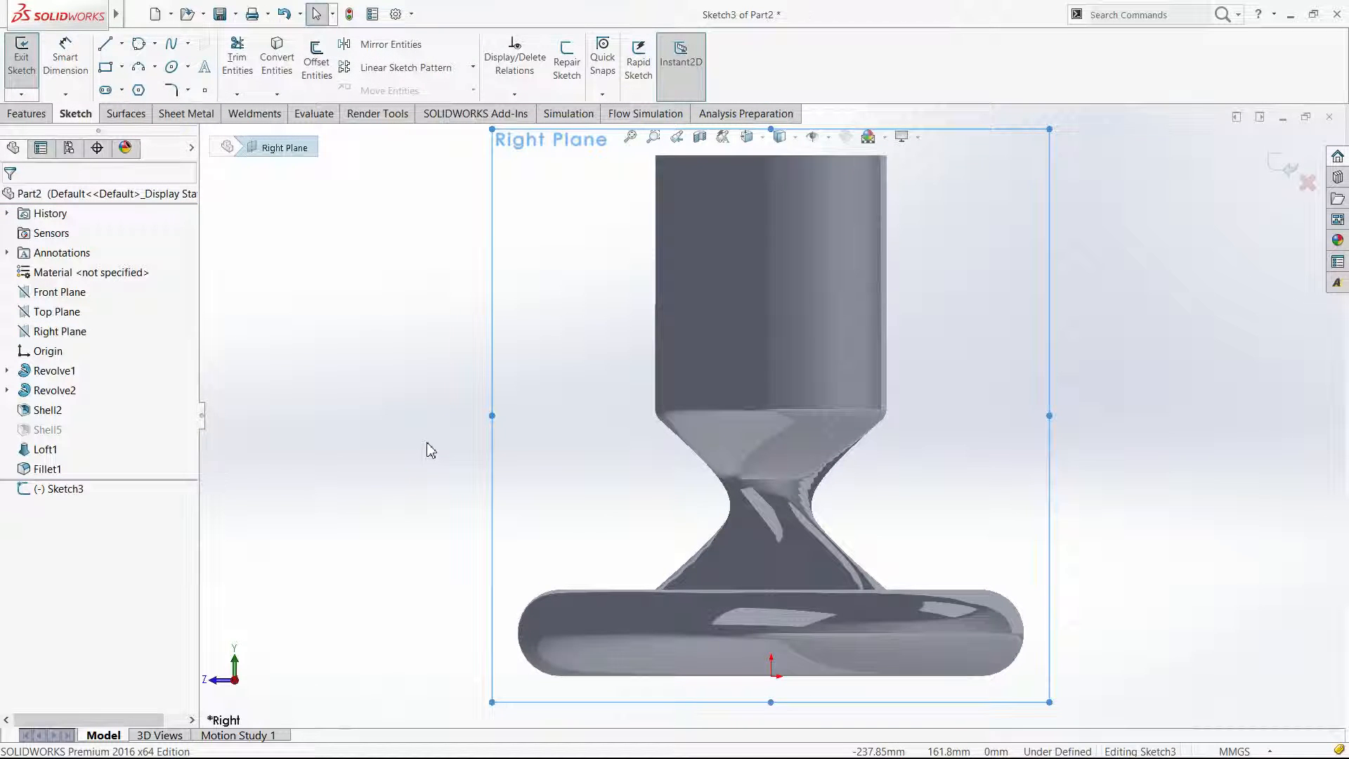
# Sketch an open handle profile: a horizontal line about 52 mm long, an arc of about 41 mm radius and a diagonal line to the neck.
pyautogui.press('l')
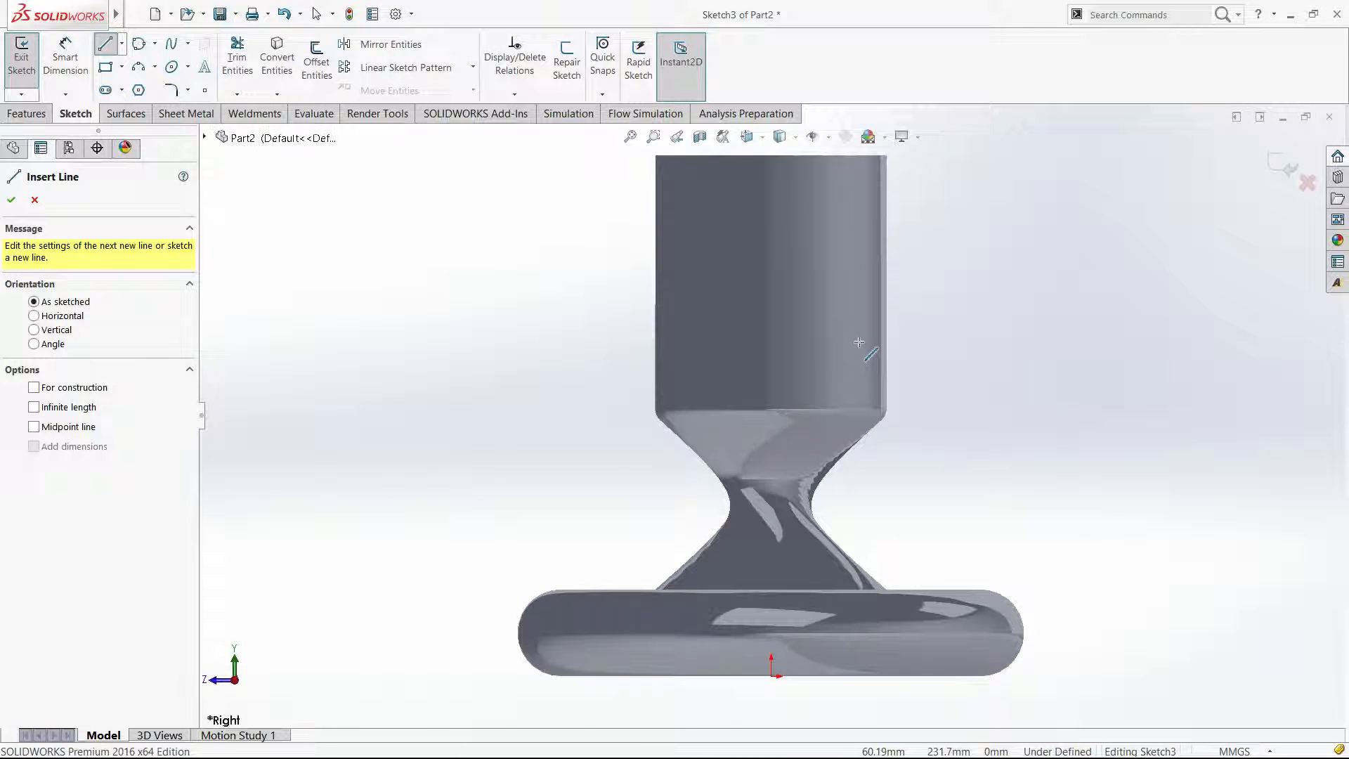
pyautogui.click(857, 342)
pyautogui.click(937, 341)
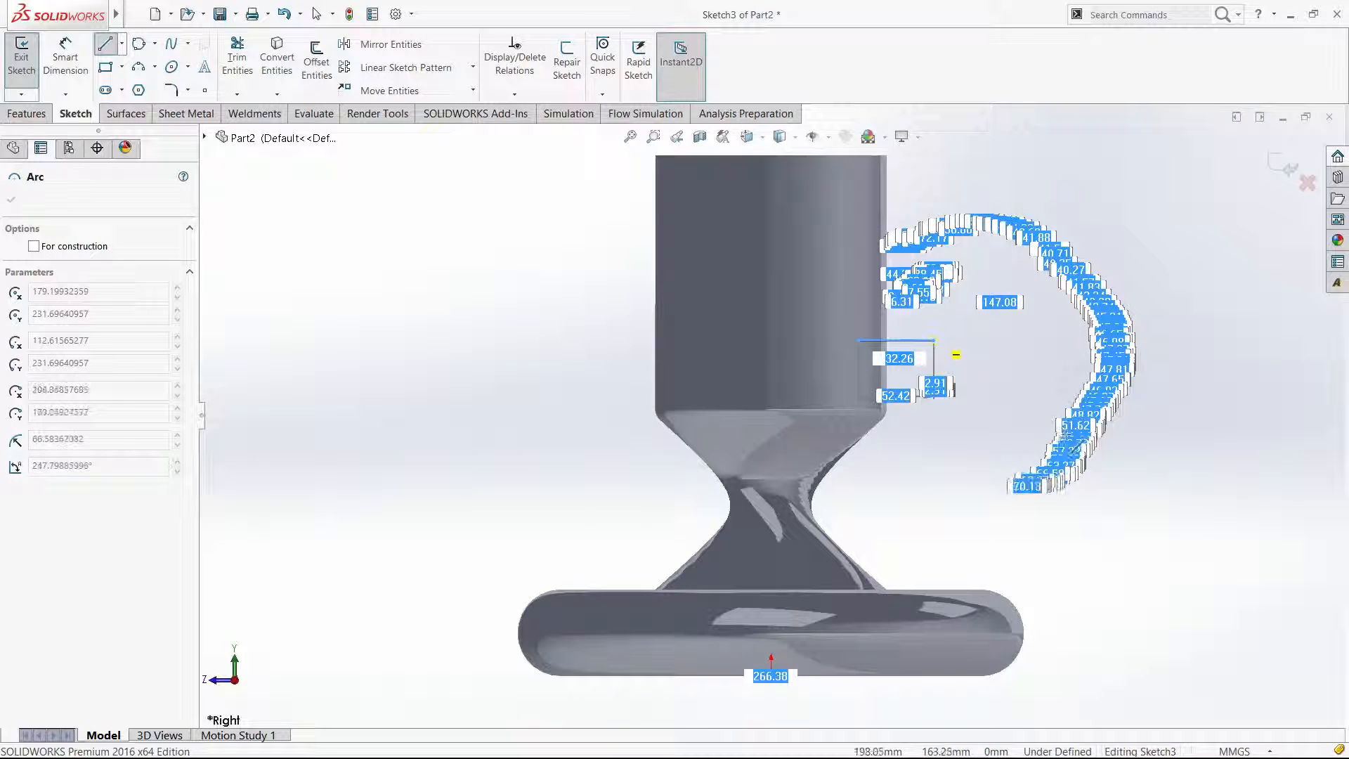
pyautogui.click(1025, 393)
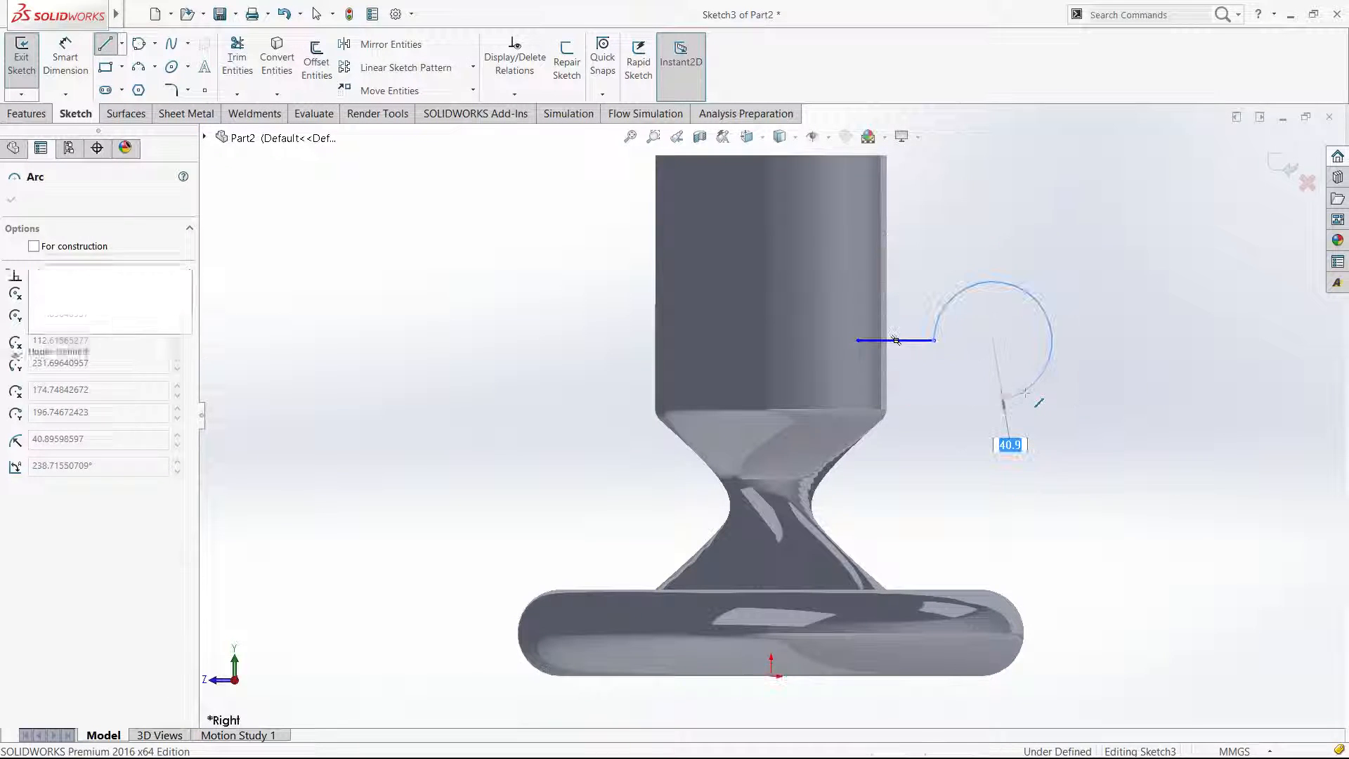
pyautogui.click(856, 562)
pyautogui.press('Escape')
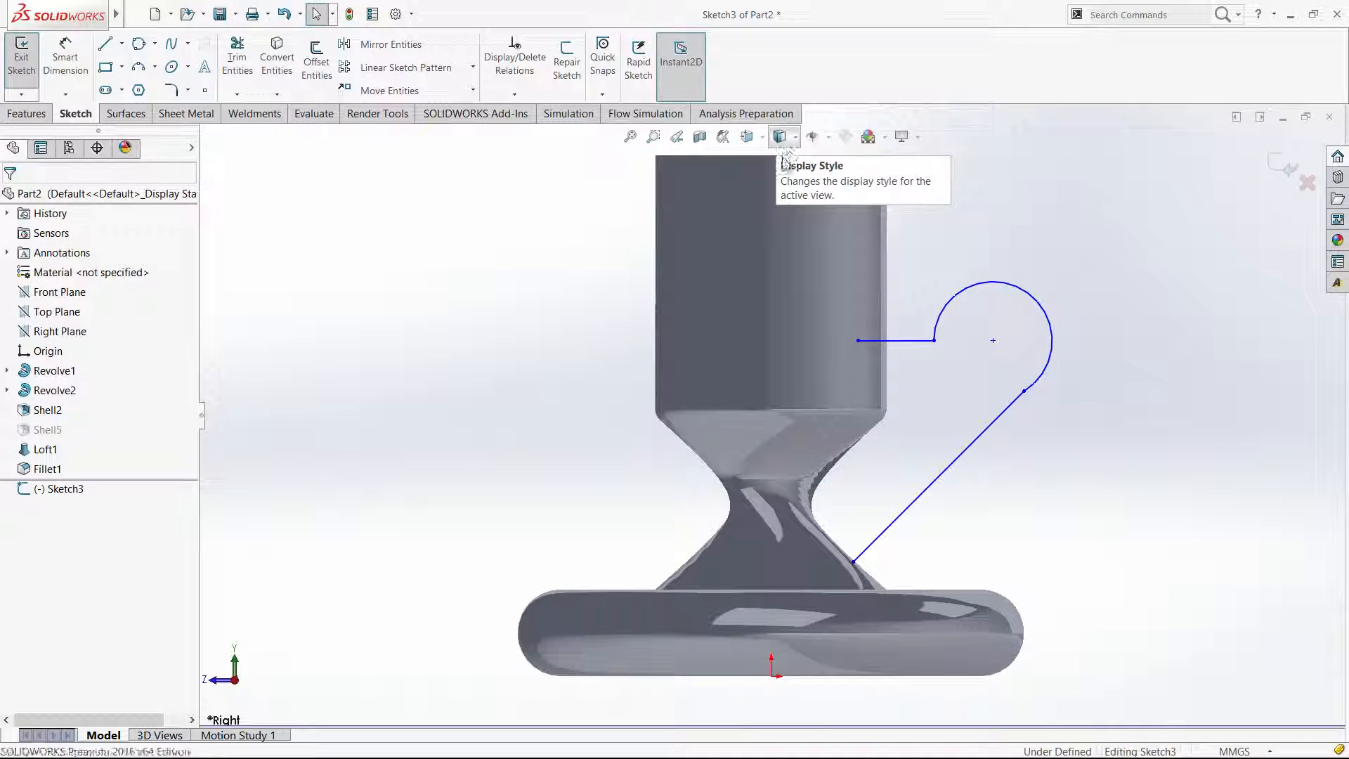
# Show the model shaded with edges and attach the profile's upper end to the cup's outer wall and its lower end to the neck's silhouette.
pyautogui.click(859, 341)
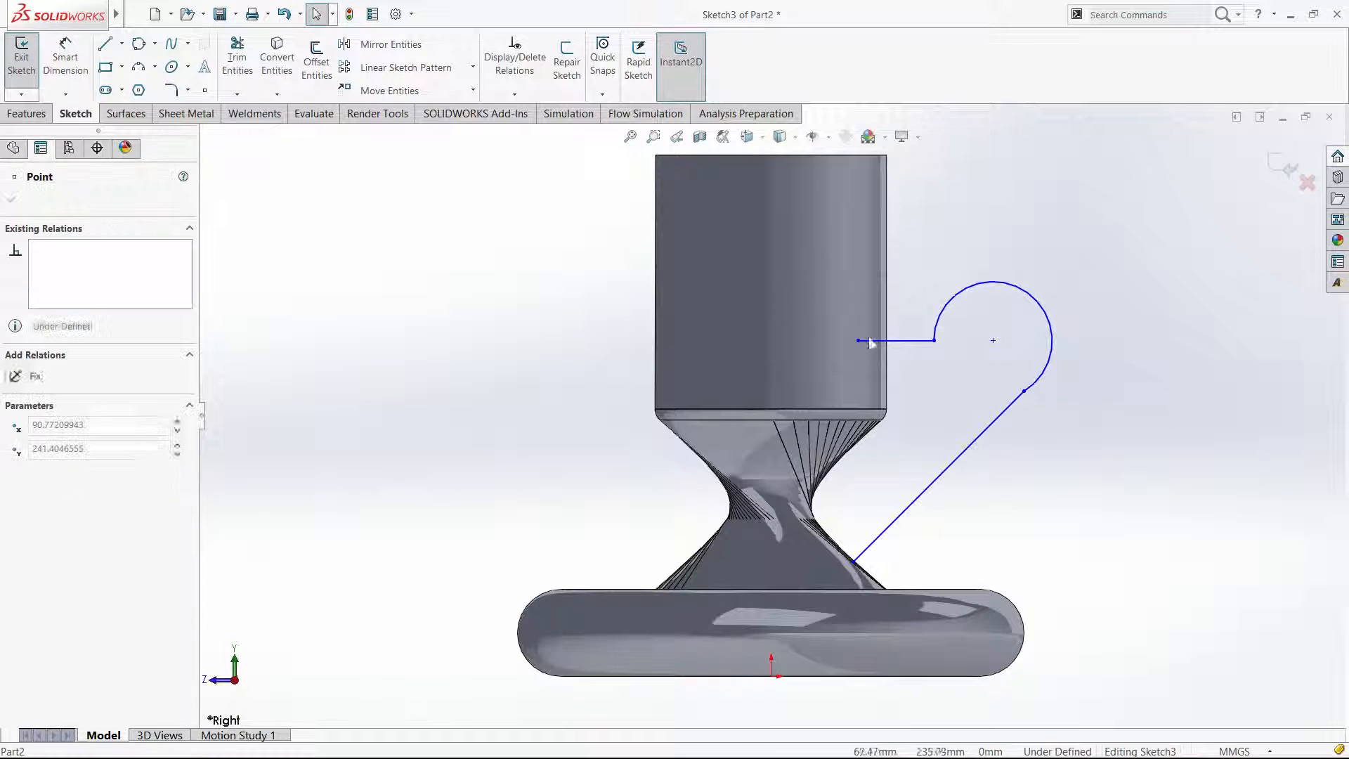
pyautogui.moveTo(889, 340); pyautogui.dragTo(888, 338)
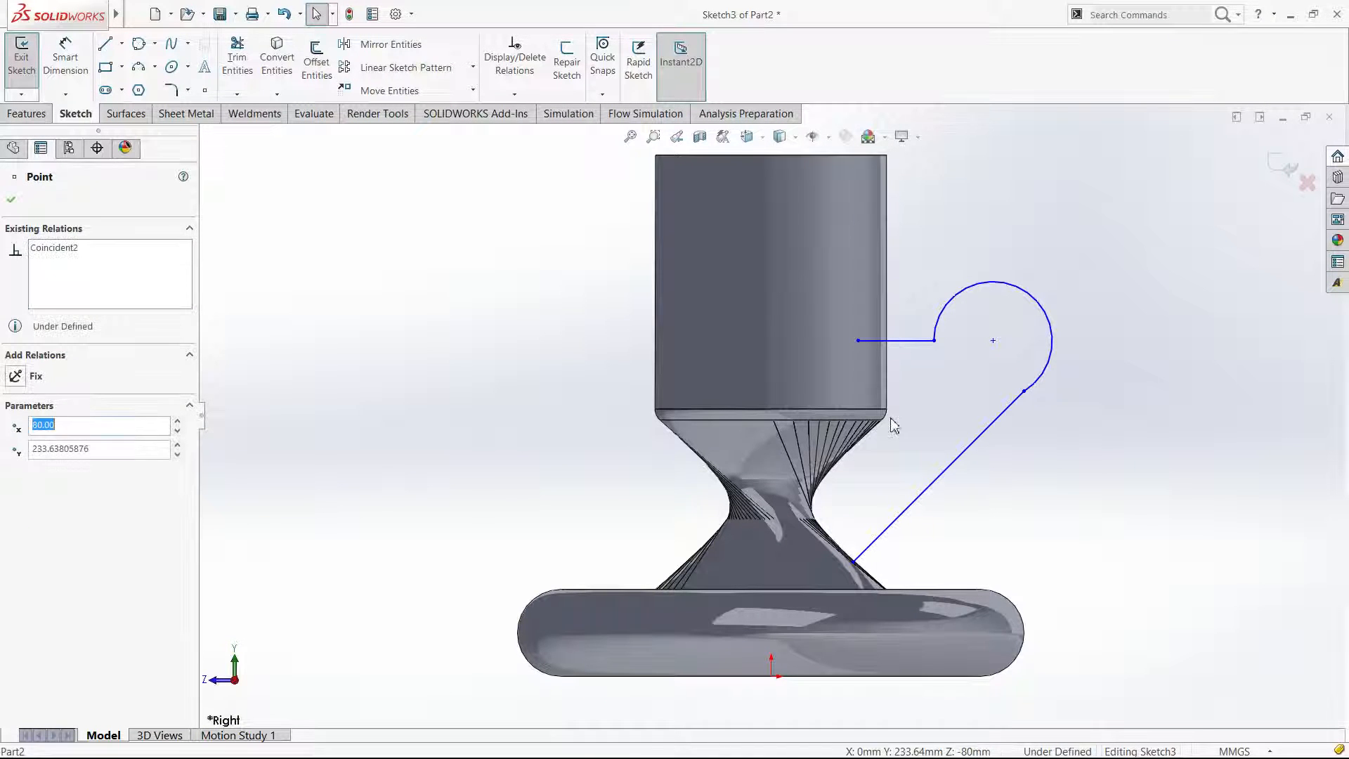
pyautogui.click(853, 563)
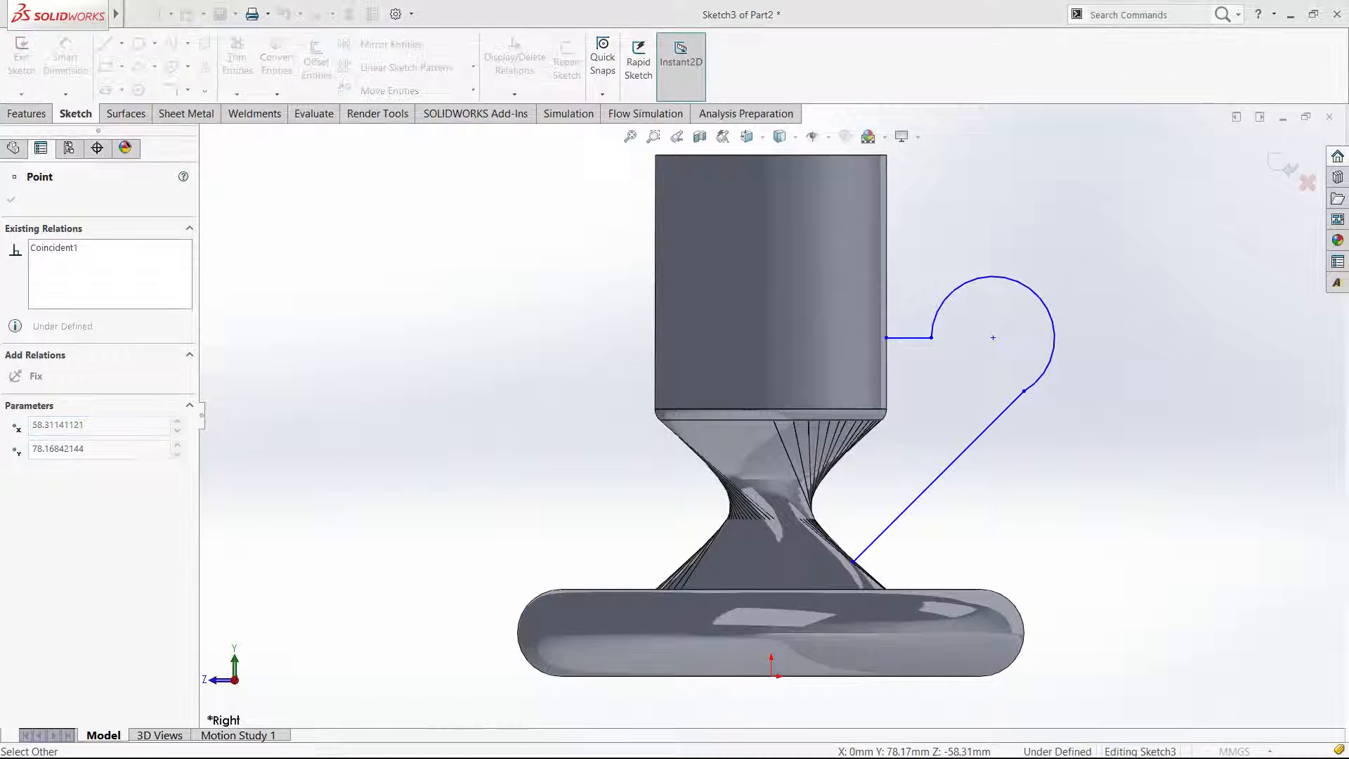
pyautogui.click(943, 544)
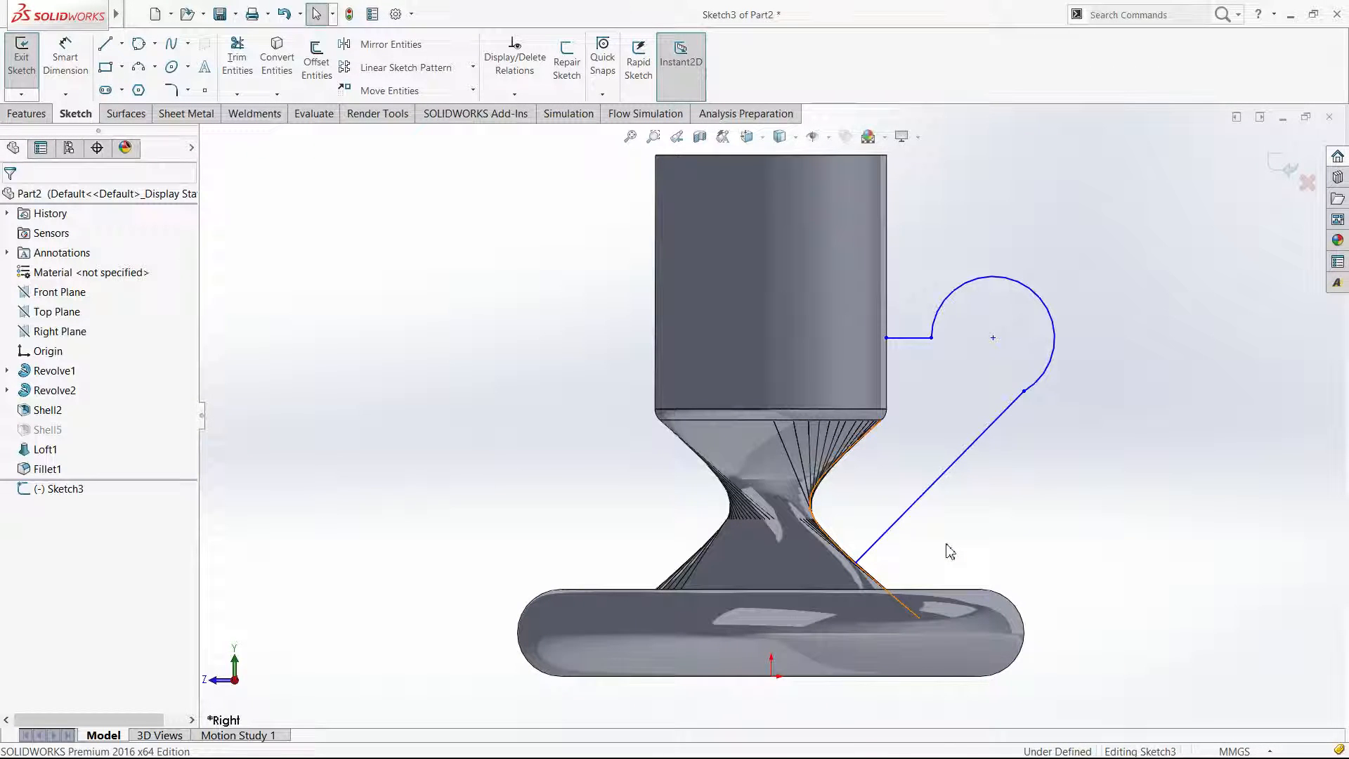
# Dimension the handle arc's radius as 35 mm.
pyautogui.moveTo(982, 540); pyautogui.dragTo(994, 326, button='right')
pyautogui.click(1051, 314)
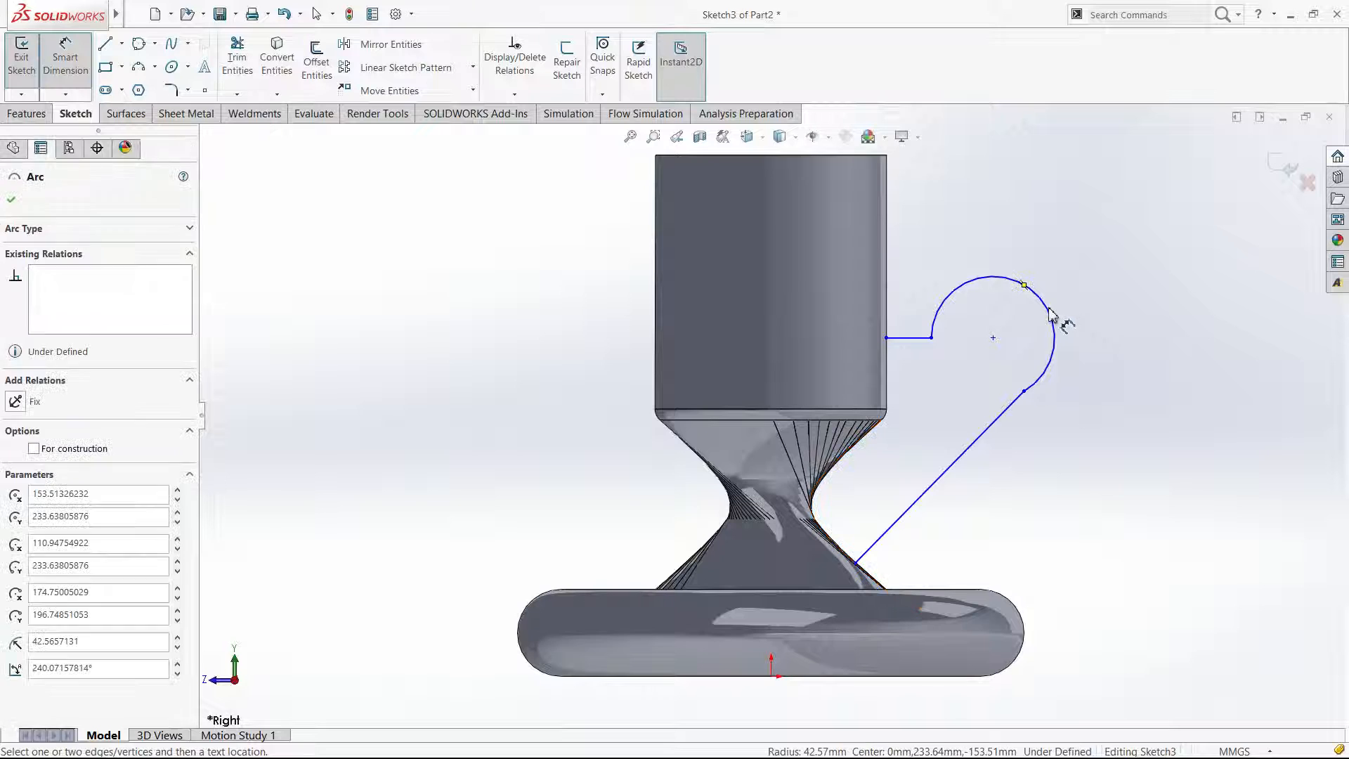
pyautogui.click(1098, 307)
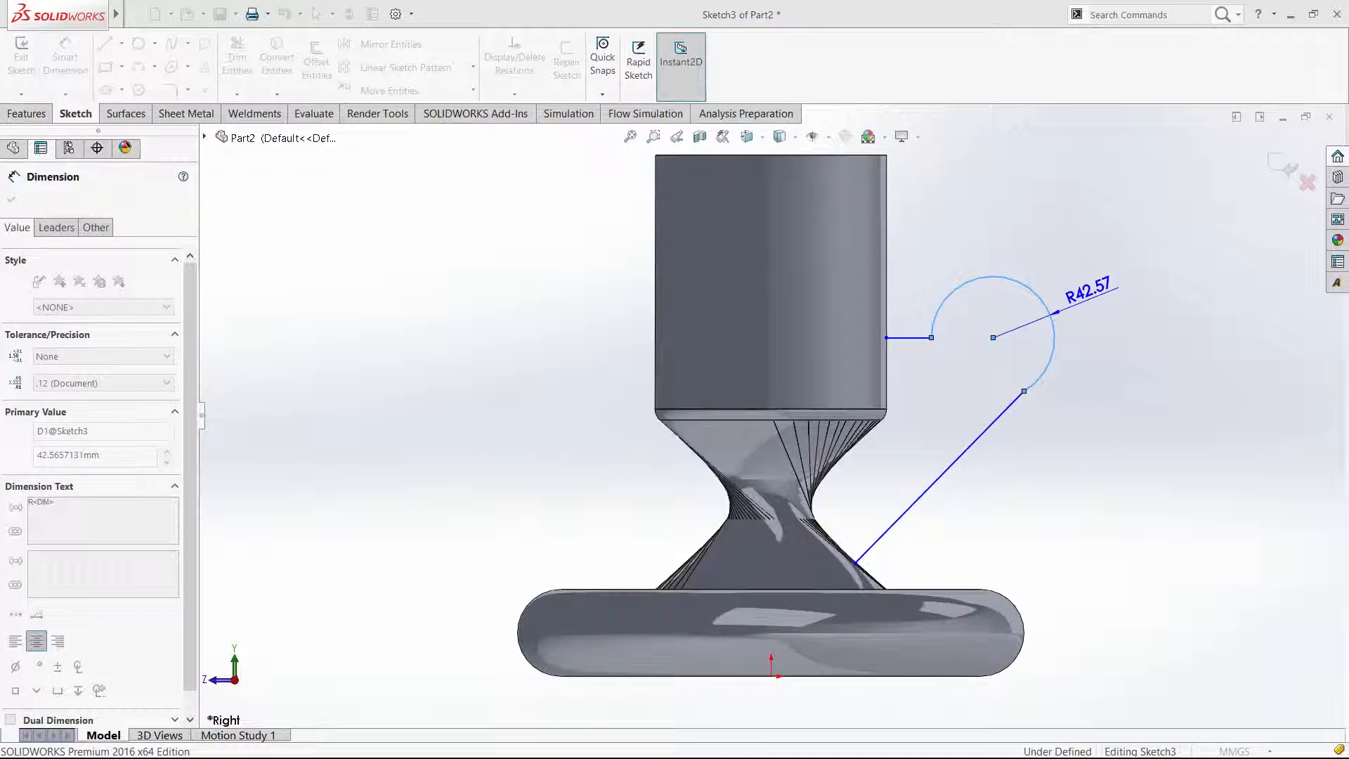
pyautogui.write('35')
pyautogui.press('Return')
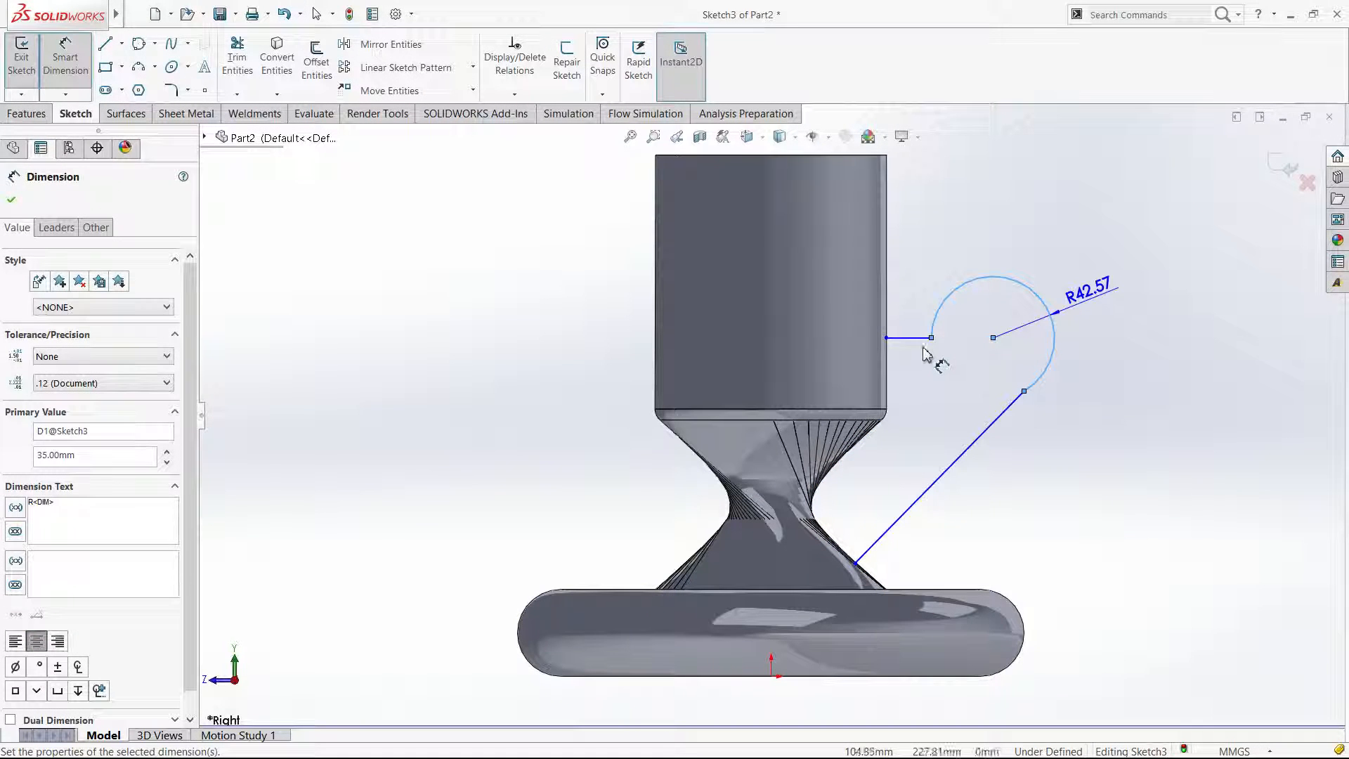
# Dimension the handle's horizontal line at a height of 250 mm above the origin.
pyautogui.click(925, 350)
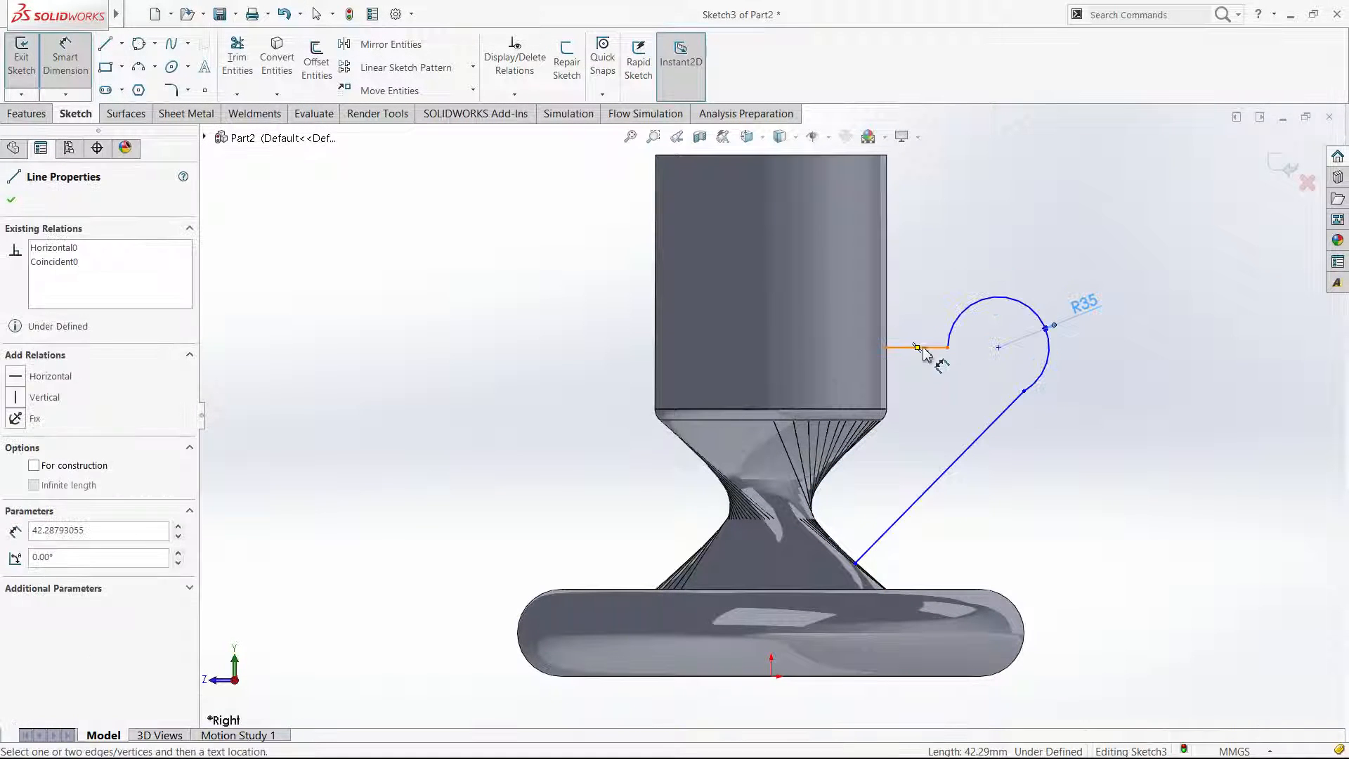
pyautogui.click(772, 677)
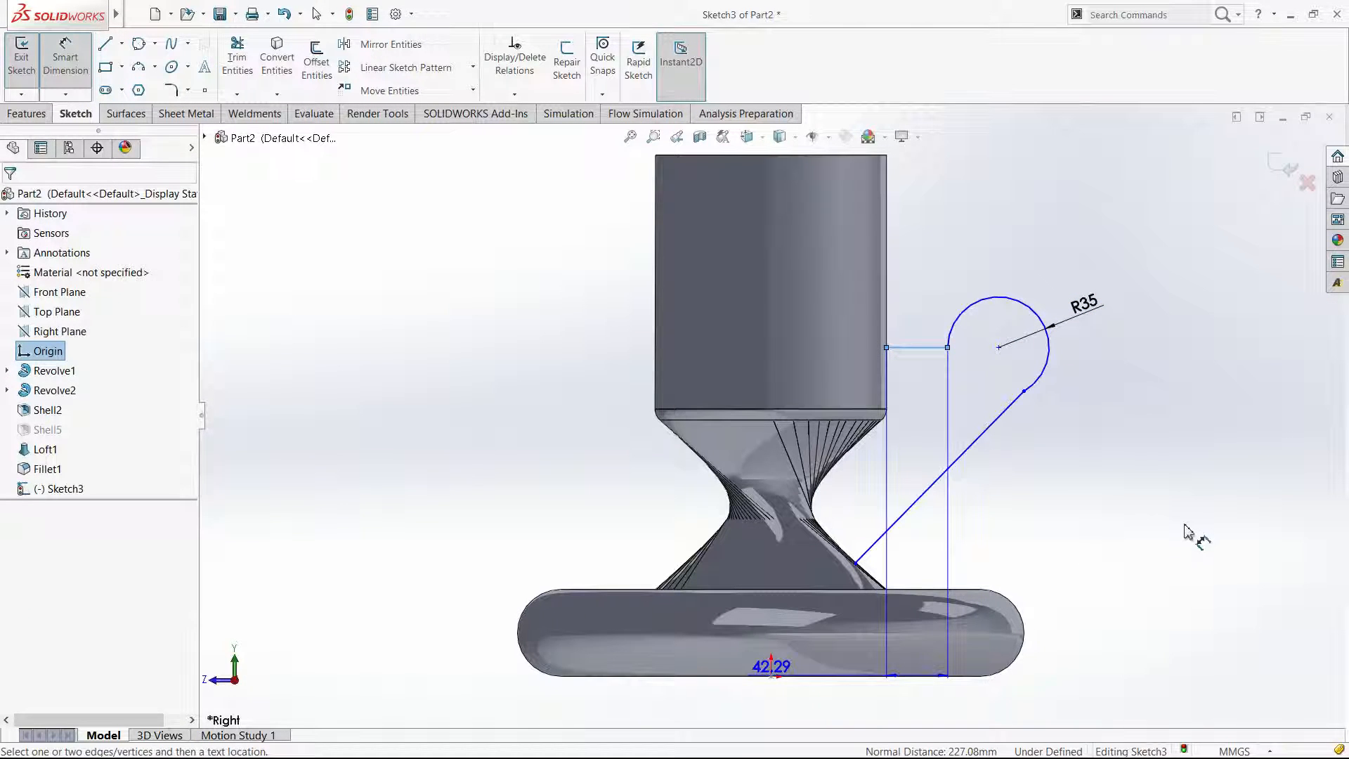
pyautogui.click(1188, 533)
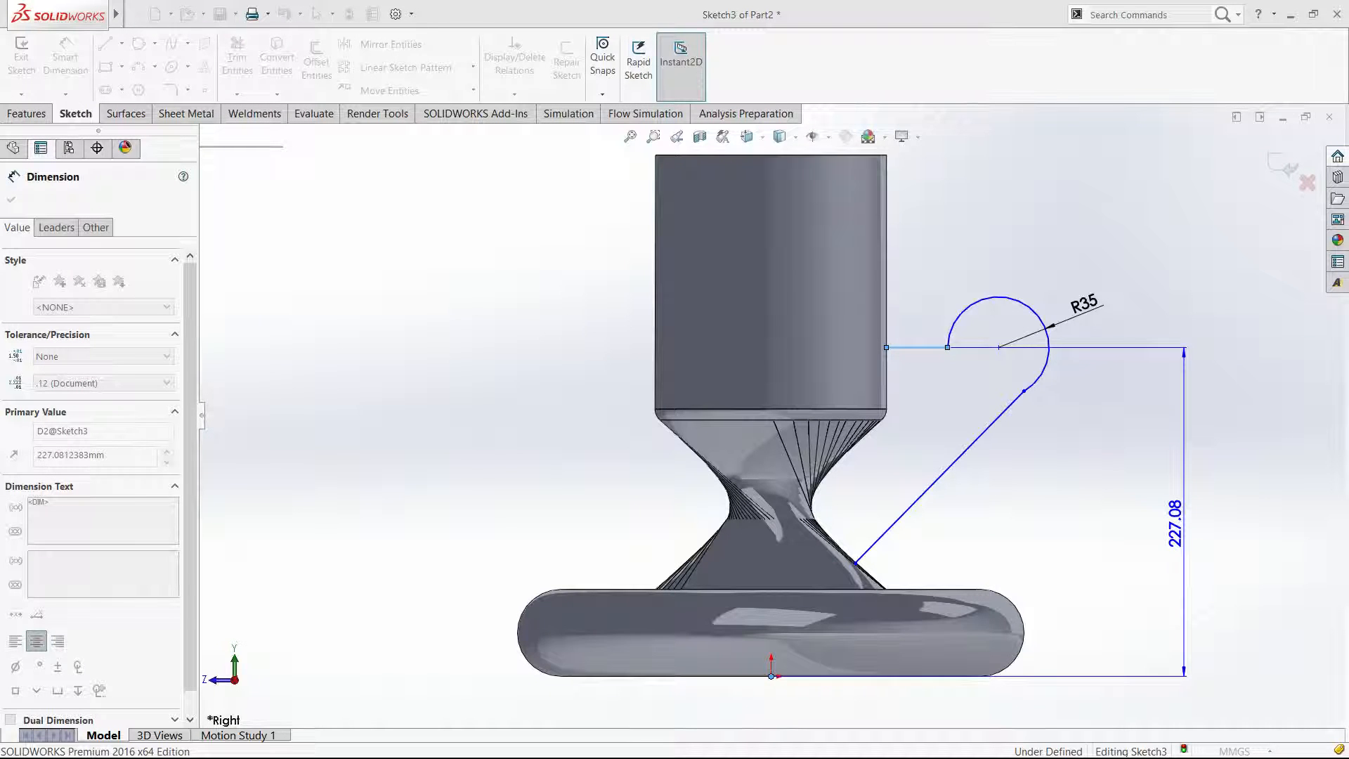
pyautogui.write('250')
pyautogui.press('Return')
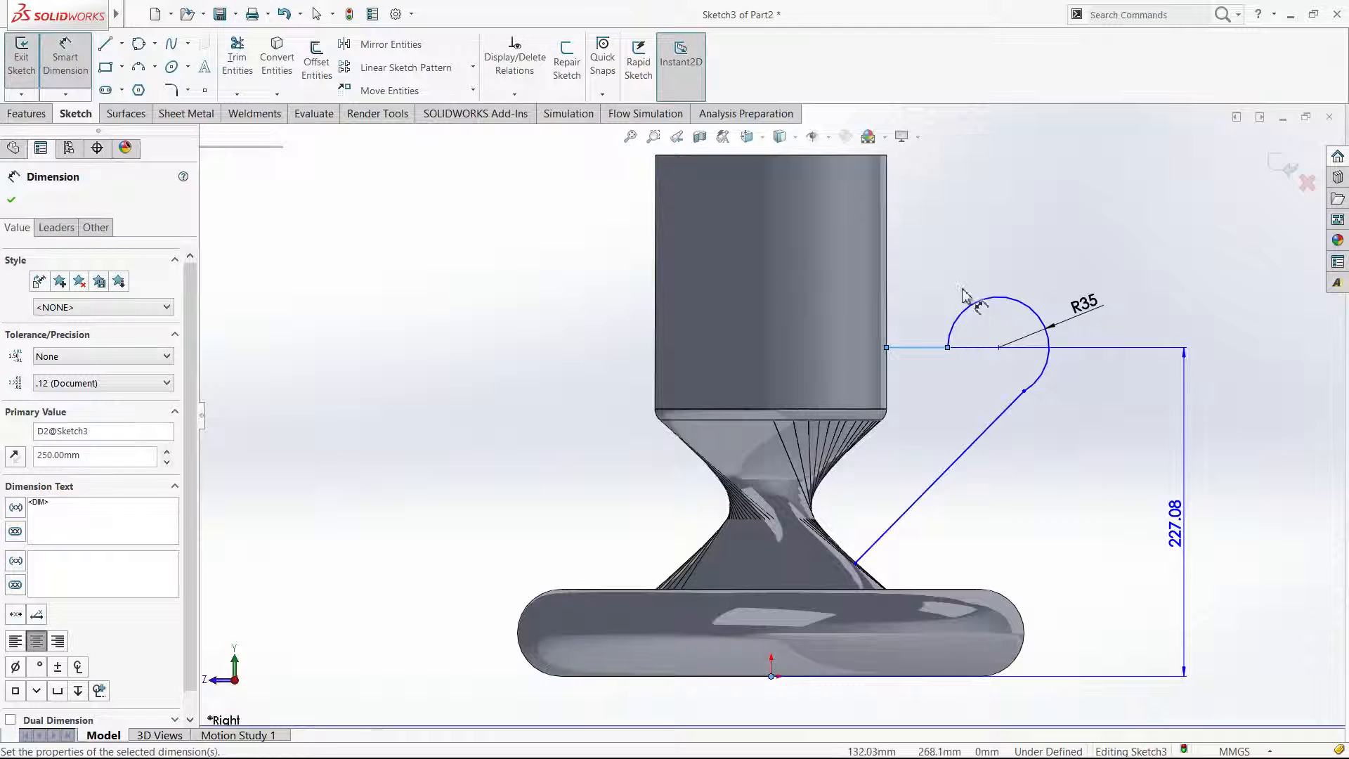
# Dimension the length of the handle's horizontal line as 50 mm.
pyautogui.click(918, 315)
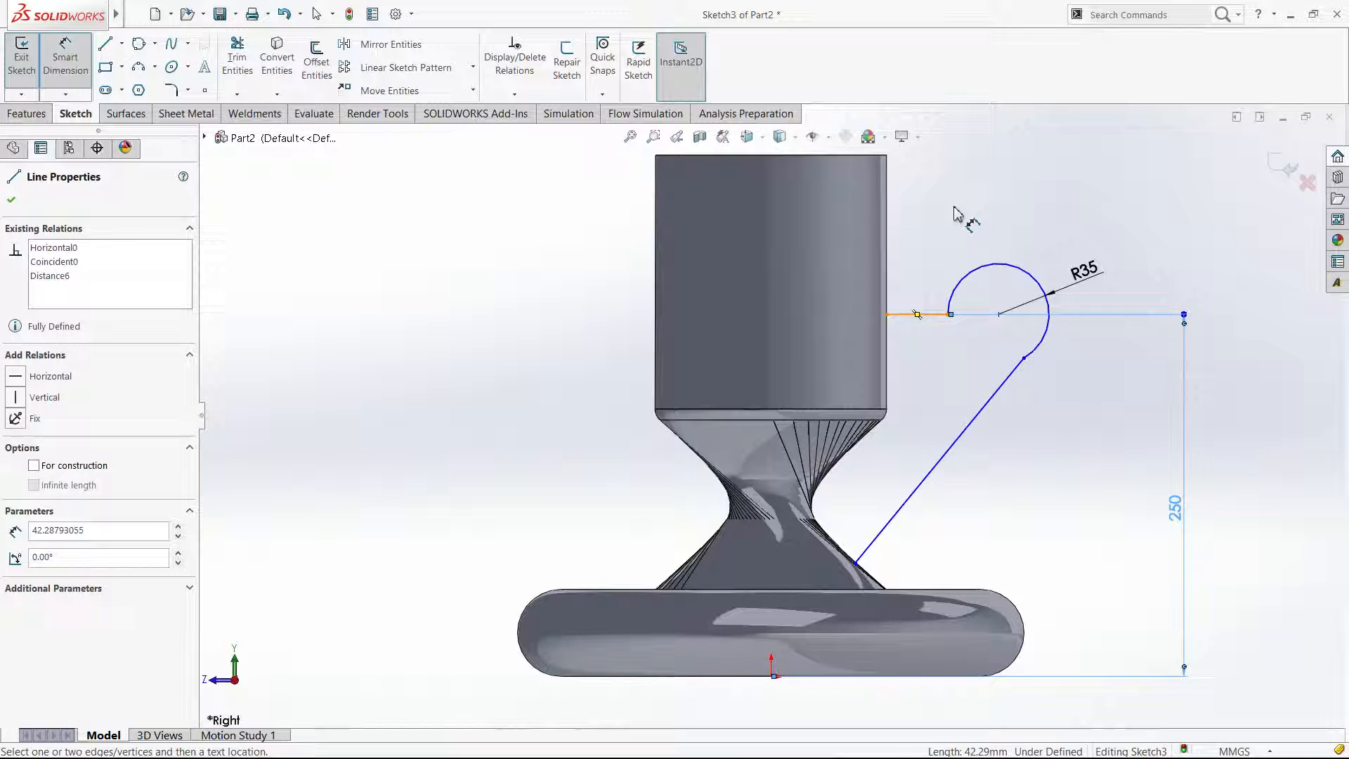
pyautogui.click(1016, 200)
pyautogui.press('Escape')
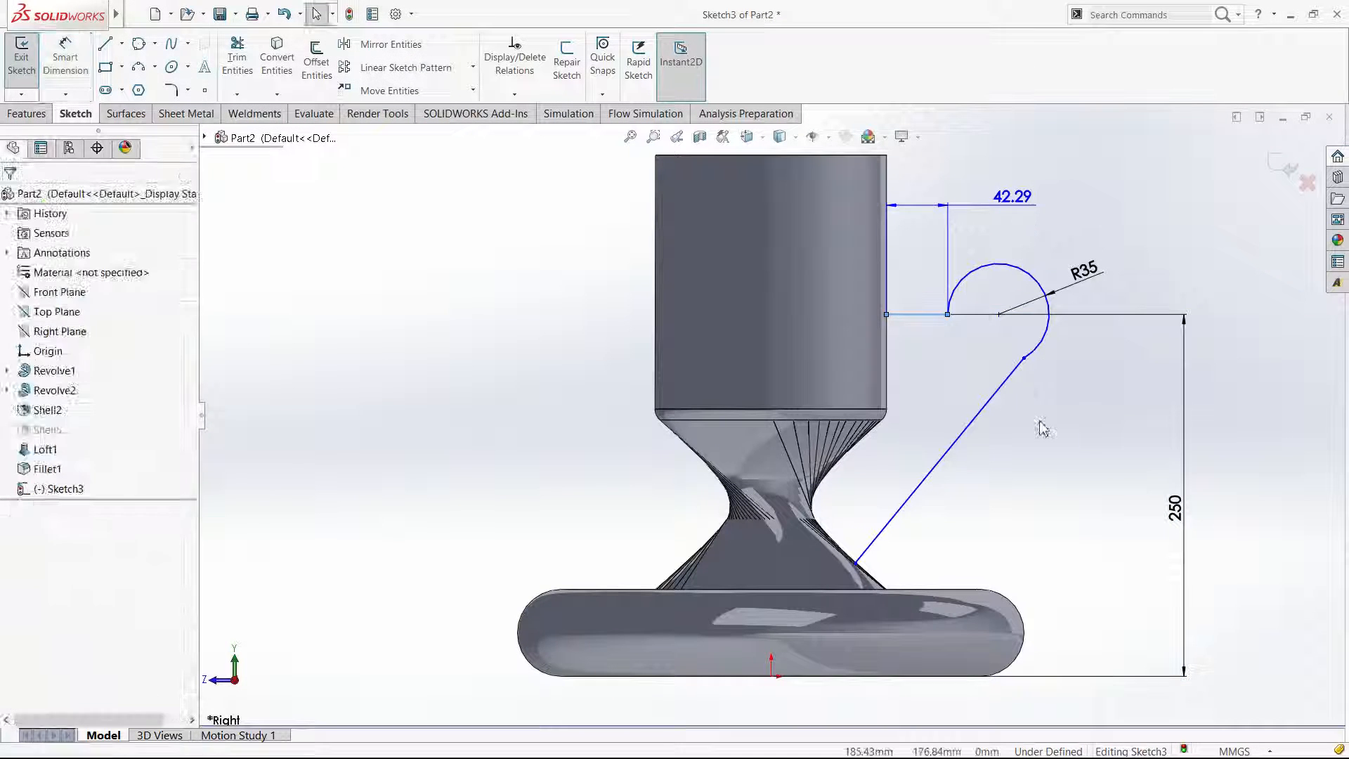
# Reposition the diagonal line's lower endpoint and place it back on the neck's silhouette.
pyautogui.click(856, 563)
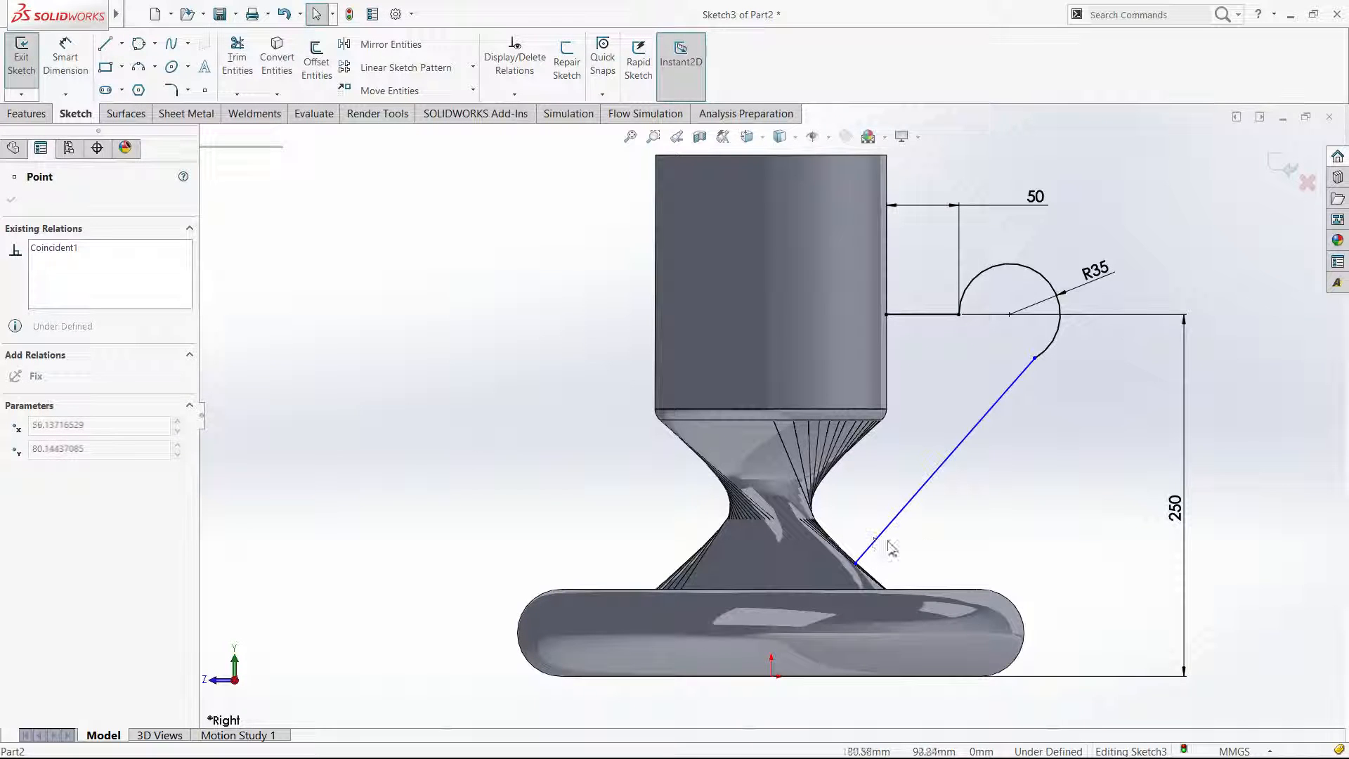
pyautogui.click(1077, 548)
pyautogui.moveTo(856, 563); pyautogui.dragTo(920, 616)
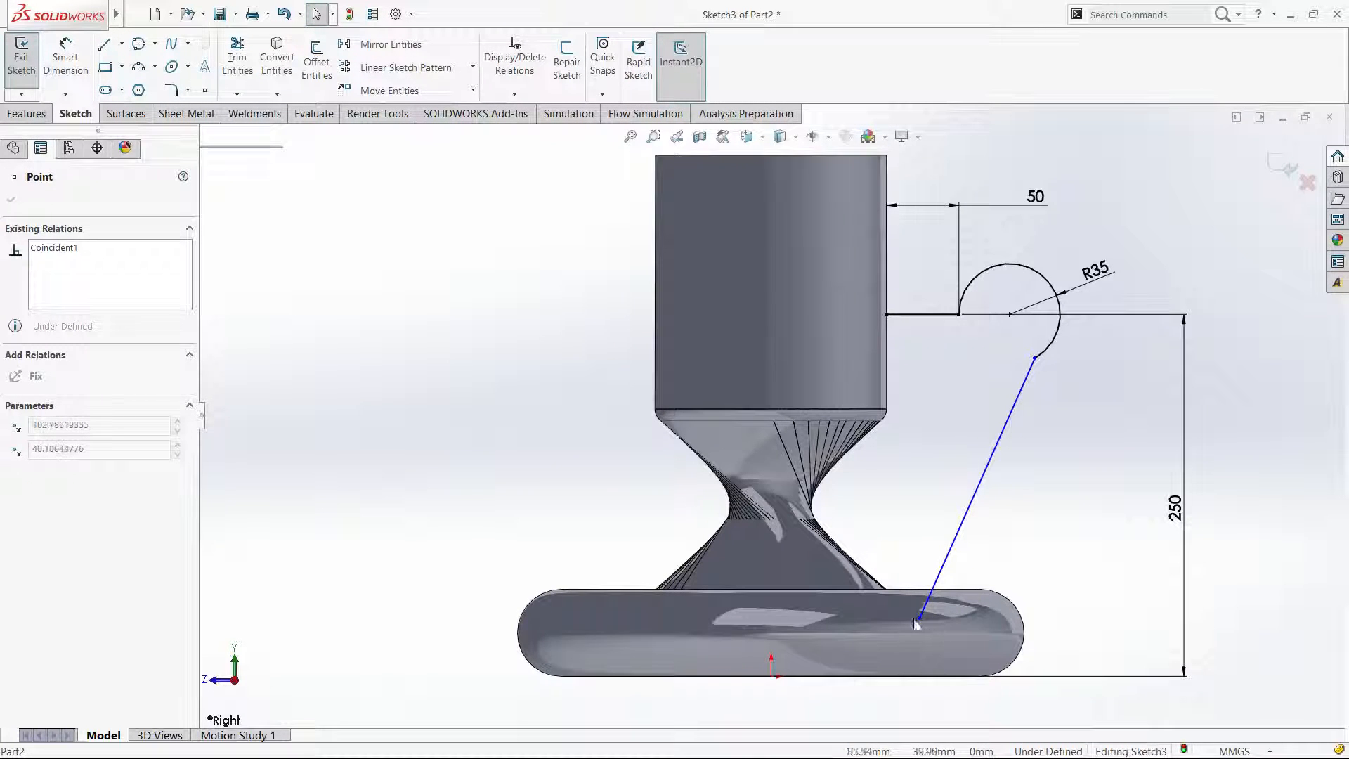
pyautogui.click(869, 547)
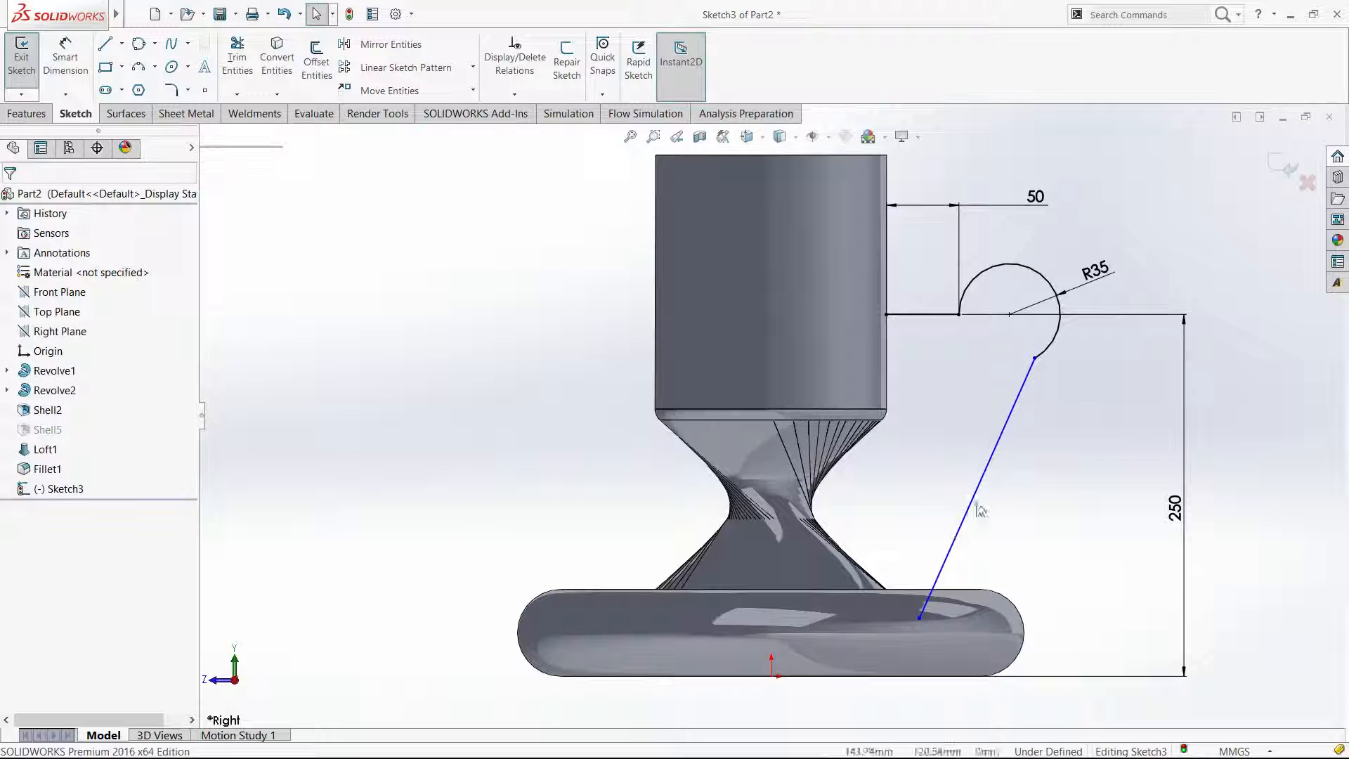
# Make the diagonal line tangent to the handle's arc.
pyautogui.moveTo(1019, 391); pyautogui.dragTo(1011, 384)
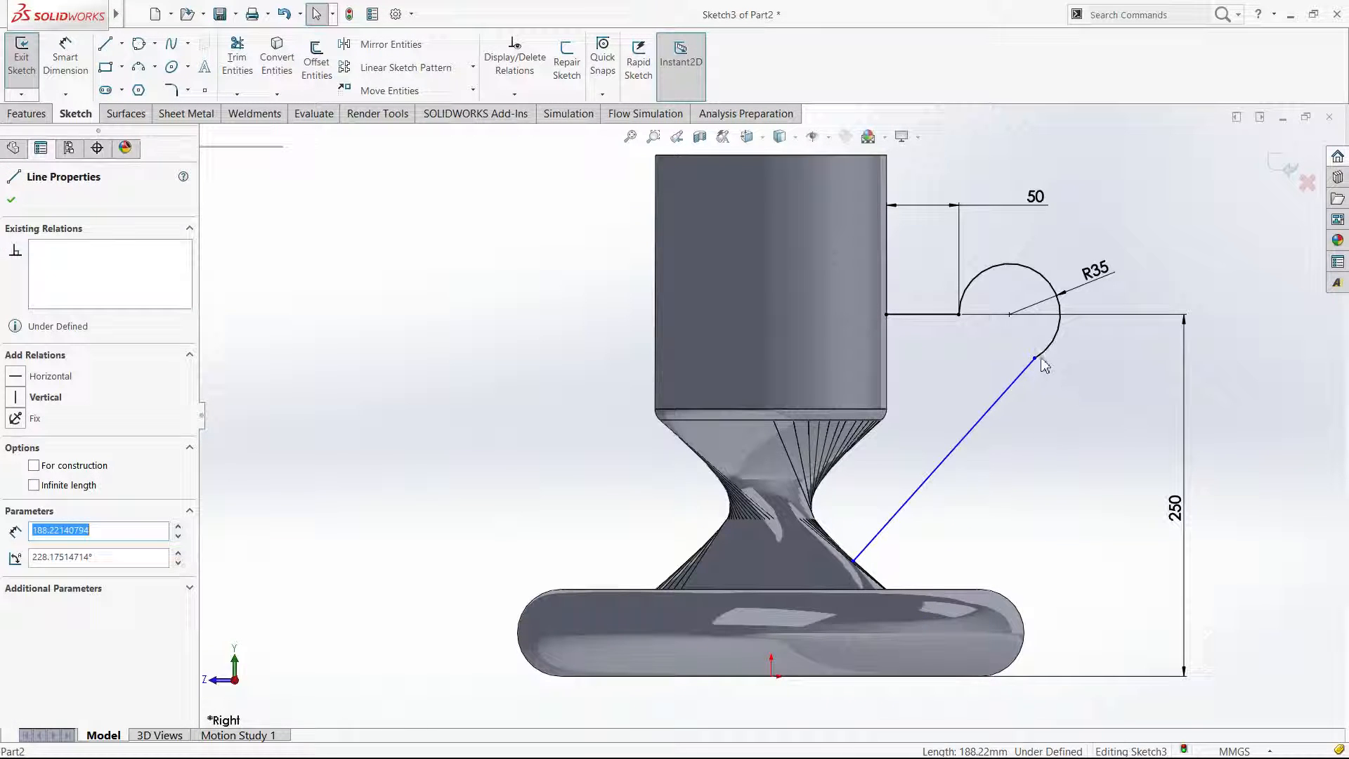
pyautogui.keyDown('ctrl'); pyautogui.click(1043, 360); pyautogui.keyUp('ctrl')
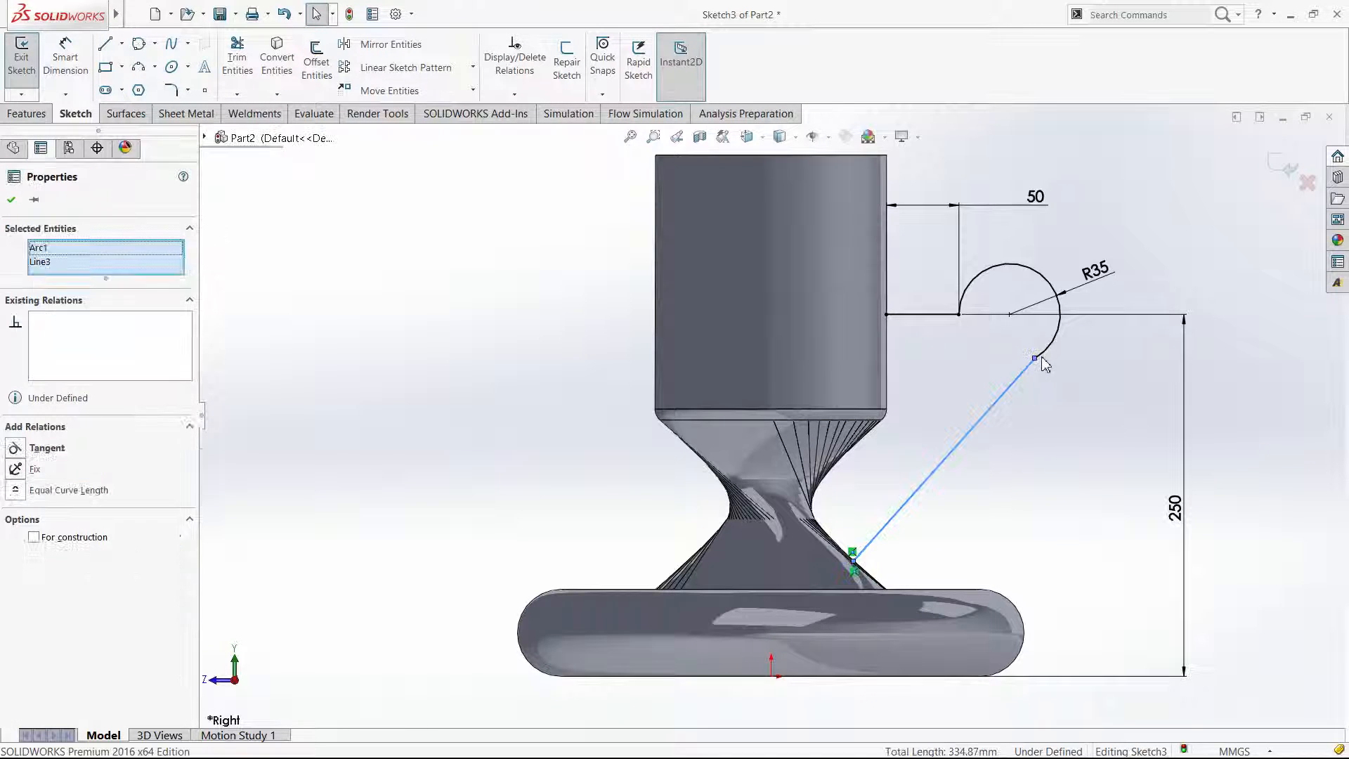
pyautogui.click(1075, 299)
pyautogui.click(1061, 468)
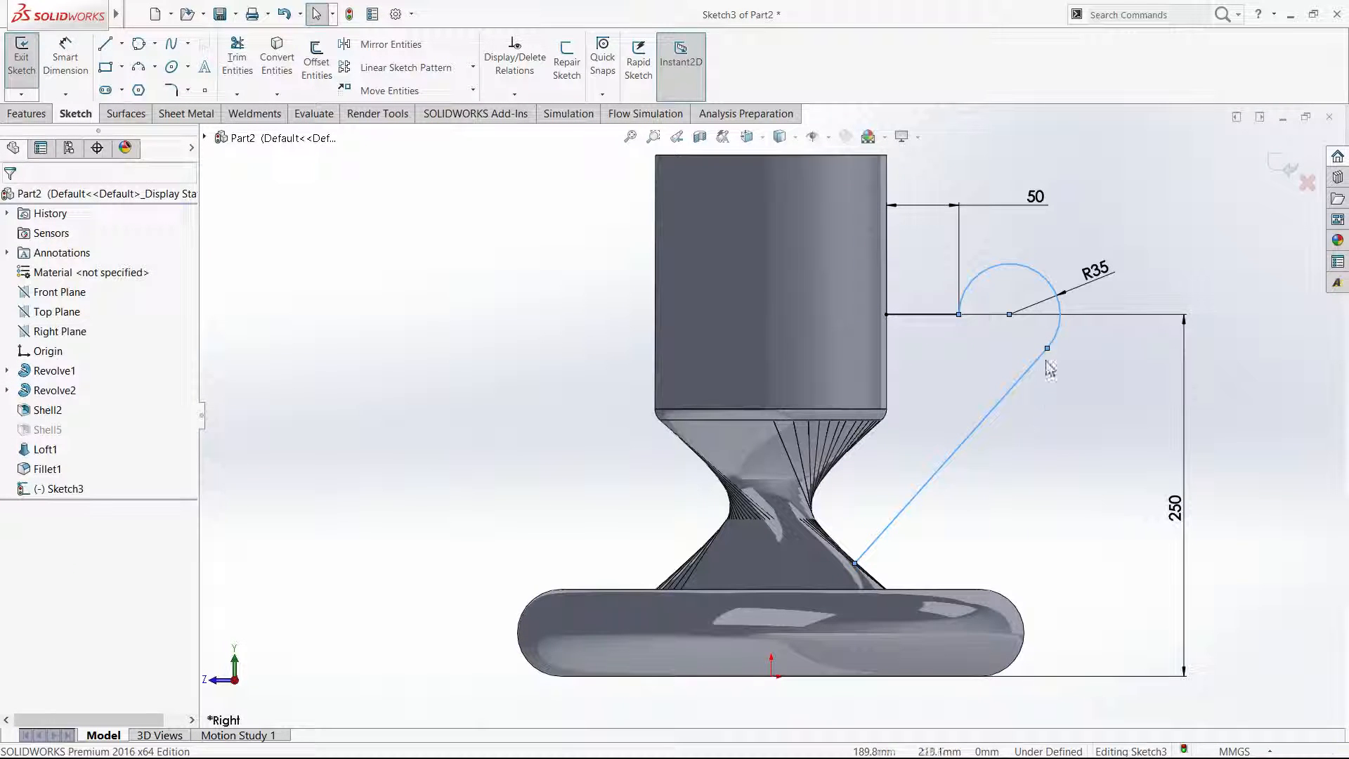
# Dimension the angle between the handle's horizontal line and the diagonal line as 45°.
pyautogui.click(855, 564)
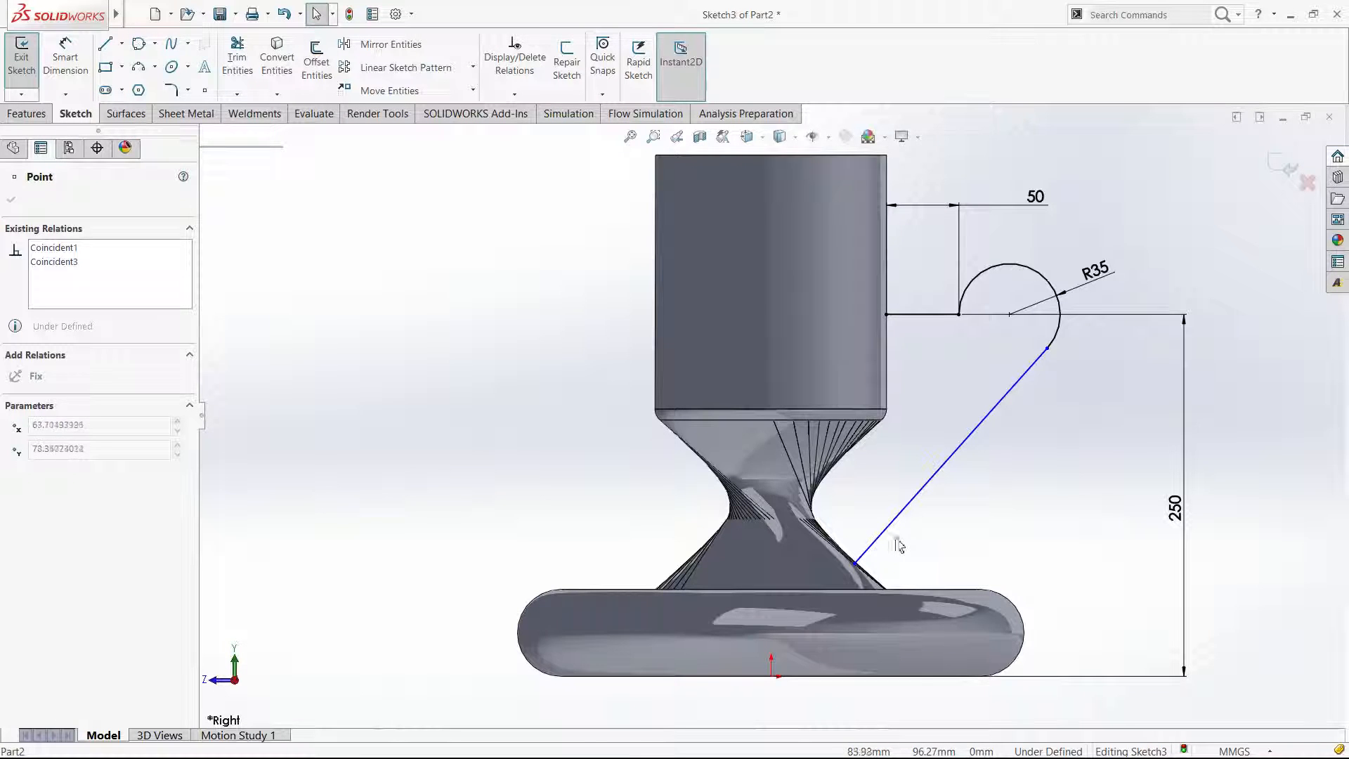
pyautogui.click(1012, 558)
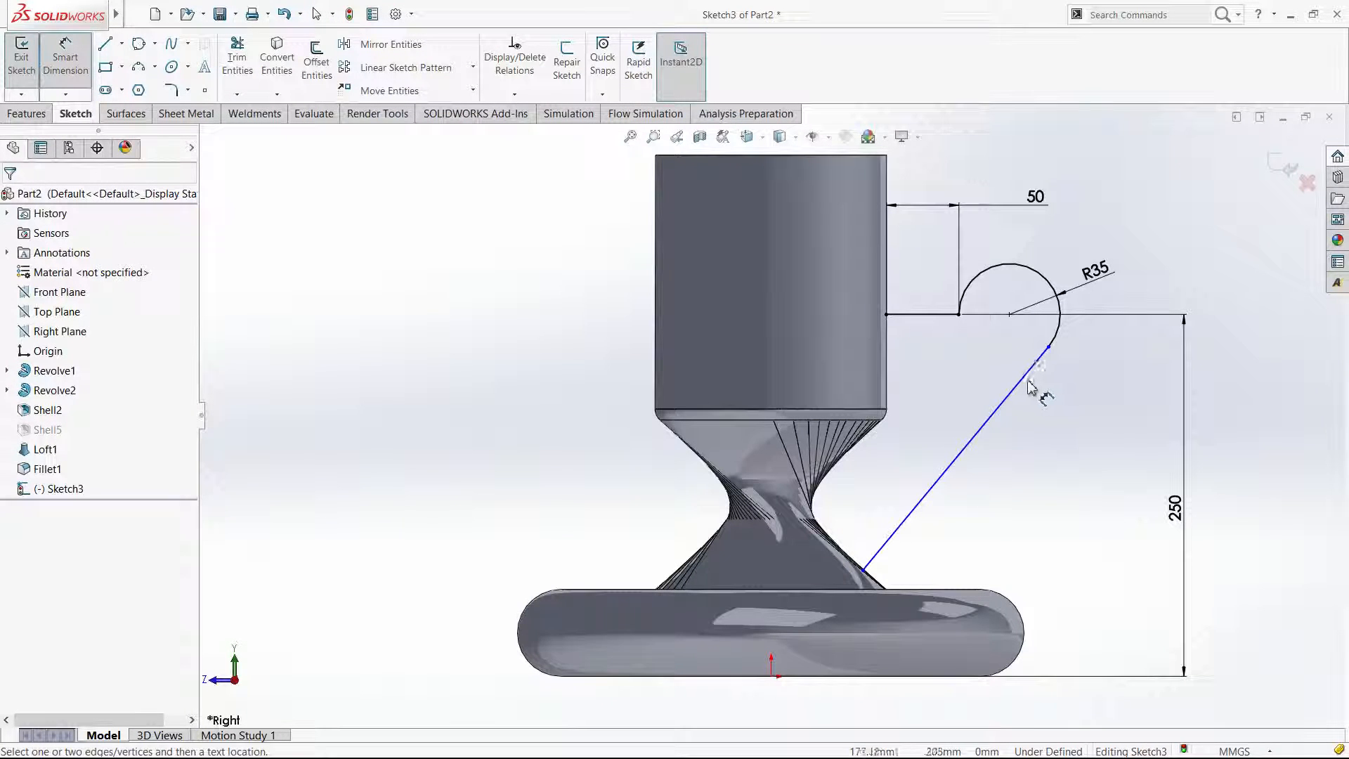
pyautogui.click(1024, 386)
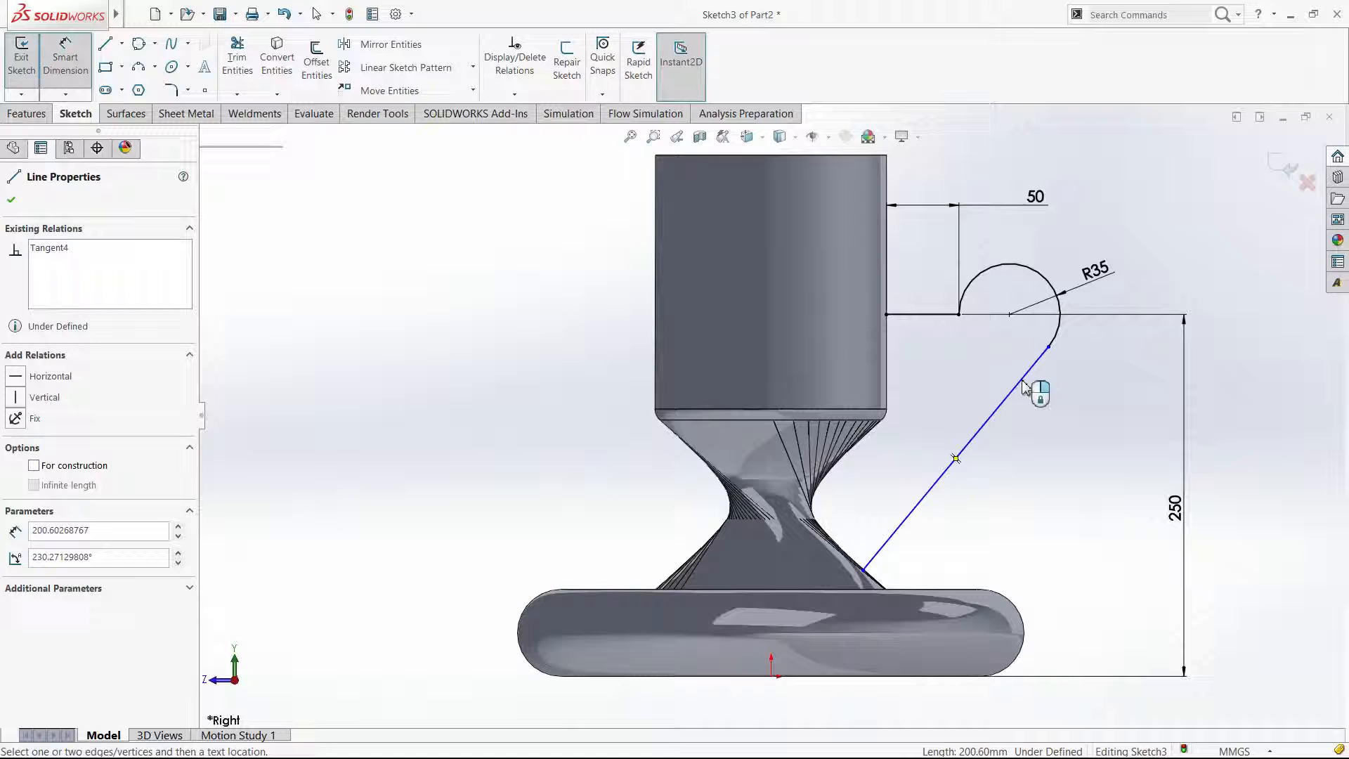
pyautogui.click(945, 315)
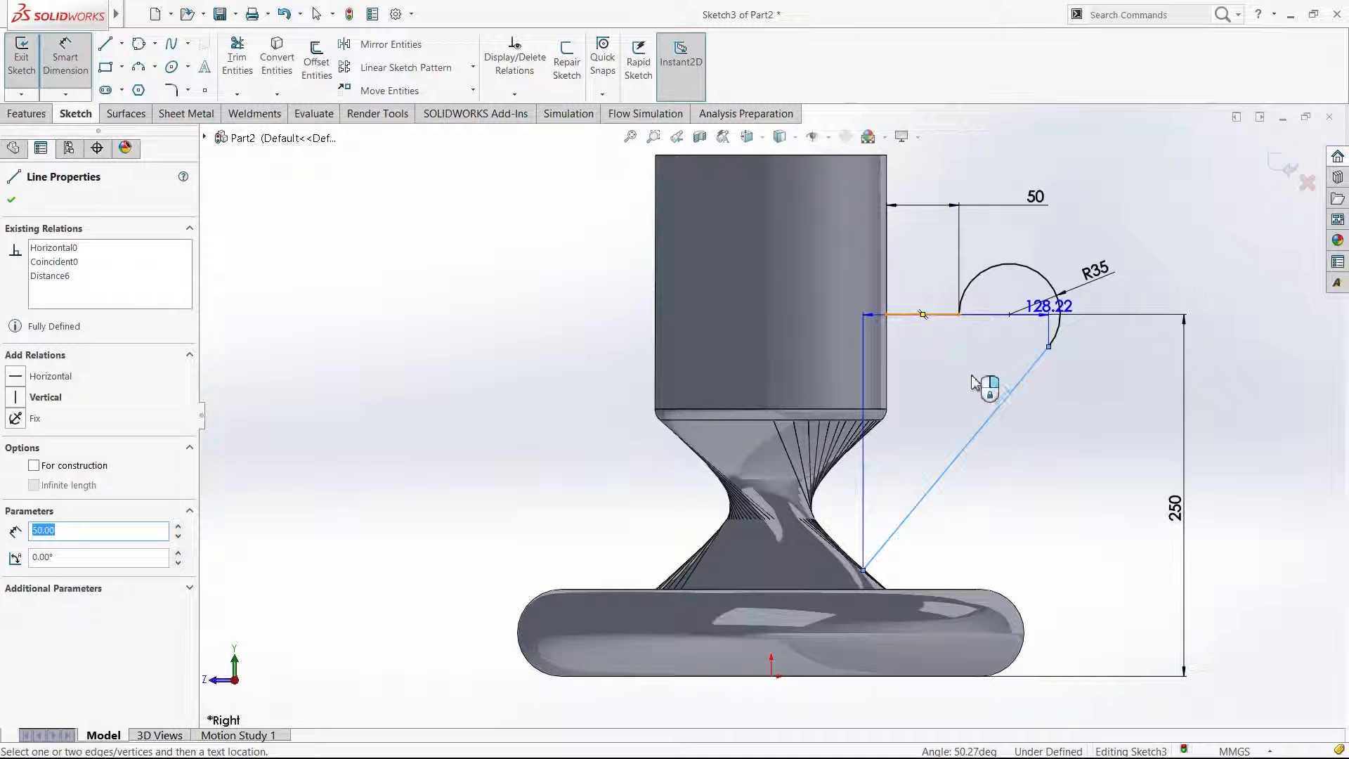
pyautogui.click(964, 387)
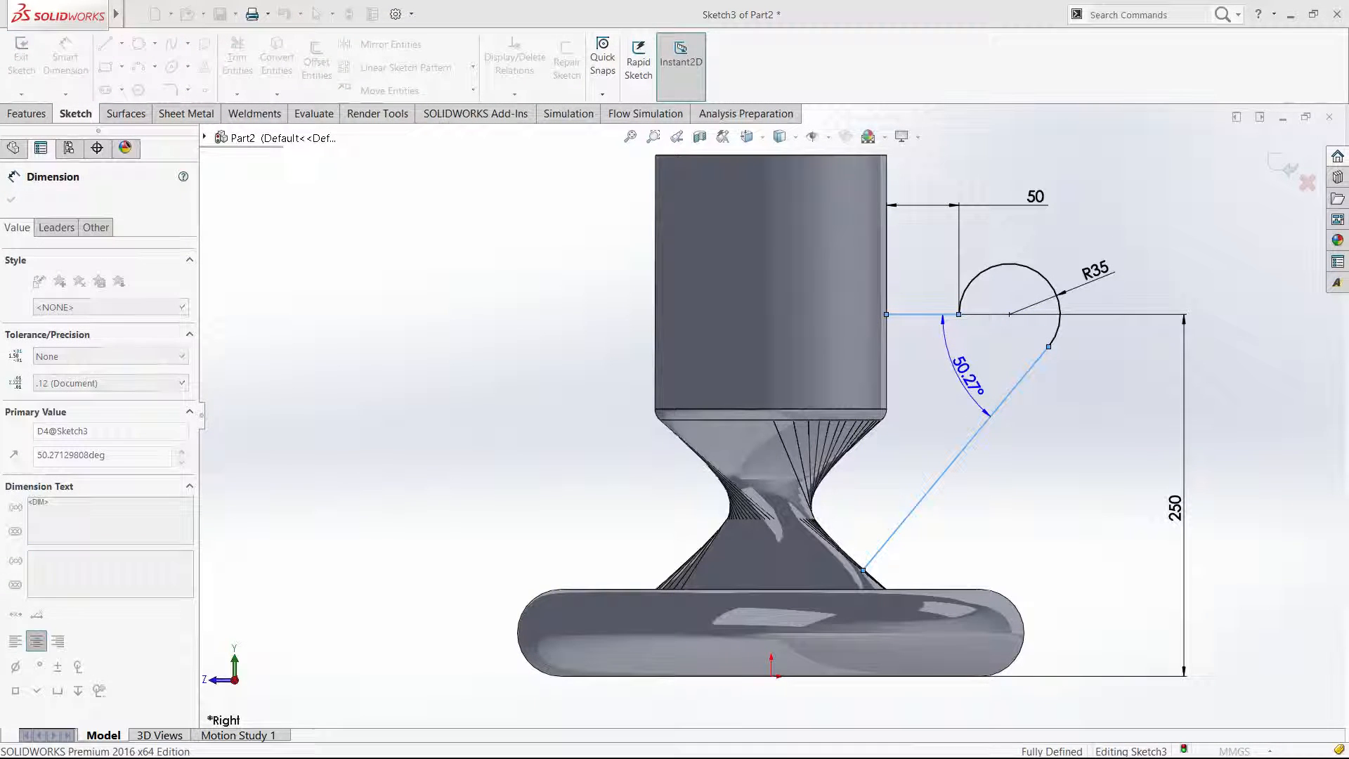
pyautogui.write('45')
pyautogui.press('Return')
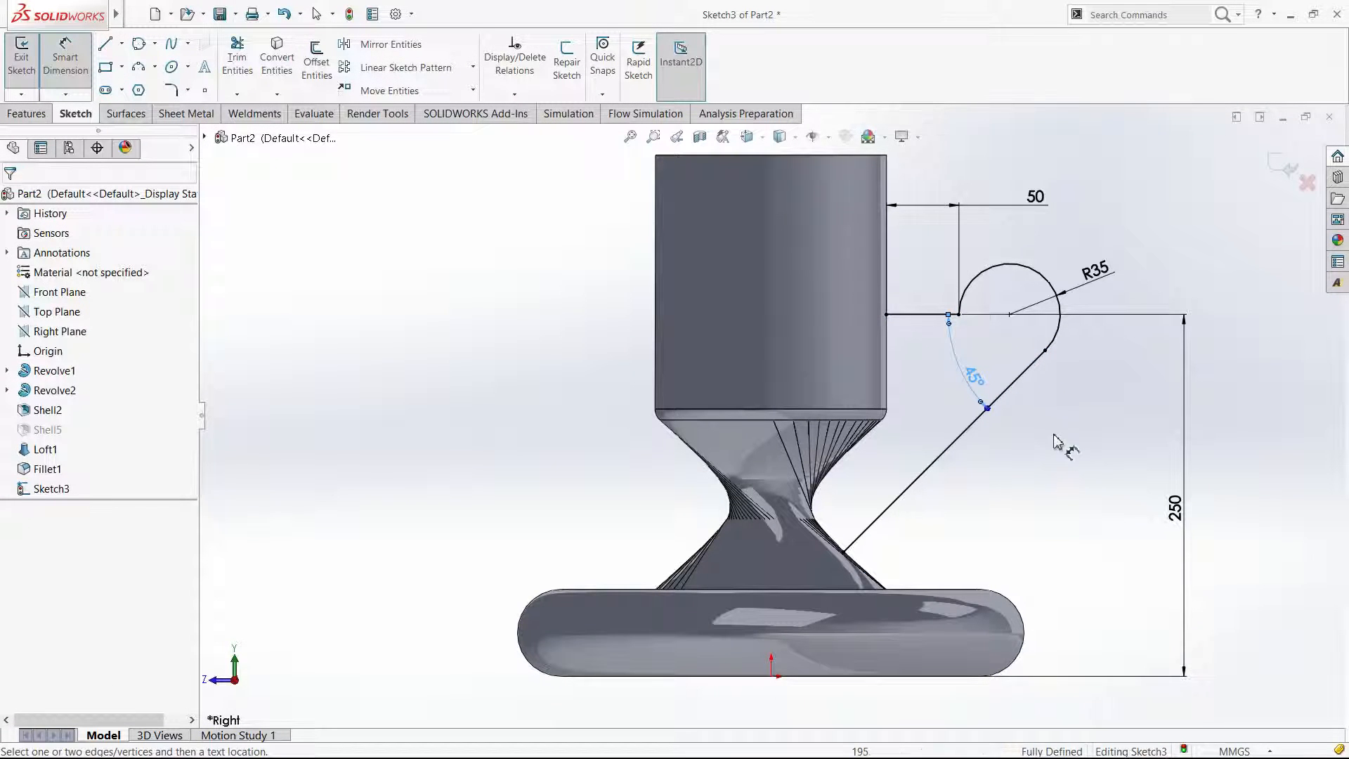
pyautogui.press('Escape')
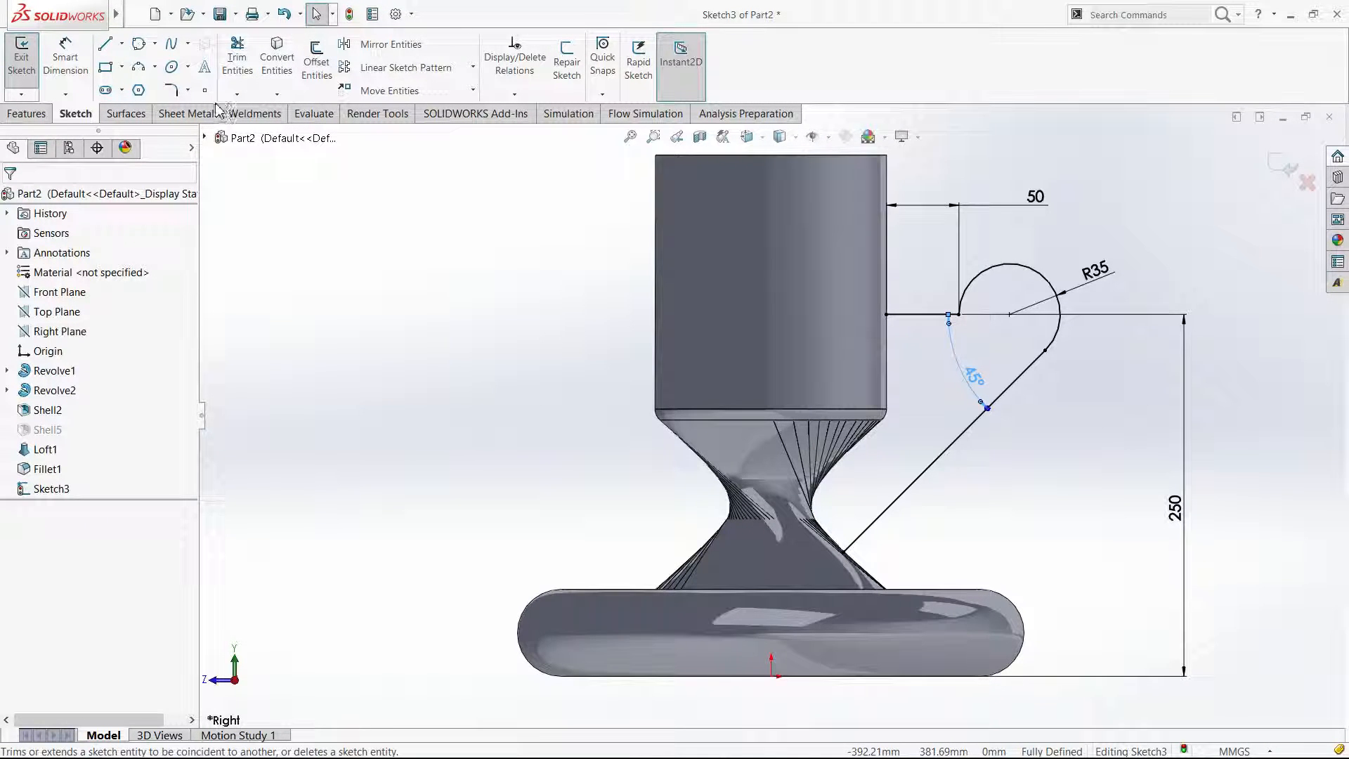
# Round the corner between the horizontal line and the arc with a 15 mm sketch fillet, keeping constrained corners.
pyautogui.click(174, 91)
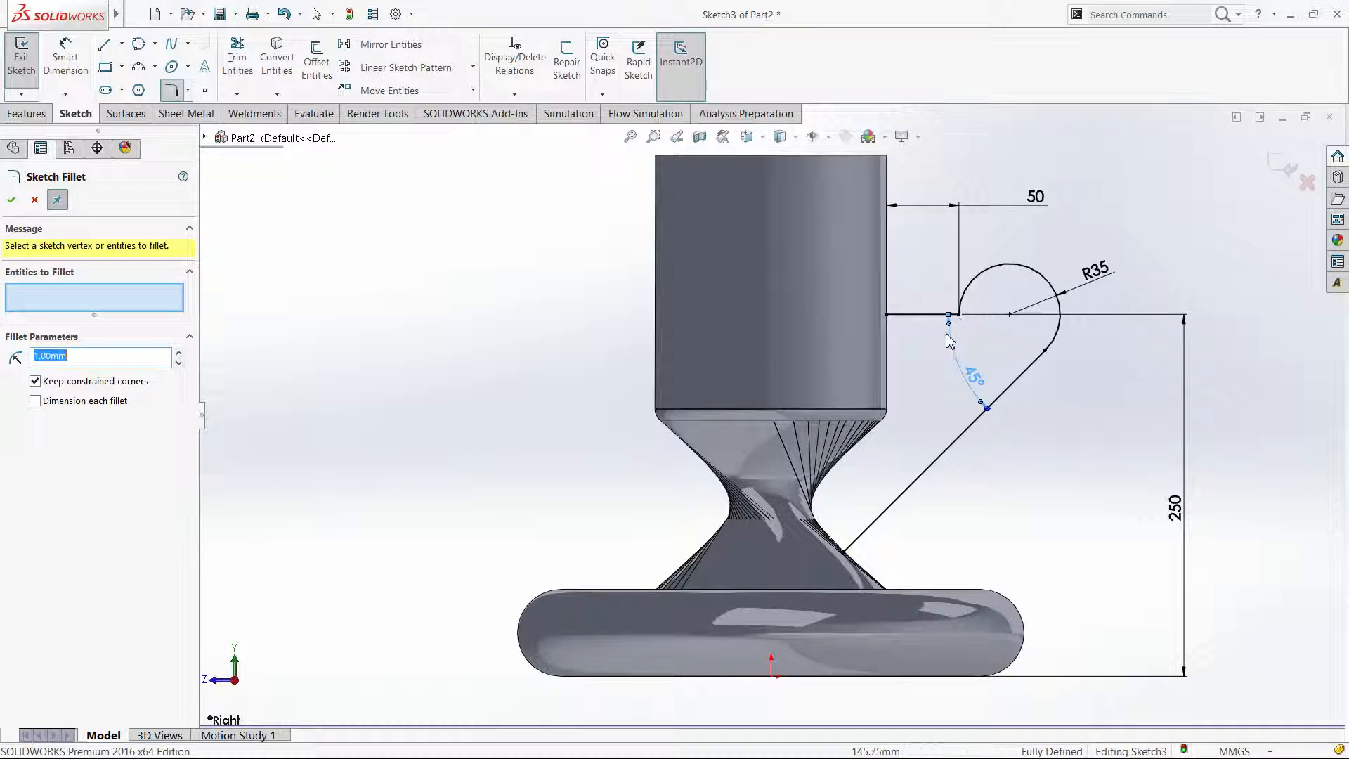
pyautogui.scroll(5, 891, 355)
pyautogui.click(889, 347)
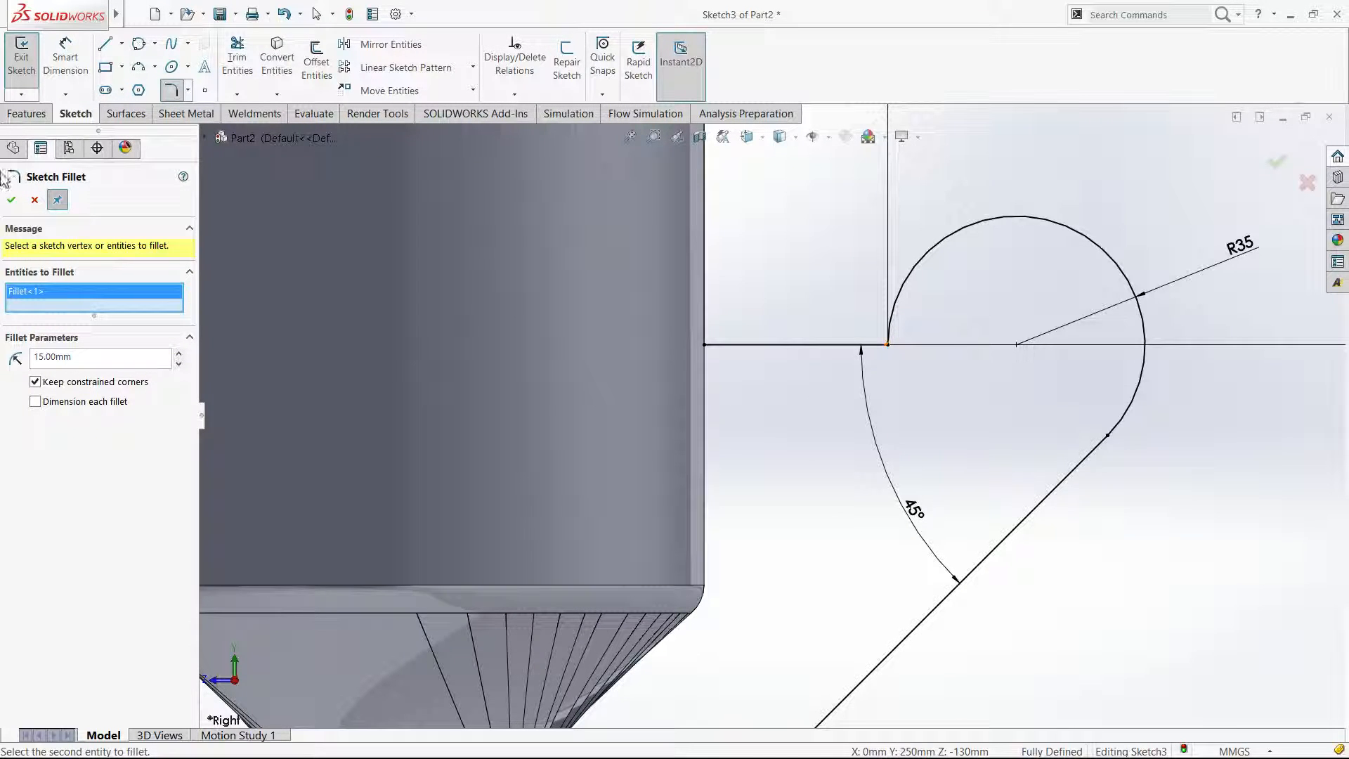
pyautogui.click(7, 202)
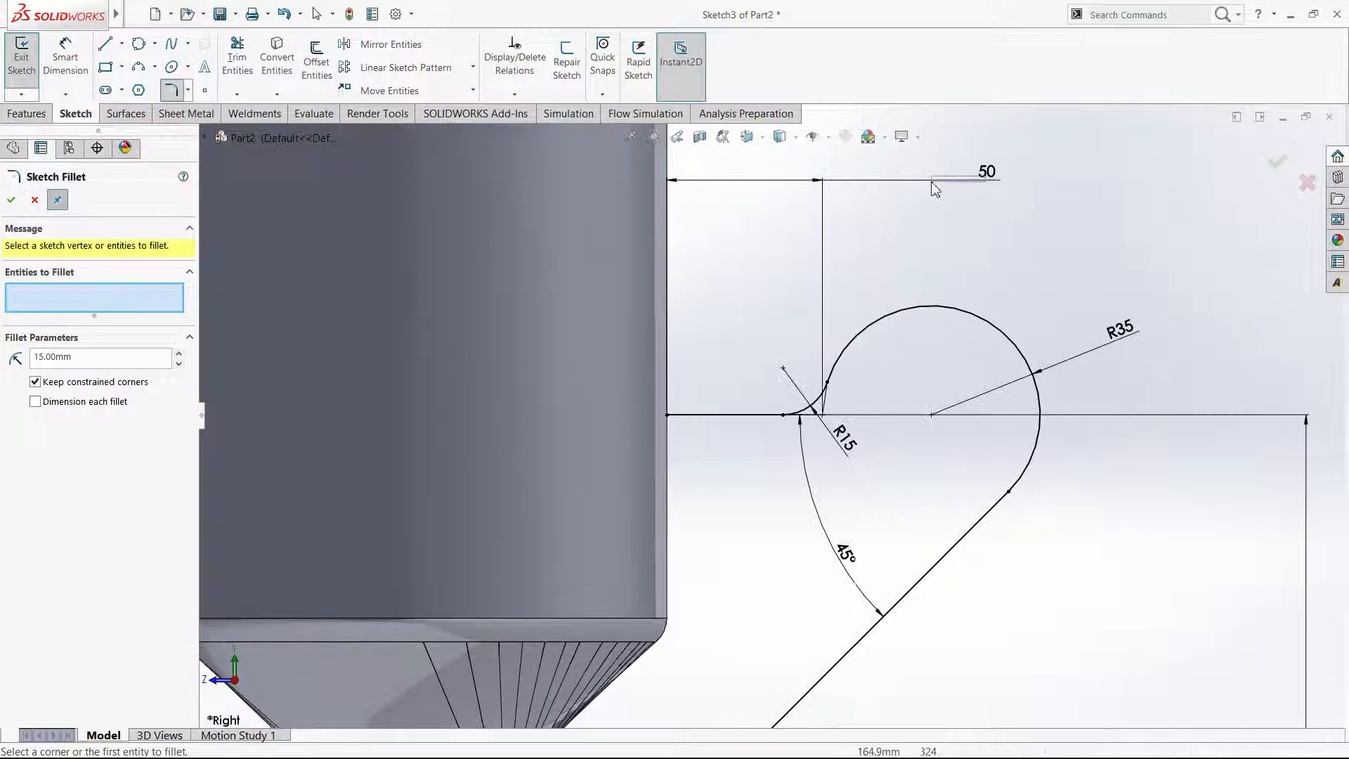
pyautogui.click(11, 196)
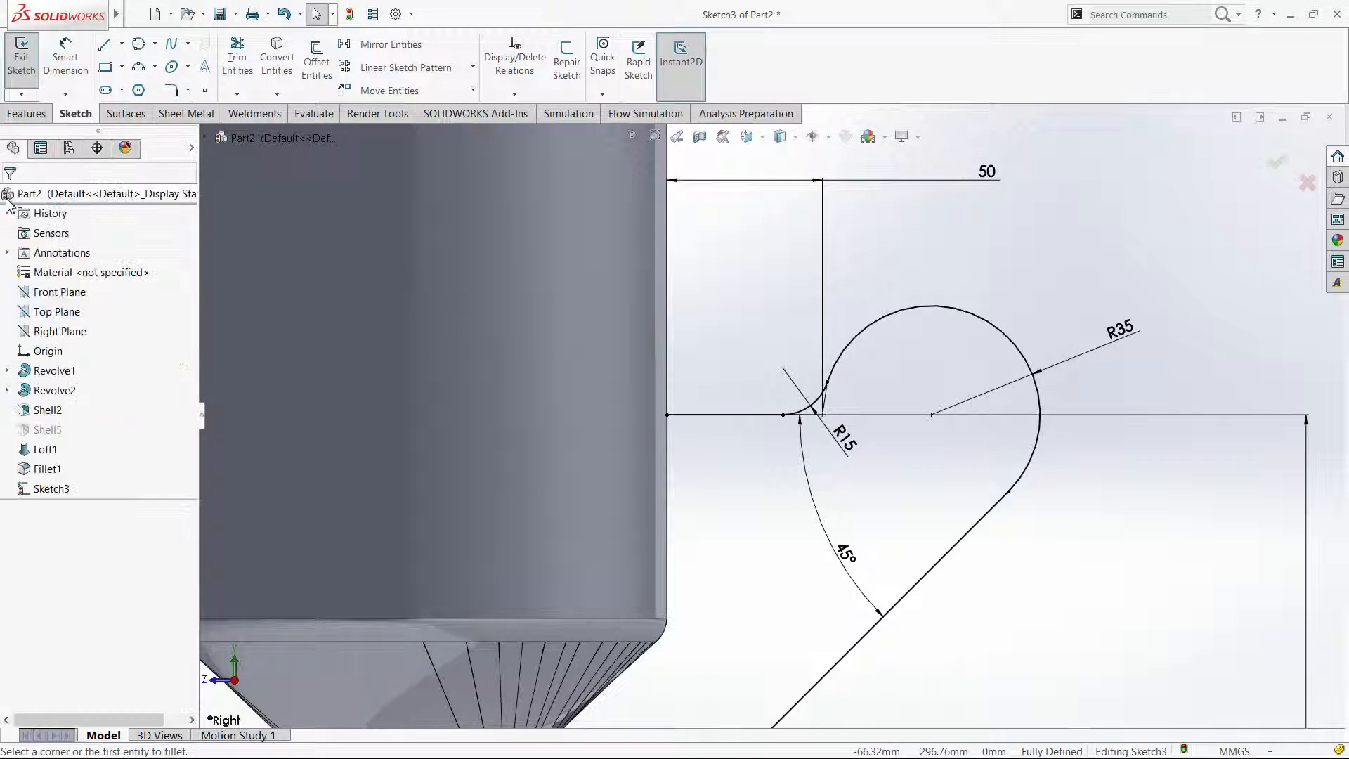
# Finish the handle sketch, keeping its changes, and clear the selection.
pyautogui.press('z')
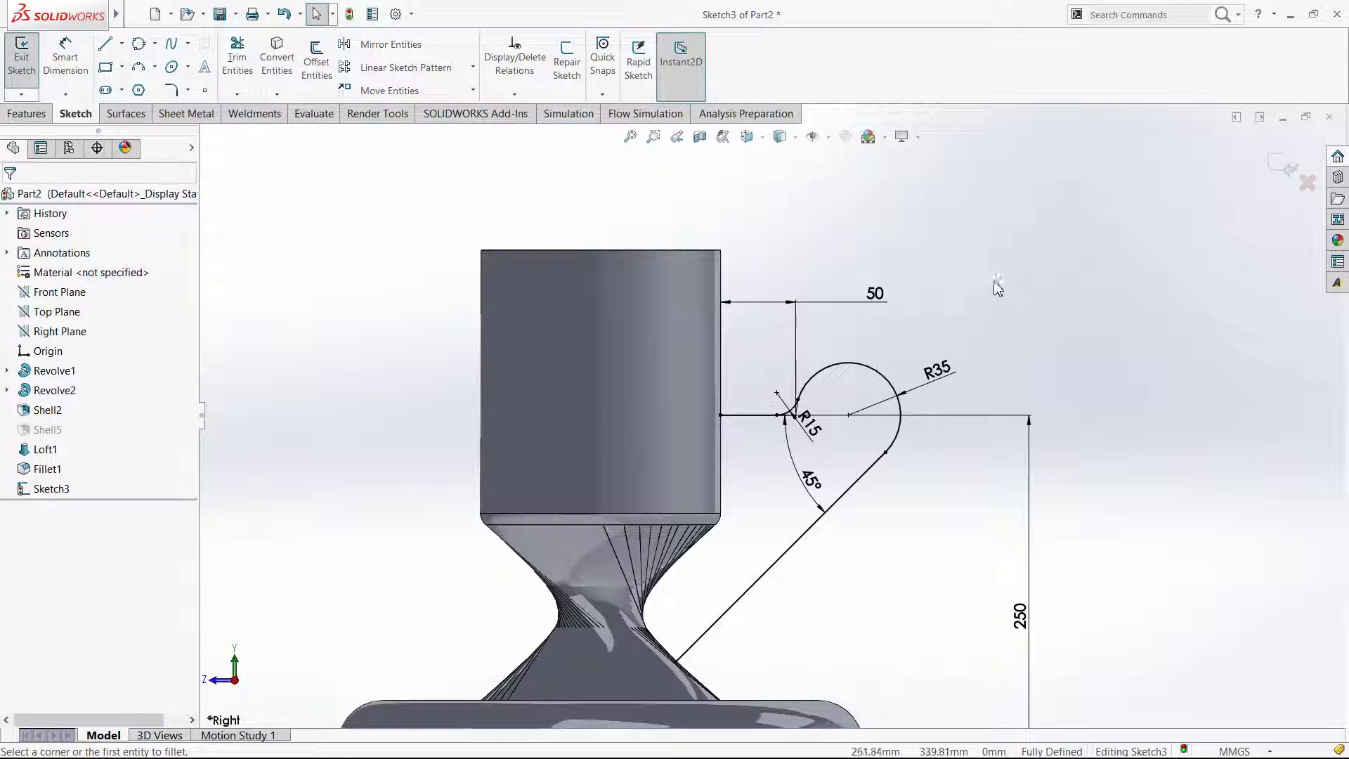
pyautogui.click(1282, 165)
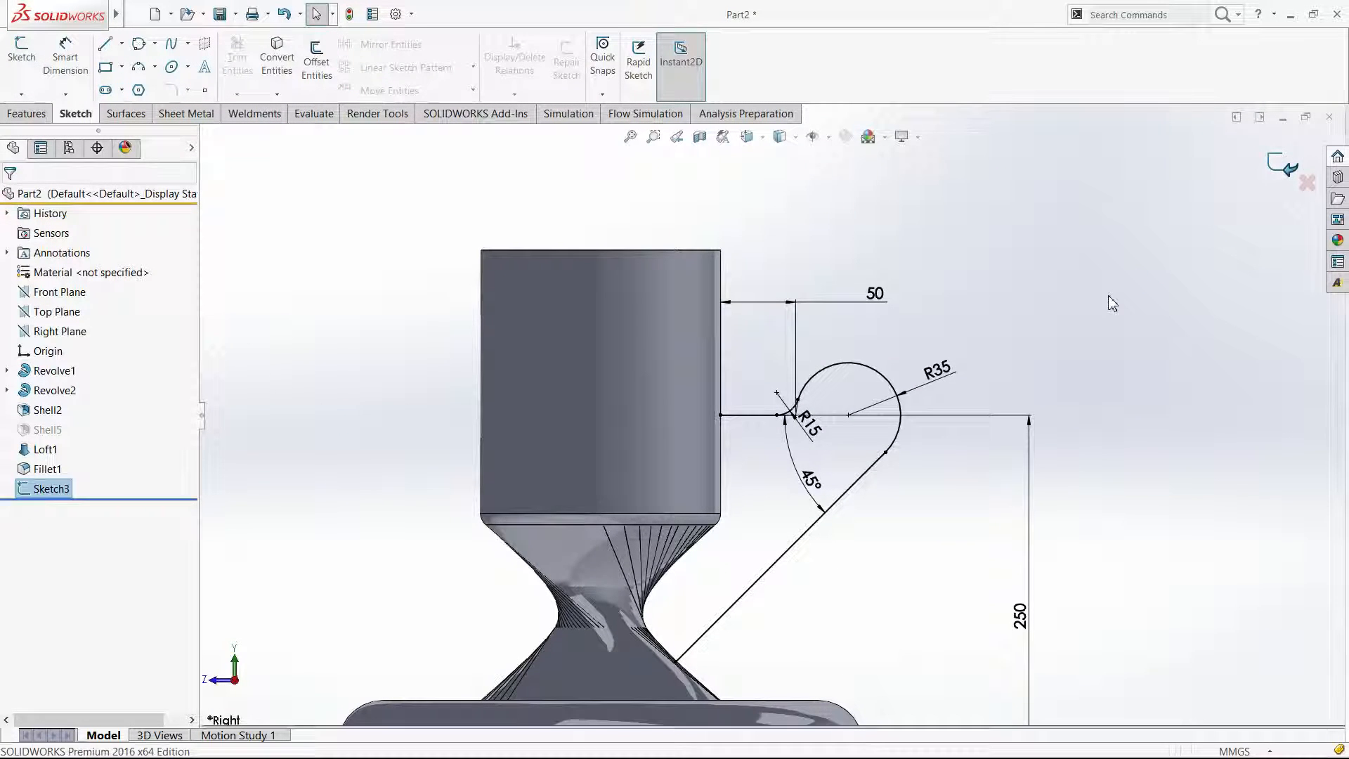
pyautogui.click(984, 441)
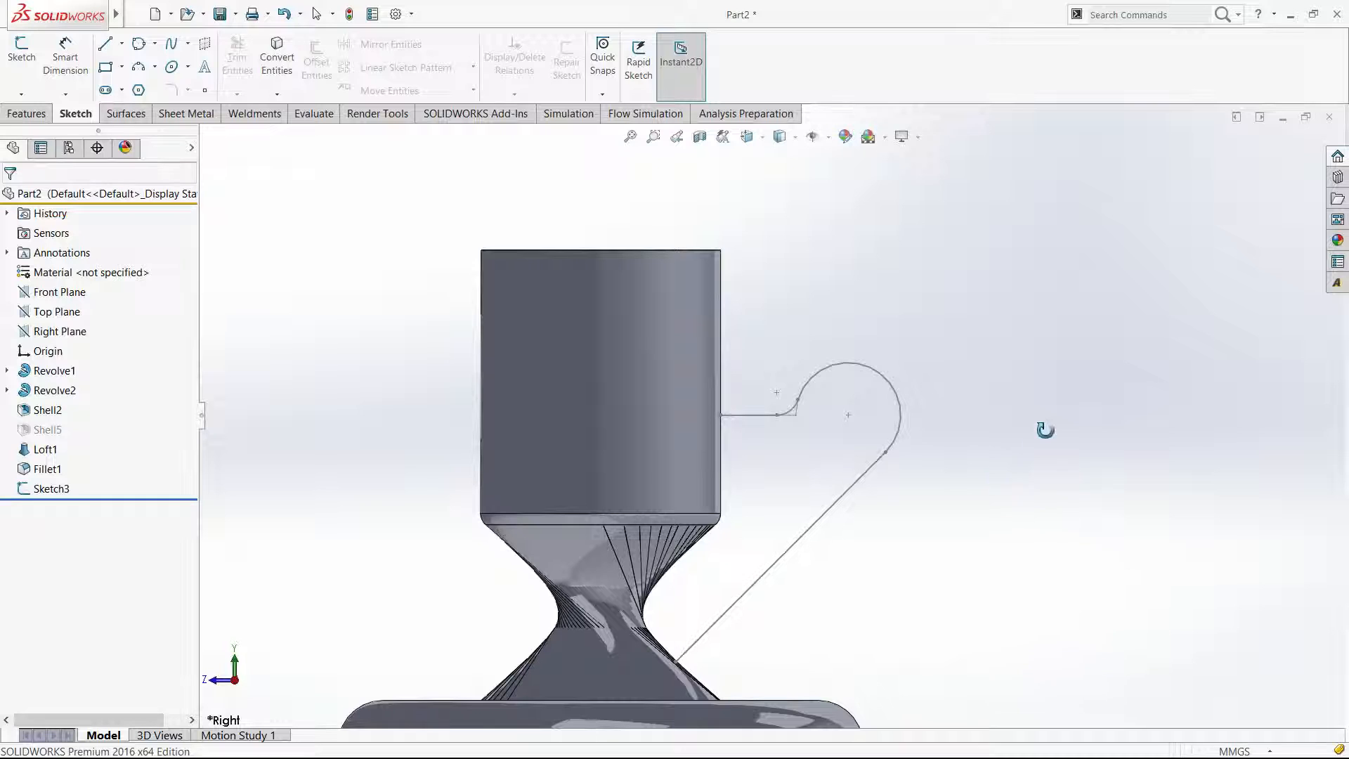
# Start a Swept Boss/Base along the handle sketch as the path, using a circular profile.
pyautogui.scroll(5, 856, 408)
pyautogui.moveTo(856, 409)
pyautogui.mouseDown(button='middle')
pyautogui.moveTo(852, 446)
pyautogui.moveTo(800, 479)
pyautogui.moveTo(763, 451)
pyautogui.moveTo(823, 460)
pyautogui.moveTo(907, 554)
pyautogui.moveTo(890, 460)
pyautogui.moveTo(853, 458)
pyautogui.moveTo(865, 494)
pyautogui.mouseUp(button='middle')
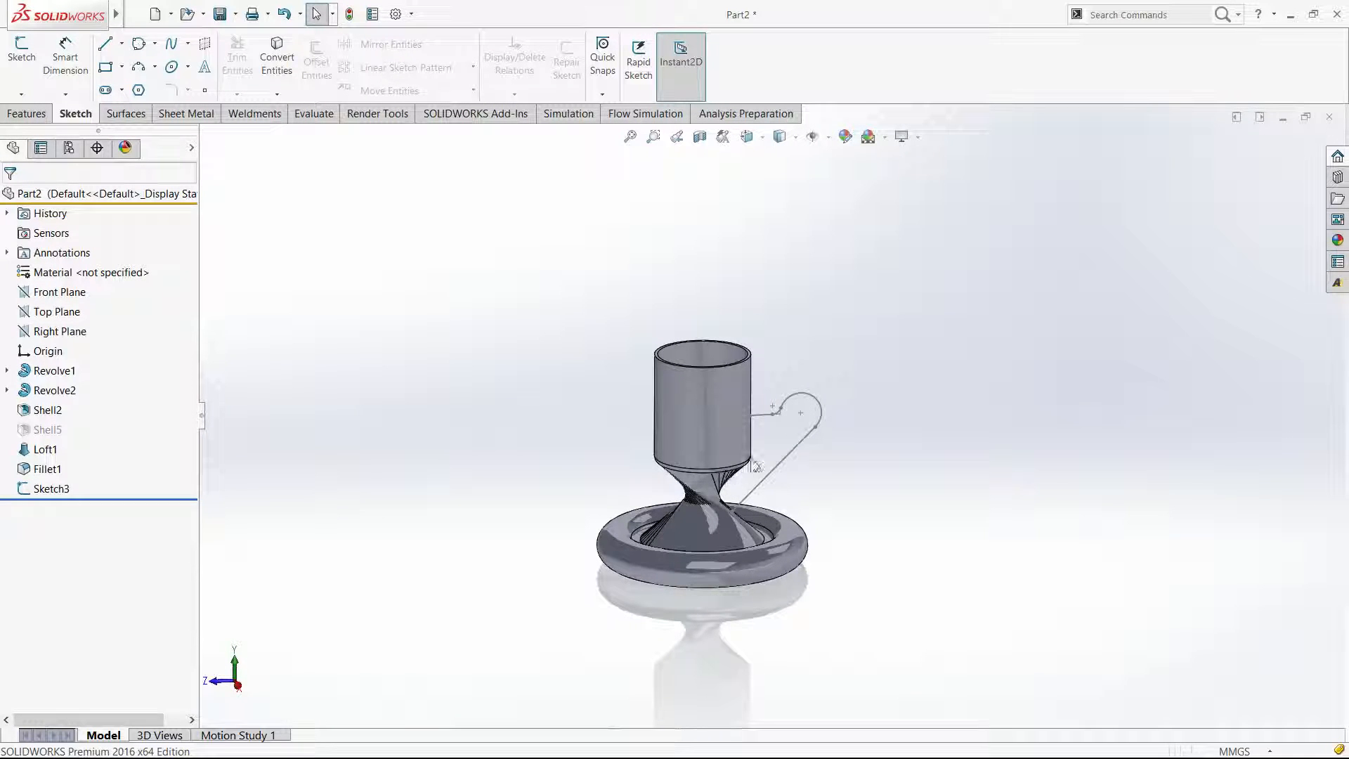
pyautogui.click(48, 490)
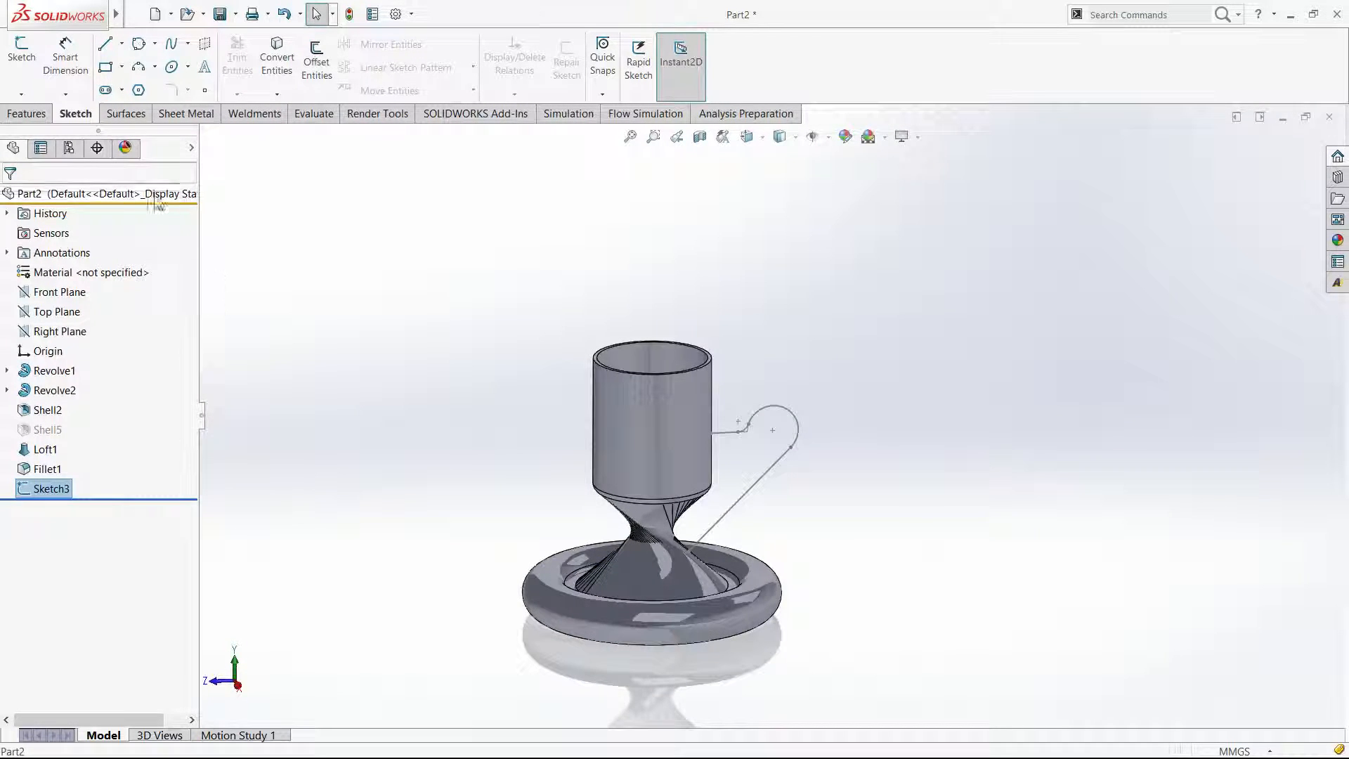
pyautogui.click(26, 114)
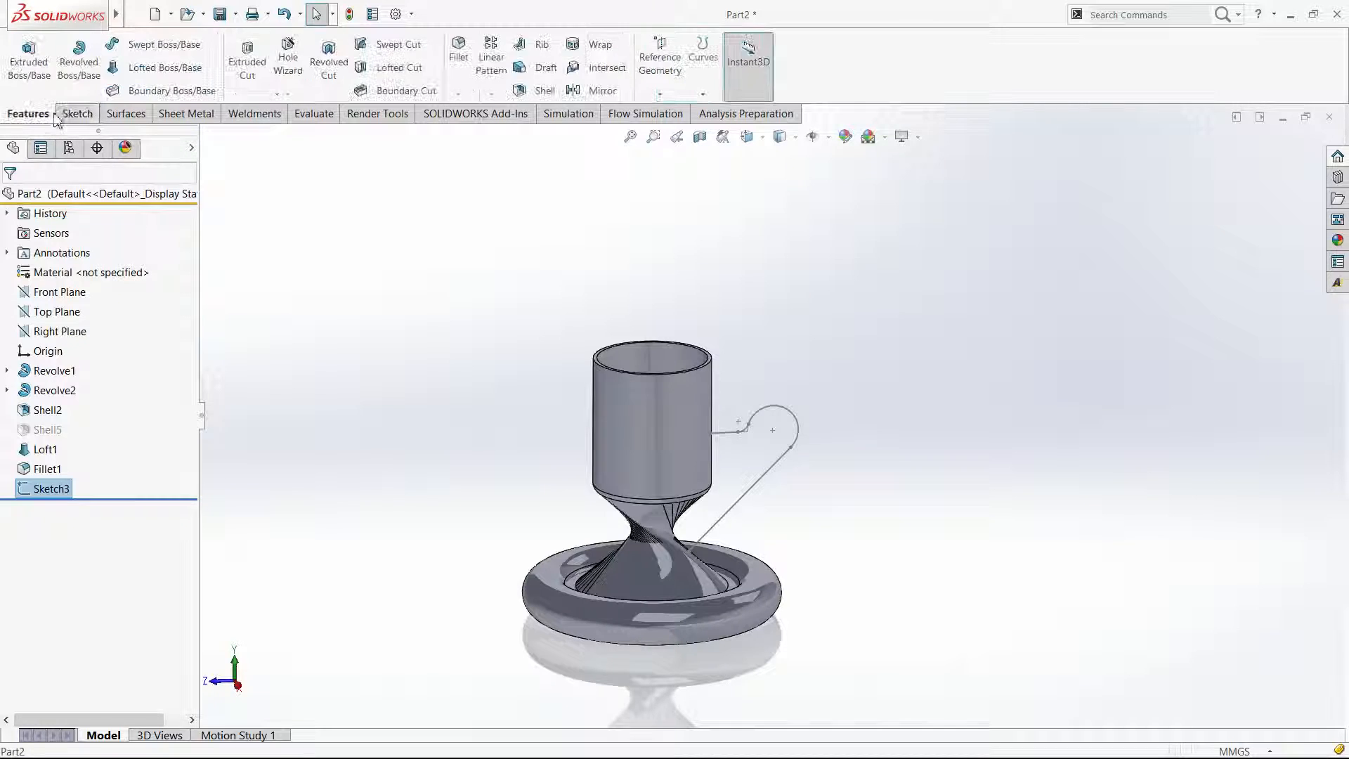
pyautogui.click(163, 46)
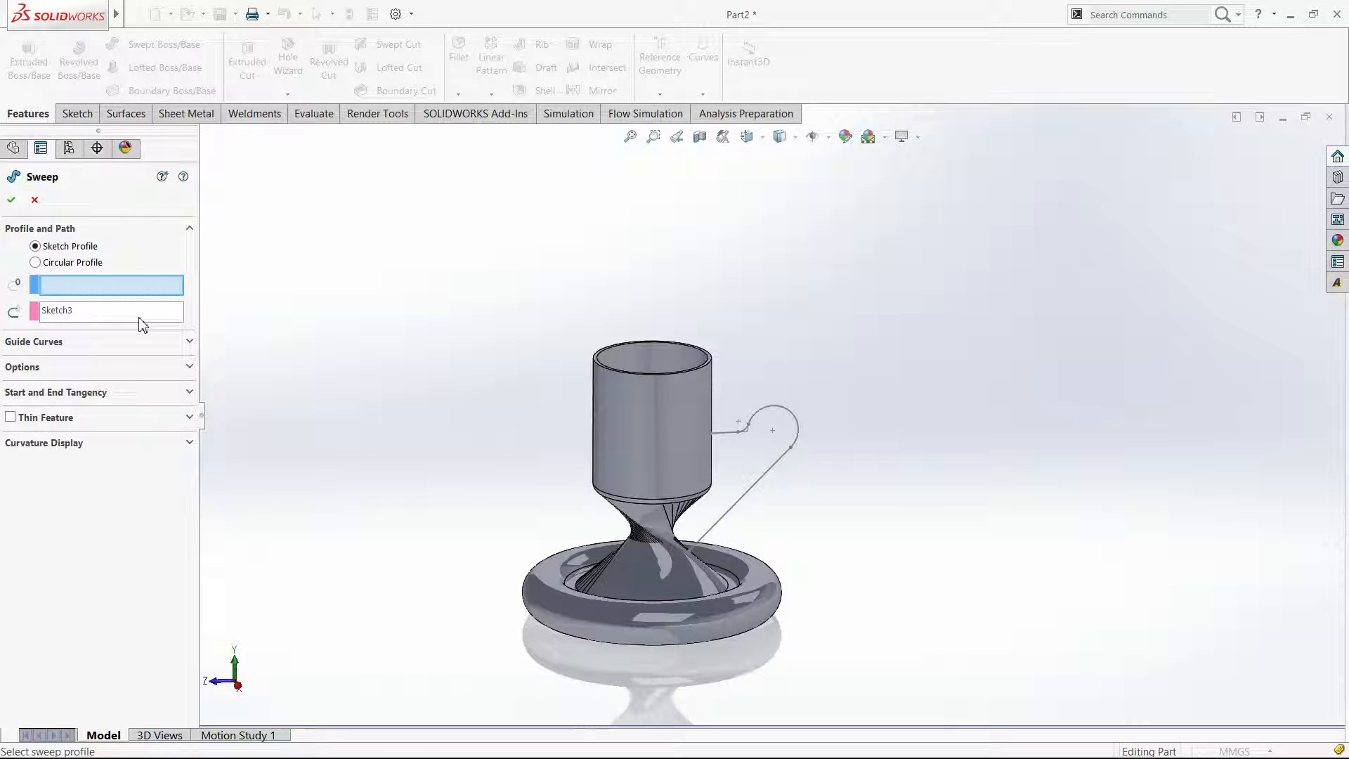
pyautogui.click(71, 266)
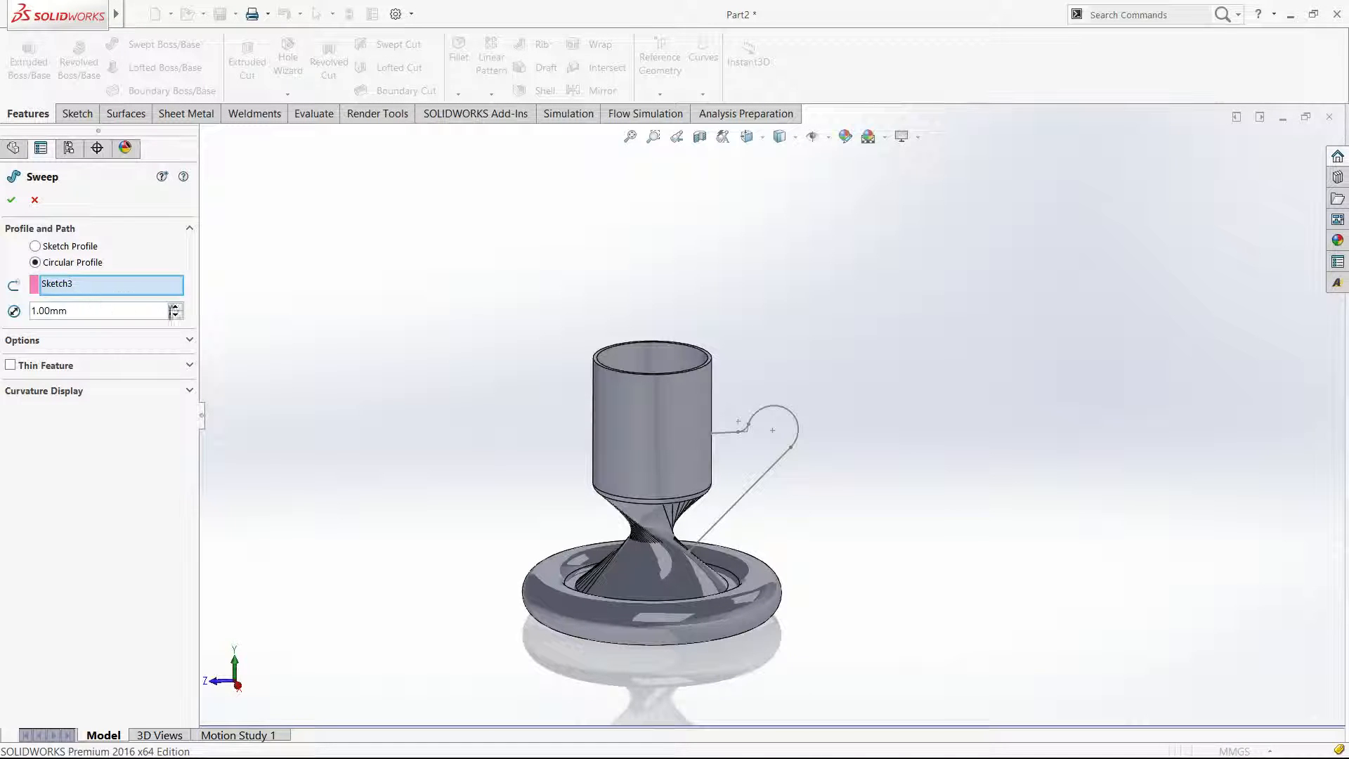
# Set the diameter of the handle sweep's circular profile to 26 mm.
pyautogui.click(175, 307)
pyautogui.click(175, 307)
pyautogui.click(175, 308)
pyautogui.click(175, 308)
pyautogui.click(175, 308)
pyautogui.click(175, 308)
pyautogui.click(175, 308)
pyautogui.click(175, 308)
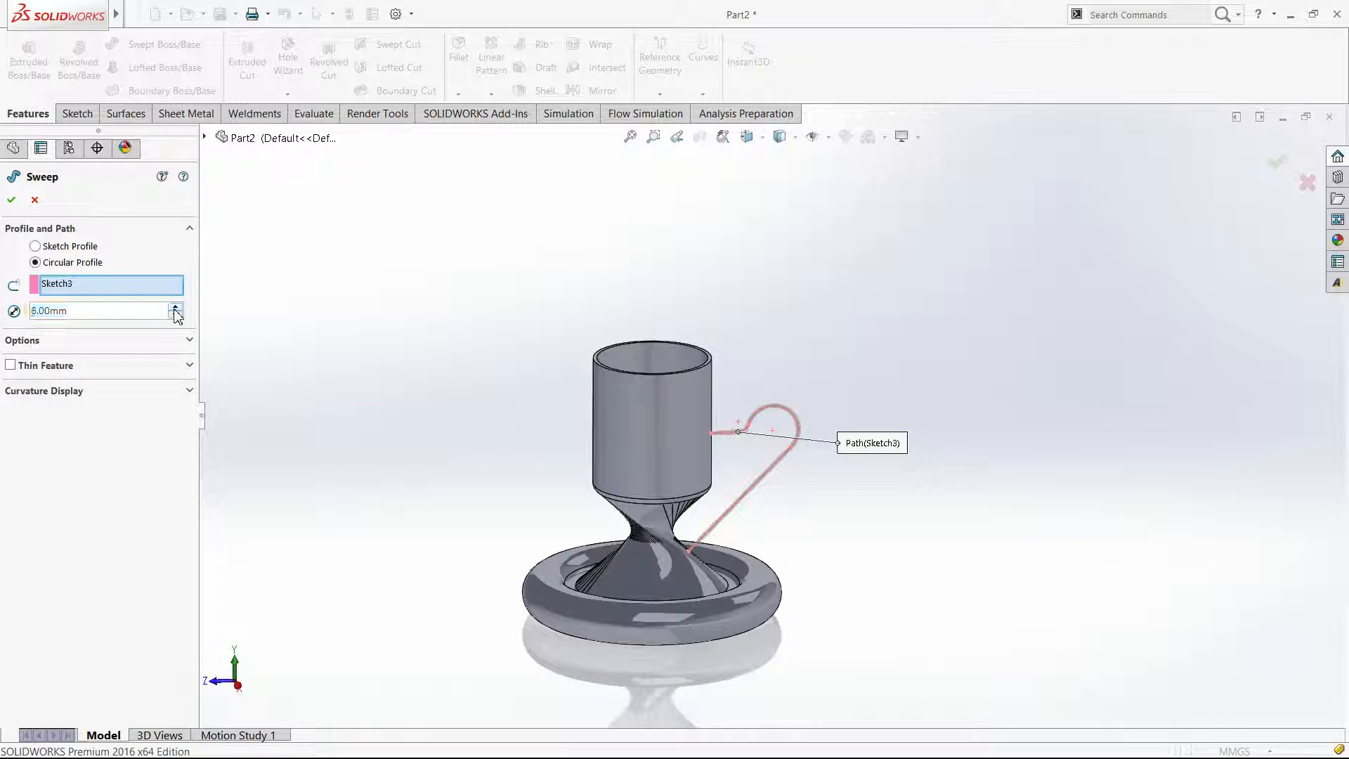
pyautogui.click(175, 307)
pyautogui.click(175, 308)
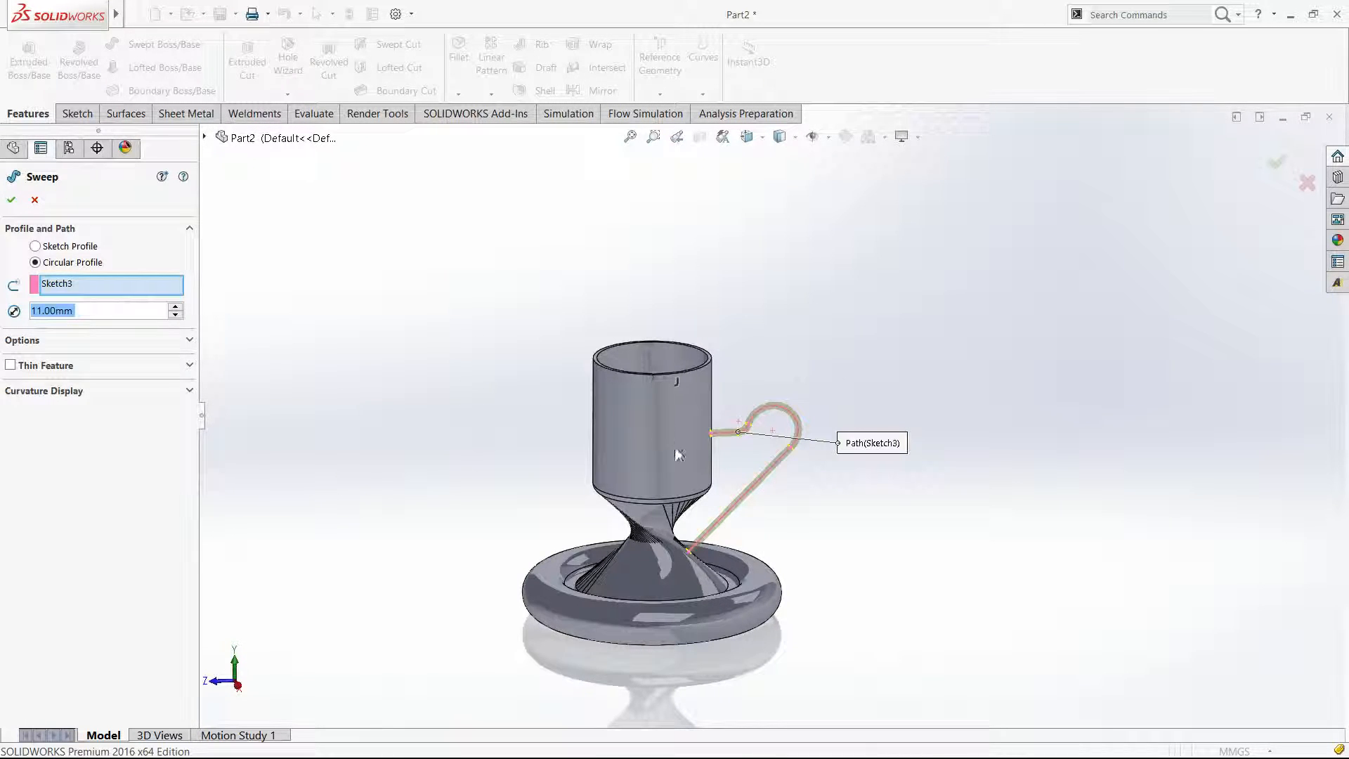
pyautogui.scroll(-4, 724, 464)
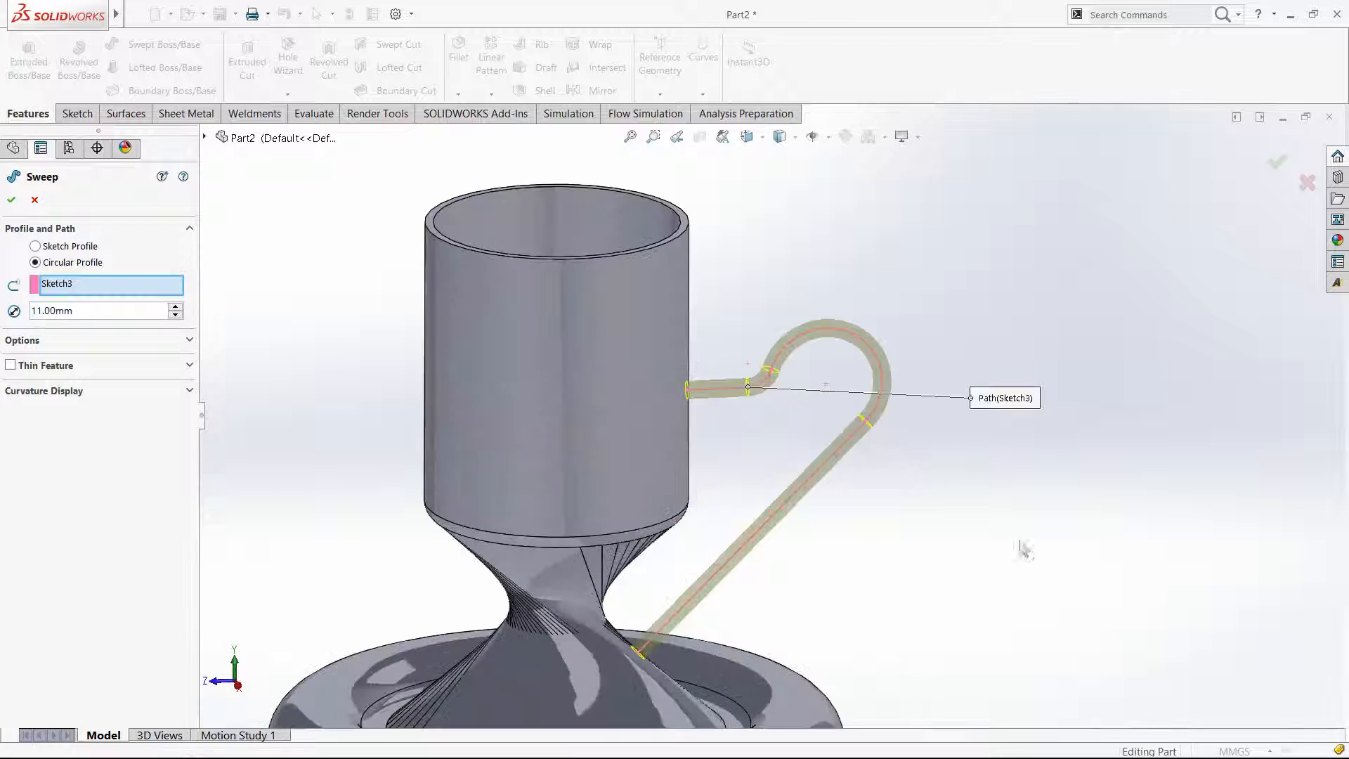
pyautogui.click(175, 307)
pyautogui.hotkey('ctrl', '4')
pyautogui.click(175, 307)
pyautogui.click(175, 307)
pyautogui.click(175, 307)
pyautogui.click(175, 308)
pyautogui.click(175, 307)
pyautogui.click(175, 307)
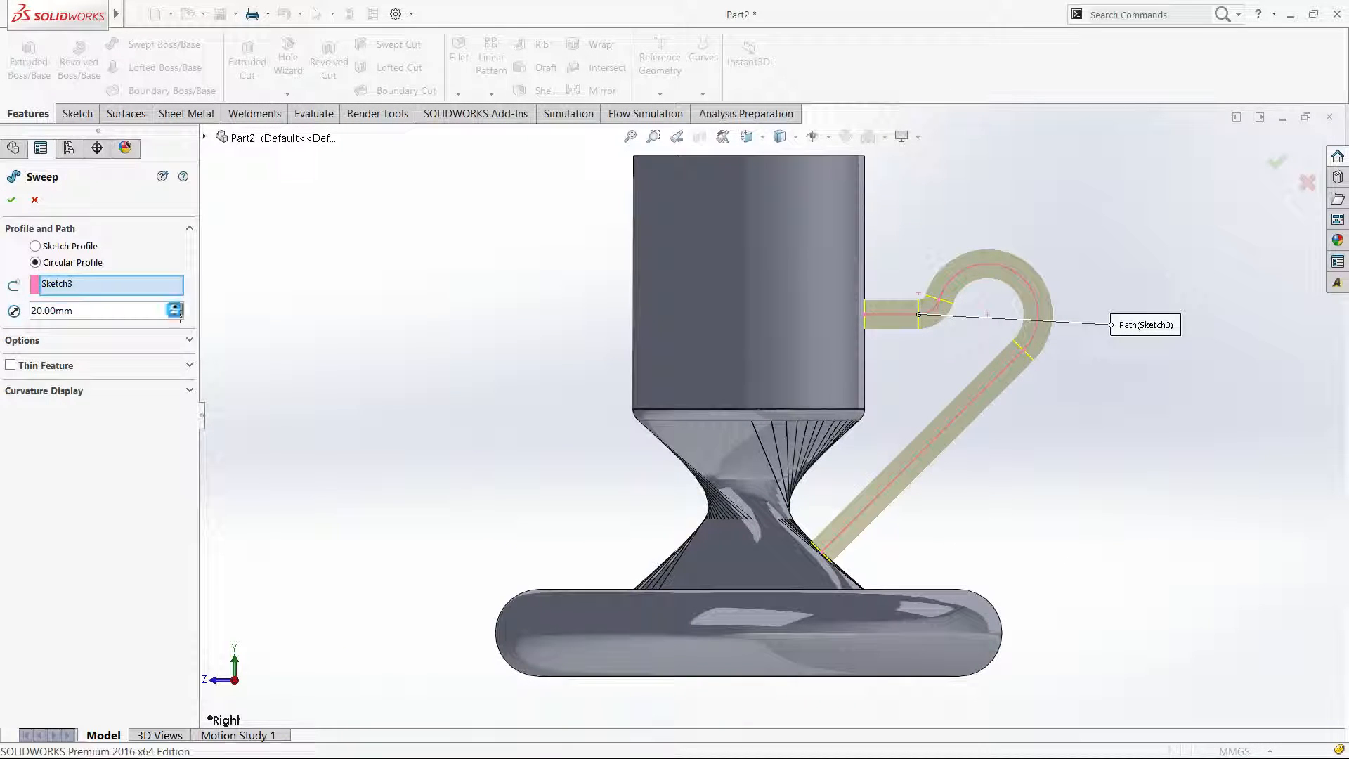
pyautogui.click(175, 307)
pyautogui.click(175, 307)
pyautogui.click(175, 307)
pyautogui.click(175, 307)
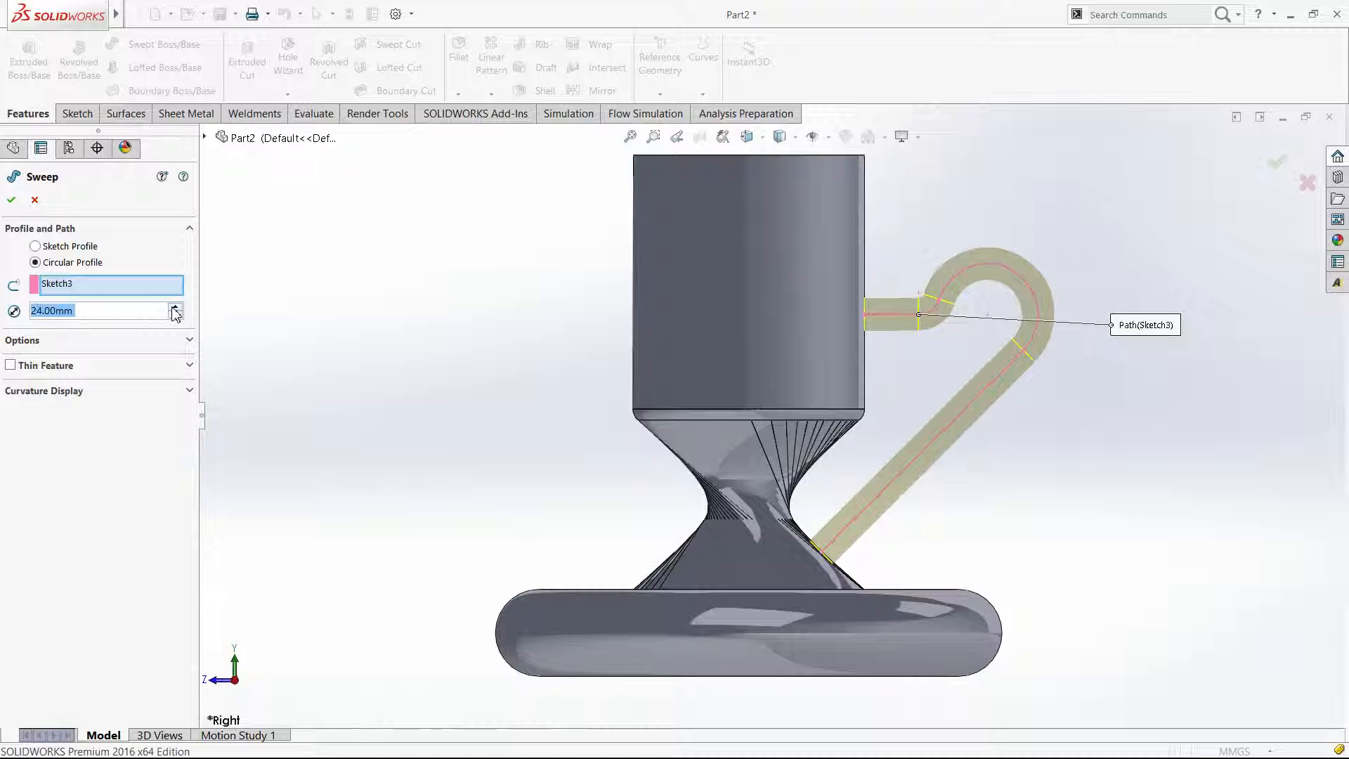
pyautogui.click(175, 307)
pyautogui.click(175, 307)
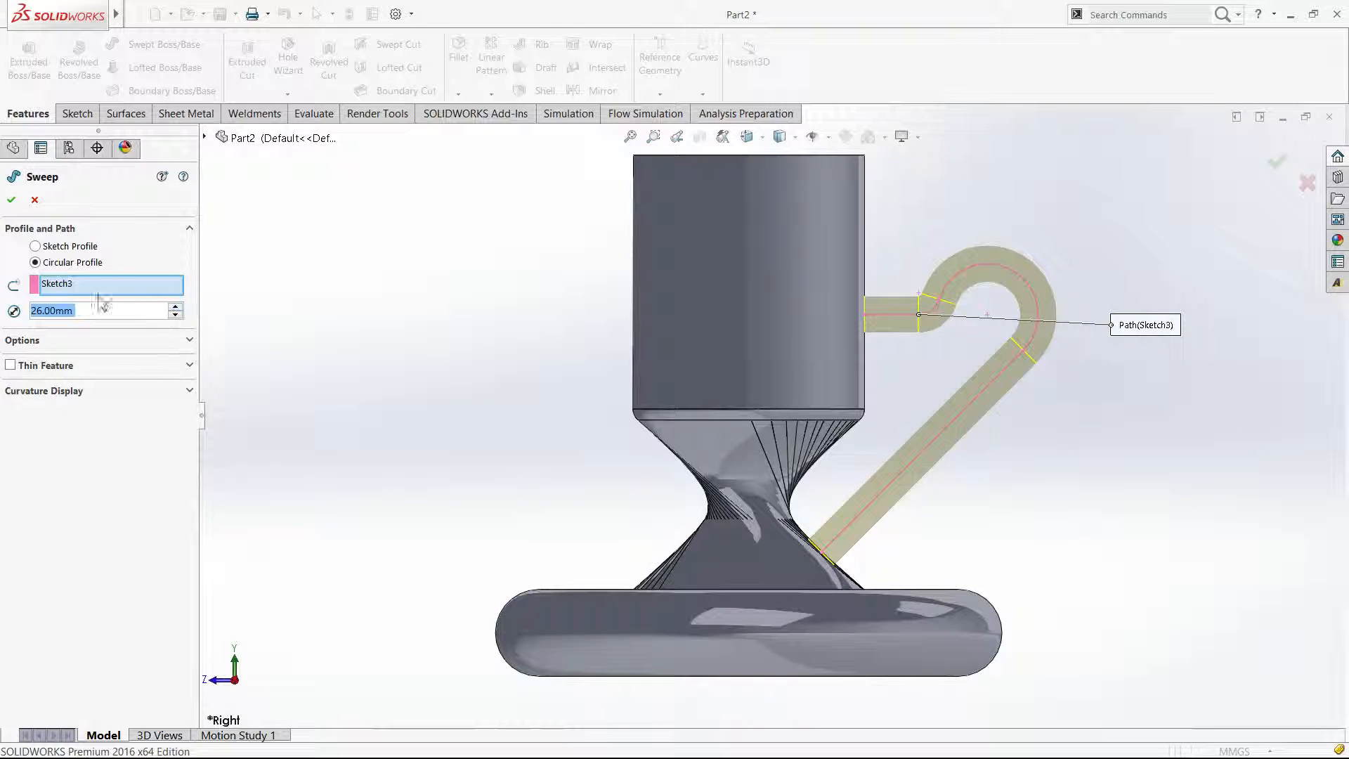
# Turn off Merge result in the handle sweep's options and accept the sweep as a separate body.
pyautogui.click(56, 369)
pyautogui.click(55, 369)
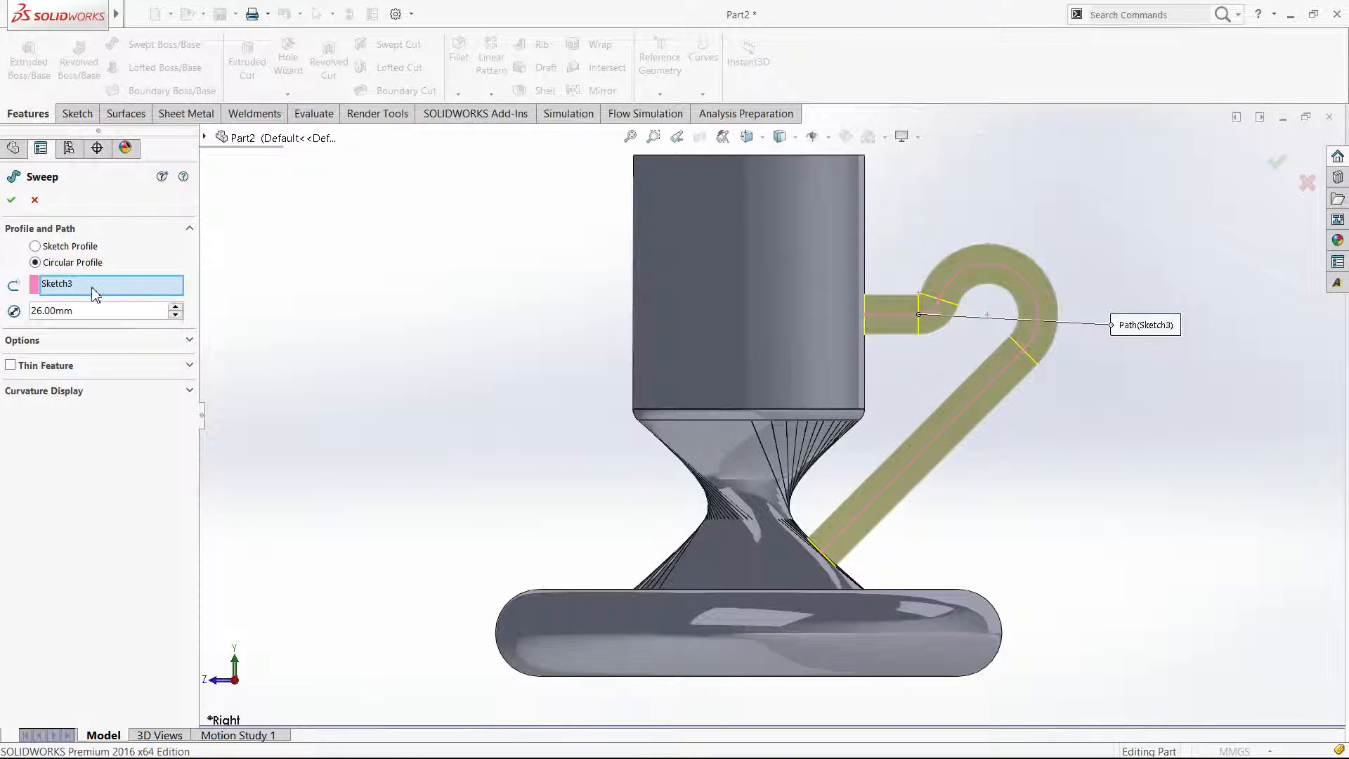
pyautogui.click(89, 398)
pyautogui.click(45, 343)
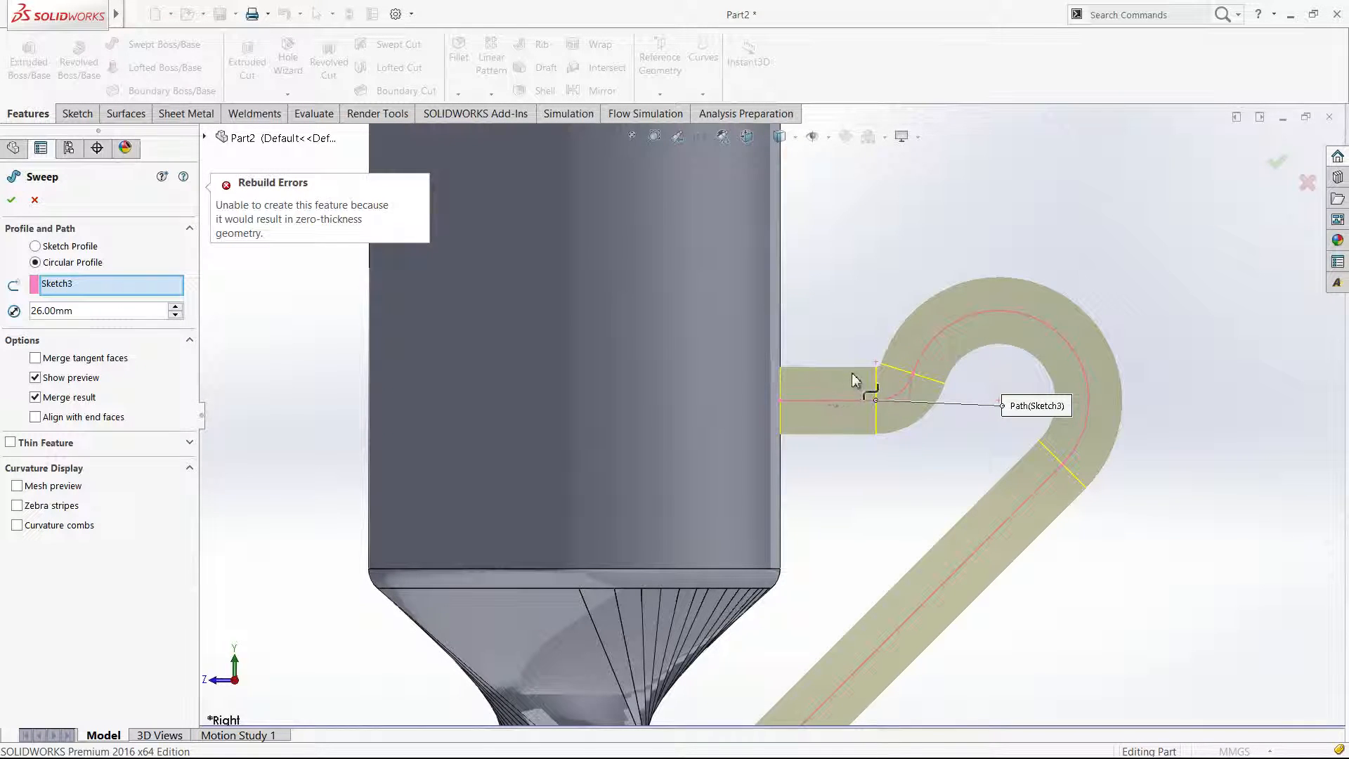
pyautogui.scroll(-5, 853, 380)
pyautogui.moveTo(858, 371); pyautogui.dragTo(795, 284, button='middle')
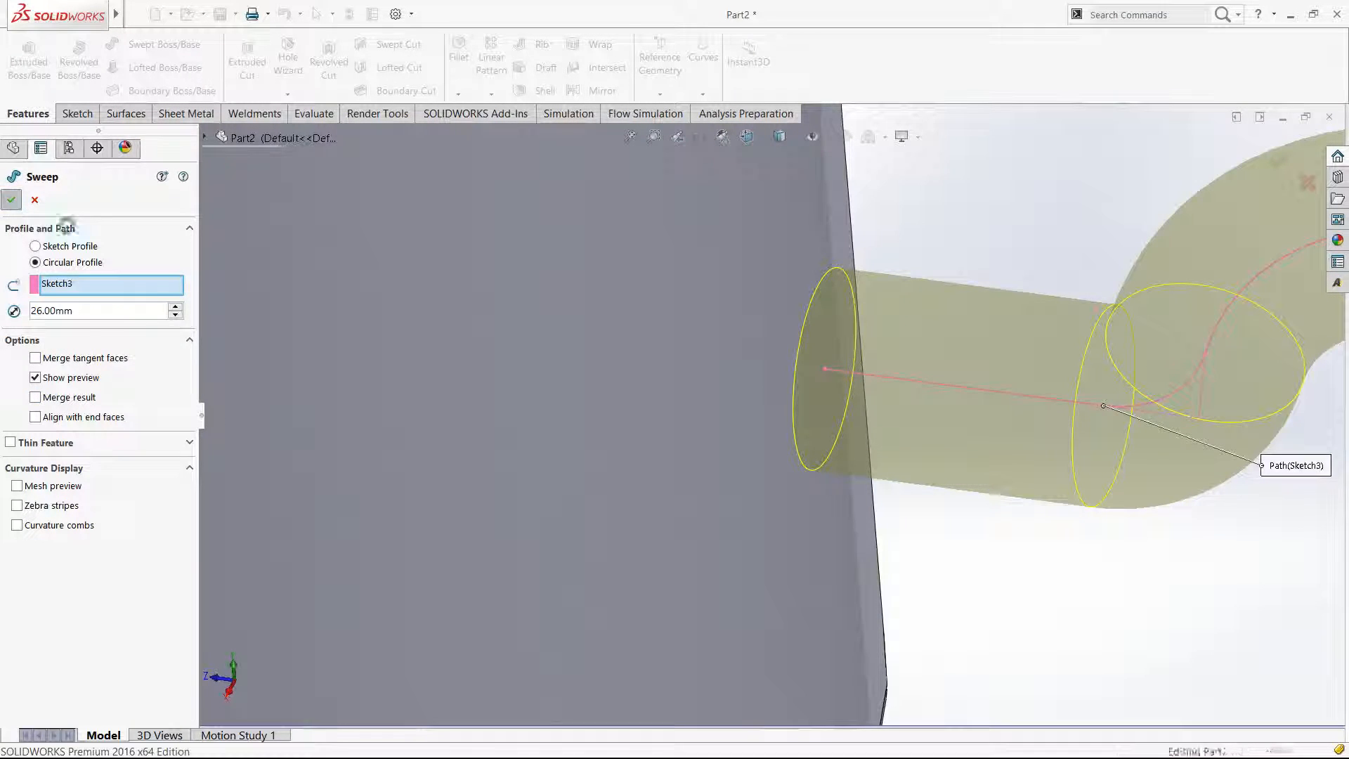
pyautogui.click(11, 200)
# Check which geometry belongs to each of the two solid bodies, the handle sweep and the filleted cup.
pyautogui.hotkey('ctrl', '4')
pyautogui.click(63, 291)
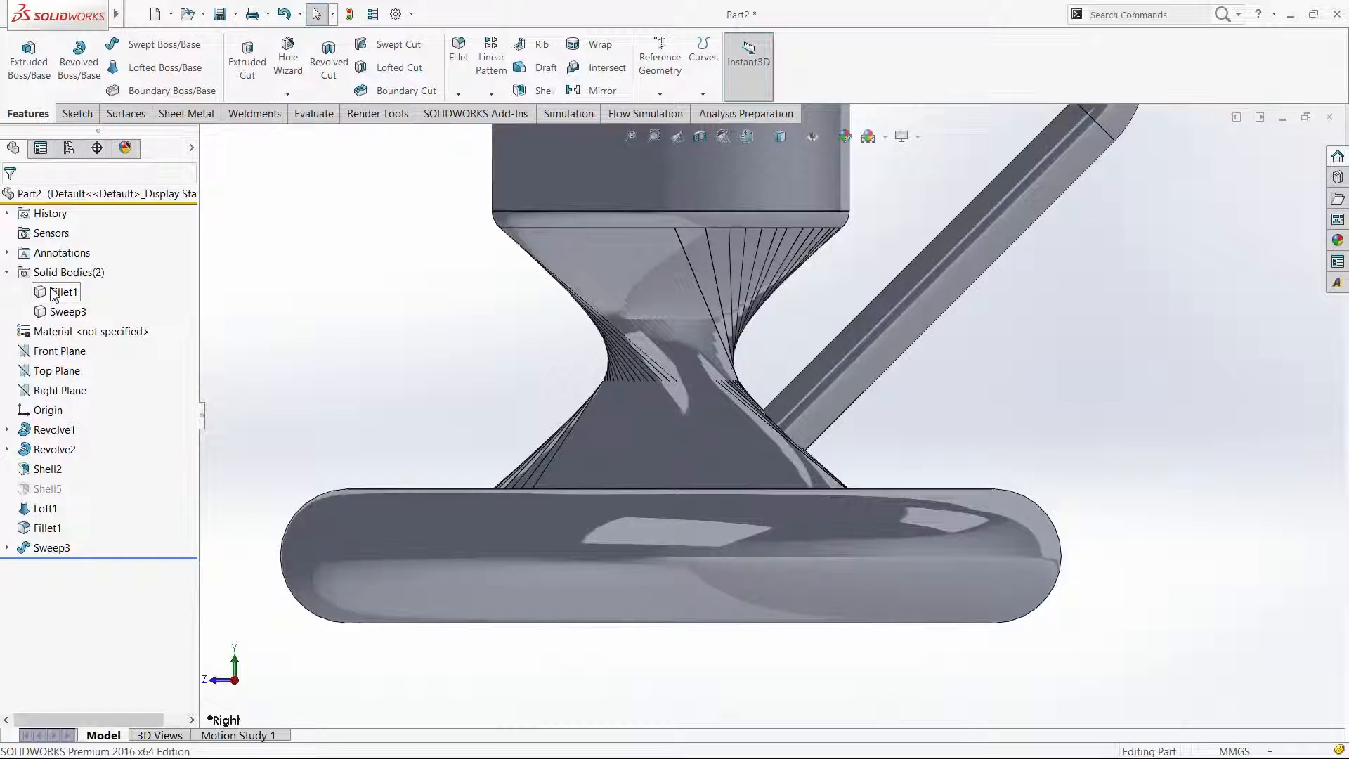
pyautogui.click(69, 314)
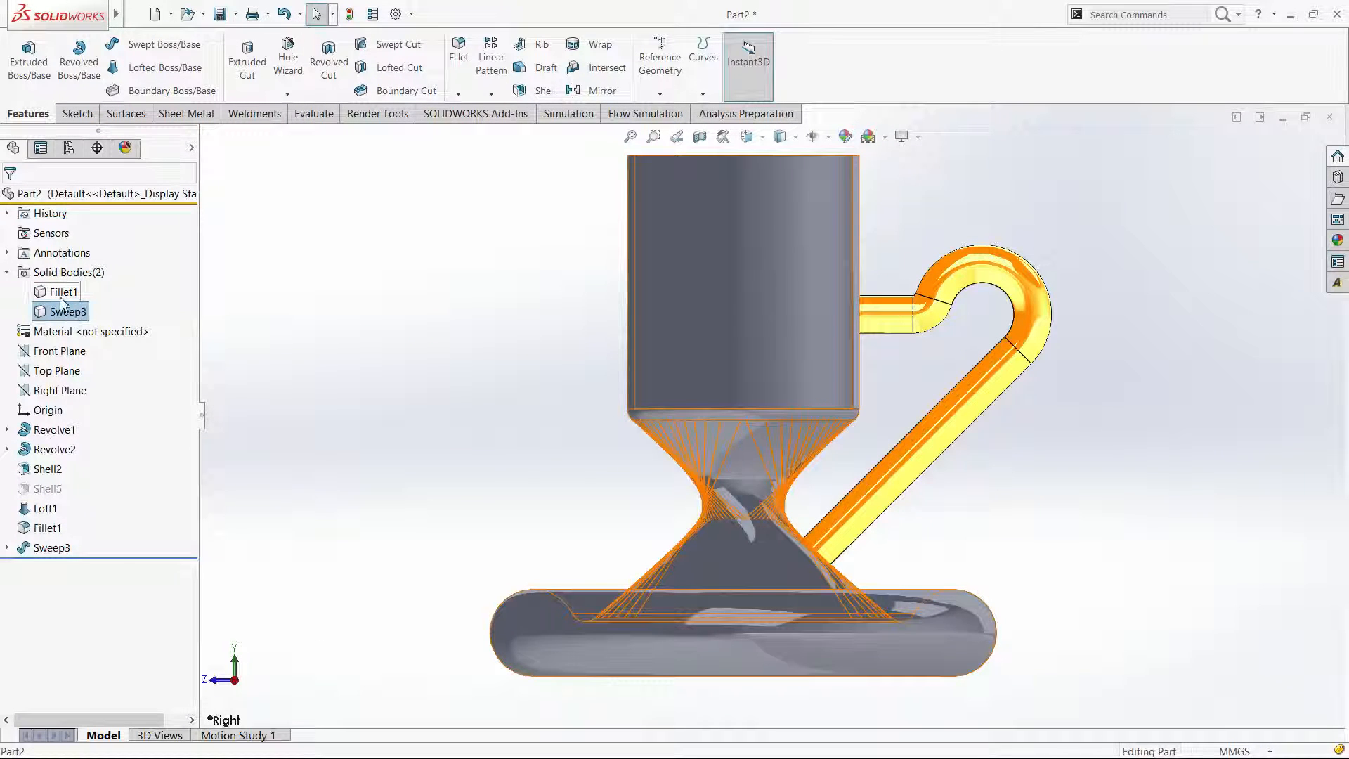
pyautogui.click(63, 292)
pyautogui.click(867, 395)
# Examine up close how the handle's upper end meets the cup wall and its lower end meets the twisted neck.
pyautogui.scroll(-7, 876, 295)
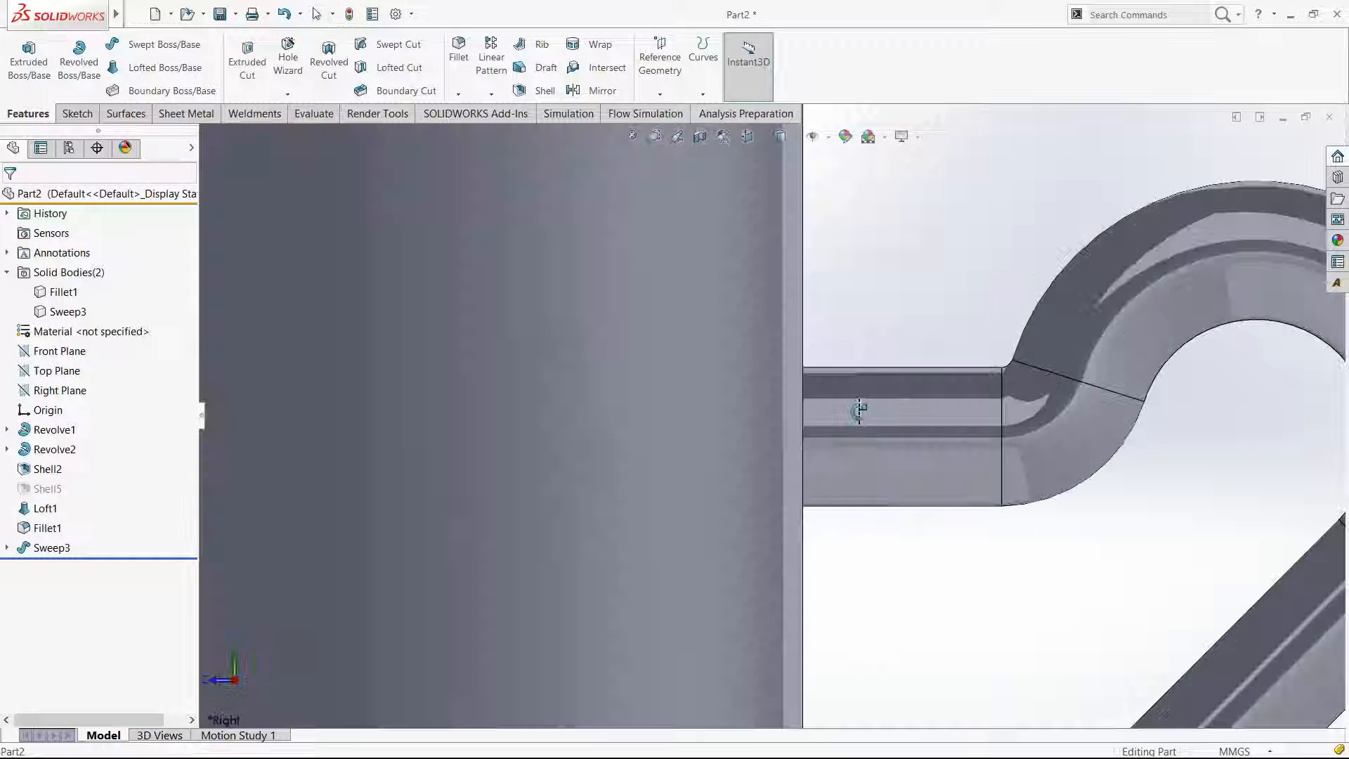
pyautogui.moveTo(711, 345); pyautogui.dragTo(686, 329, button='middle')
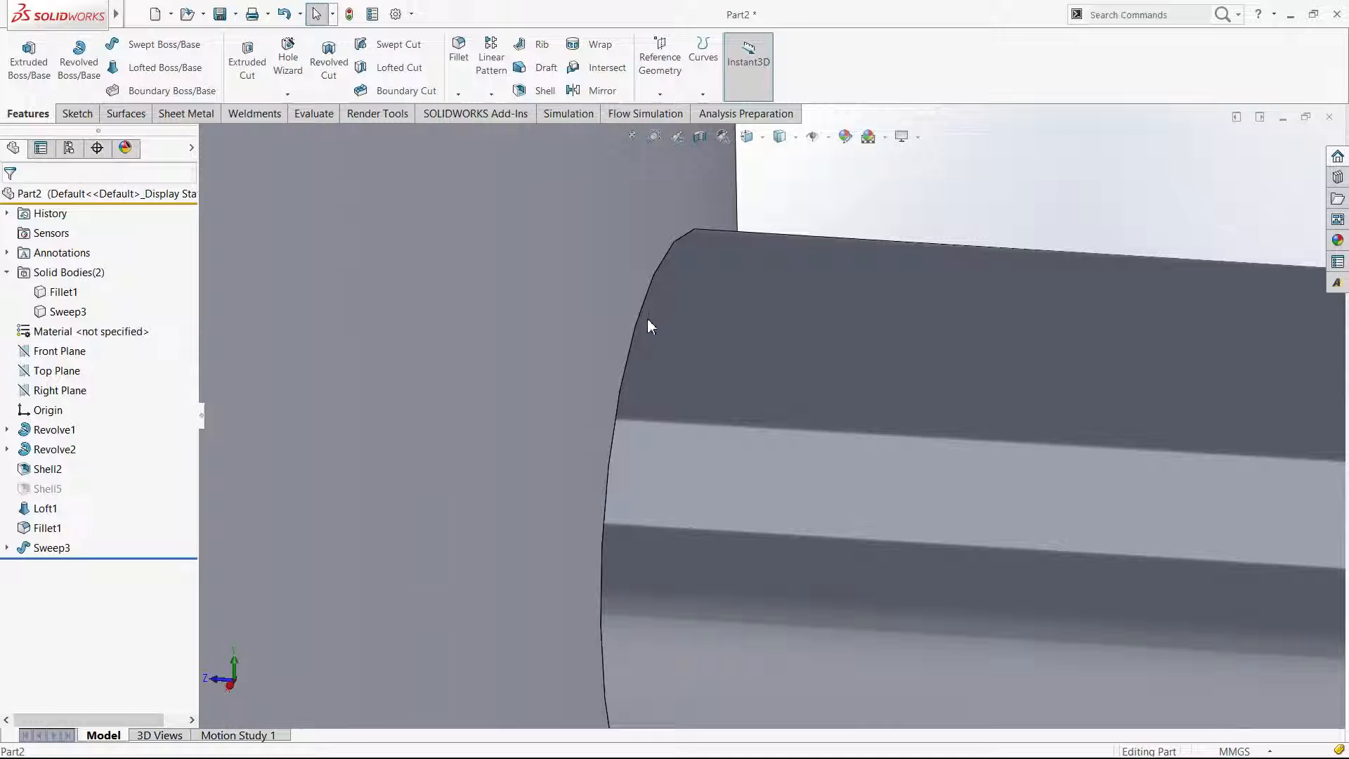
pyautogui.moveTo(663, 336); pyautogui.dragTo(679, 305, button='middle')
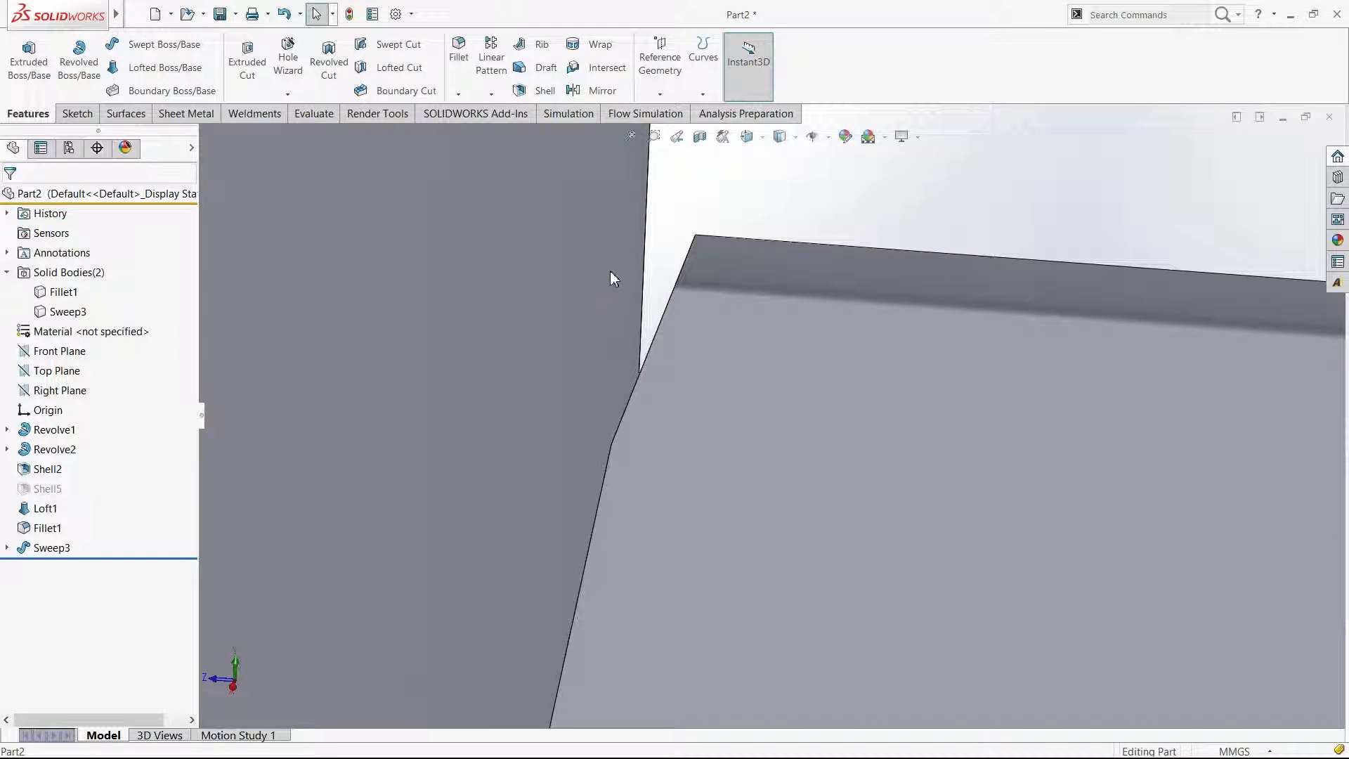
pyautogui.scroll(10, 997, 352)
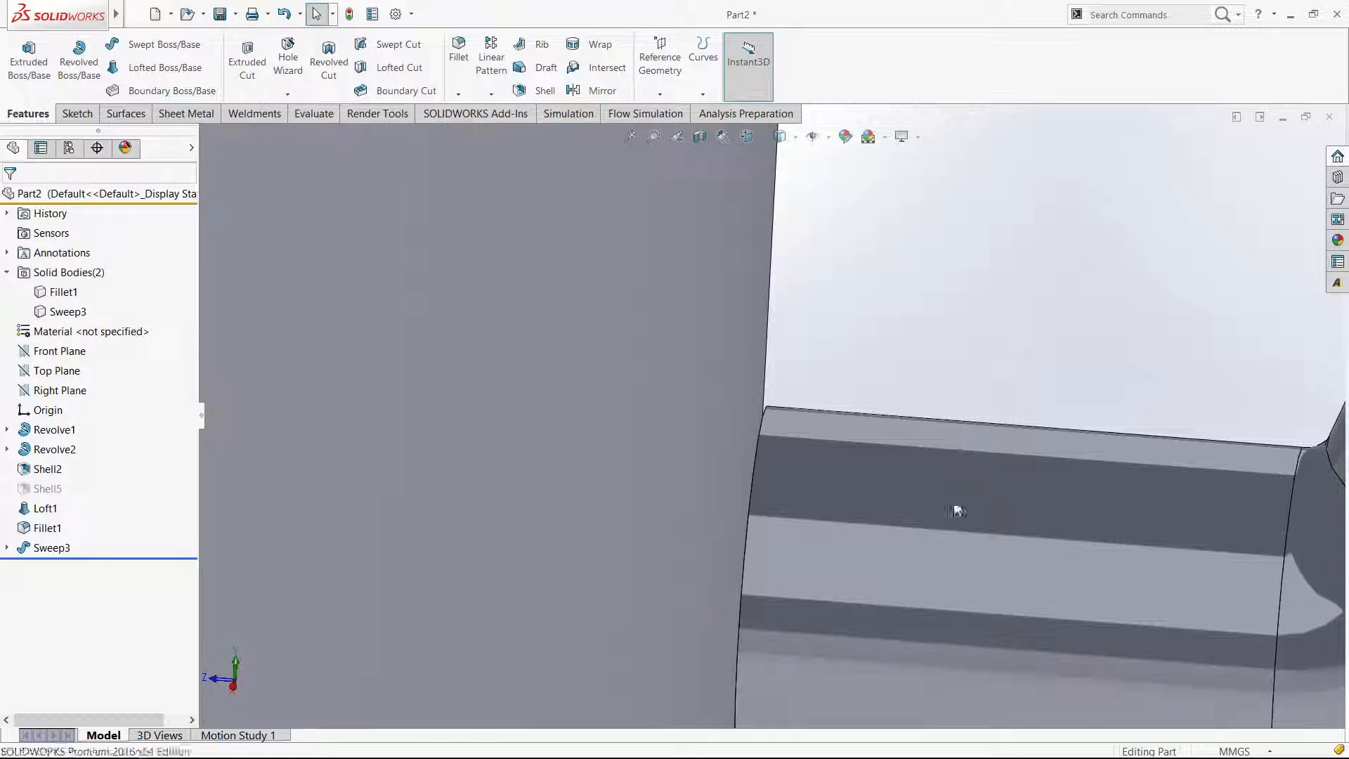
pyautogui.press('f')
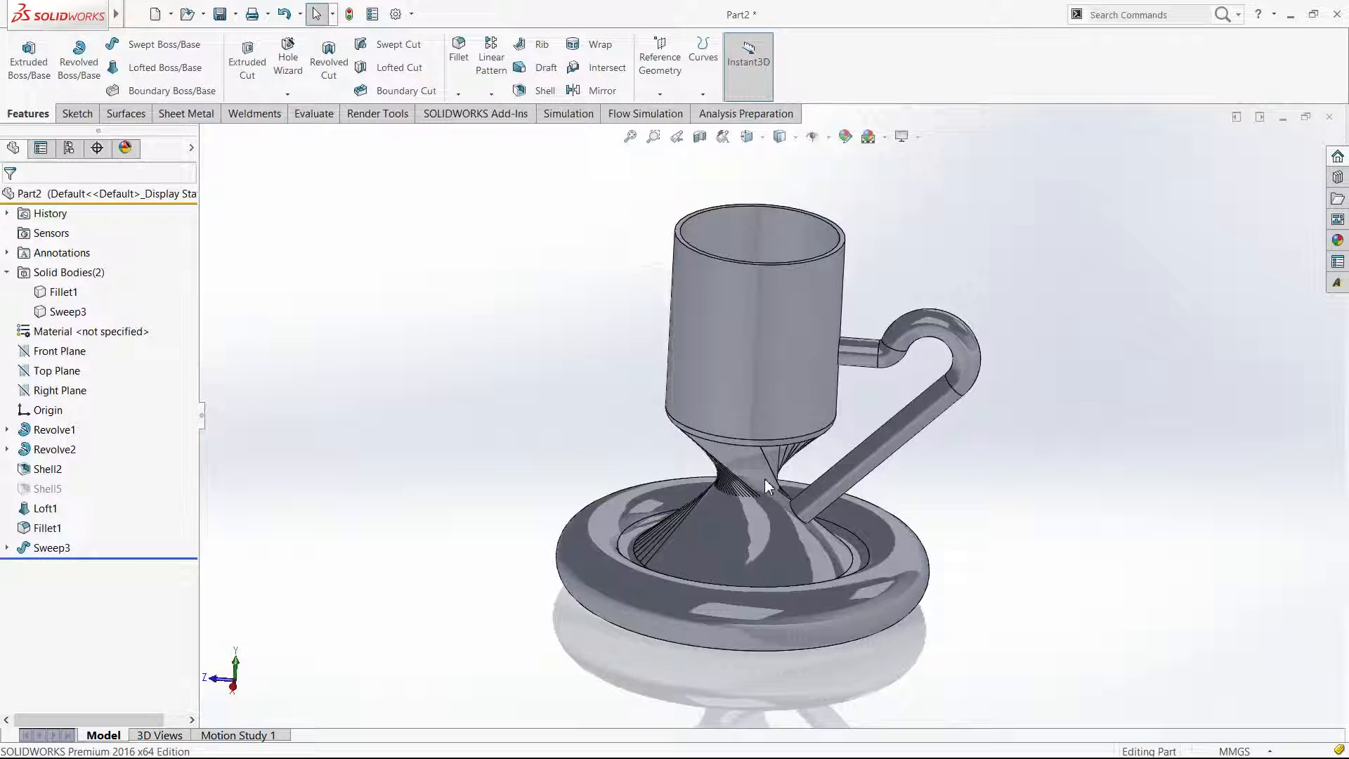
pyautogui.scroll(-5, 765, 478)
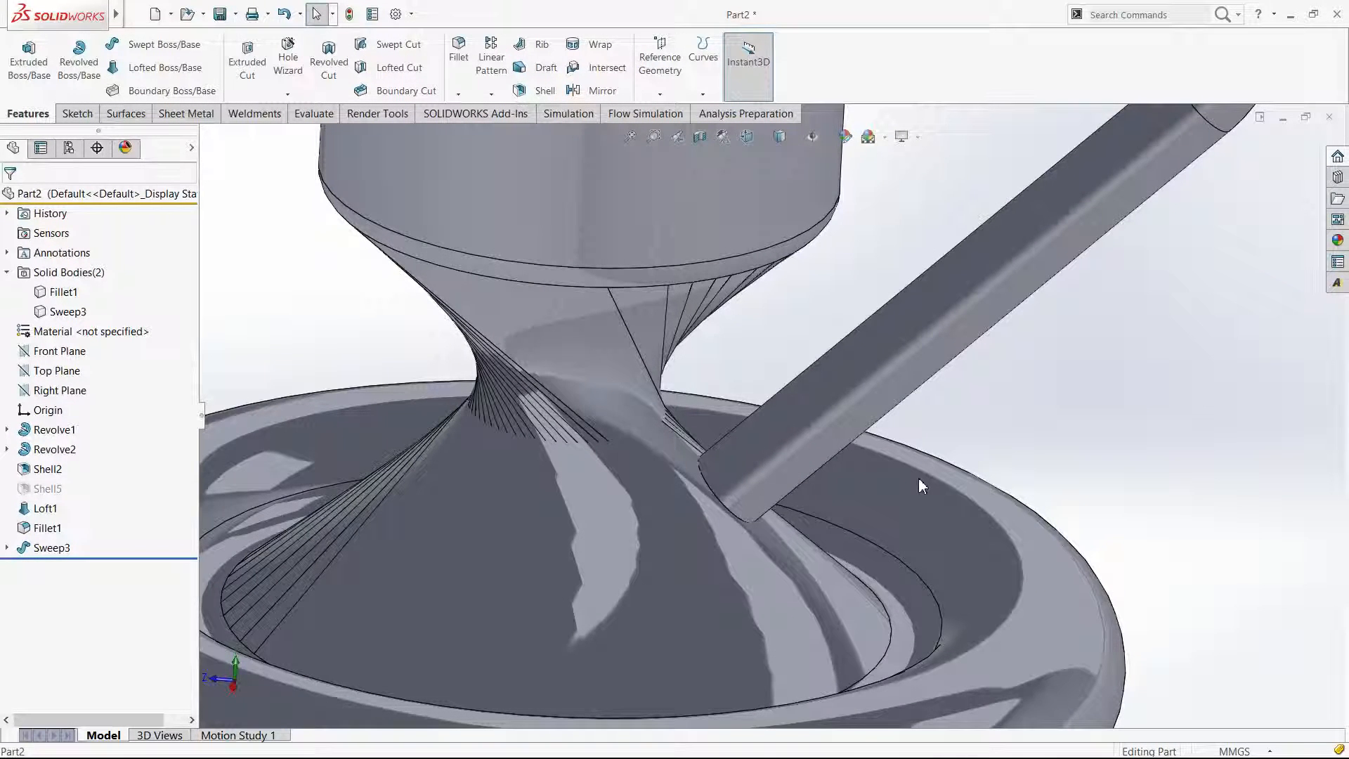
pyautogui.moveTo(919, 479); pyautogui.dragTo(949, 468, button='middle')
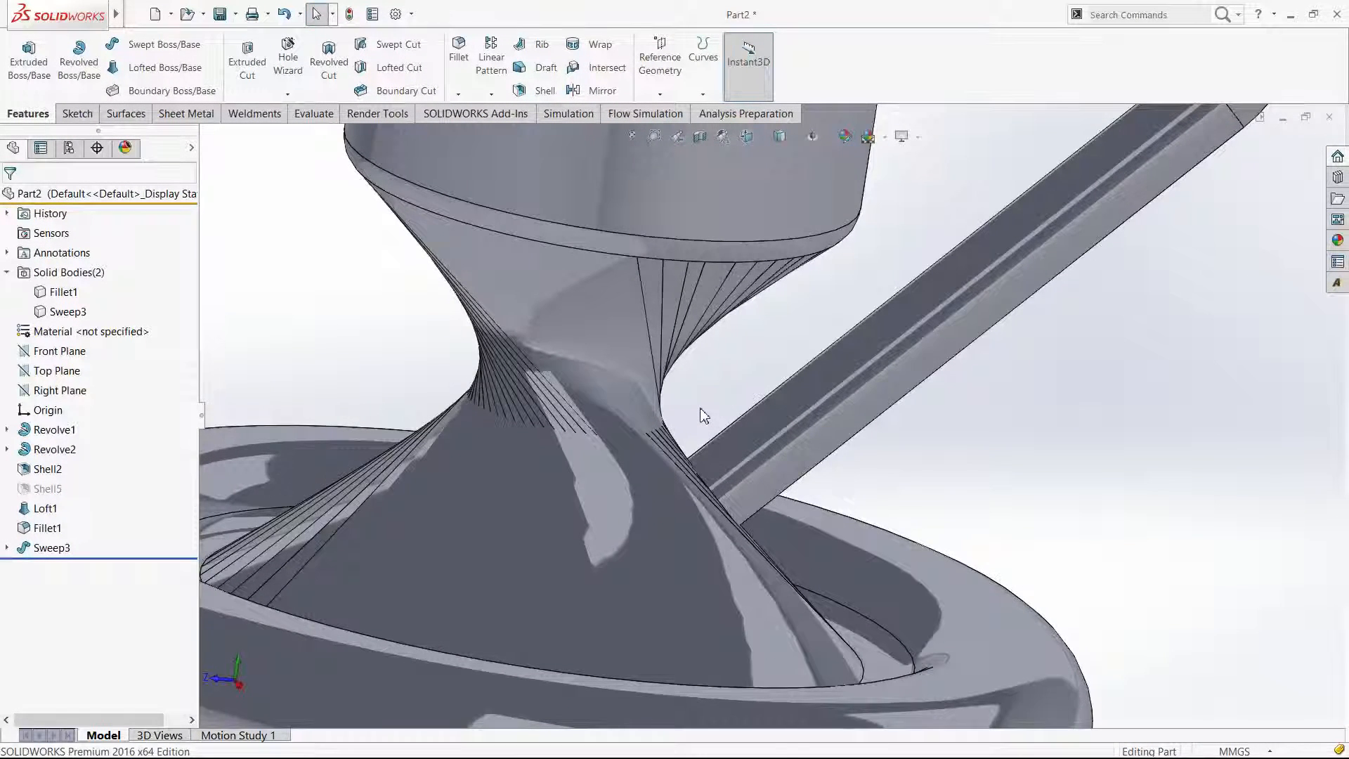
pyautogui.scroll(-5, 703, 414)
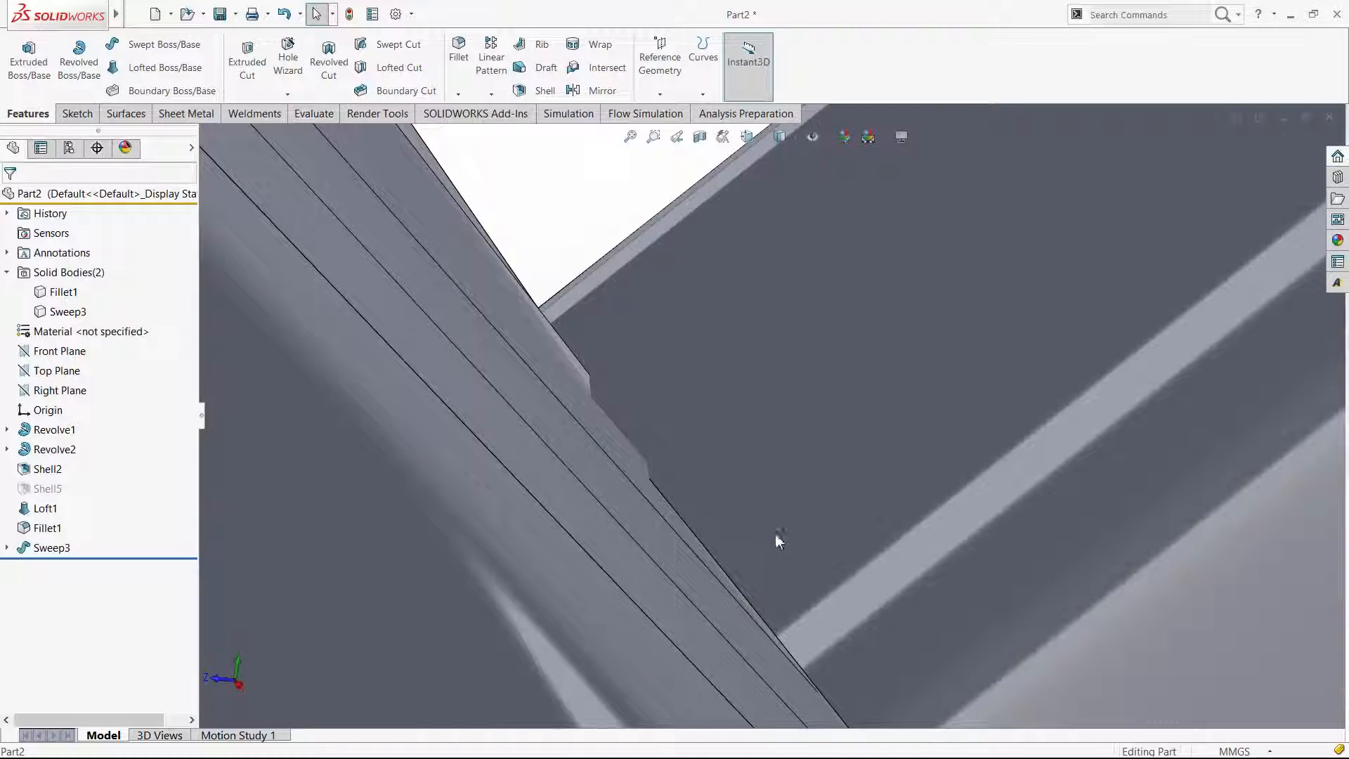
pyautogui.scroll(3, 825, 507)
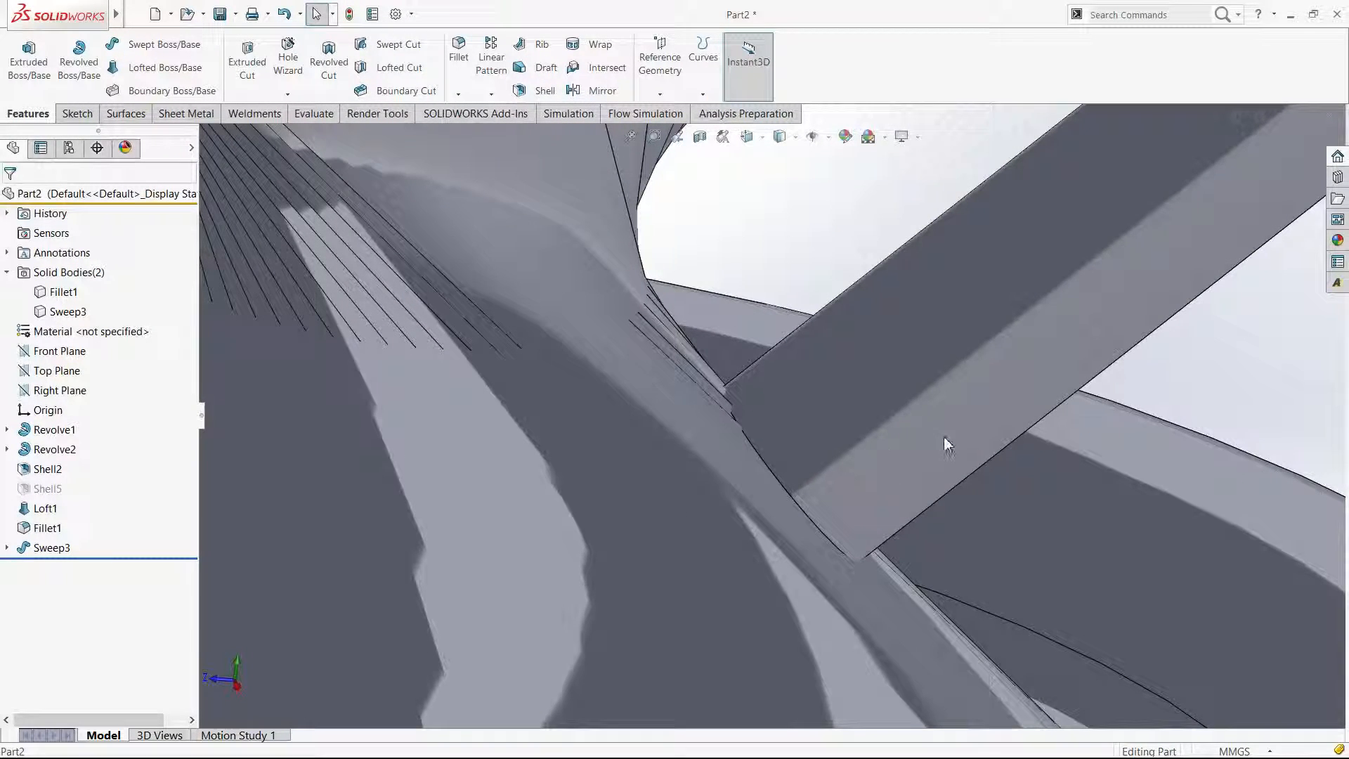
pyautogui.scroll(5, 1118, 325)
pyautogui.hotkey('ctrl', '7')
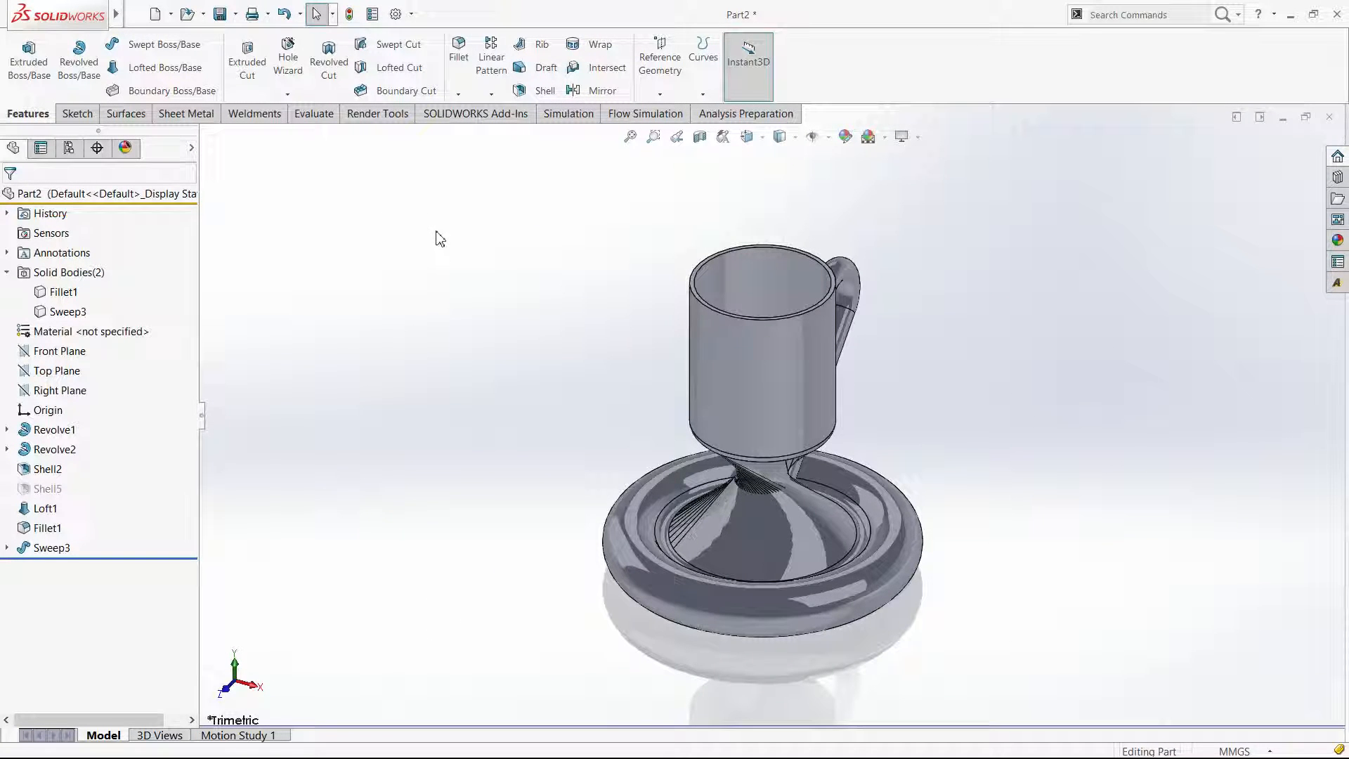
# Hide the cup body so that only the handle body is shown.
pyautogui.hotkey('ctrl', '4')
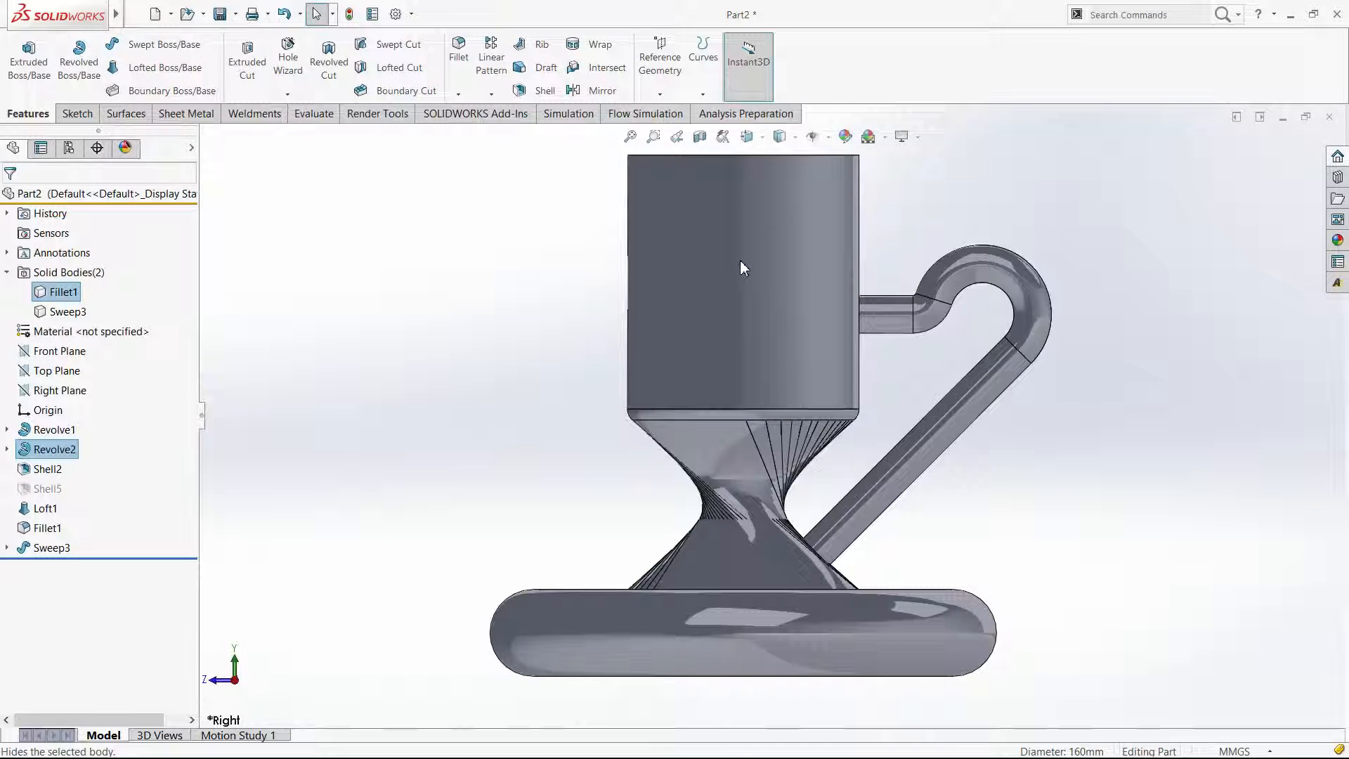
pyautogui.click(538, 301)
pyautogui.rightClick(670, 317)
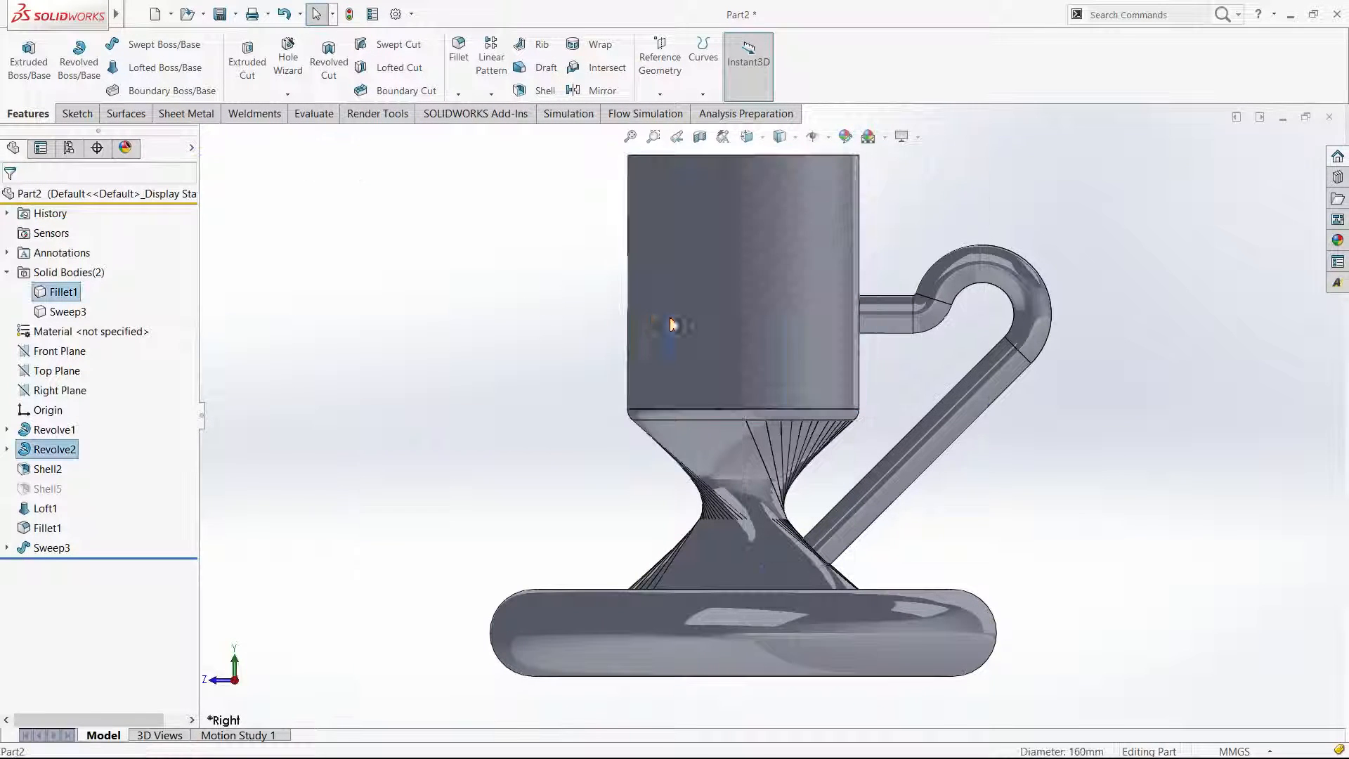
pyautogui.click(722, 281)
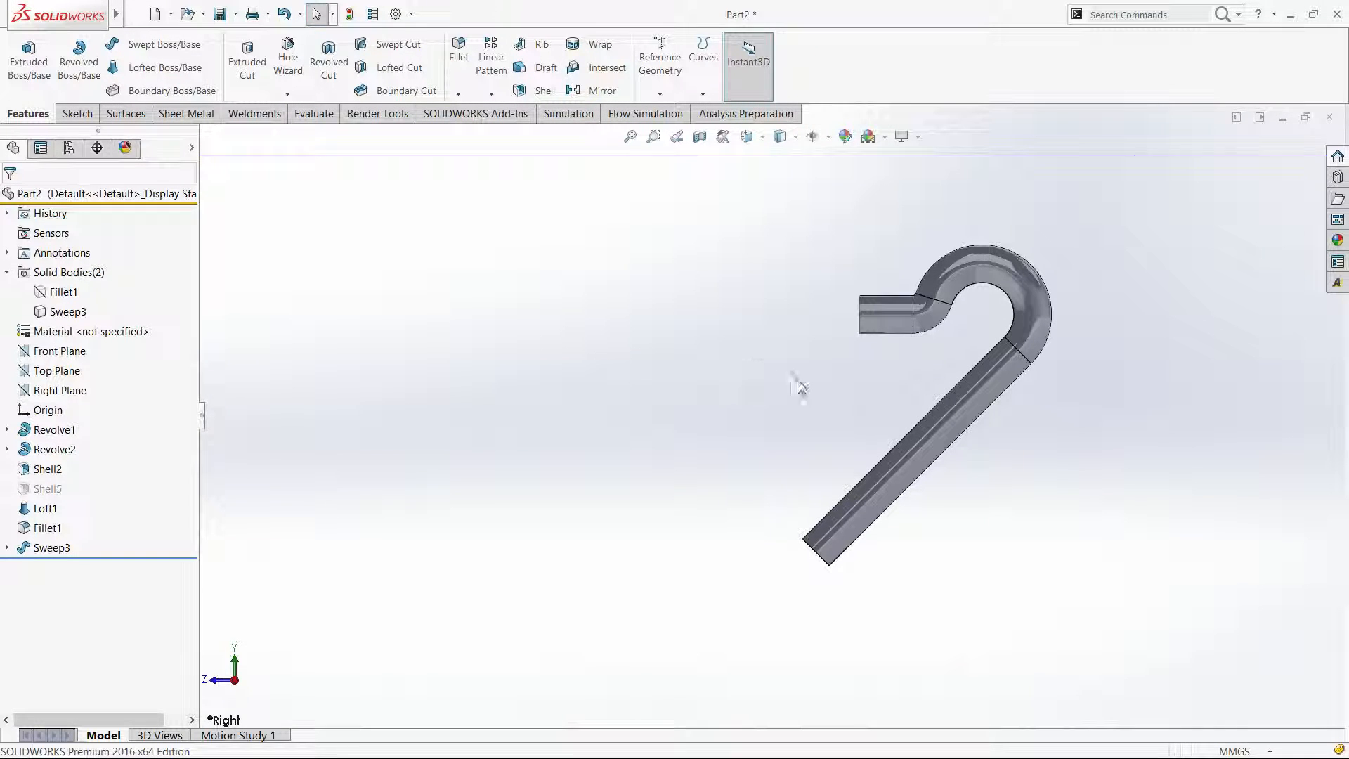
# Sketch on the end face of the handle's short horizontal section, converting its circular edge to a sketch entity, and finish the sketch.
pyautogui.scroll(1, 795, 426)
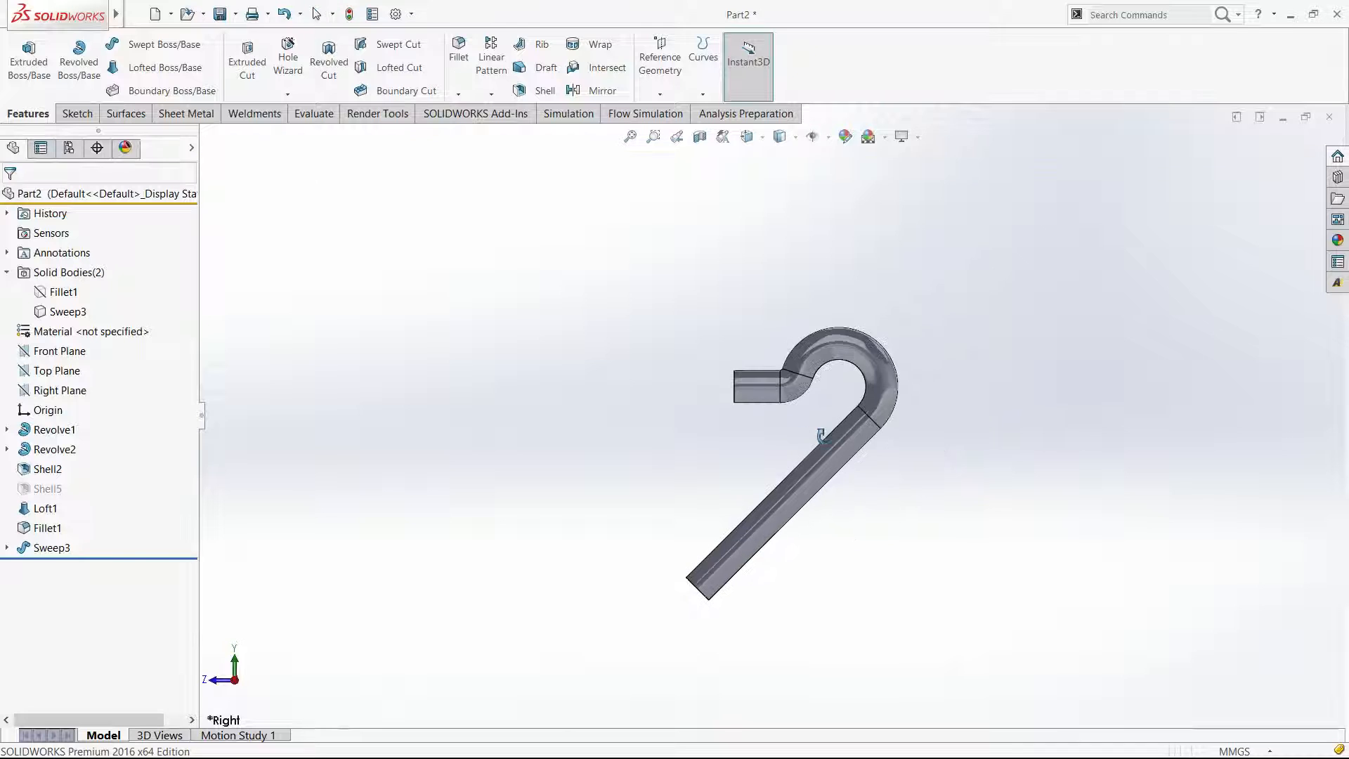
pyautogui.click(740, 370)
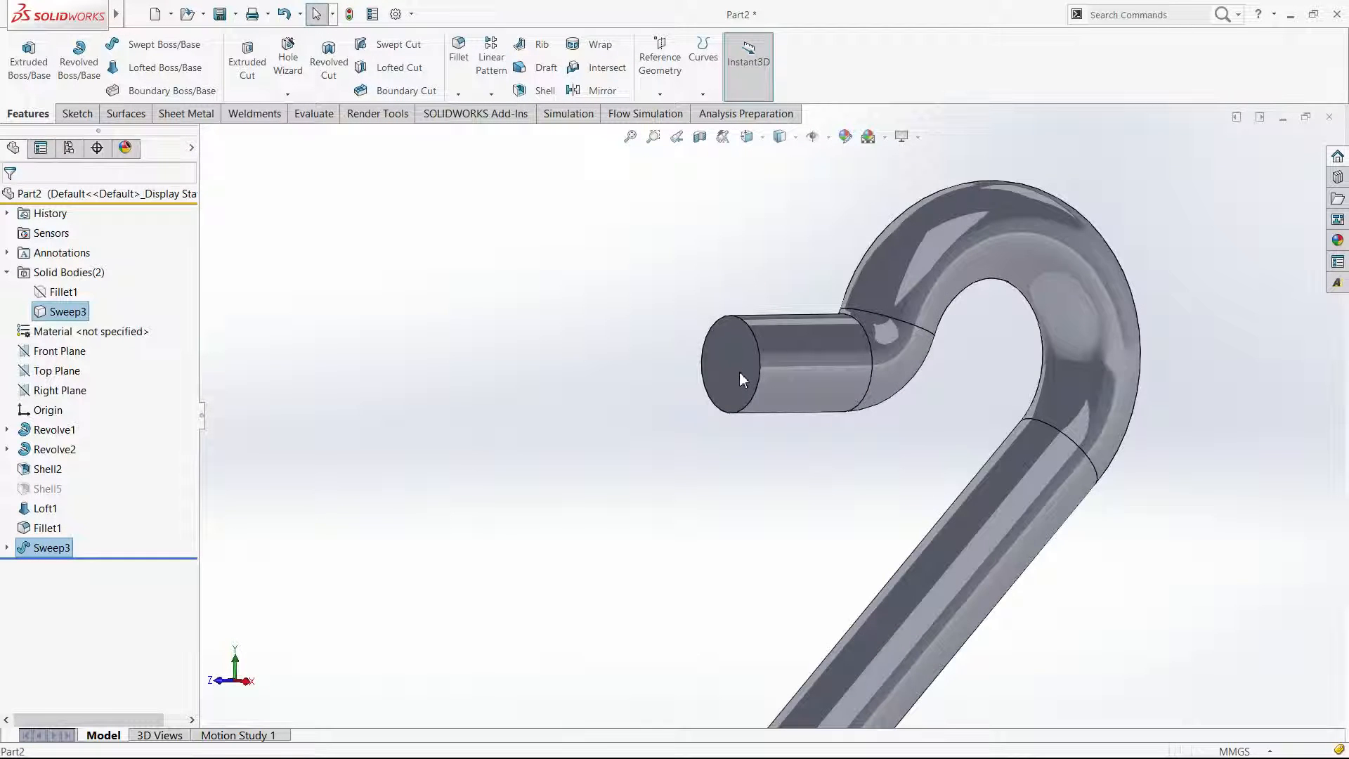
pyautogui.click(791, 325)
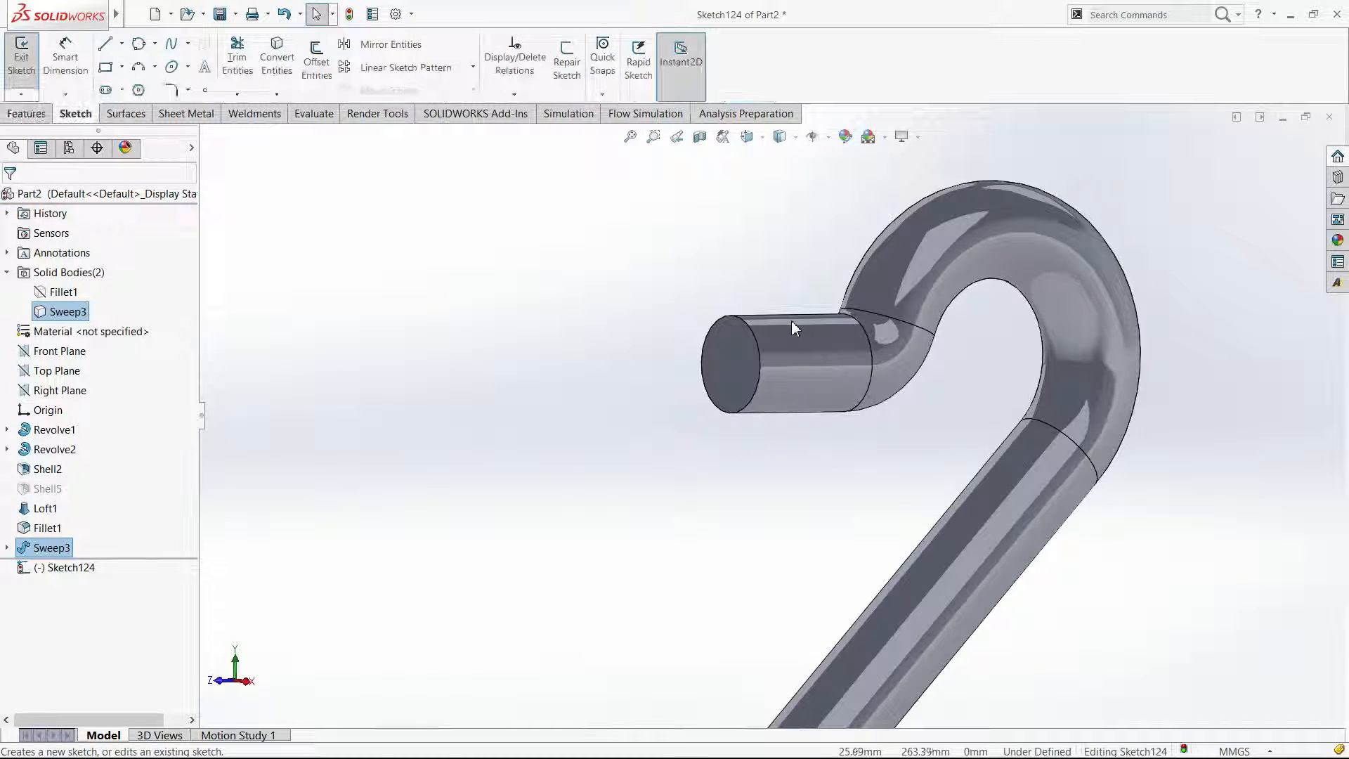
pyautogui.click(732, 345)
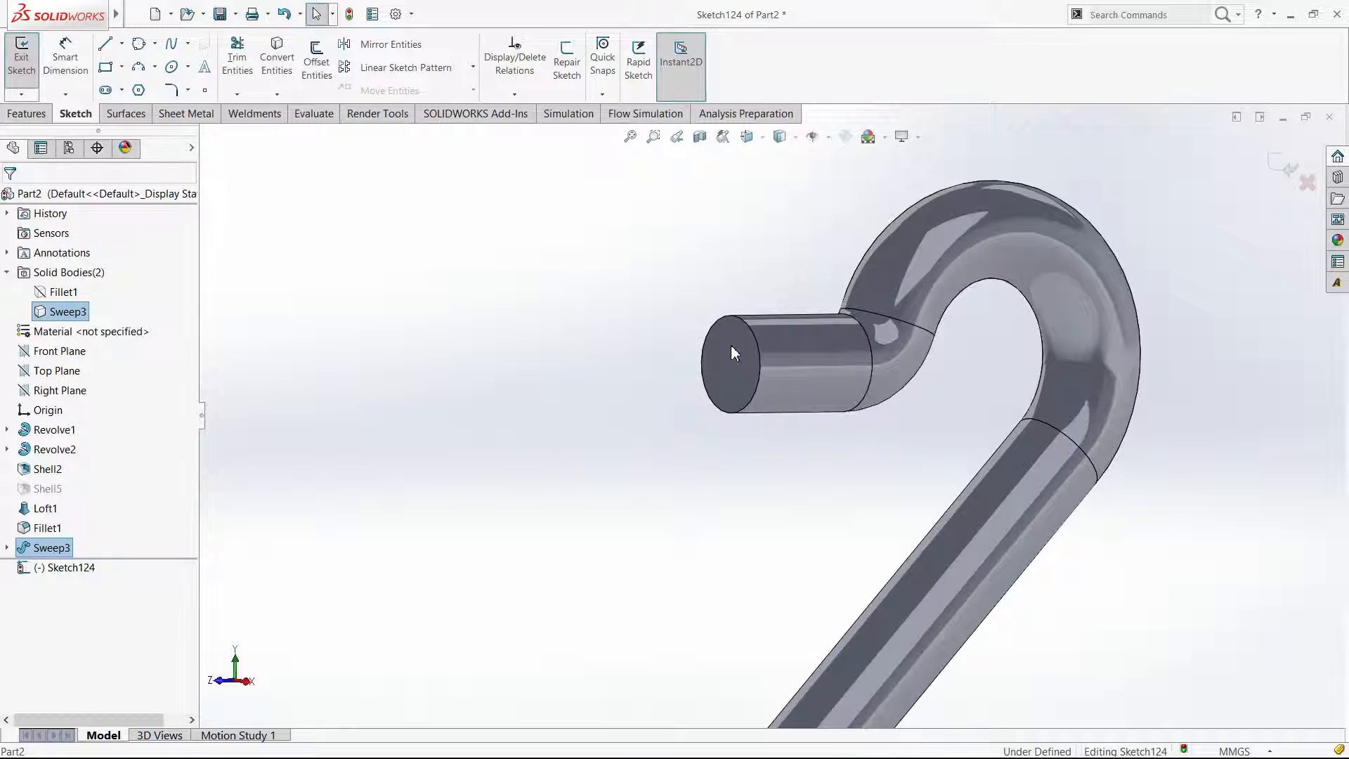
pyautogui.click(283, 77)
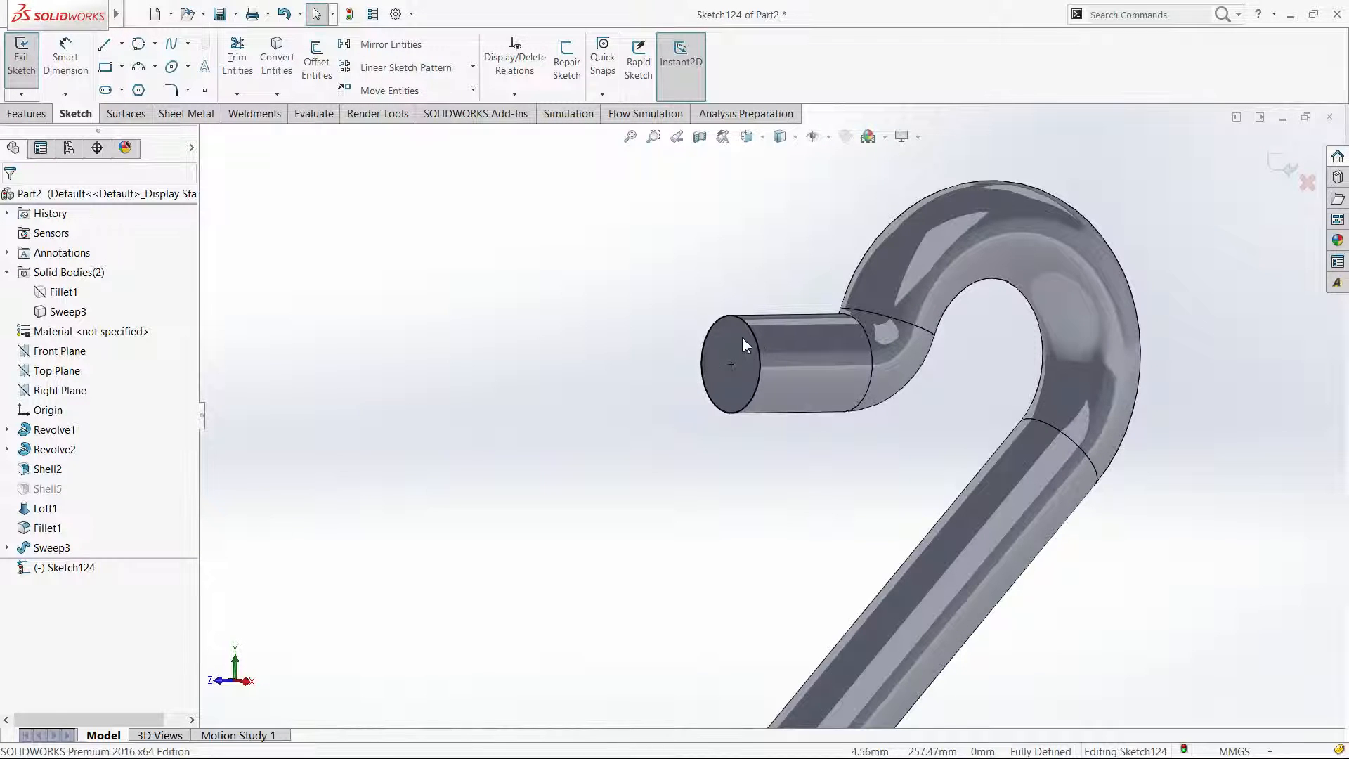
pyautogui.click(1282, 158)
pyautogui.click(1185, 355)
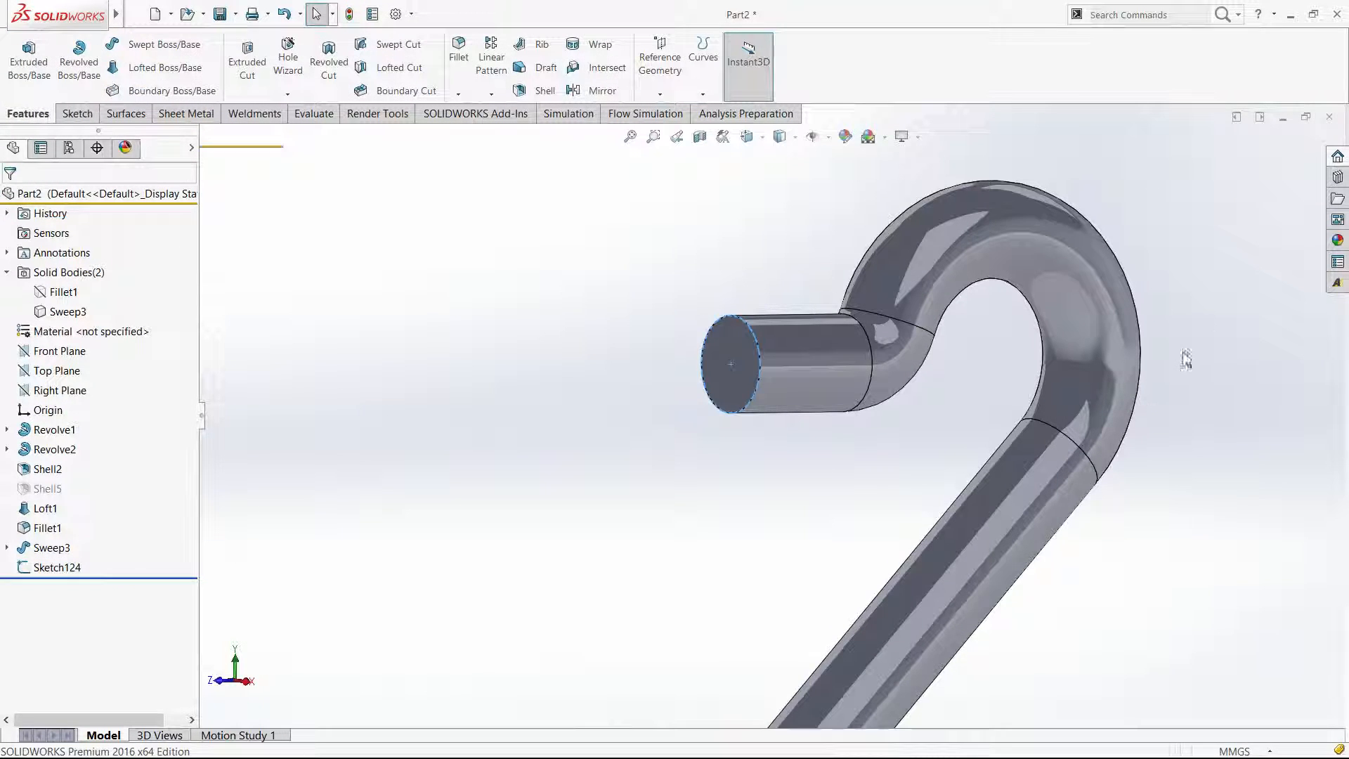
# Sketch on the end face of the handle's long diagonal section, converting its circular edge, and finish the sketch.
pyautogui.scroll(6, 826, 584)
pyautogui.moveTo(793, 496); pyautogui.dragTo(753, 530, button='middle')
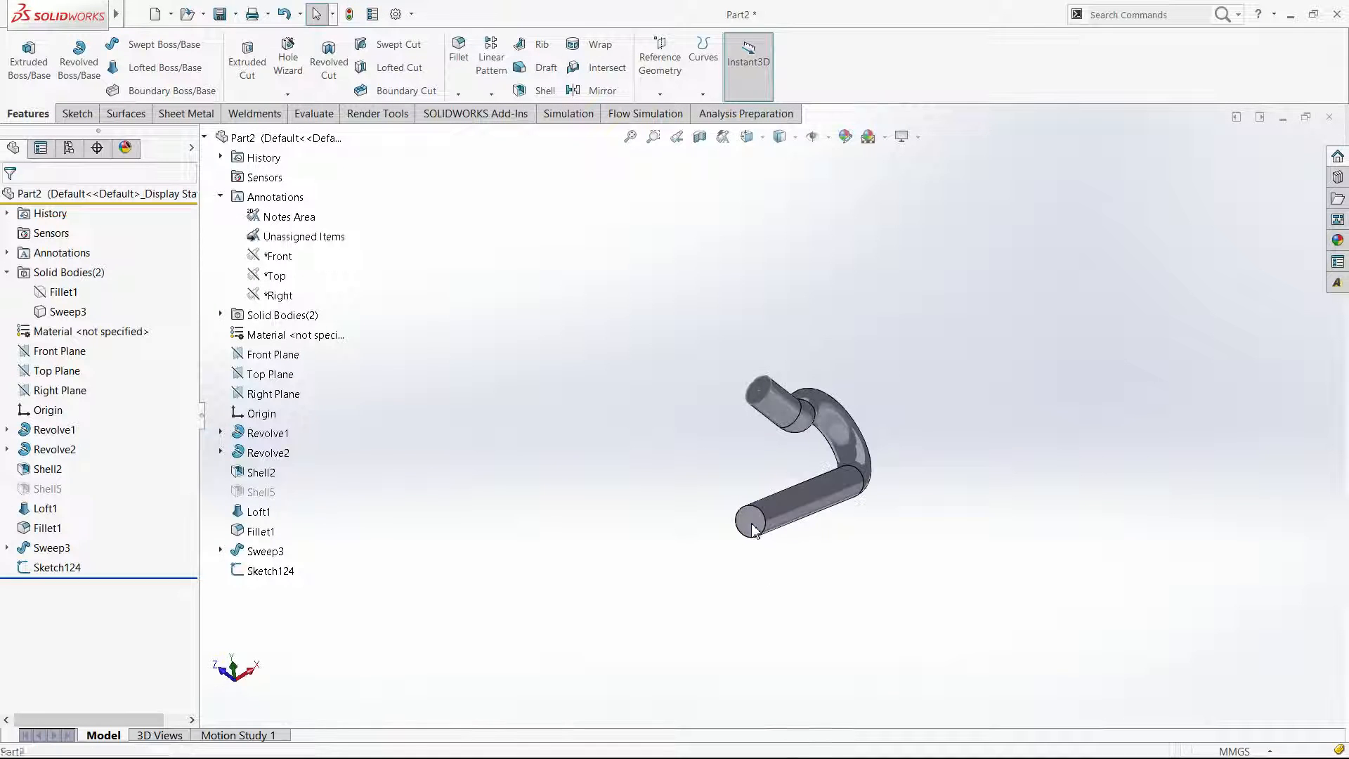
pyautogui.click(754, 531)
pyautogui.click(805, 479)
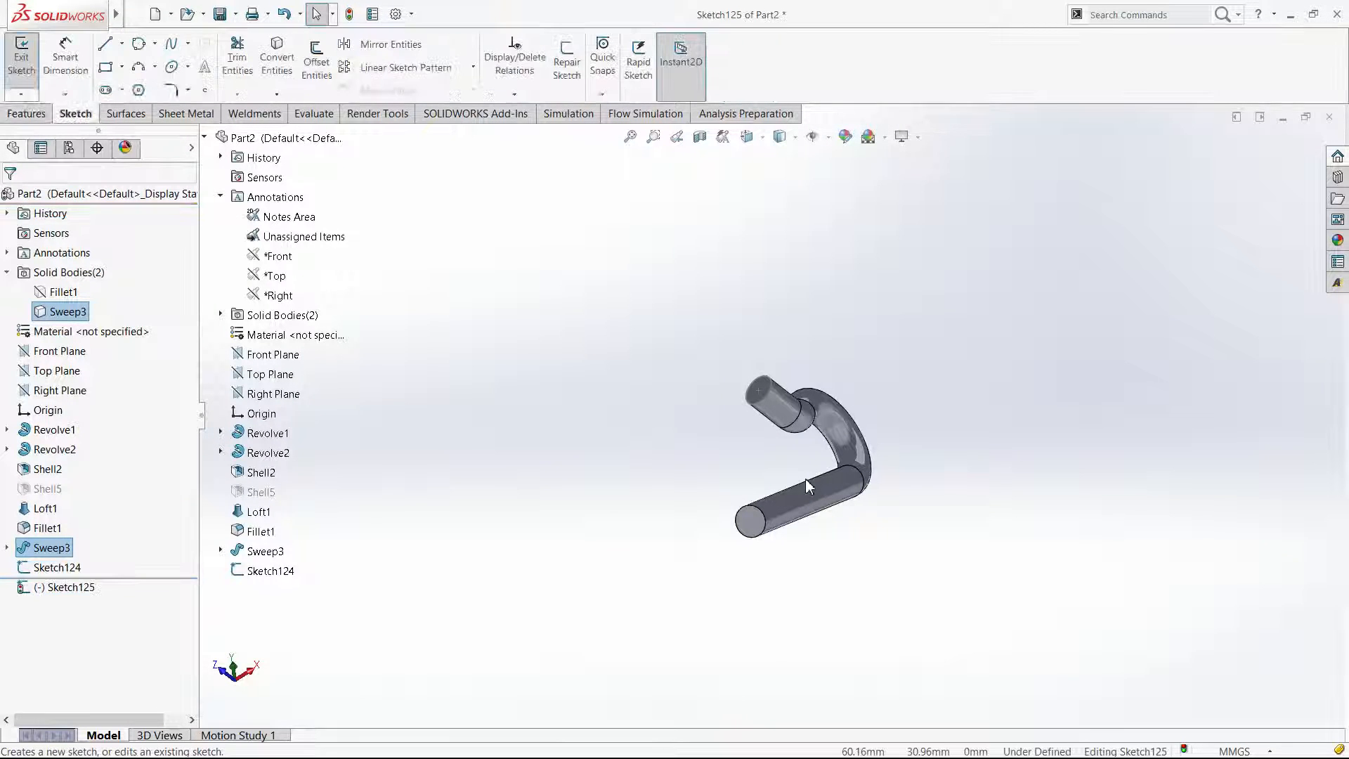
pyautogui.click(284, 59)
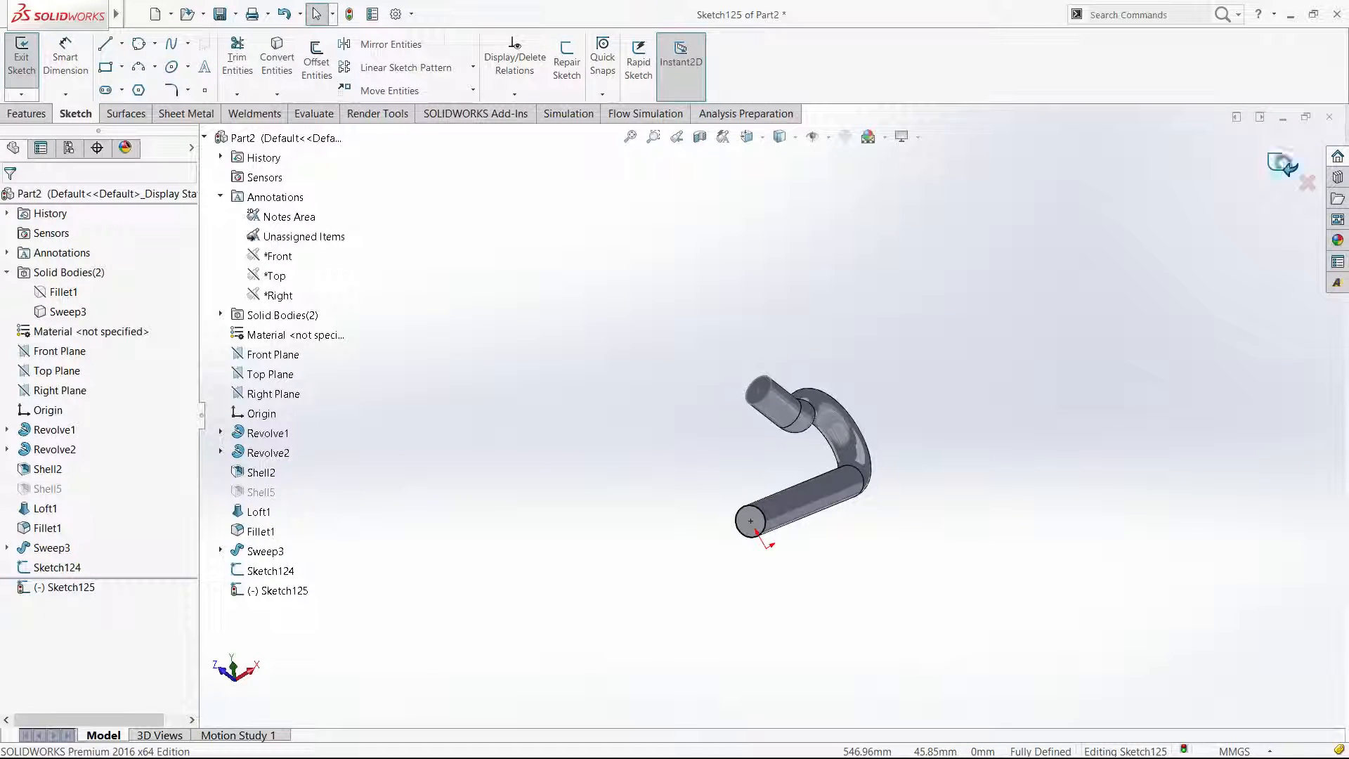
pyautogui.click(1290, 165)
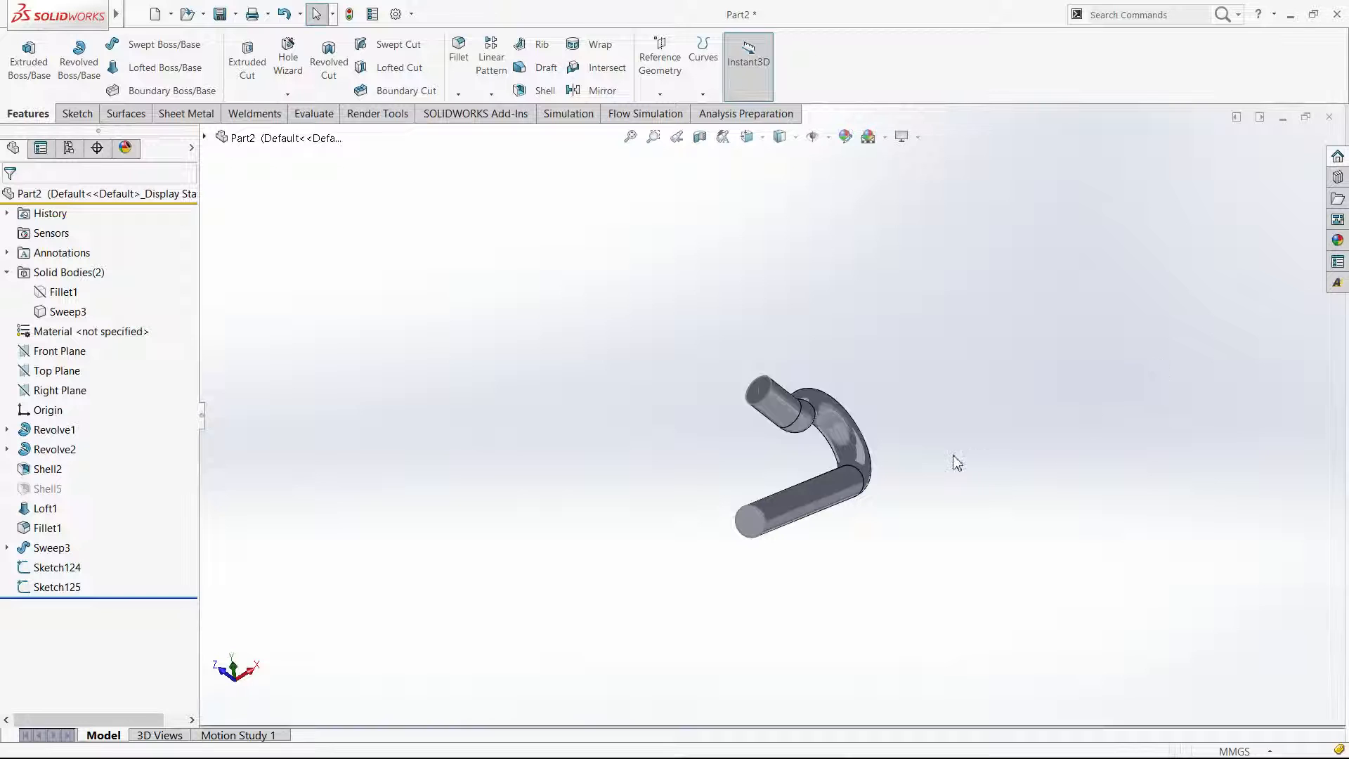
pyautogui.hotkey('ctrl', '4')
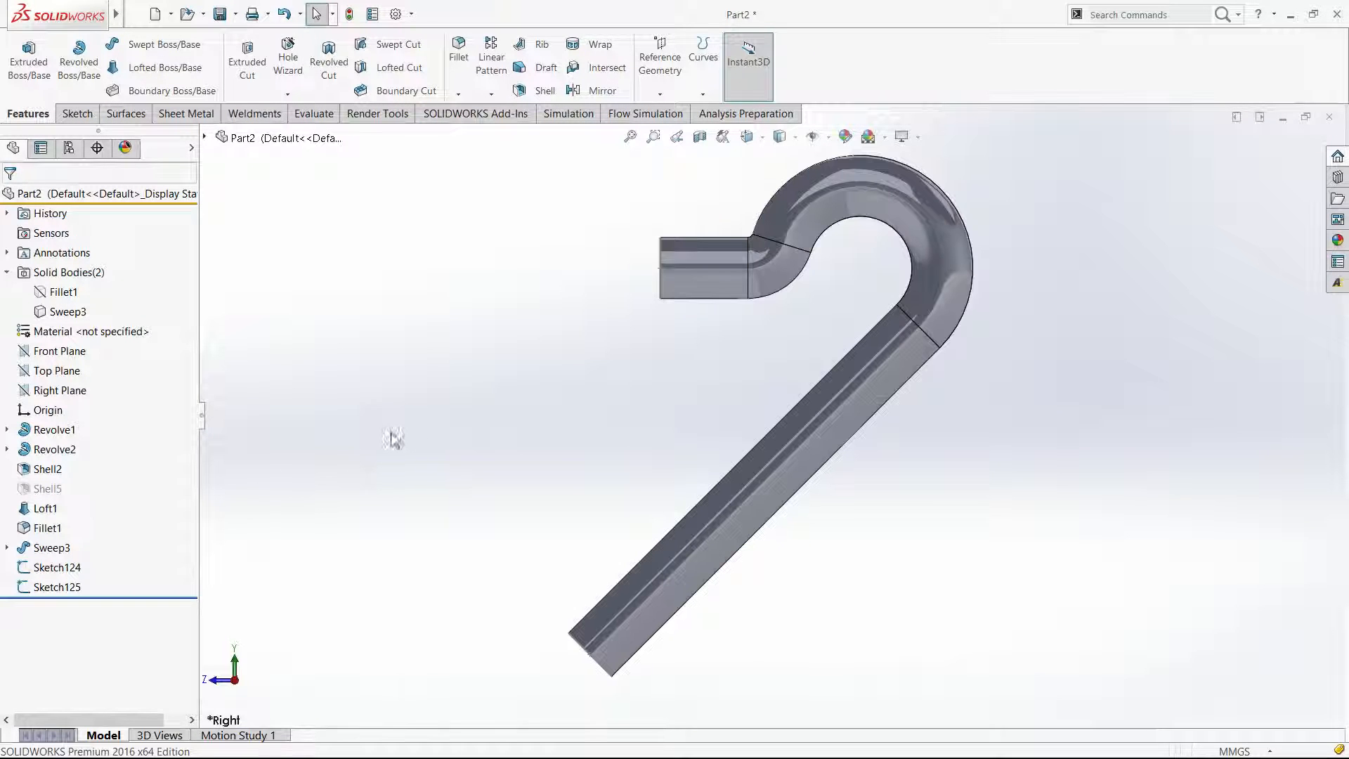
# Show the hidden cup body again so that it appears together with the handle body.
pyautogui.click(35, 569)
pyautogui.click(42, 588)
pyautogui.click(341, 421)
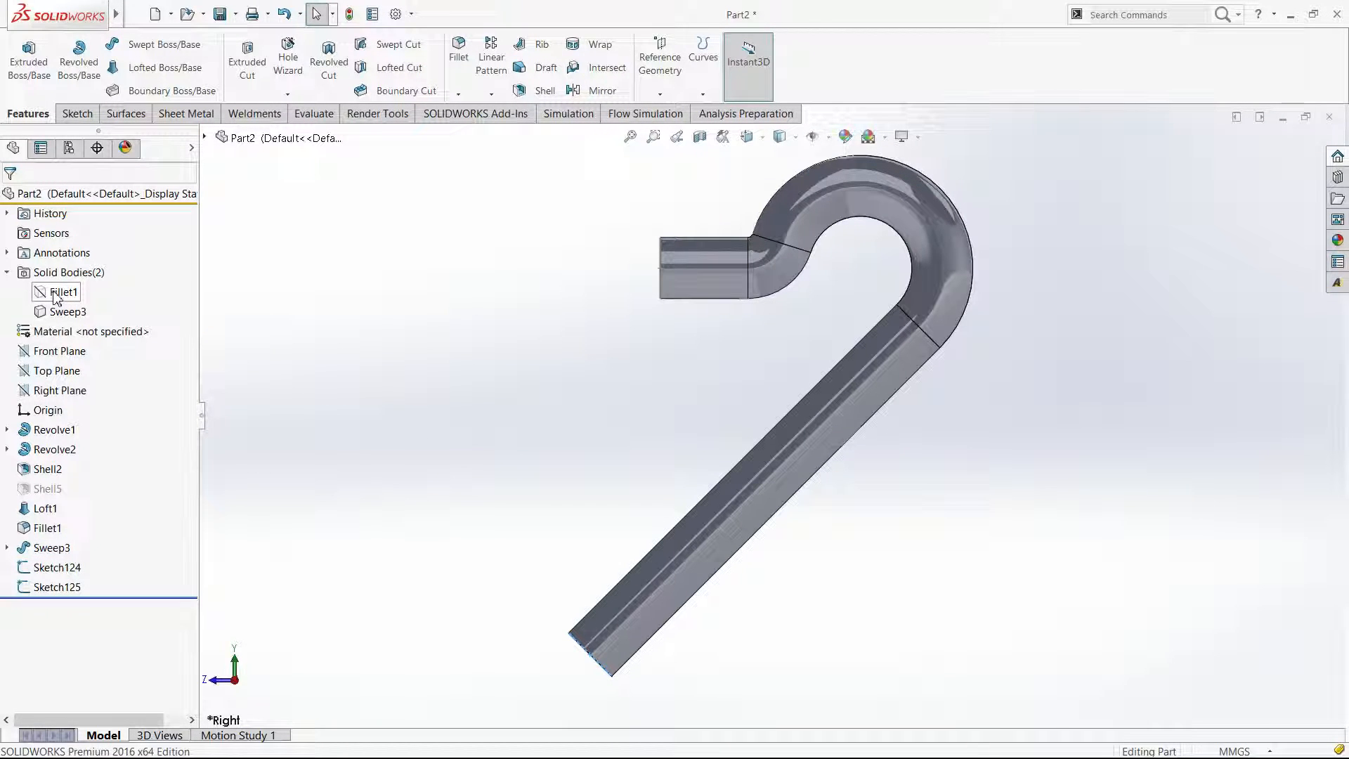
pyautogui.click(62, 292)
pyautogui.click(76, 276)
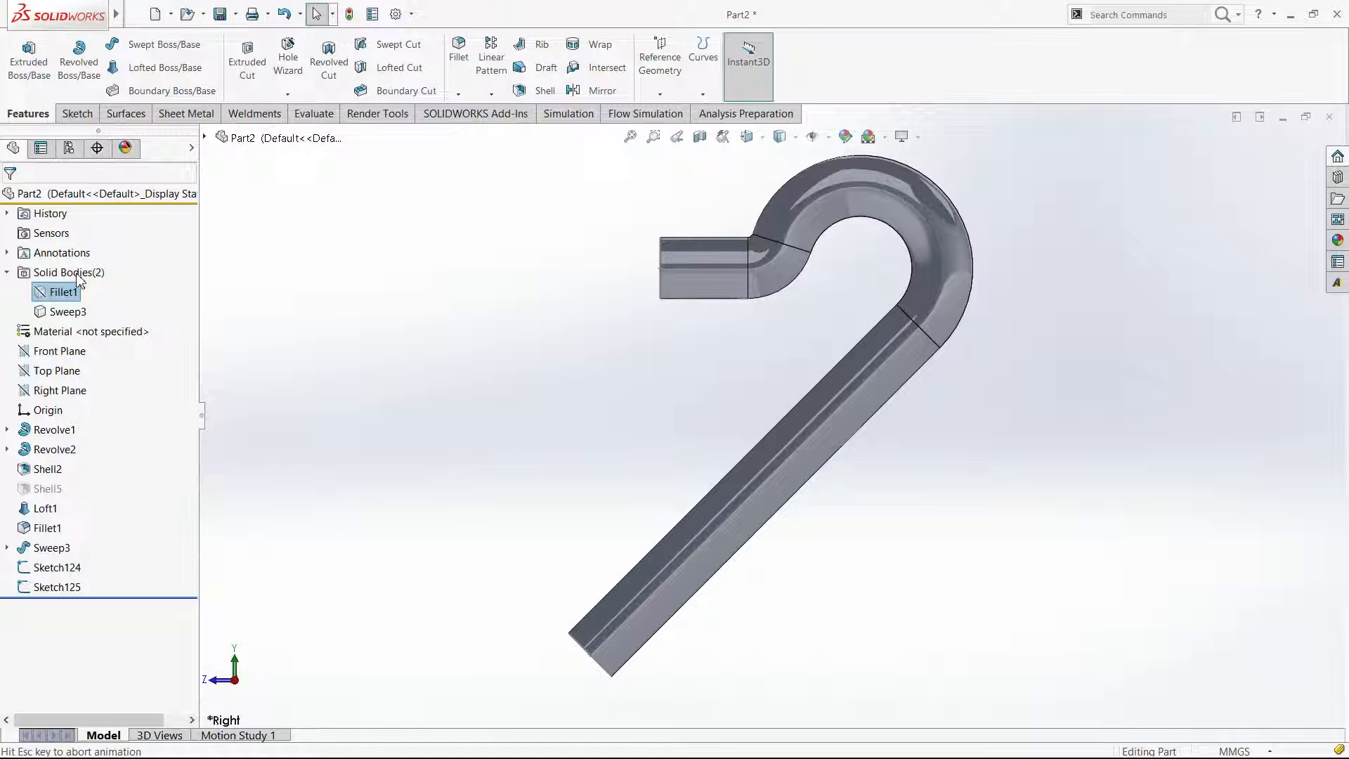
pyautogui.click(65, 291)
pyautogui.click(263, 345)
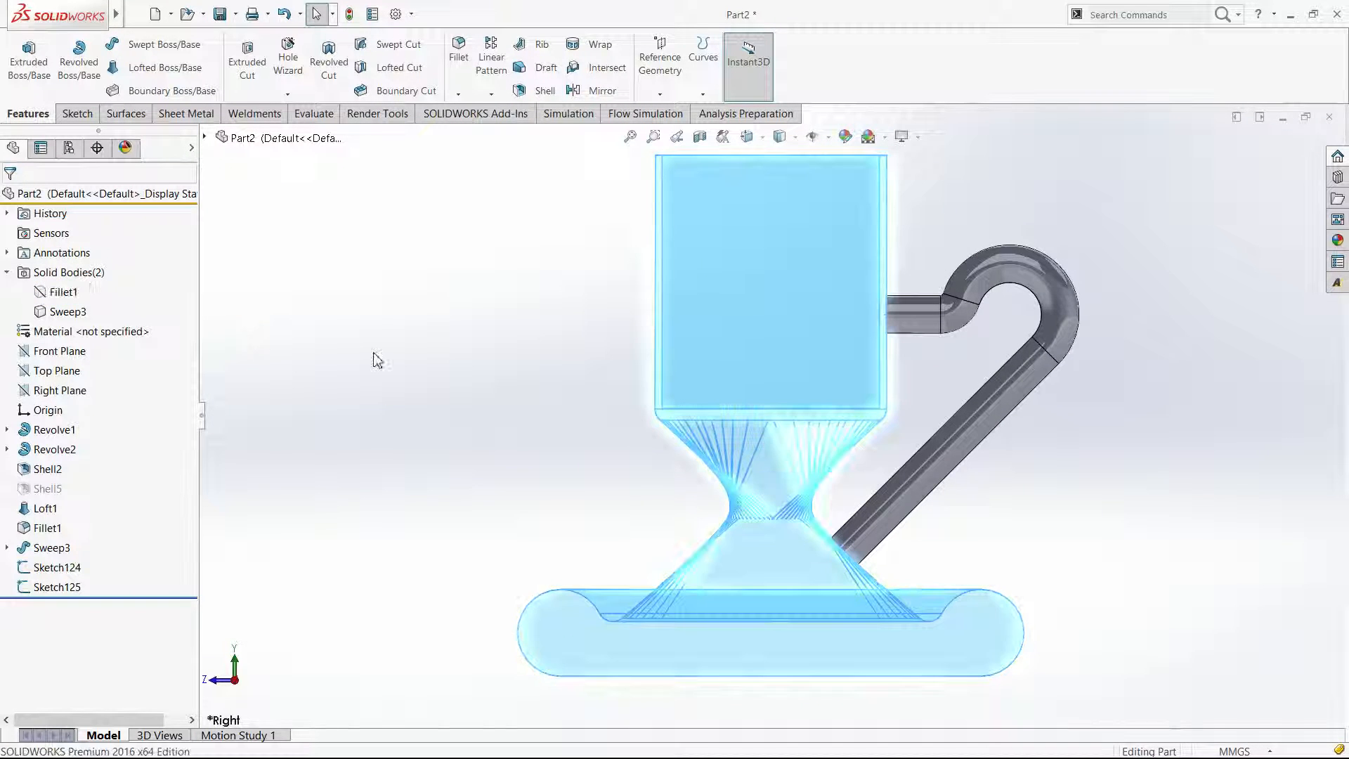
pyautogui.click(62, 278)
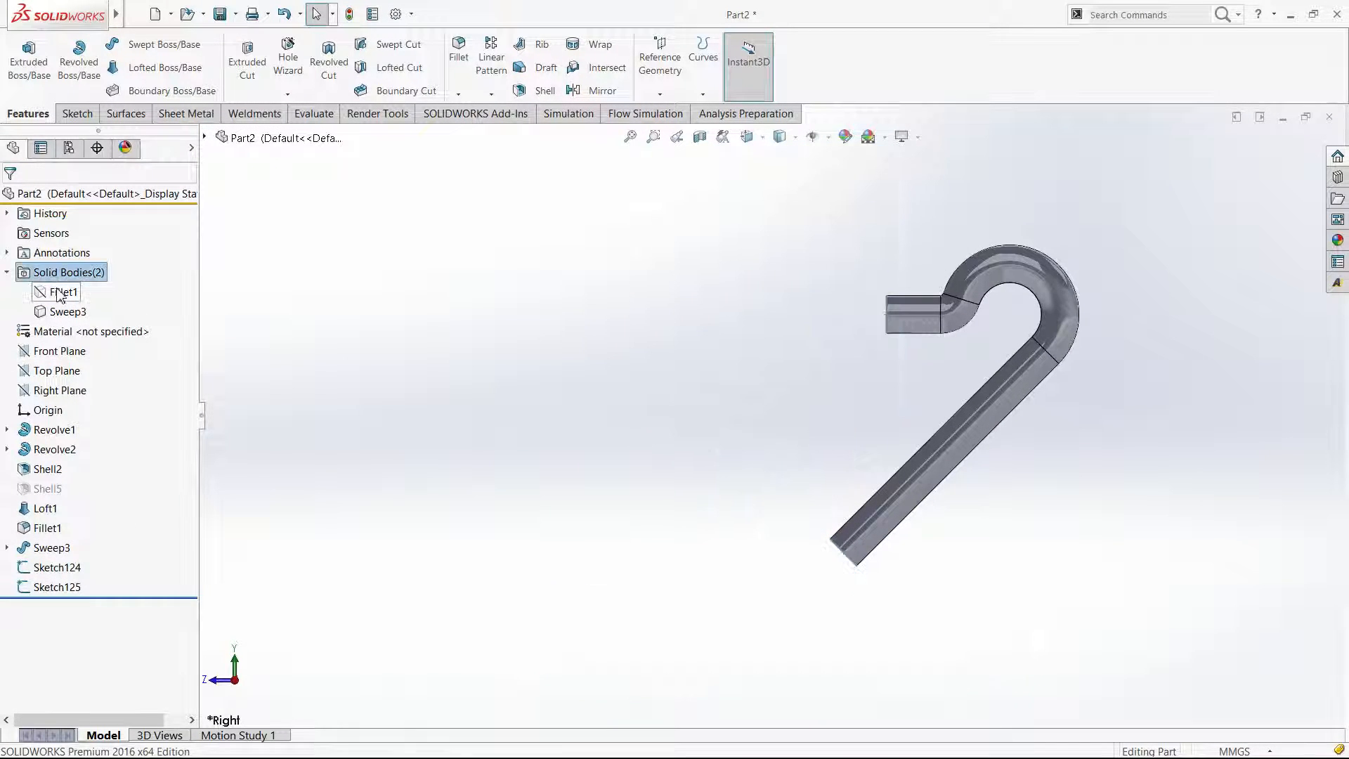
pyautogui.click(60, 289)
pyautogui.click(69, 274)
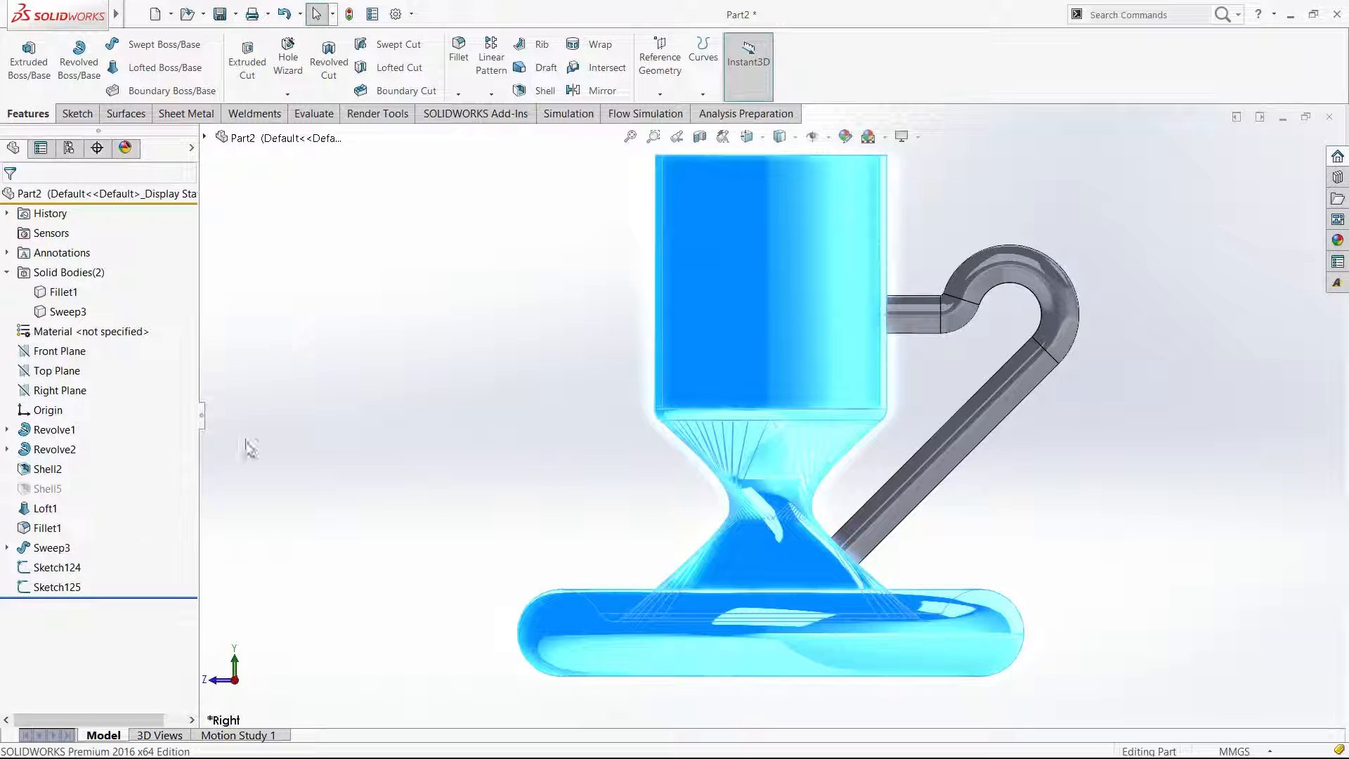
pyautogui.click(56, 568)
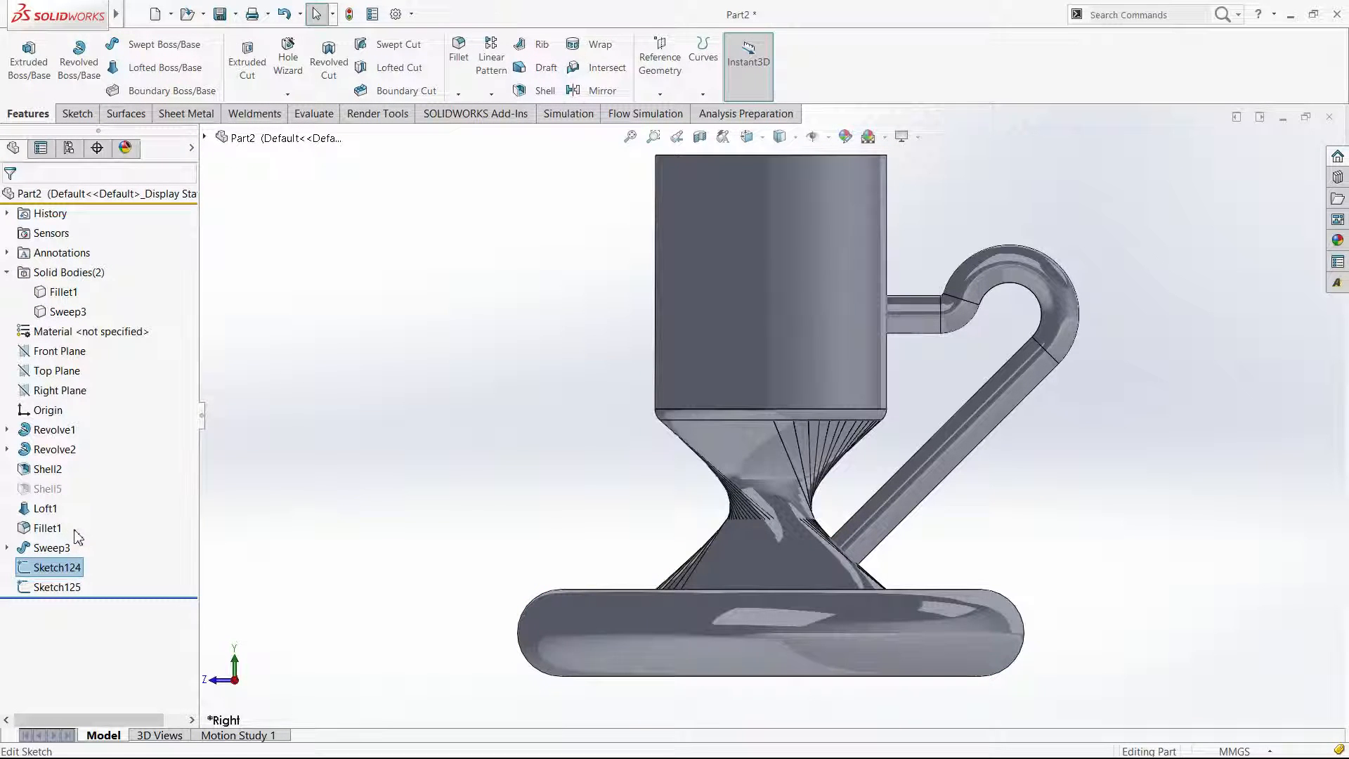
pyautogui.click(74, 539)
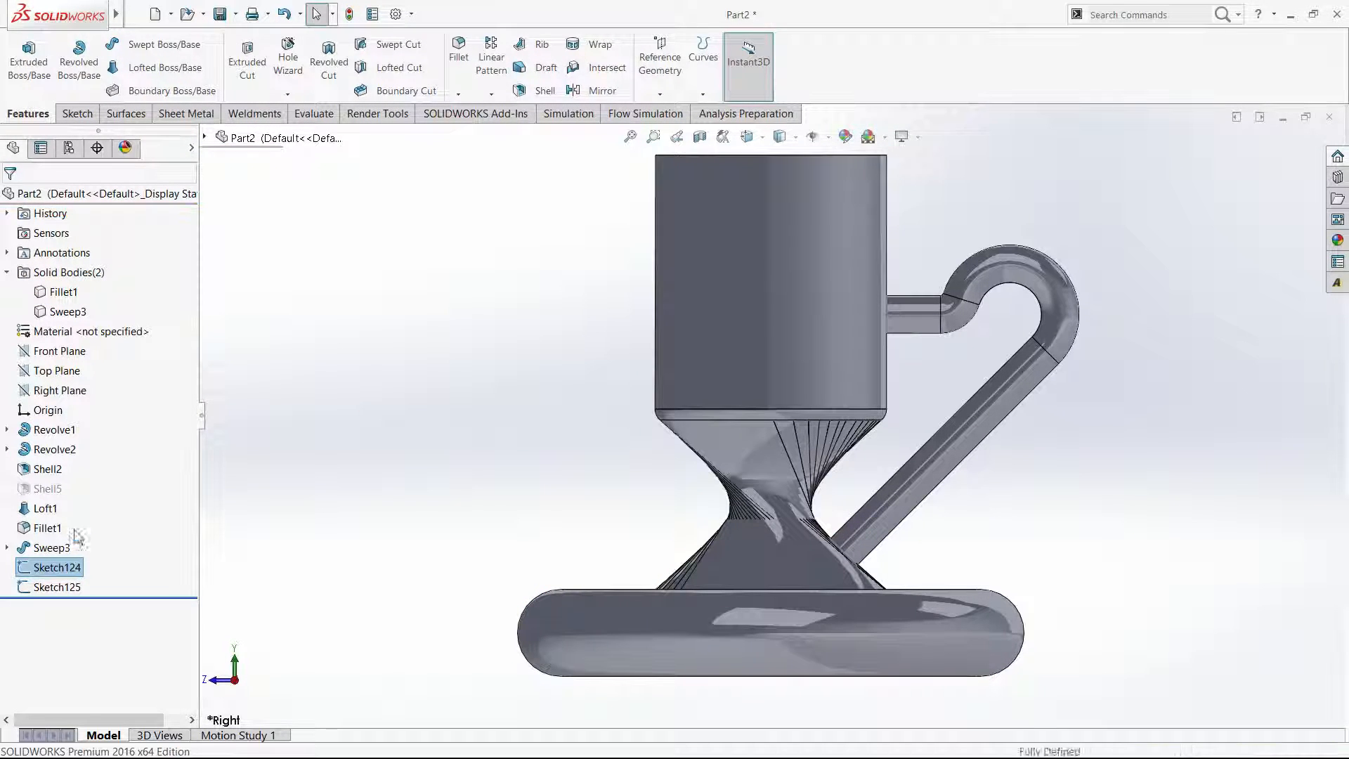
pyautogui.click(1273, 160)
# Extrude the end-face sketch of the handle's short horizontal section Up To Next, merging it with the cup wall.
pyautogui.click(56, 587)
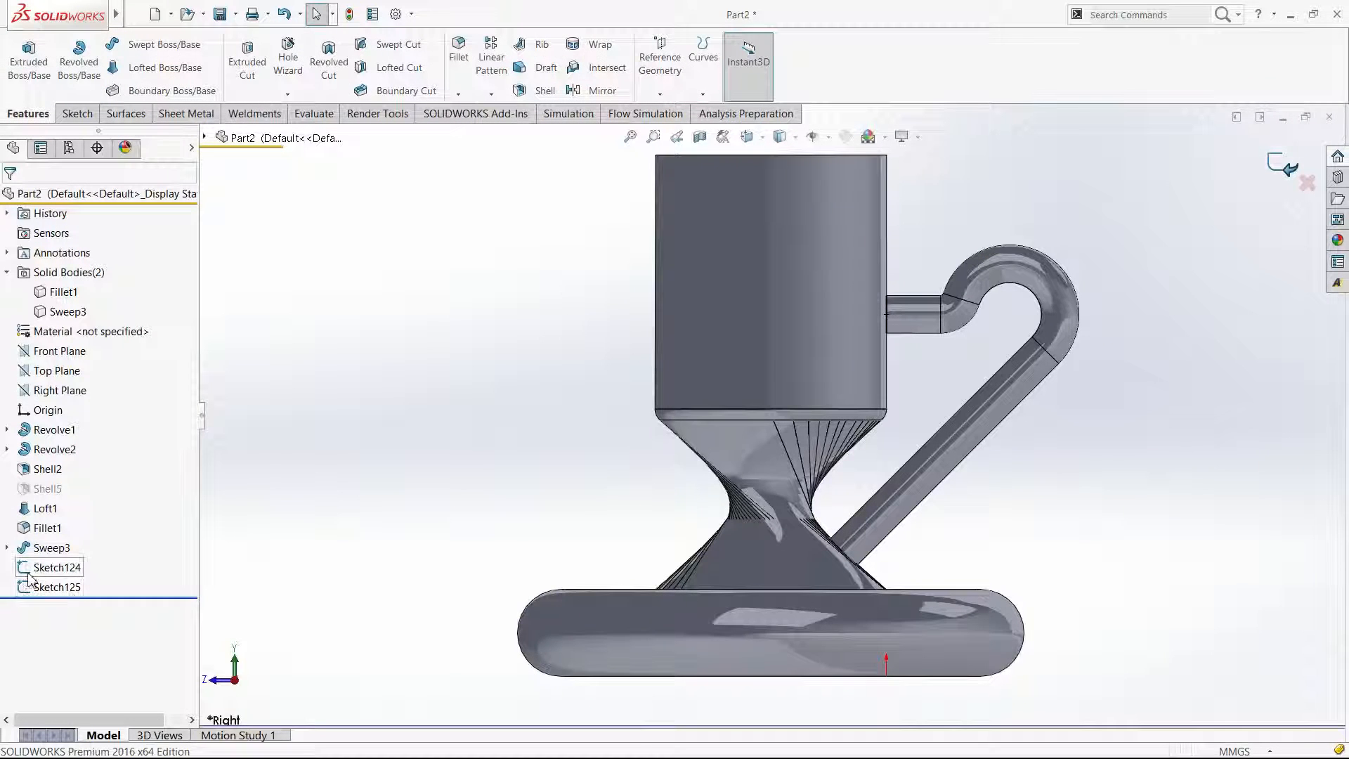
pyautogui.click(29, 63)
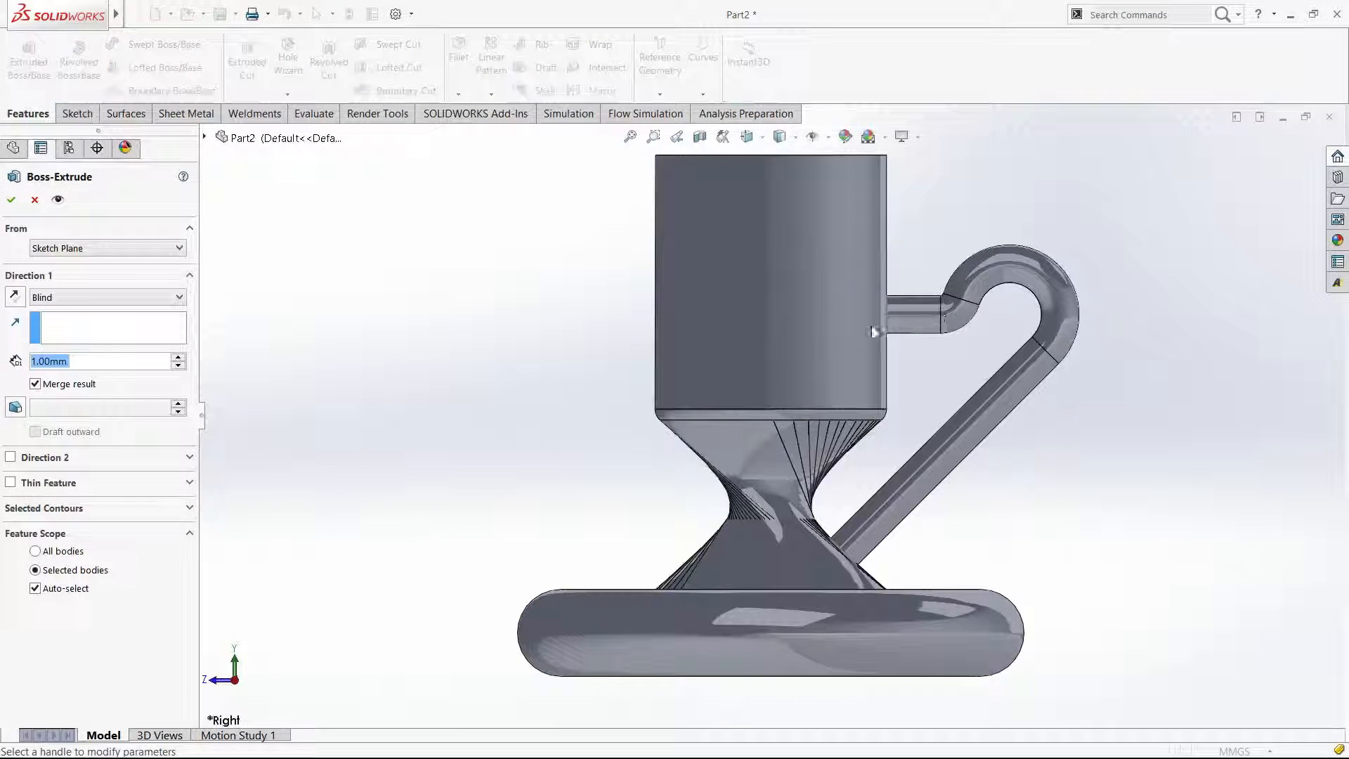
pyautogui.click(67, 298)
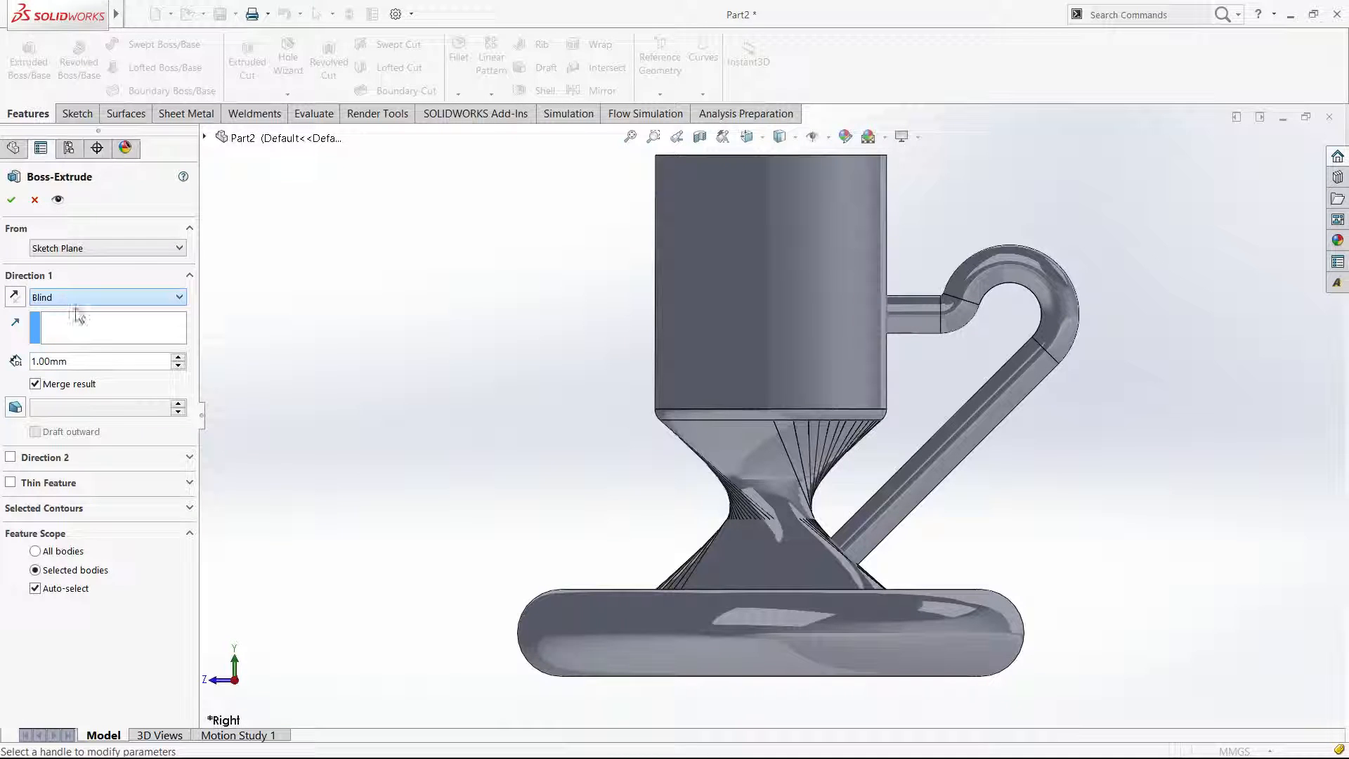
pyautogui.click(99, 344)
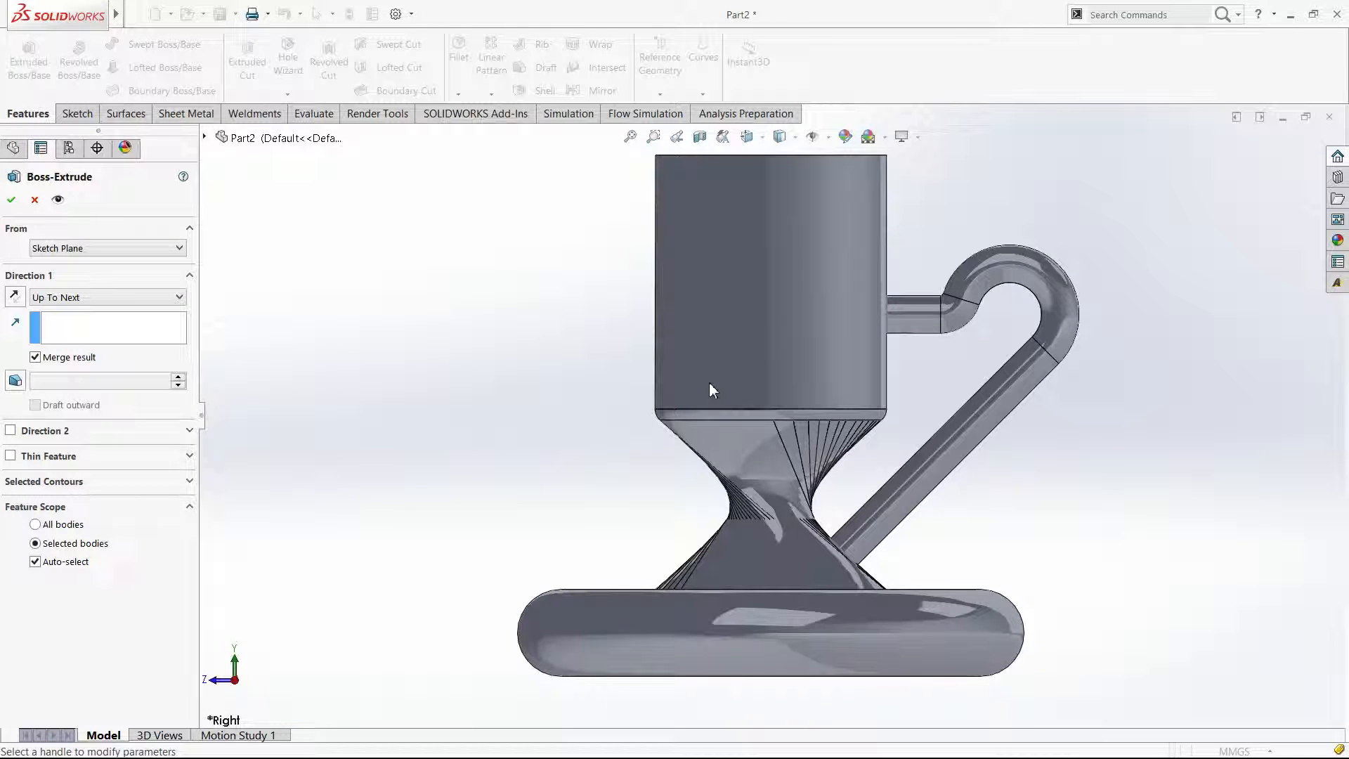
pyautogui.click(11, 200)
pyautogui.scroll(-5, 932, 271)
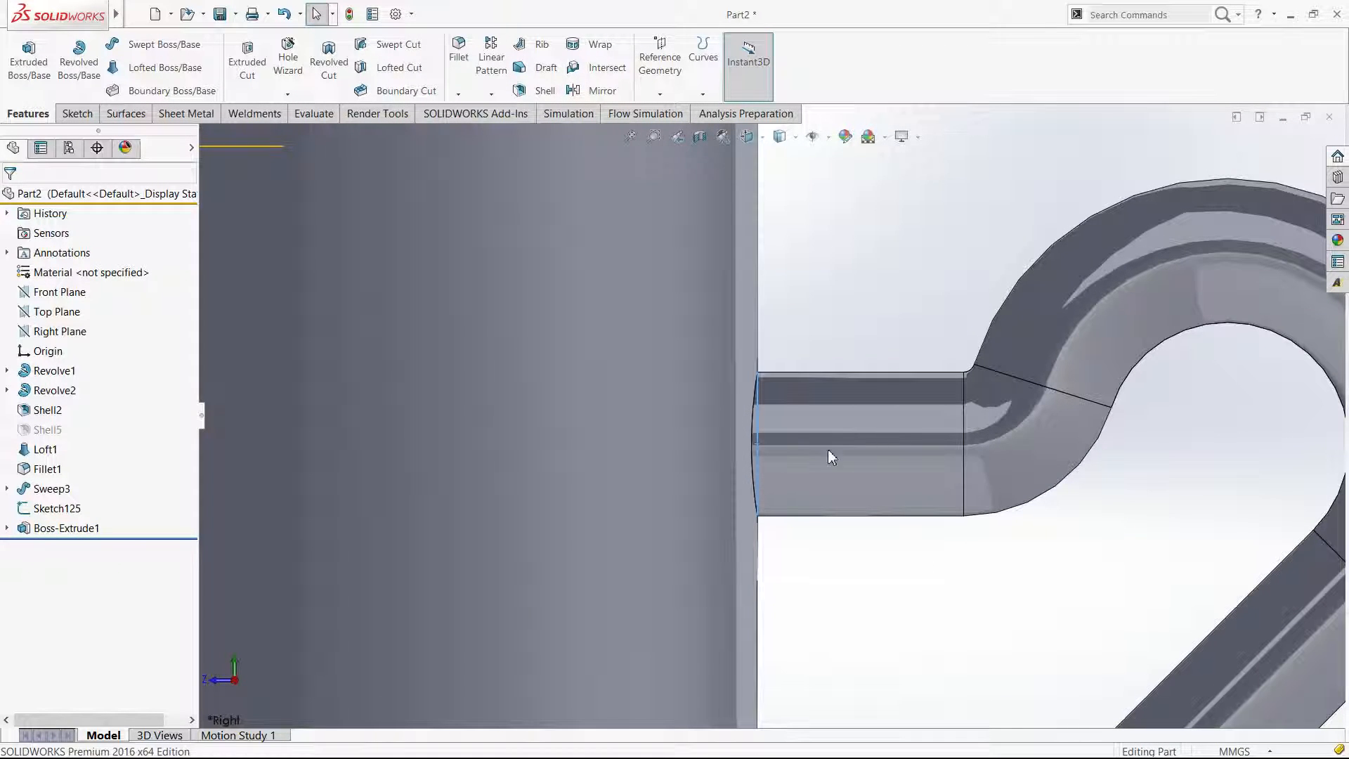
# Extrude the end-face sketch of the handle's long diagonal section Up To Next, merging it with the twisted neck.
pyautogui.click(39, 509)
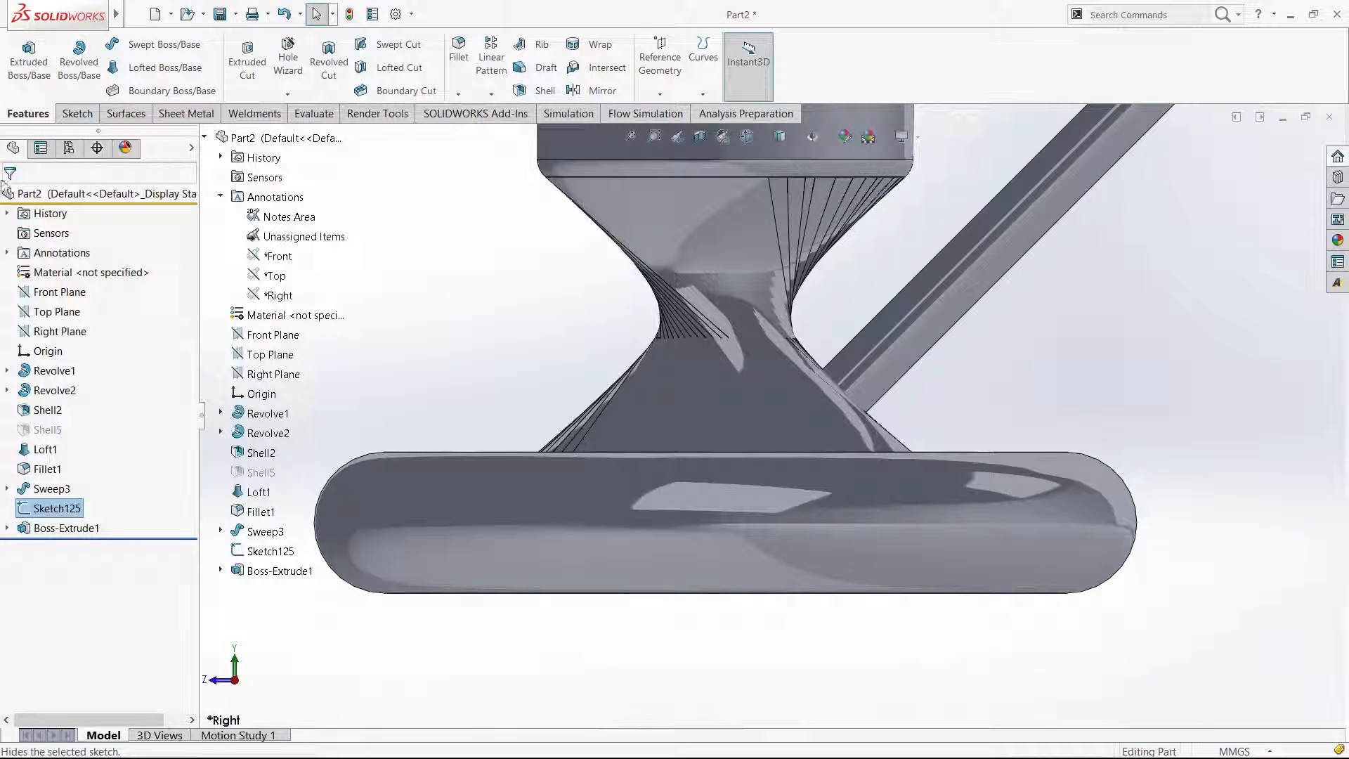
pyautogui.click(28, 62)
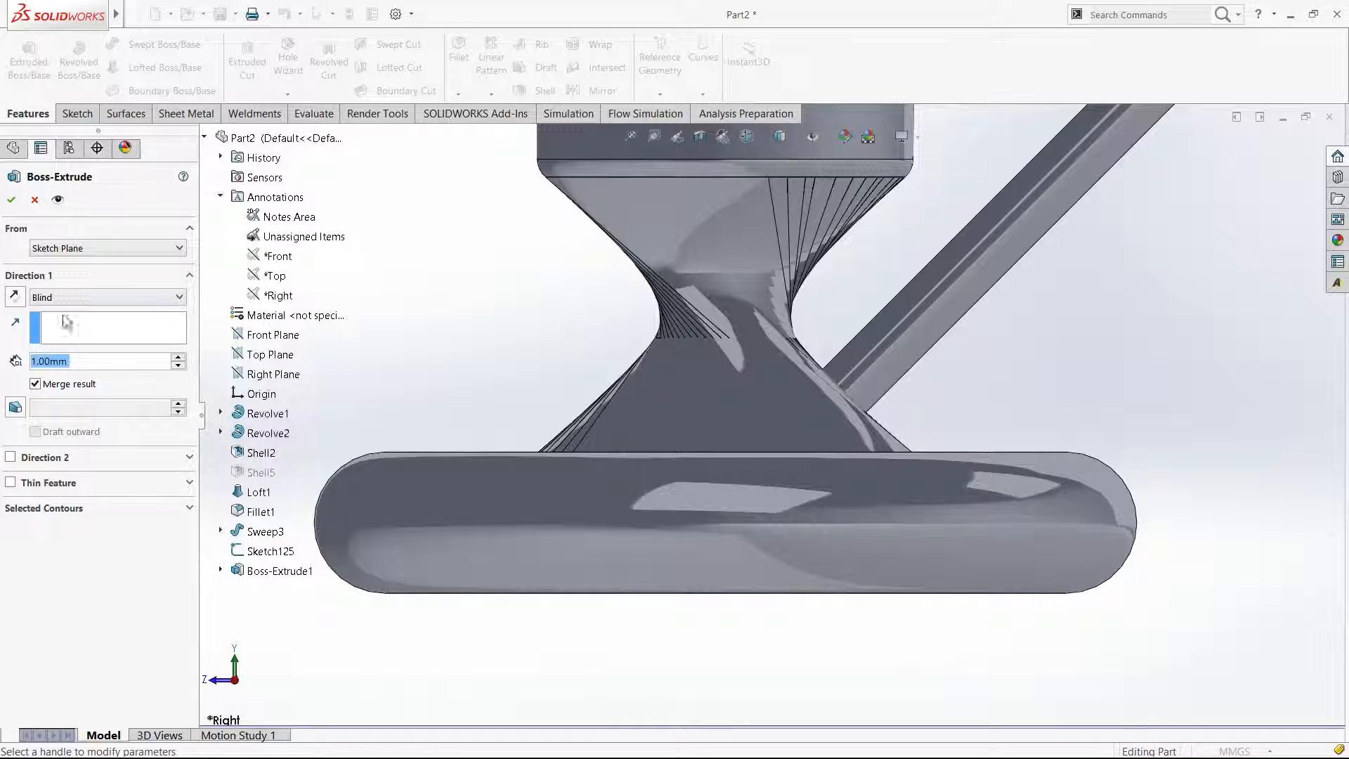
pyautogui.click(62, 303)
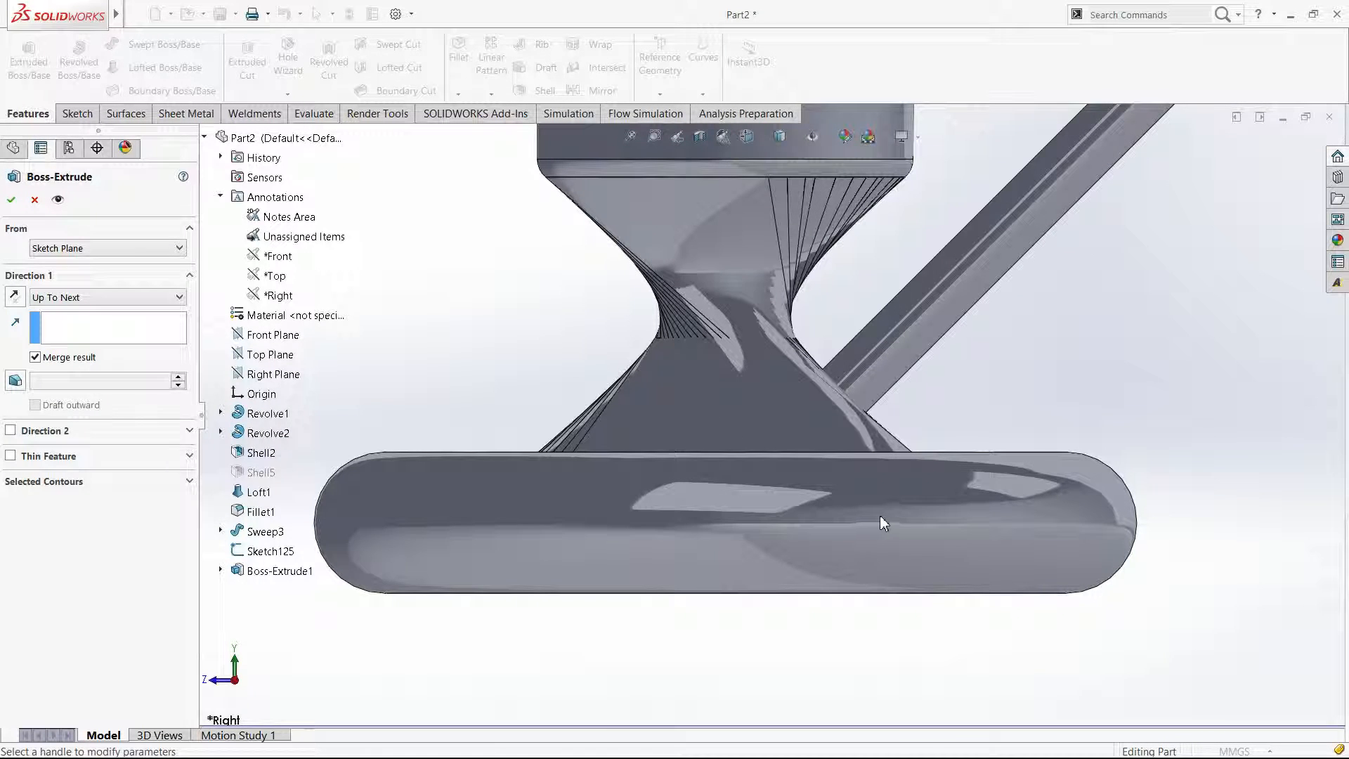
pyautogui.scroll(-6, 881, 524)
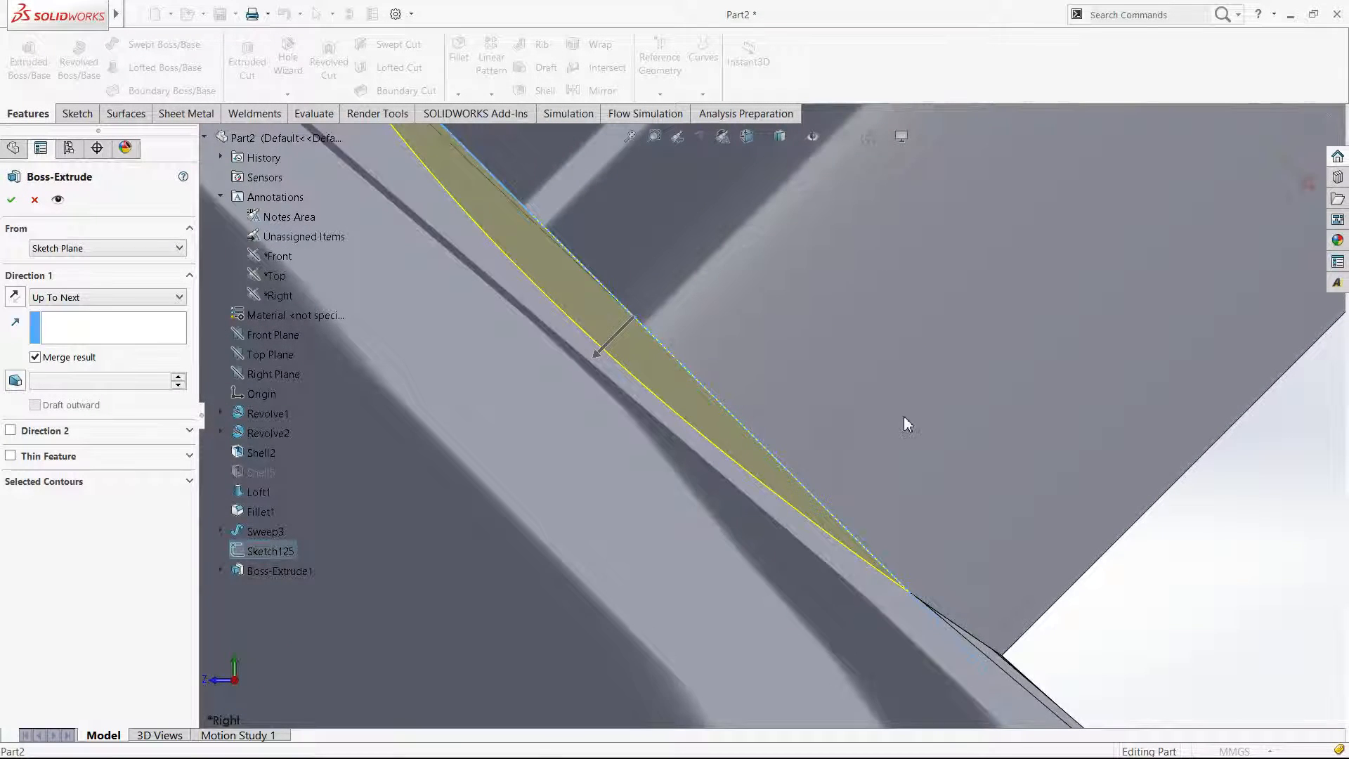
pyautogui.scroll(6, 907, 422)
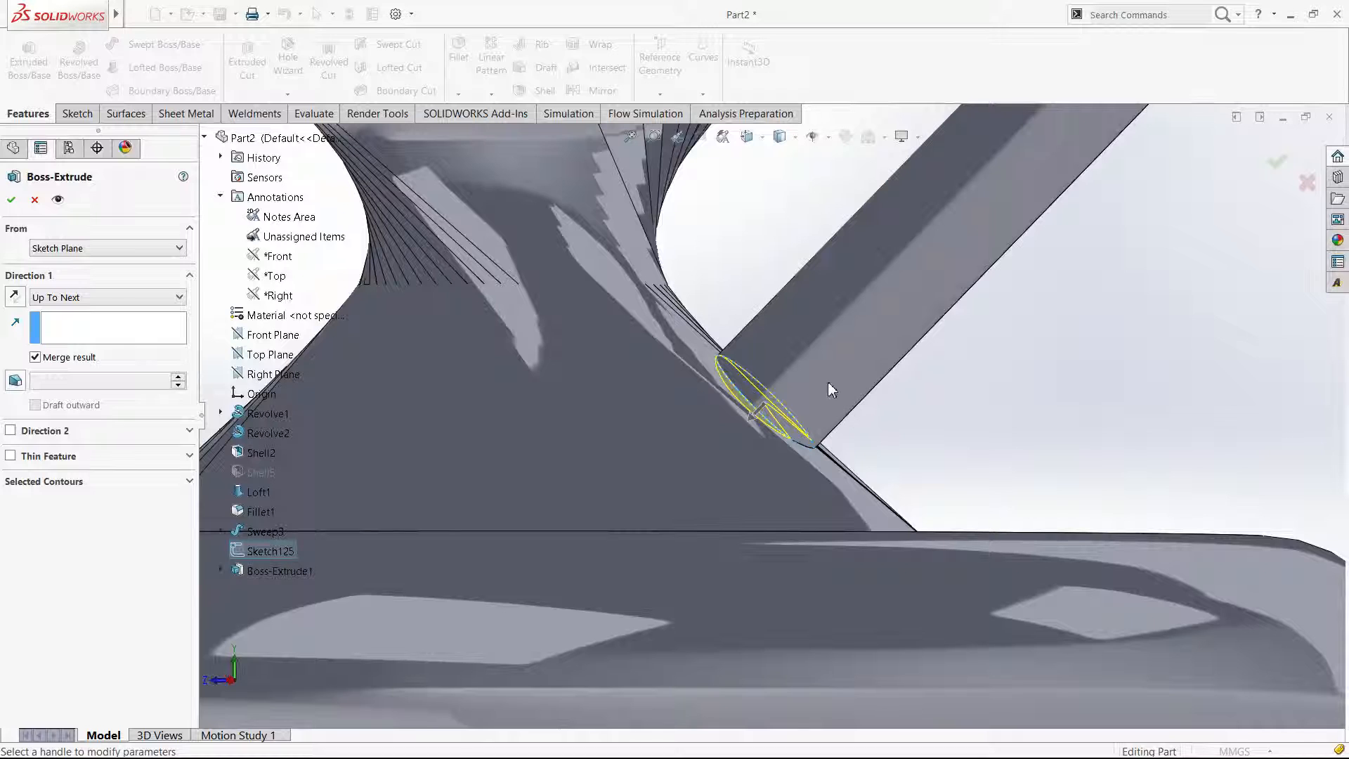
pyautogui.click(10, 200)
pyautogui.scroll(5, 1126, 337)
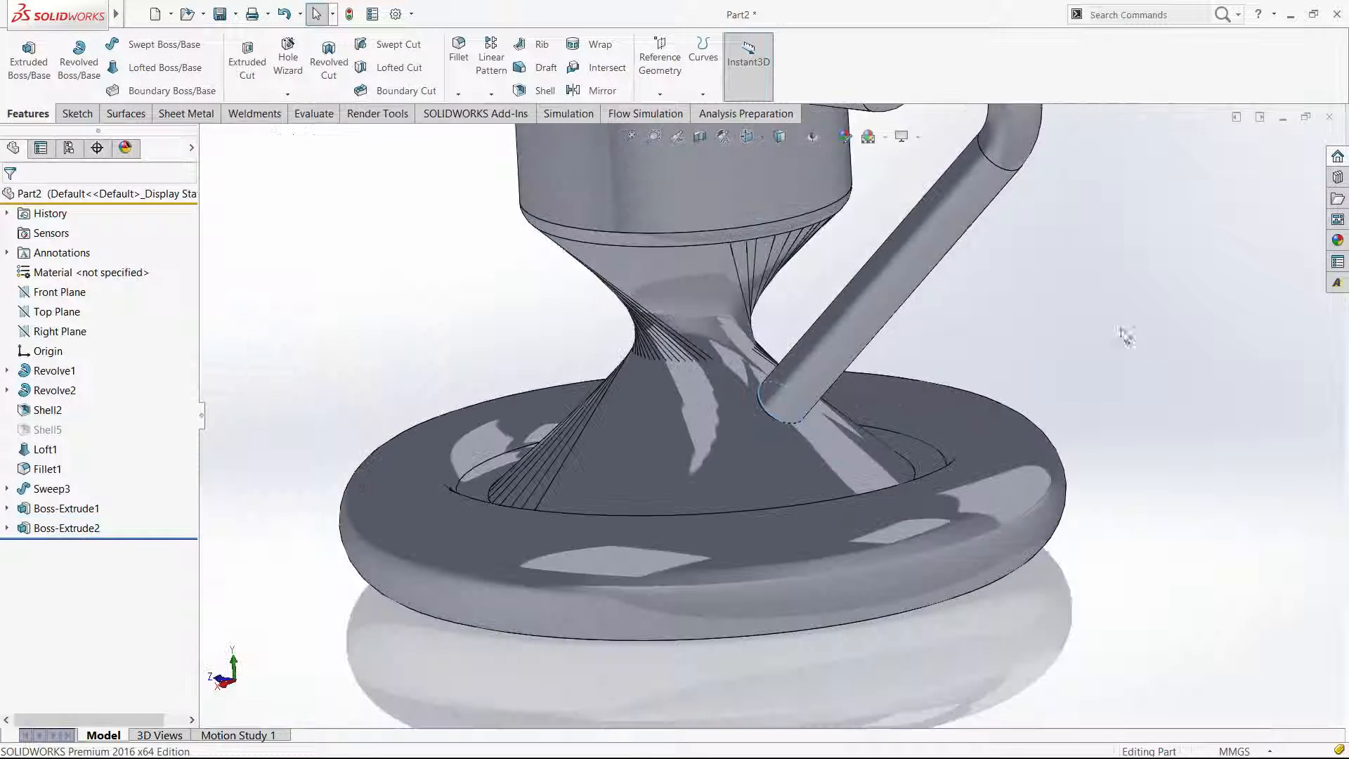
pyautogui.click(458, 49)
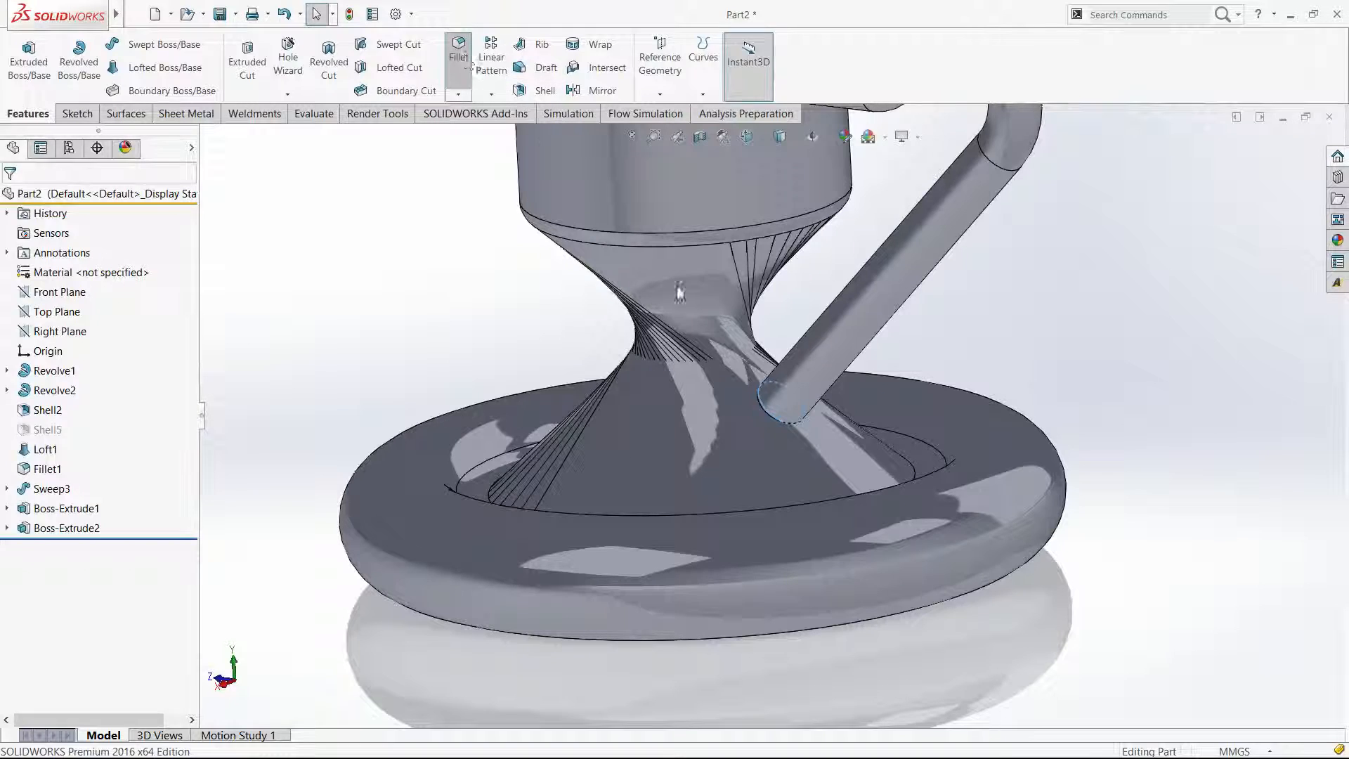
pyautogui.click(790, 420)
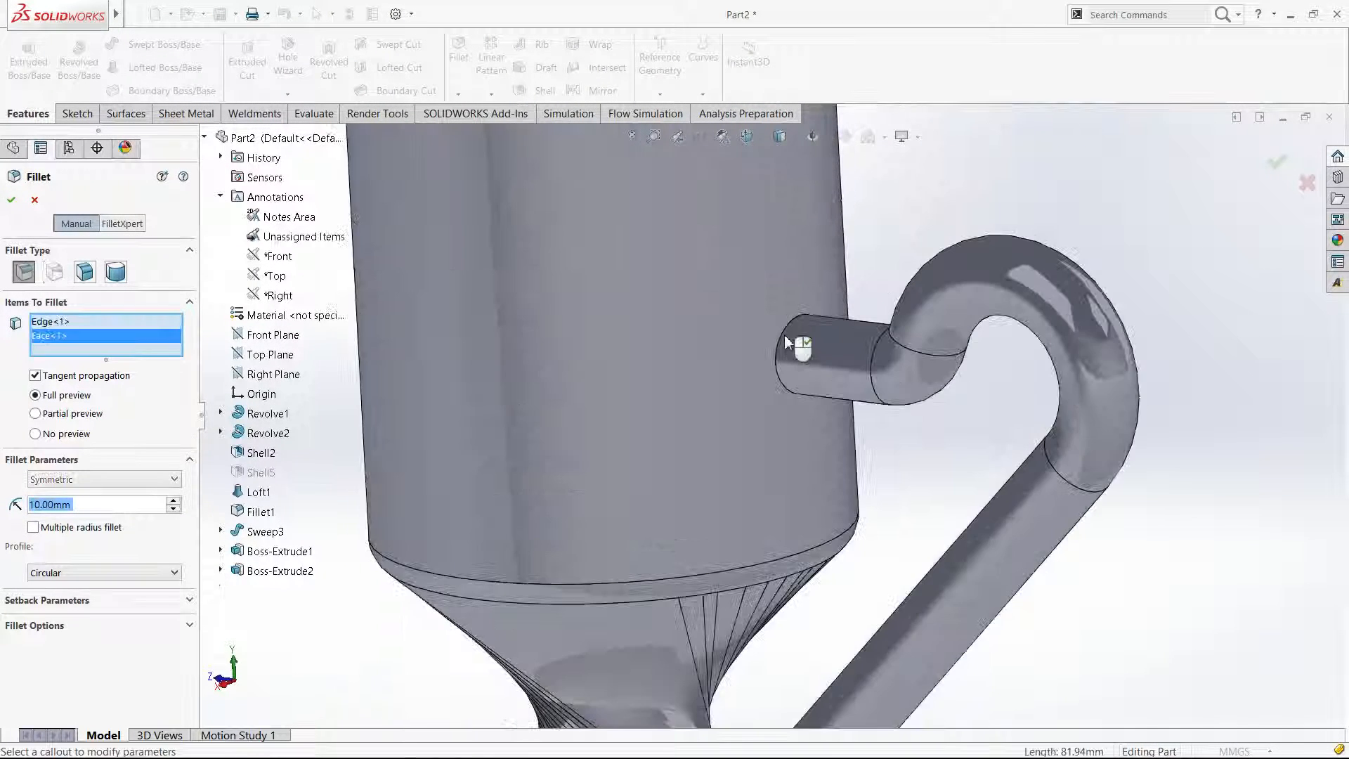
pyautogui.click(808, 351)
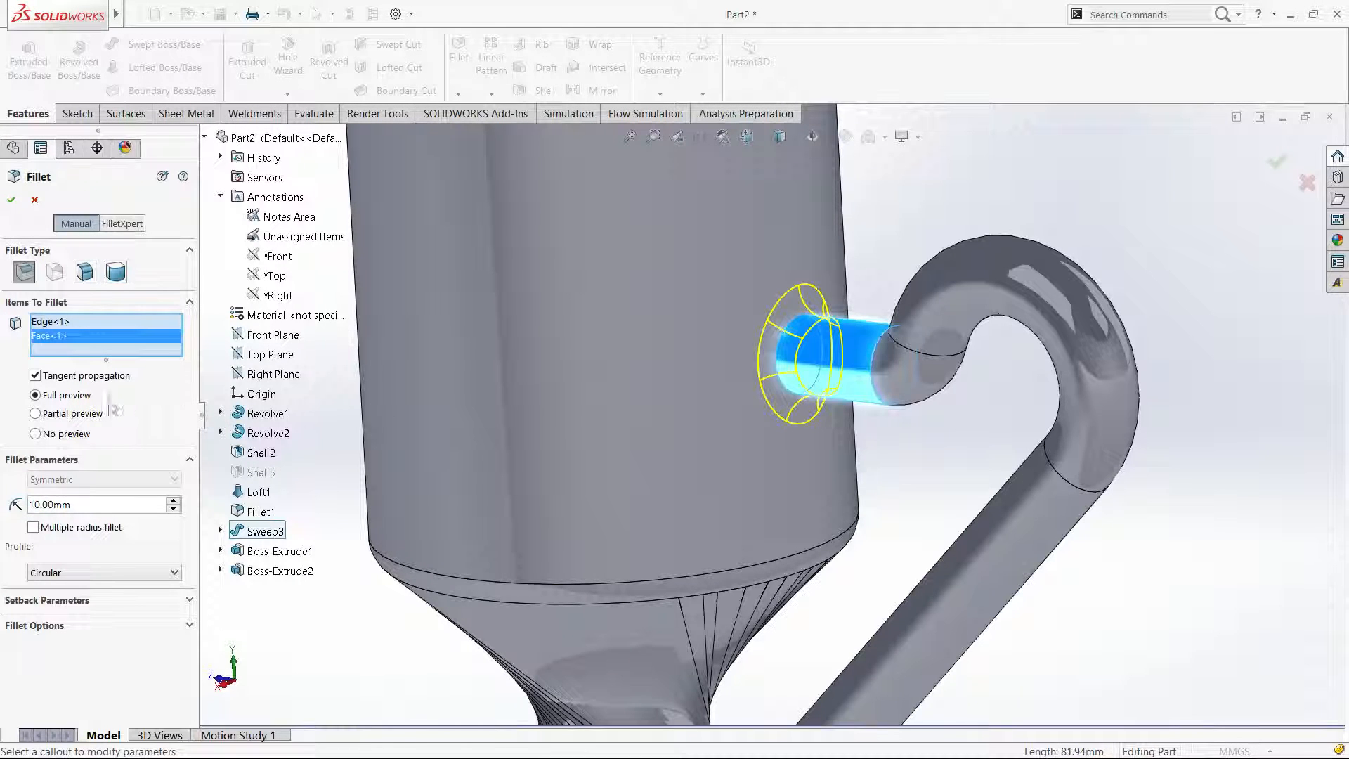
pyautogui.click(174, 509)
pyautogui.hotkey('ctrl', '4')
pyautogui.click(175, 509)
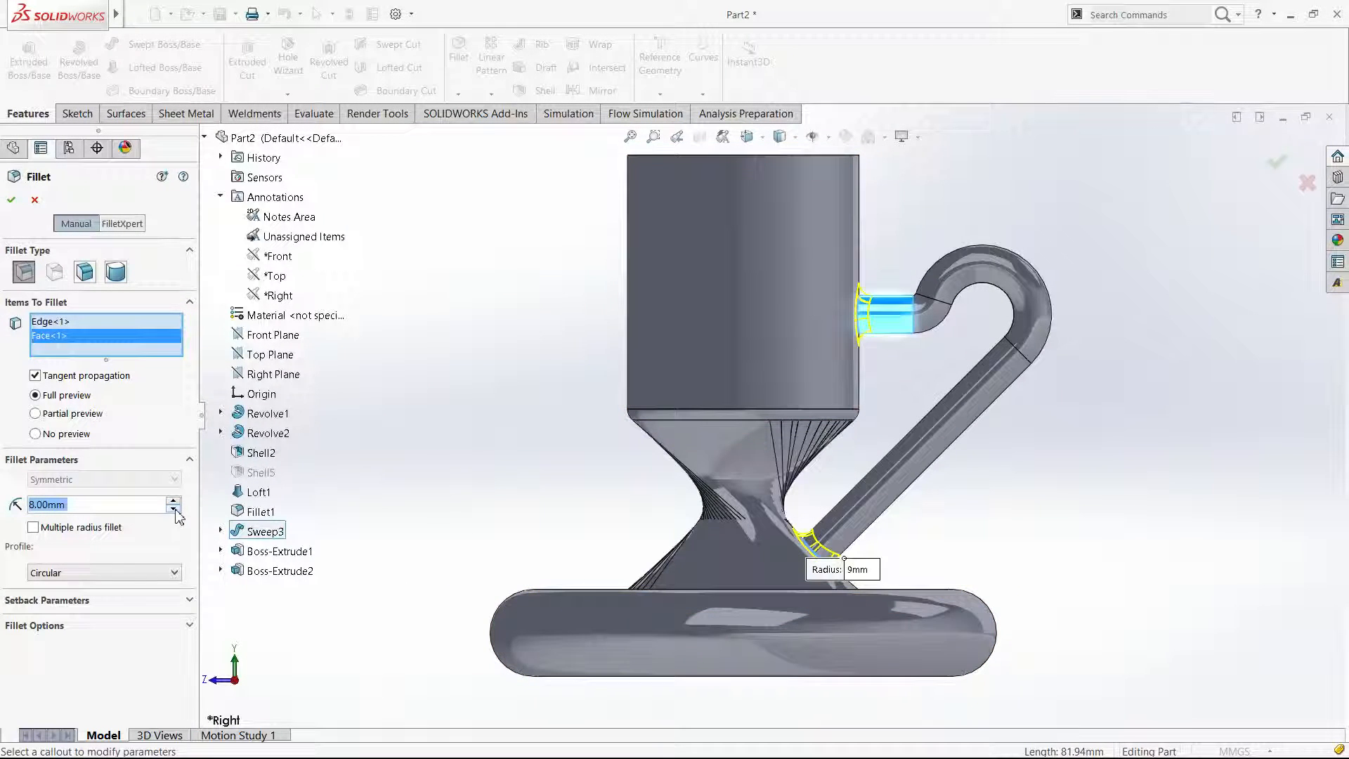
pyautogui.click(34, 200)
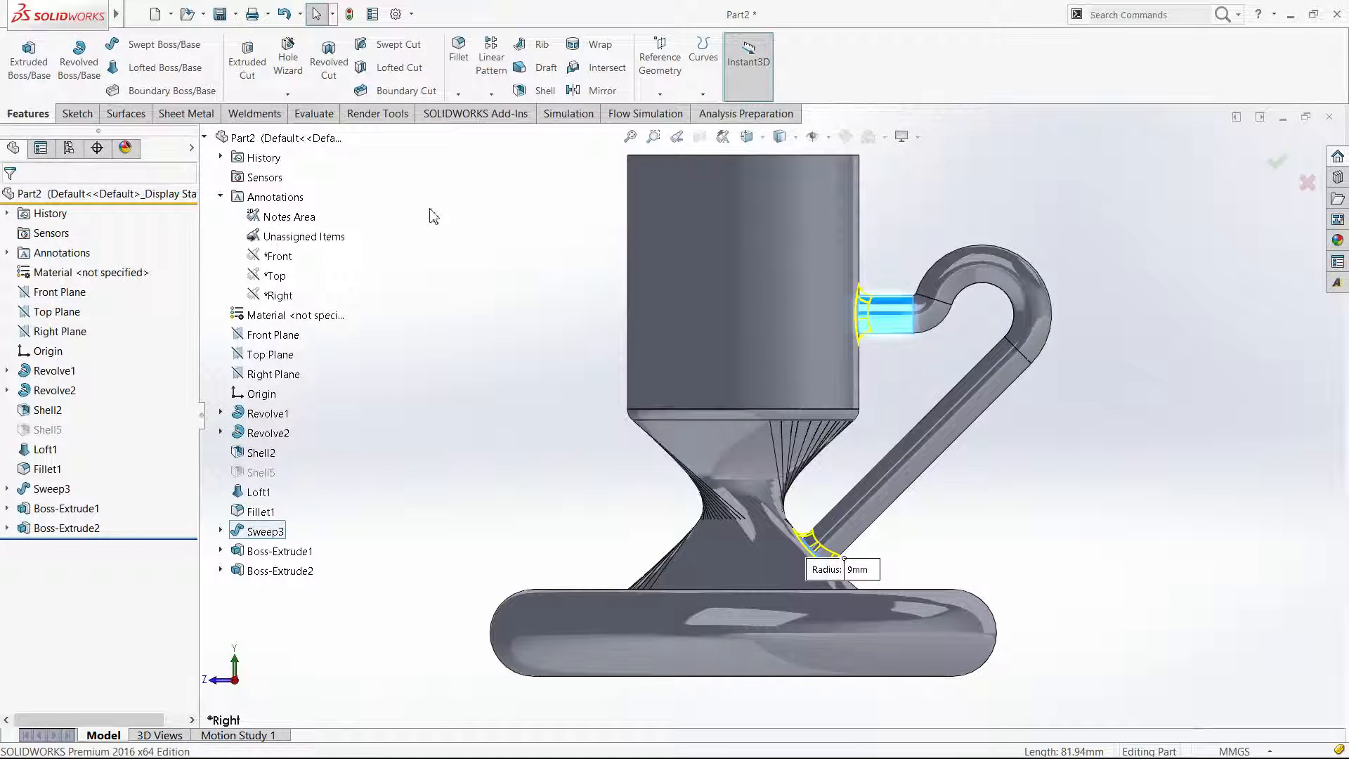
# Fillet both joints of the handle, at the cup wall and at the twisted neck, with a 3 mm radius.
pyautogui.click(458, 52)
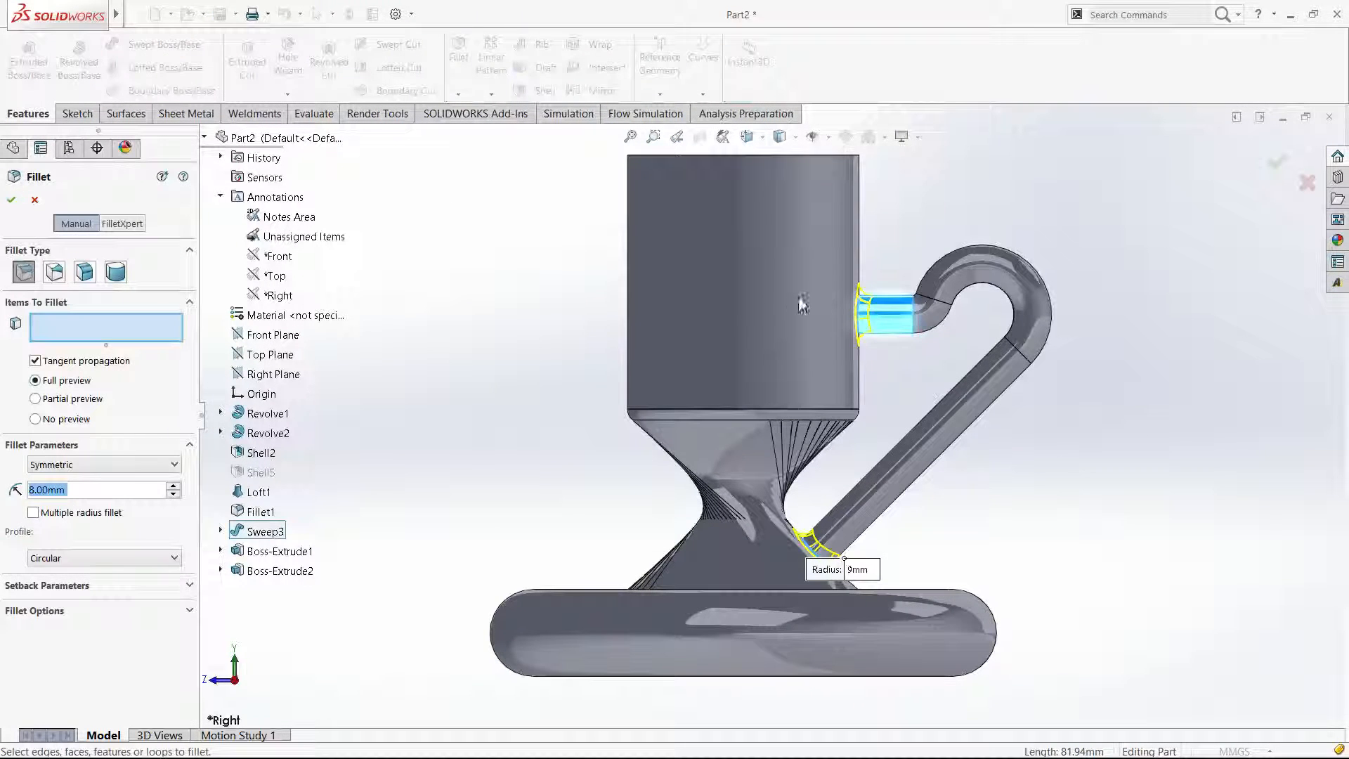
pyautogui.click(860, 311)
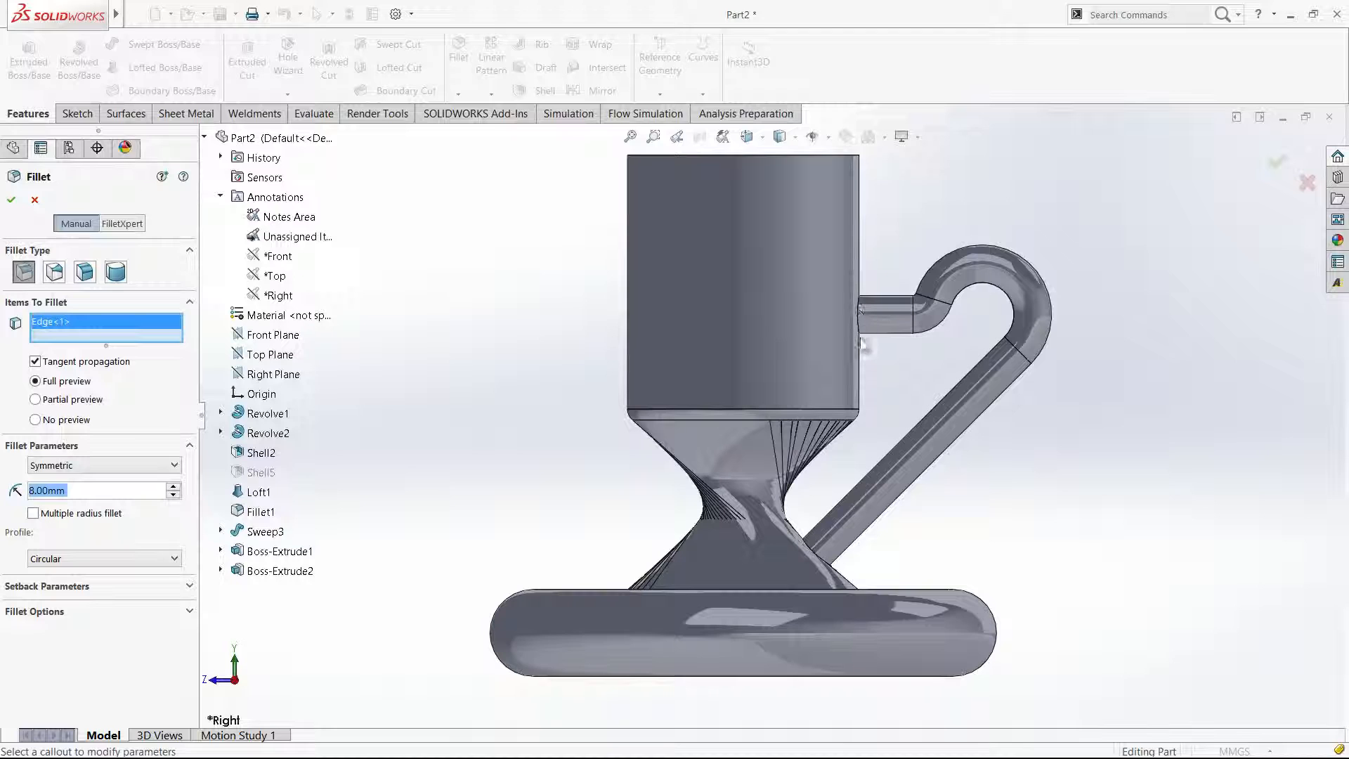
pyautogui.click(813, 553)
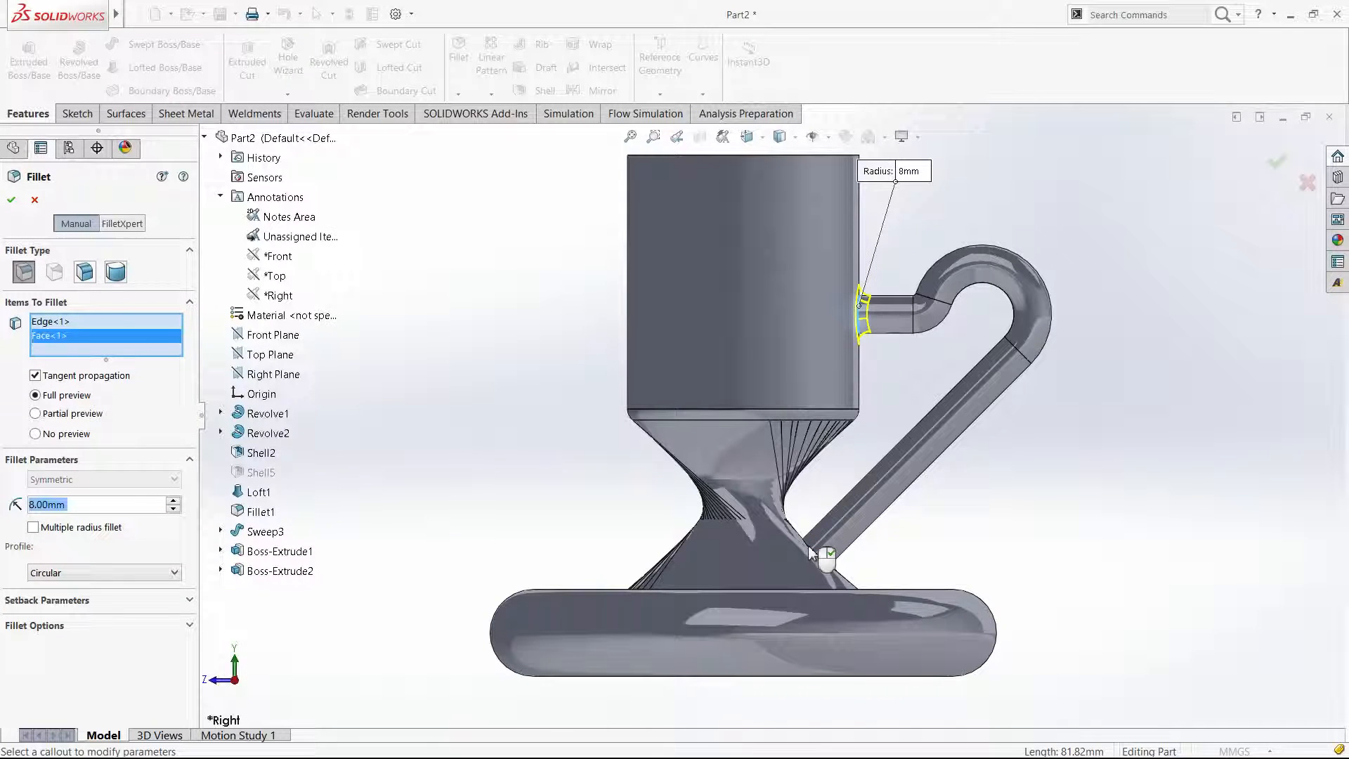
pyautogui.click(174, 510)
pyautogui.click(174, 510)
pyautogui.click(174, 509)
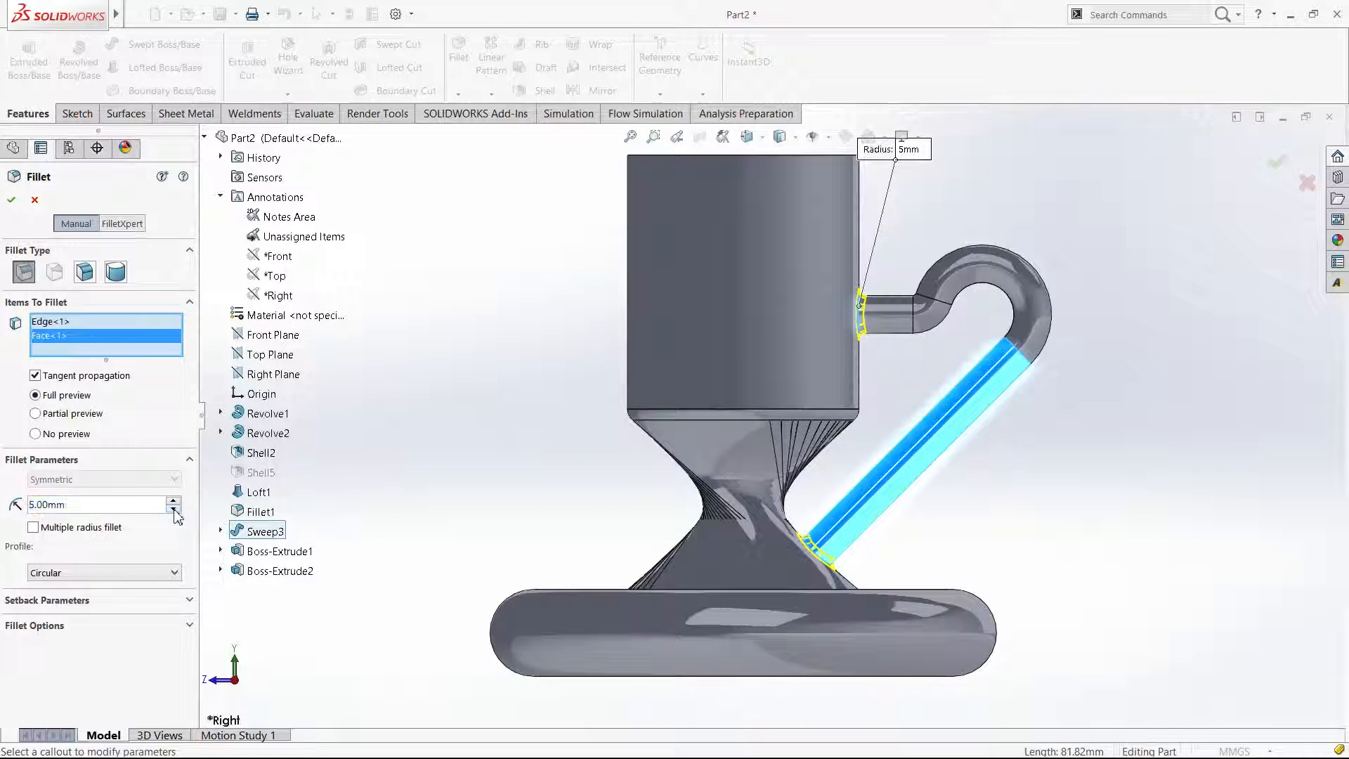
pyautogui.click(173, 509)
pyautogui.click(174, 509)
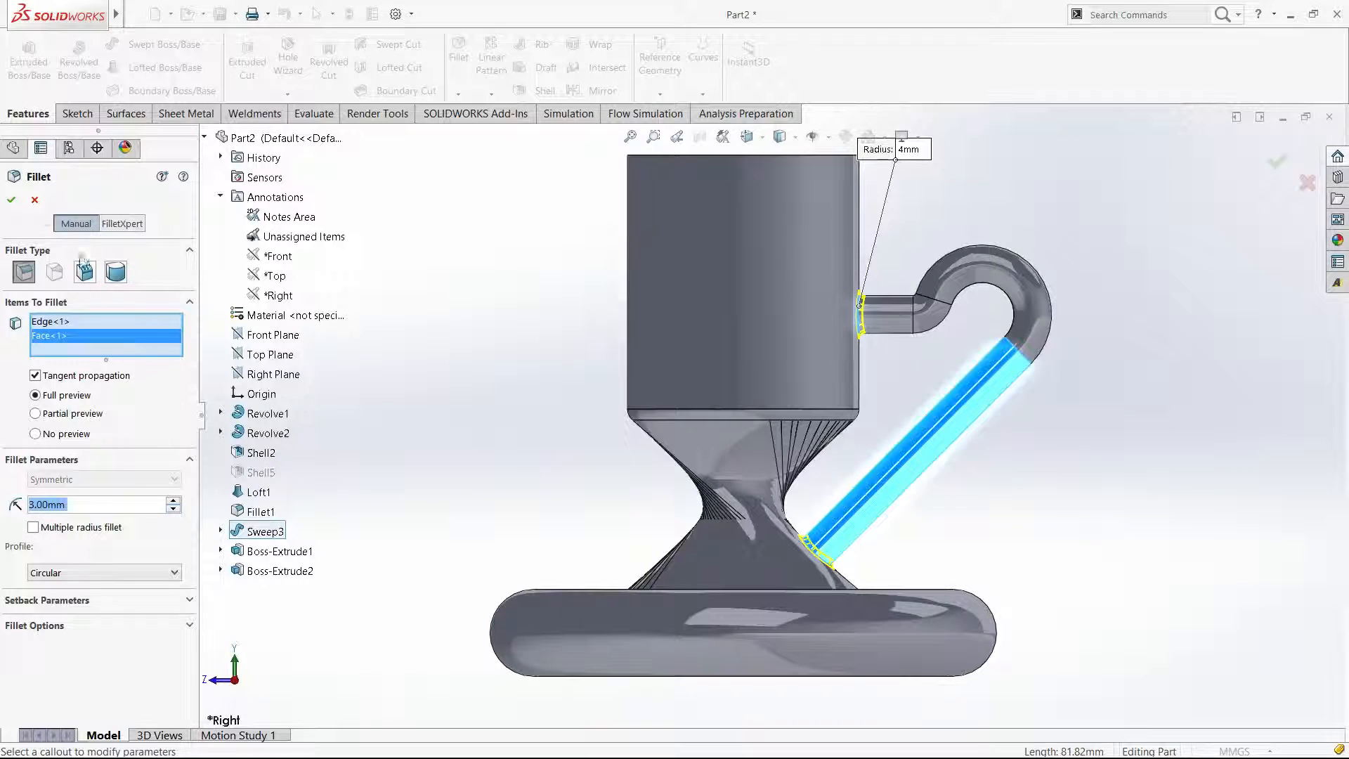
pyautogui.click(12, 201)
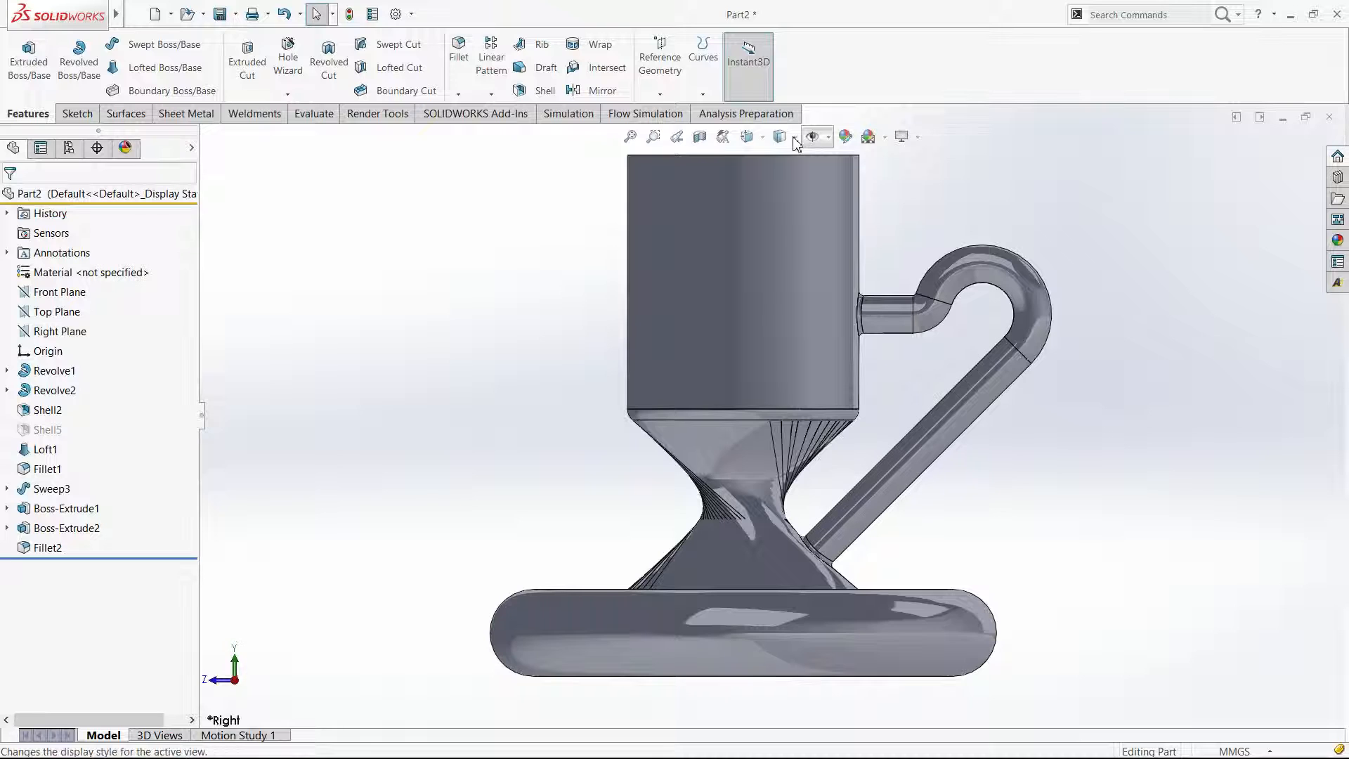
# Display the model shaded without edges and examine the whole cup with its handle in trimetric view.
pyautogui.moveTo(1108, 476); pyautogui.dragTo(1101, 485, button='middle')
pyautogui.moveTo(1073, 552); pyautogui.dragTo(937, 408, button='middle')
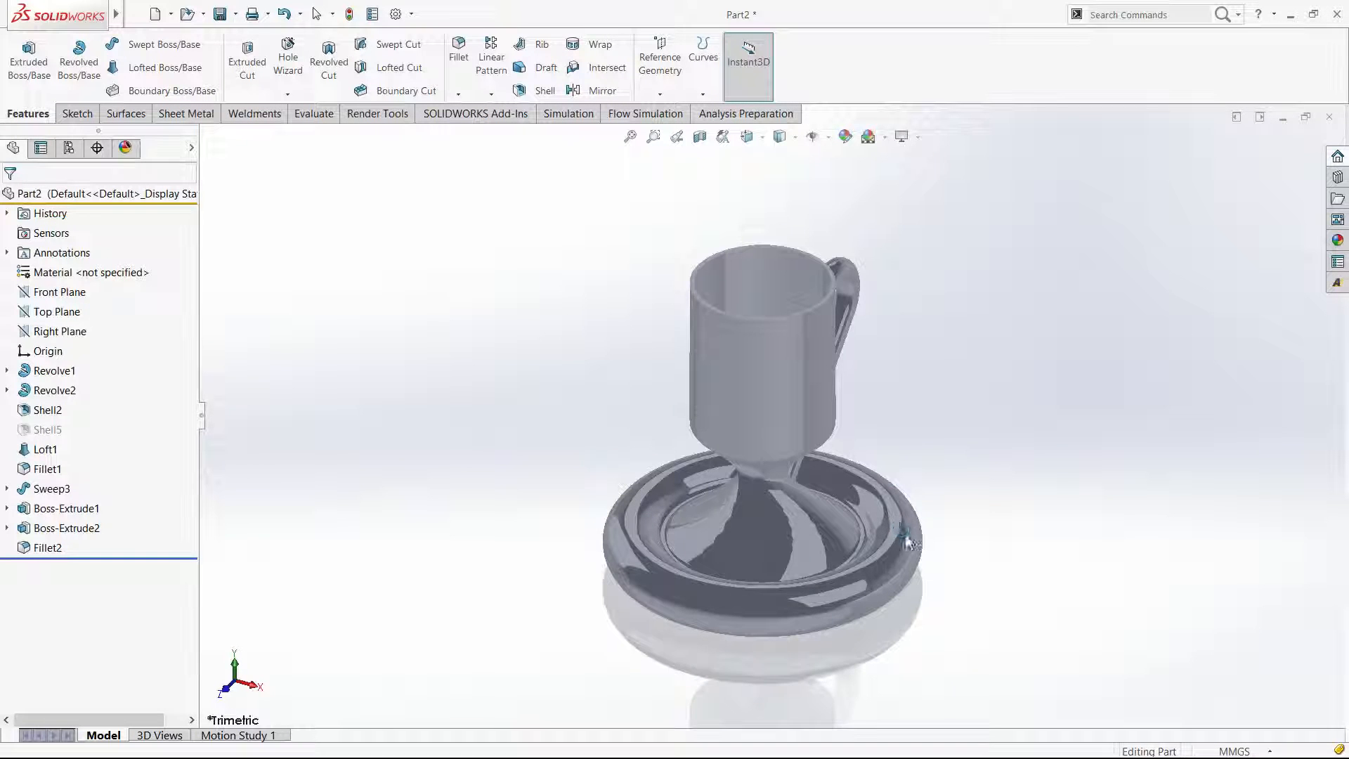
pyautogui.moveTo(907, 541); pyautogui.dragTo(1341, 135, button='middle')
pyautogui.hotkey('ctrl', '7')
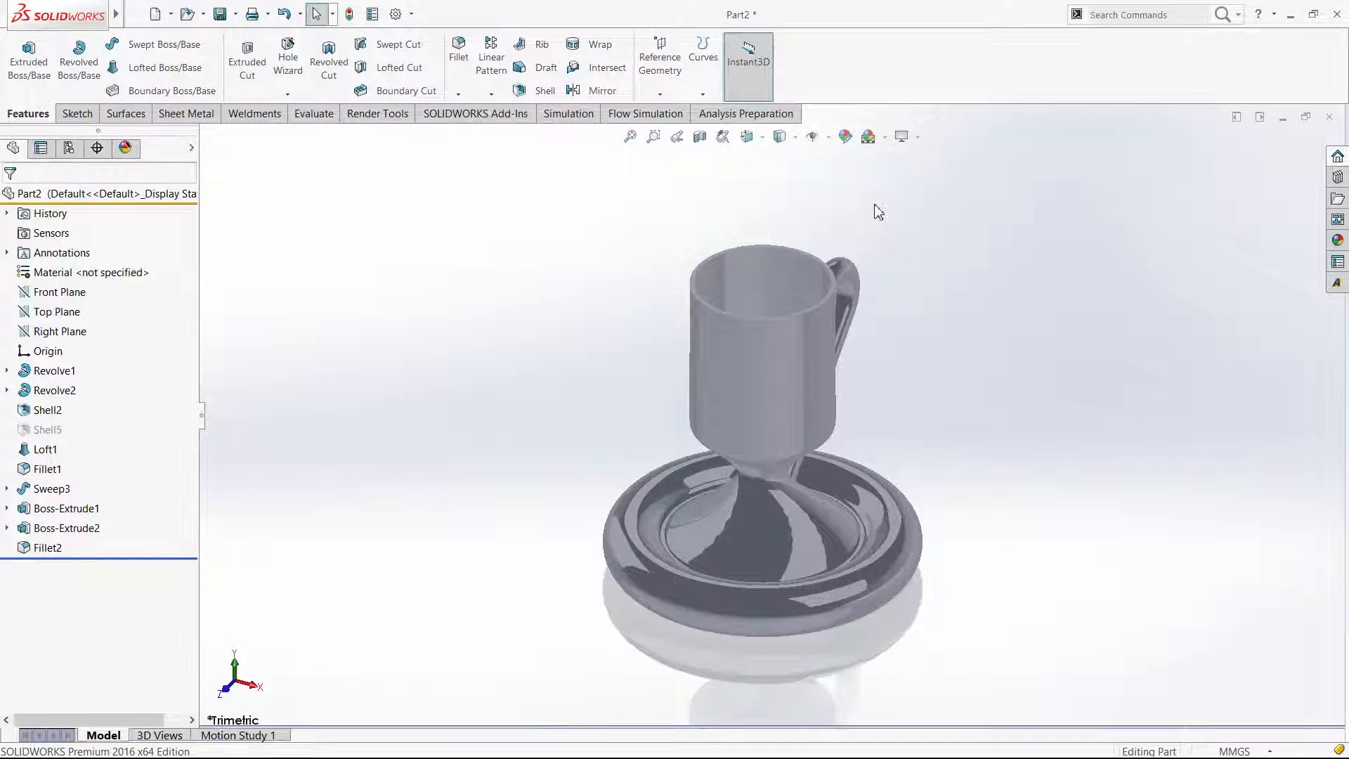
pyautogui.scroll(4, 893, 309)
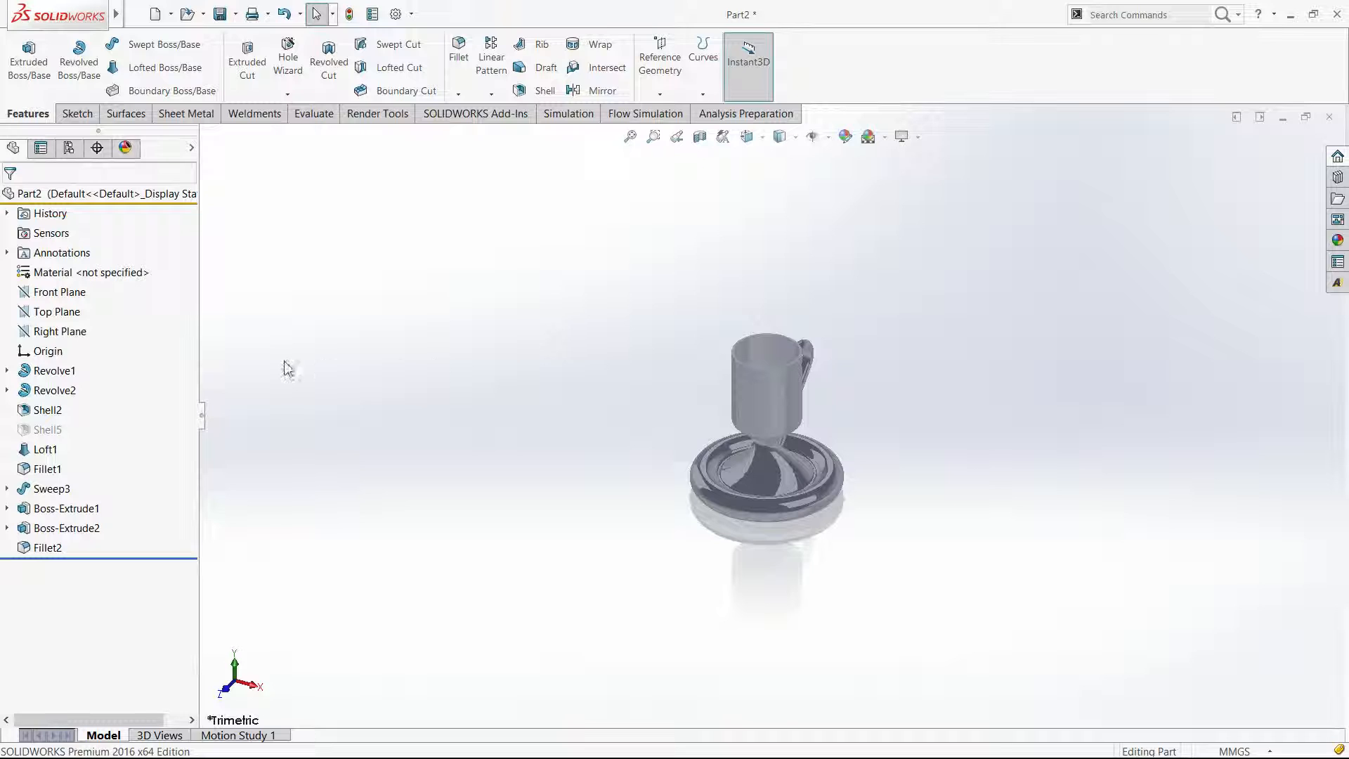
# Start a sketch on the Right Plane, facing it straight on, and section the model along the Right Plane.
pyautogui.click(71, 334)
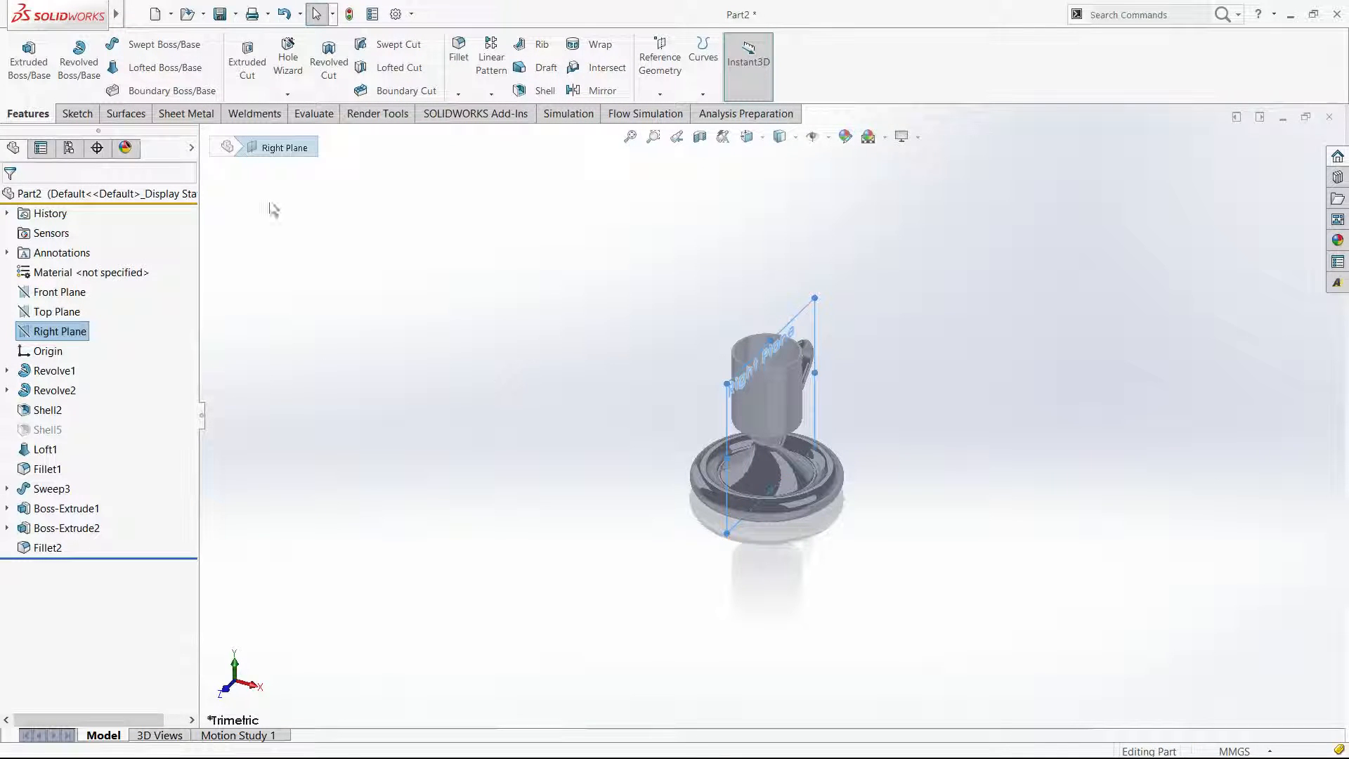
pyautogui.click(75, 113)
pyautogui.click(21, 56)
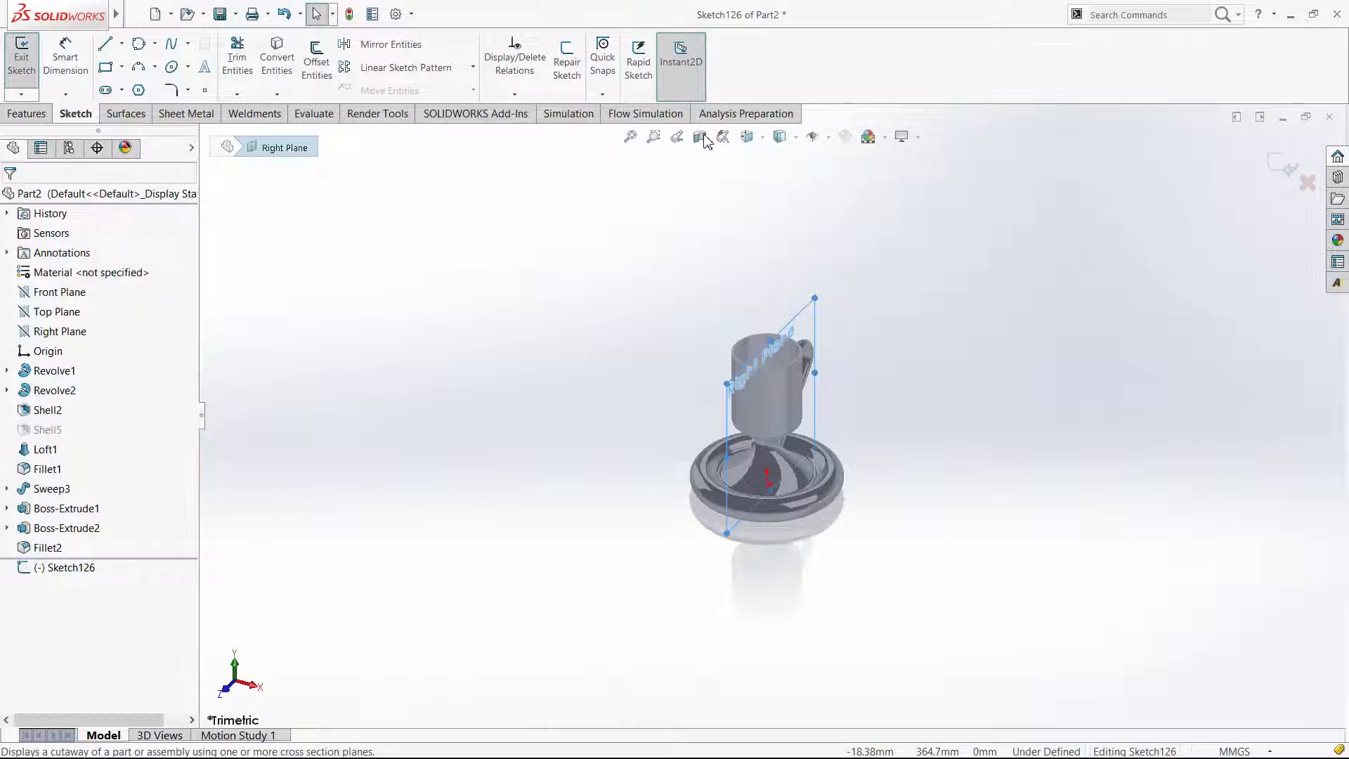
pyautogui.hotkey('ctrl', '8')
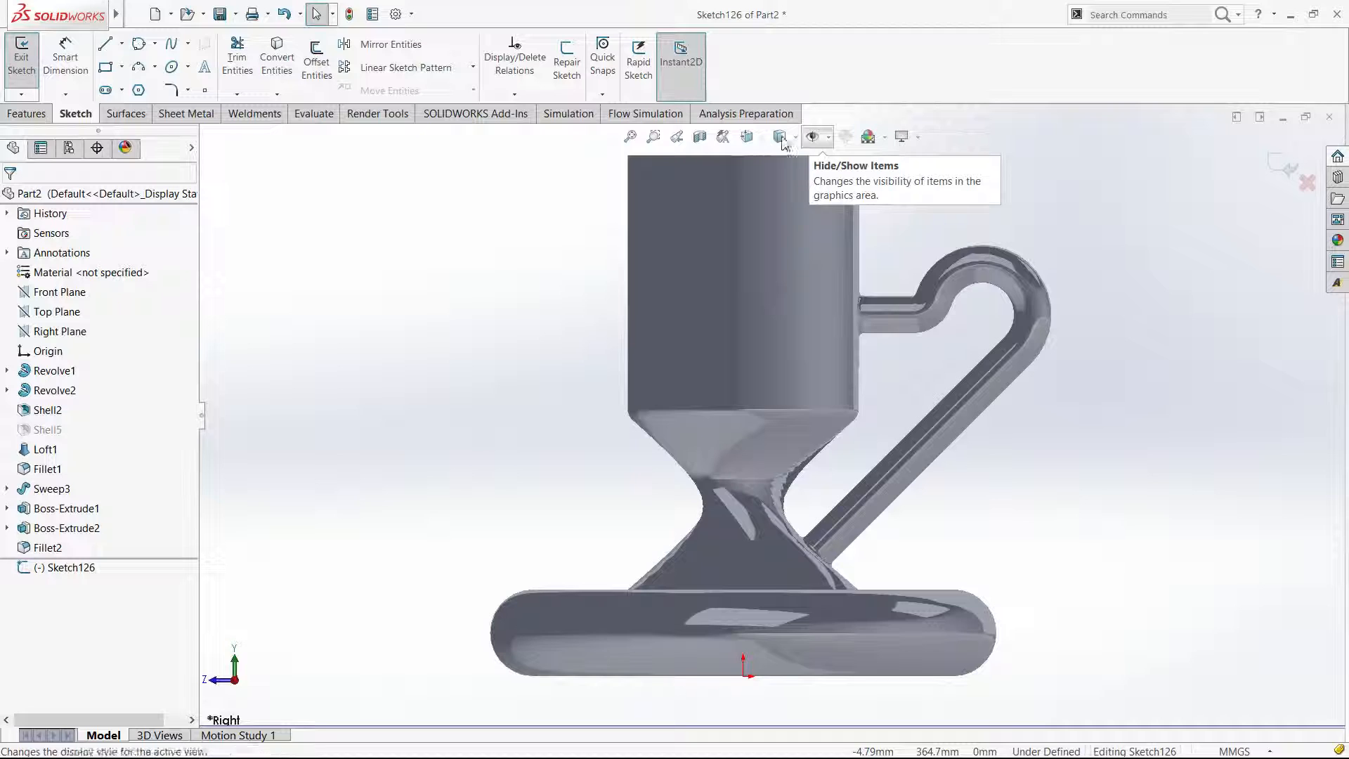
pyautogui.click(700, 137)
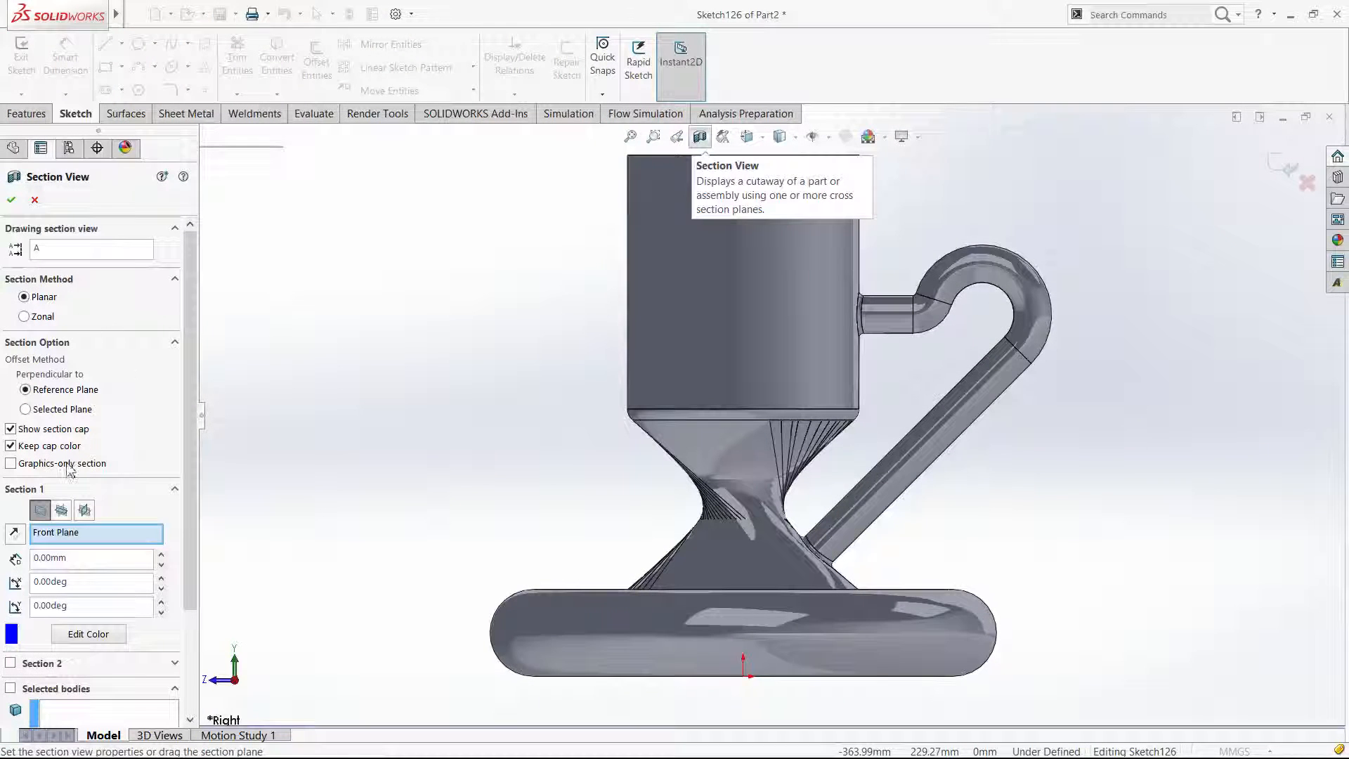
pyautogui.click(83, 512)
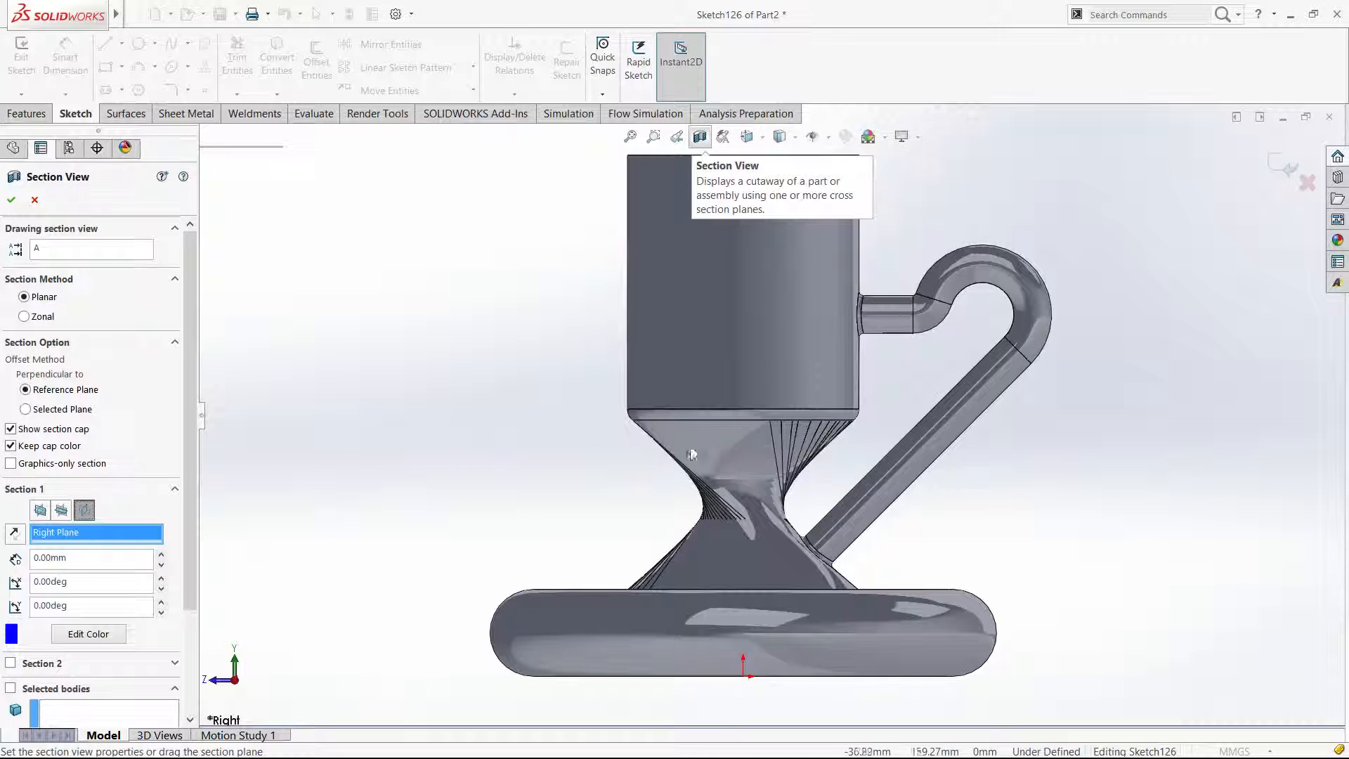
pyautogui.click(11, 200)
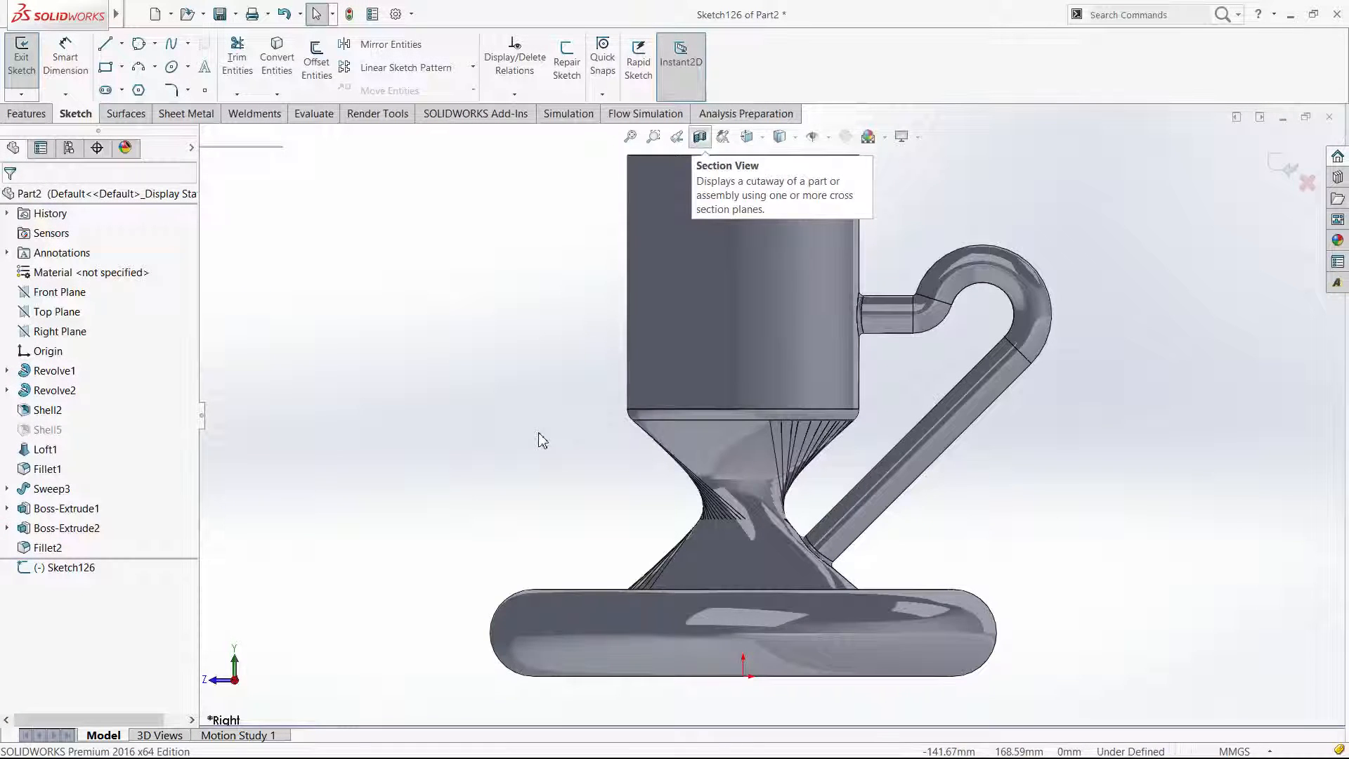
# Sketch a horizontal line about 51 mm long just above the cup's inner floor, continued by a vertical line about 365 mm up past the rim.
pyautogui.press('l')
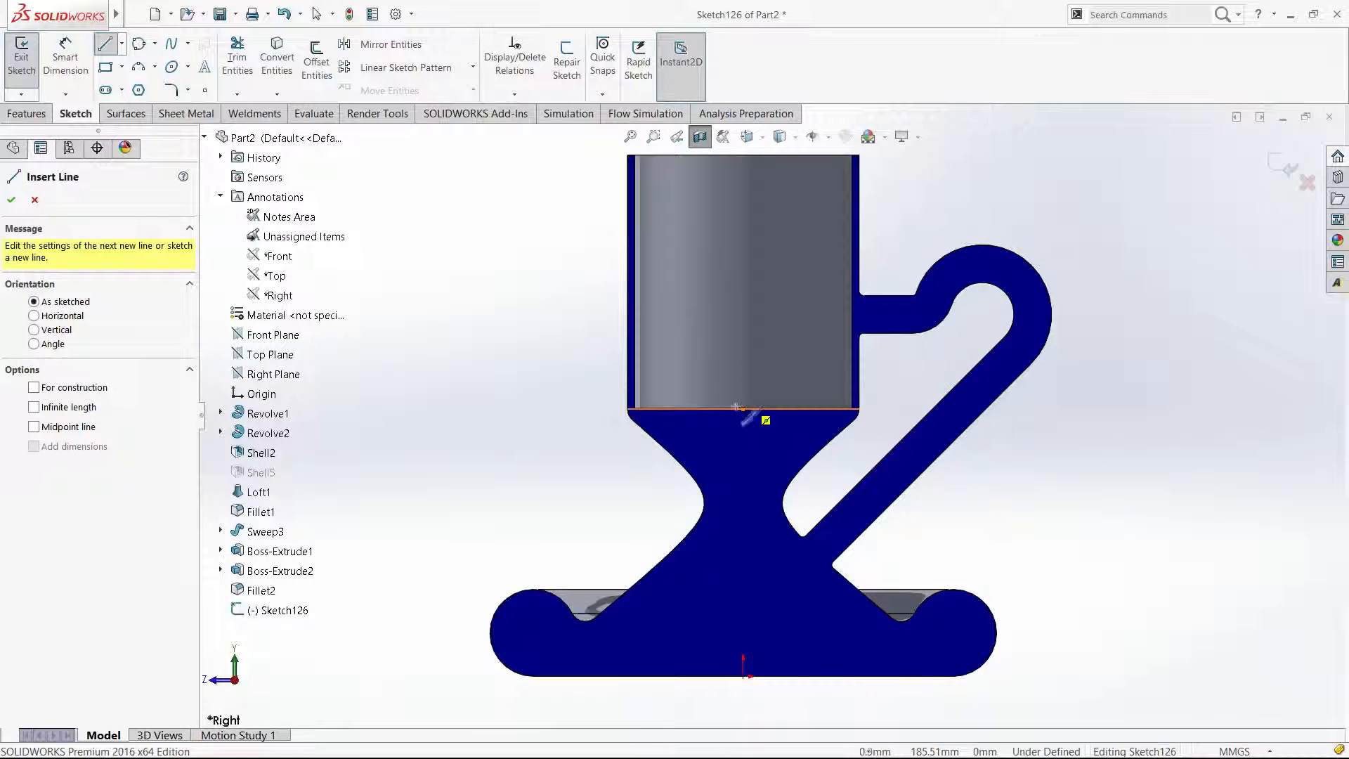
pyautogui.scroll(-5, 738, 406)
pyautogui.click(745, 396)
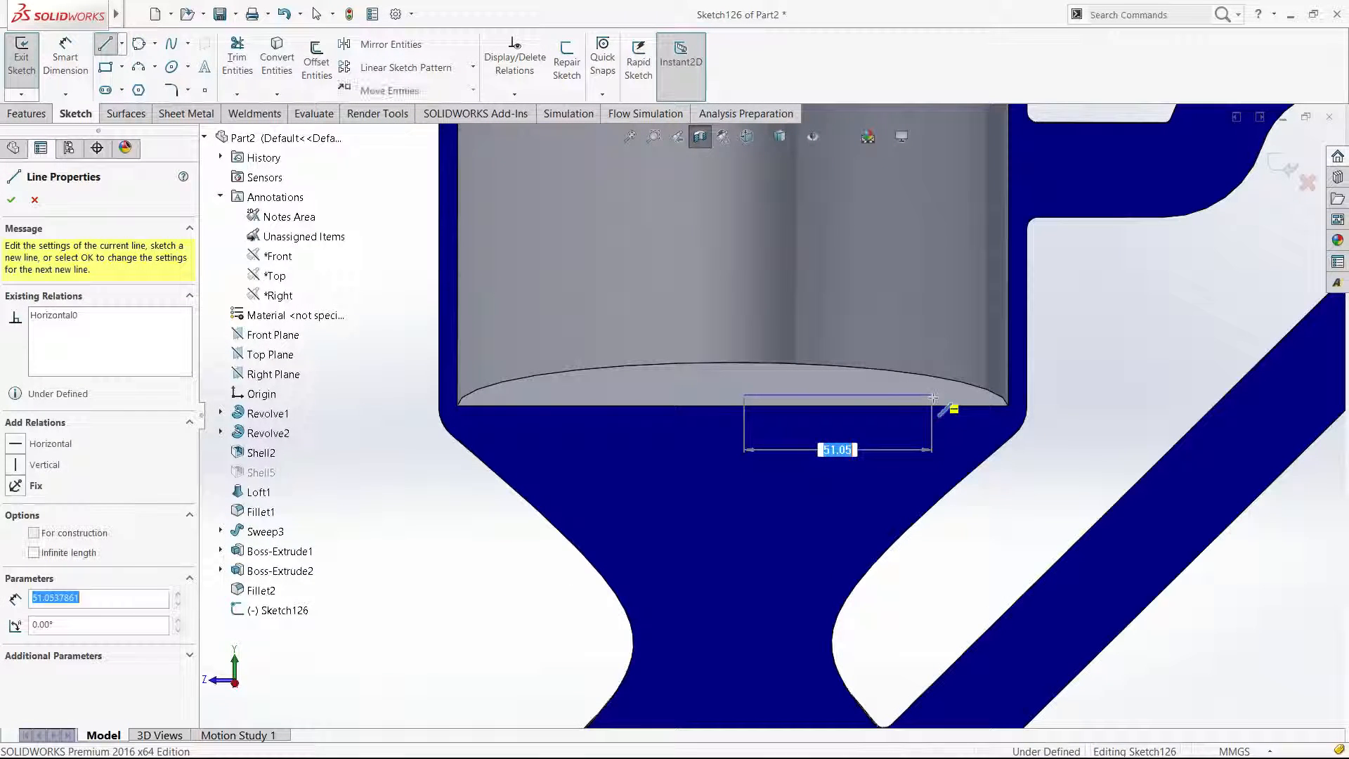
pyautogui.click(932, 398)
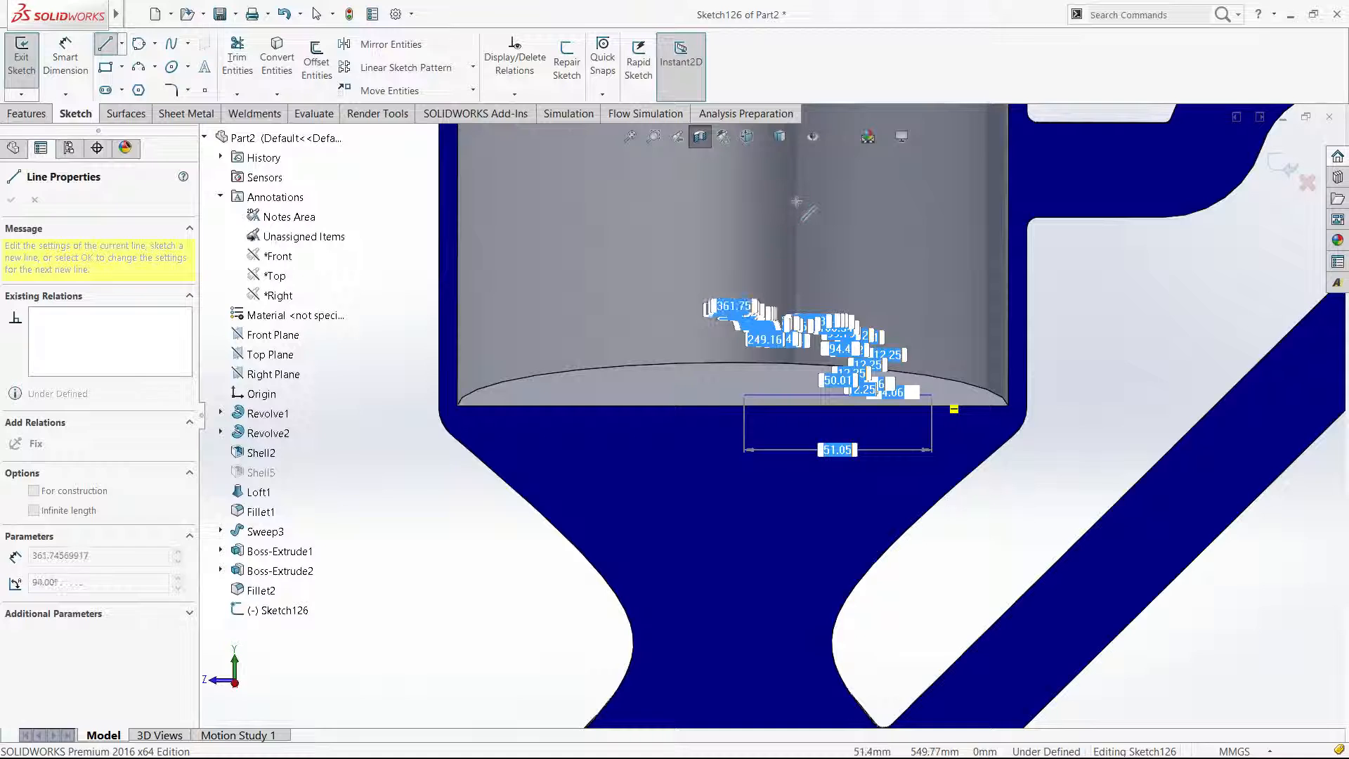
pyautogui.scroll(8, 796, 201)
pyautogui.click(797, 200)
pyautogui.press('Escape')
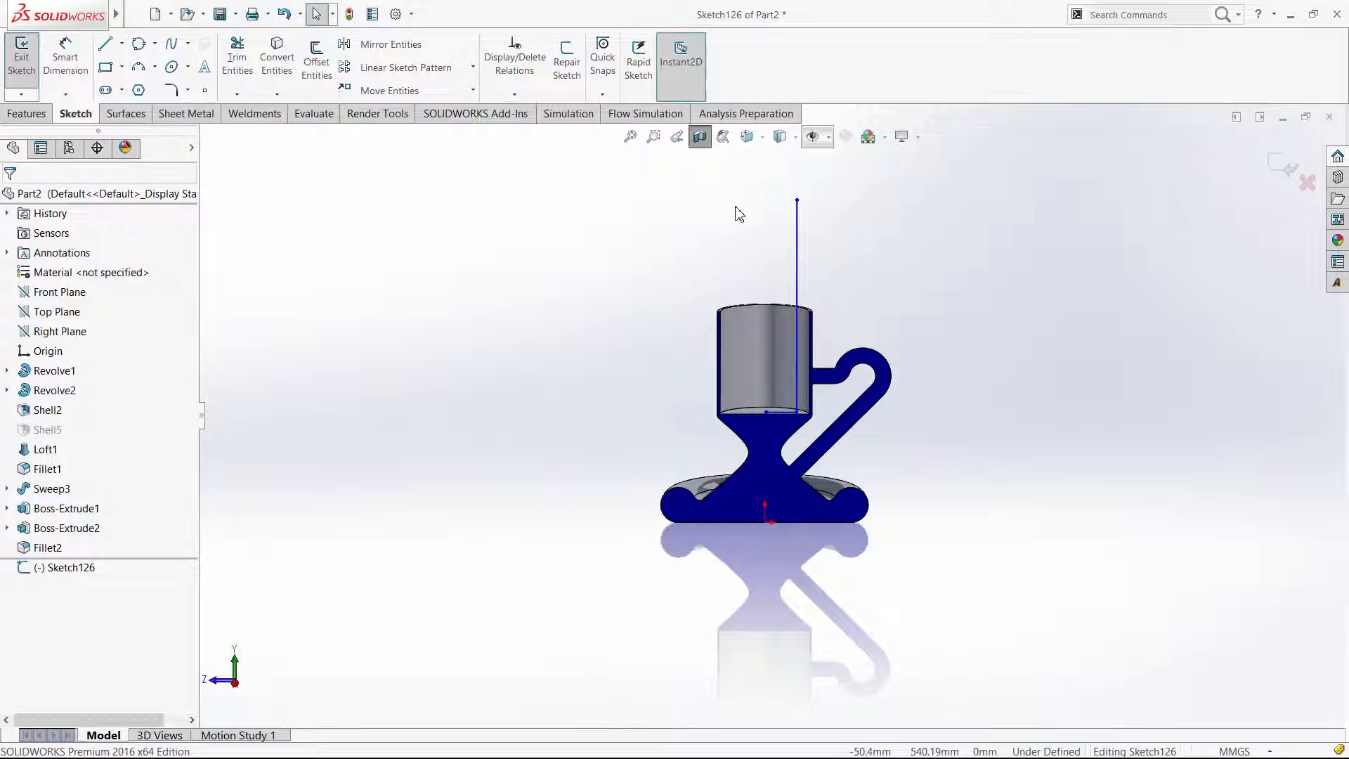
# Place the horizontal line's free end on the cup's inner floor and align it vertically with the origin.
pyautogui.click(799, 412)
pyautogui.scroll(-10, 801, 422)
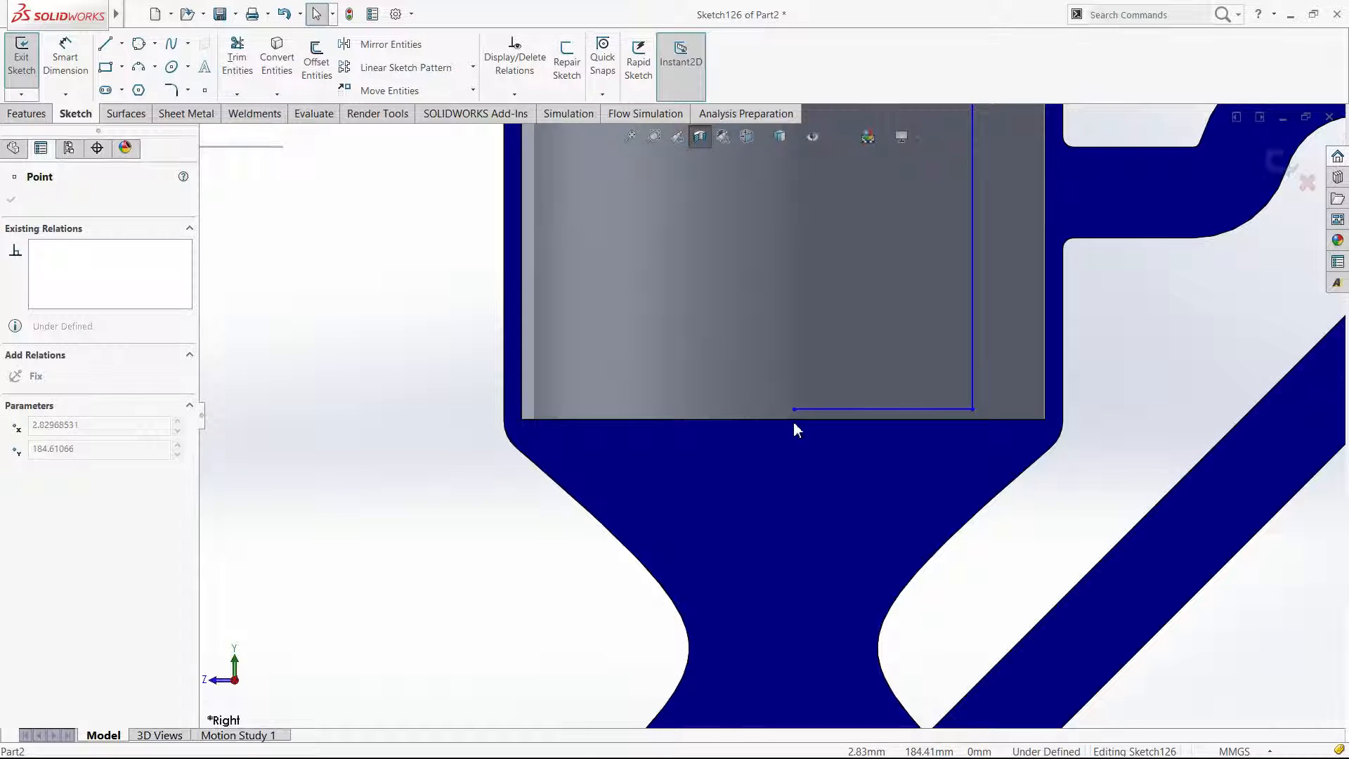
pyautogui.moveTo(796, 418); pyautogui.dragTo(793, 418)
pyautogui.click(555, 552)
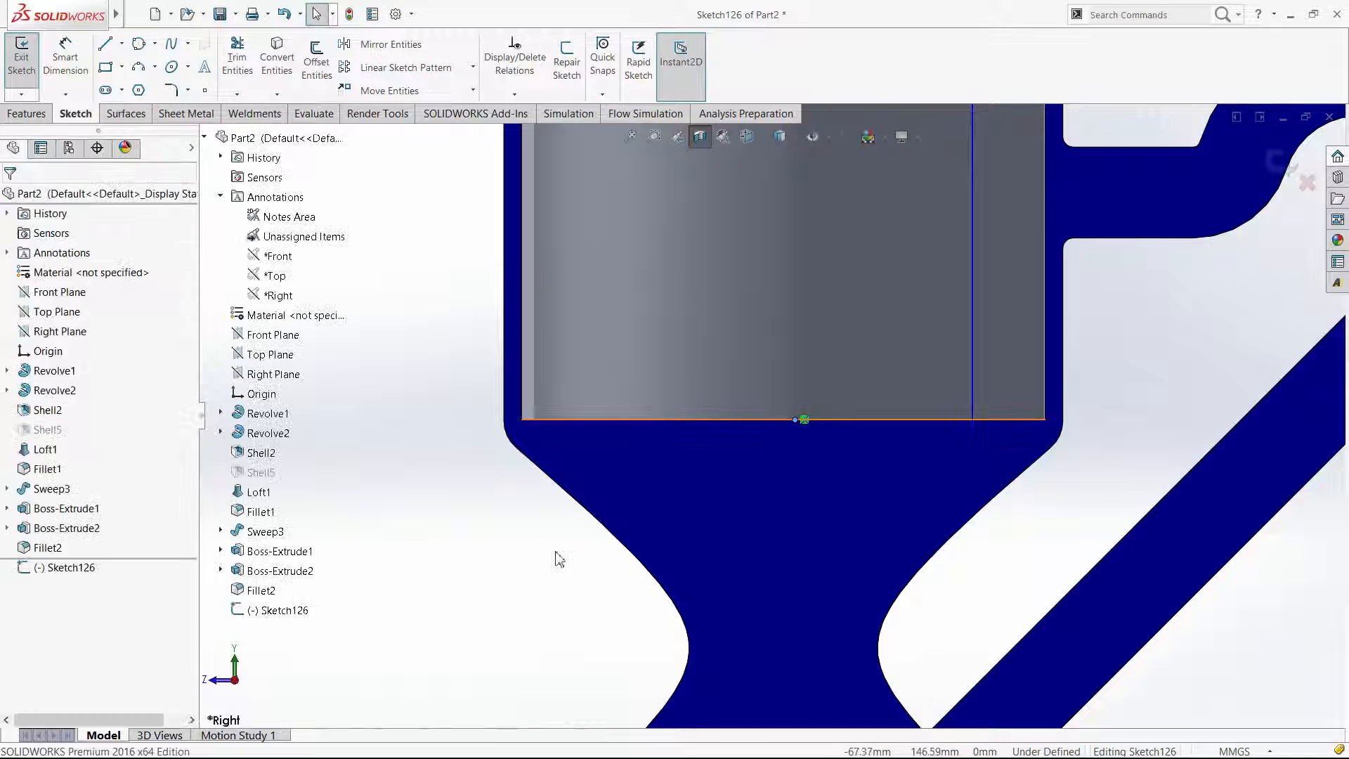
pyautogui.click(792, 419)
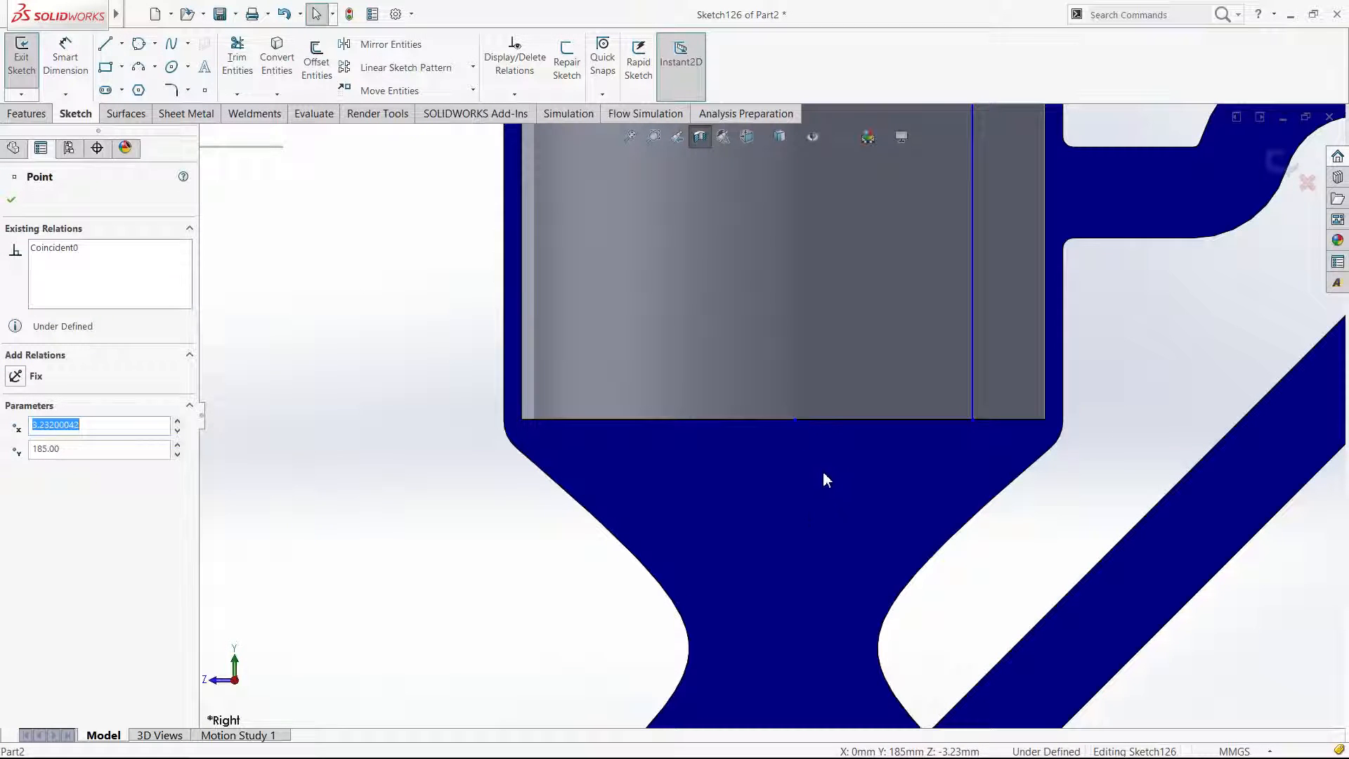
pyautogui.scroll(10, 778, 640)
pyautogui.keyDown('ctrl'); pyautogui.click(776, 629); pyautogui.keyUp('ctrl')
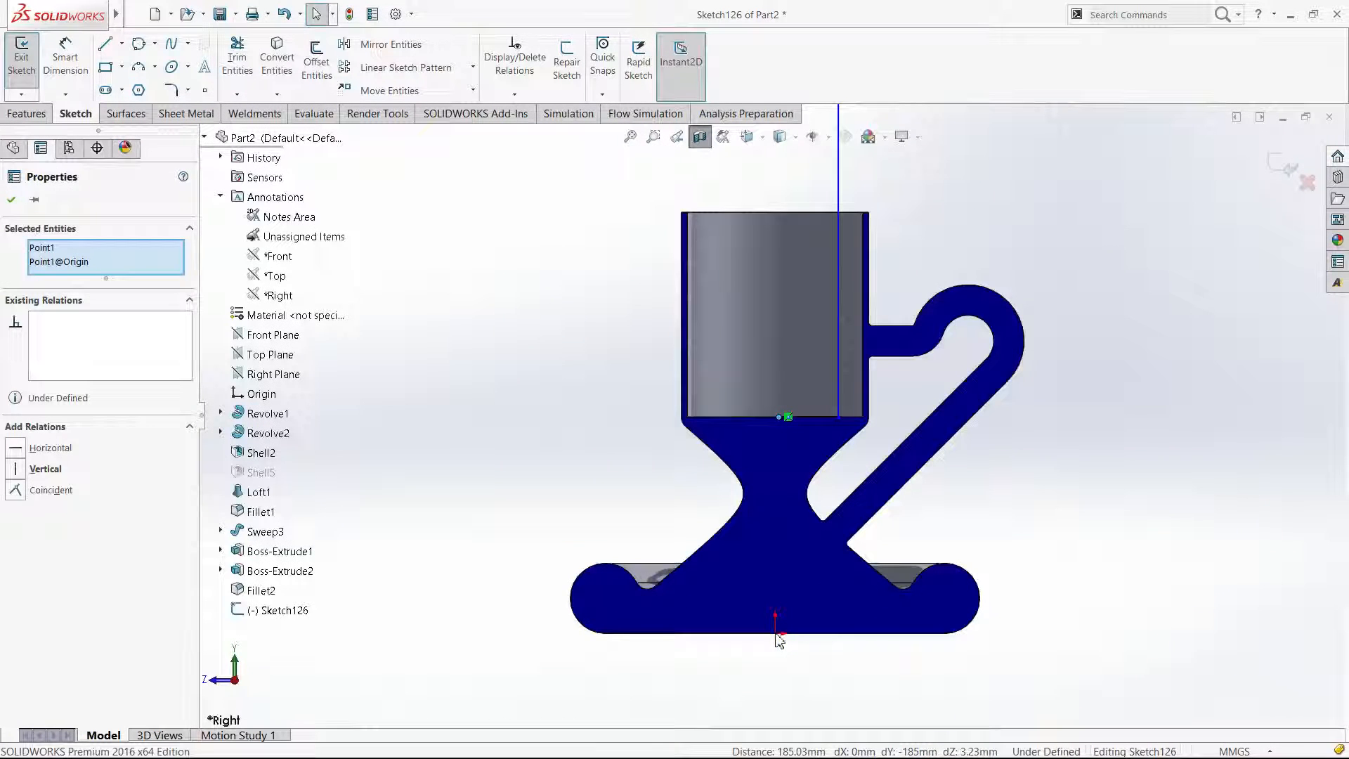
pyautogui.click(829, 576)
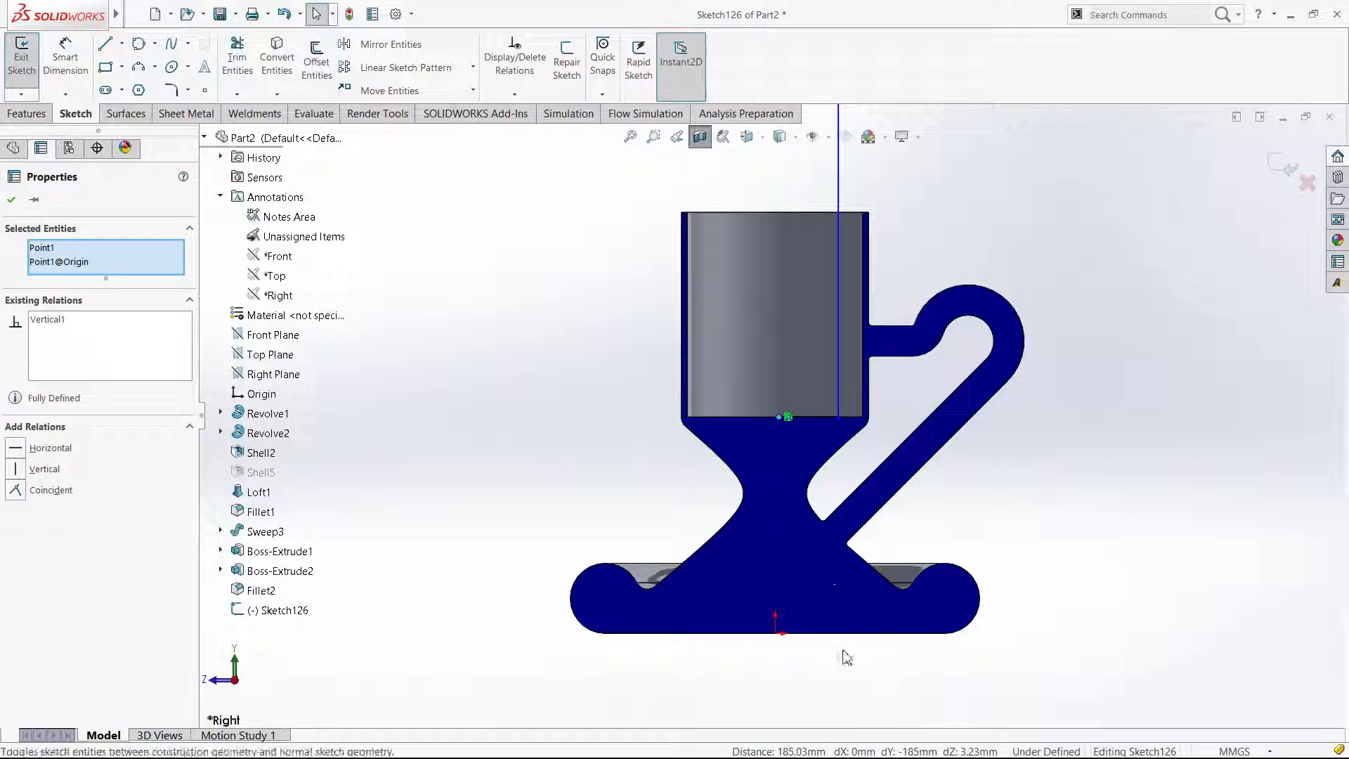
pyautogui.click(852, 678)
pyautogui.moveTo(853, 681); pyautogui.dragTo(855, 624, button='right')
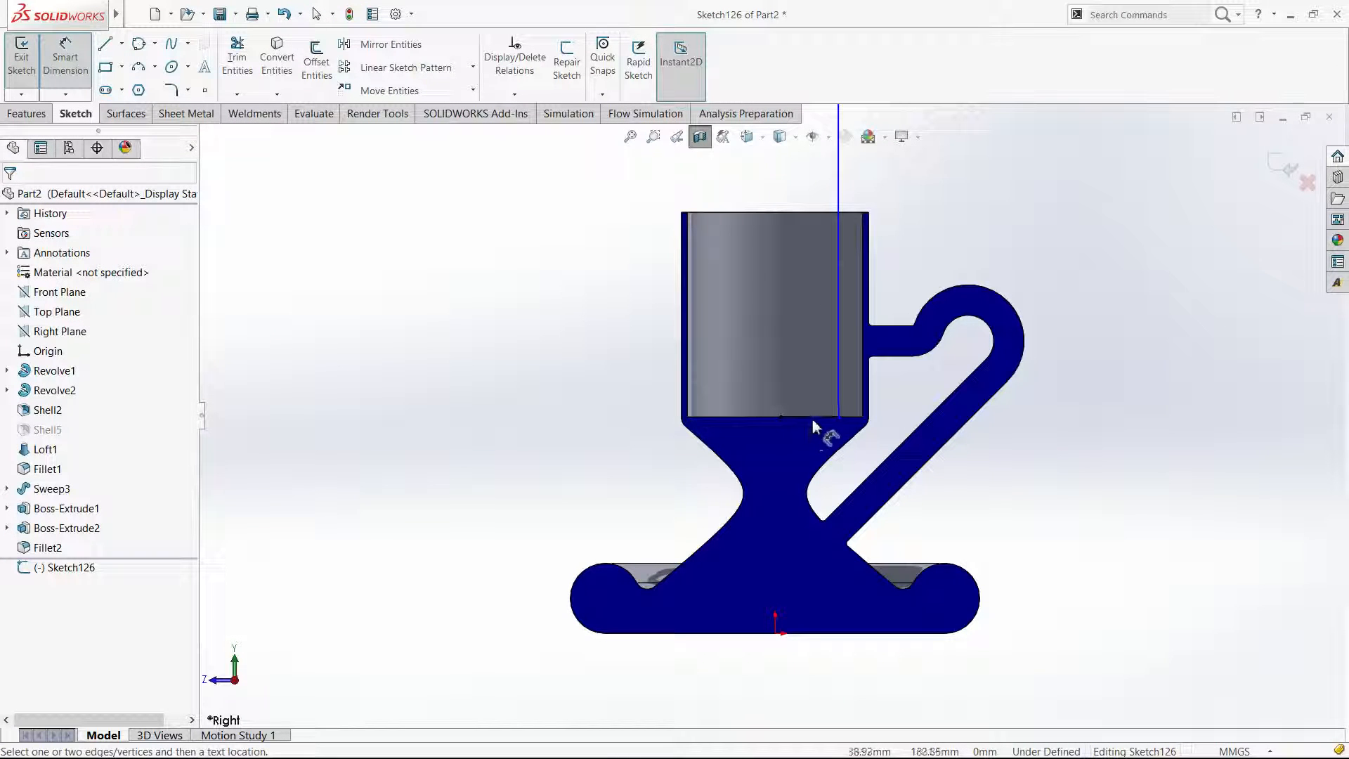
pyautogui.press('Escape')
pyautogui.moveTo(938, 486); pyautogui.dragTo(871, 485, button='right')
pyautogui.scroll(1, 768, 478)
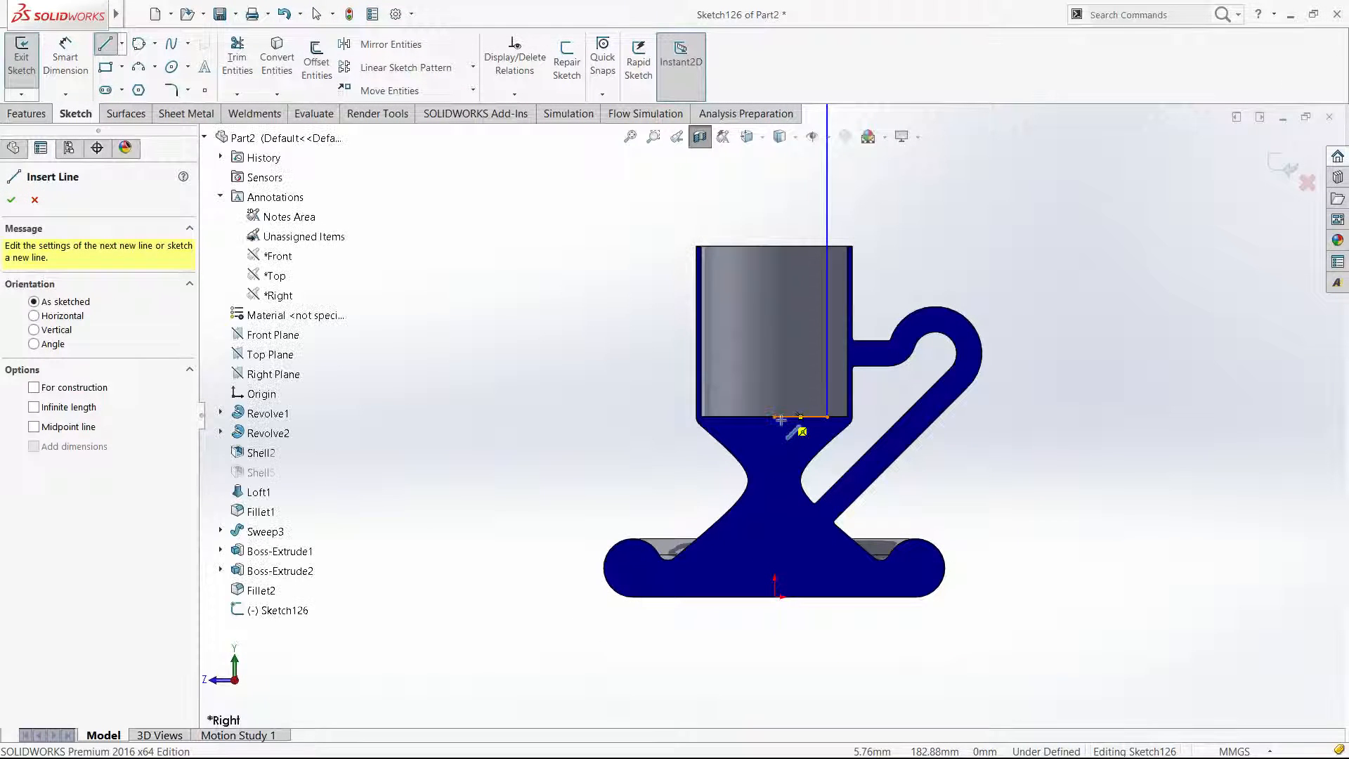
pyautogui.click(779, 418)
pyautogui.press('Escape')
pyautogui.moveTo(982, 485); pyautogui.dragTo(913, 483, button='right')
pyautogui.click(776, 418)
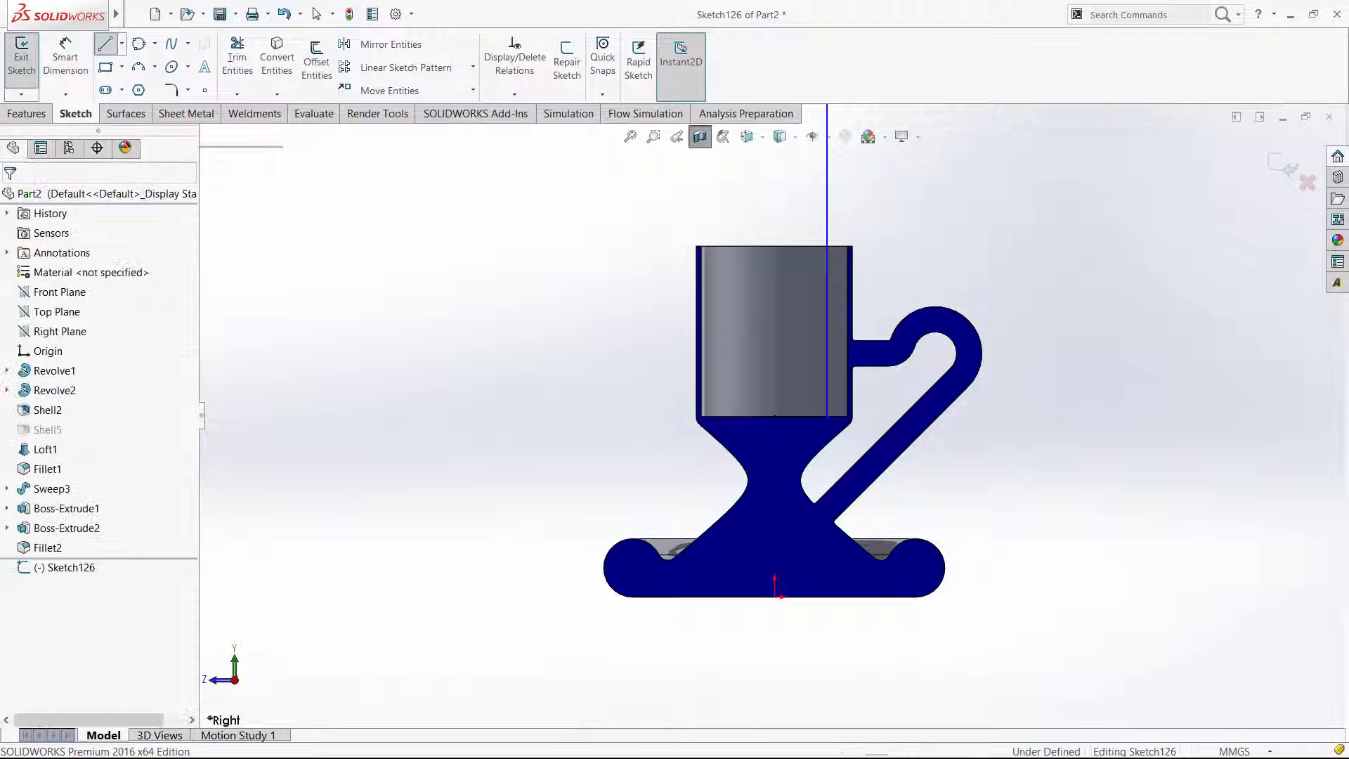
# Sketch a vertical line from the centre of the cup's inner floor to the origin and make it construction geometry.
pyautogui.click(106, 46)
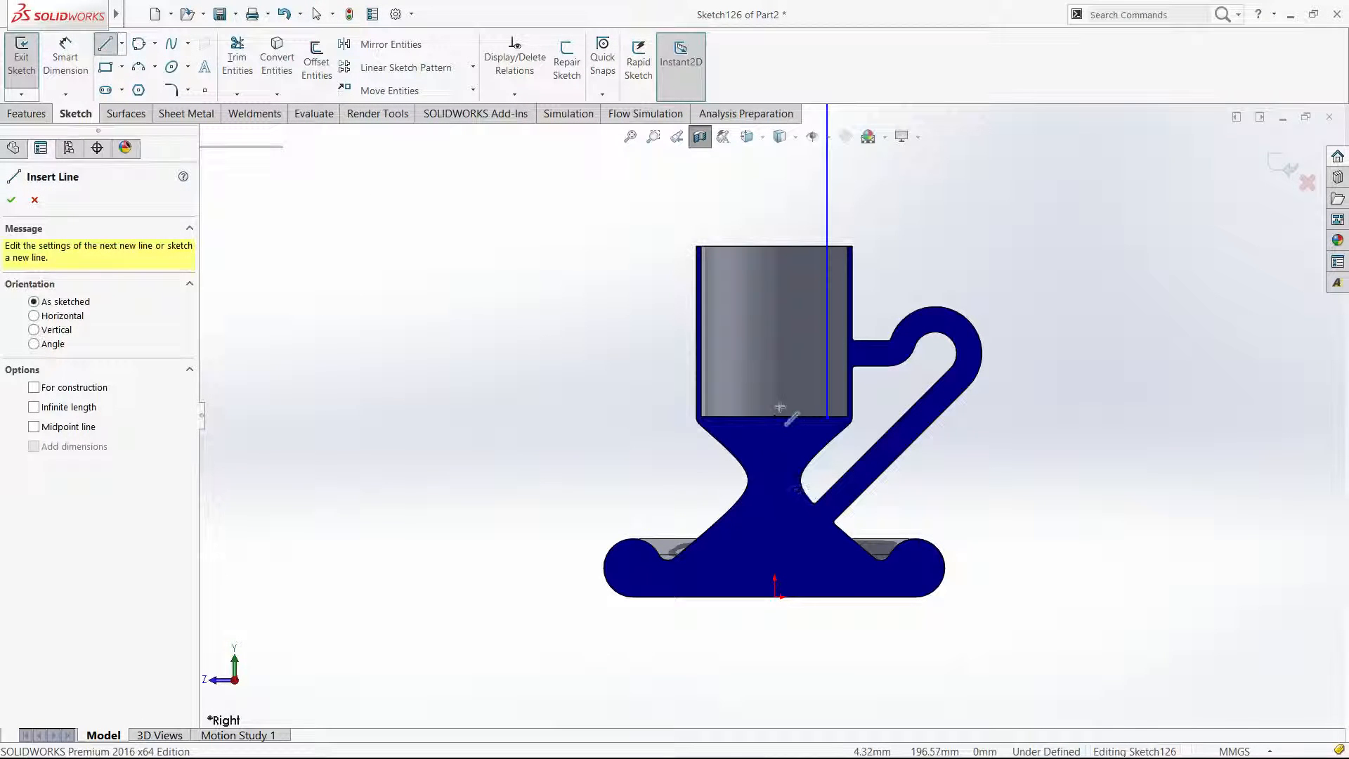
pyautogui.click(776, 418)
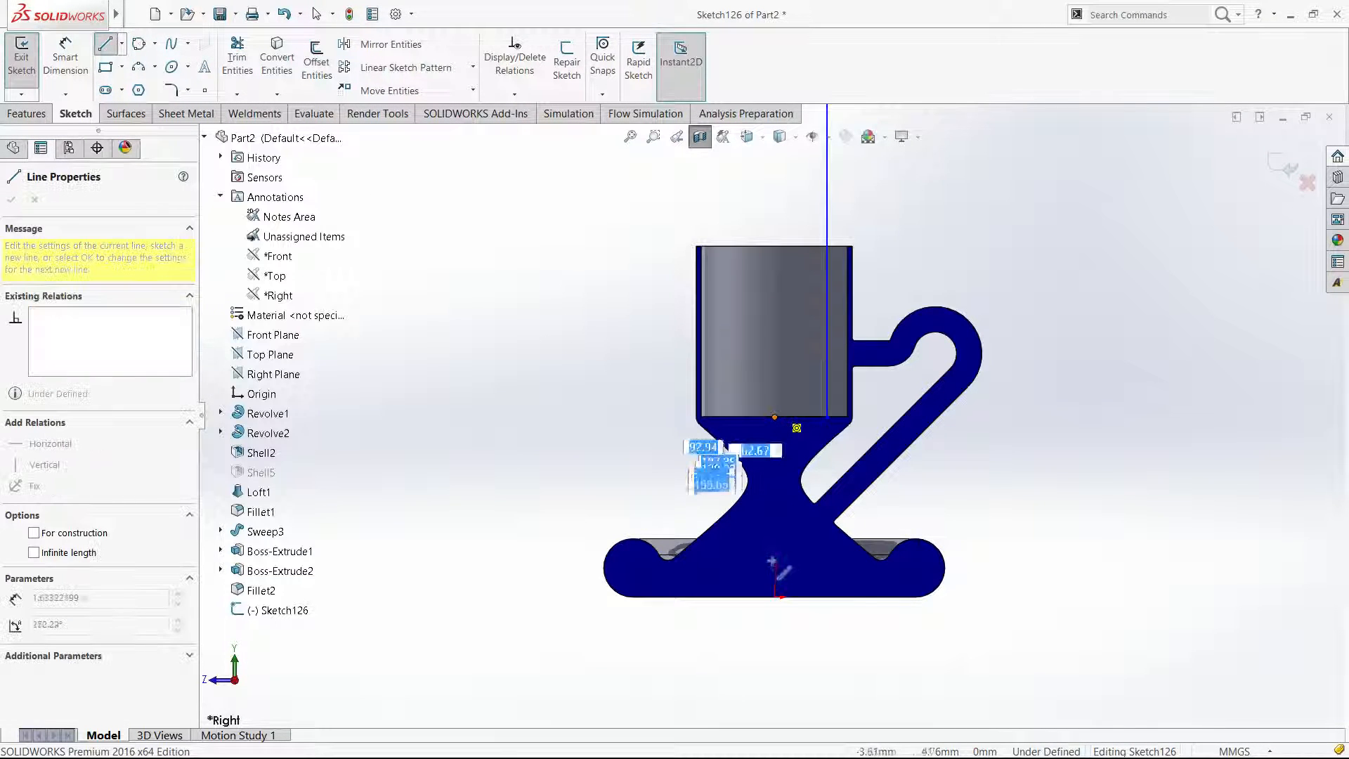
pyautogui.click(776, 596)
pyautogui.press('Escape')
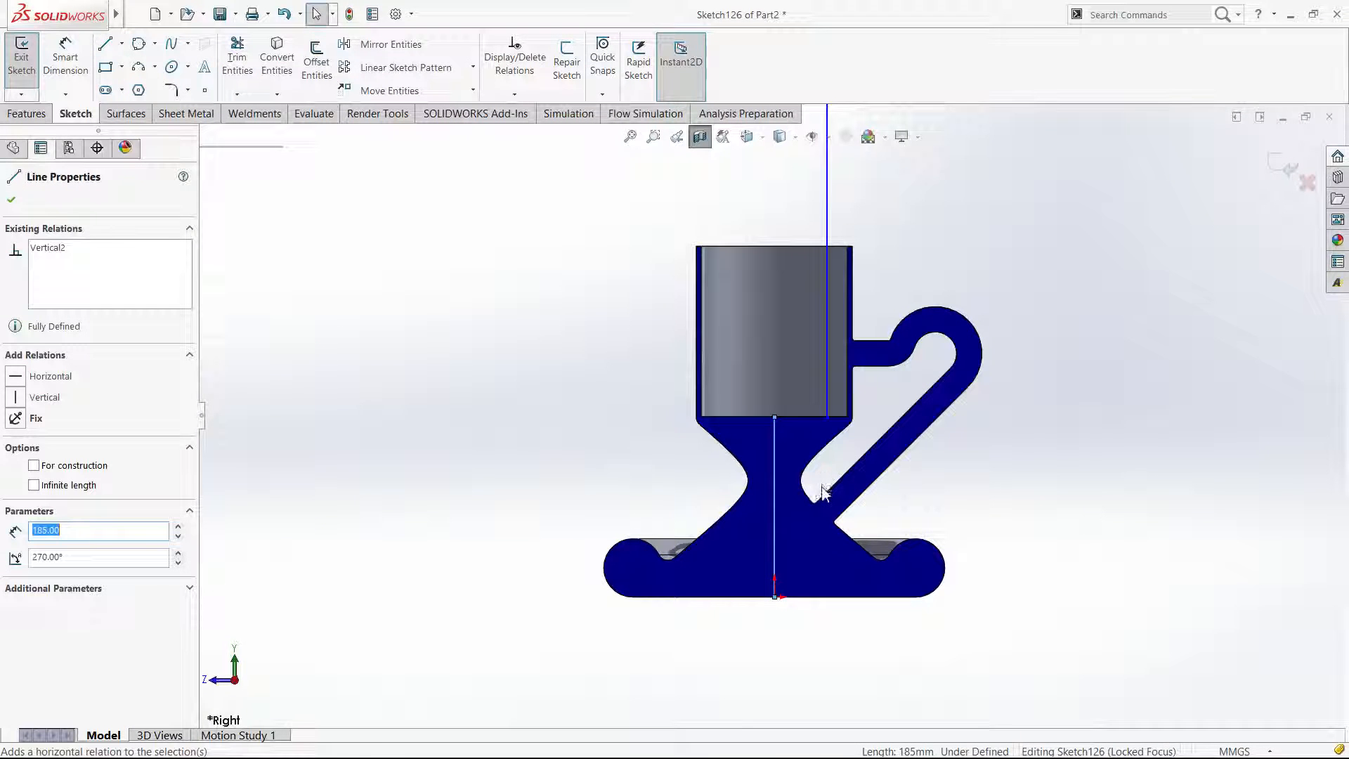
pyautogui.click(920, 483)
# Dimension the long vertical line about the construction centerline as a 110 mm diameter.
pyautogui.moveTo(920, 482); pyautogui.dragTo(912, 246, button='right')
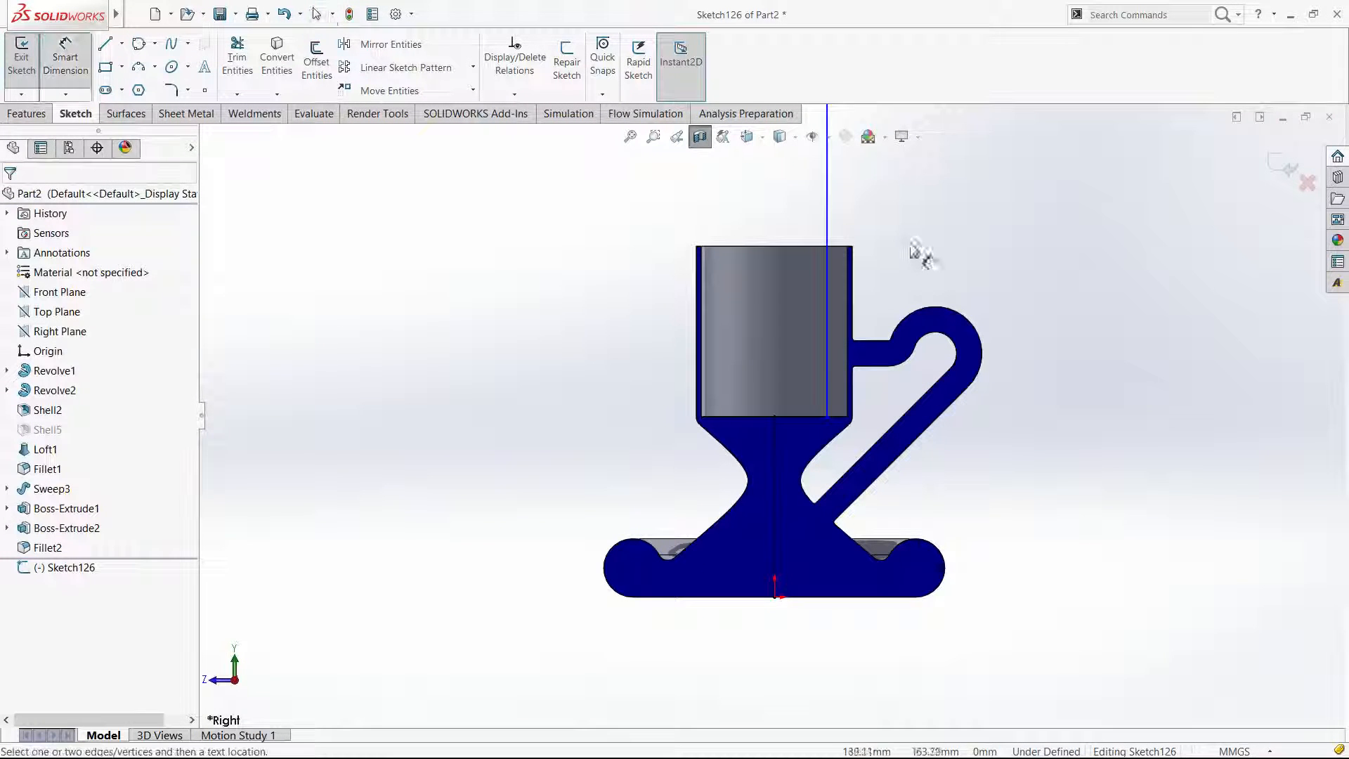
pyautogui.click(773, 445)
pyautogui.click(828, 397)
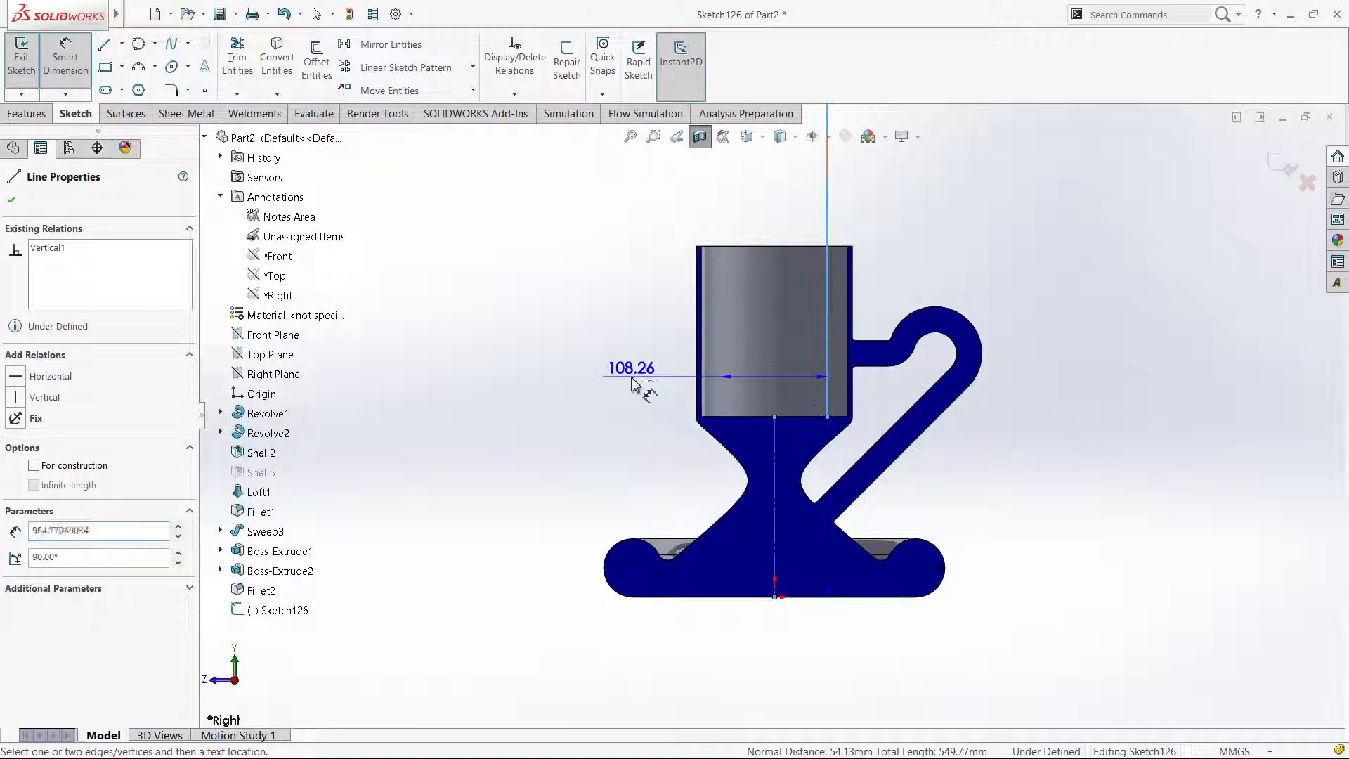
pyautogui.click(639, 379)
pyautogui.write('110')
pyautogui.press('Return')
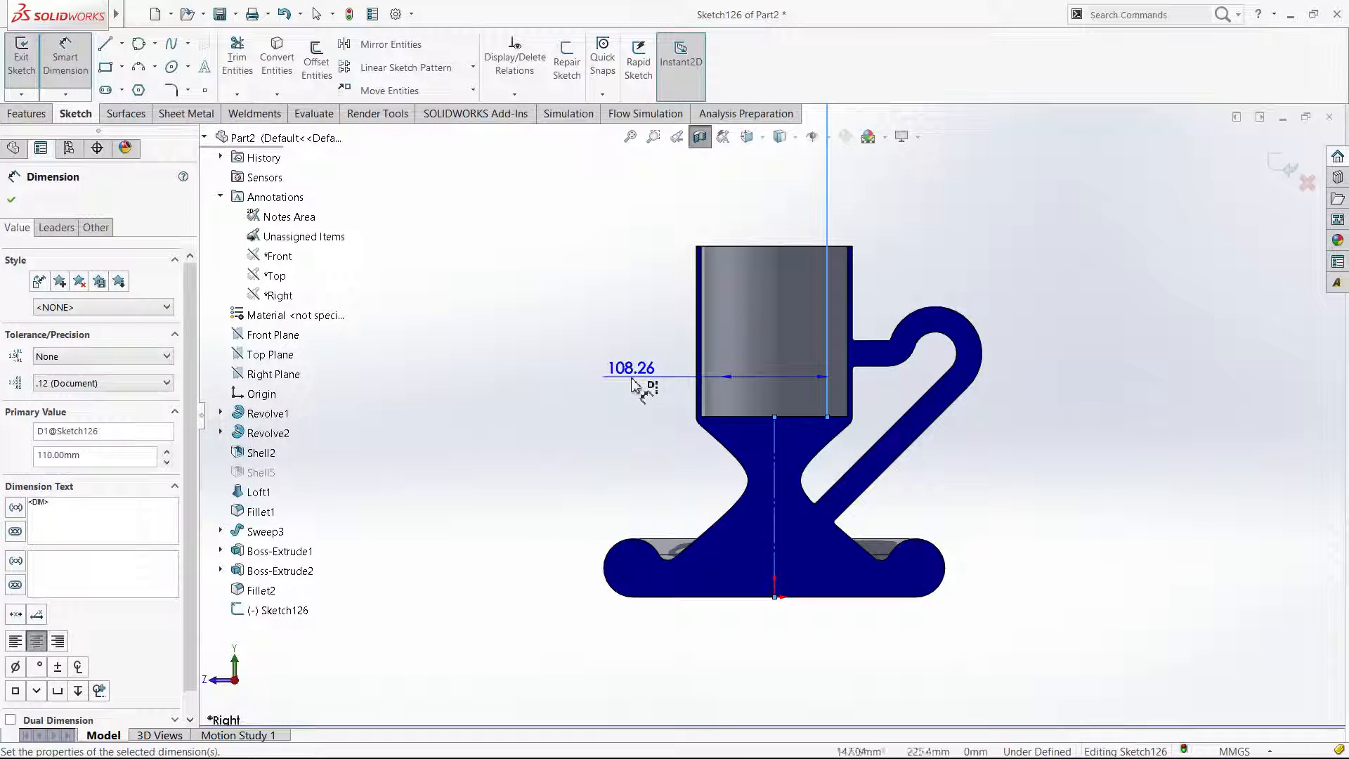
pyautogui.press('Escape')
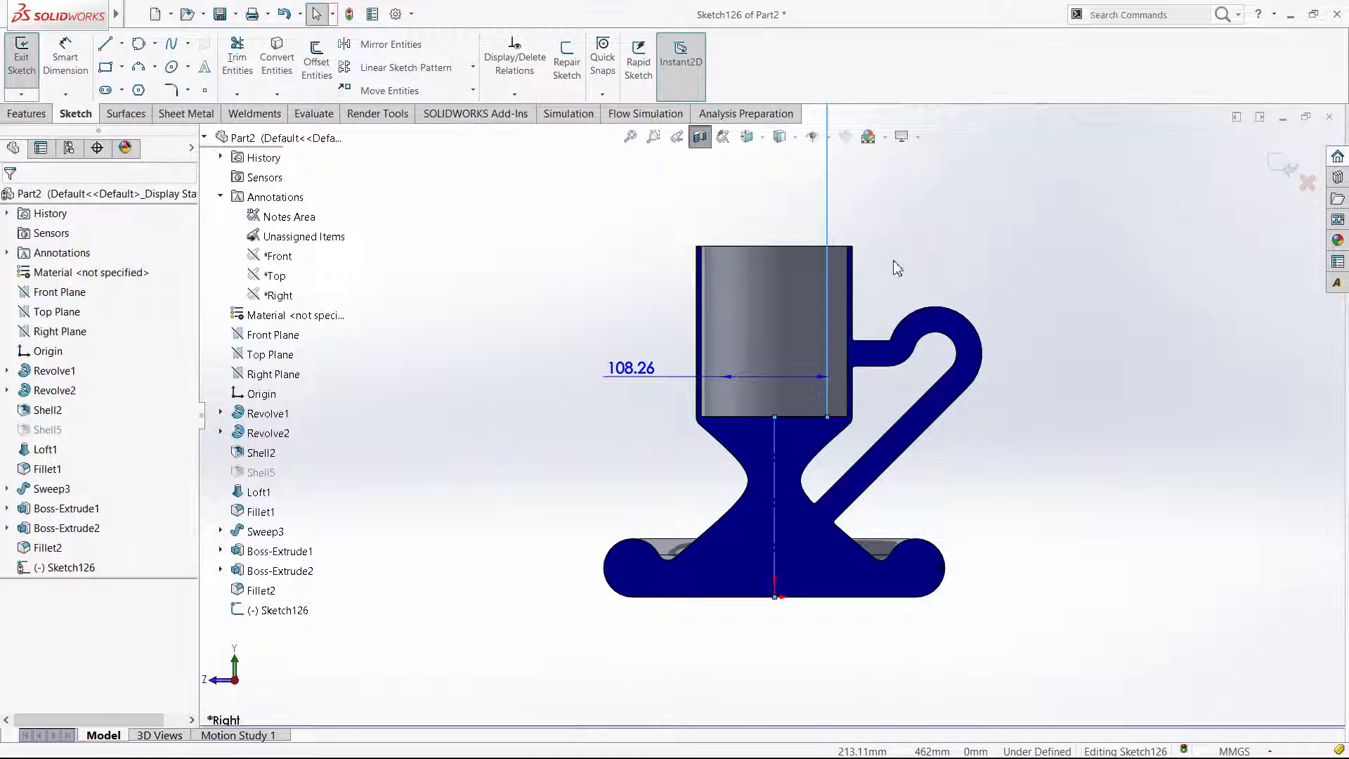
# Close the profile with a sloped line from the vertical line's upper end to the axis and a vertical line about 435 mm down to the cup floor.
pyautogui.press('z')
pyautogui.press('z')
pyautogui.press('z')
pyautogui.moveTo(895, 265); pyautogui.dragTo(770, 214, button='right')
pyautogui.press('Escape')
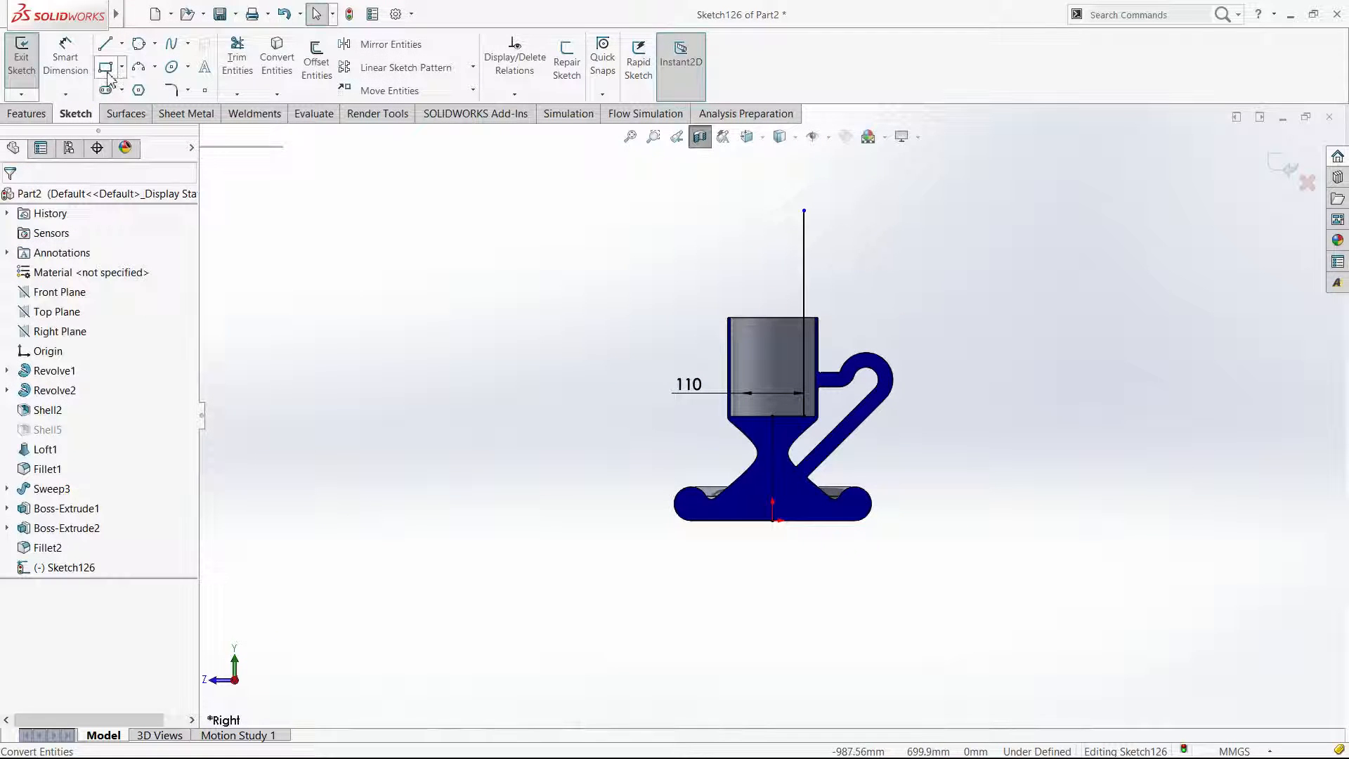
pyautogui.click(107, 44)
pyautogui.click(804, 211)
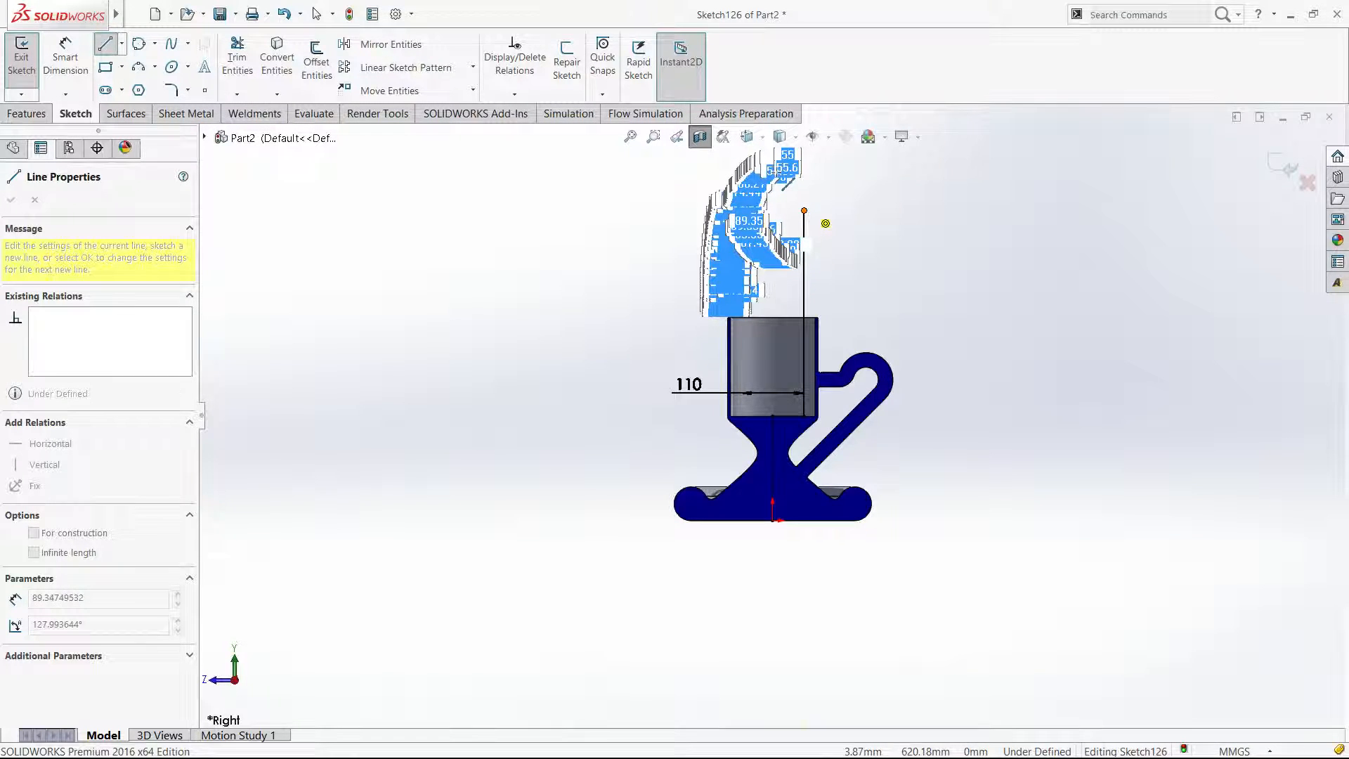
pyautogui.click(773, 170)
pyautogui.doubleClick(772, 415)
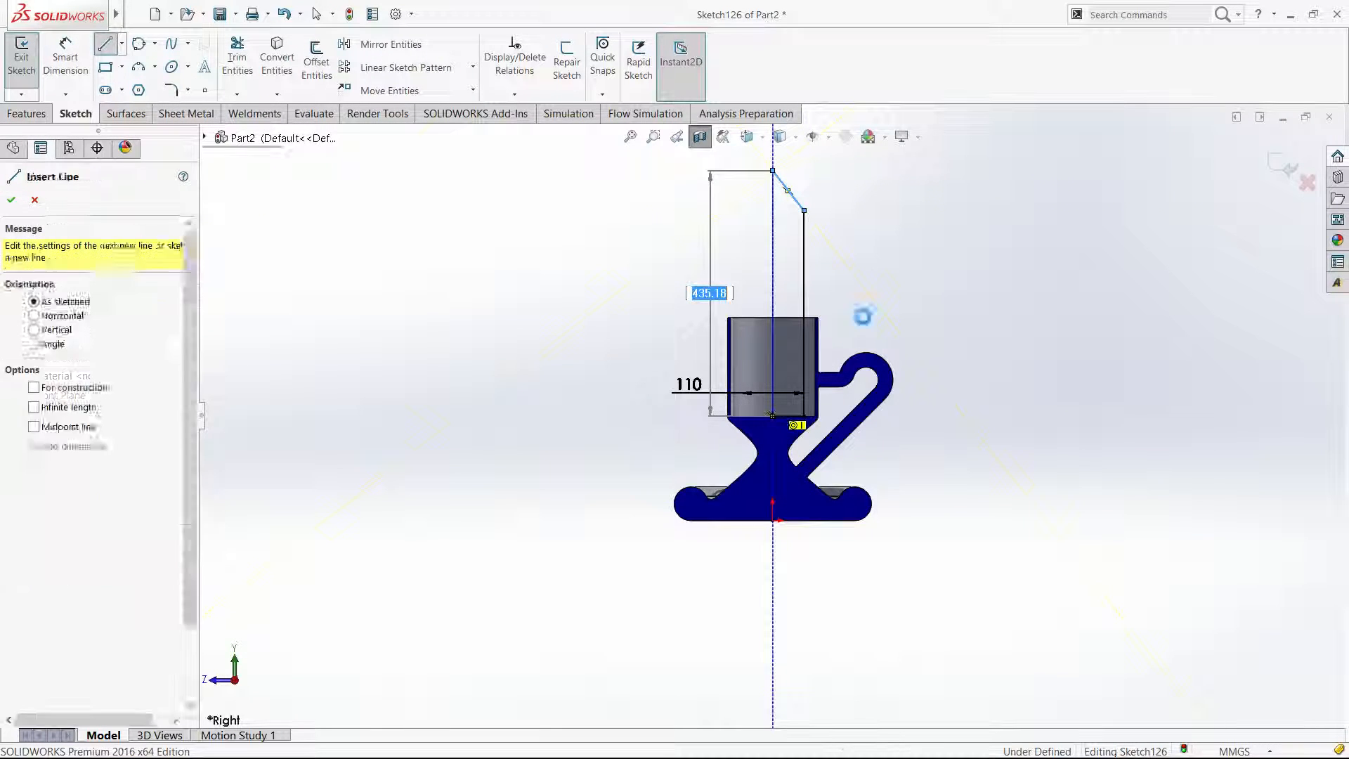
# Dimension the profile's vertical line on the cup axis to 420 mm.
pyautogui.moveTo(863, 317); pyautogui.dragTo(862, 229, button='right')
pyautogui.click(773, 205)
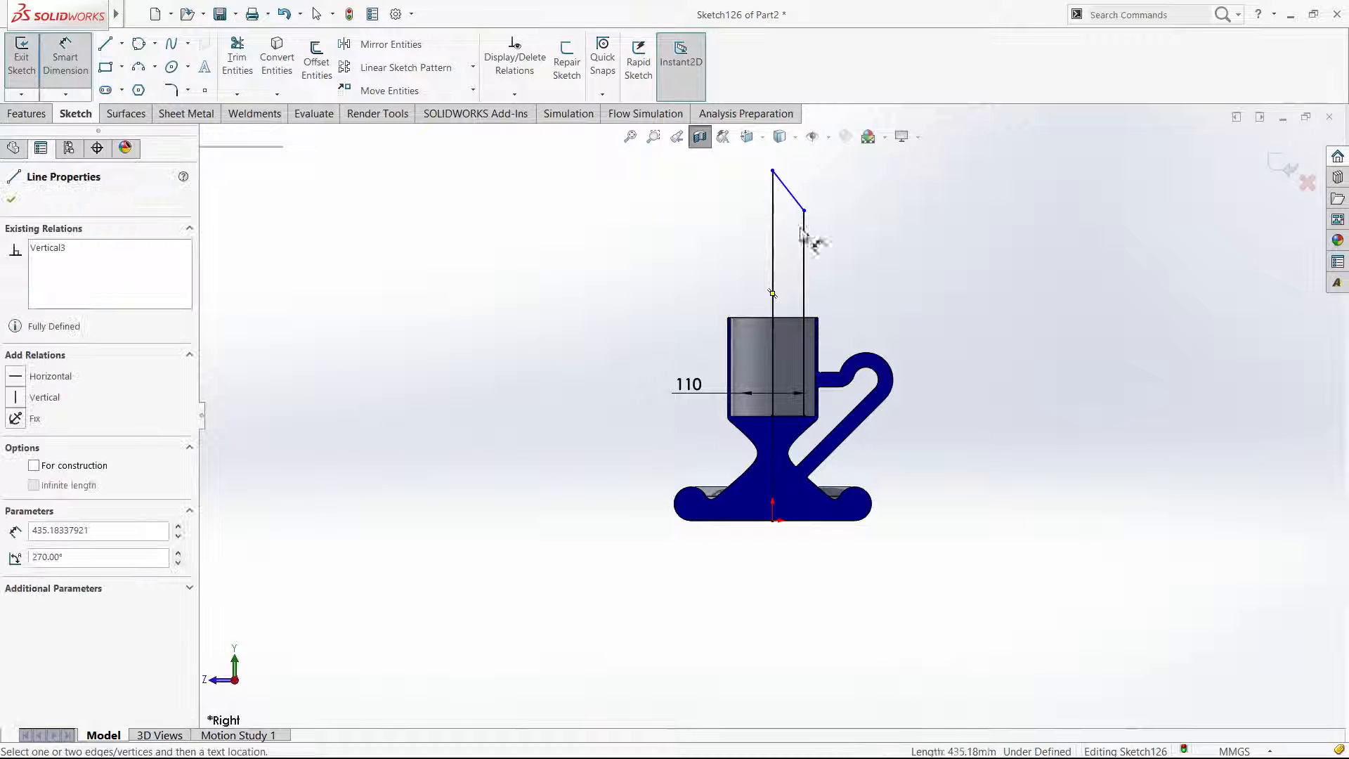
pyautogui.click(927, 288)
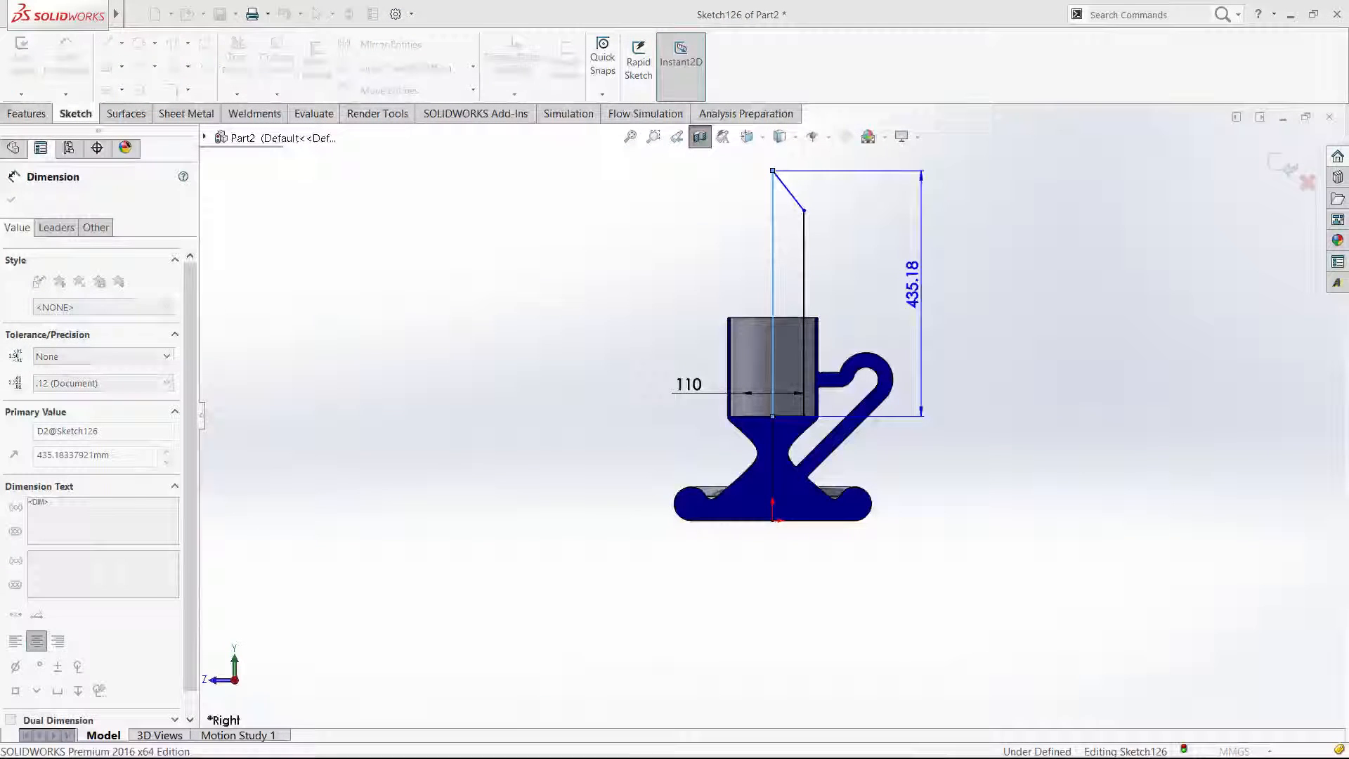
pyautogui.press('Escape')
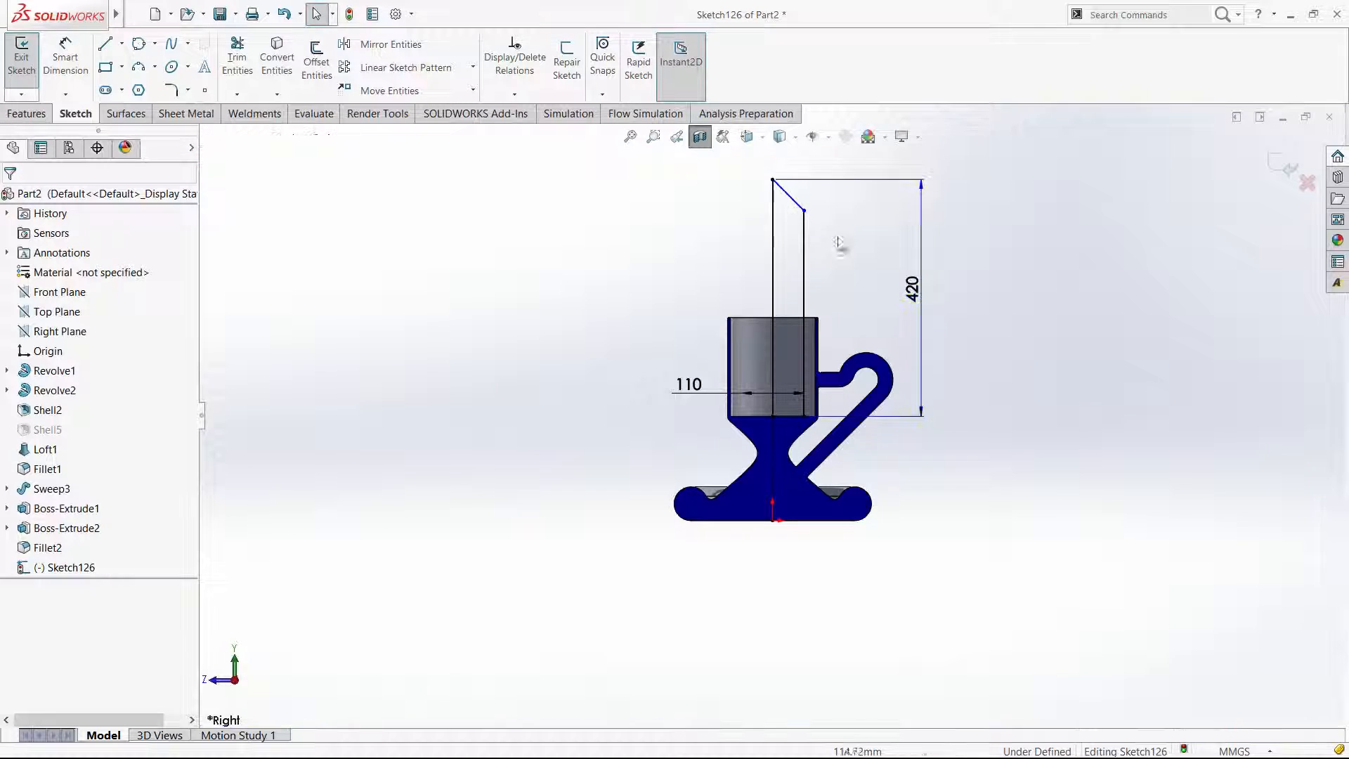
pyautogui.press('Return')
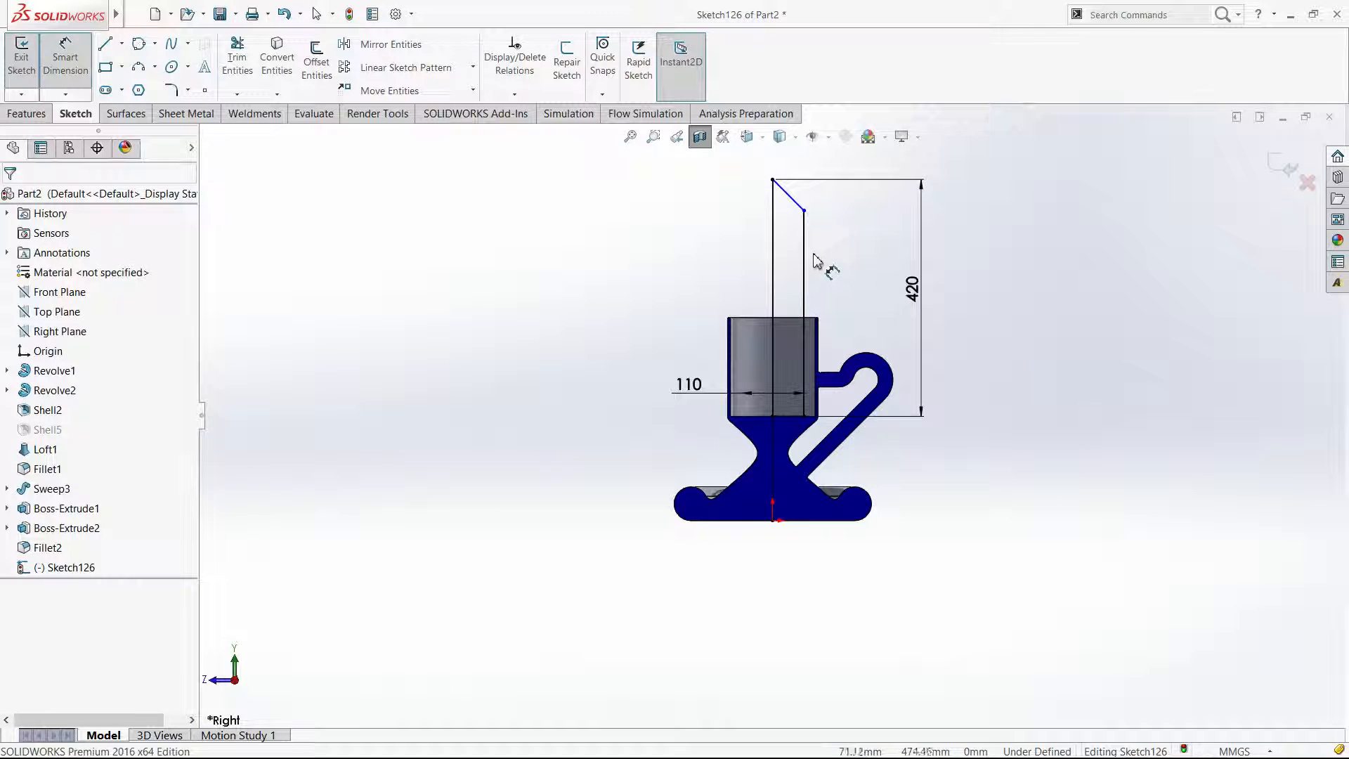
# Dimension the profile's outer vertical line to 360 mm.
pyautogui.click(805, 259)
pyautogui.click(957, 309)
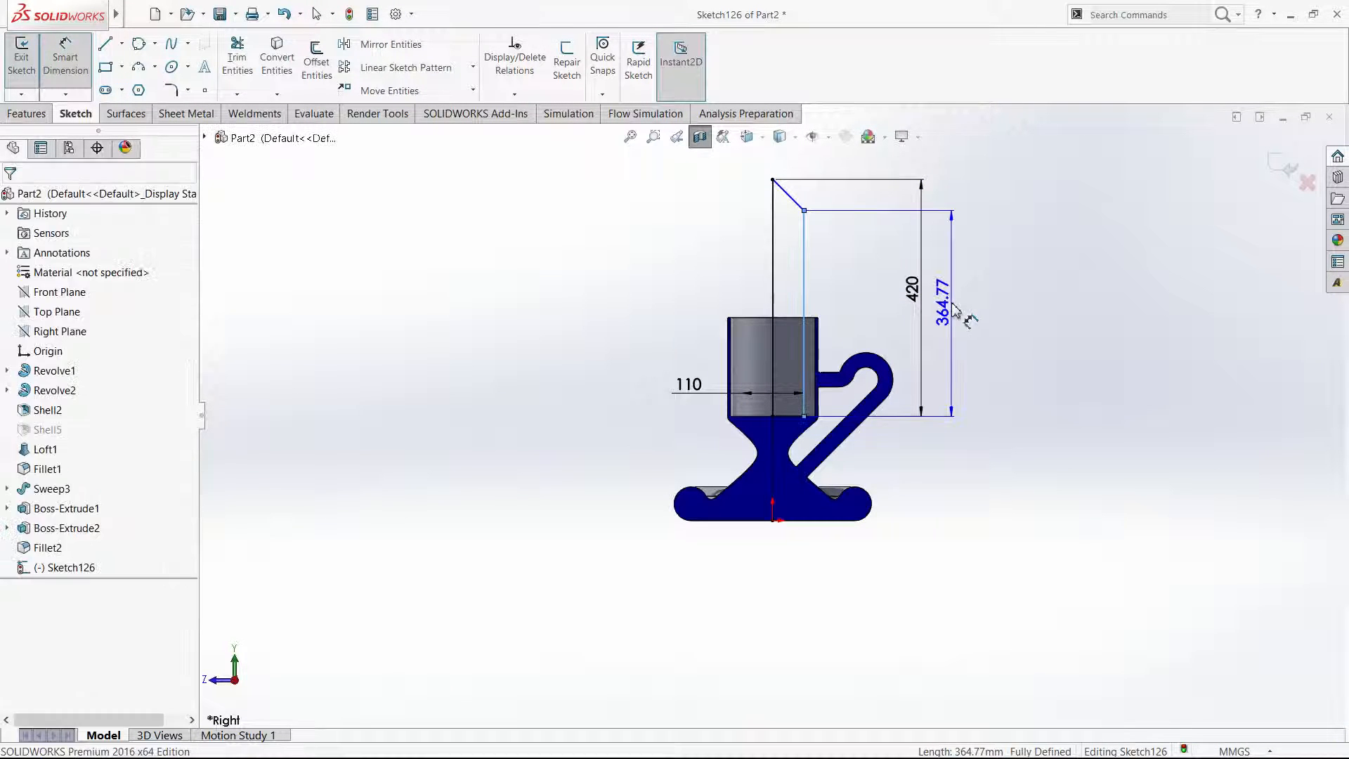
pyautogui.write('360.00mm')
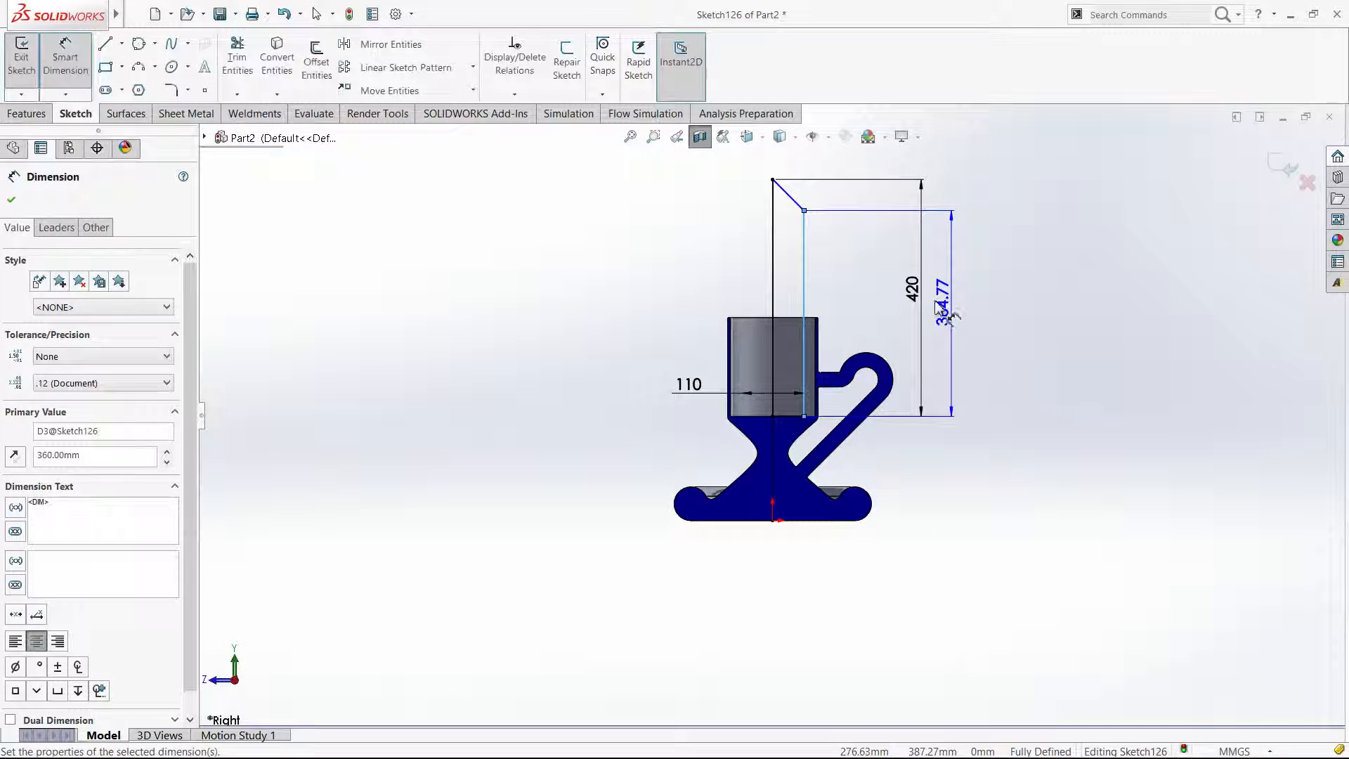
pyautogui.press('Return')
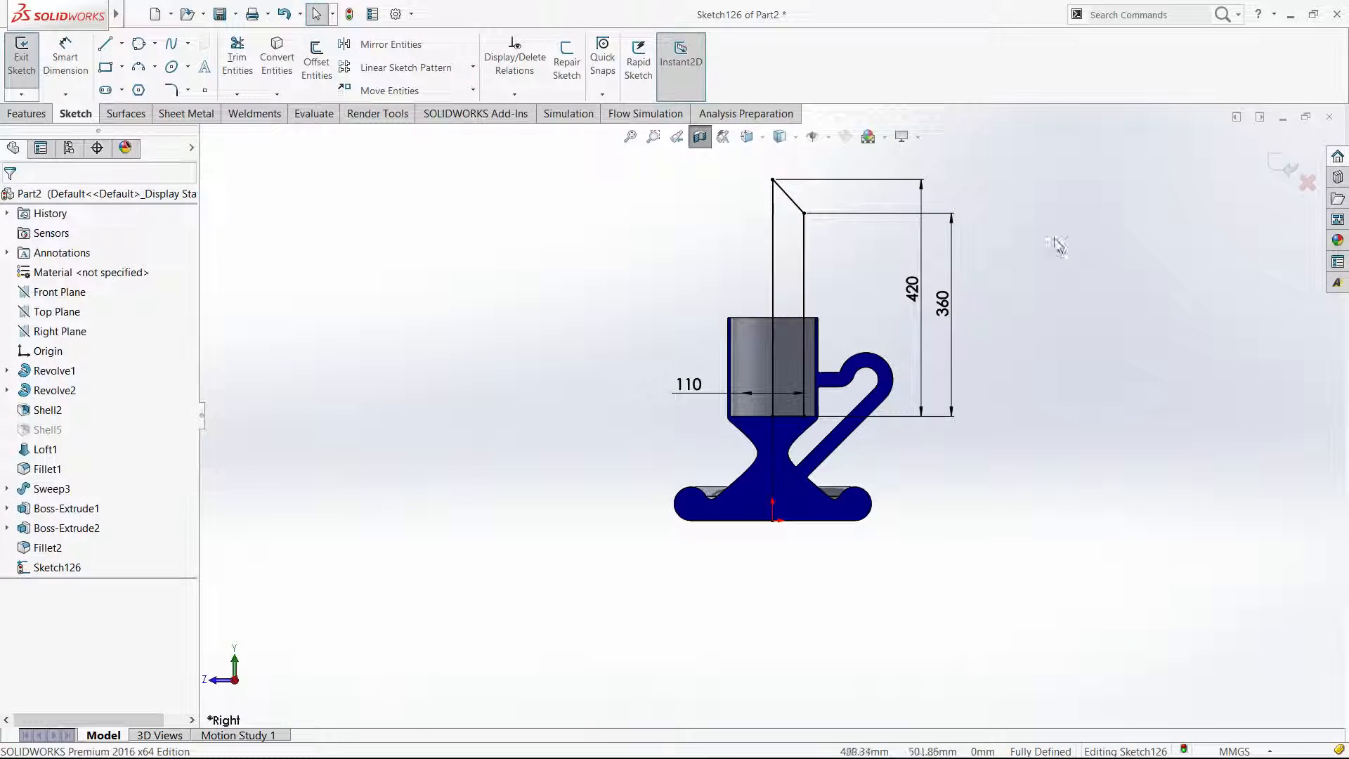
# Revolve the closed profile 360 degrees about its axis line as a separate unmerged body, and turn off the section view.
pyautogui.click(26, 114)
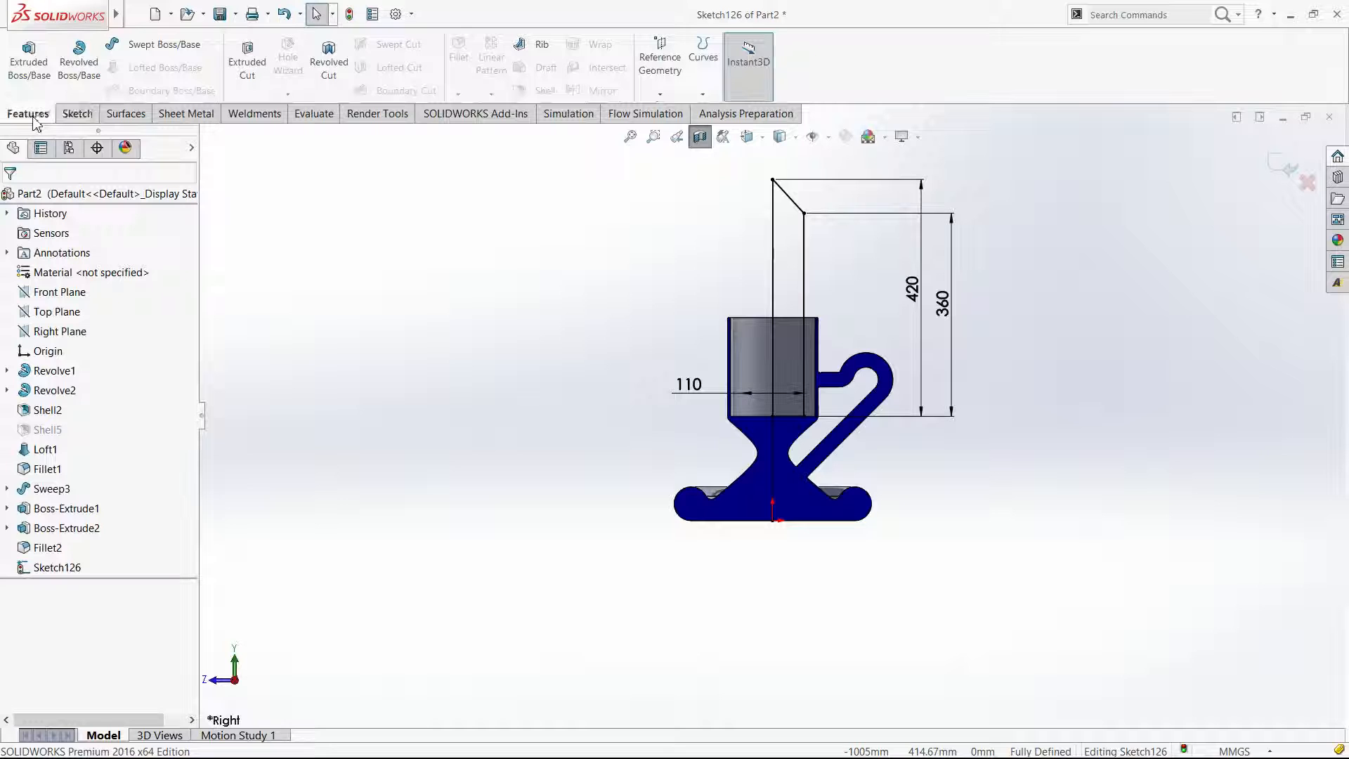
pyautogui.click(79, 60)
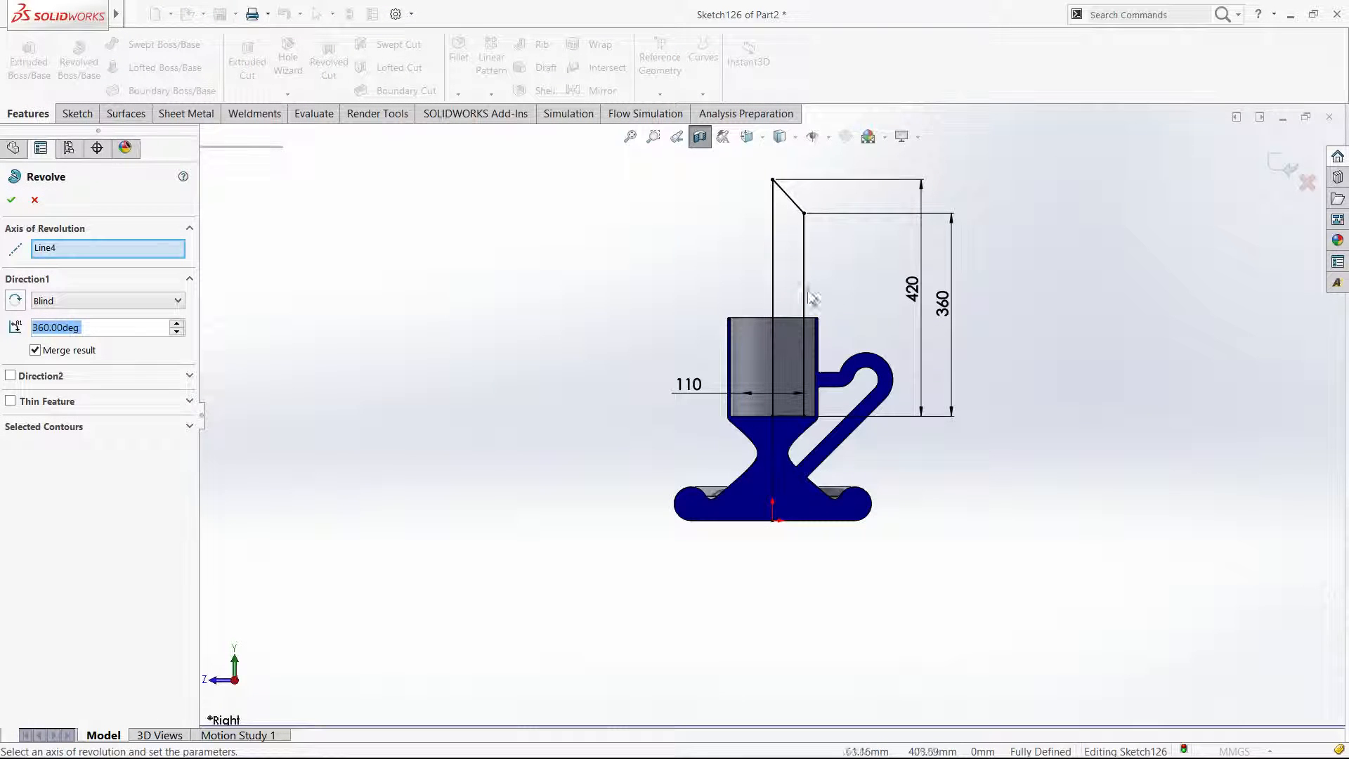
pyautogui.click(84, 352)
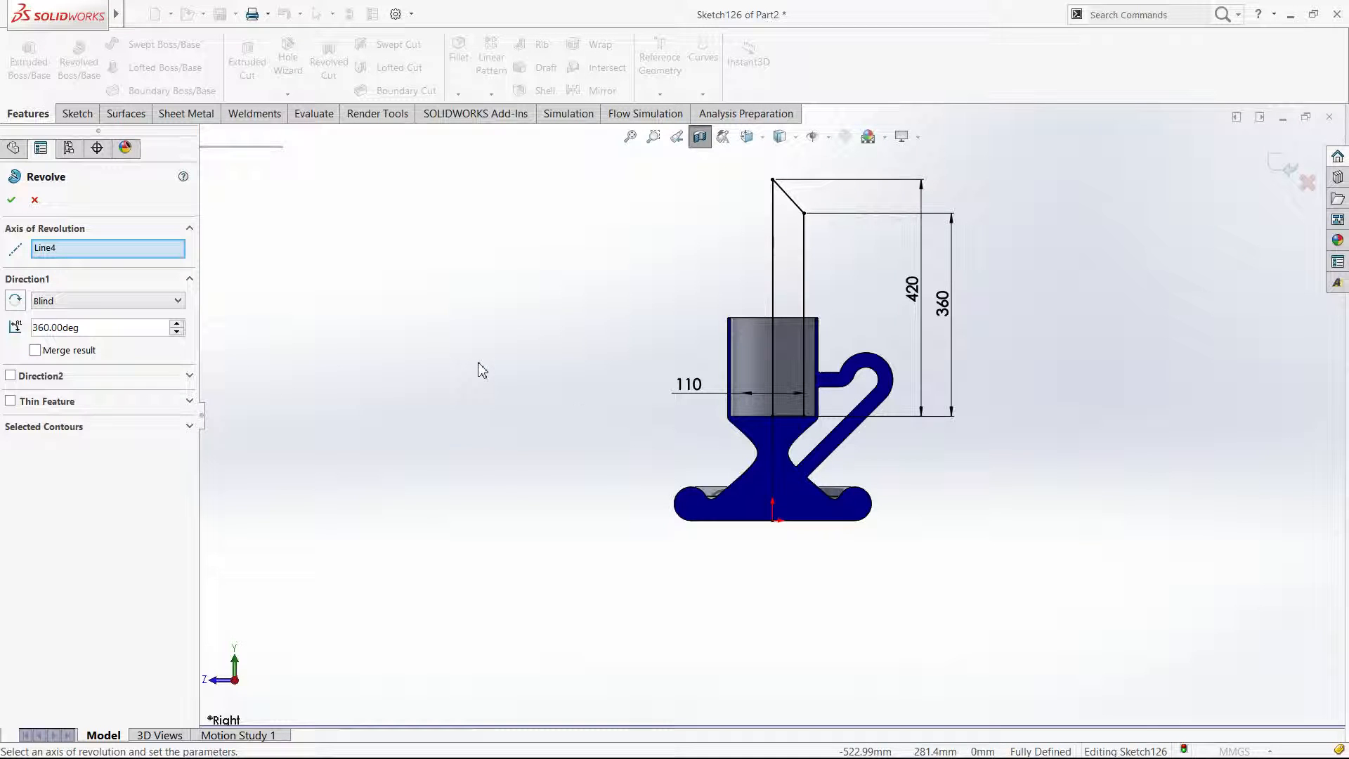
pyautogui.click(11, 200)
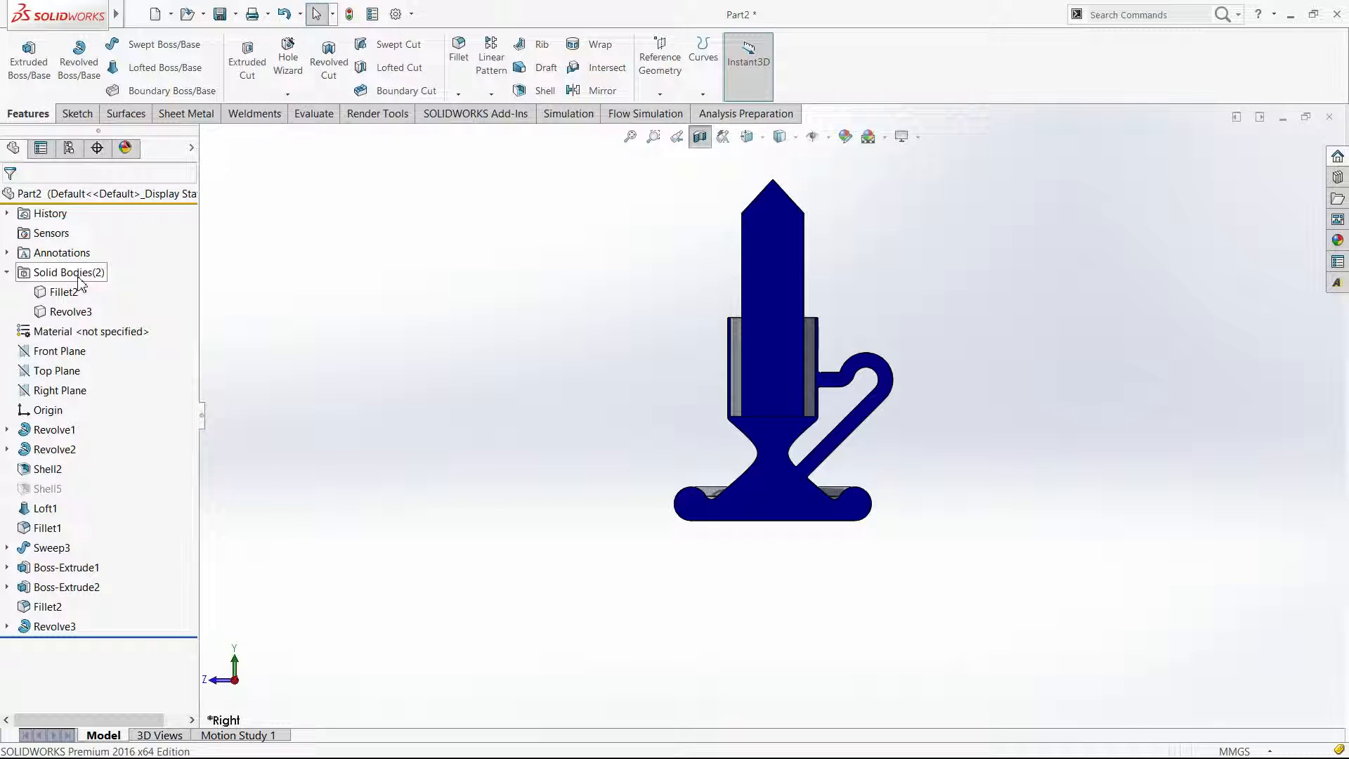
pyautogui.click(699, 137)
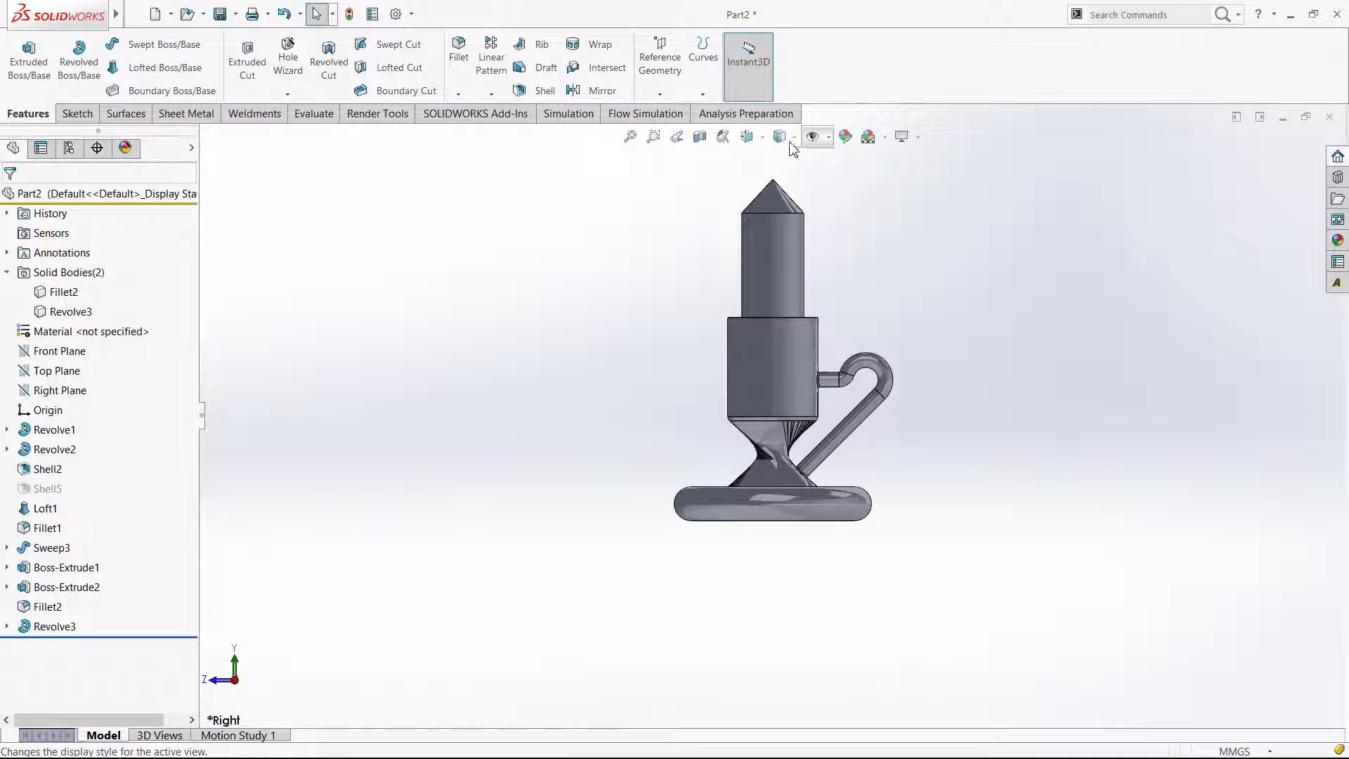
# Try resizing the candle's straight side directly in the model, and undo the last height change.
pyautogui.moveTo(858, 225); pyautogui.dragTo(890, 277, button='middle')
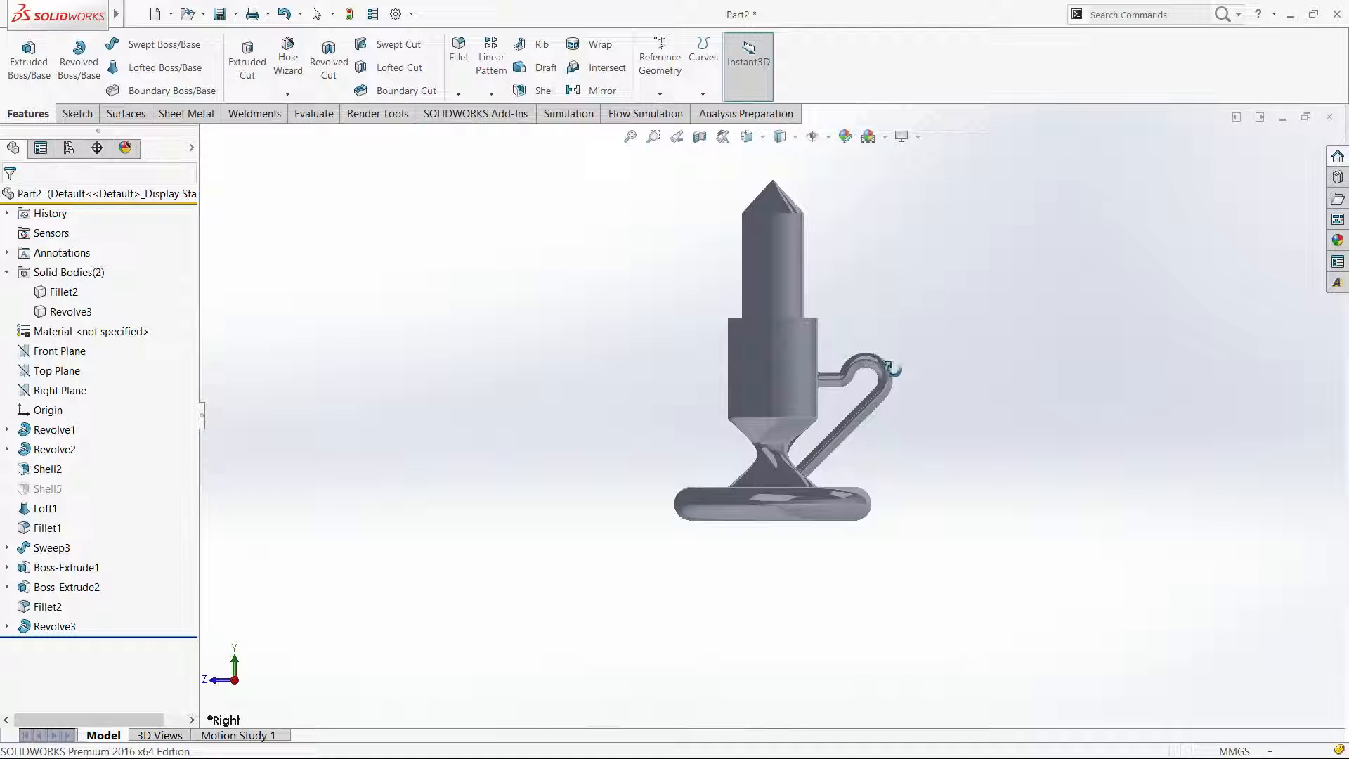
pyautogui.moveTo(891, 366); pyautogui.dragTo(896, 322, button='middle')
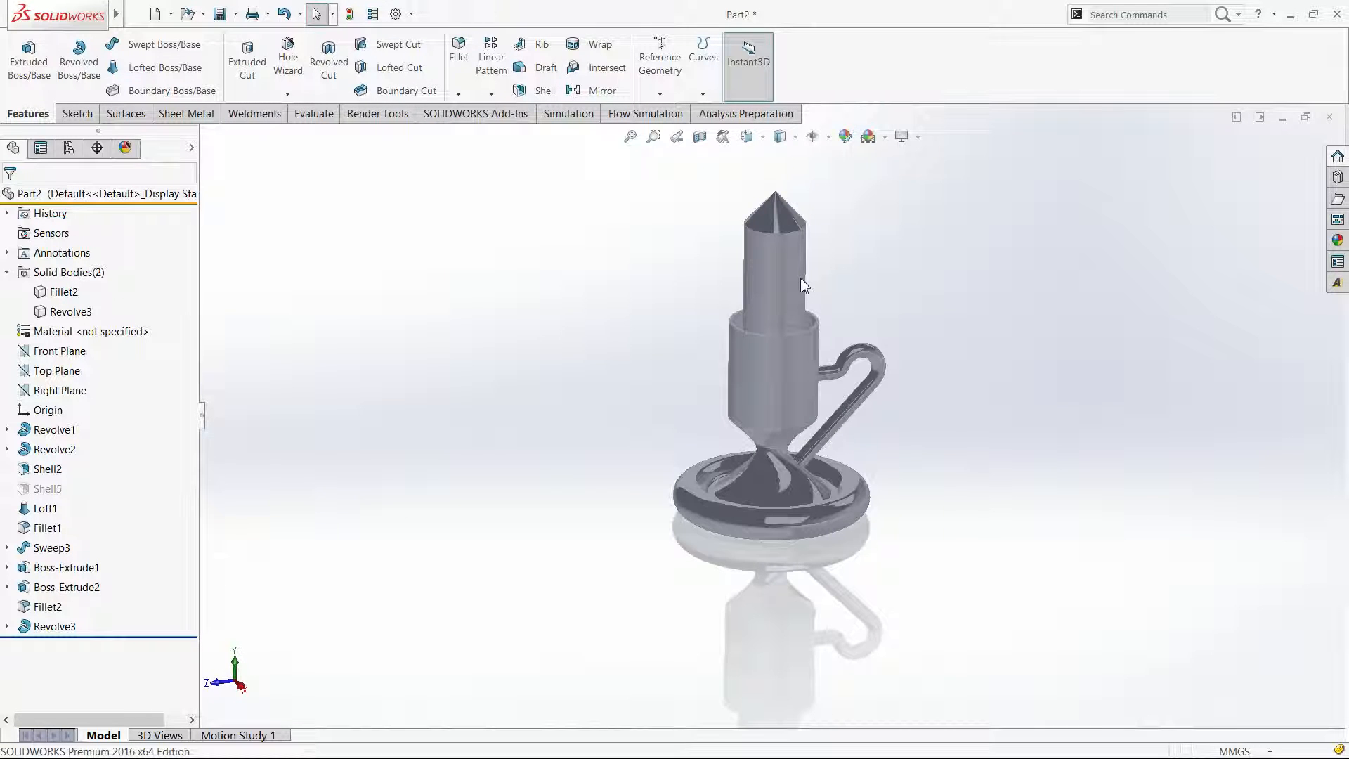
pyautogui.hotkey('ctrl', '4')
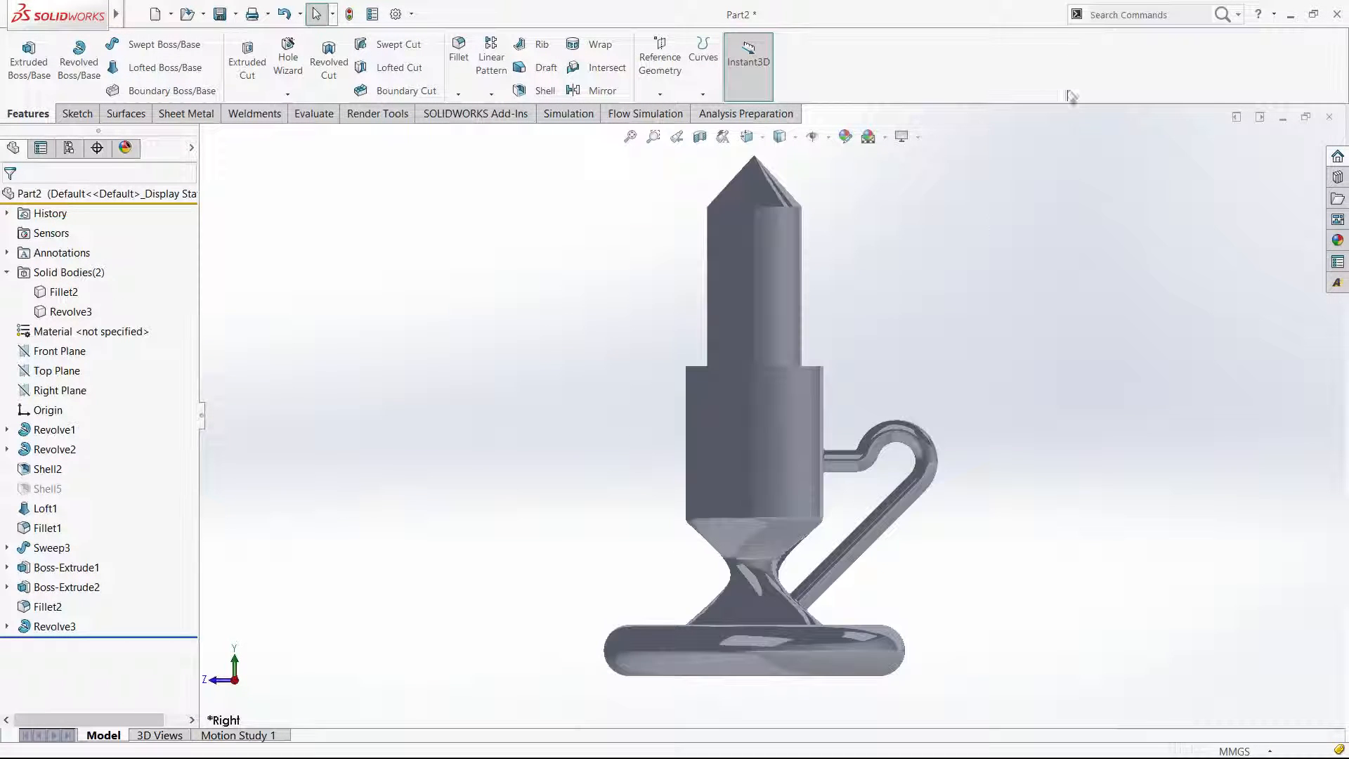
pyautogui.hotkey('ctrl', '7')
pyautogui.click(778, 301)
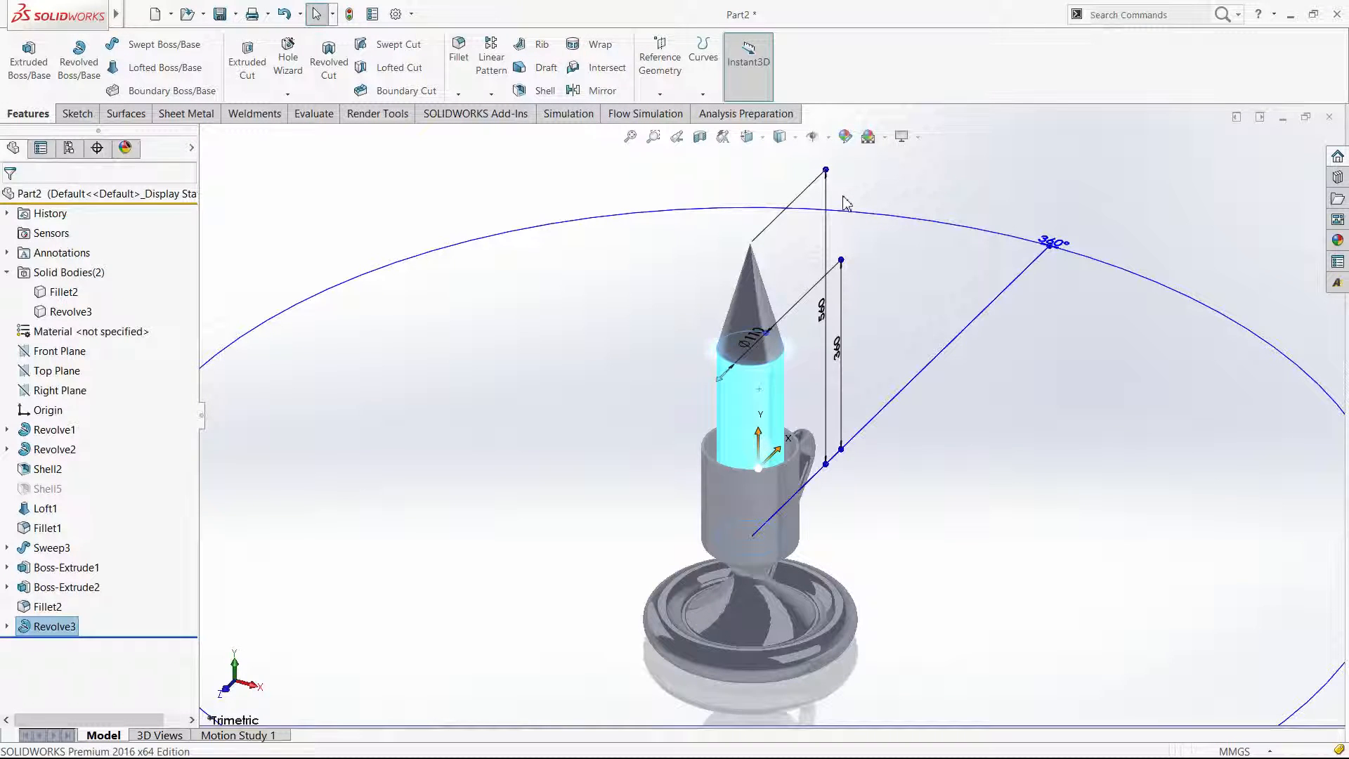
pyautogui.moveTo(851, 270)
pyautogui.mouseDown()
pyautogui.moveTo(826, 171)
pyautogui.moveTo(840, 250)
pyautogui.mouseUp()
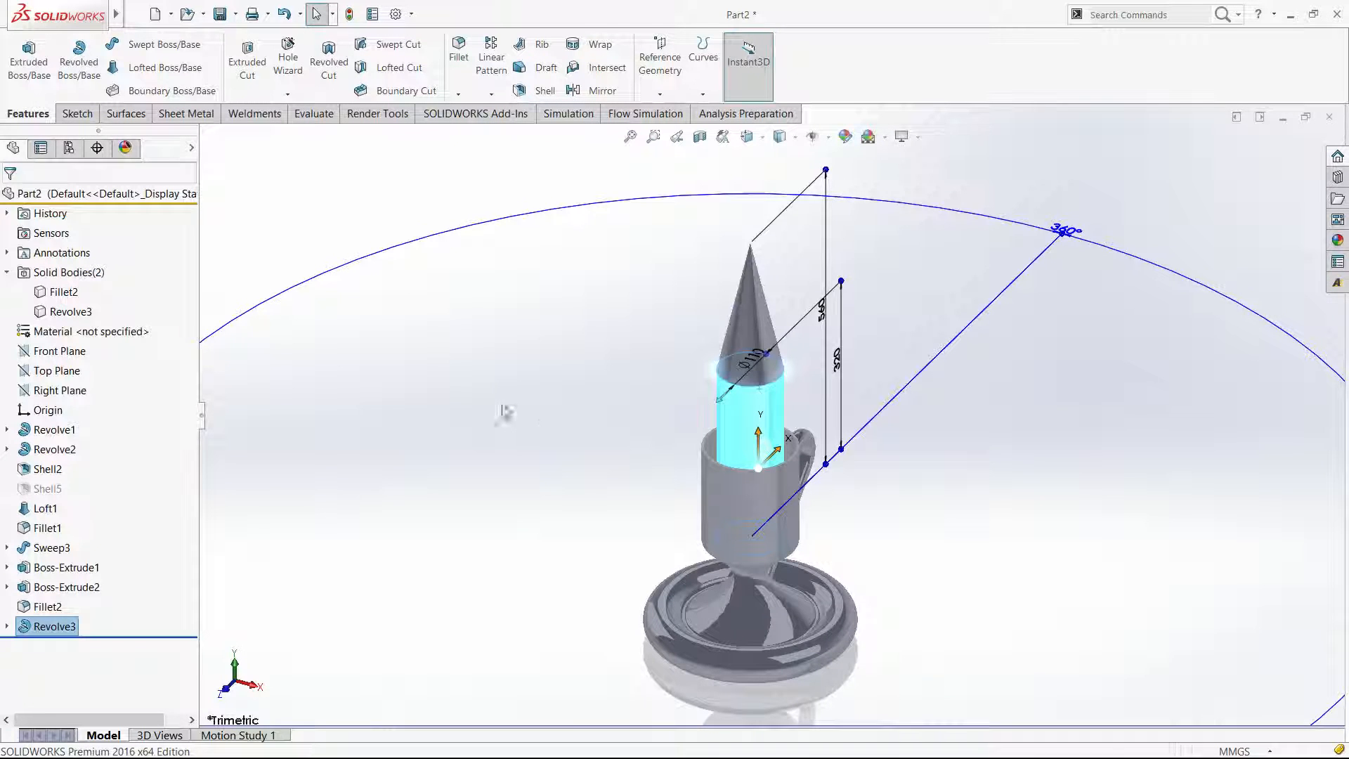
pyautogui.hotkey('ctrl', 'z')
# Open the candle's profile sketch for editing and delete the height dimension of its outer vertical line.
pyautogui.click(7, 627)
pyautogui.click(60, 648)
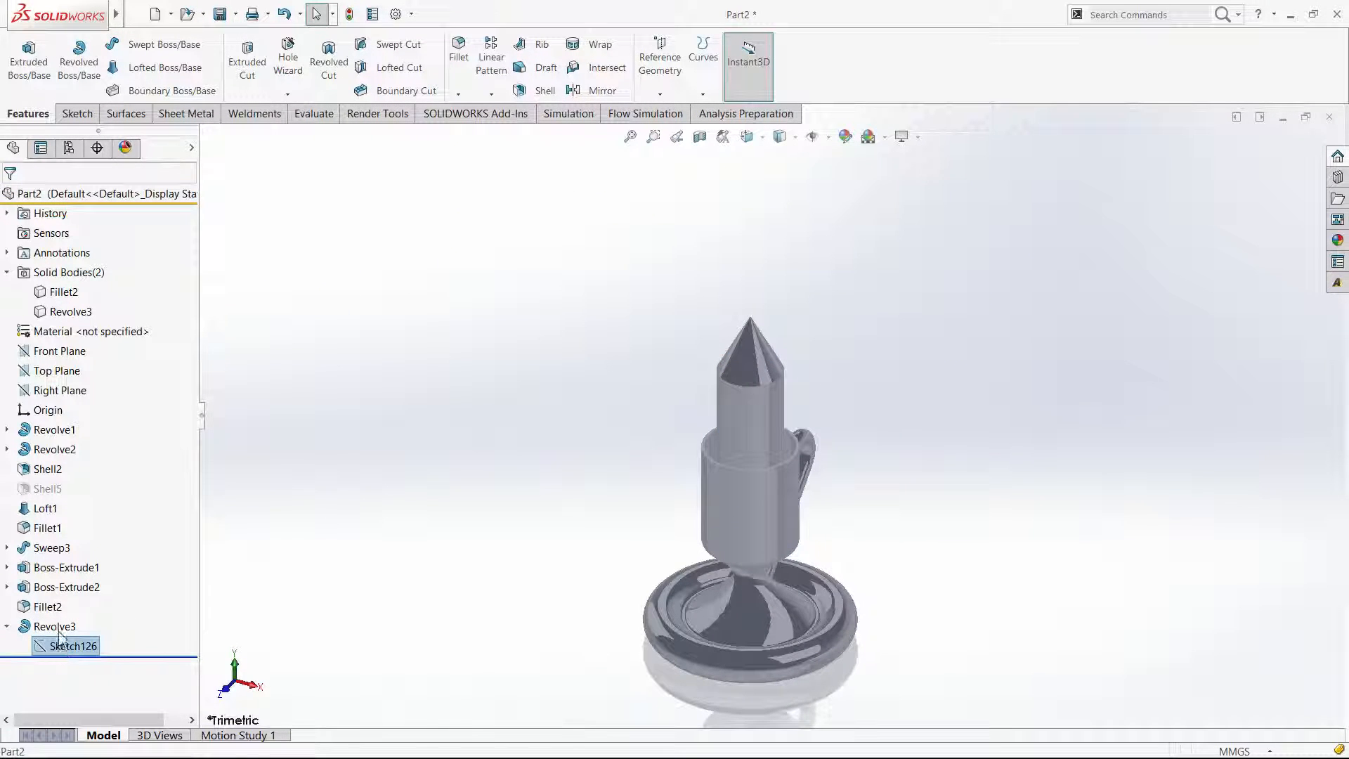
pyautogui.click(70, 617)
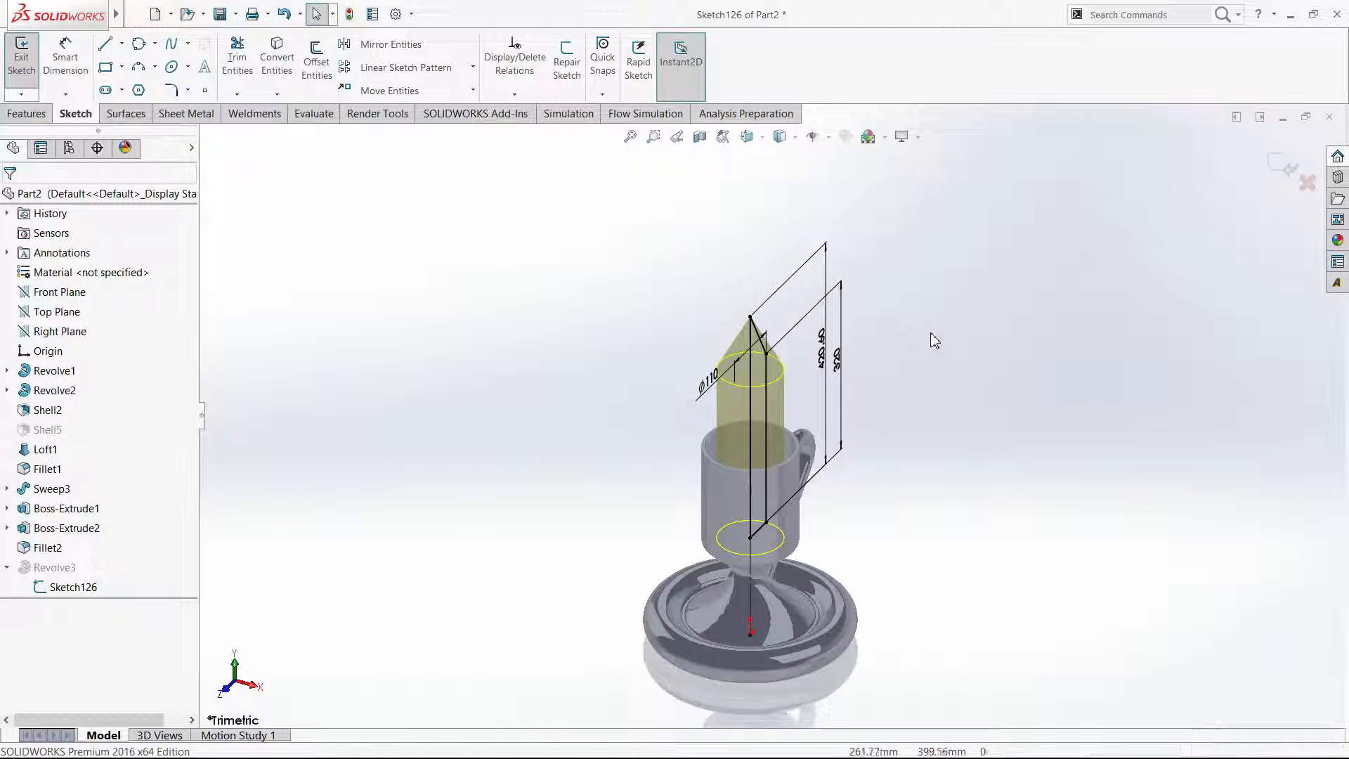
pyautogui.hotkey('ctrl', '4')
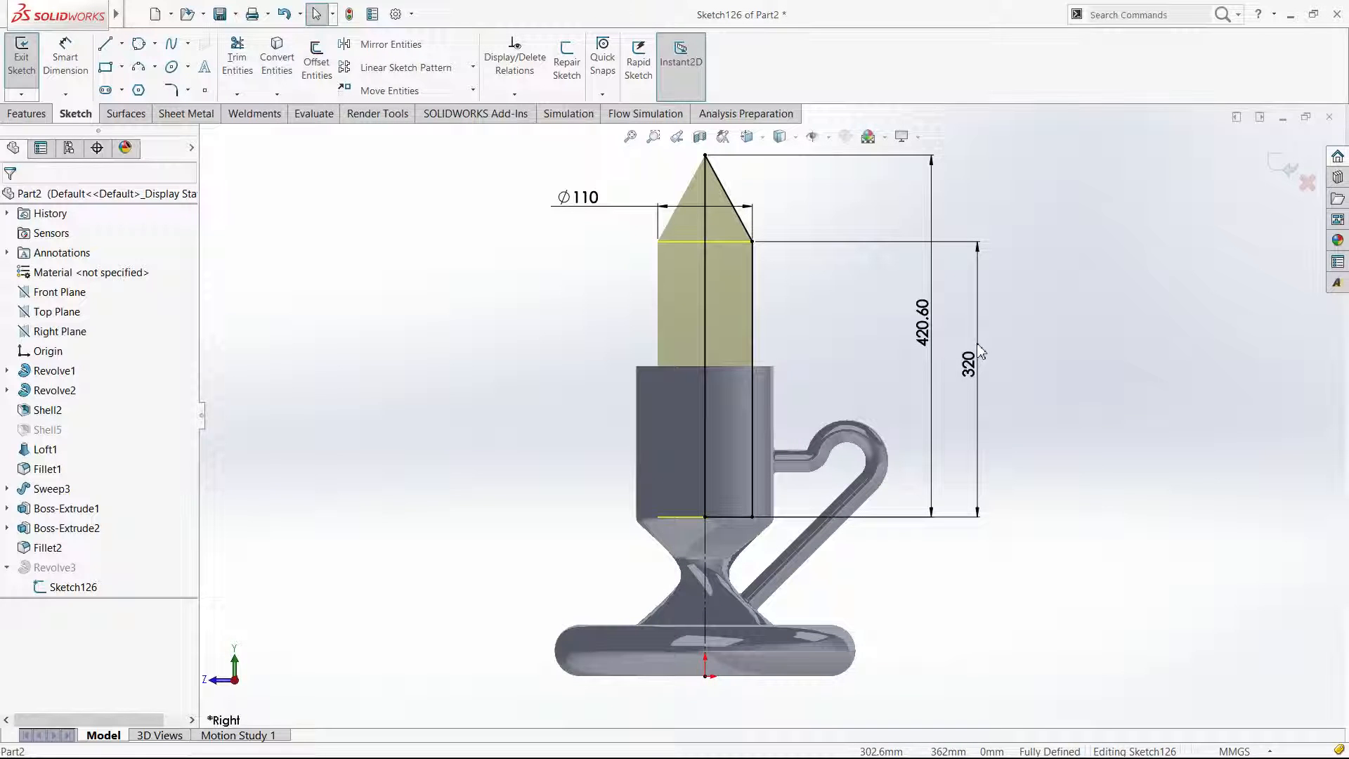
pyautogui.click(972, 359)
pyautogui.moveTo(979, 351); pyautogui.dragTo(988, 349)
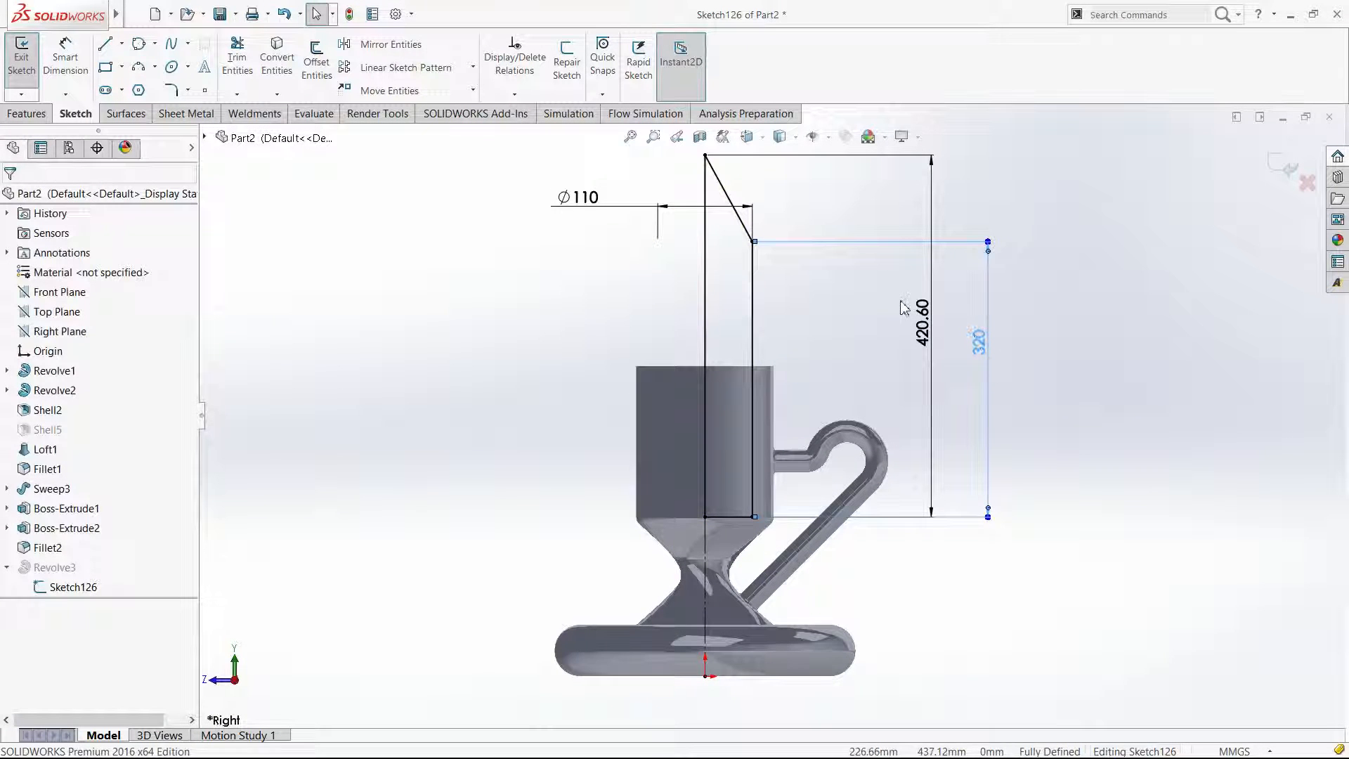
pyautogui.doubleClick(987, 342)
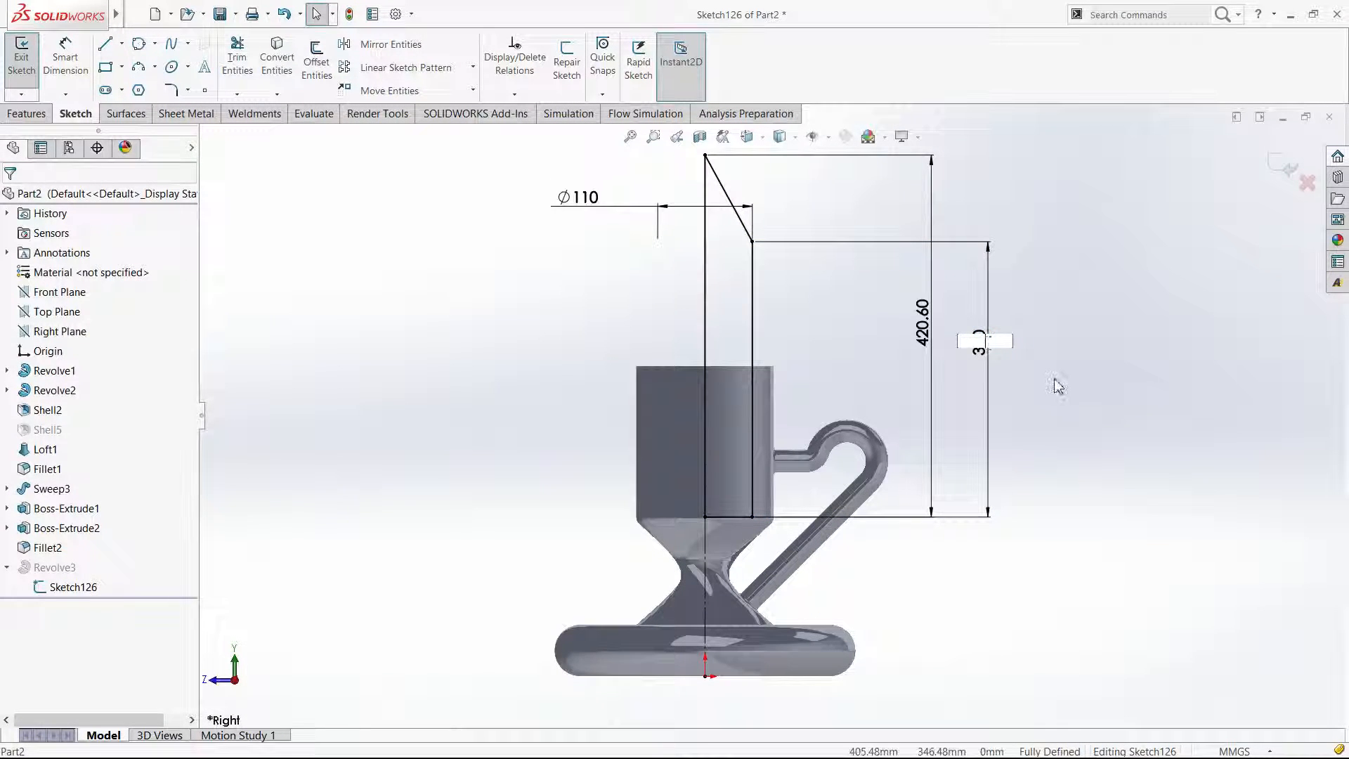
pyautogui.click(982, 341)
pyautogui.press('Delete')
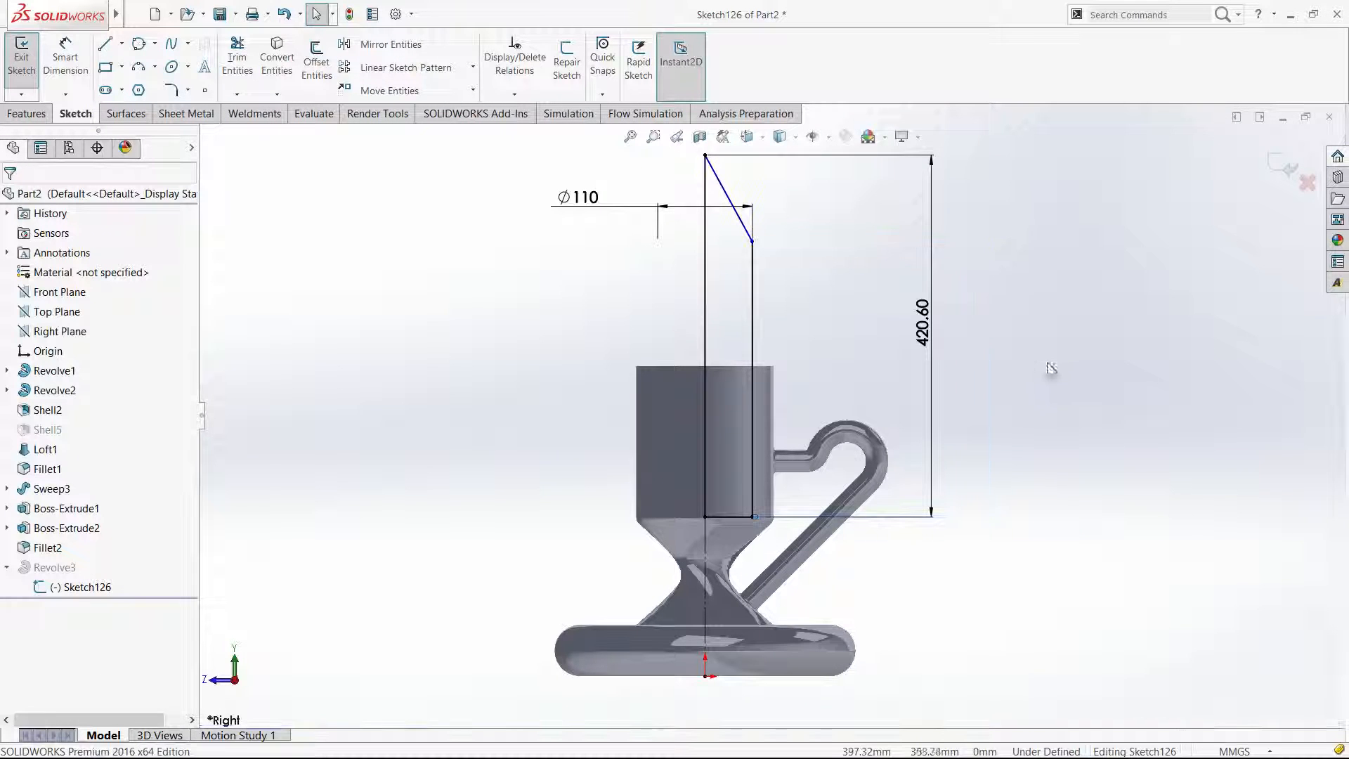
# Dimension the sloped tip line's vertical height to 50 mm and exit the sketch.
pyautogui.moveTo(1048, 371); pyautogui.dragTo(1019, 147, button='right')
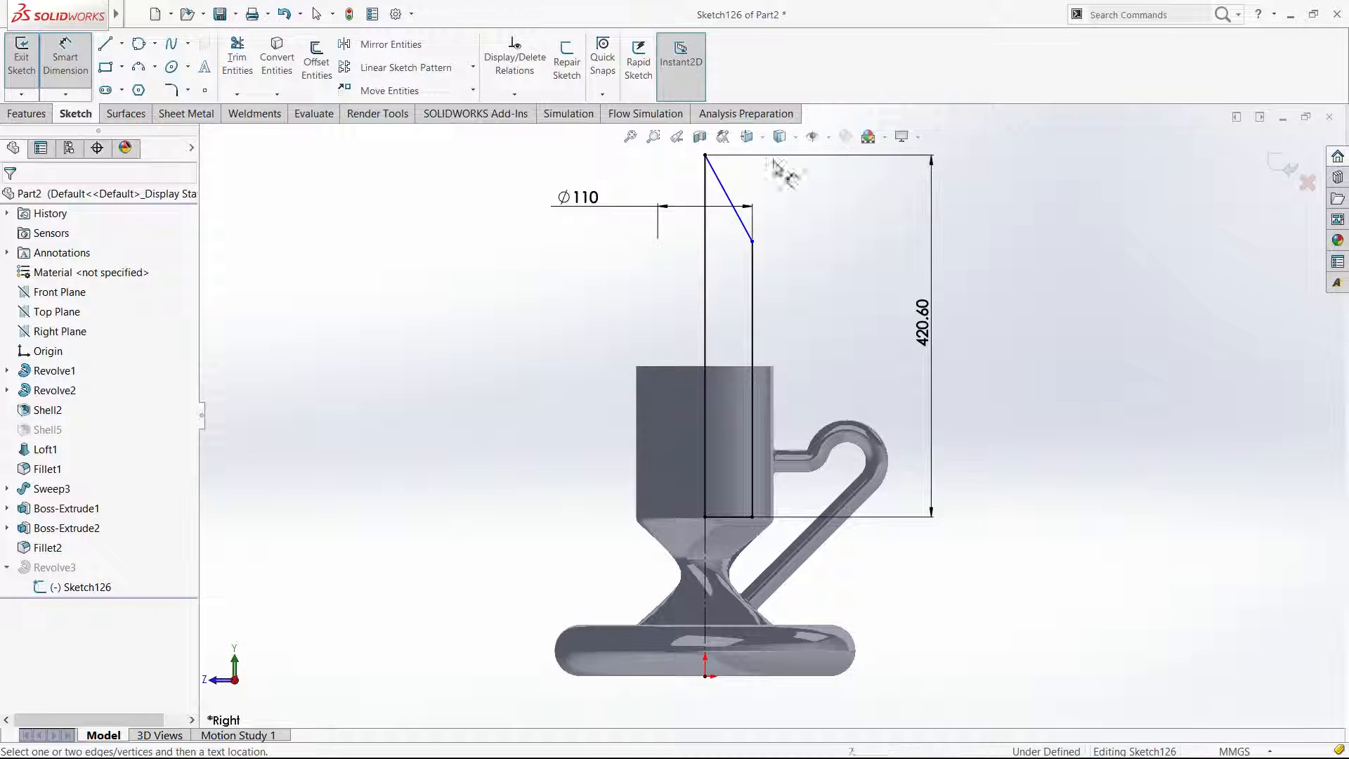
pyautogui.click(718, 181)
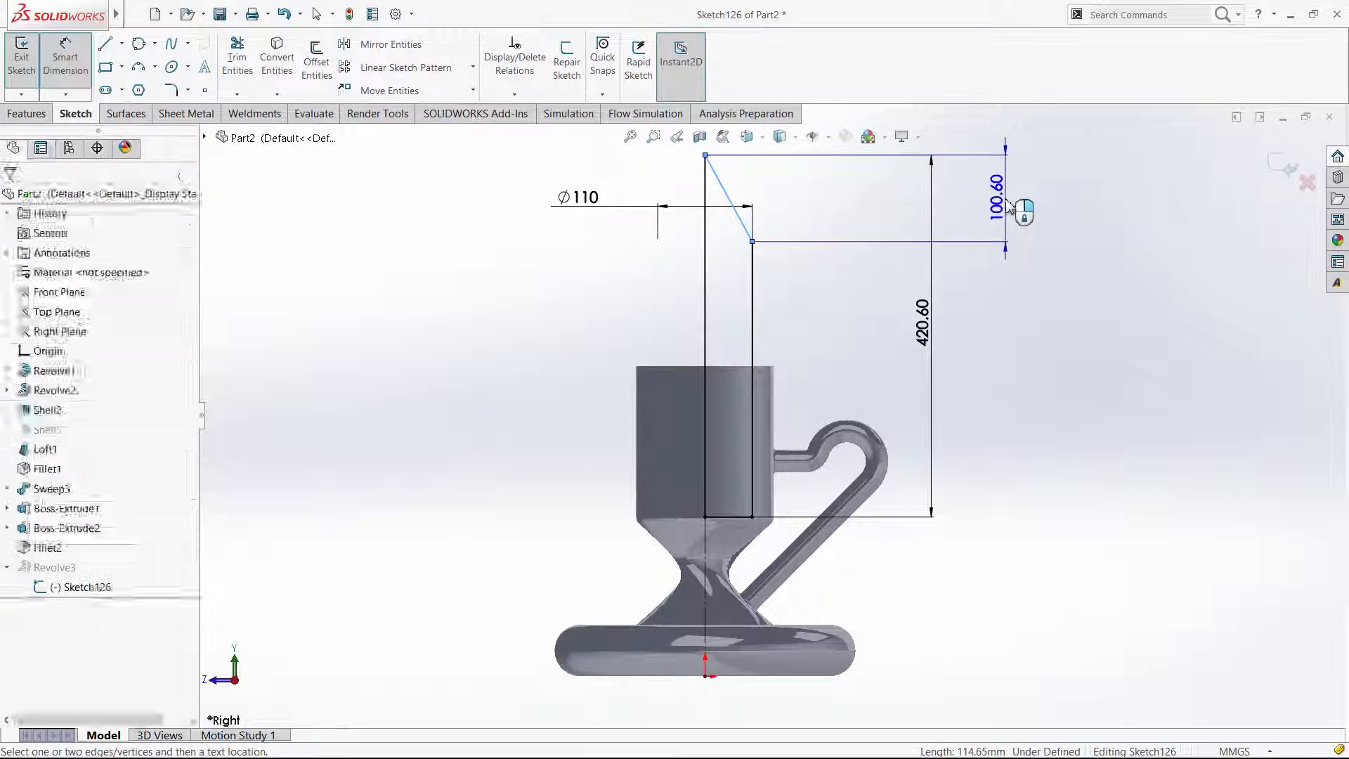
pyautogui.click(1024, 210)
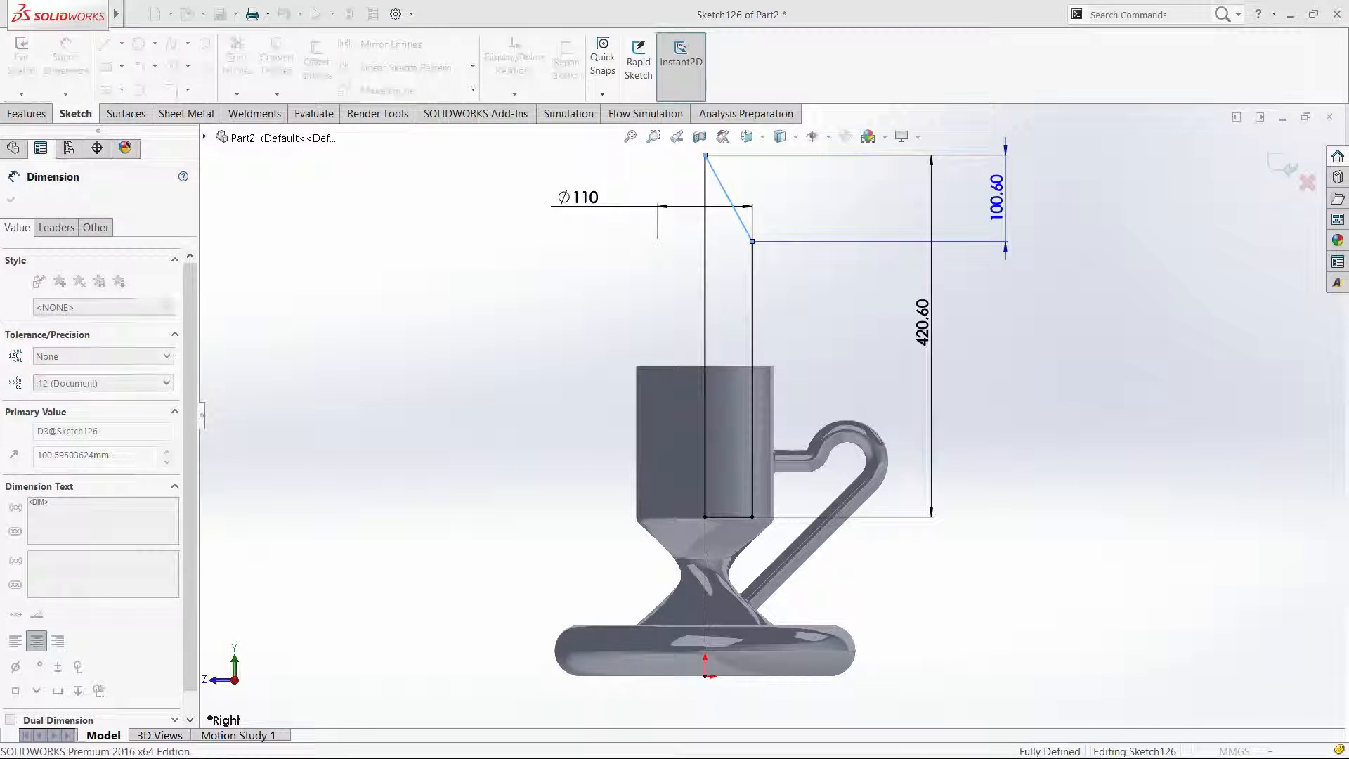
pyautogui.write('50')
pyautogui.press('Return')
pyautogui.click(1281, 167)
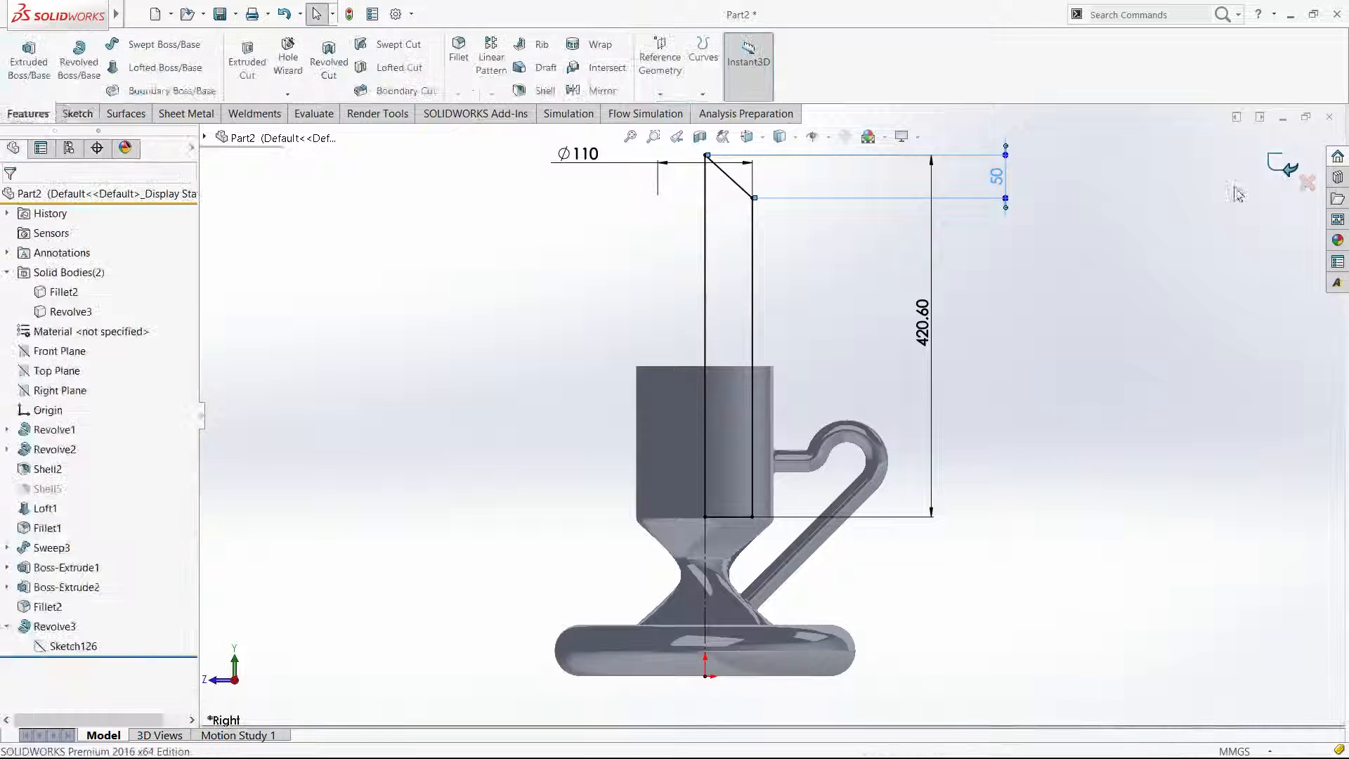
# Lengthen the candle to about 740 mm, set its conical tip height to 70 mm and rebuild the part.
pyautogui.click(54, 627)
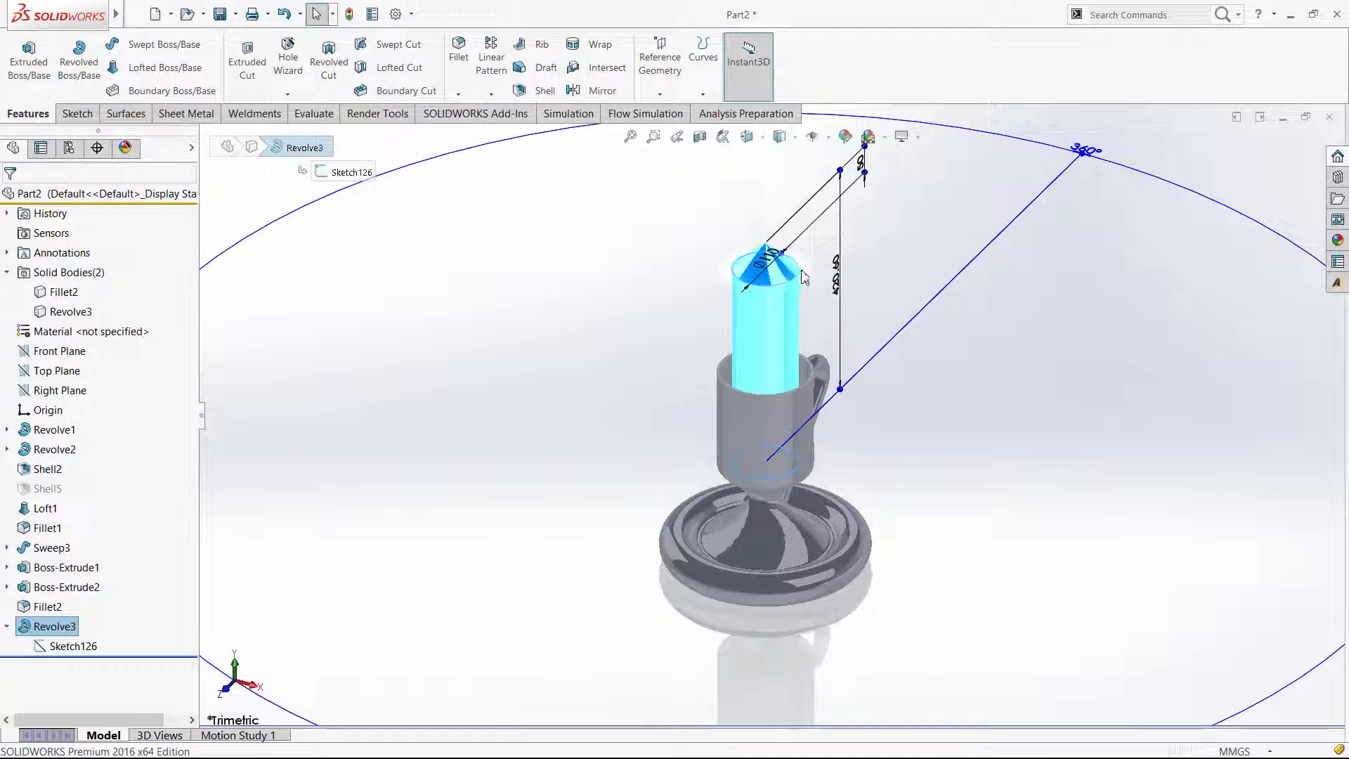
pyautogui.scroll(-3, 808, 278)
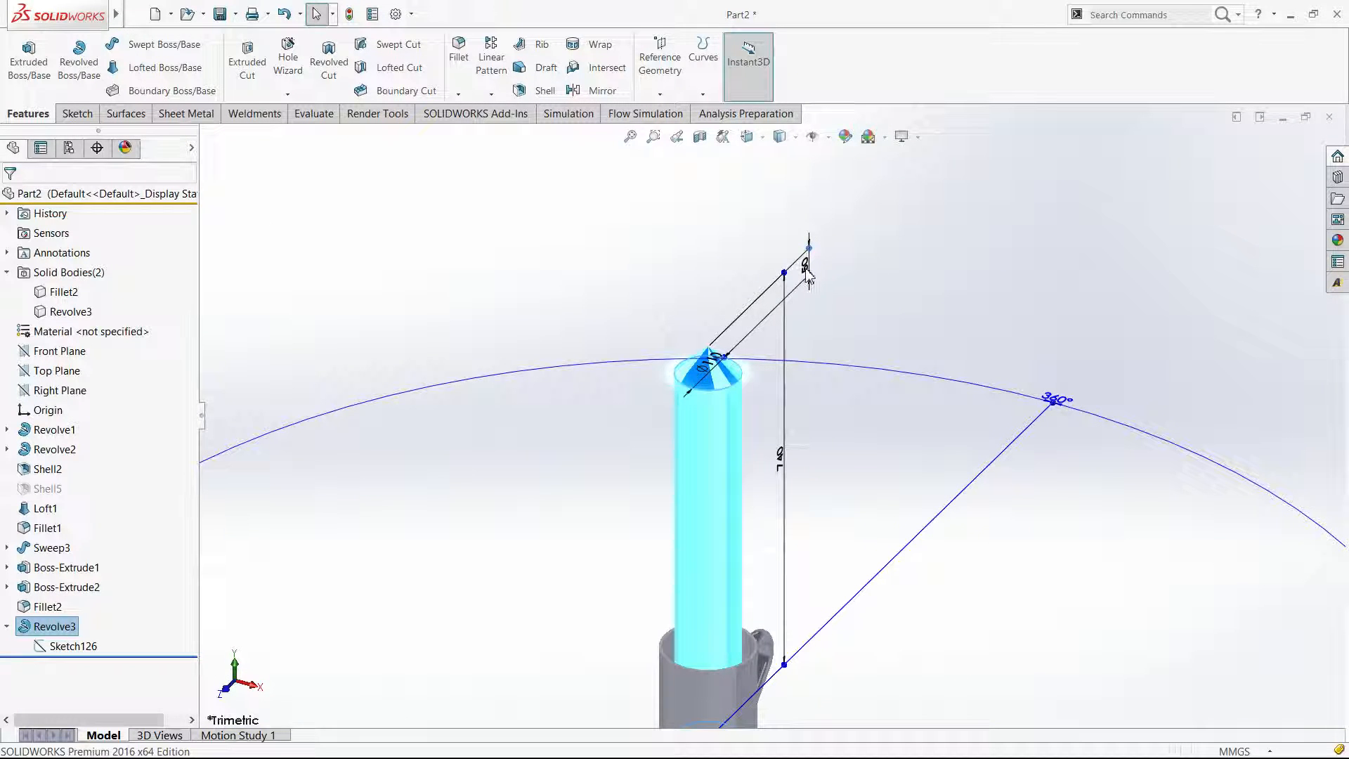
pyautogui.click(807, 270)
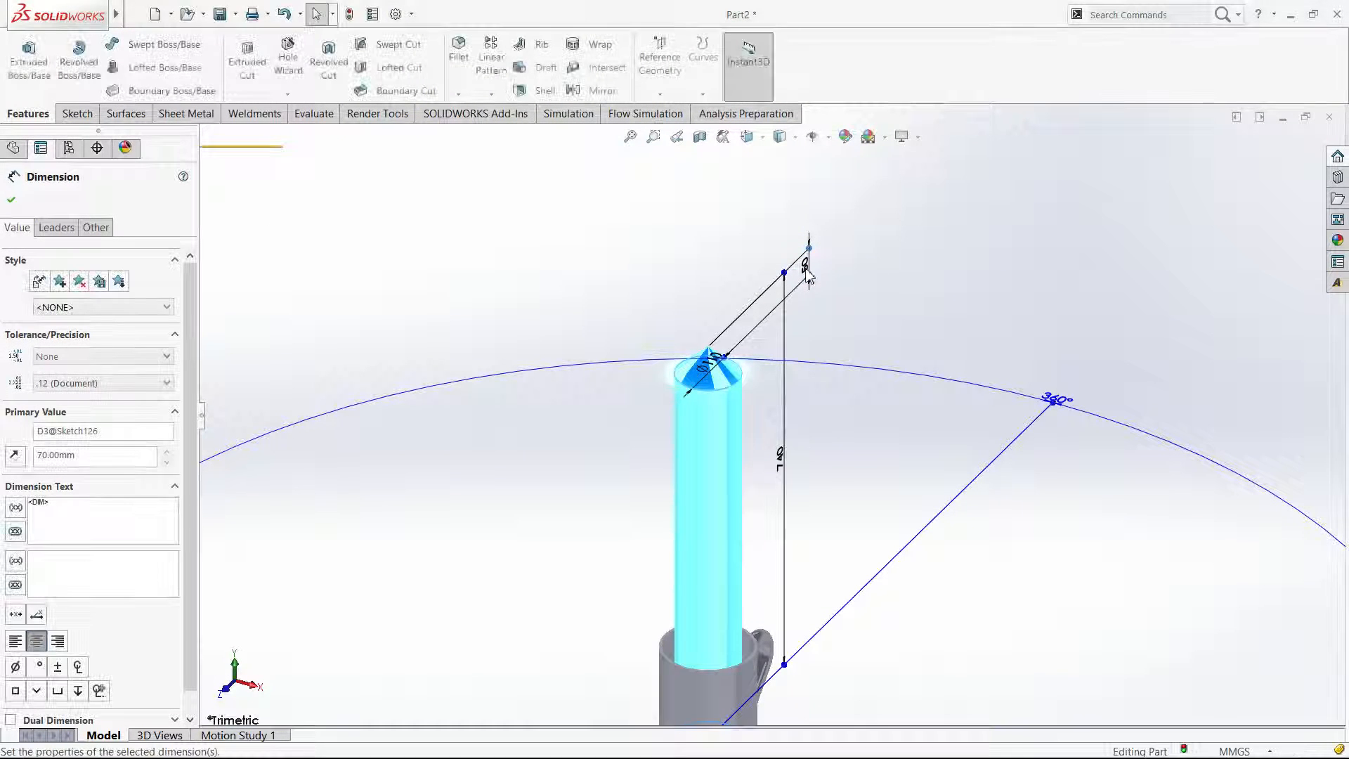
pyautogui.click(907, 277)
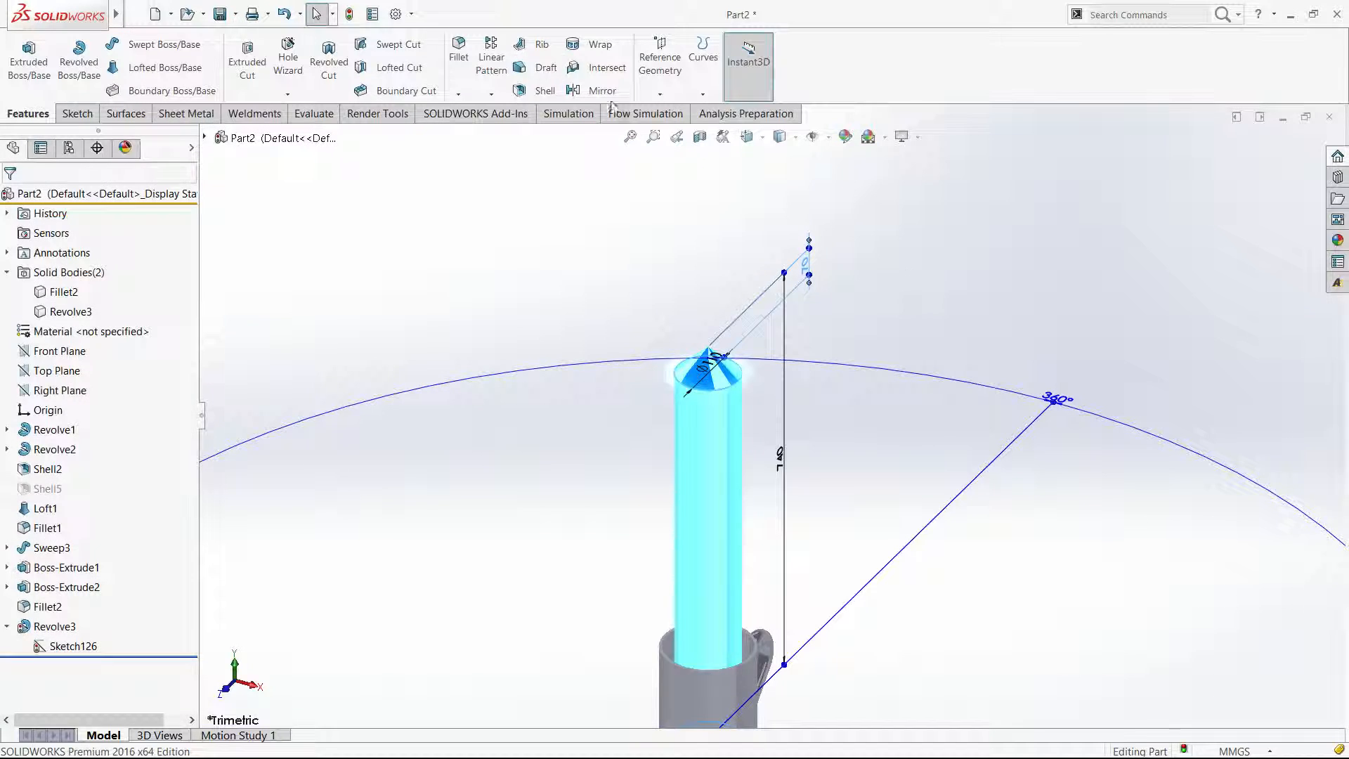
pyautogui.click(349, 14)
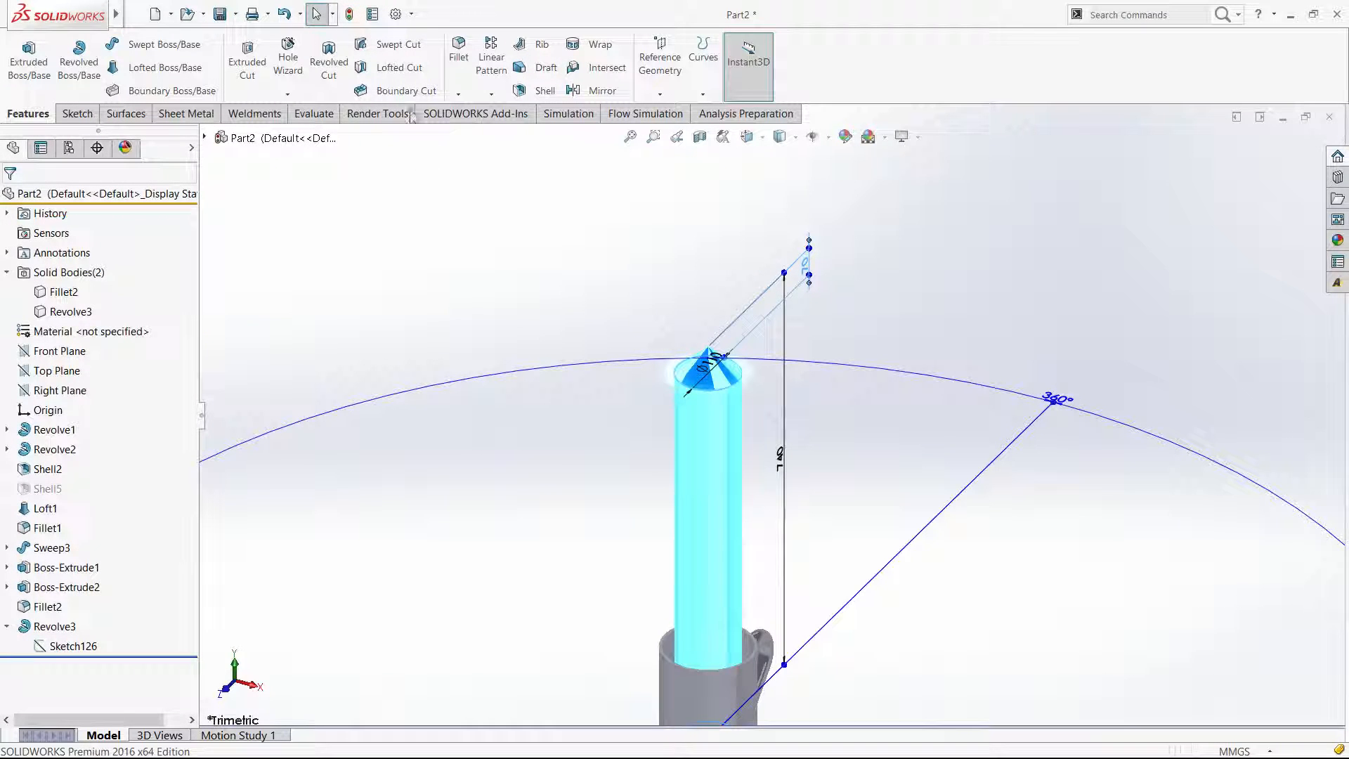
pyautogui.click(809, 480)
# Start a new sketch on the Right Plane and face the view normal to it.
pyautogui.scroll(4, 807, 475)
pyautogui.moveTo(740, 311); pyautogui.dragTo(707, 423, button='middle')
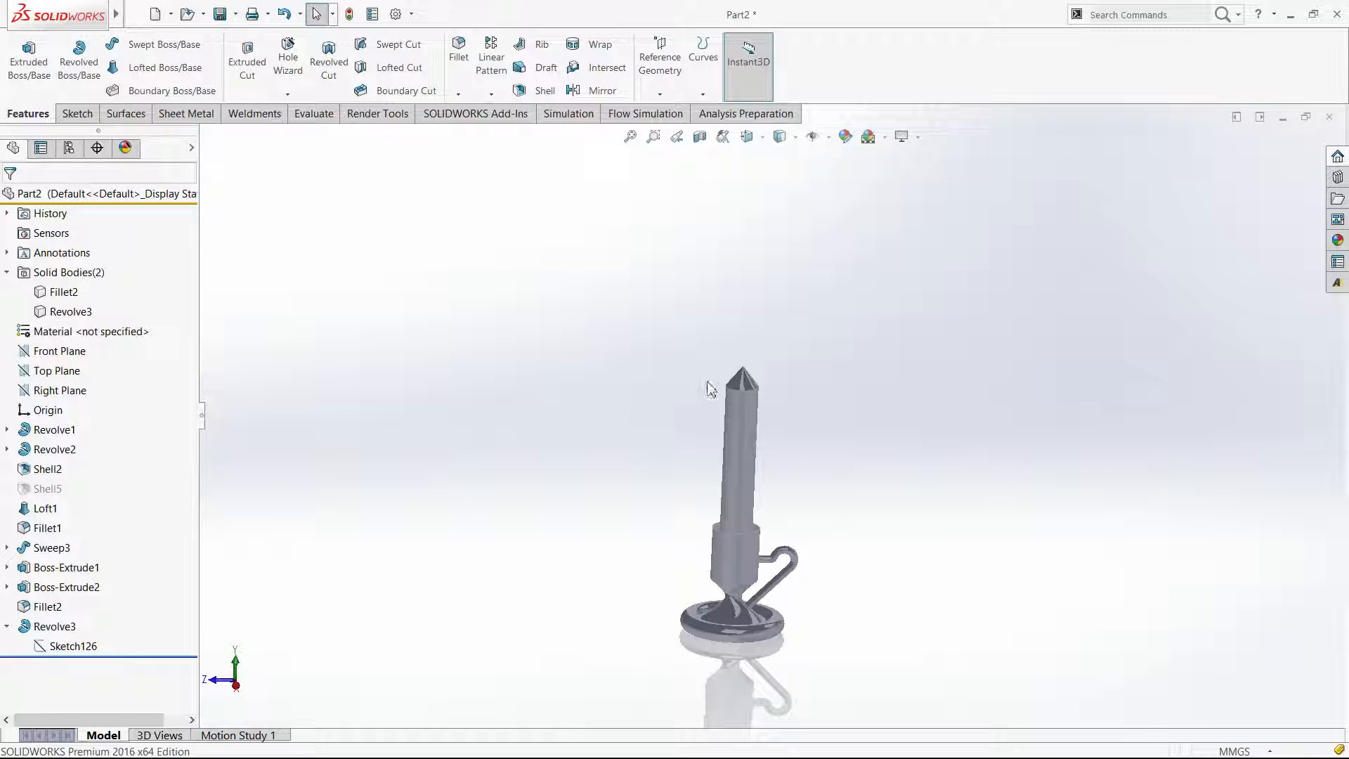
pyautogui.click(57, 392)
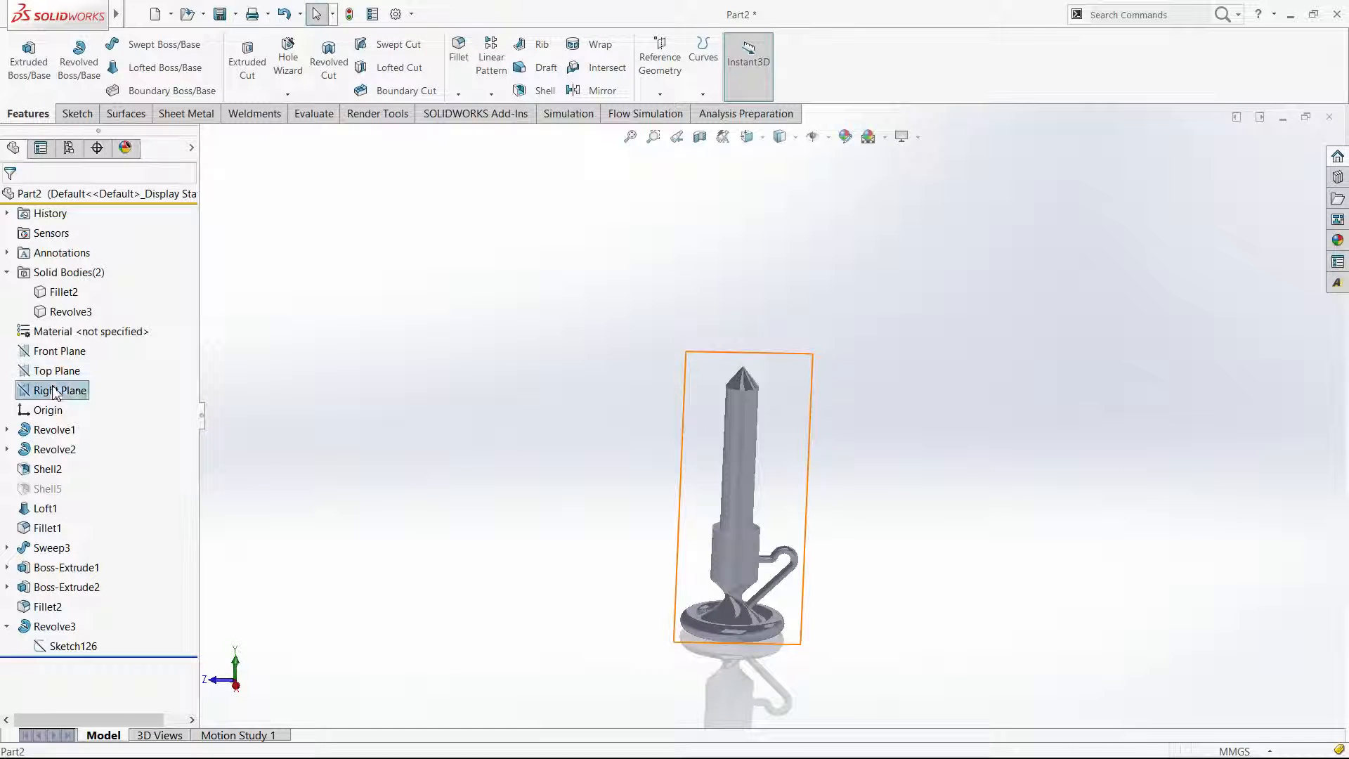
pyautogui.click(76, 113)
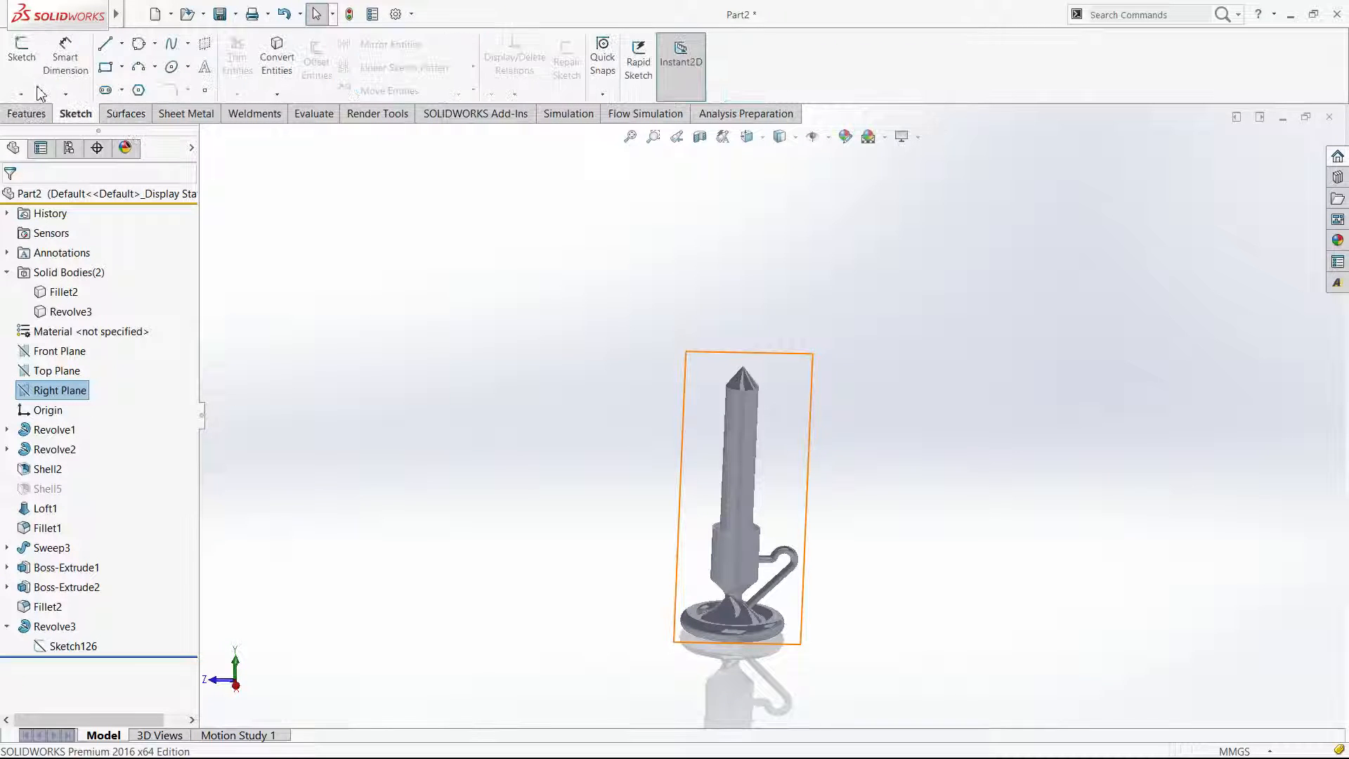
pyautogui.click(22, 63)
pyautogui.press('l')
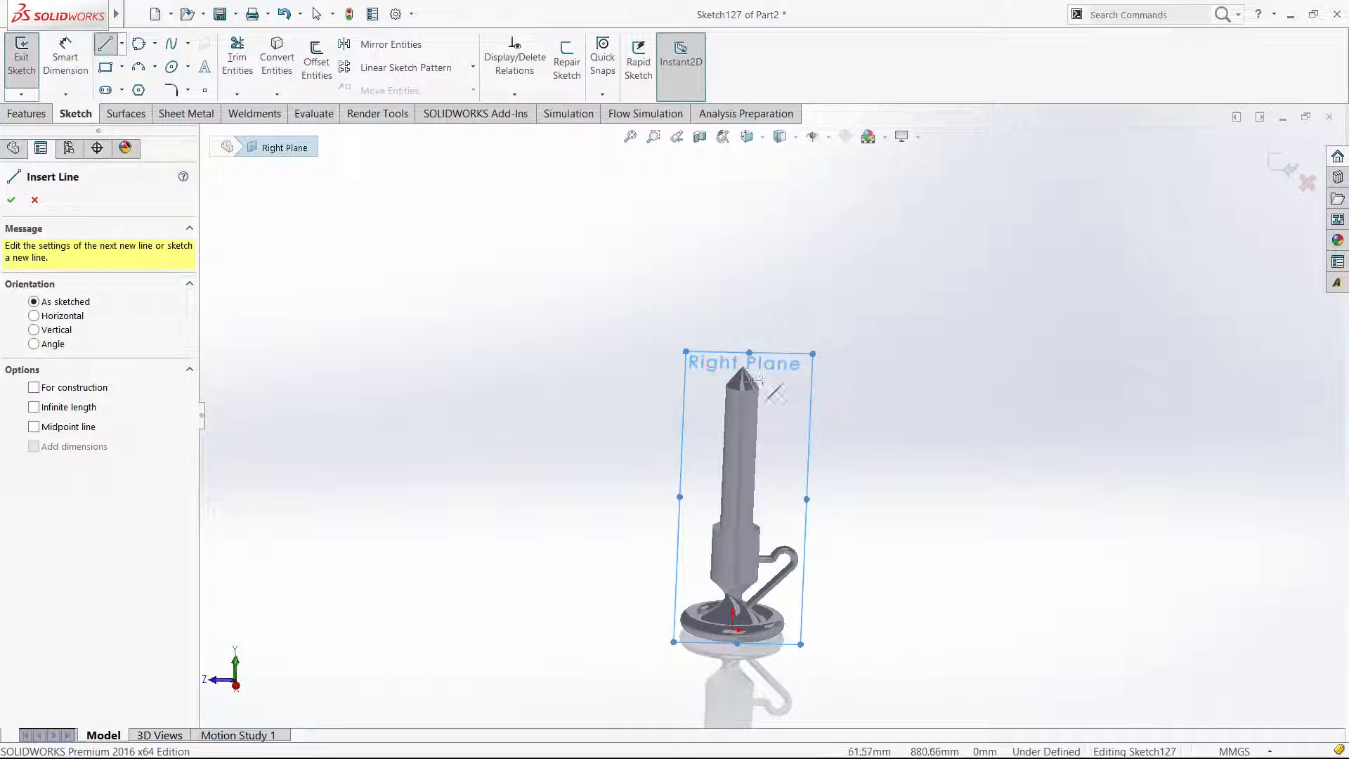
pyautogui.press('Escape')
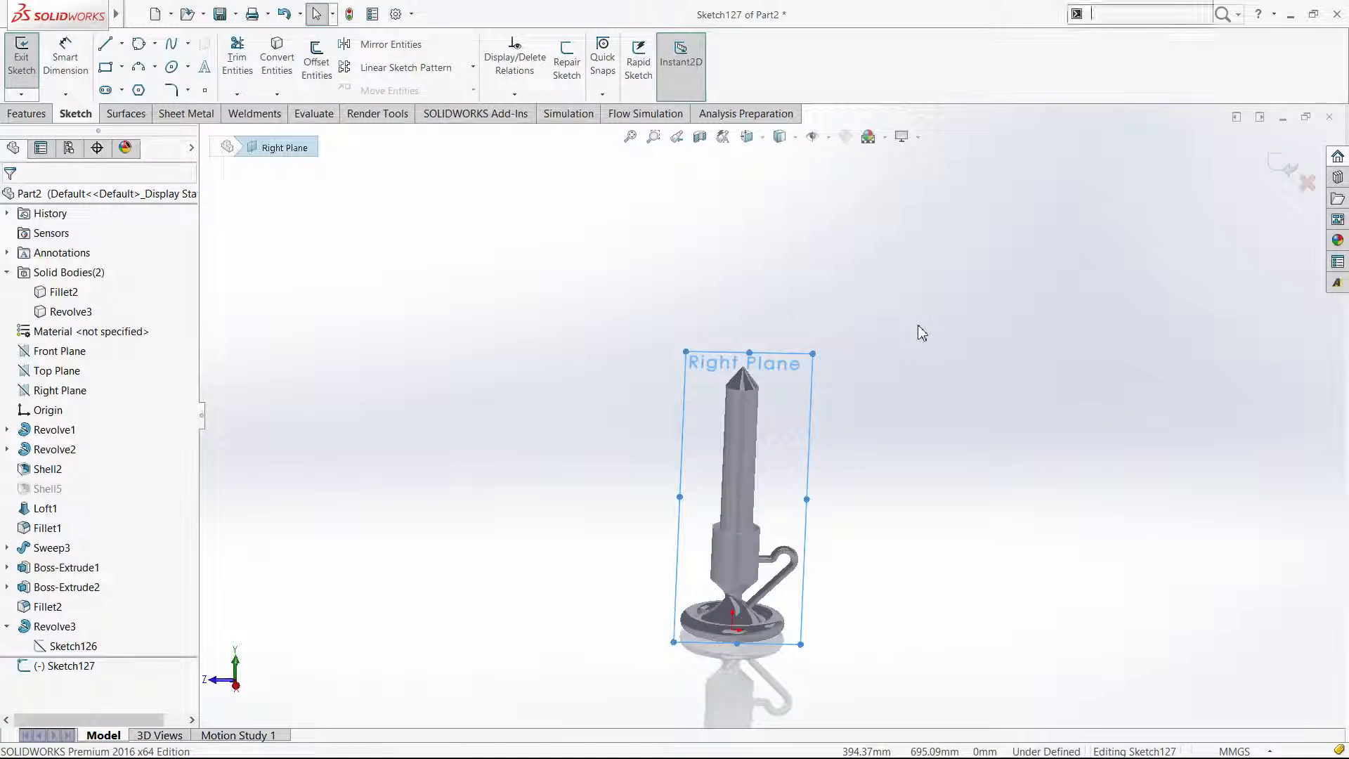
pyautogui.hotkey('ctrl', '8')
pyautogui.press('s')
pyautogui.press('l')
pyautogui.press('Escape')
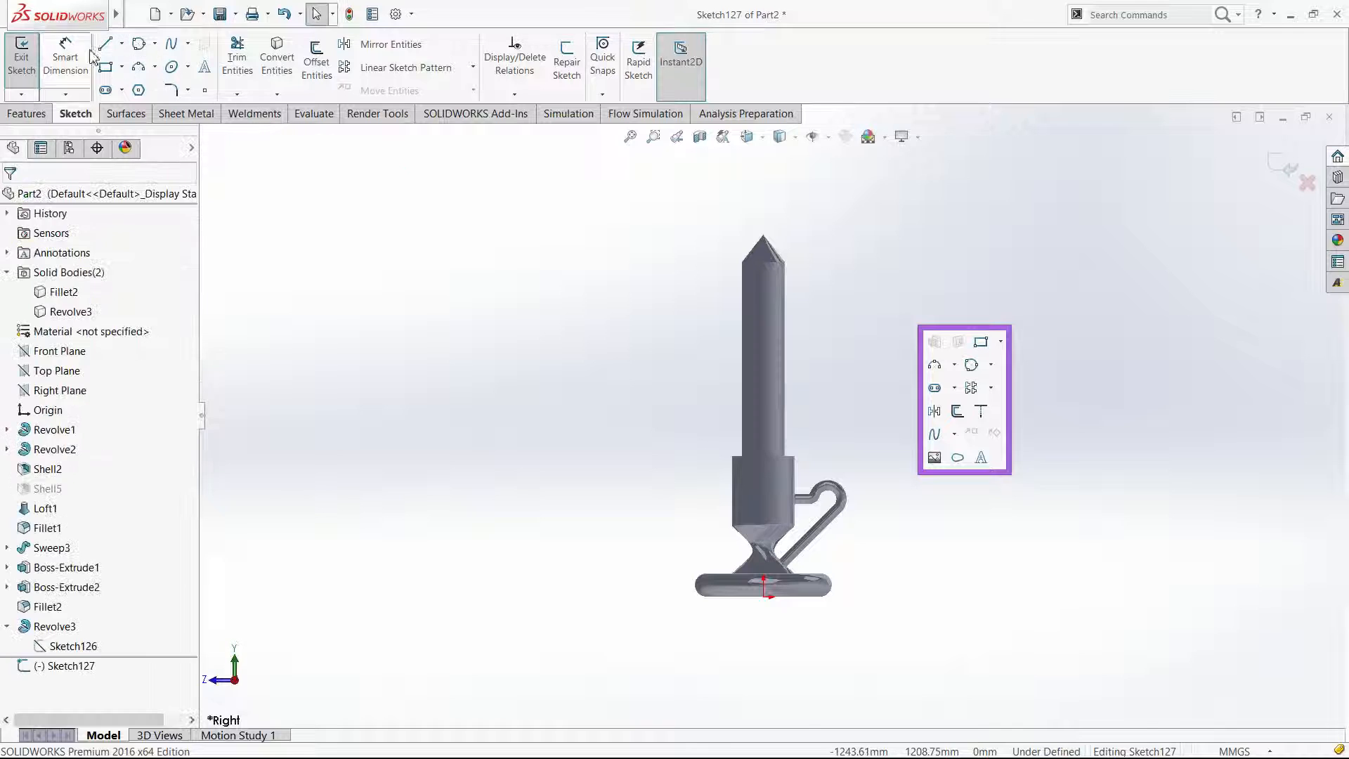
# Sketch the wick path from the candle's tip as a slanted line, a tangent arc and a short line angling back over the tip.
pyautogui.click(105, 43)
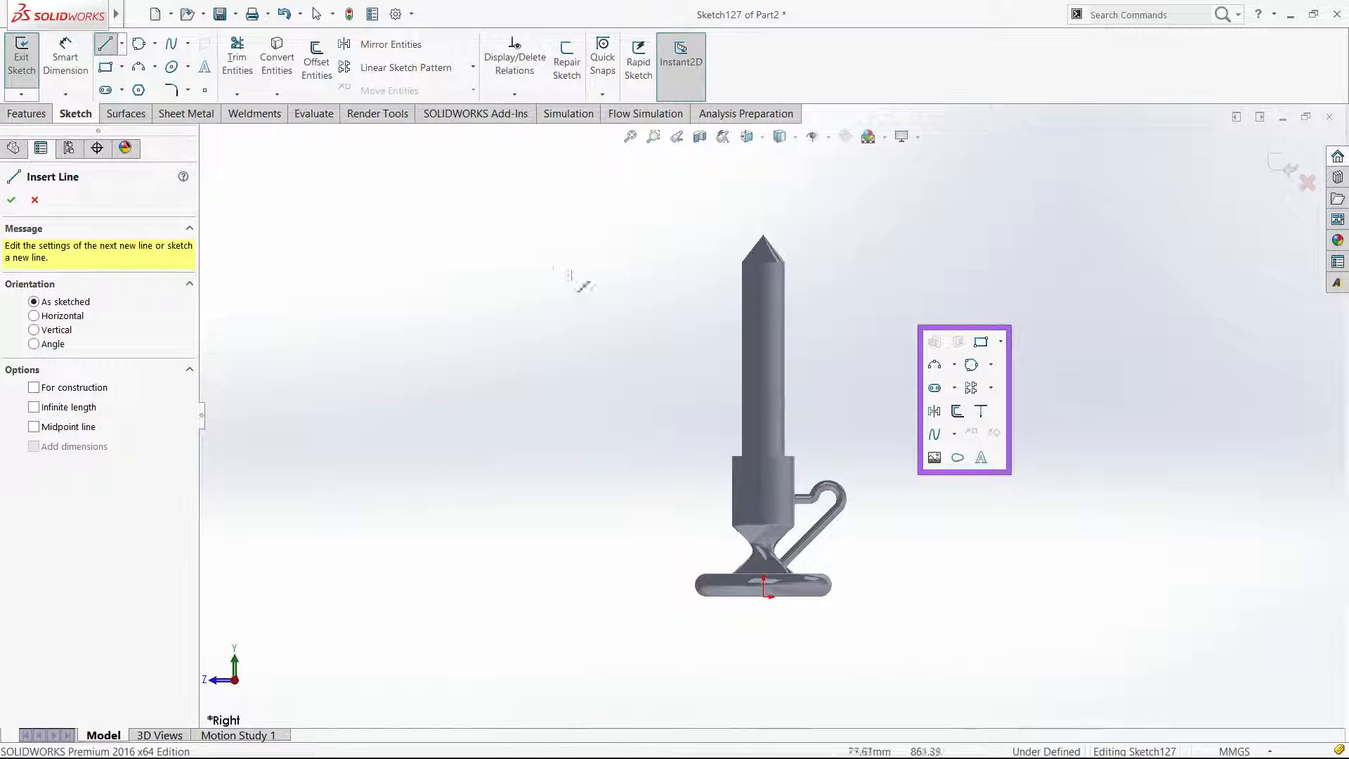
pyautogui.scroll(5, 520, 232)
pyautogui.click(506, 224)
pyautogui.click(545, 198)
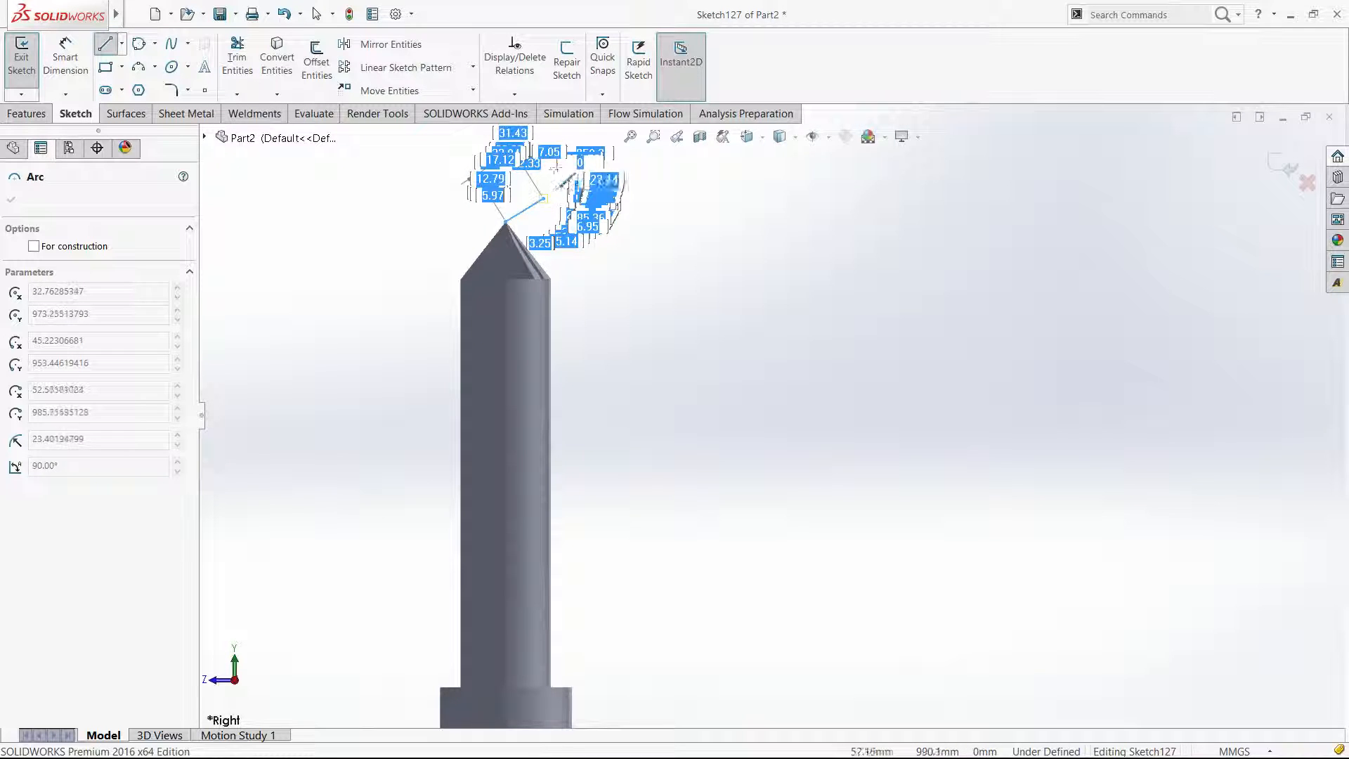
pyautogui.click(556, 167)
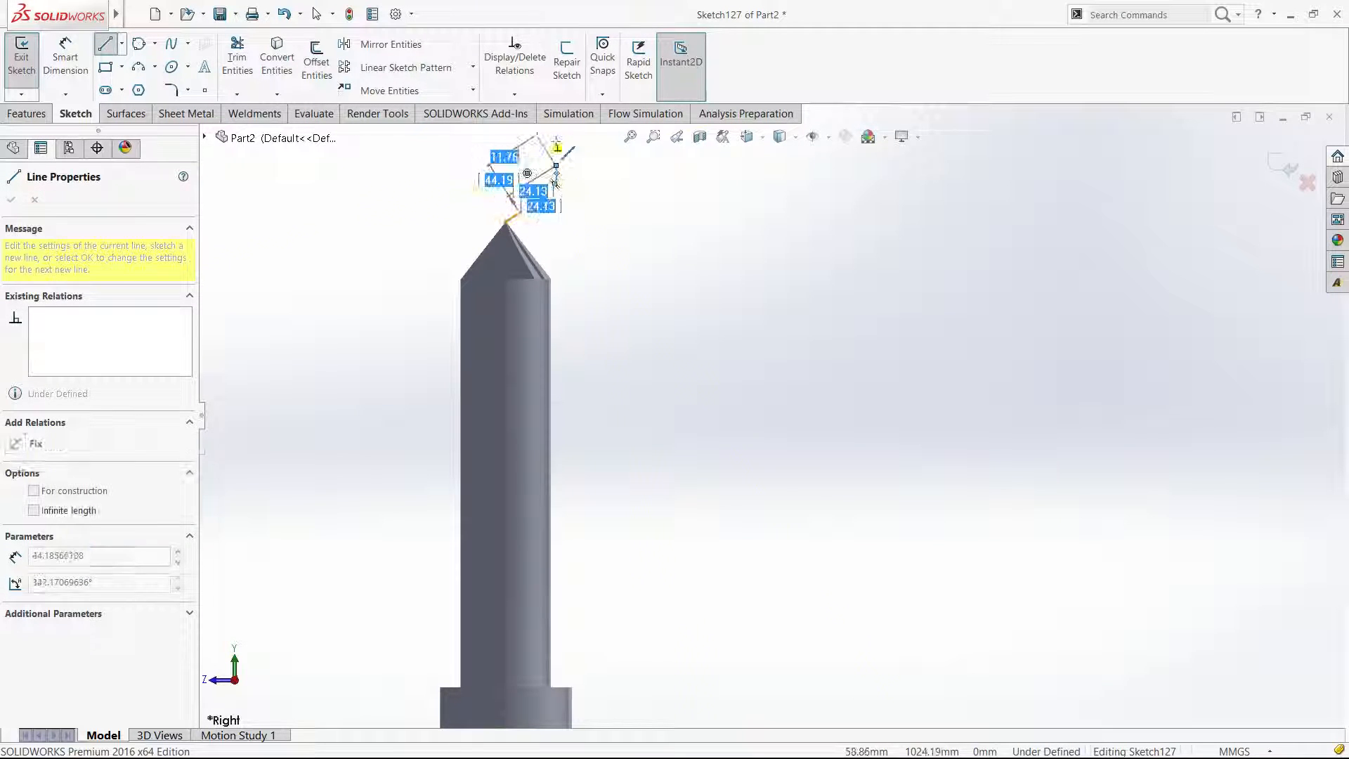
pyautogui.press('Escape')
# Set up a sweep with a 9 mm circular profile along the wick path sketch at the candle's tip.
pyautogui.click(26, 113)
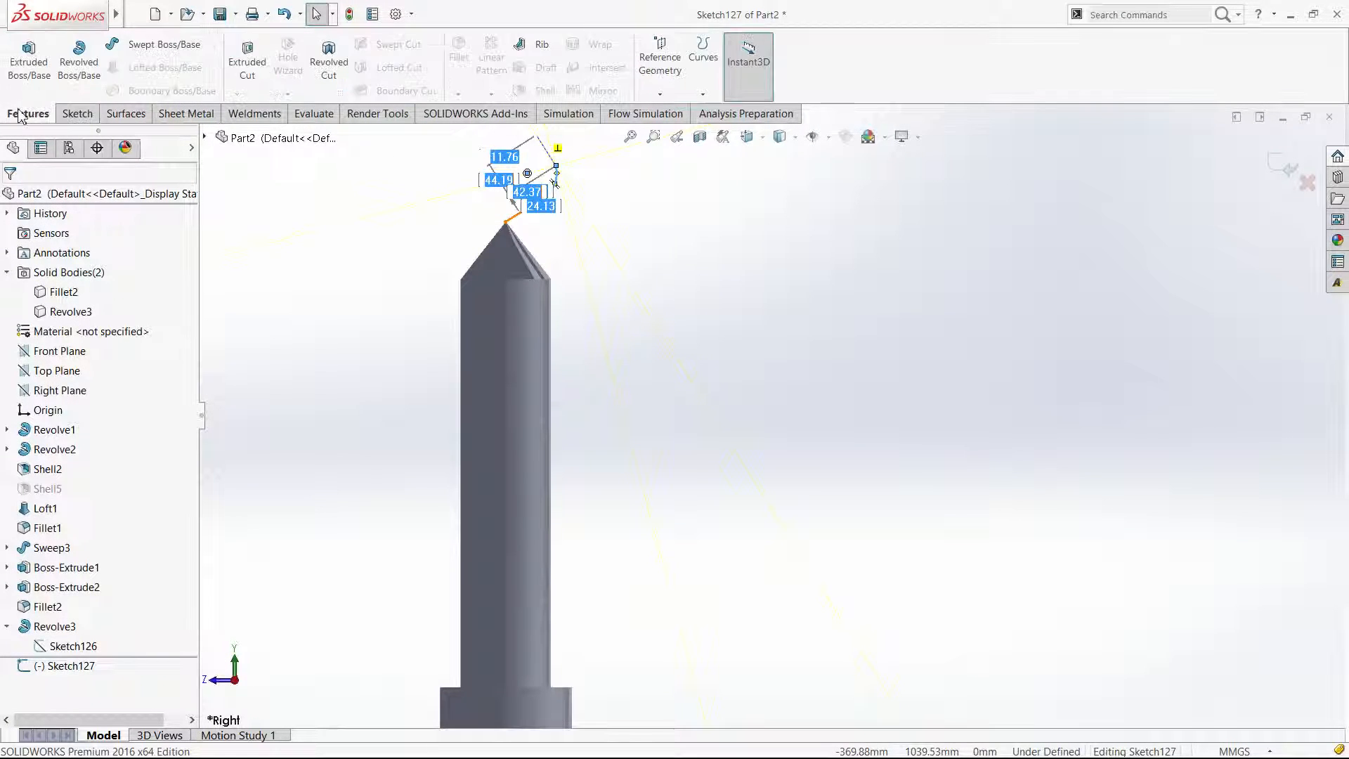
pyautogui.click(150, 49)
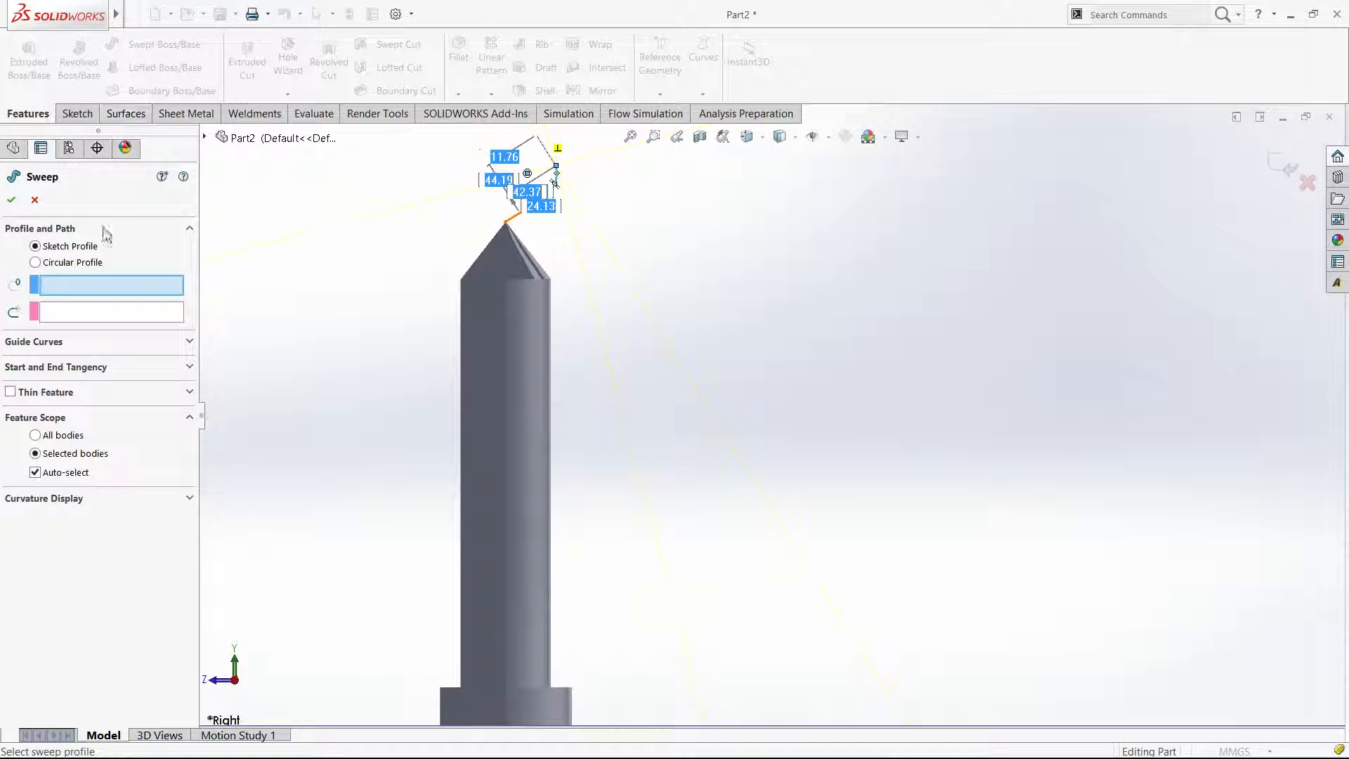
pyautogui.click(88, 266)
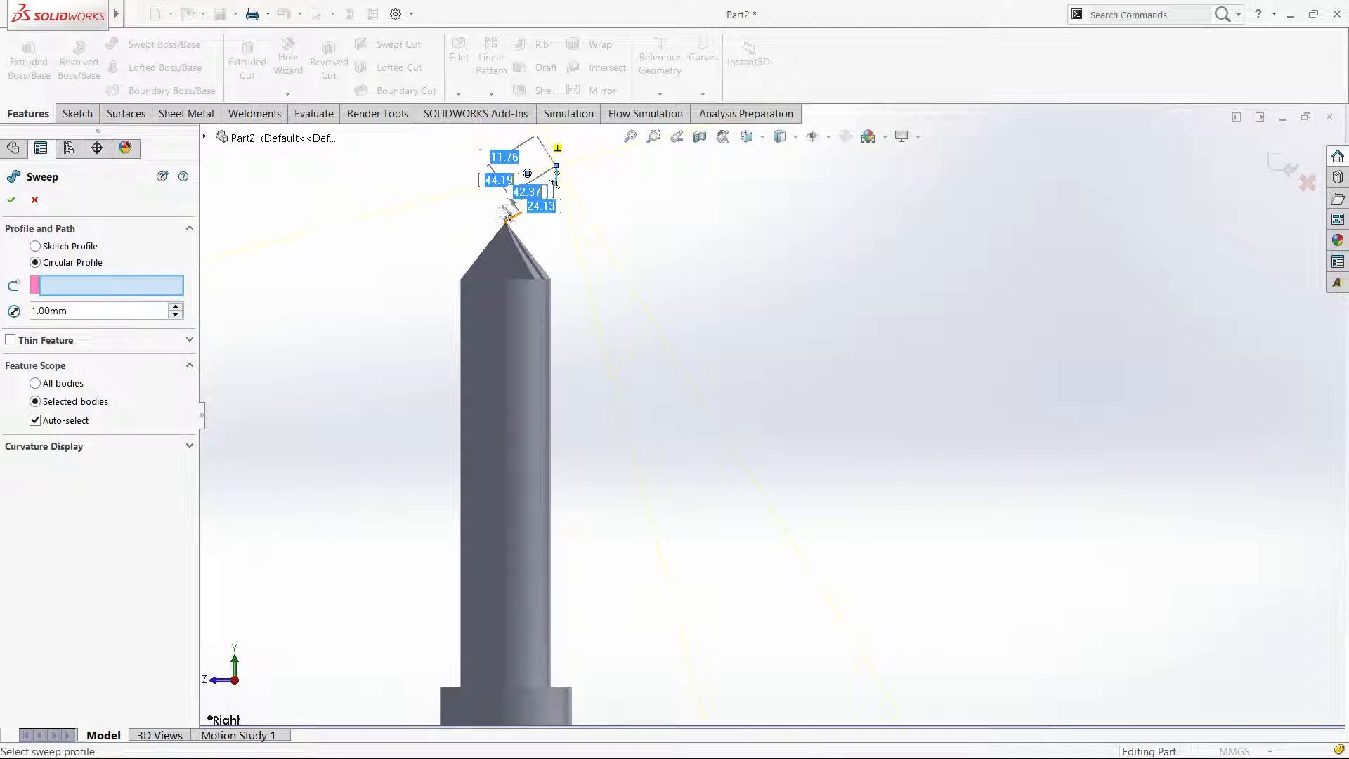
pyautogui.click(526, 215)
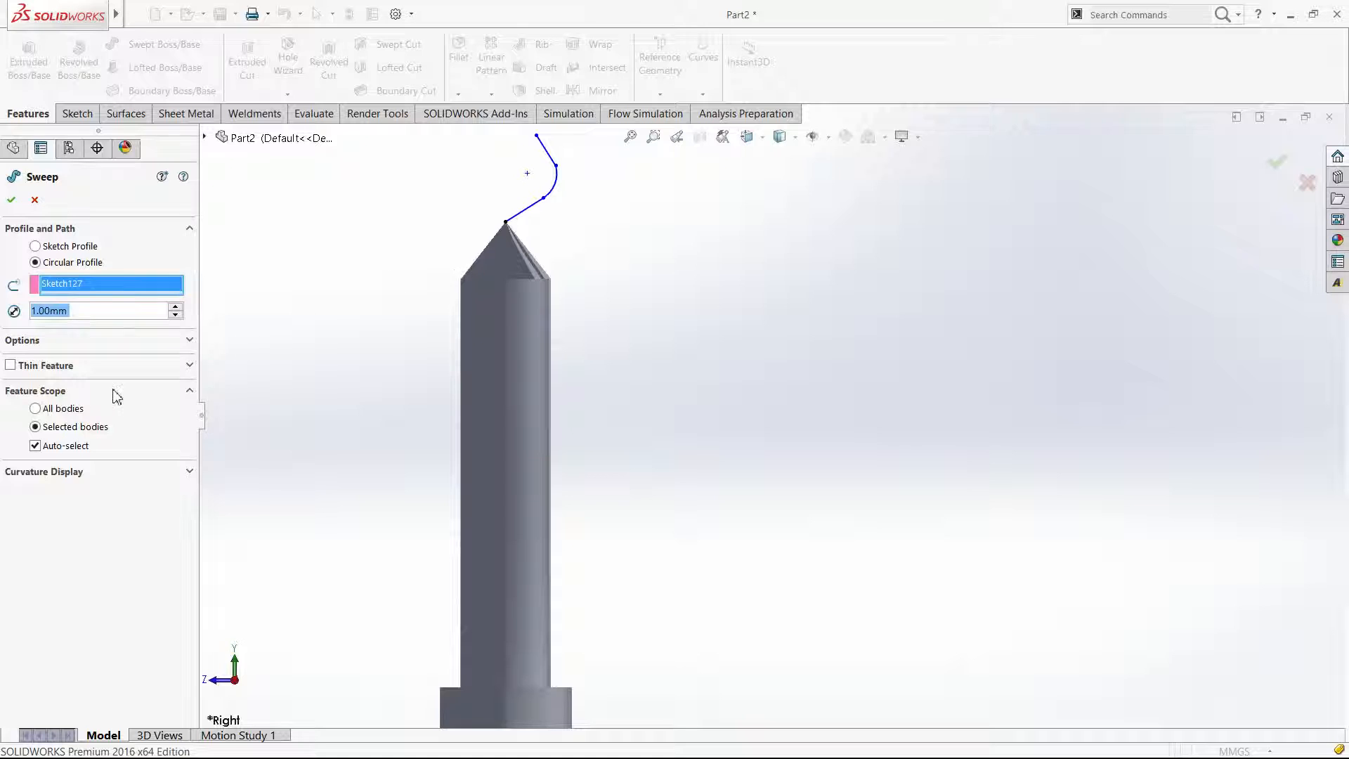
pyautogui.click(176, 307)
pyautogui.click(176, 307)
pyautogui.click(176, 308)
pyautogui.click(176, 307)
pyautogui.click(176, 307)
pyautogui.click(176, 308)
pyautogui.click(175, 308)
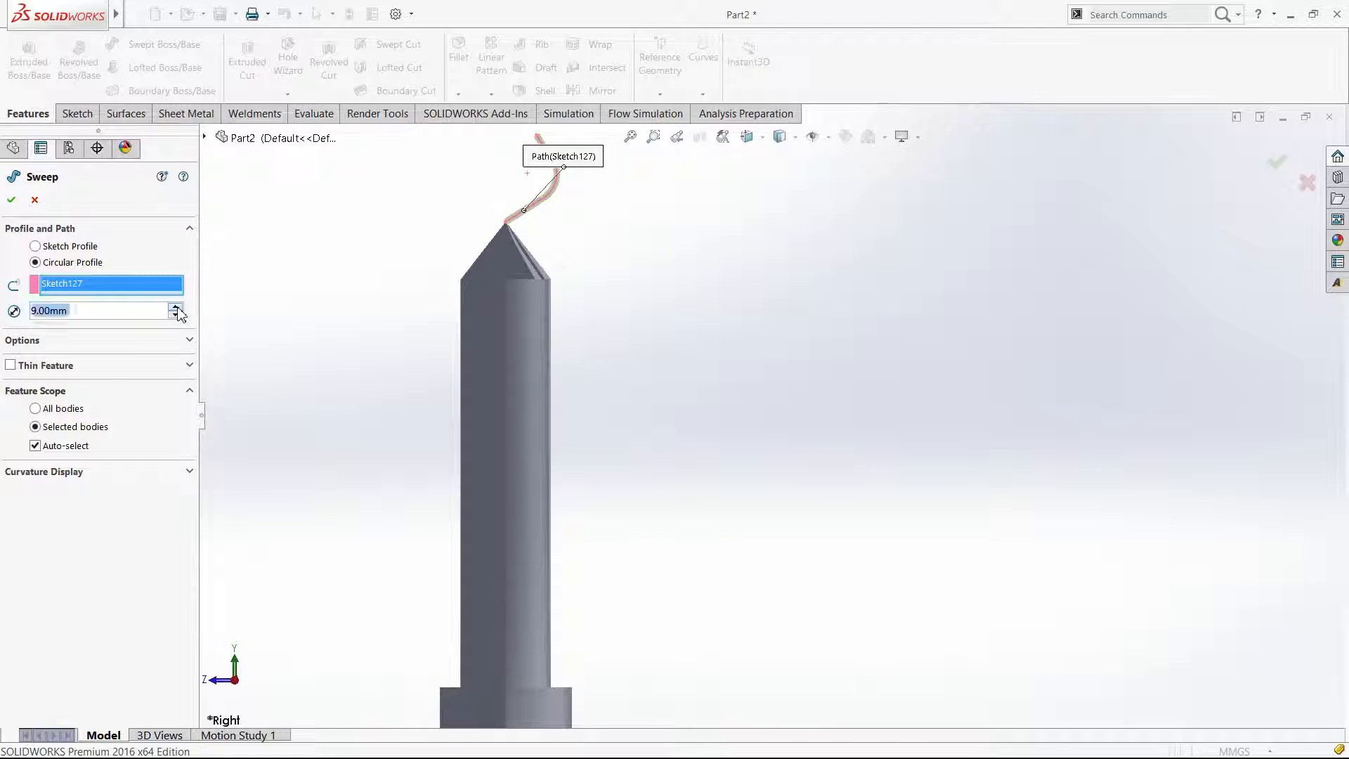
pyautogui.click(176, 308)
pyautogui.click(175, 307)
pyautogui.click(176, 314)
# Turn off Merge result and create the wick sweep as a separate body.
pyautogui.click(56, 344)
pyautogui.click(83, 398)
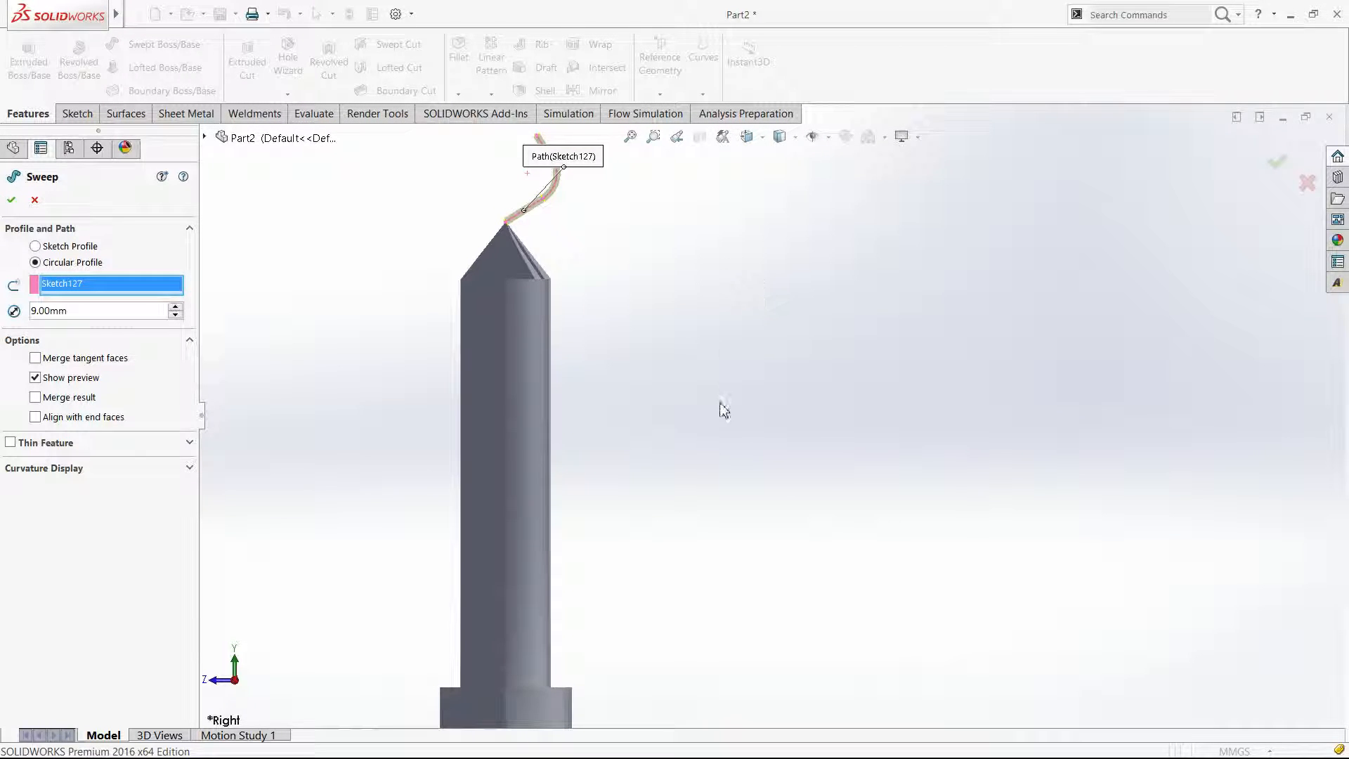
pyautogui.click(10, 200)
pyautogui.scroll(-10, 496, 219)
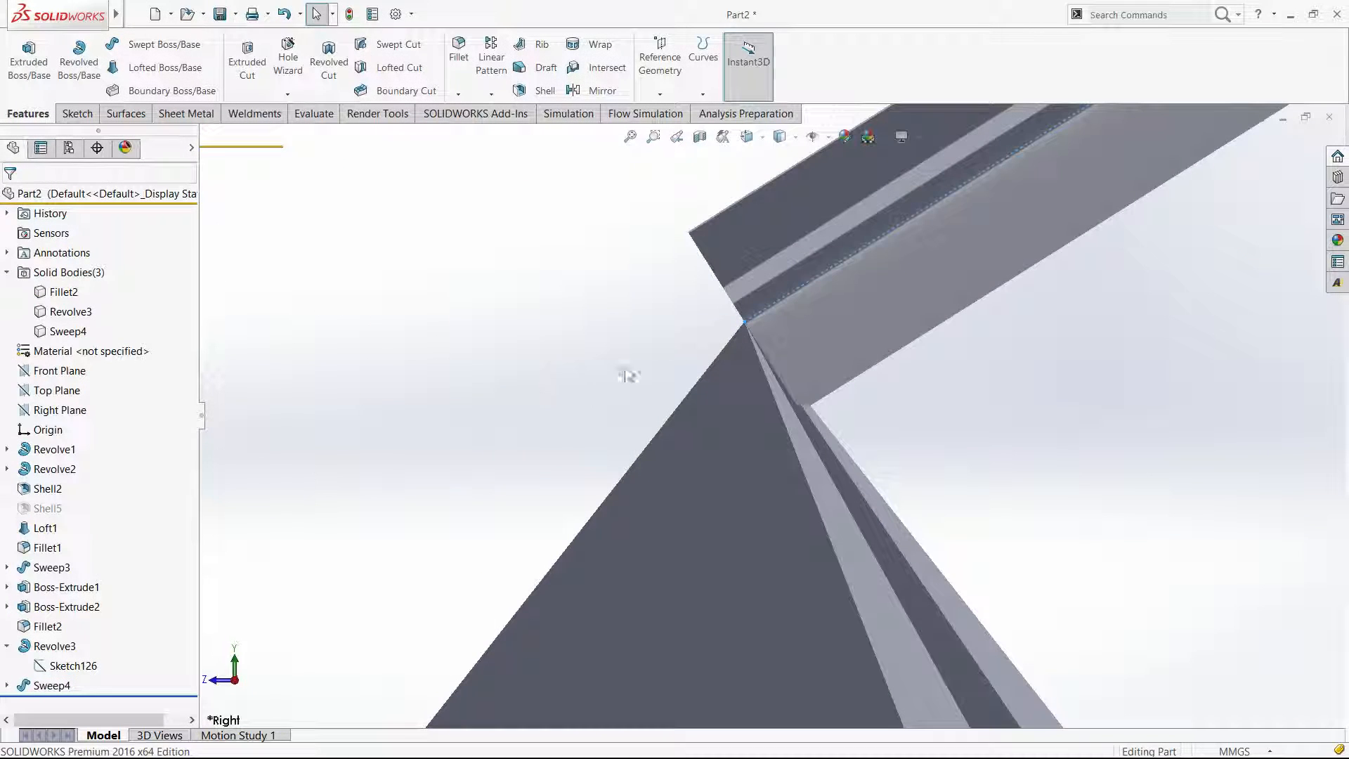
pyautogui.moveTo(626, 374); pyautogui.dragTo(673, 355, button='middle')
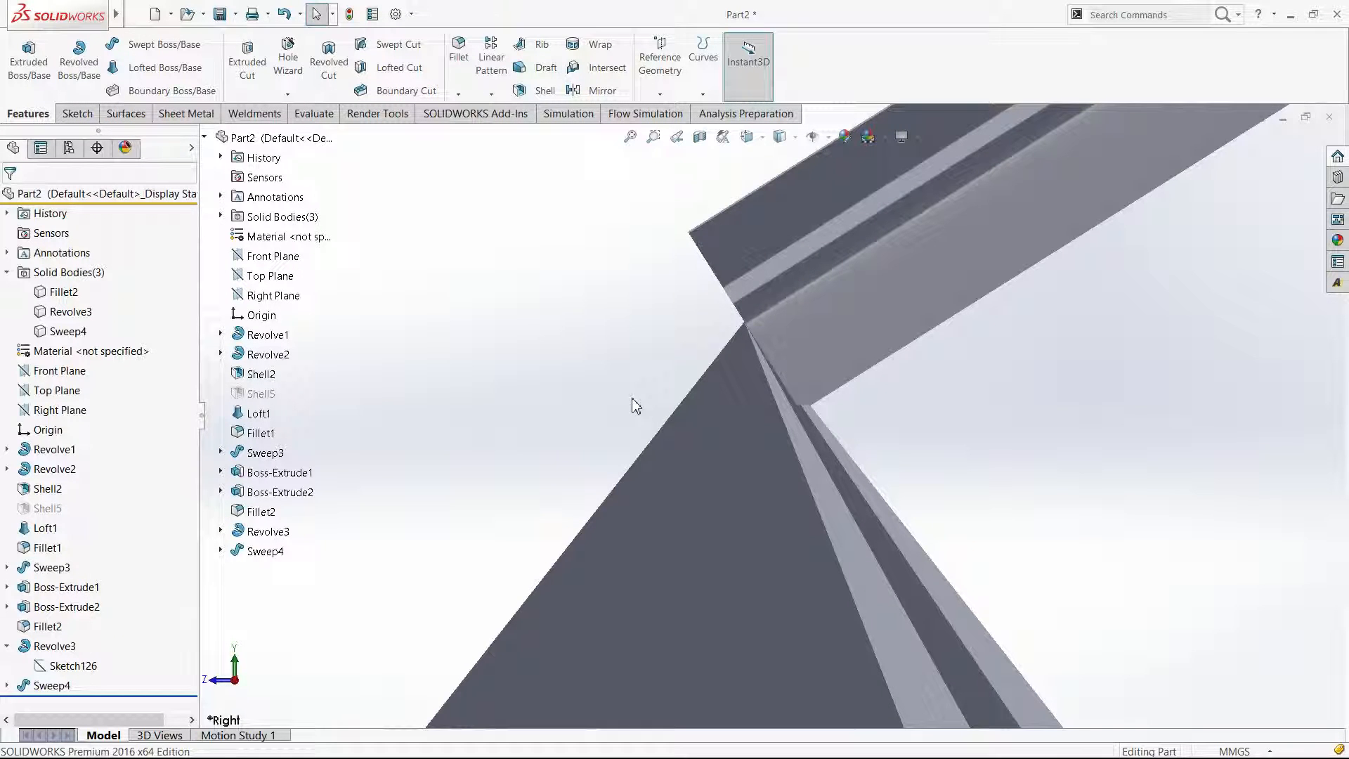
pyautogui.moveTo(668, 412); pyautogui.dragTo(710, 420, button='middle')
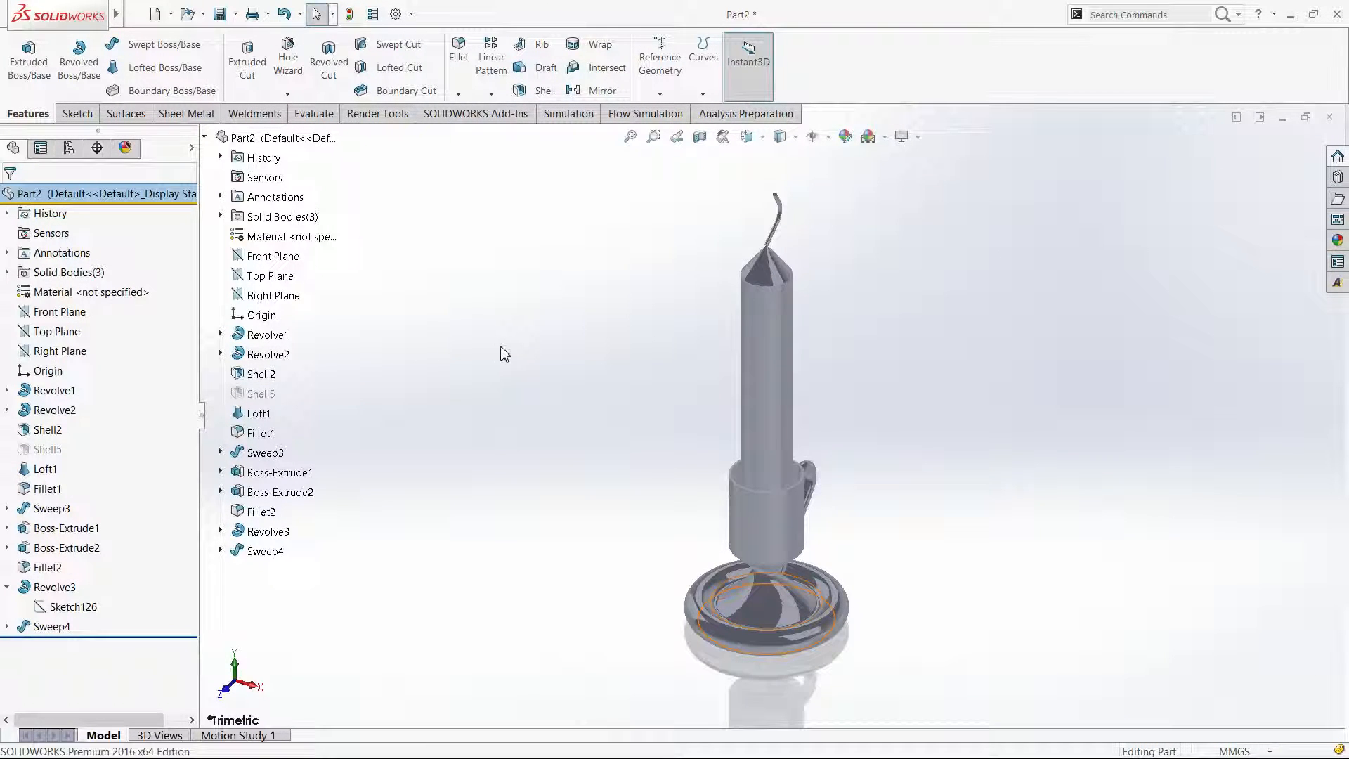
pyautogui.moveTo(561, 417); pyautogui.dragTo(483, 428, button='middle')
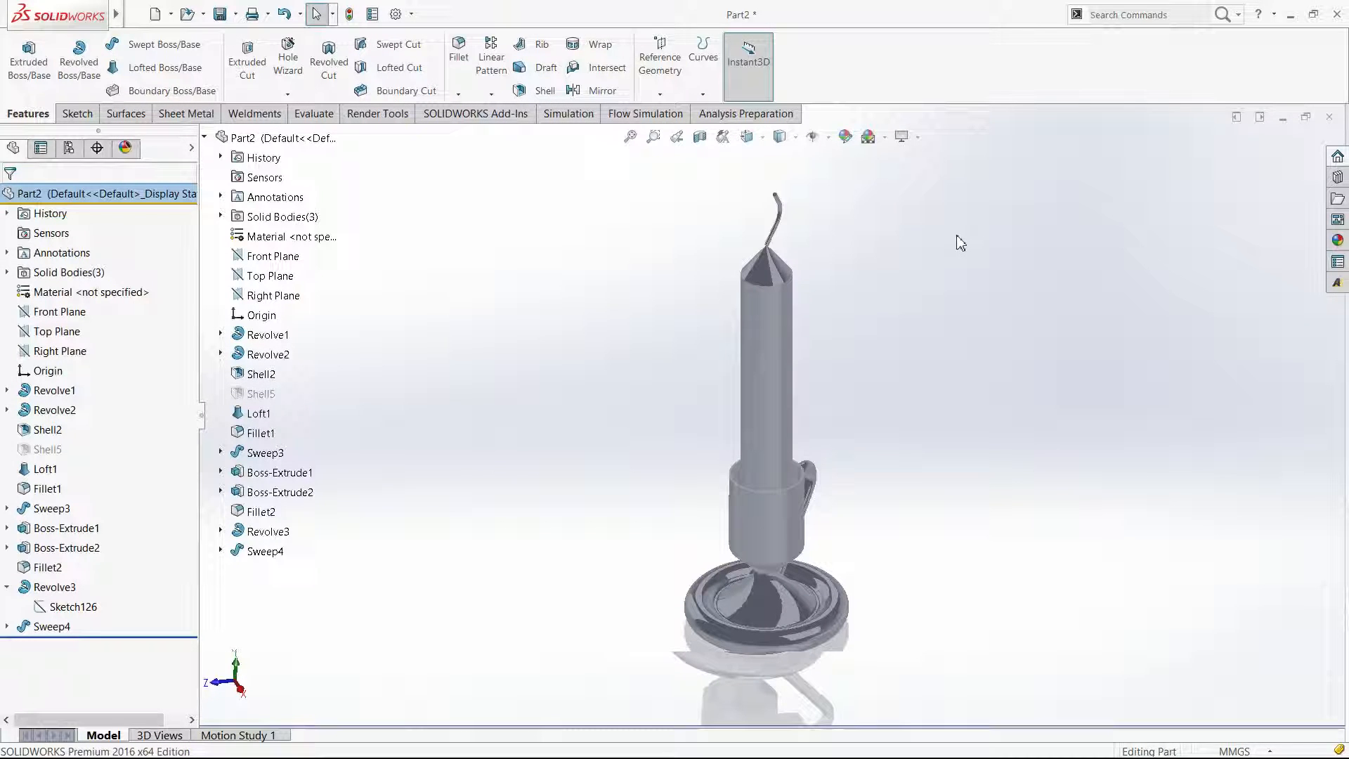
# Apply the polished gold metal appearance from the appearance library to the candle holder body.
pyautogui.click(1339, 241)
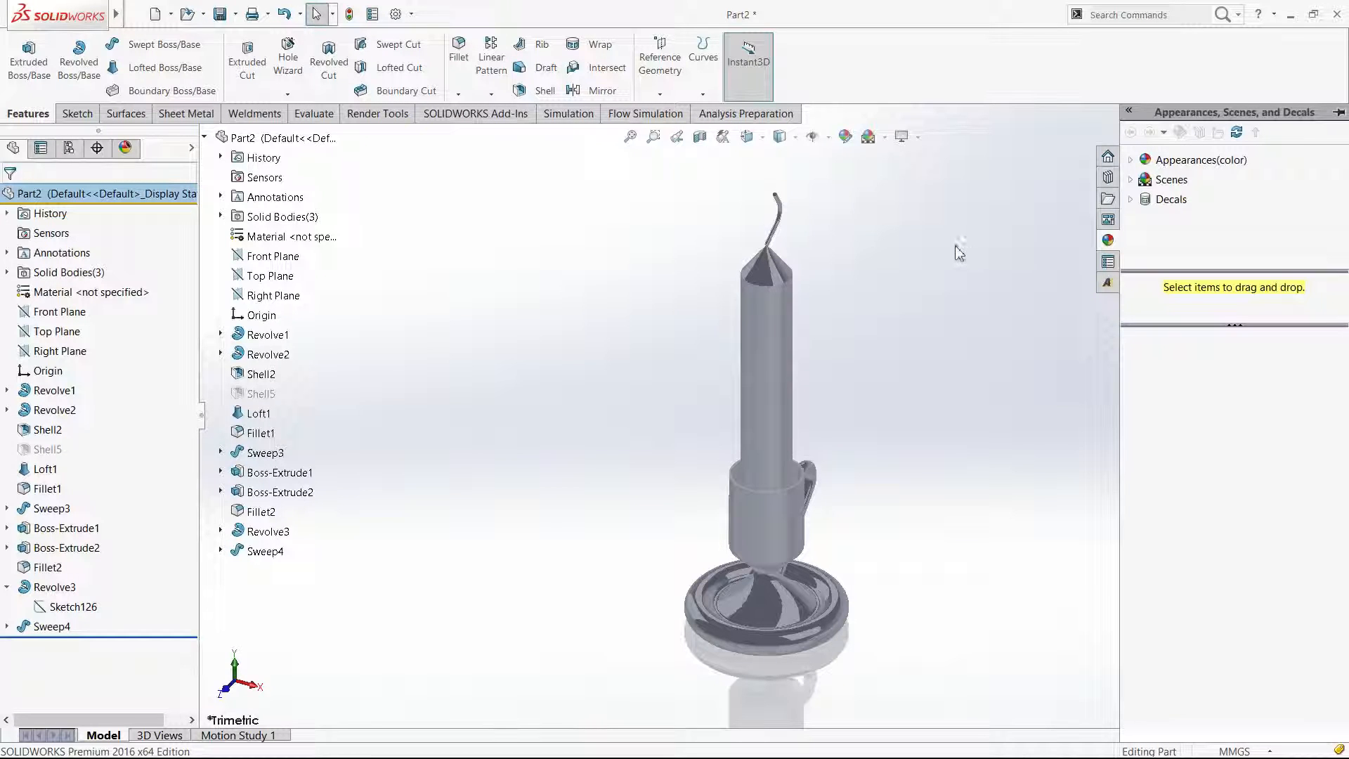
pyautogui.click(120, 150)
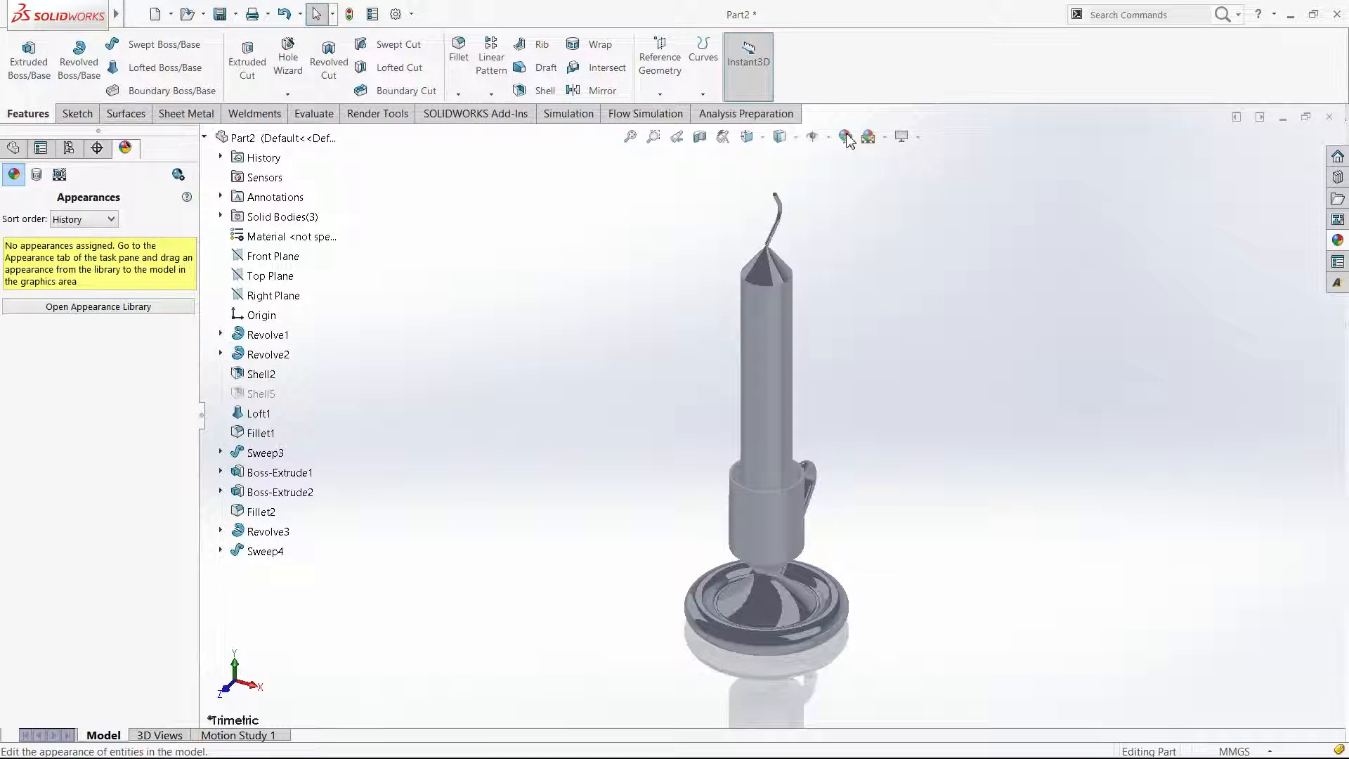
pyautogui.click(1339, 241)
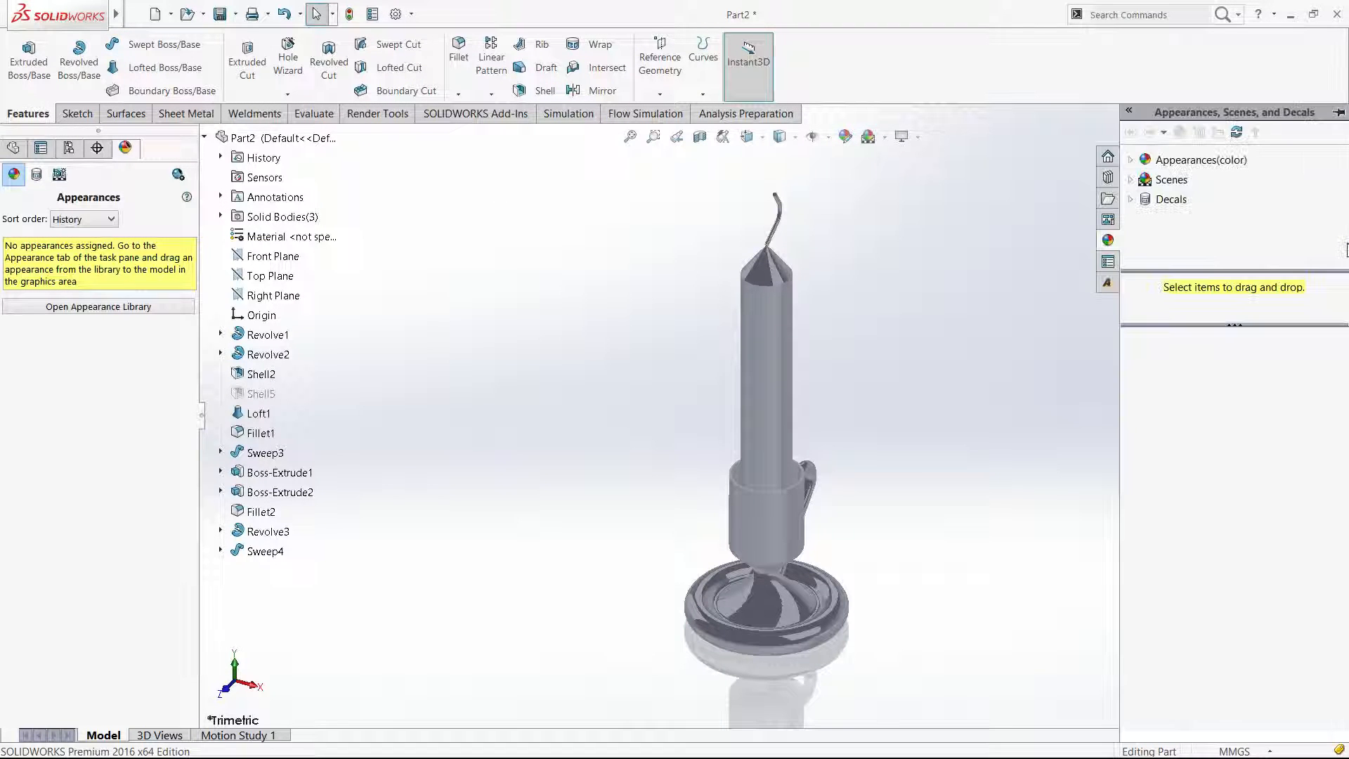
pyautogui.click(1131, 160)
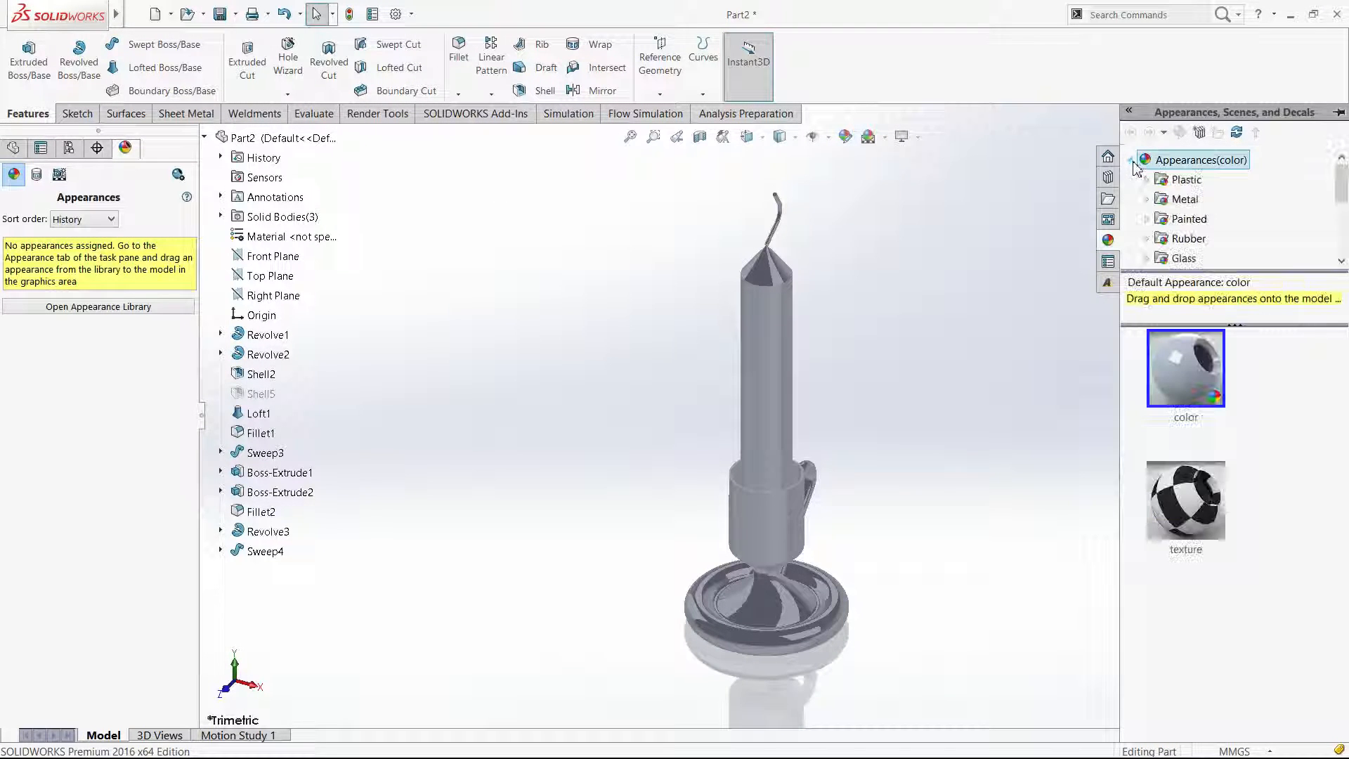
pyautogui.click(1147, 200)
pyautogui.click(1201, 179)
pyautogui.scroll(-2, 1218, 217)
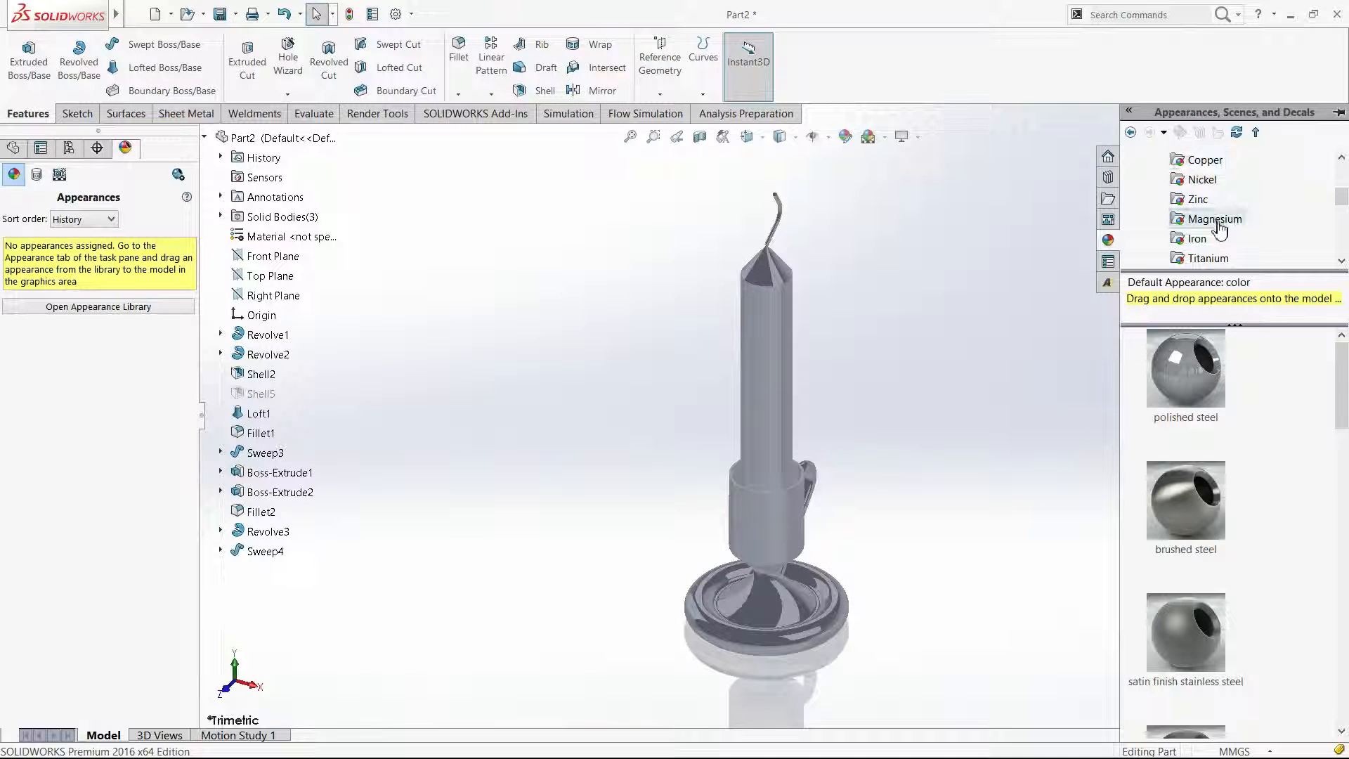
pyautogui.scroll(-2, 1220, 229)
pyautogui.click(1200, 181)
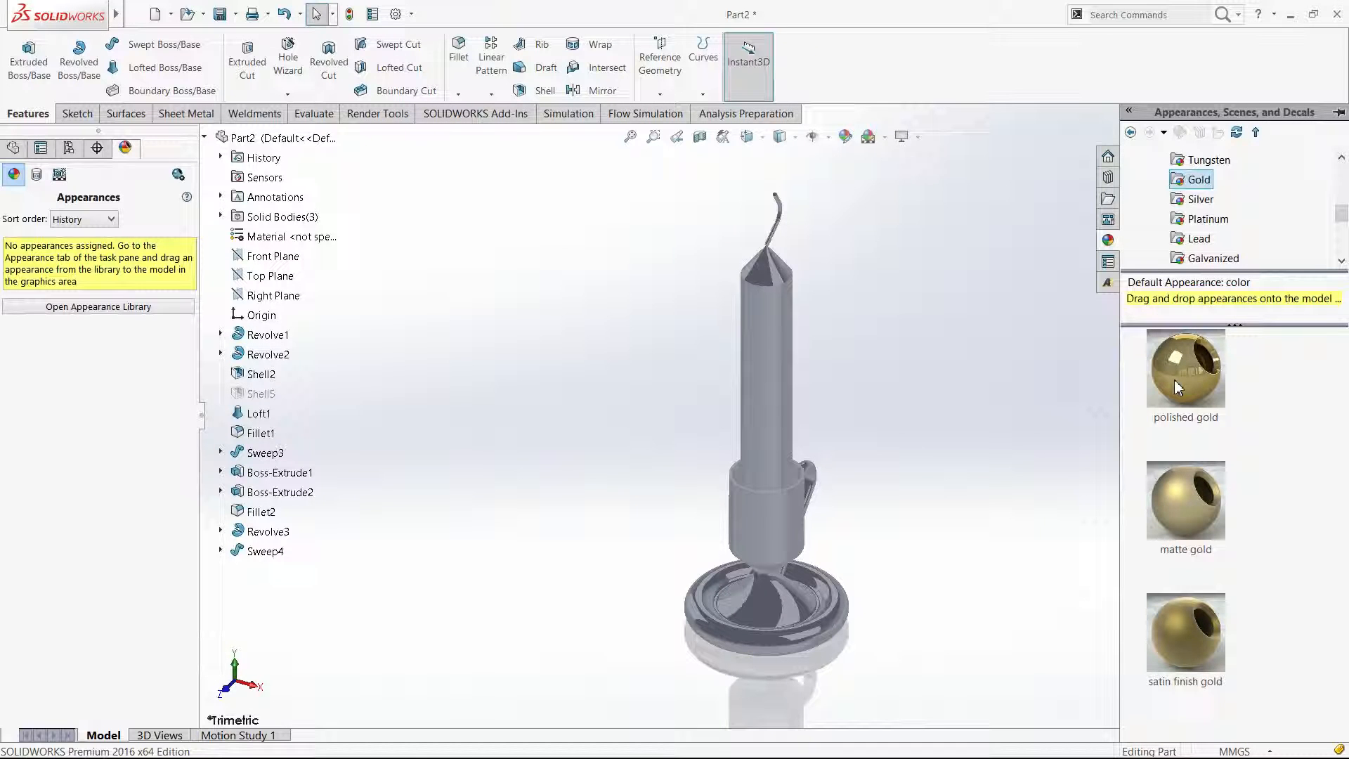
pyautogui.moveTo(1175, 379); pyautogui.dragTo(789, 549)
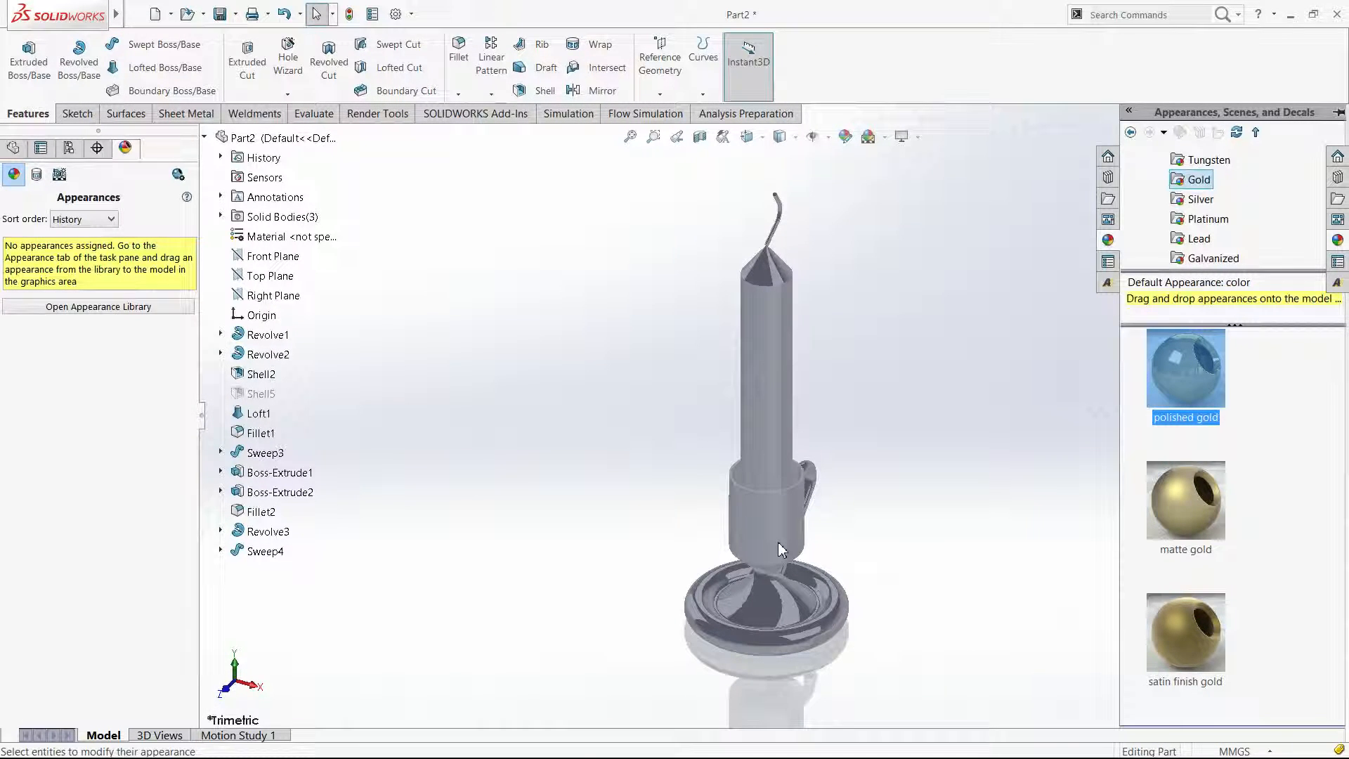
pyautogui.click(951, 468)
# Look through the Rubber and Organic appearance categories for a material that suits the wick.
pyautogui.click(1345, 246)
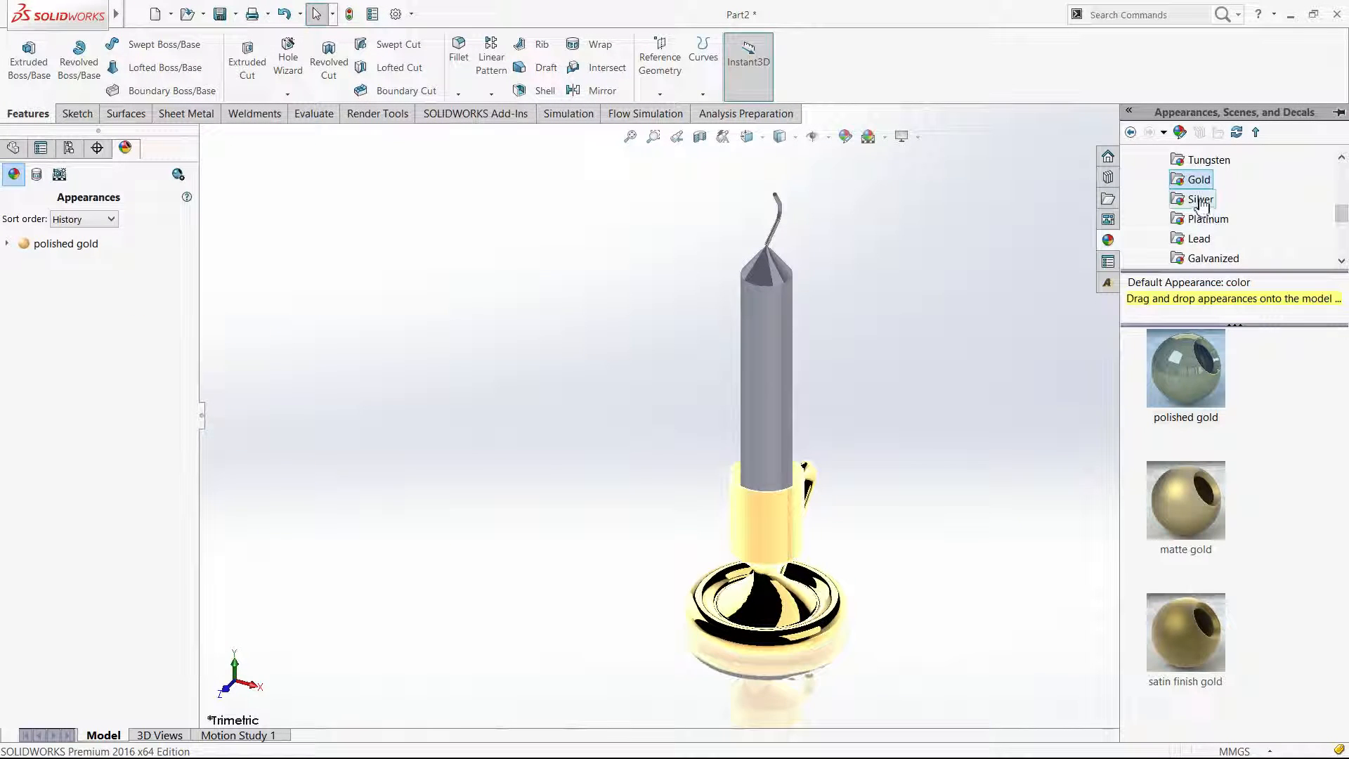
pyautogui.scroll(5, 1170, 223)
pyautogui.doubleClick(1159, 199)
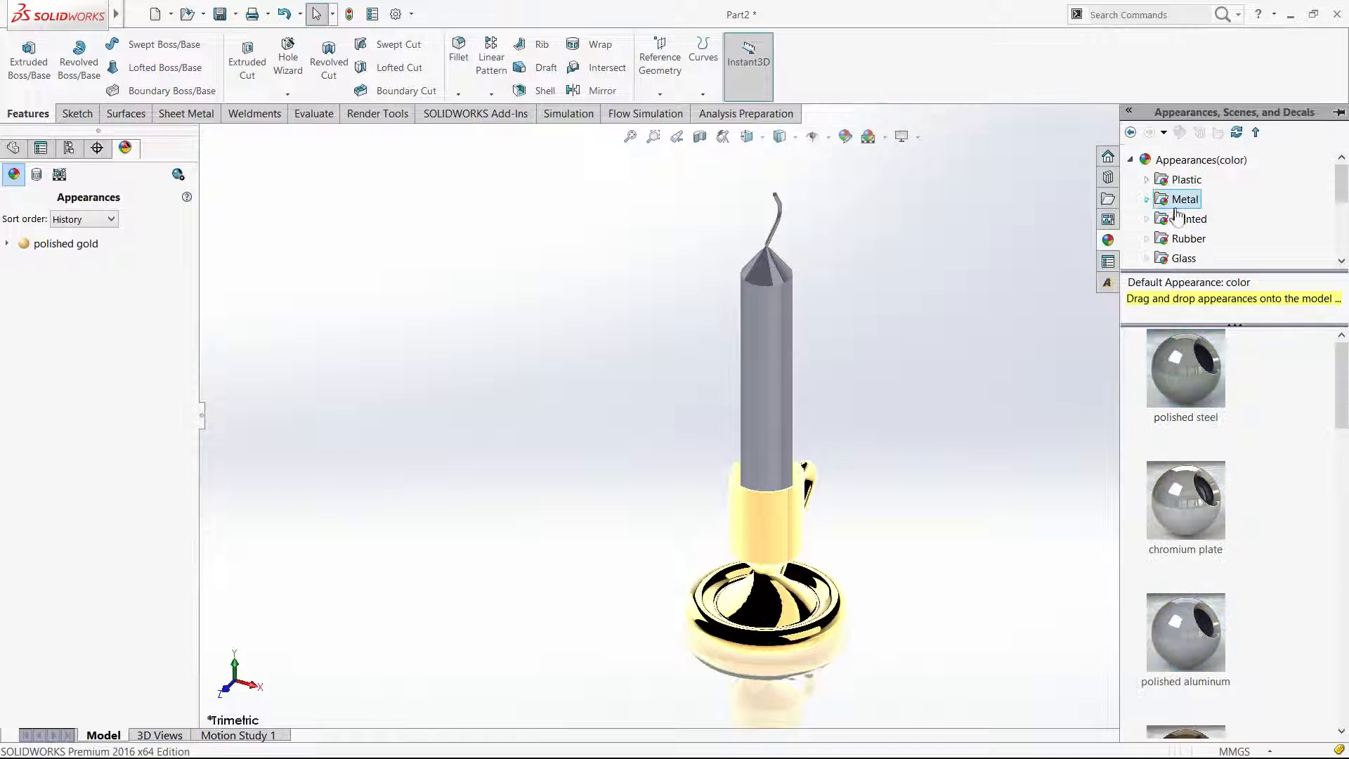
pyautogui.click(1187, 239)
pyautogui.scroll(-2, 1195, 241)
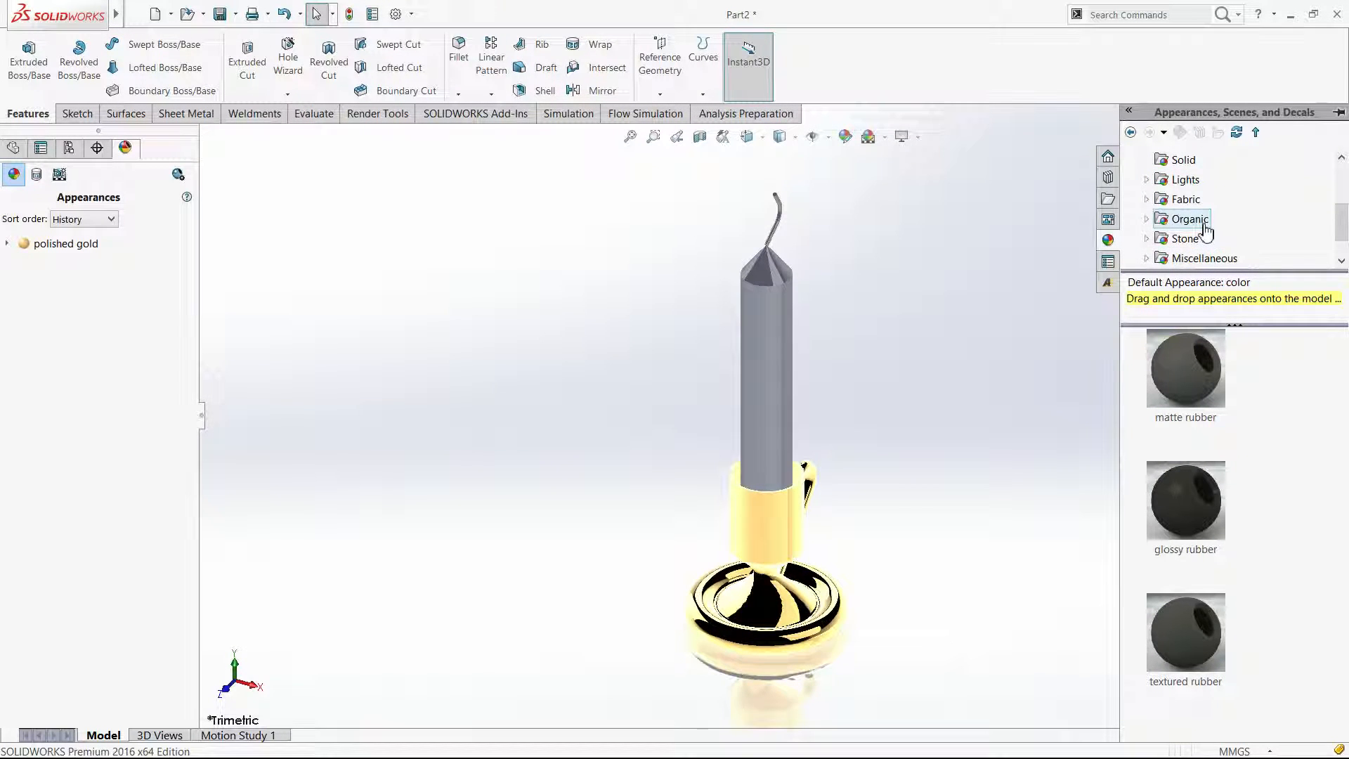
pyautogui.scroll(-1, 1175, 228)
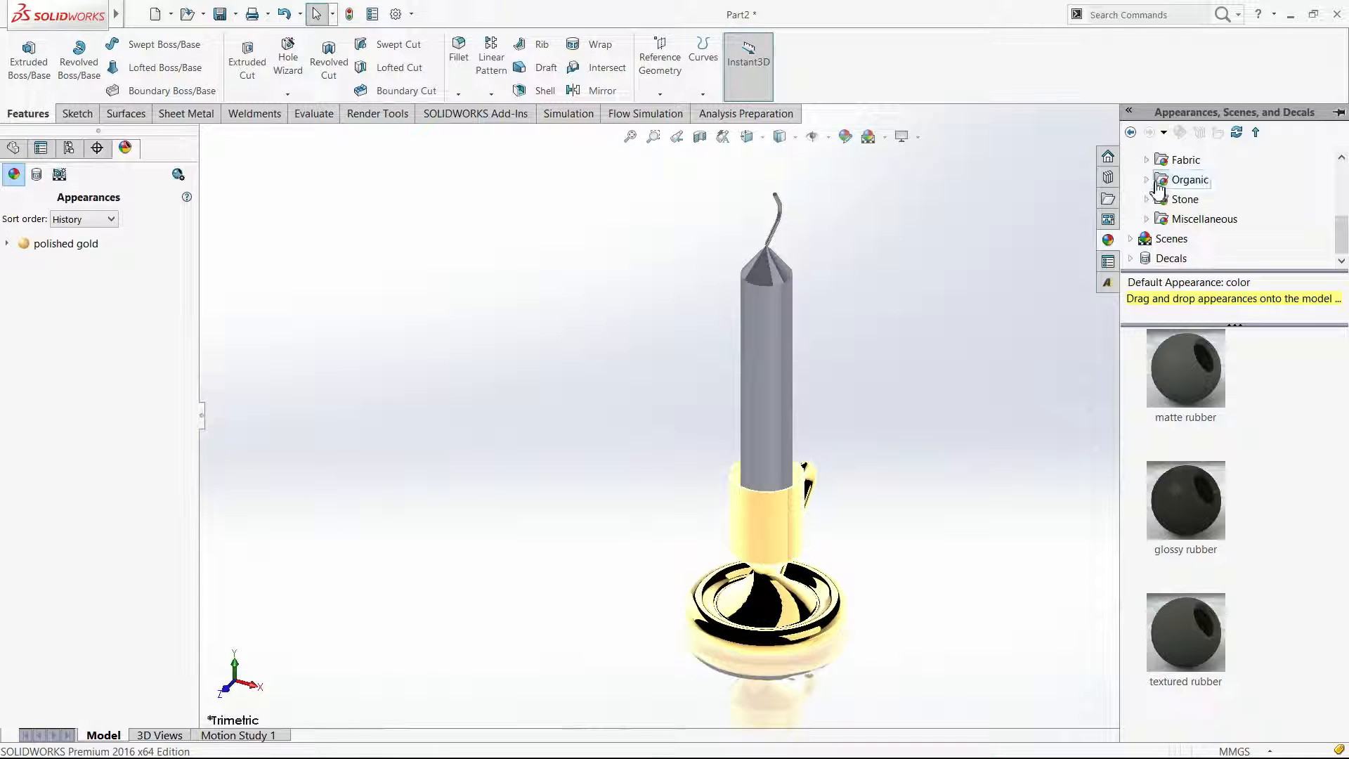
pyautogui.click(1149, 180)
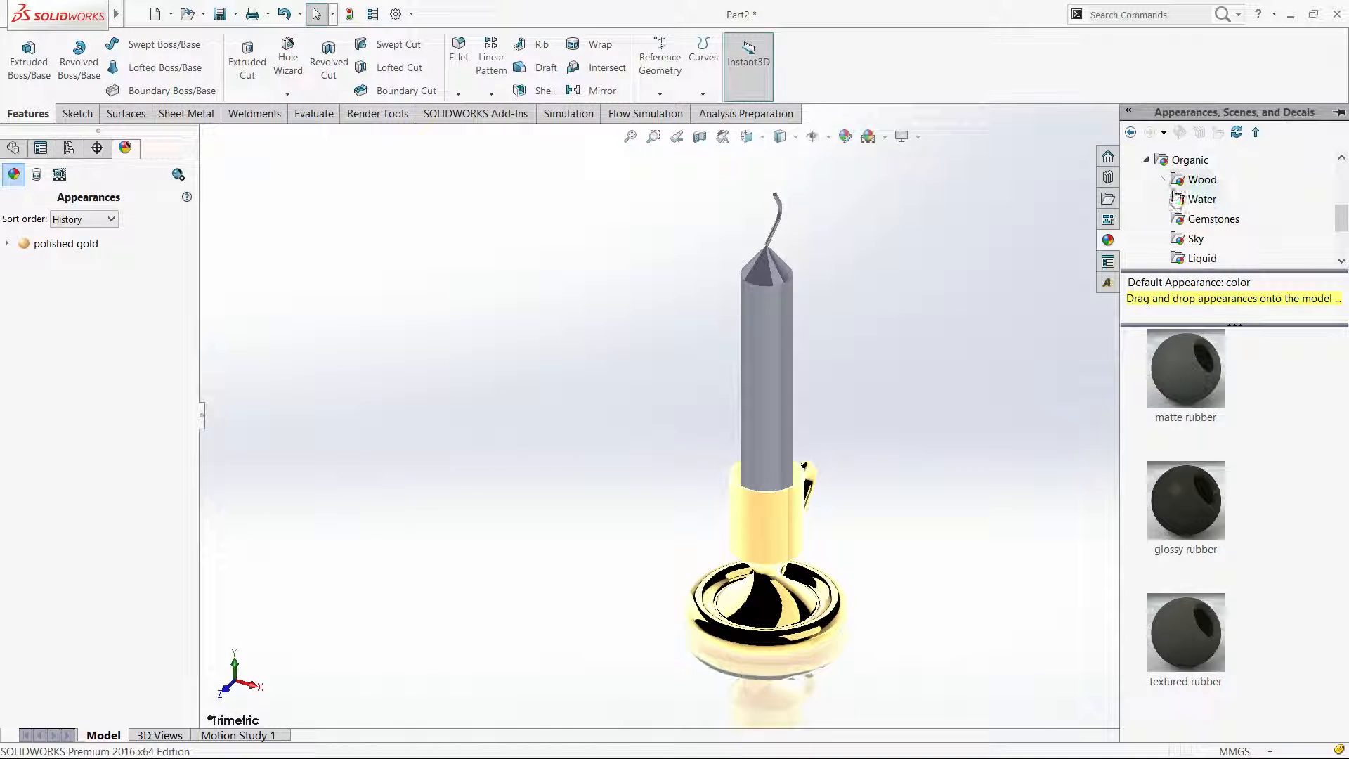
pyautogui.click(1148, 160)
pyautogui.scroll(1, 1153, 179)
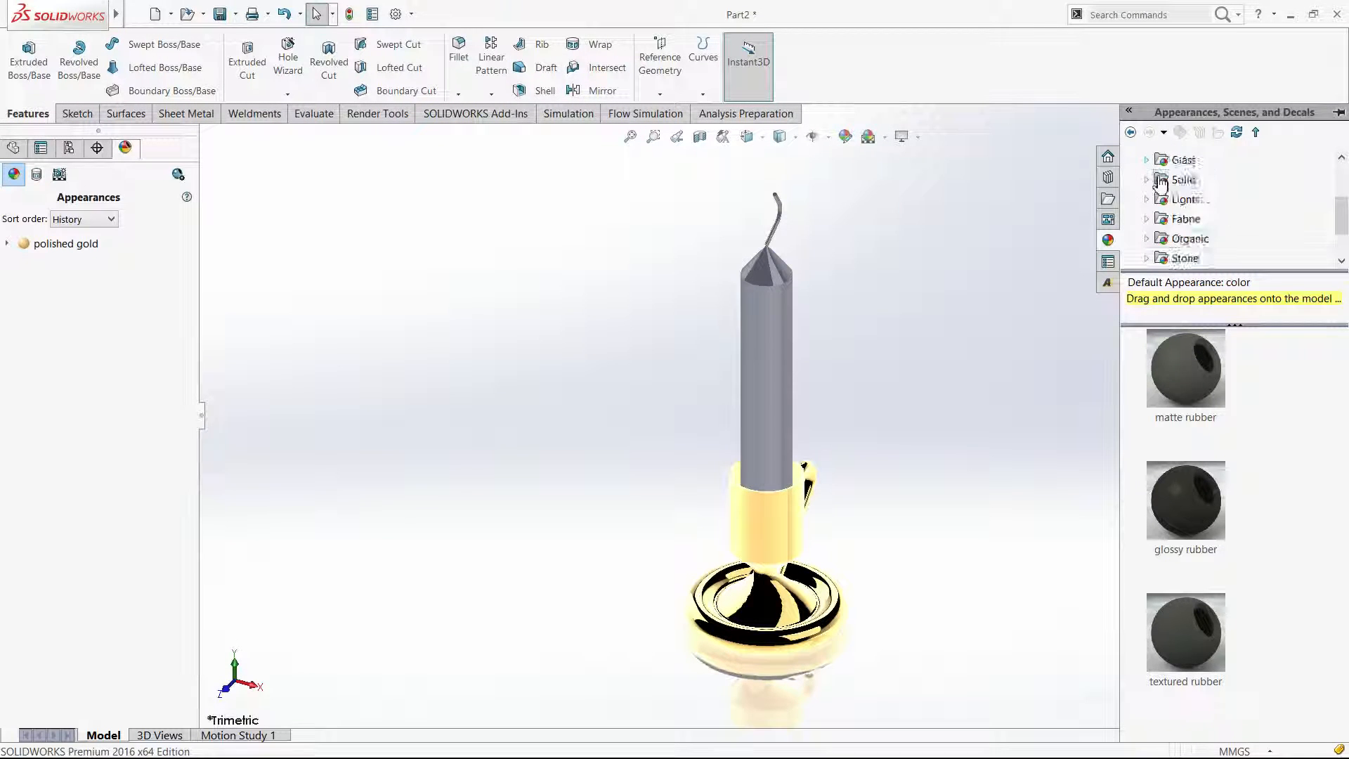
# Apply the carpet color1 fabric appearance to the wick body and inspect it up close.
pyautogui.click(1148, 219)
pyautogui.scroll(-1, 1159, 229)
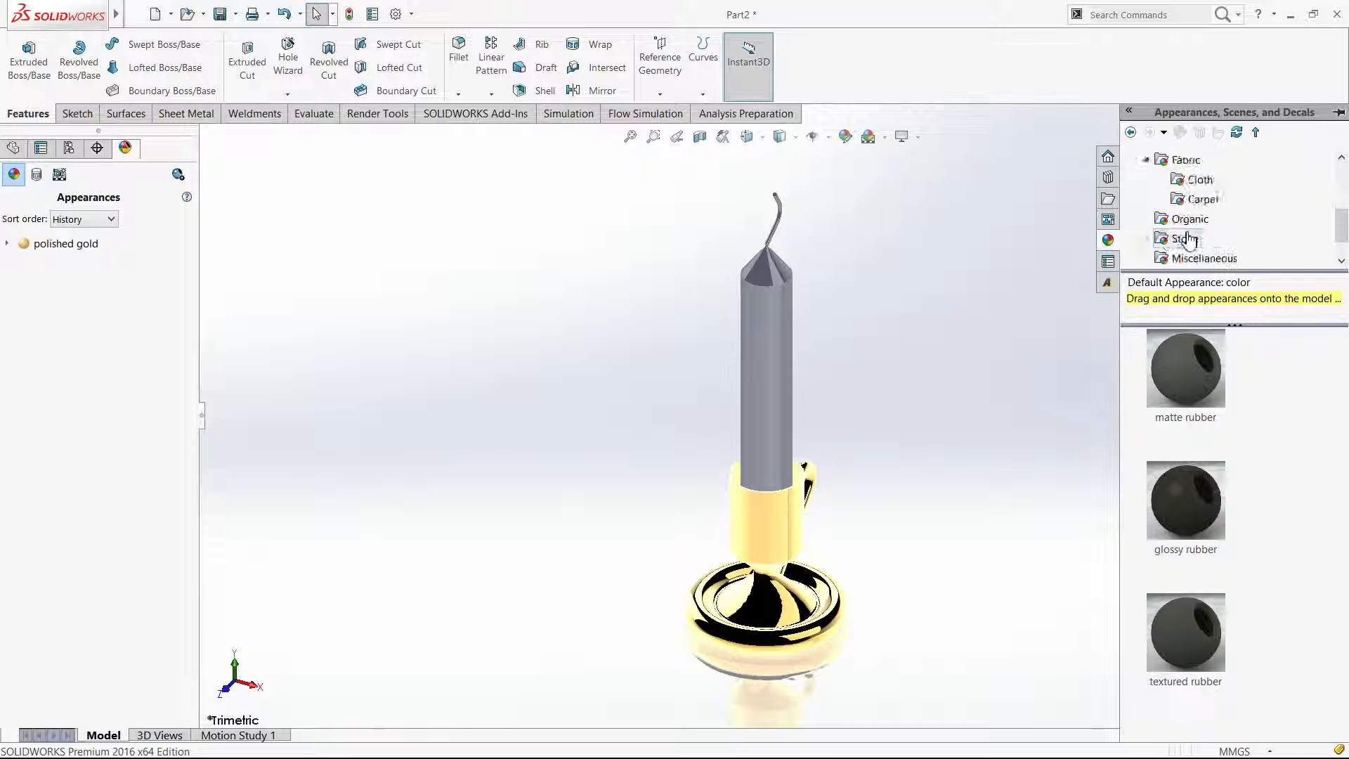
pyautogui.click(1200, 180)
pyautogui.click(1207, 200)
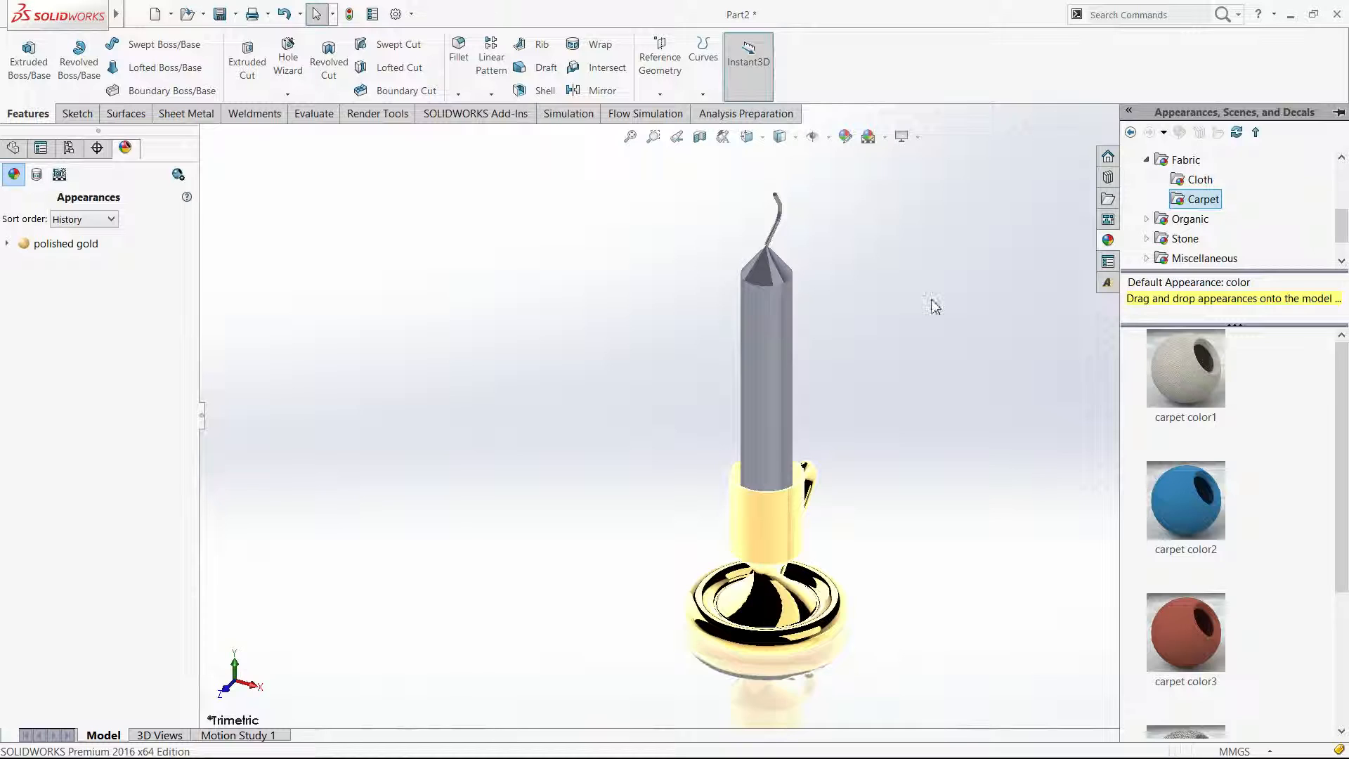
pyautogui.moveTo(1170, 362); pyautogui.dragTo(722, 289)
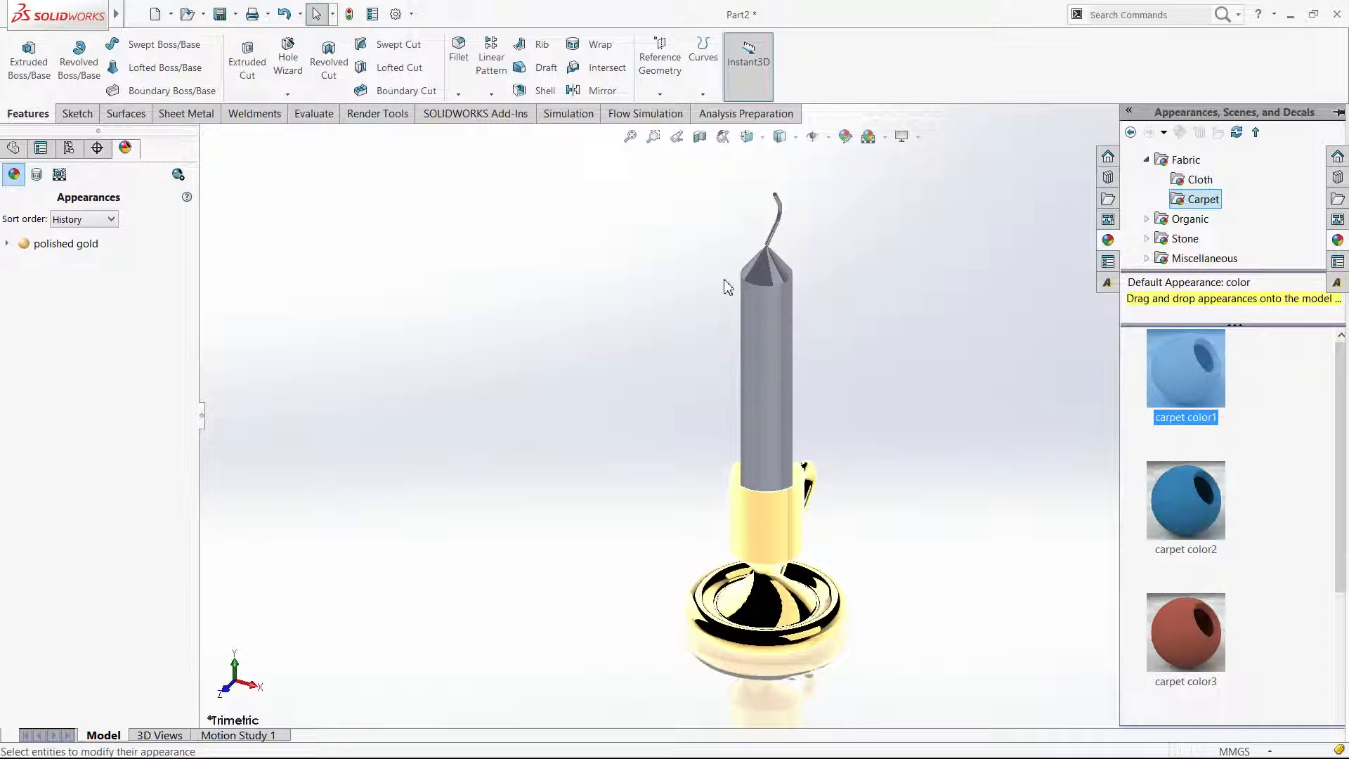
pyautogui.scroll(-5, 864, 420)
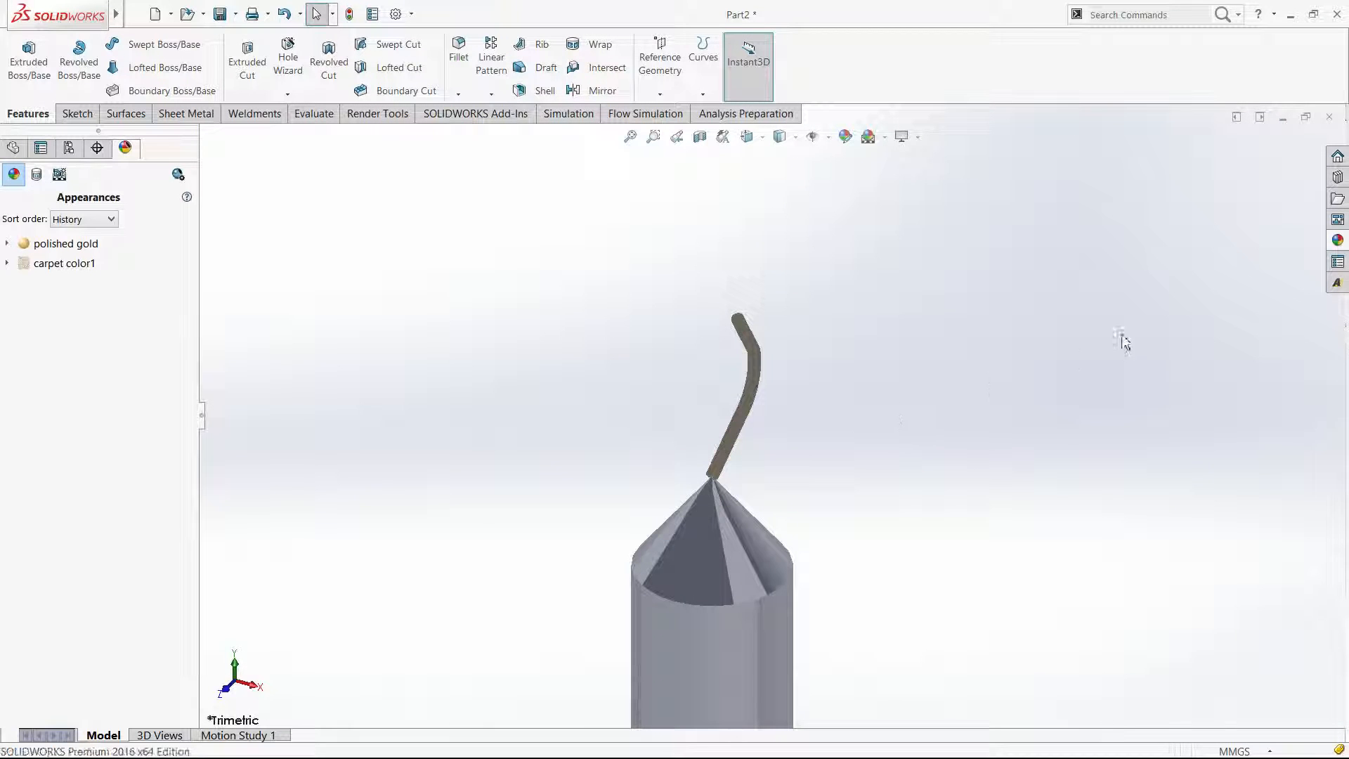
# Look through the Miscellaneous and Stone appearance categories for a material that suits the candle.
pyautogui.click(1338, 239)
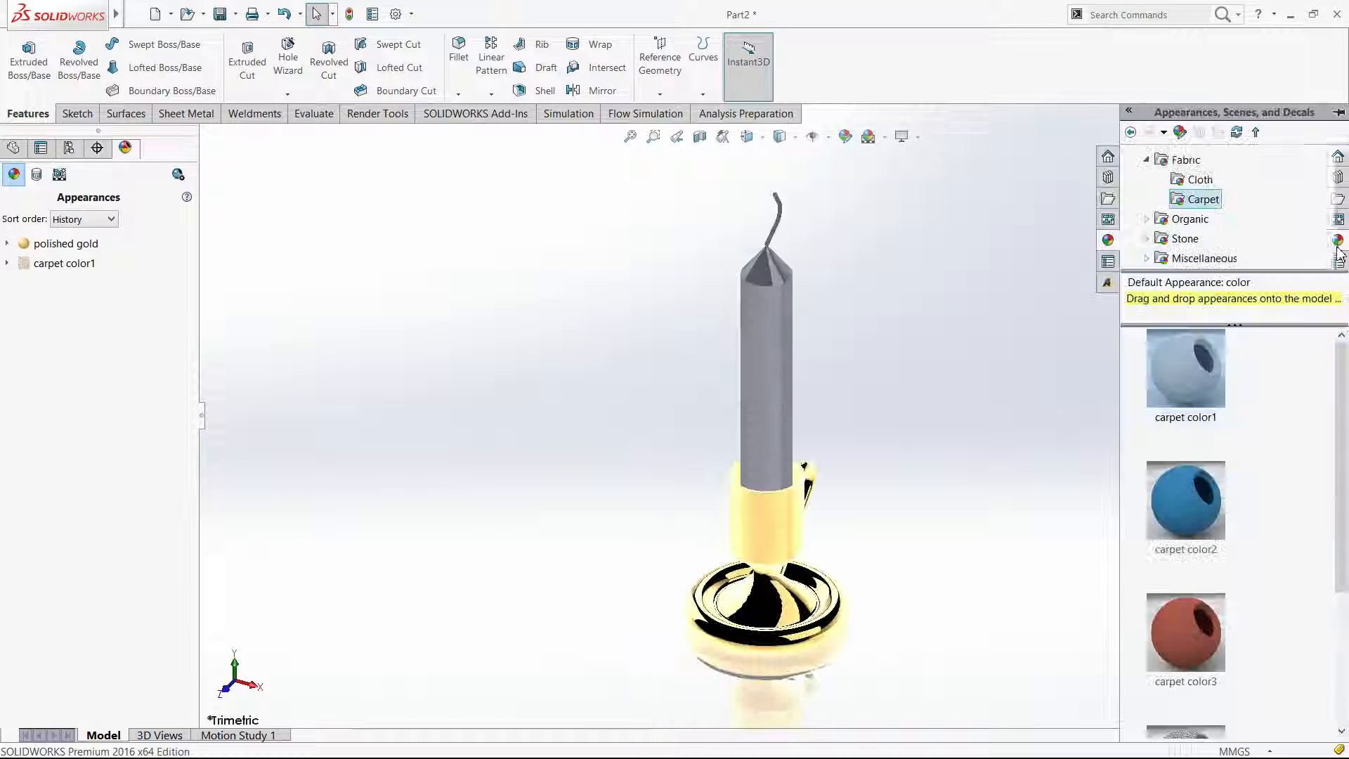
pyautogui.click(1146, 160)
pyautogui.scroll(3, 1143, 208)
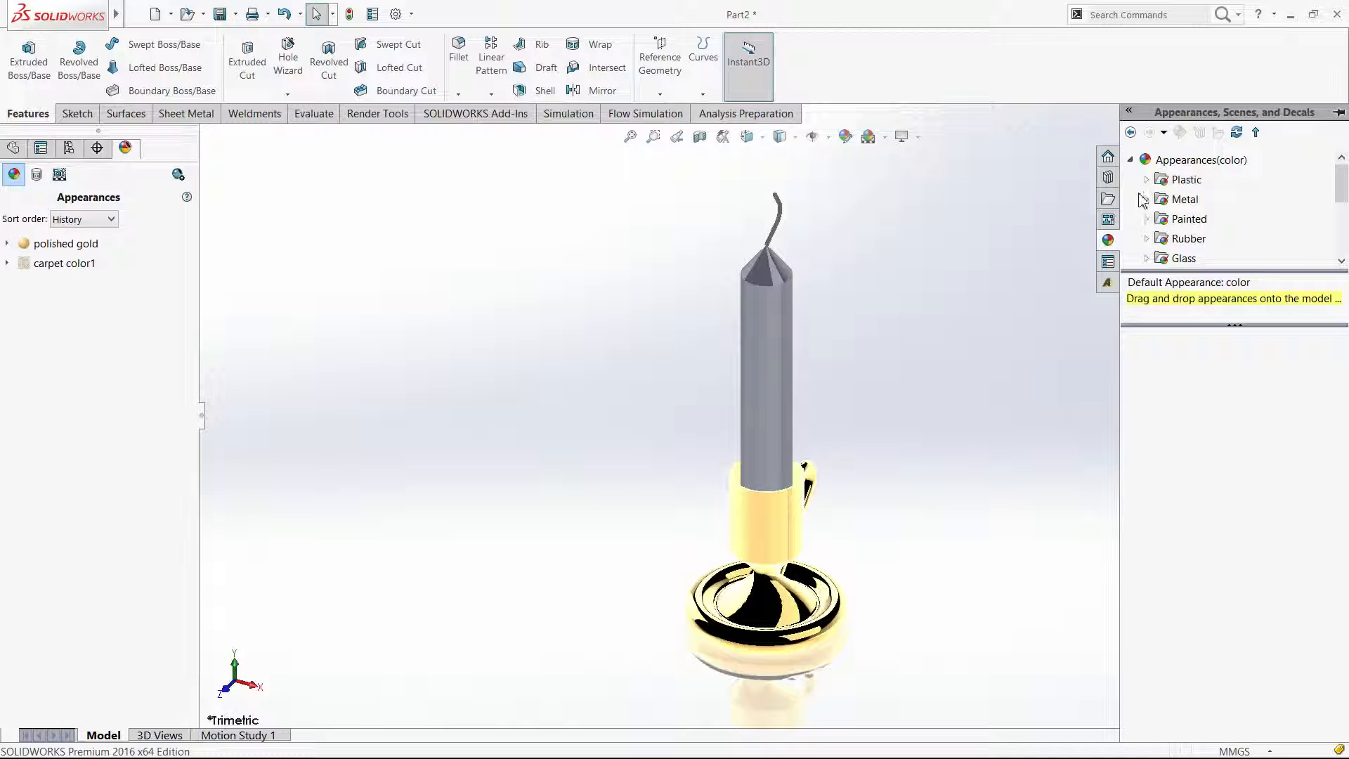
pyautogui.scroll(-3, 1142, 200)
pyautogui.click(1195, 221)
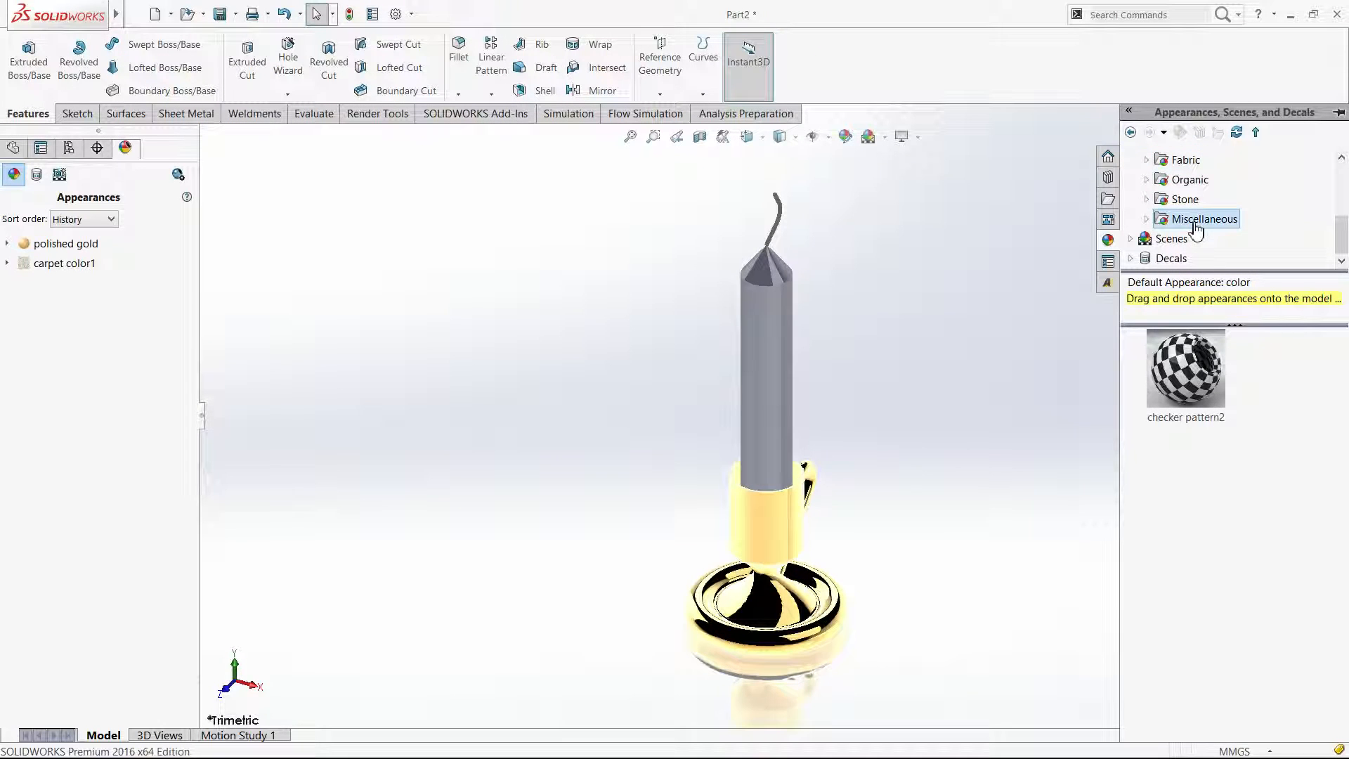
pyautogui.click(1147, 218)
pyautogui.click(1149, 201)
pyautogui.click(1149, 200)
pyautogui.click(1202, 199)
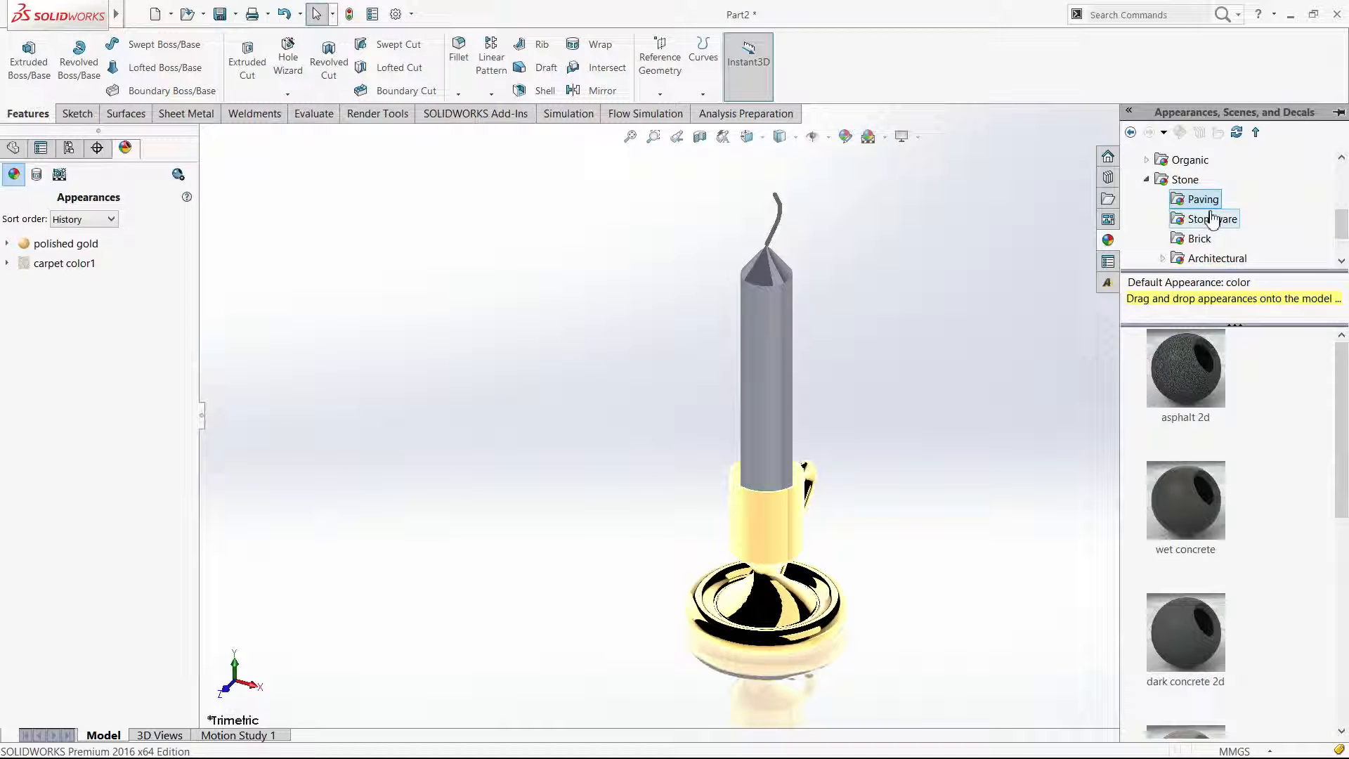
pyautogui.click(1148, 181)
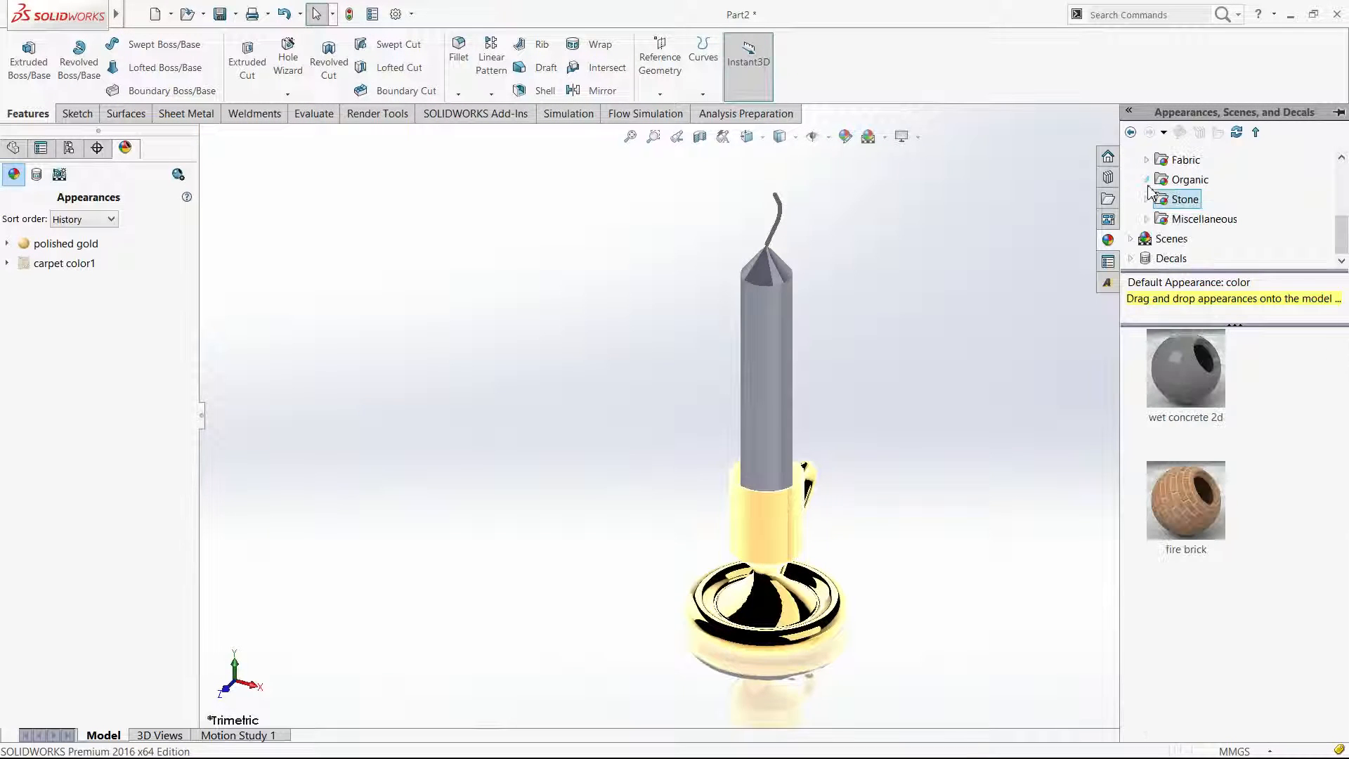
# Look through the Organic appearance subcategories, including Wood, Miscellaneous, Liquid, Gemstones and Water, for a candle material.
pyautogui.click(1148, 180)
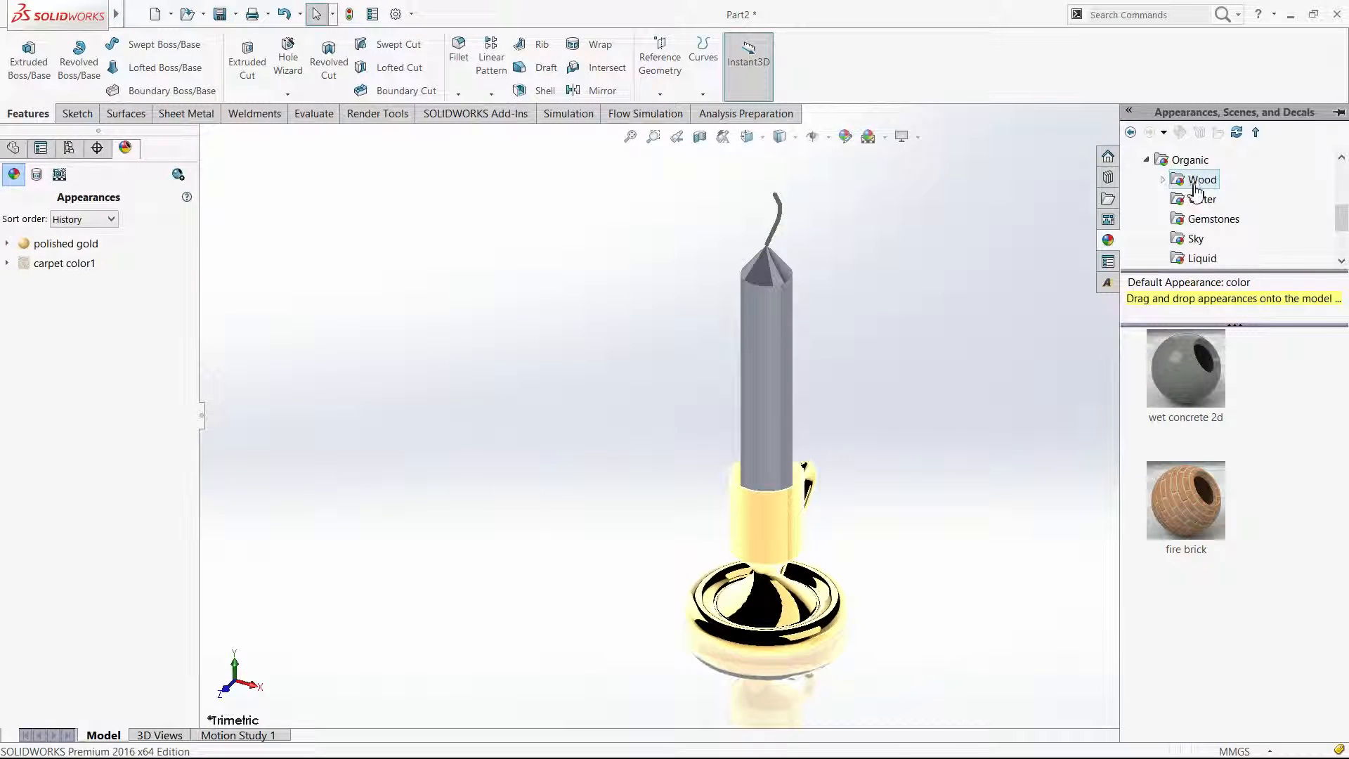
pyautogui.click(1188, 181)
pyautogui.scroll(-1, 1202, 202)
pyautogui.click(1223, 219)
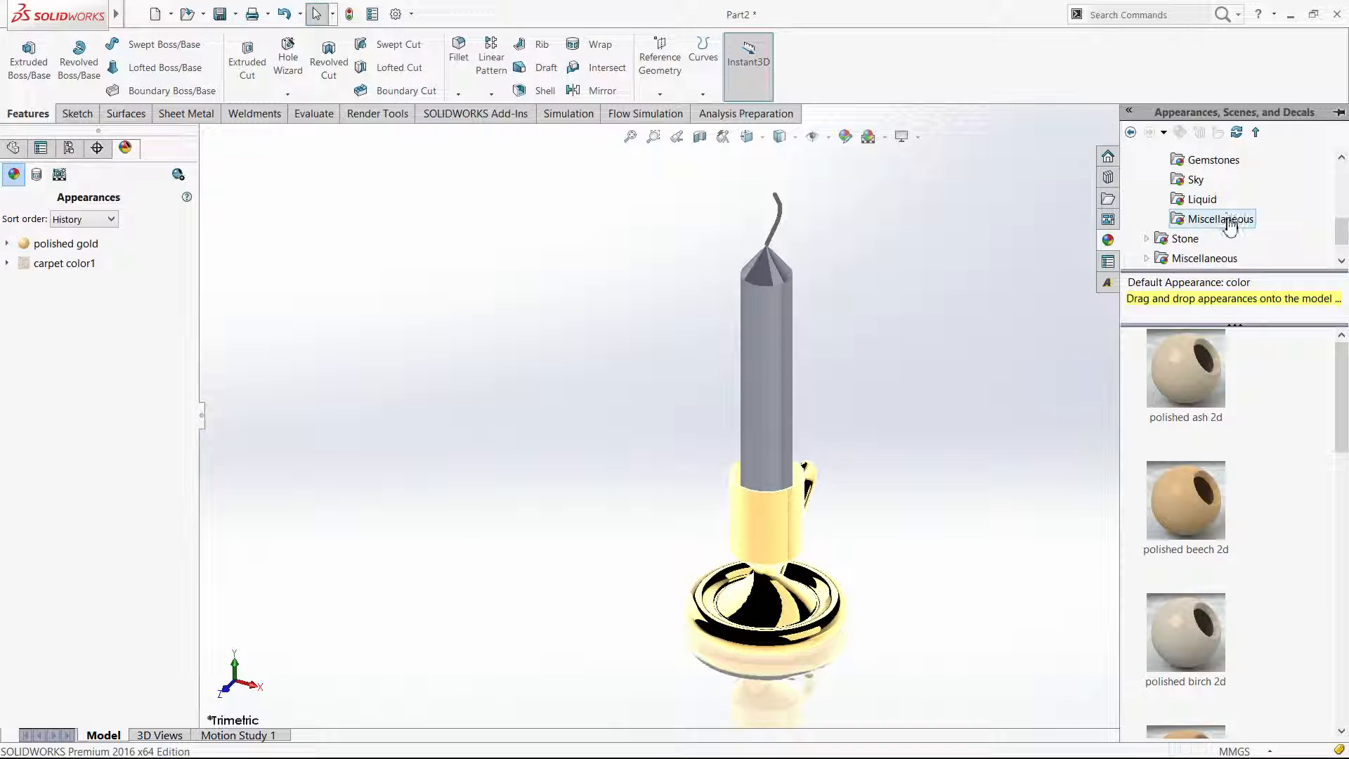
pyautogui.moveTo(1341, 410); pyautogui.dragTo(1345, 444)
pyautogui.scroll(1, 1247, 247)
pyautogui.click(1203, 259)
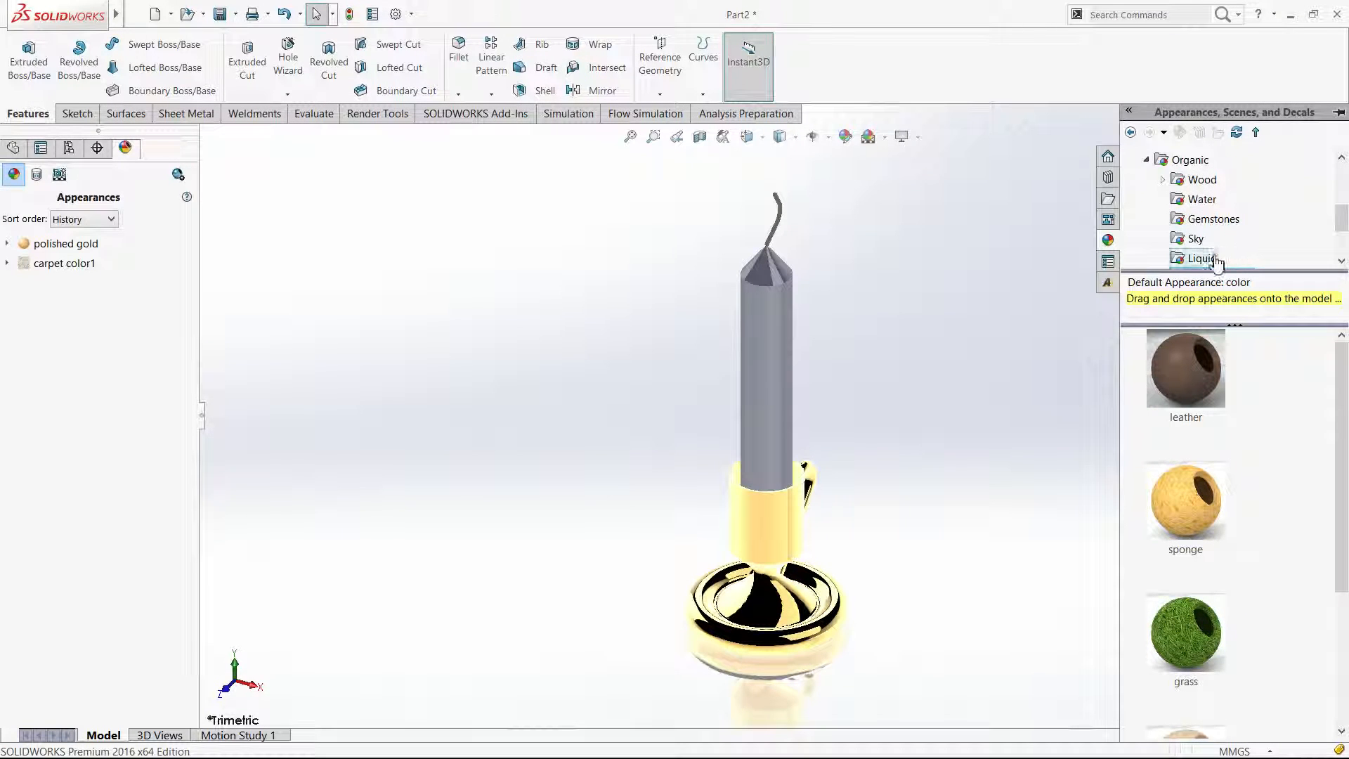
pyautogui.moveTo(1332, 401)
pyautogui.mouseDown()
pyautogui.moveTo(1344, 657)
pyautogui.moveTo(1342, 393)
pyautogui.mouseUp()
pyautogui.click(1212, 219)
pyautogui.click(1203, 201)
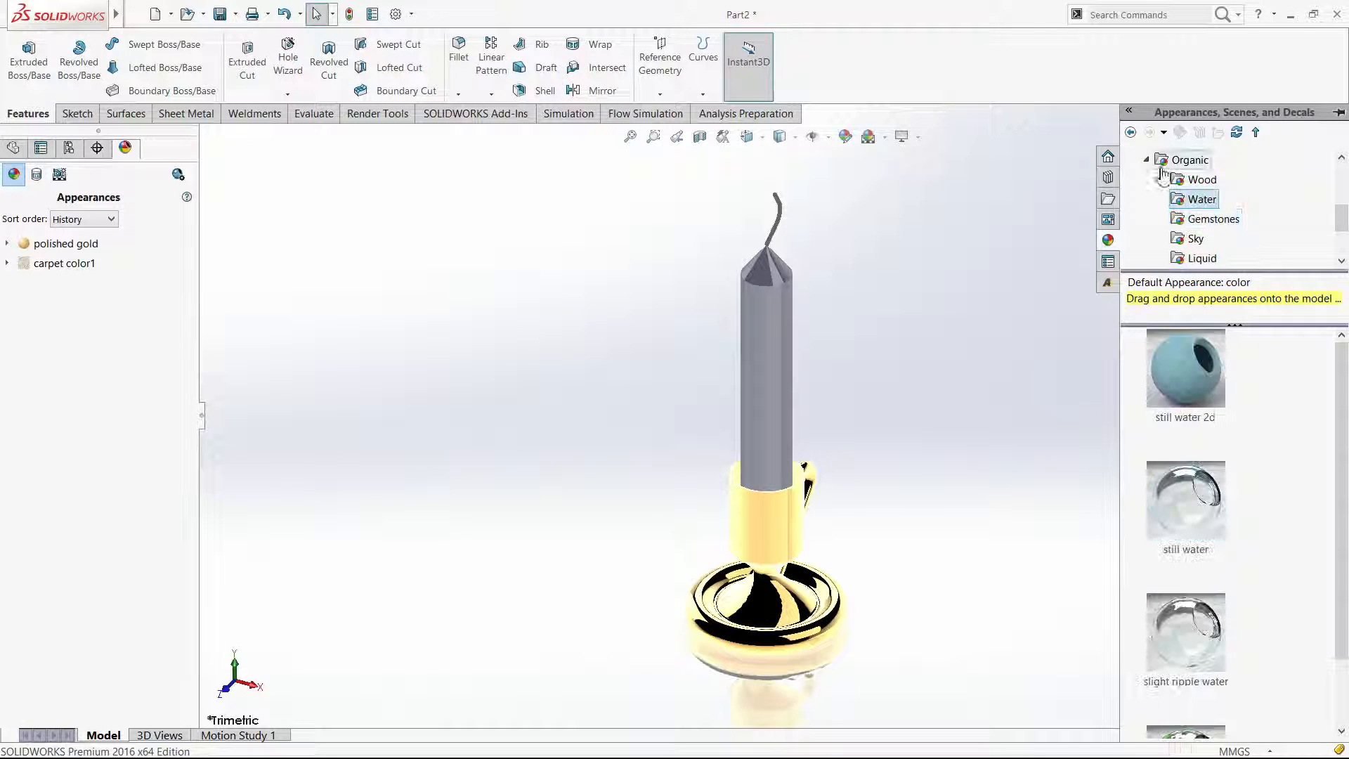
pyautogui.click(1163, 180)
pyautogui.click(1162, 160)
pyautogui.scroll(2, 1158, 175)
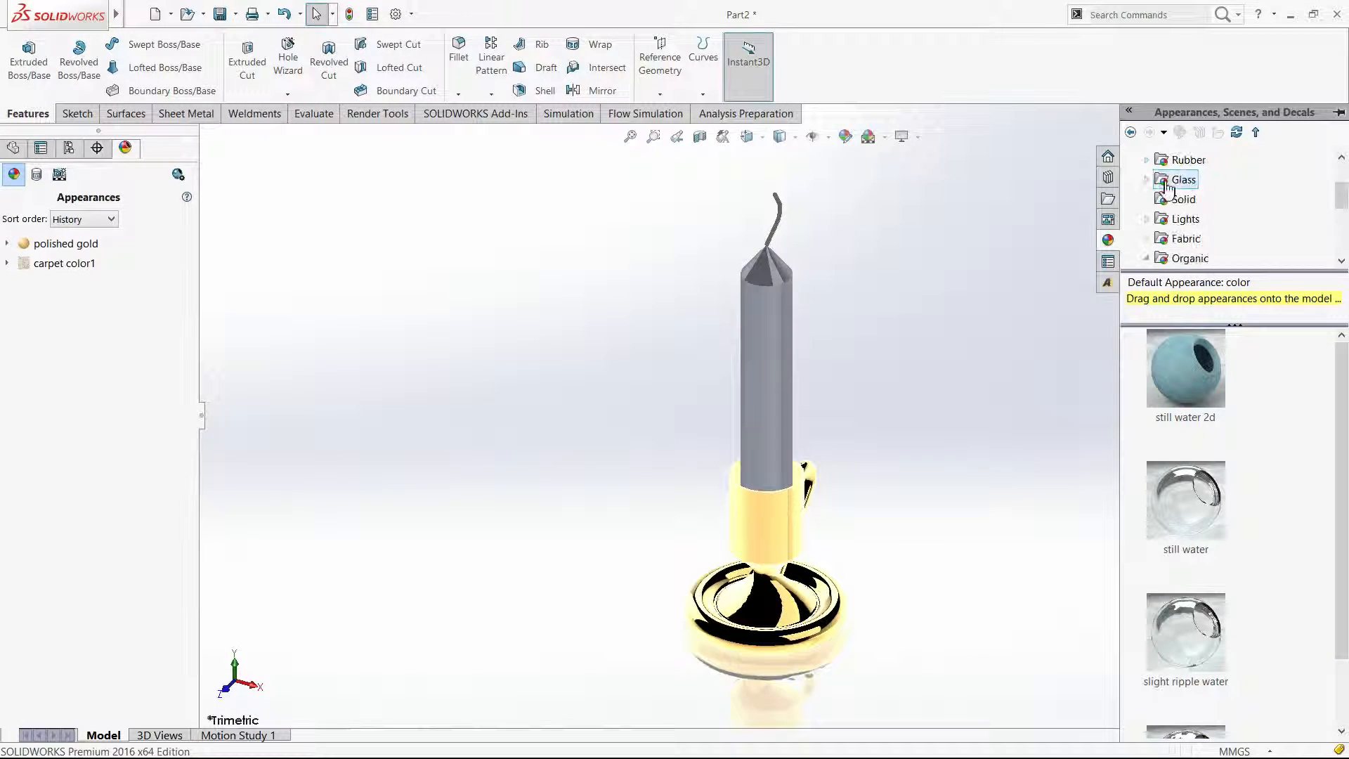
pyautogui.click(1153, 260)
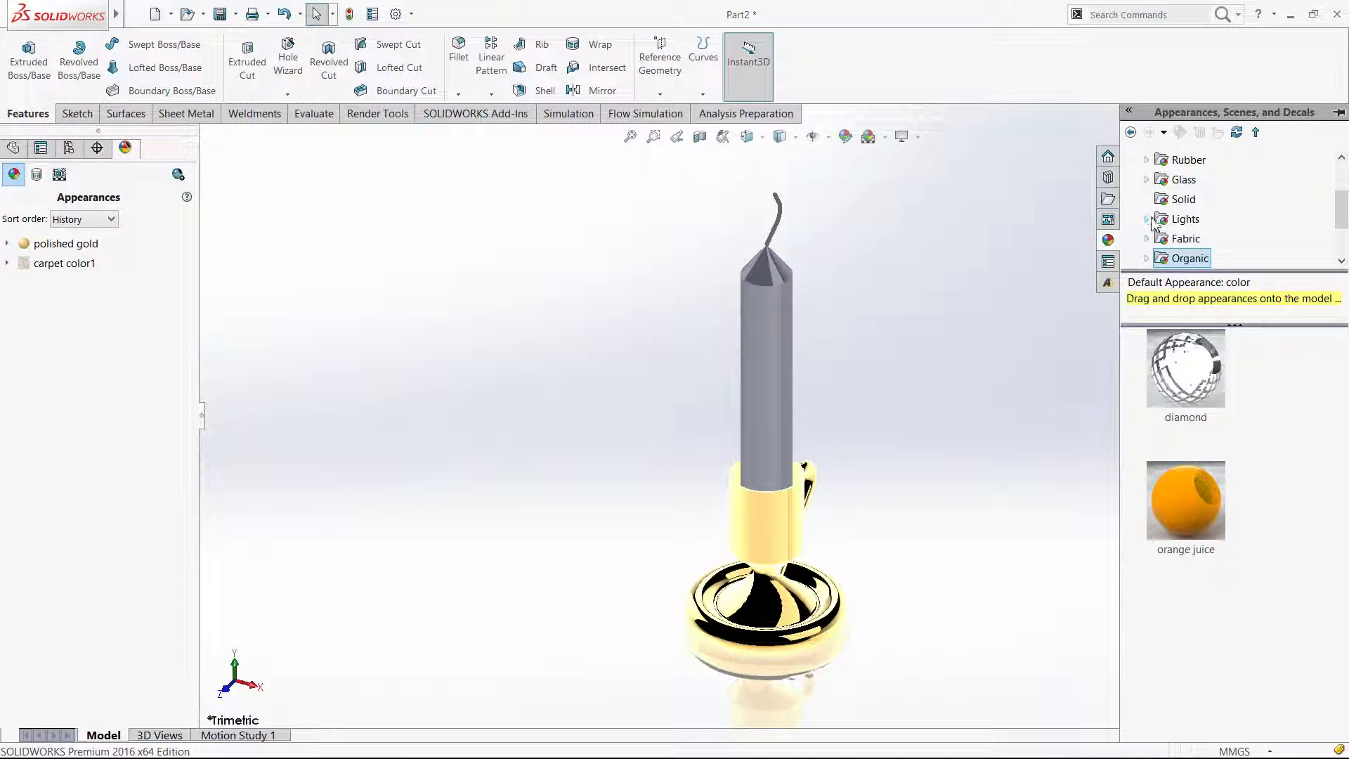
# Check the Glass, Rubber and Metal appearance categories for a material that suits the candle.
pyautogui.click(1147, 181)
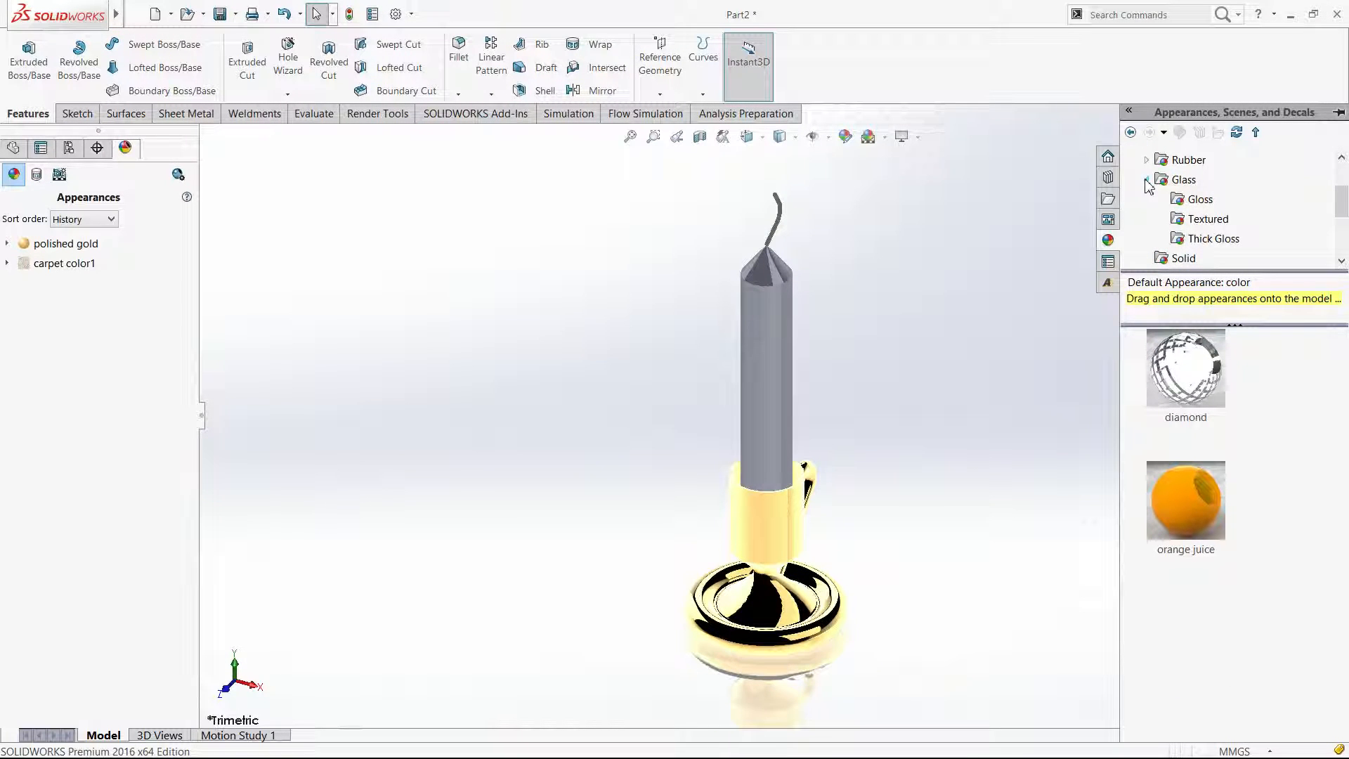
pyautogui.click(1147, 182)
pyautogui.scroll(1, 1148, 187)
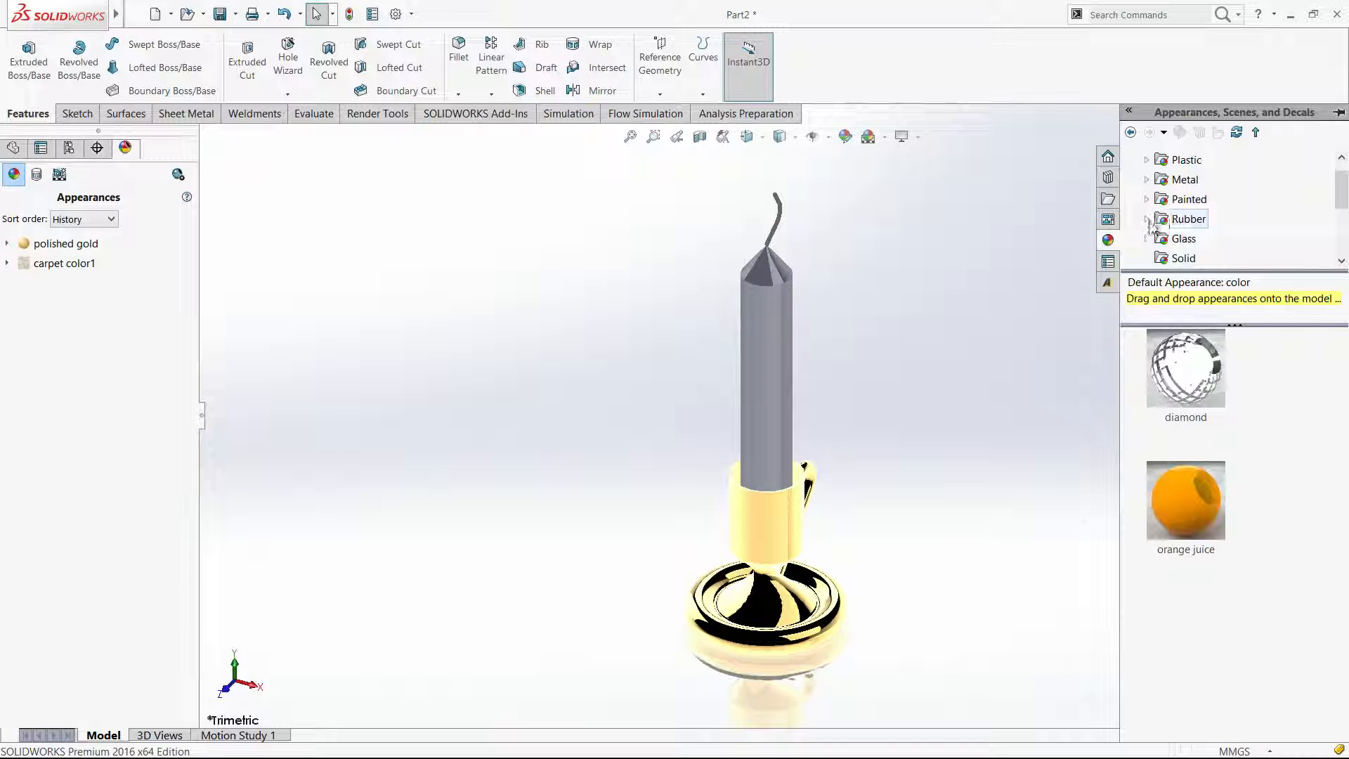
pyautogui.click(1147, 219)
pyautogui.scroll(-1, 1249, 226)
pyautogui.click(1205, 201)
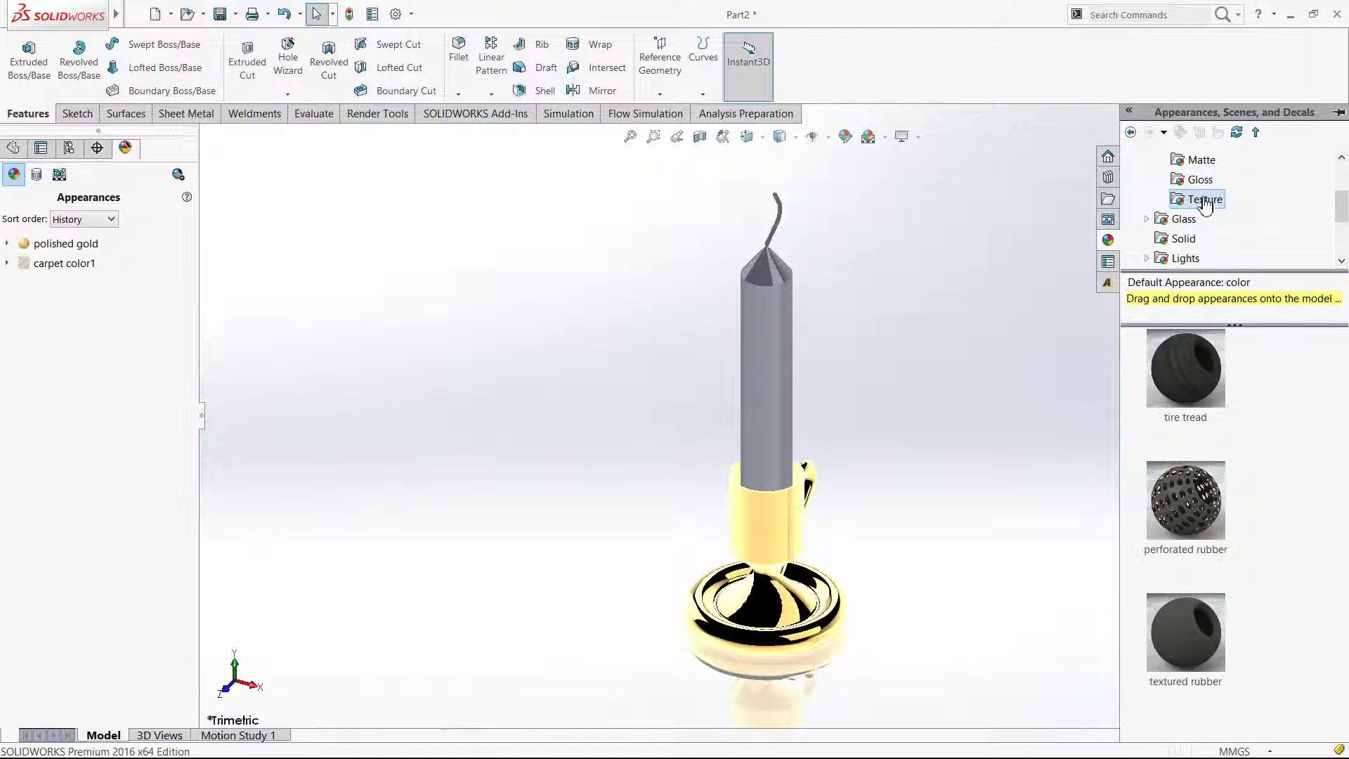
pyautogui.scroll(1, 1209, 227)
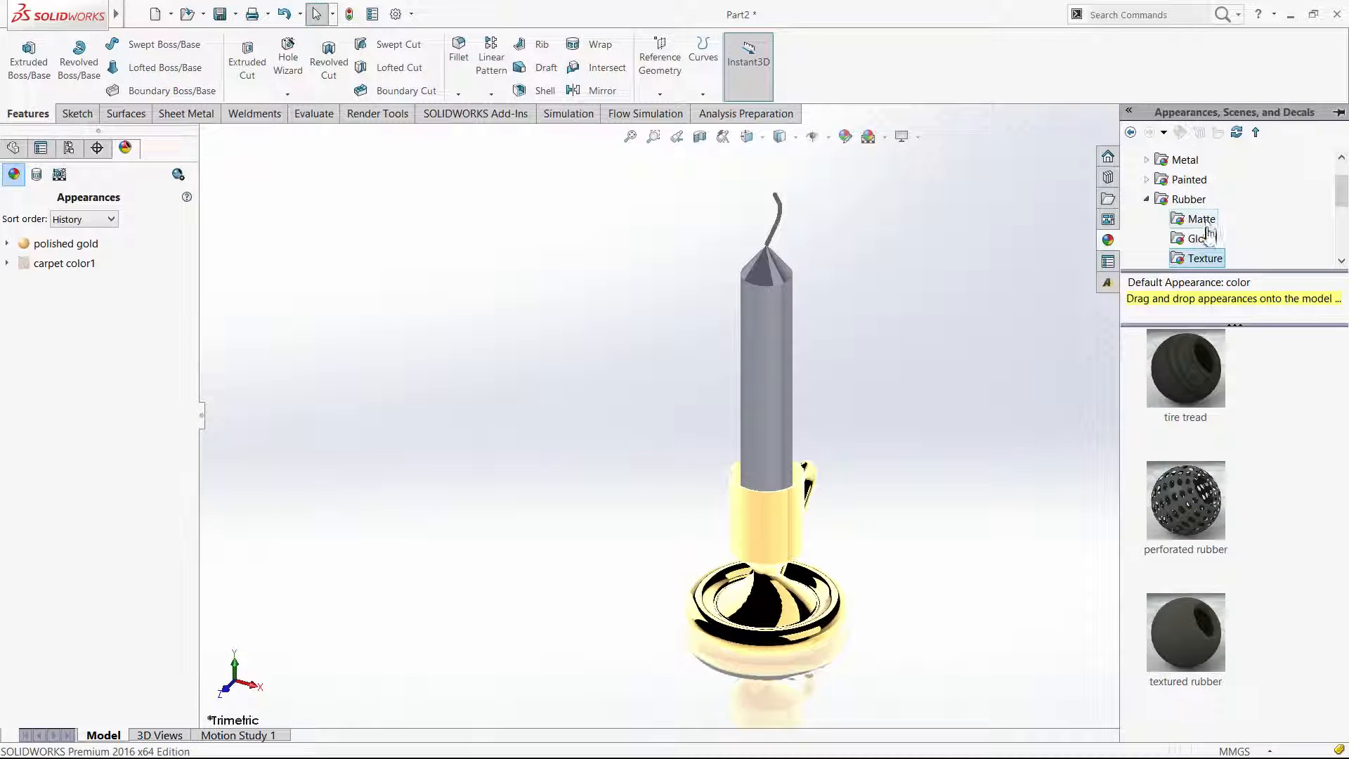
pyautogui.click(1147, 200)
pyautogui.click(1147, 180)
pyautogui.click(1147, 181)
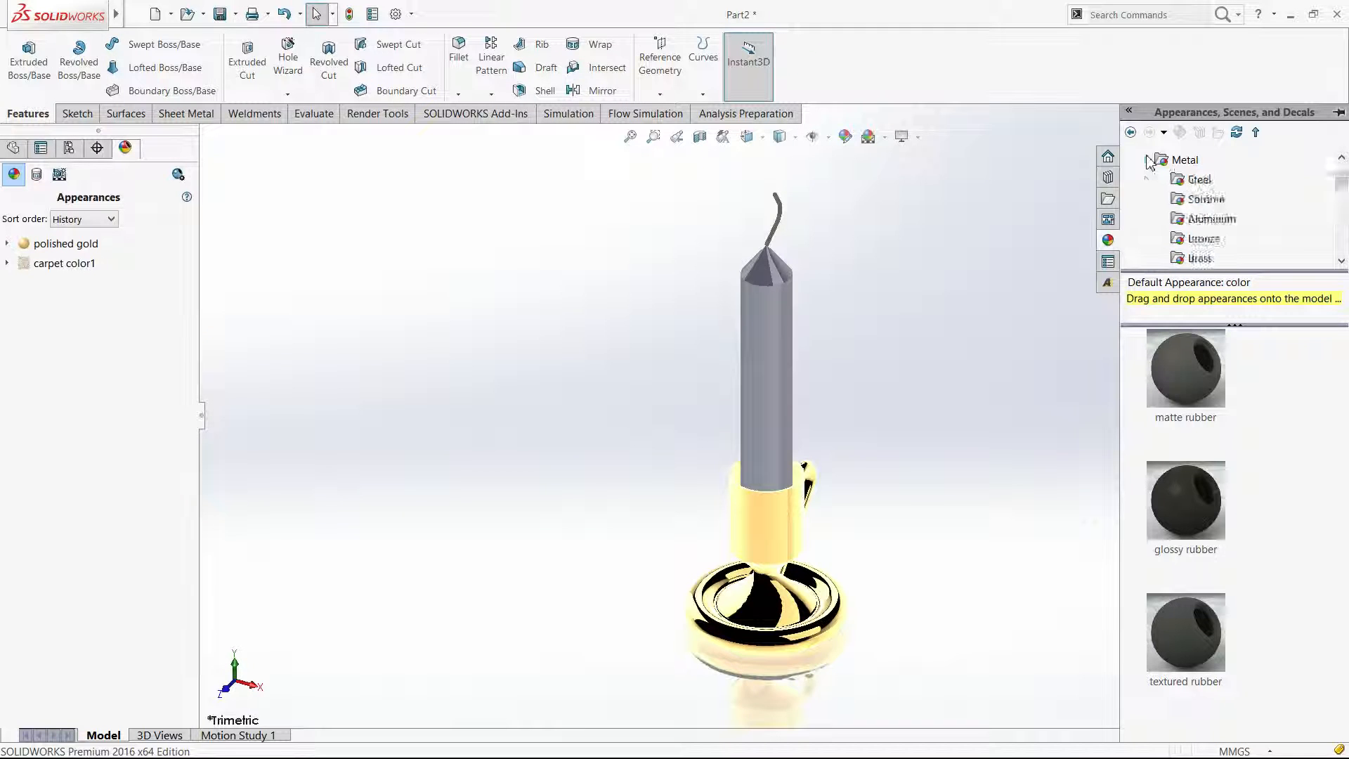
# Apply the White PW-MT11150 textured plastic appearance to the candle body.
pyautogui.scroll(1, 1156, 181)
pyautogui.click(1147, 180)
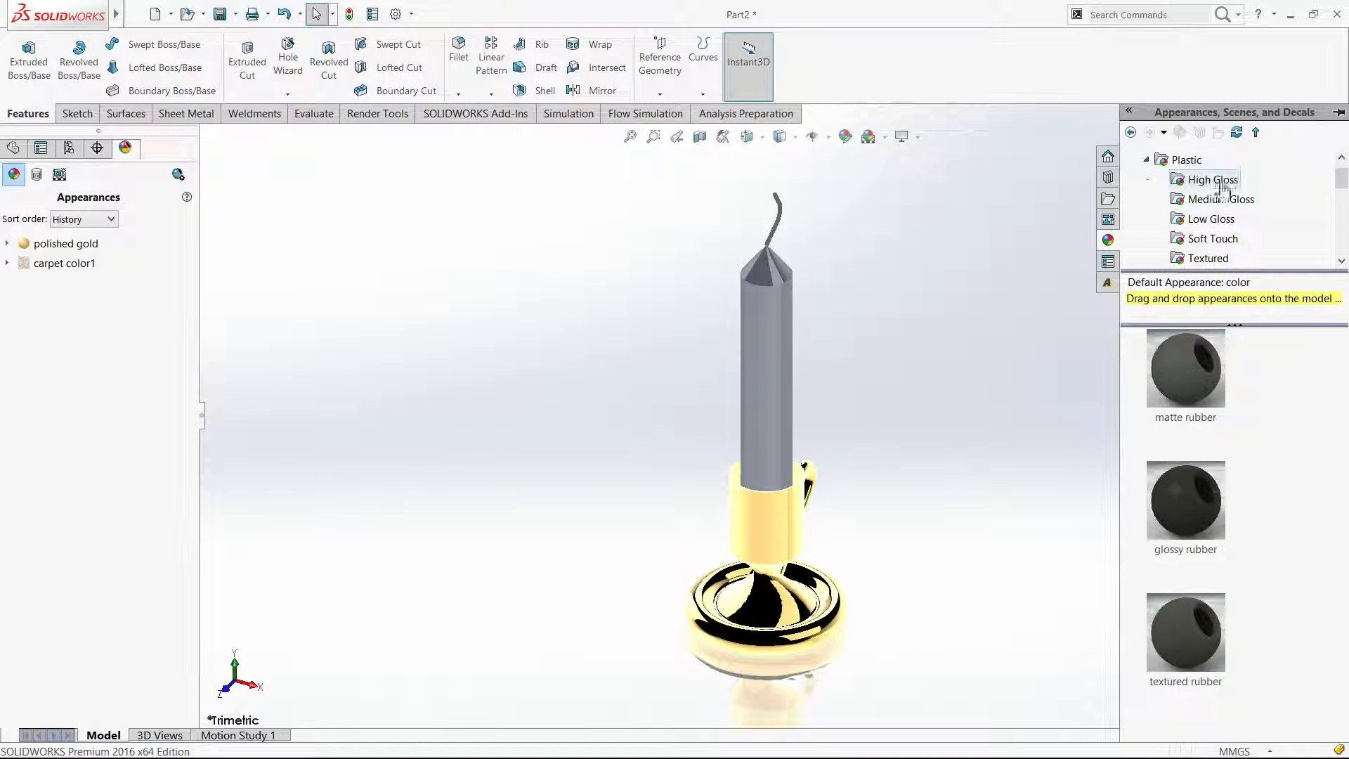
pyautogui.click(1219, 256)
pyautogui.moveTo(1339, 367); pyautogui.dragTo(1346, 595)
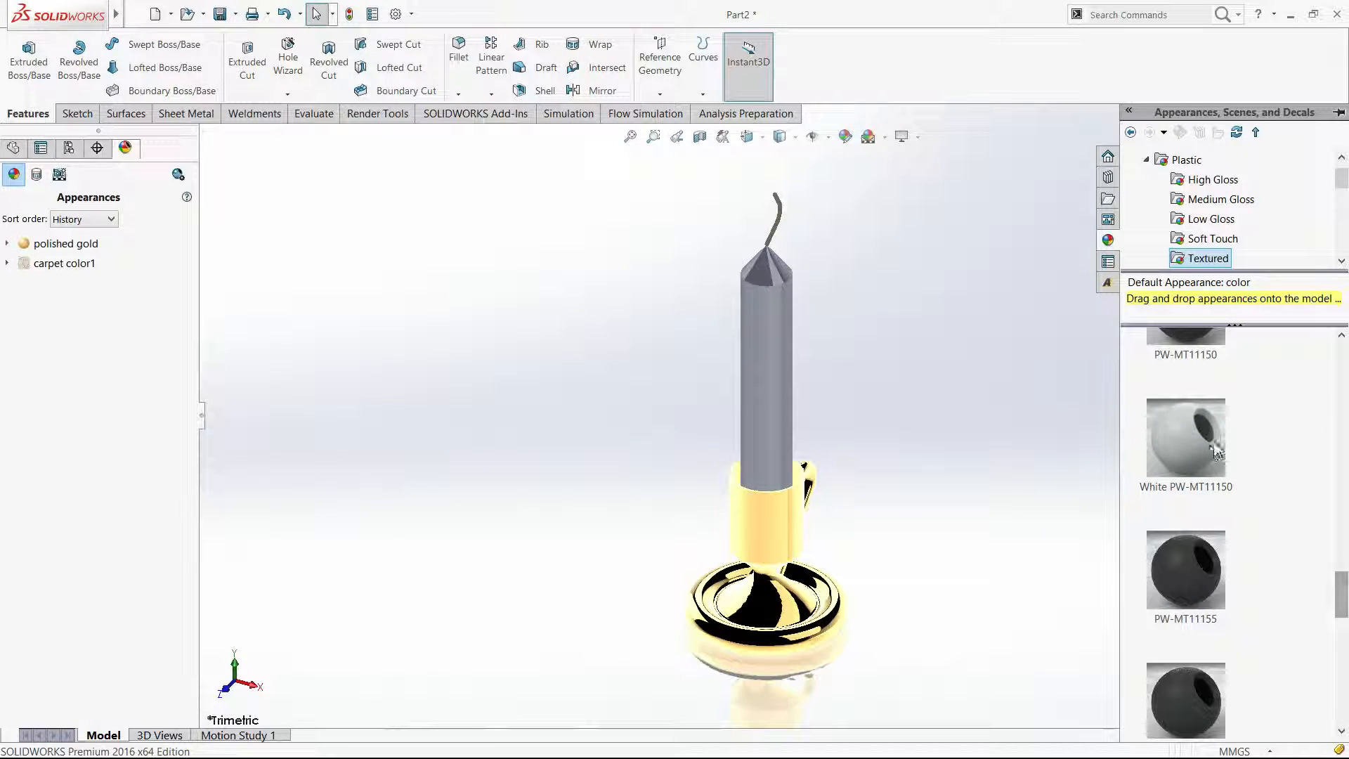
pyautogui.click(1186, 437)
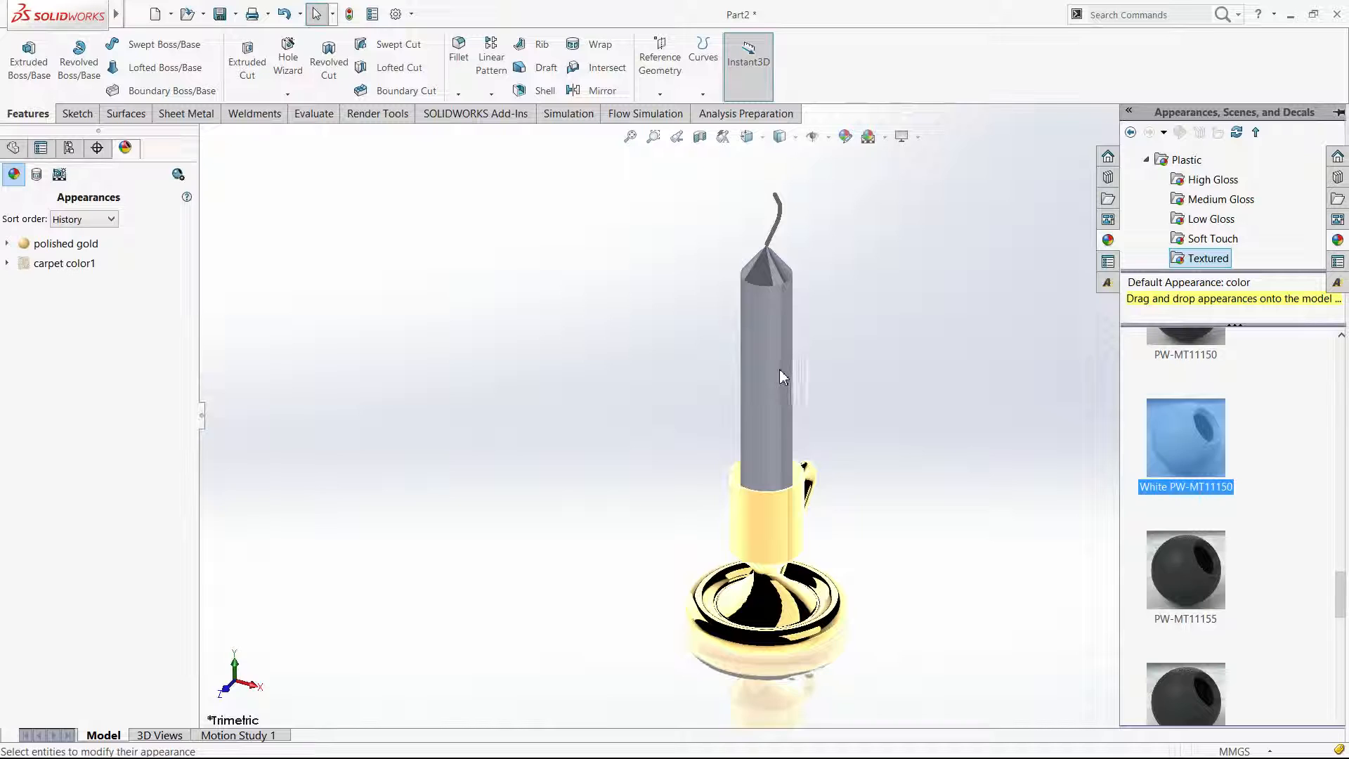
pyautogui.moveTo(780, 376); pyautogui.dragTo(782, 372)
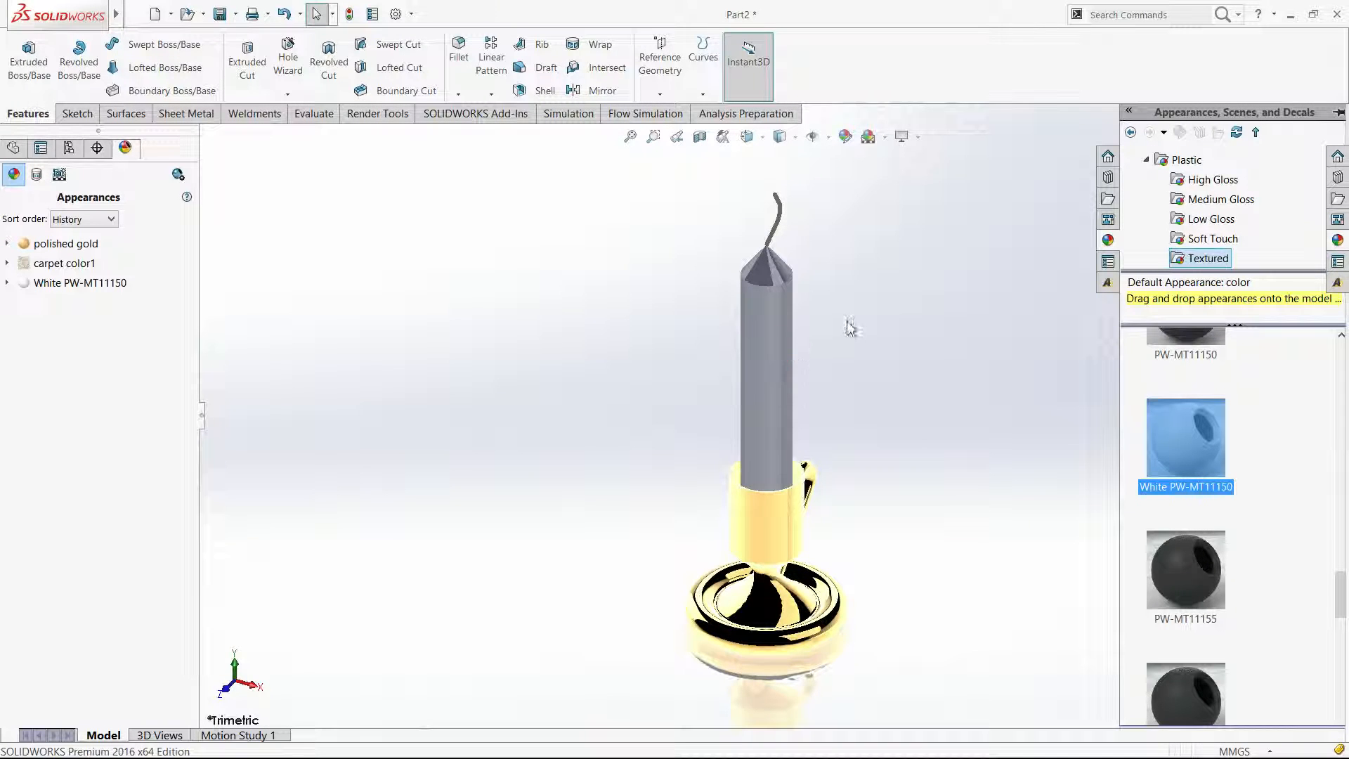
# Return to the feature tree and turn off RealView graphics for the model display.
pyautogui.click(14, 149)
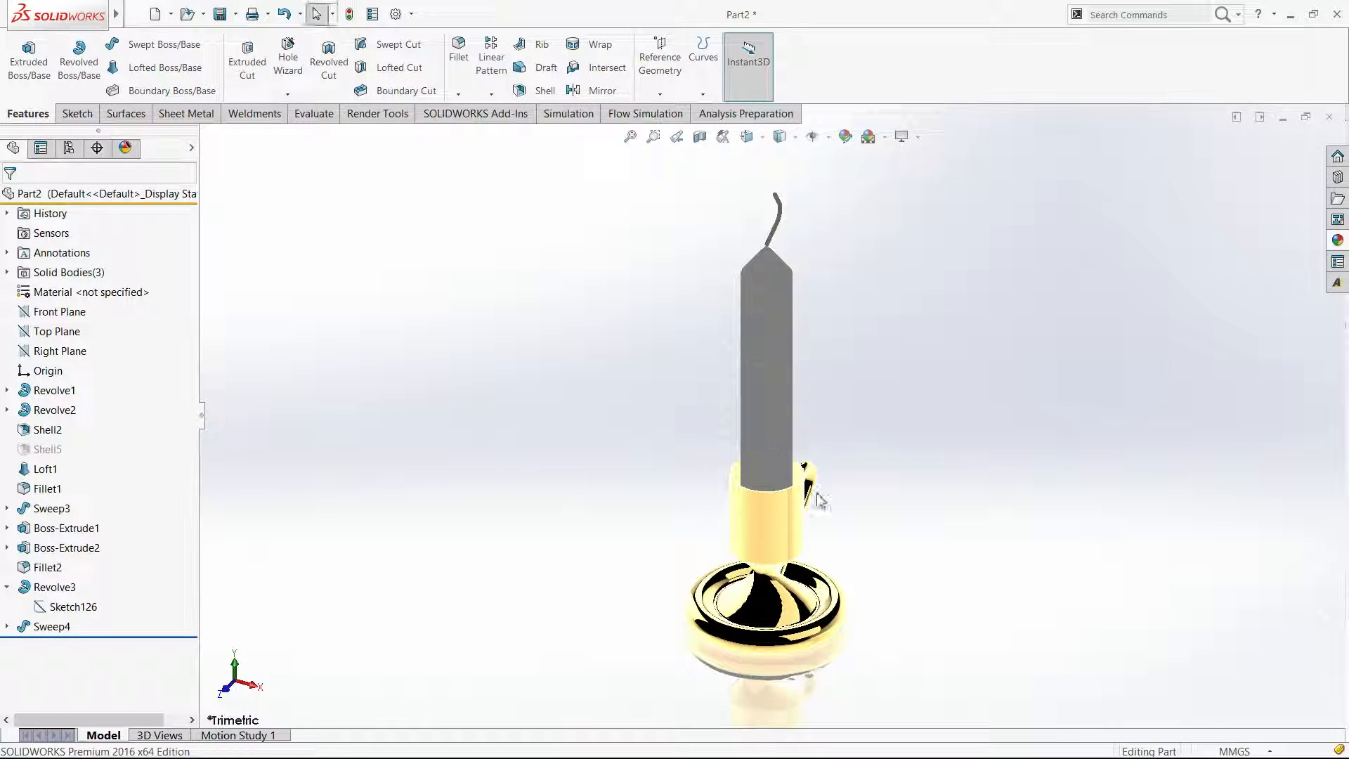
pyautogui.moveTo(813, 488); pyautogui.dragTo(1046, 373, button='middle')
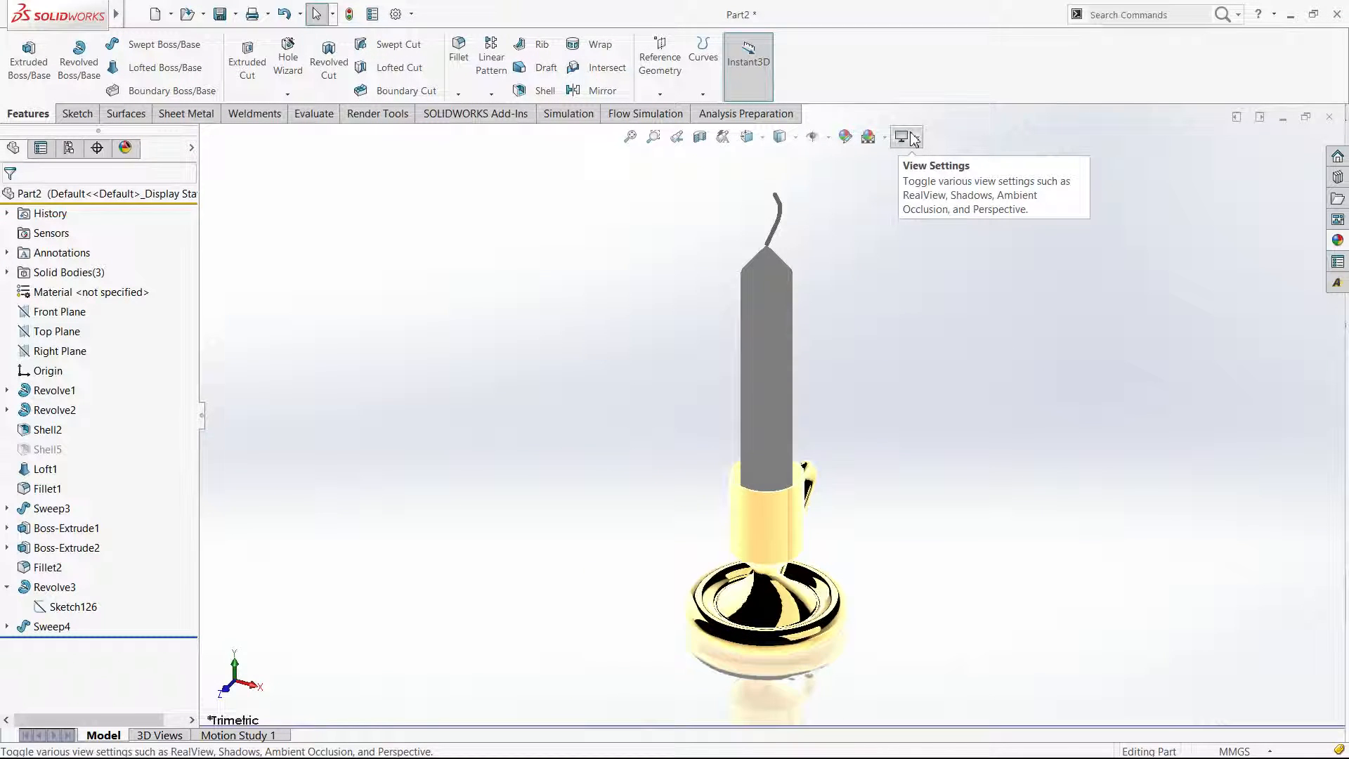
pyautogui.click(910, 136)
pyautogui.click(929, 158)
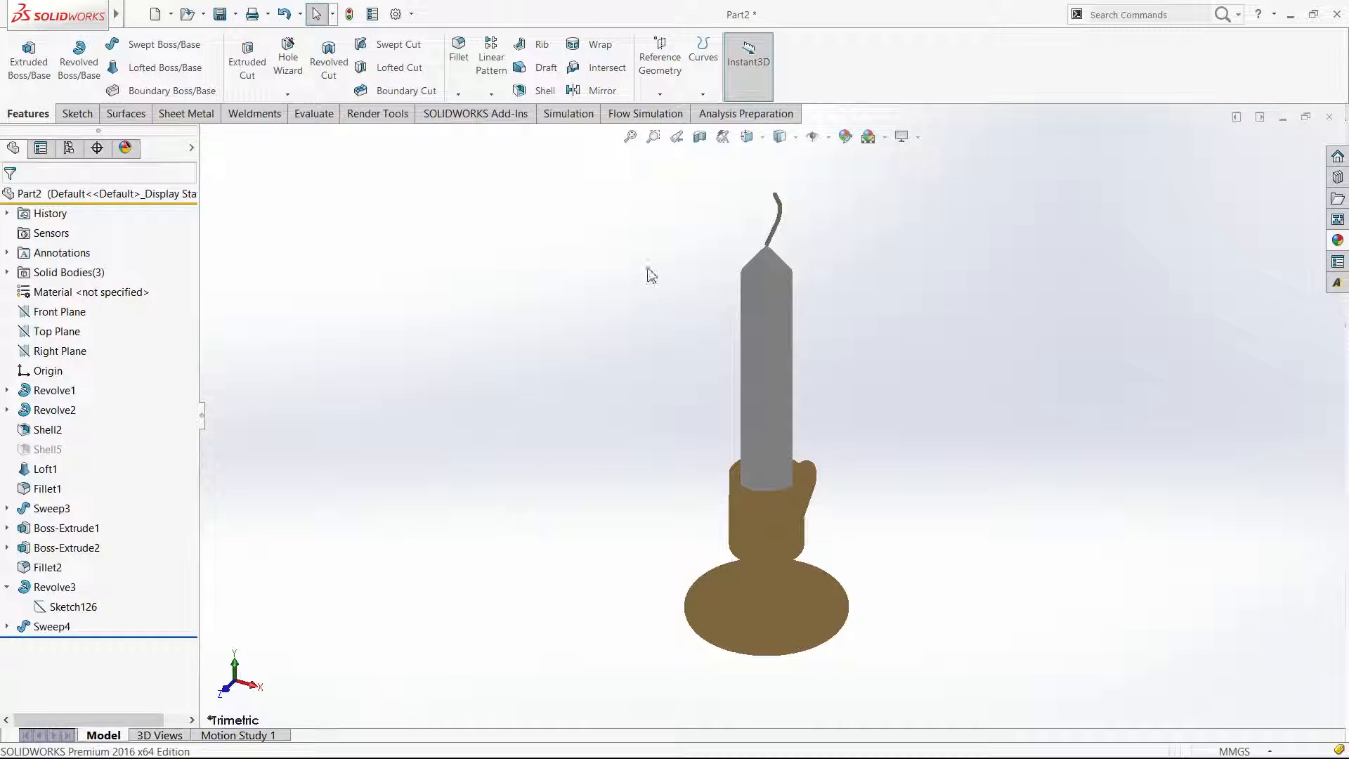
# Bring up the render tools and open a render preview window of the candle holder.
pyautogui.press('w')
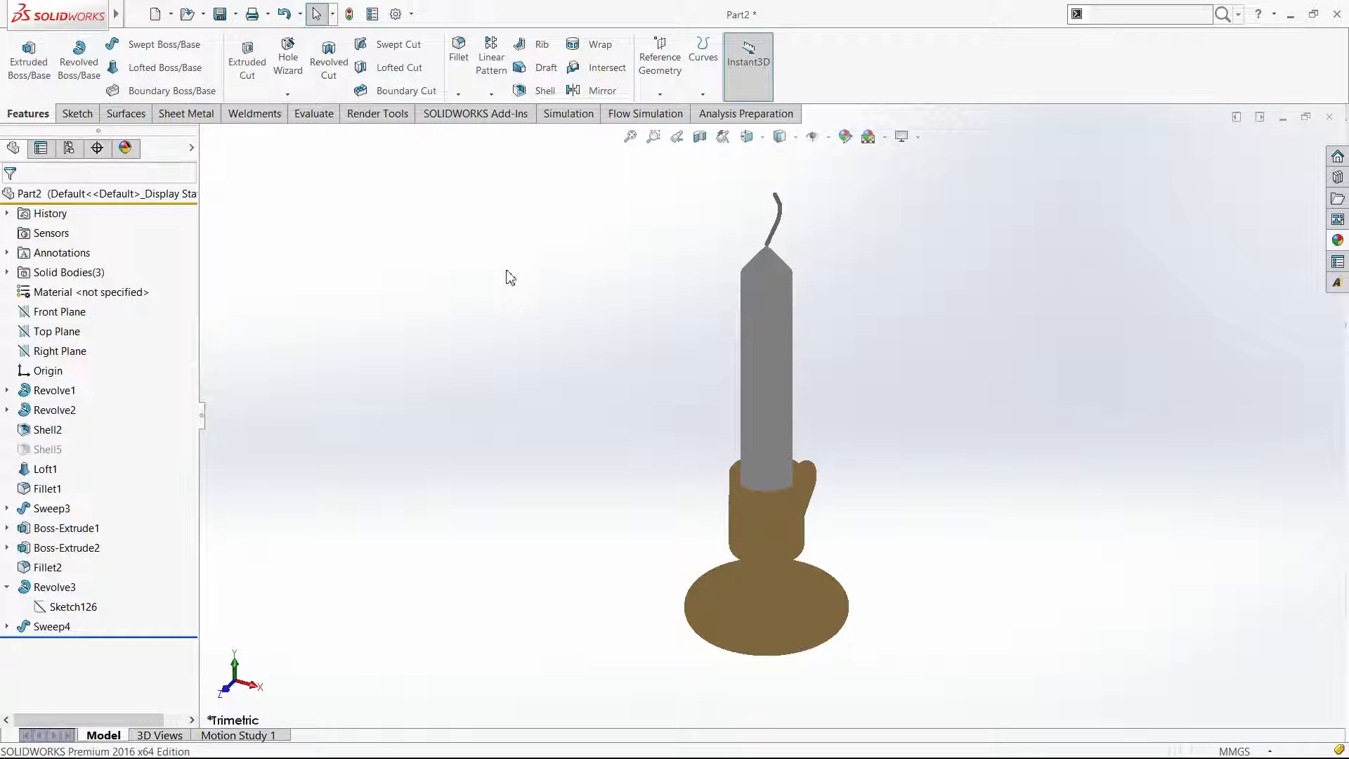
pyautogui.press('s')
pyautogui.click(388, 114)
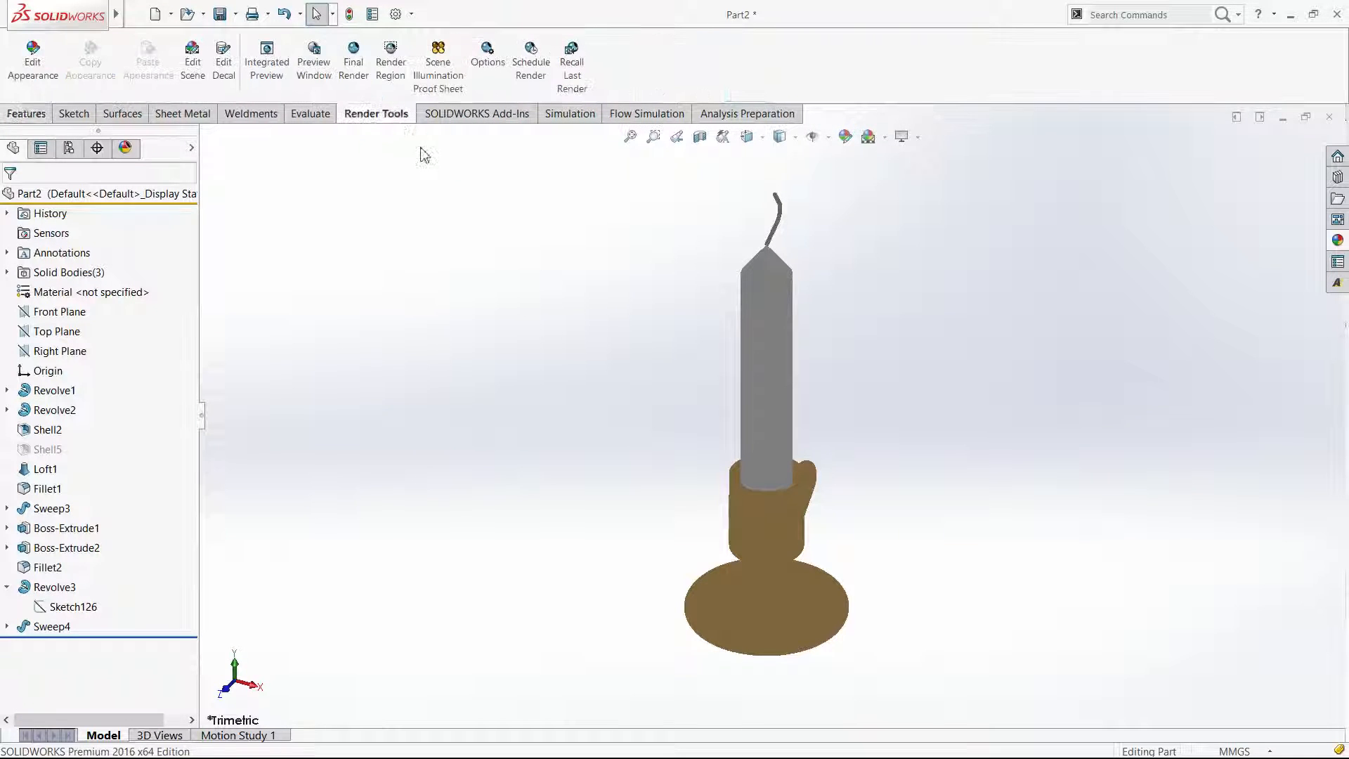
pyautogui.click(314, 65)
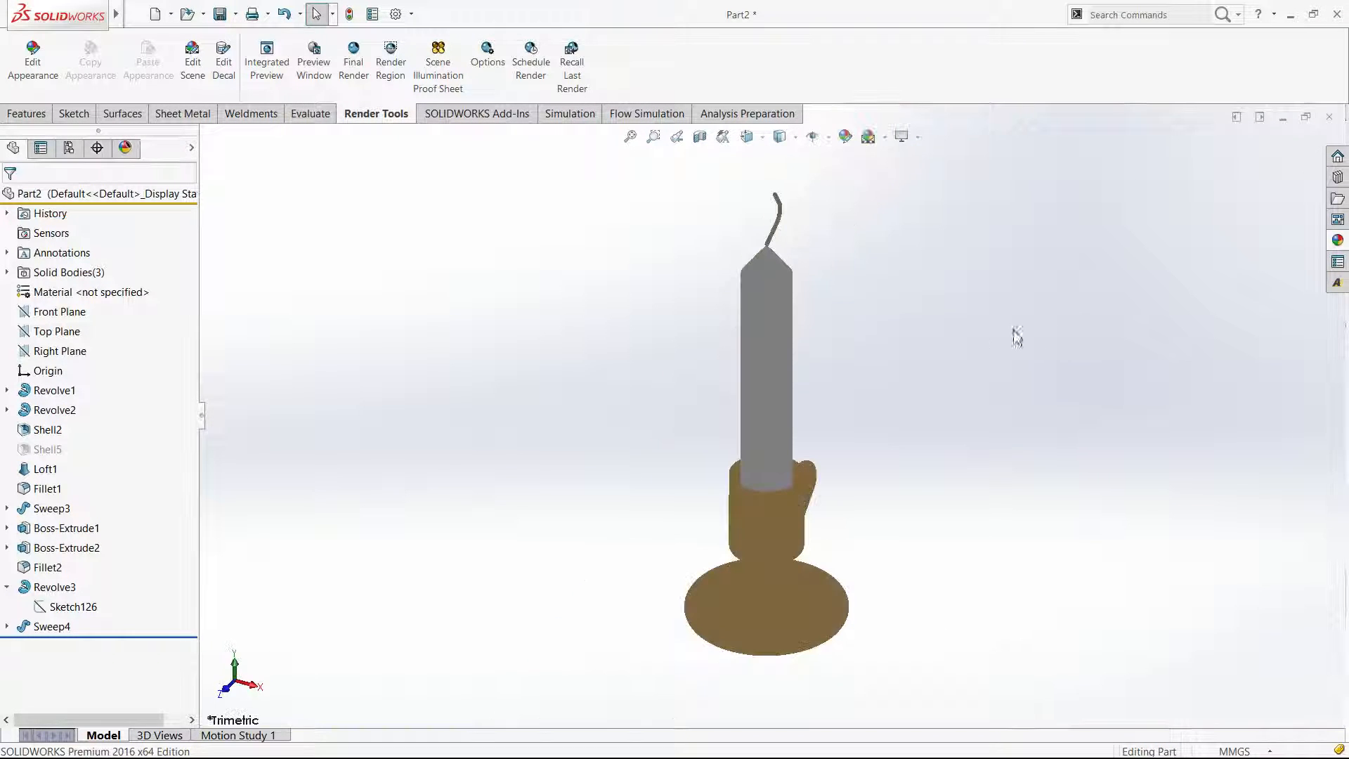
# Switch to a corner view that shows the holder's handle and render it in the preview window.
pyautogui.press('space')
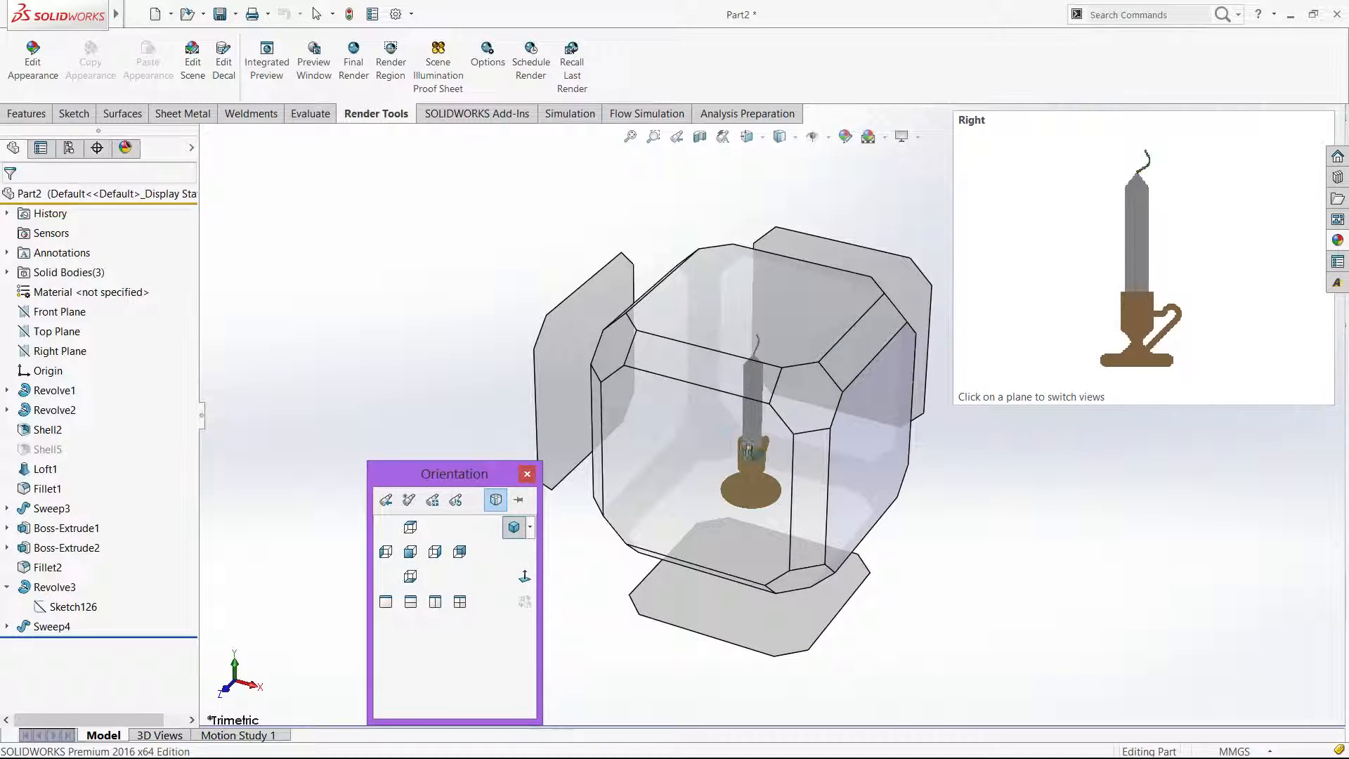
pyautogui.click(816, 408)
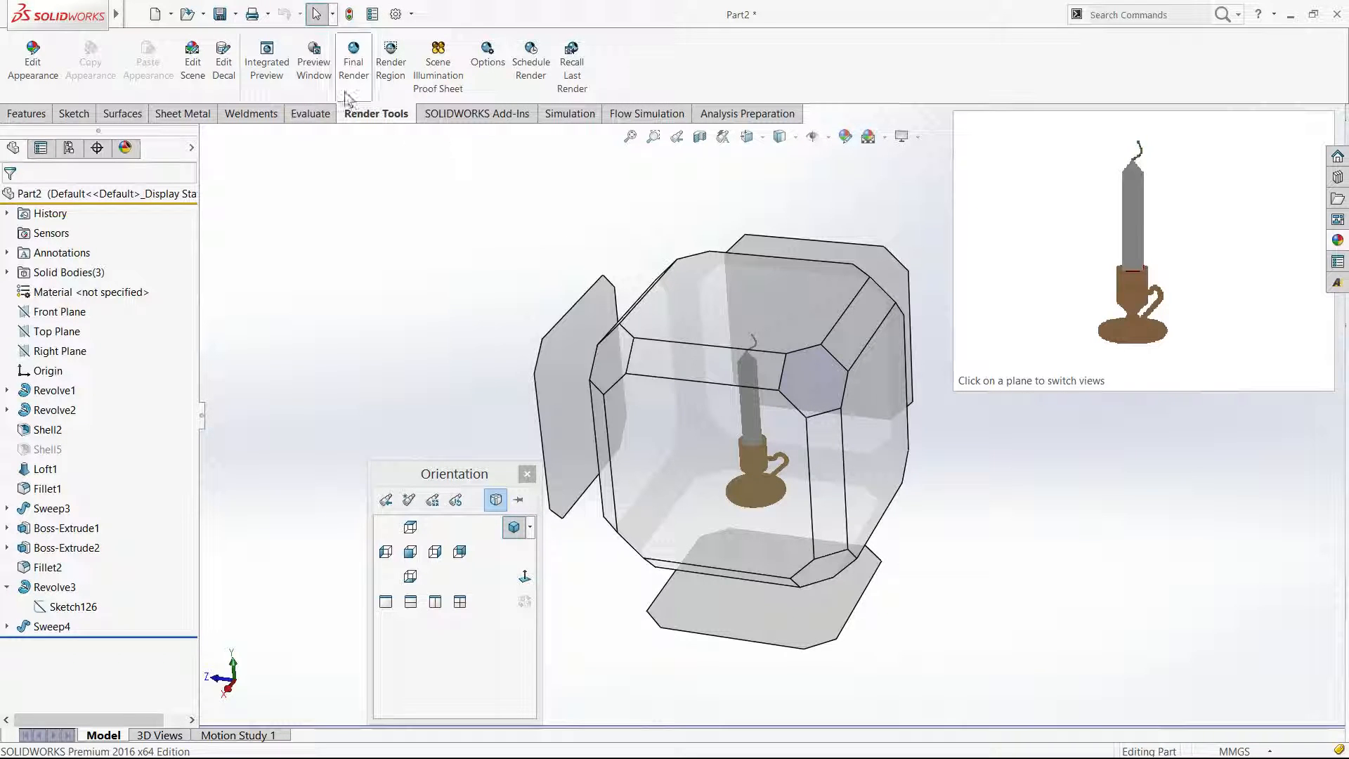
pyautogui.click(313, 63)
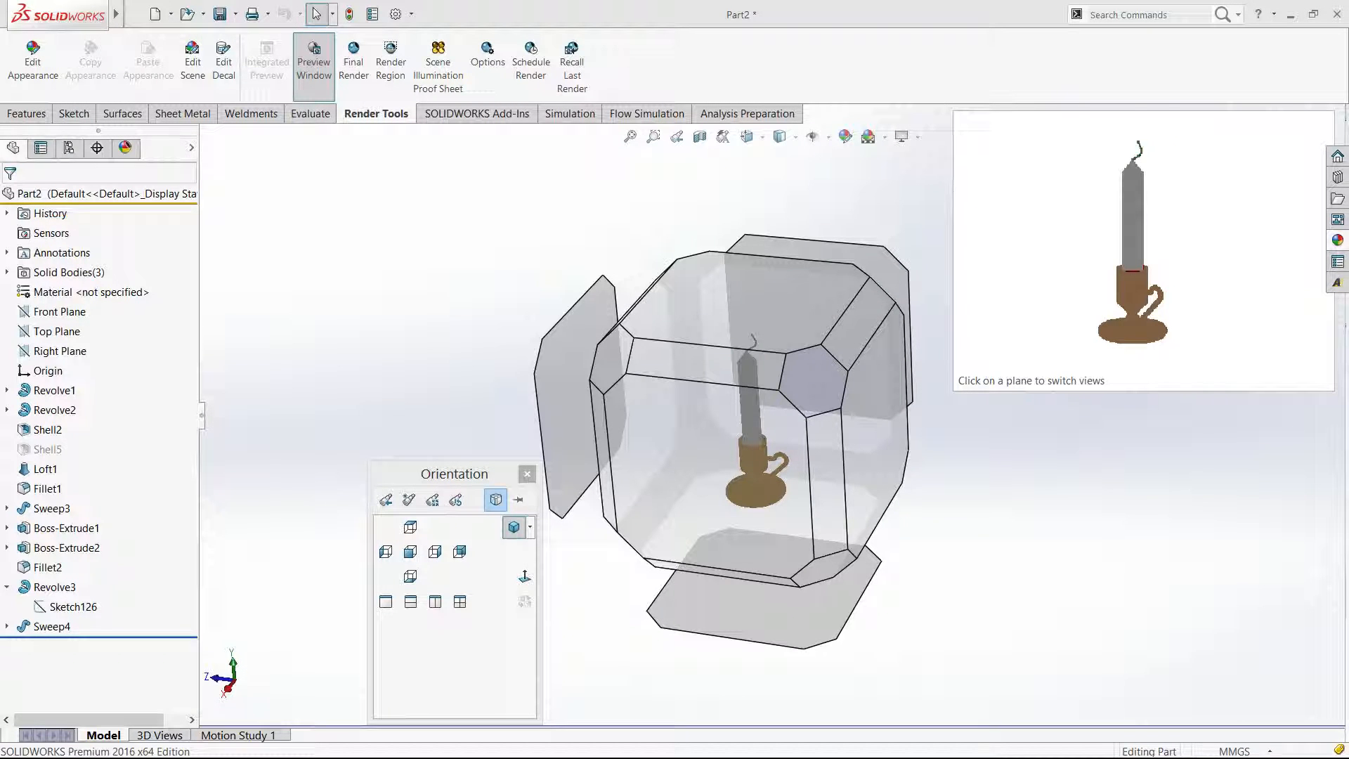
# Close the separate render preview and turn on the integrated preview in the graphics area.
pyautogui.click(314, 67)
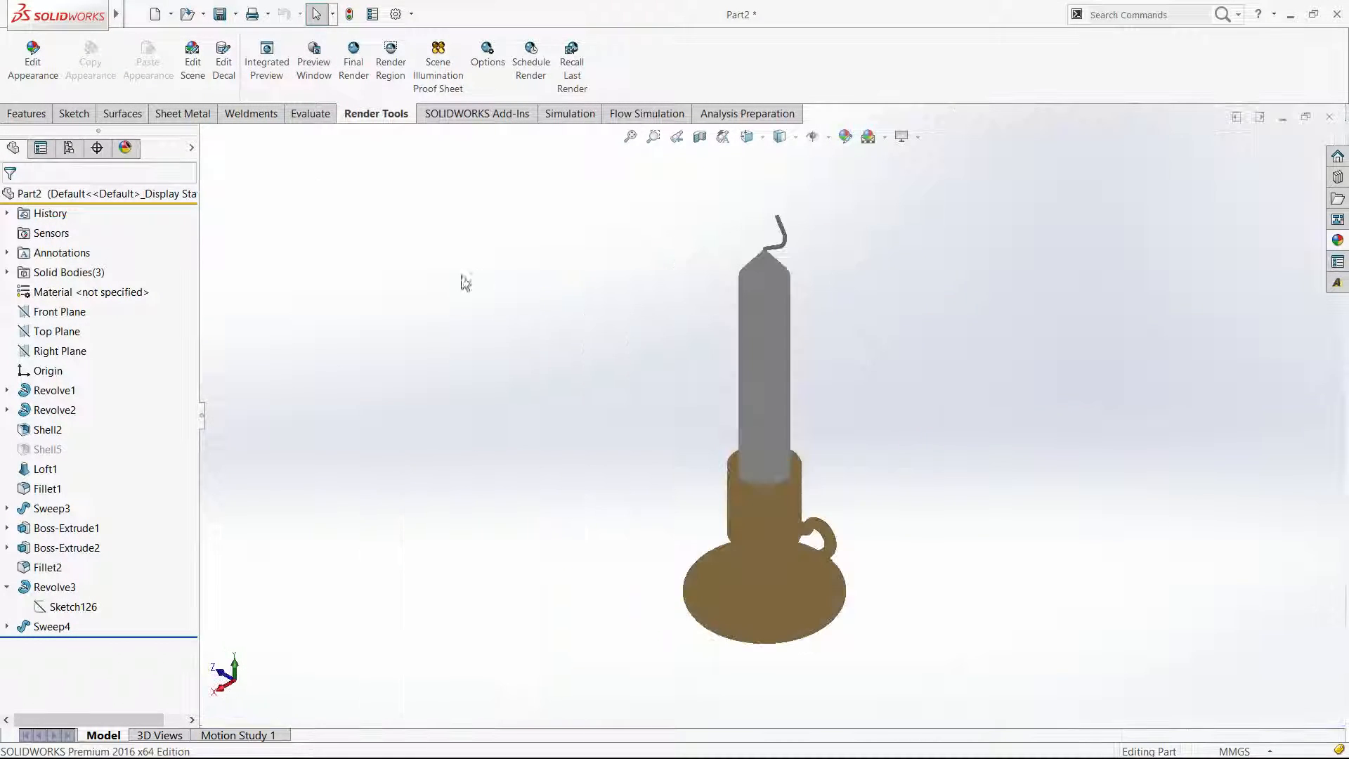
pyautogui.click(267, 63)
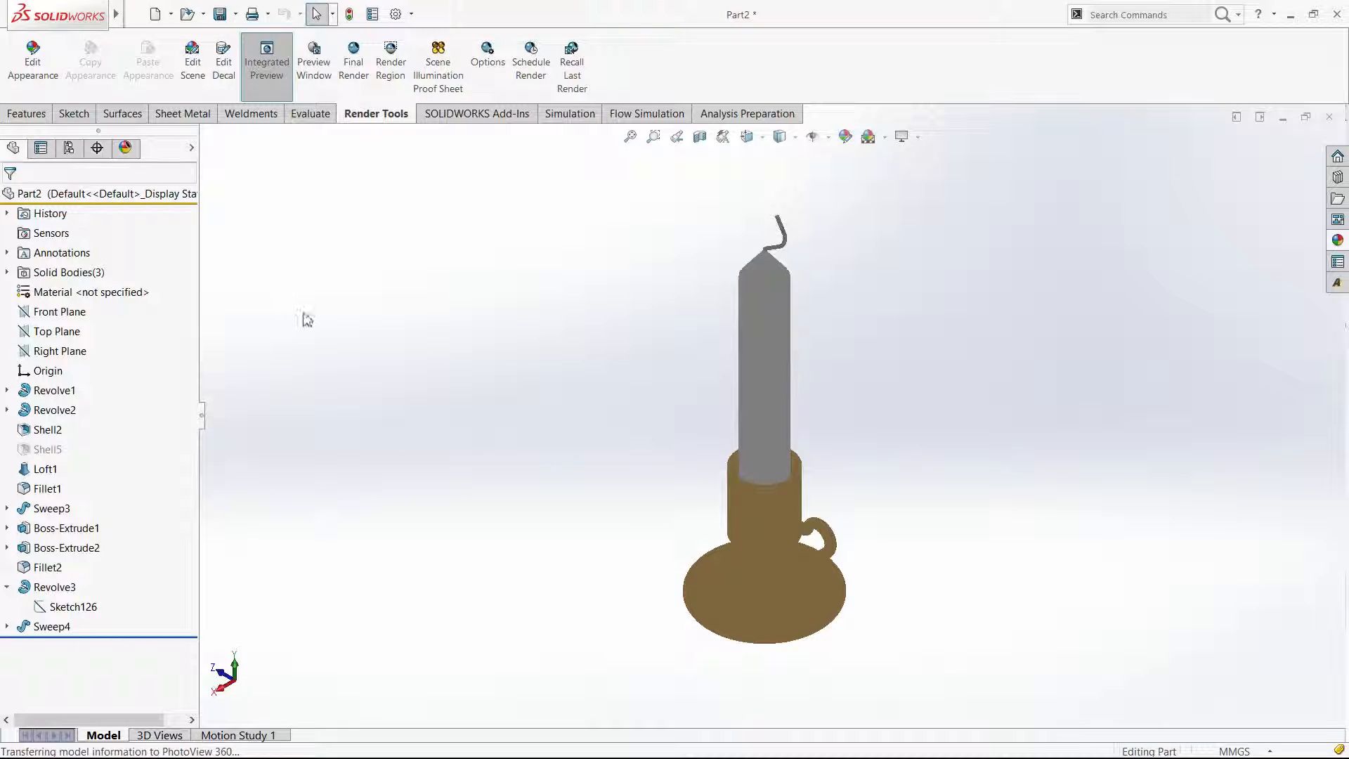